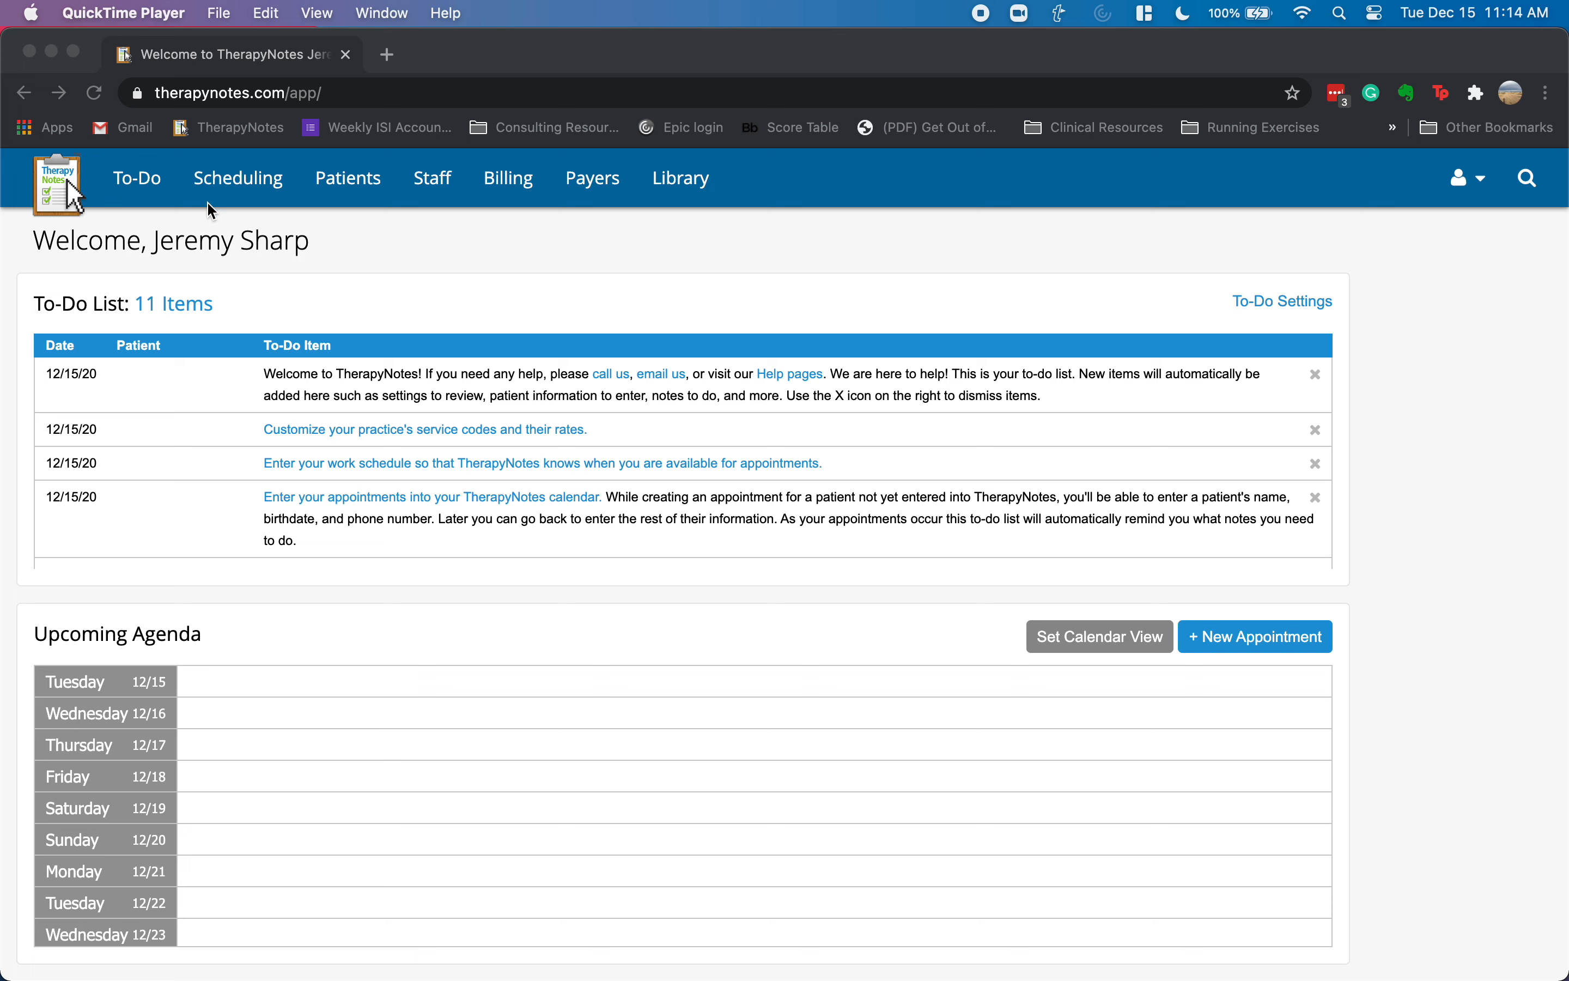
# - Bring the TherapyNotes browser window forward and go to the Patients list
pyautogui.click(415, 243)
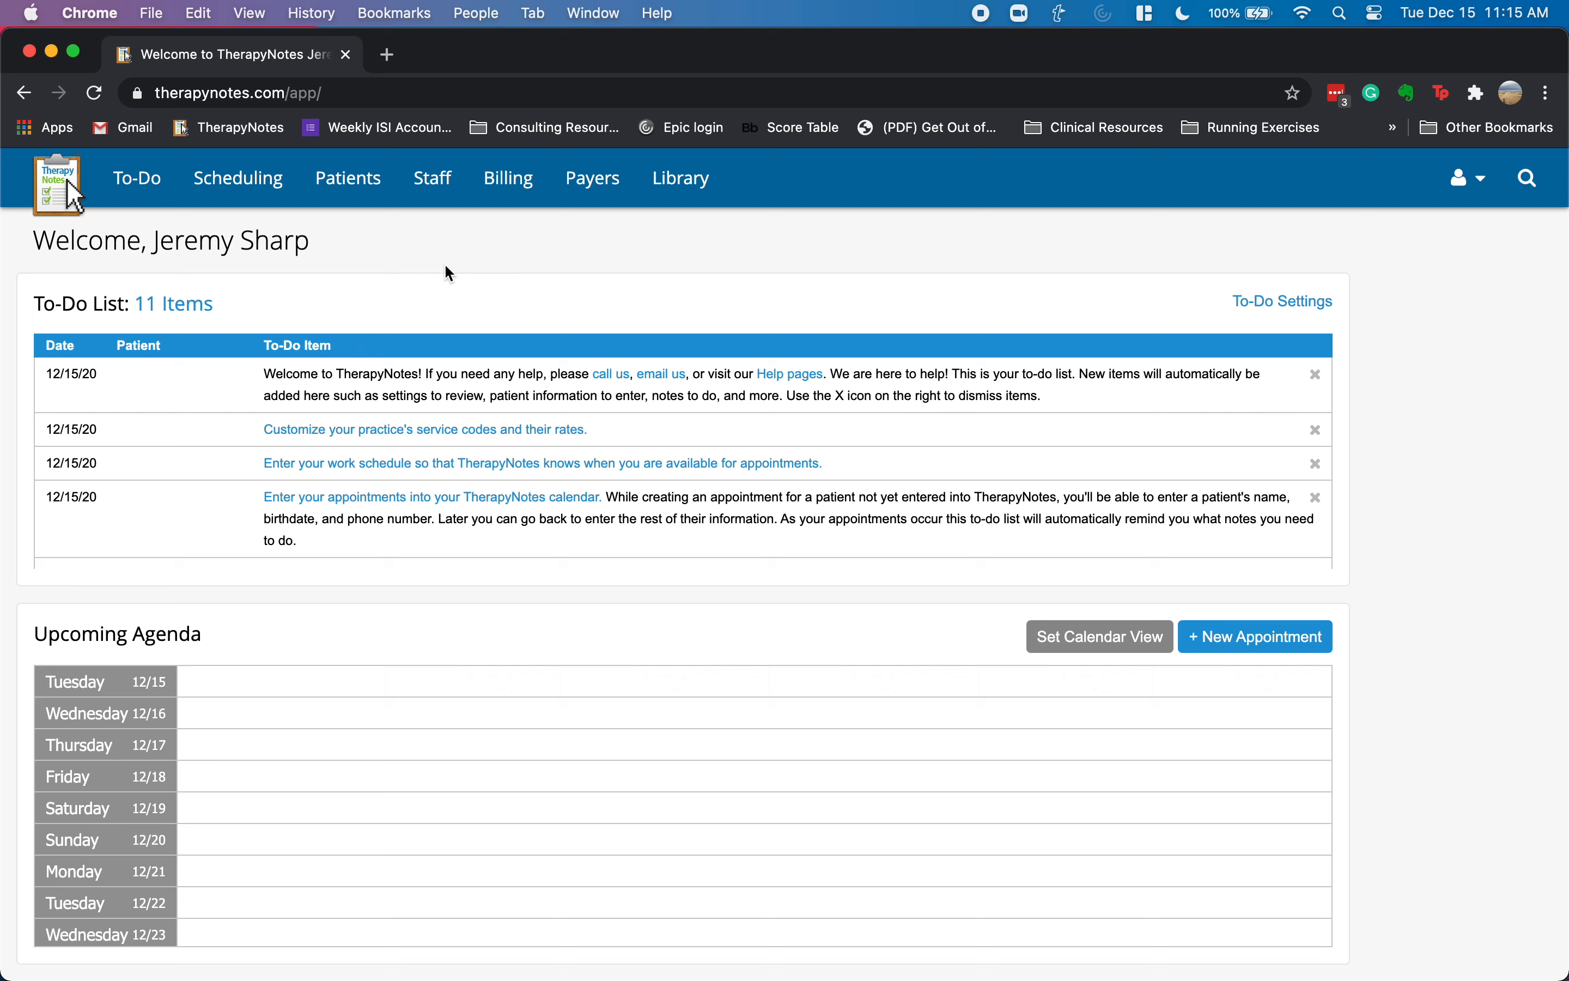
pyautogui.click(348, 190)
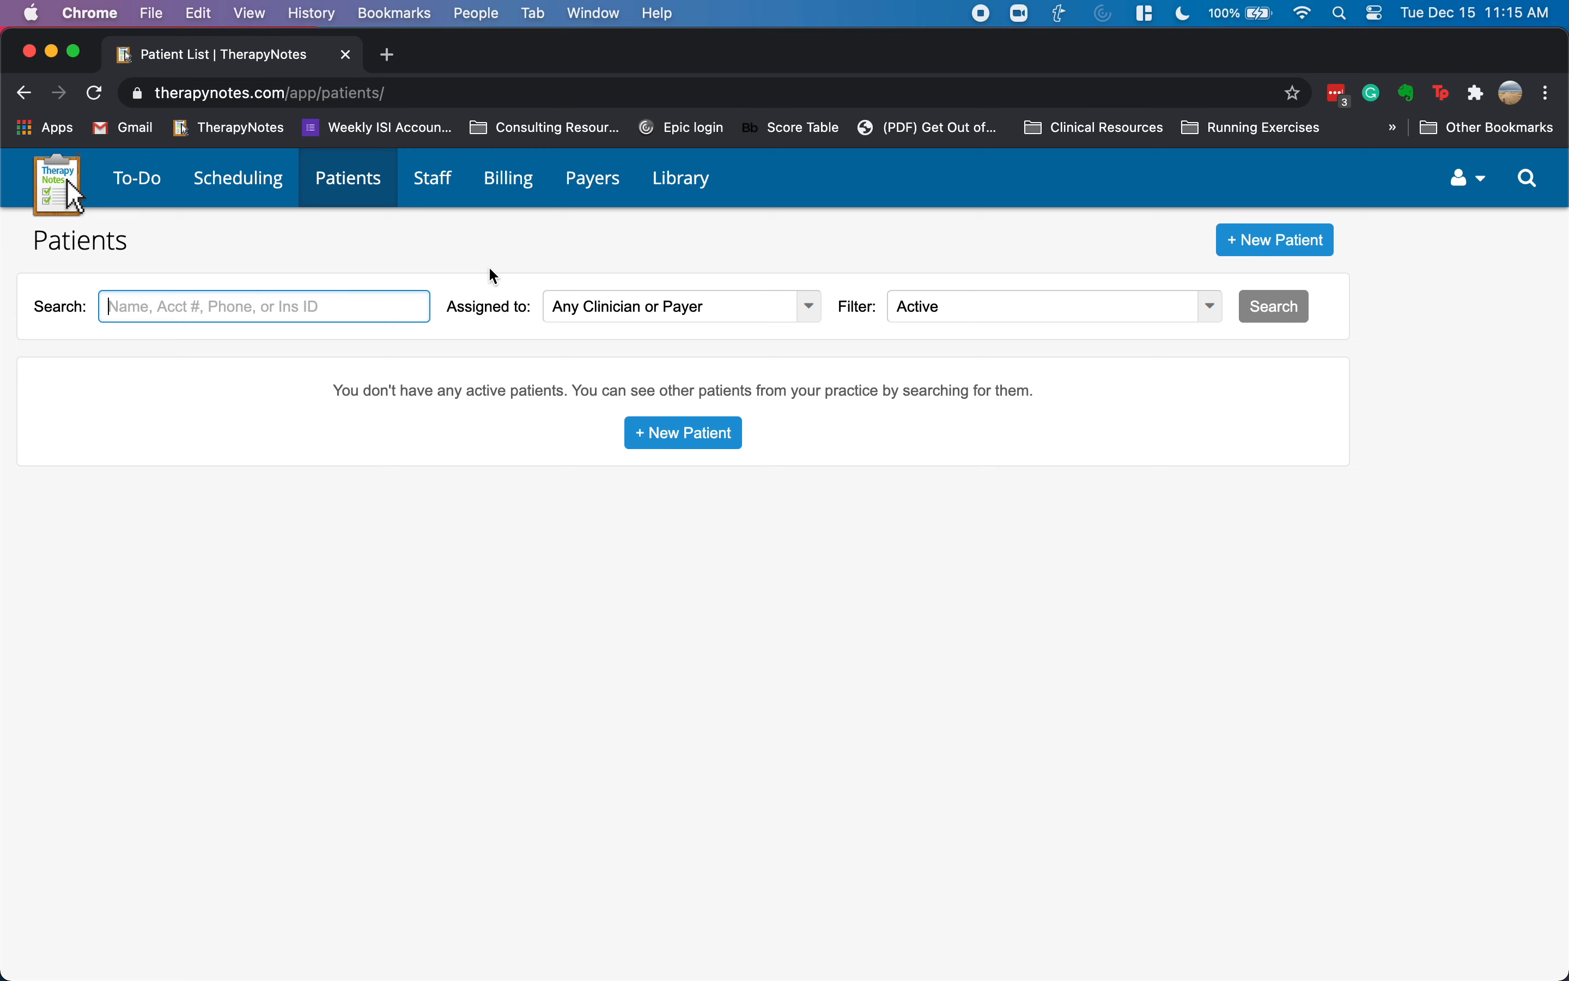
# - Start a new patient and enter the first name, last name and preferred name
pyautogui.click(663, 435)
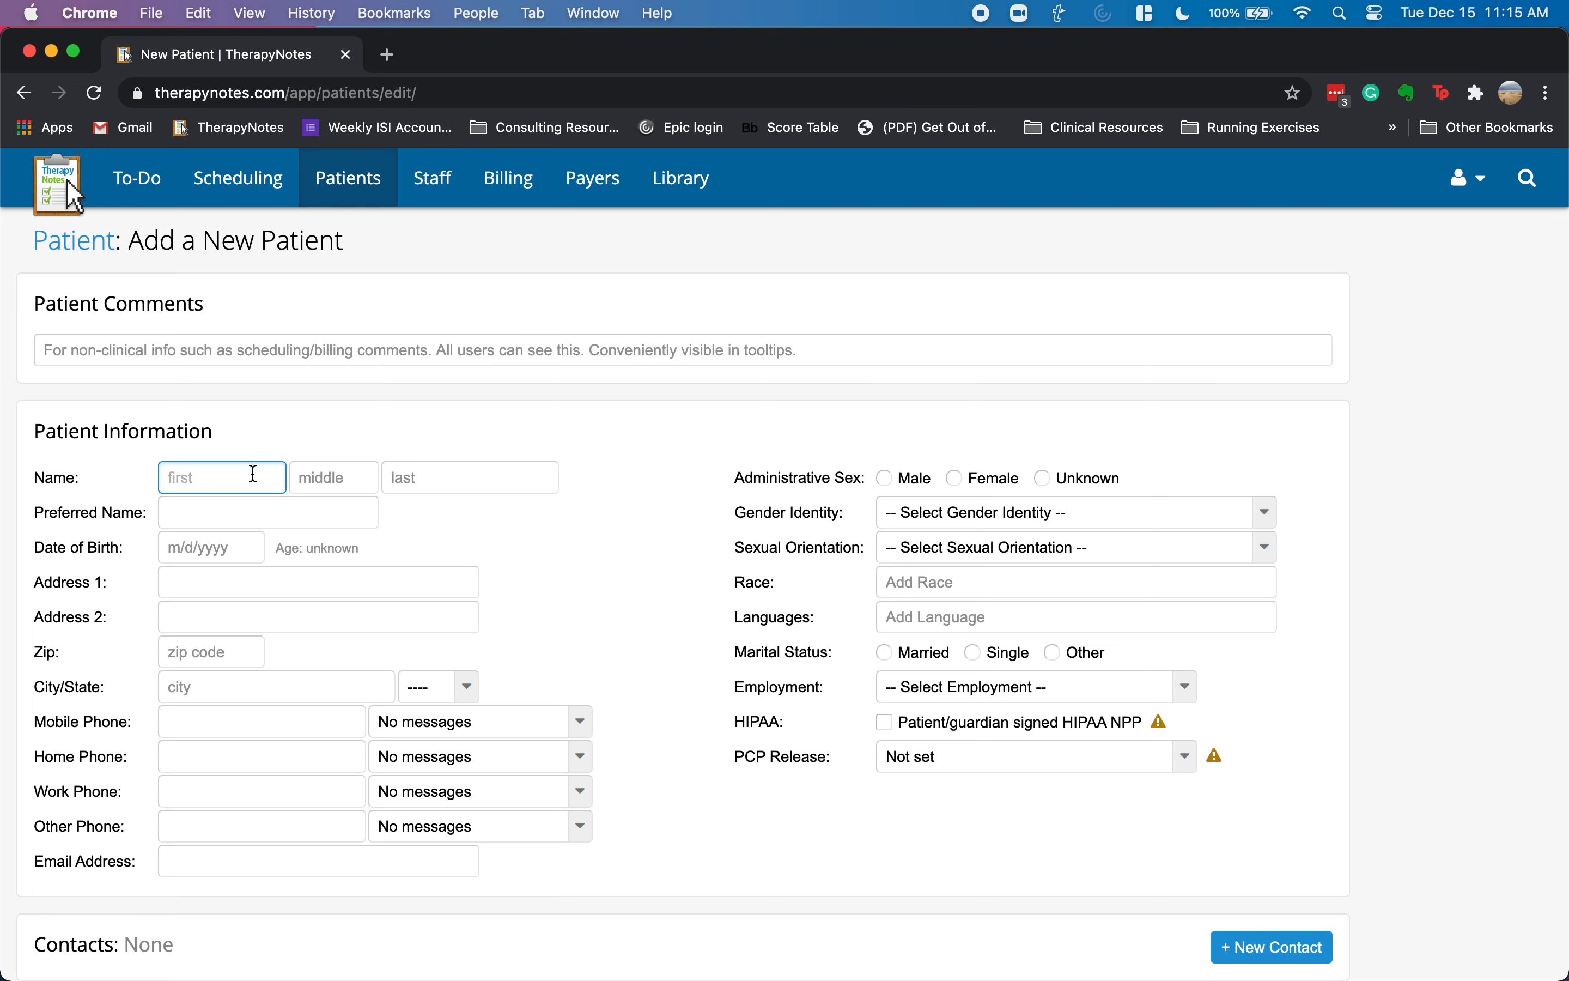
pyautogui.press('Tab')
pyautogui.press('Tab')
pyautogui.write('Jeremy')
pyautogui.press('Tab')
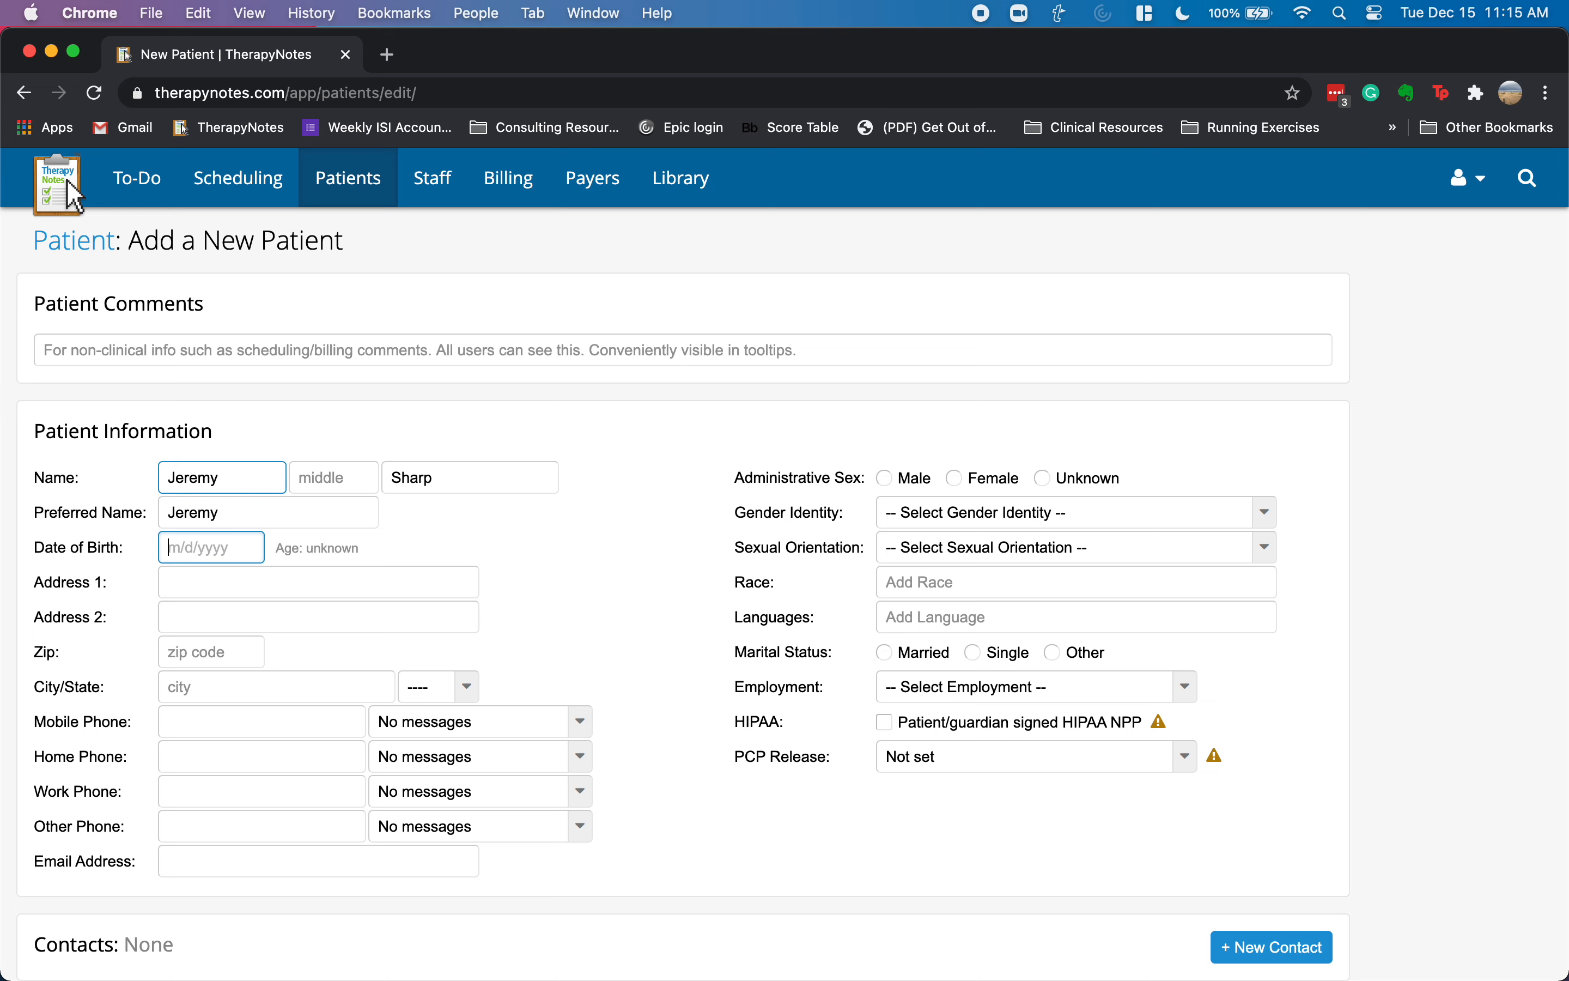
pyautogui.press('Tab')
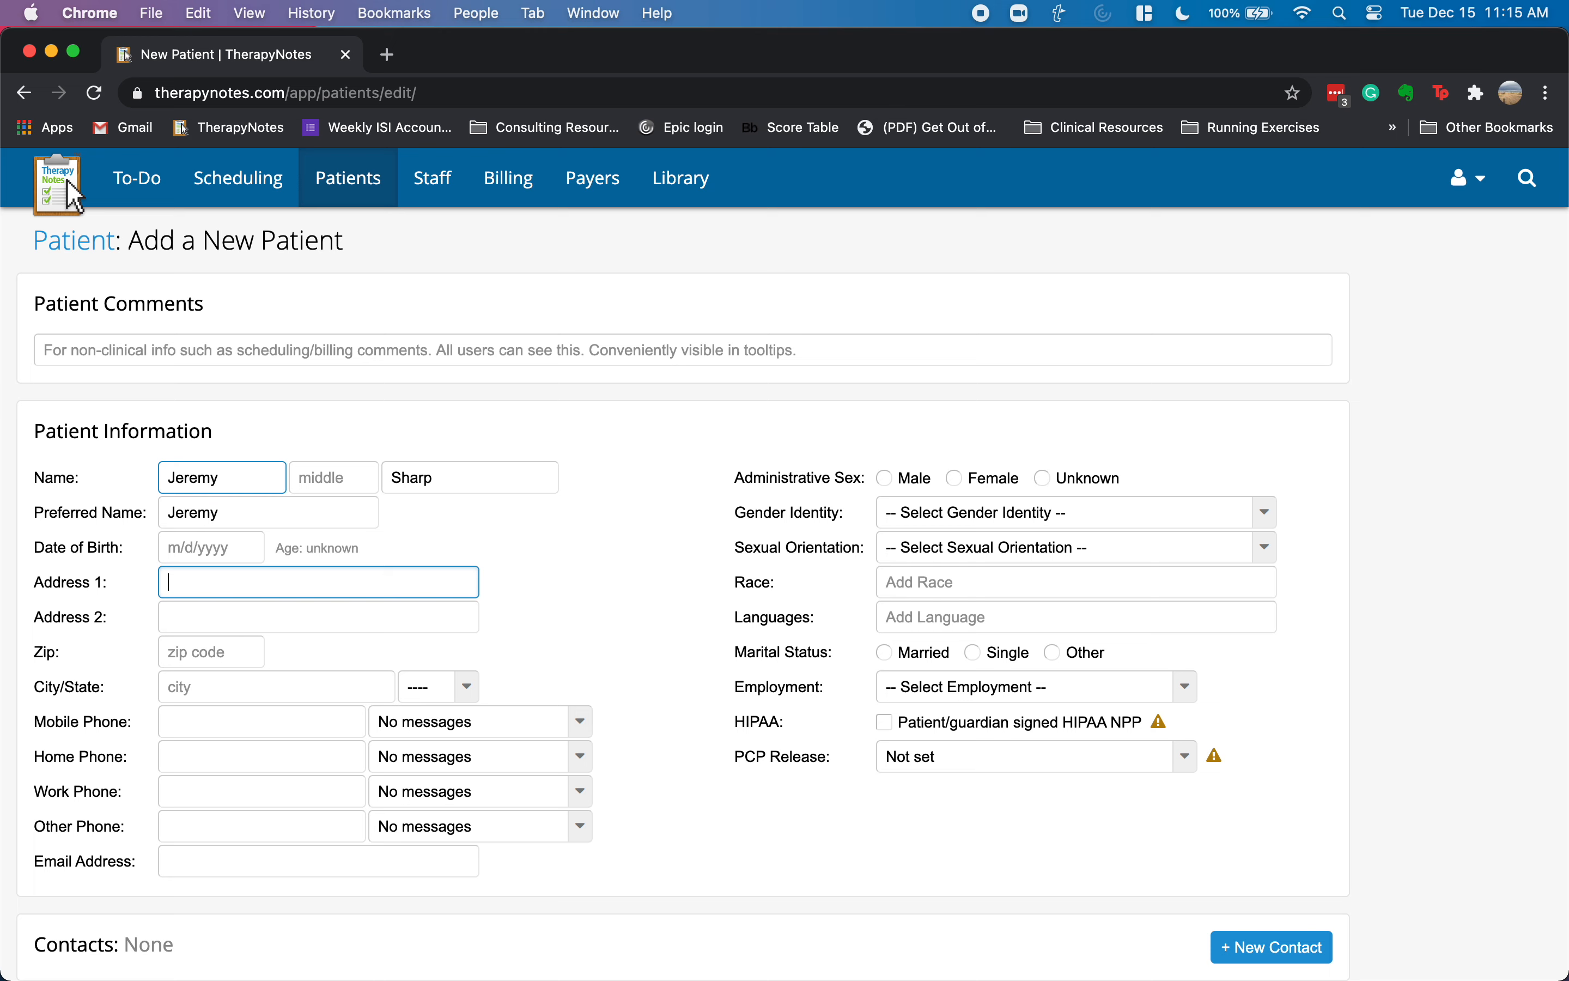
# - Enter the patient's street address and zip code, accepting the auto-filled city and state
pyautogui.write('1234 STre')
pyautogui.press('BackSpace')
pyautogui.press('BackSpace')
pyautogui.press('BackSpace')
pyautogui.write('treet')
pyautogui.press('Tab')
pyautogui.press('Tab')
pyautogui.write('8052')
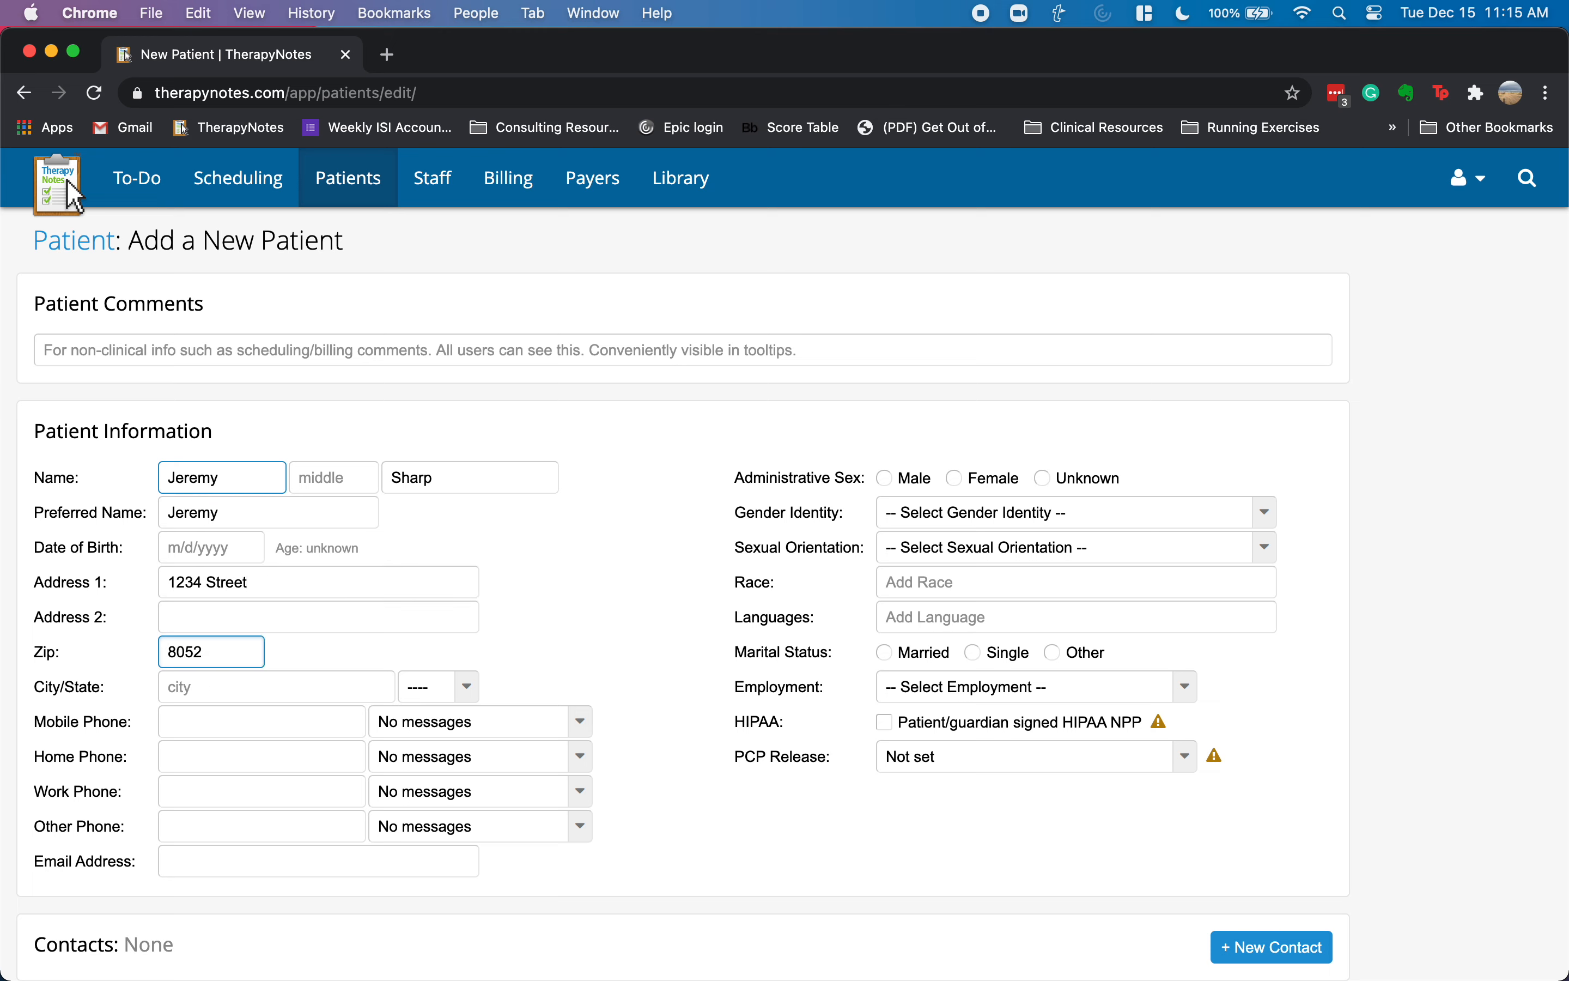
pyautogui.write('5')
pyautogui.press('Tab')
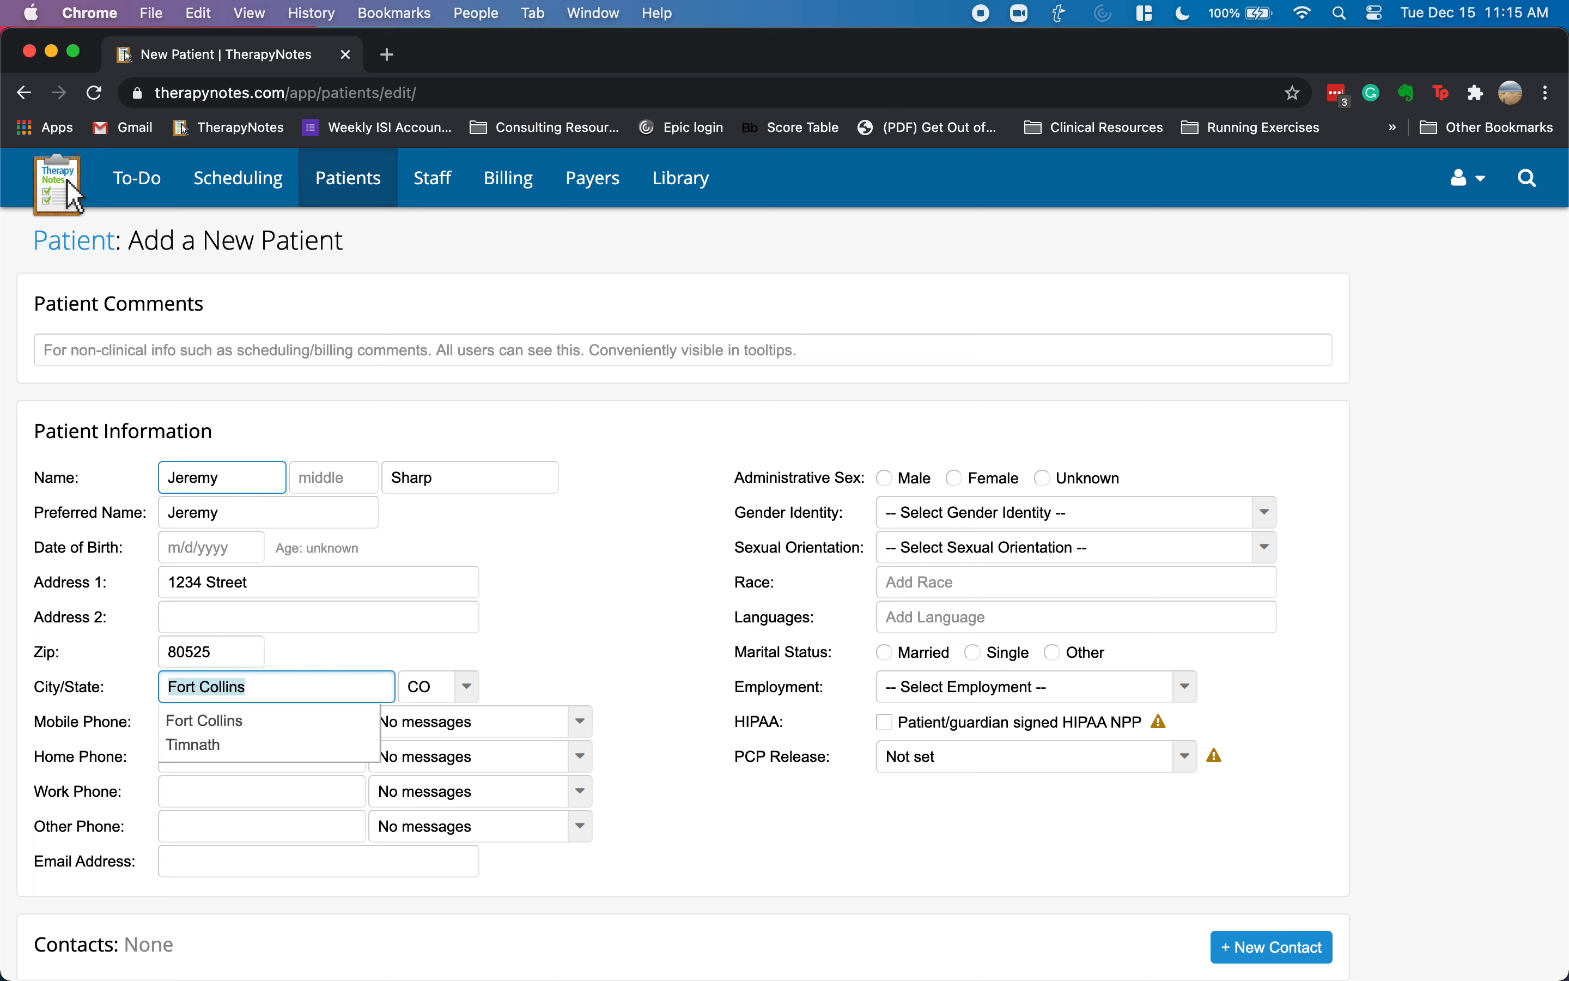
pyautogui.press('Tab')
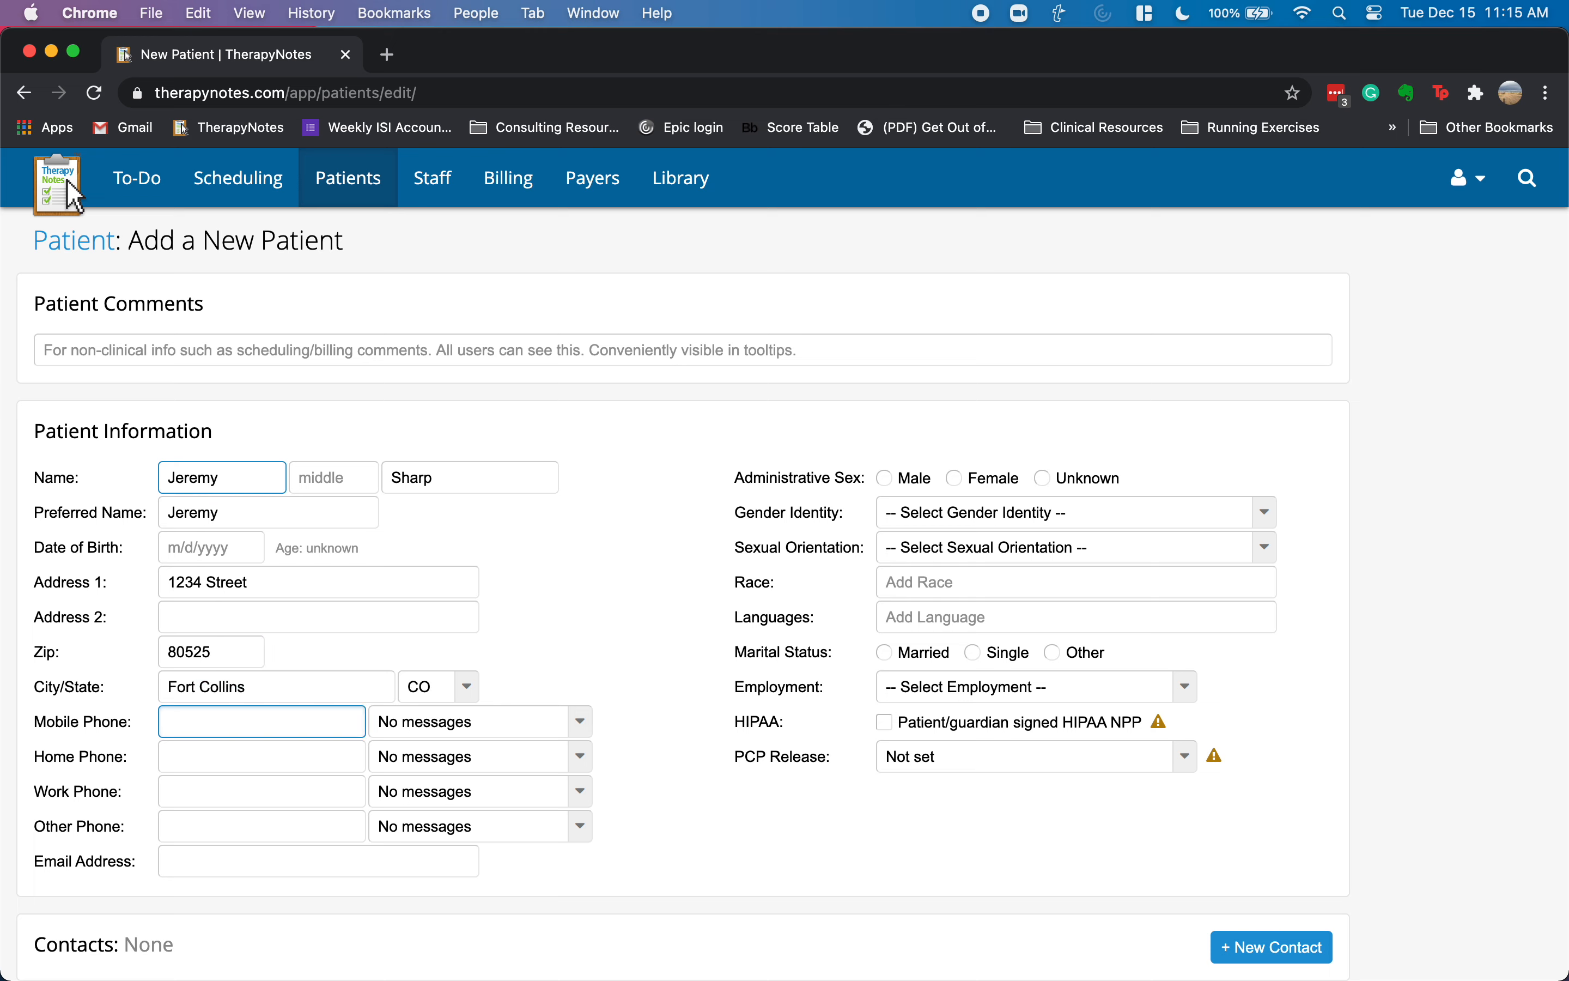
# - Add the patient's mobile number with no text messaging, plus their e-mail address
pyautogui.write('970) 123-')
pyautogui.write('4567')
pyautogui.press('Tab')
pyautogui.press('Tab')
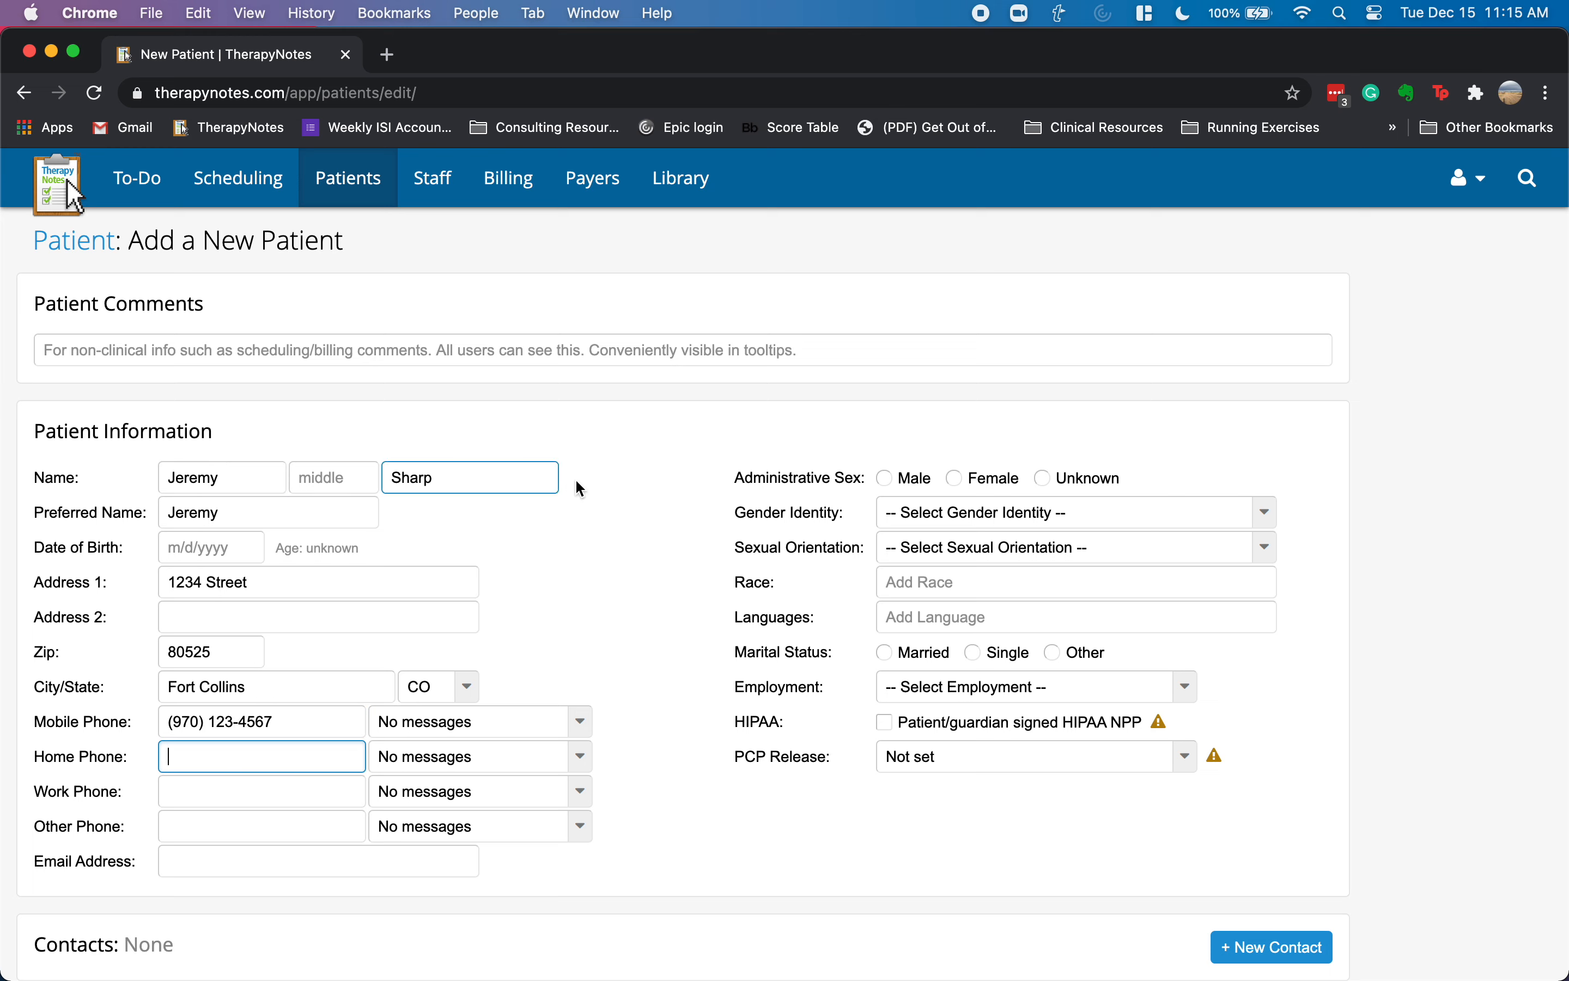
pyautogui.click(583, 723)
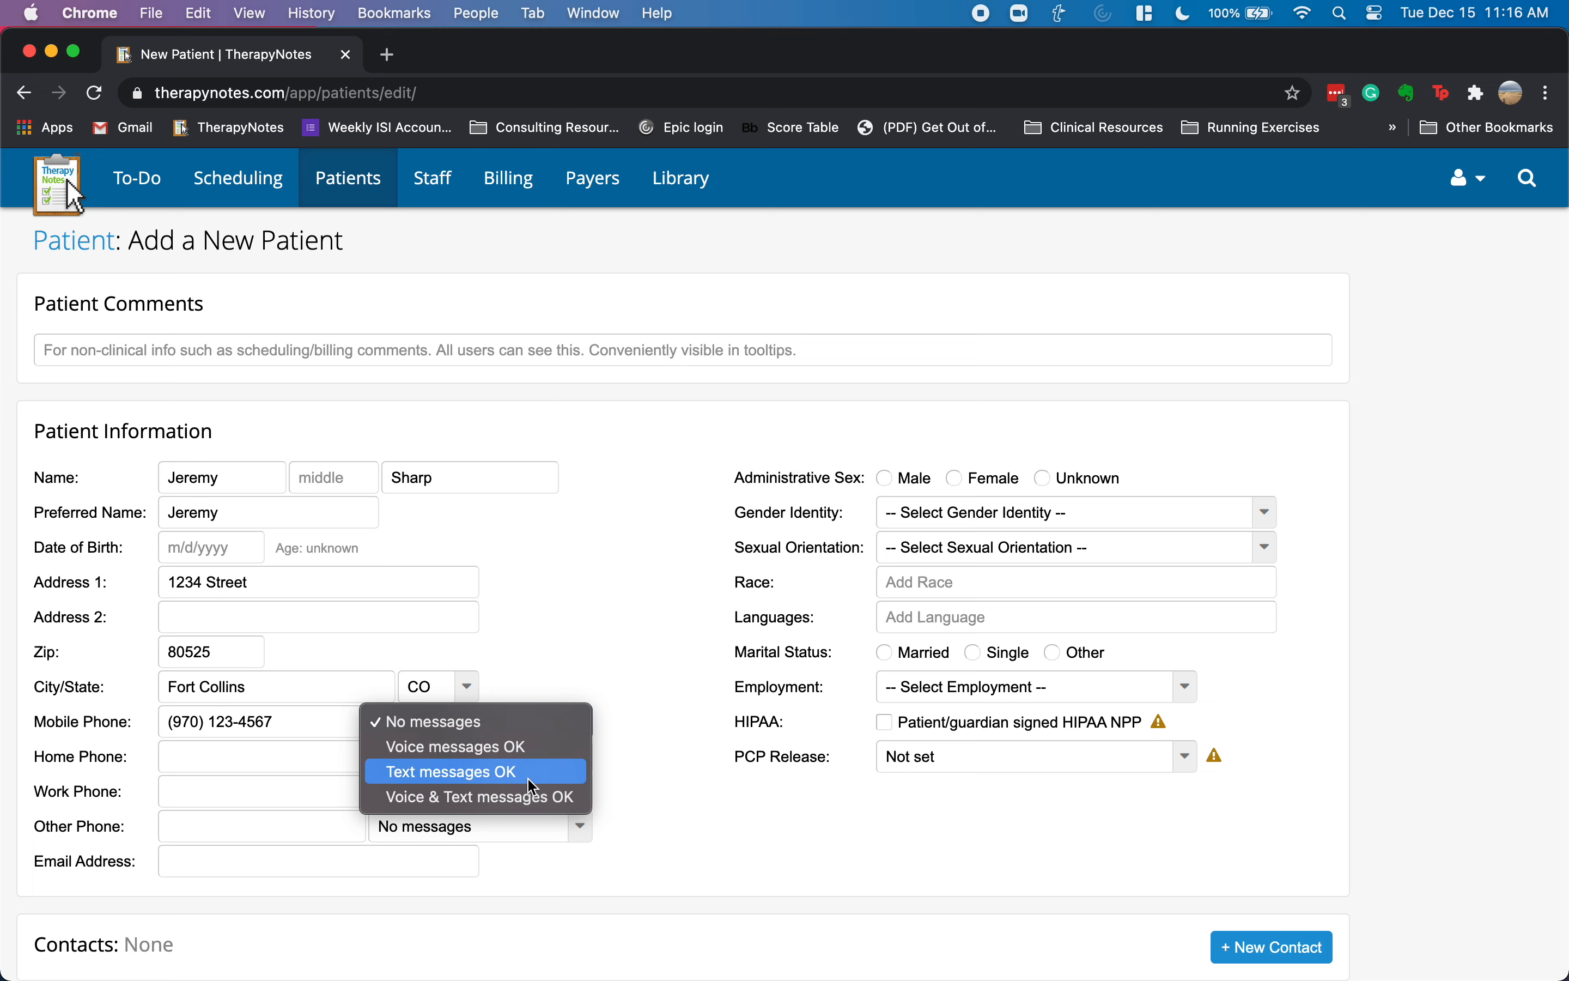
pyautogui.click(583, 688)
pyautogui.click(263, 863)
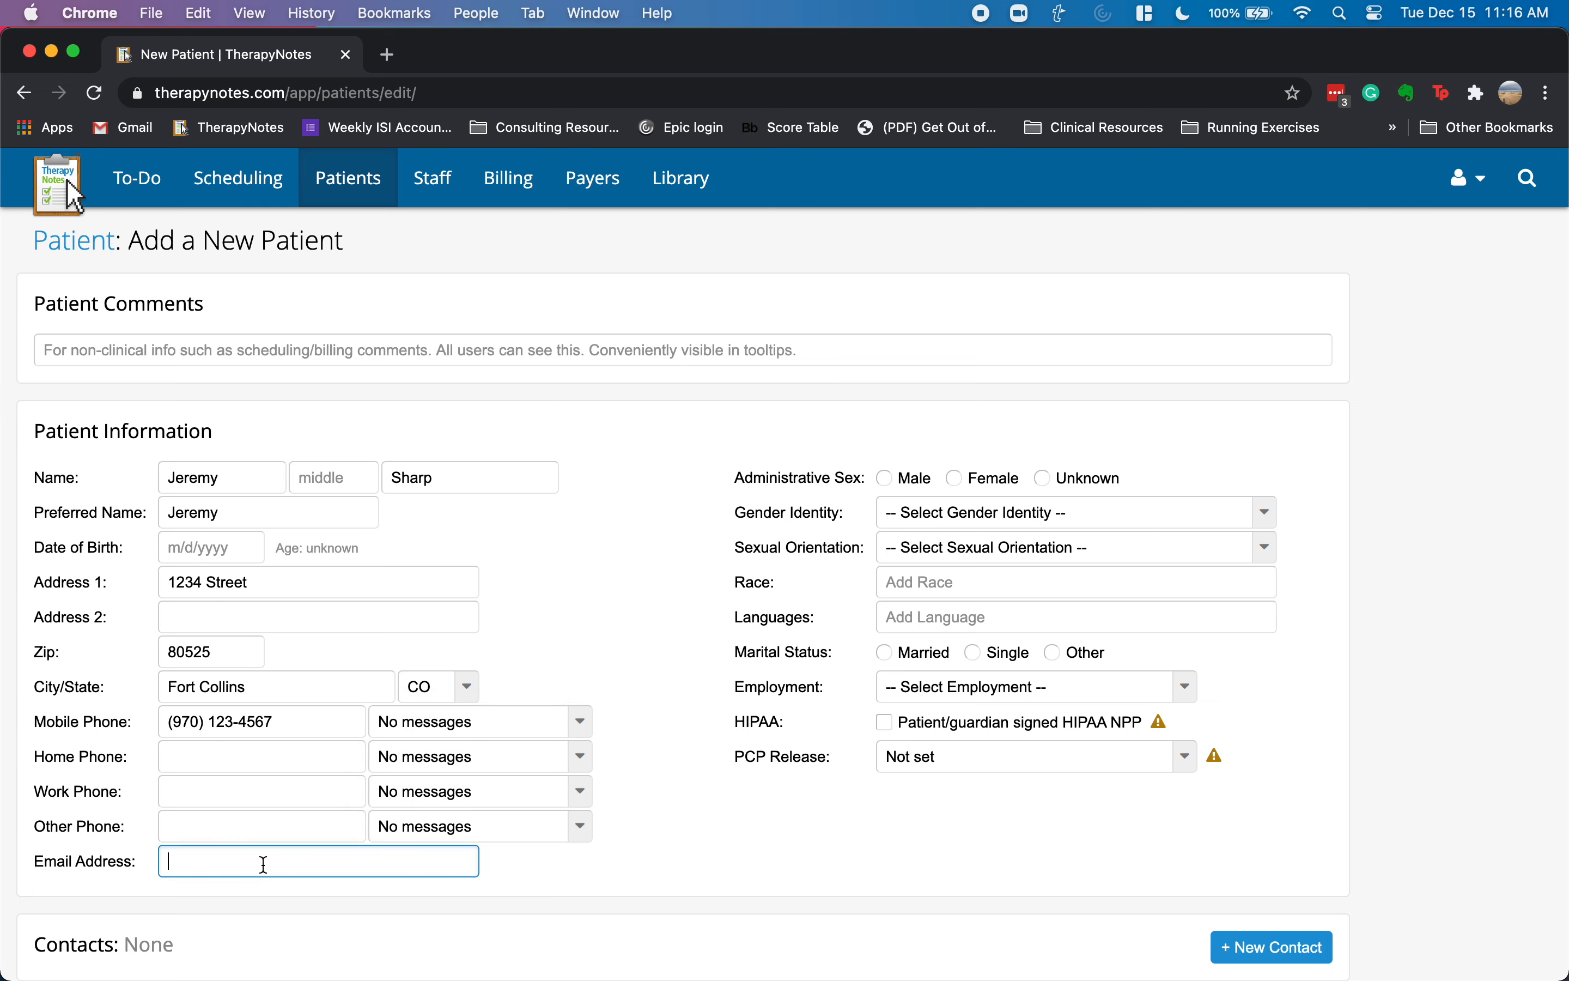
pyautogui.write(';ttpemail')
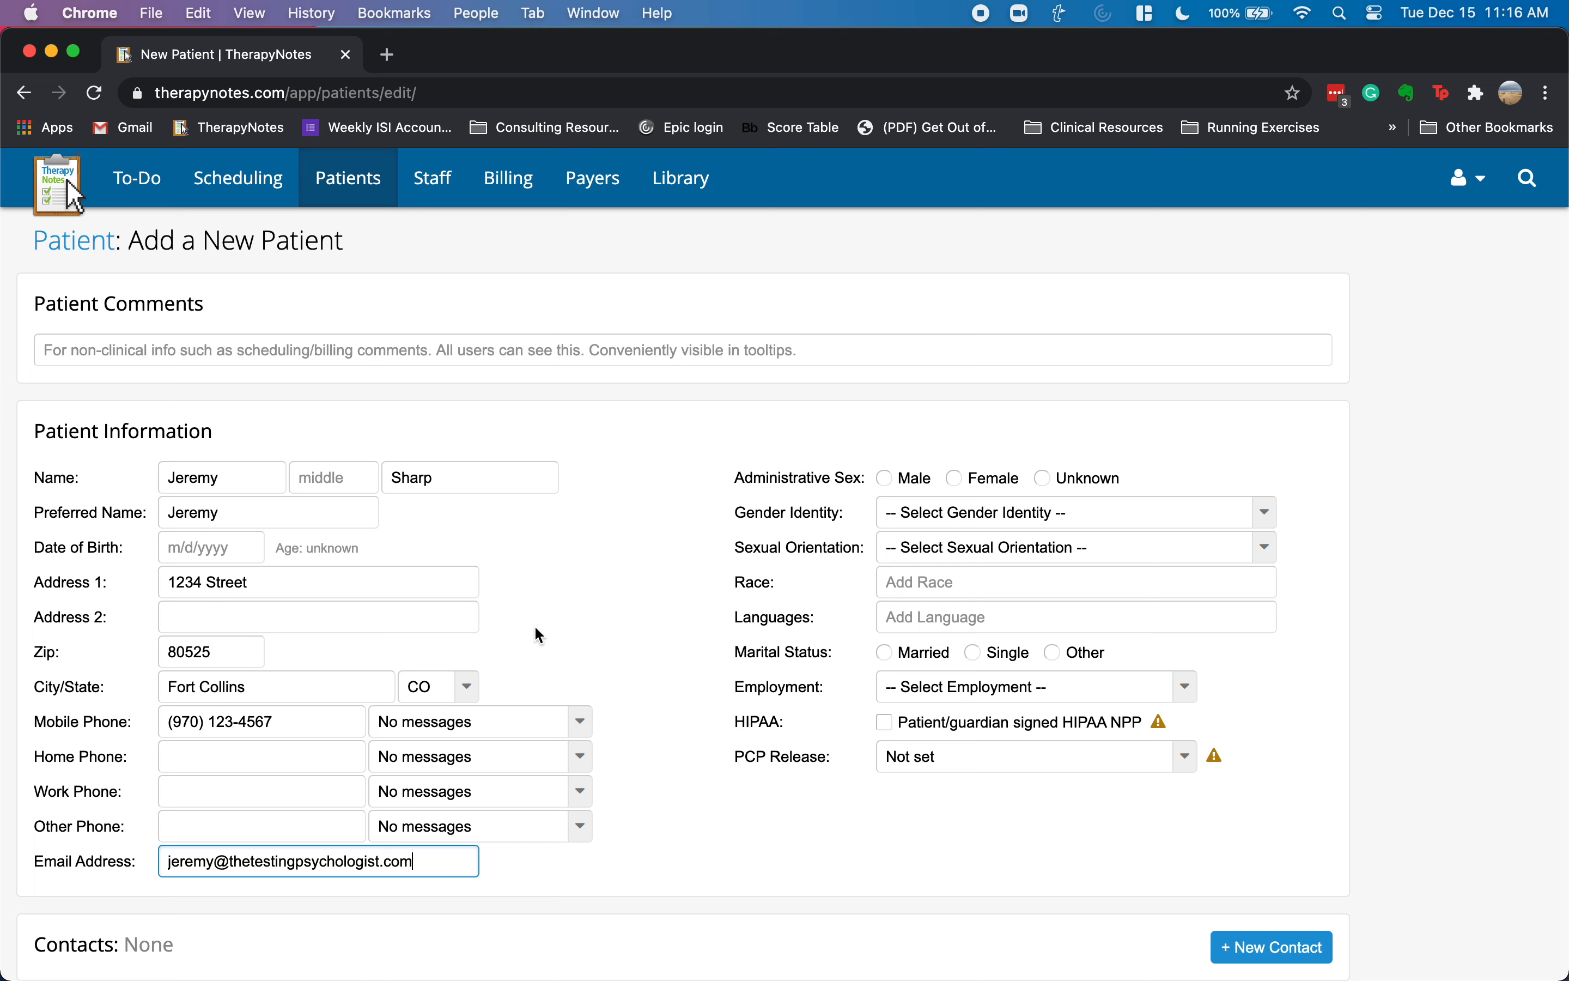
# - Set the patient's sex and gender identity to Male, leaving sexual orientation unset
pyautogui.click(885, 479)
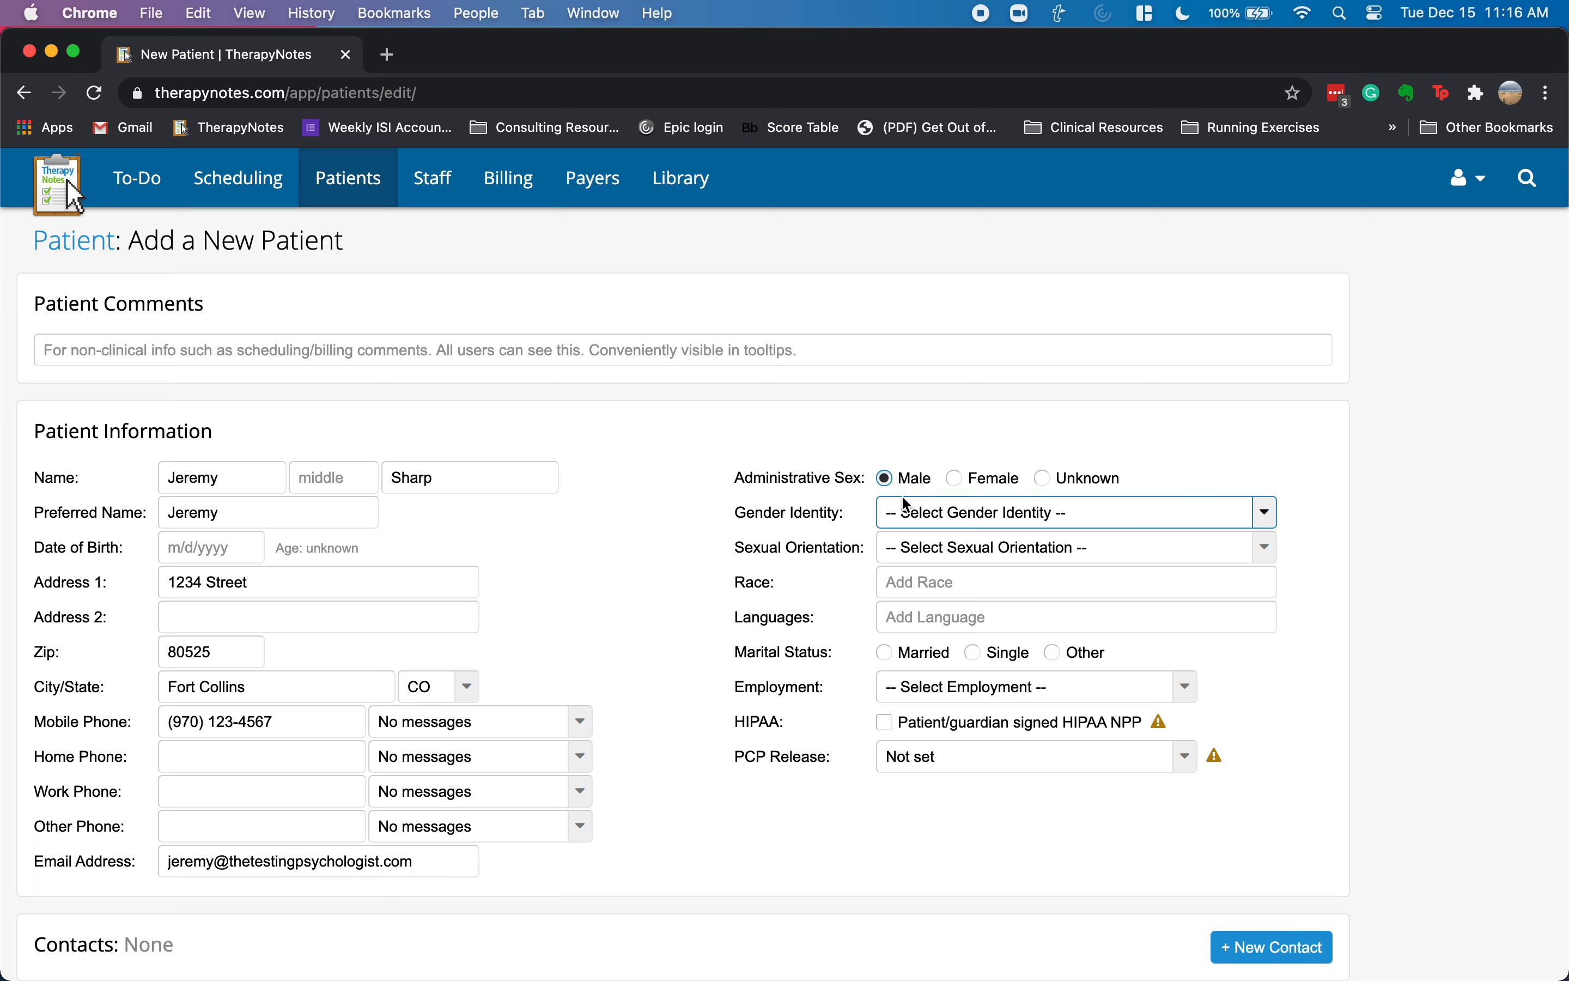
pyautogui.click(941, 525)
pyautogui.click(934, 532)
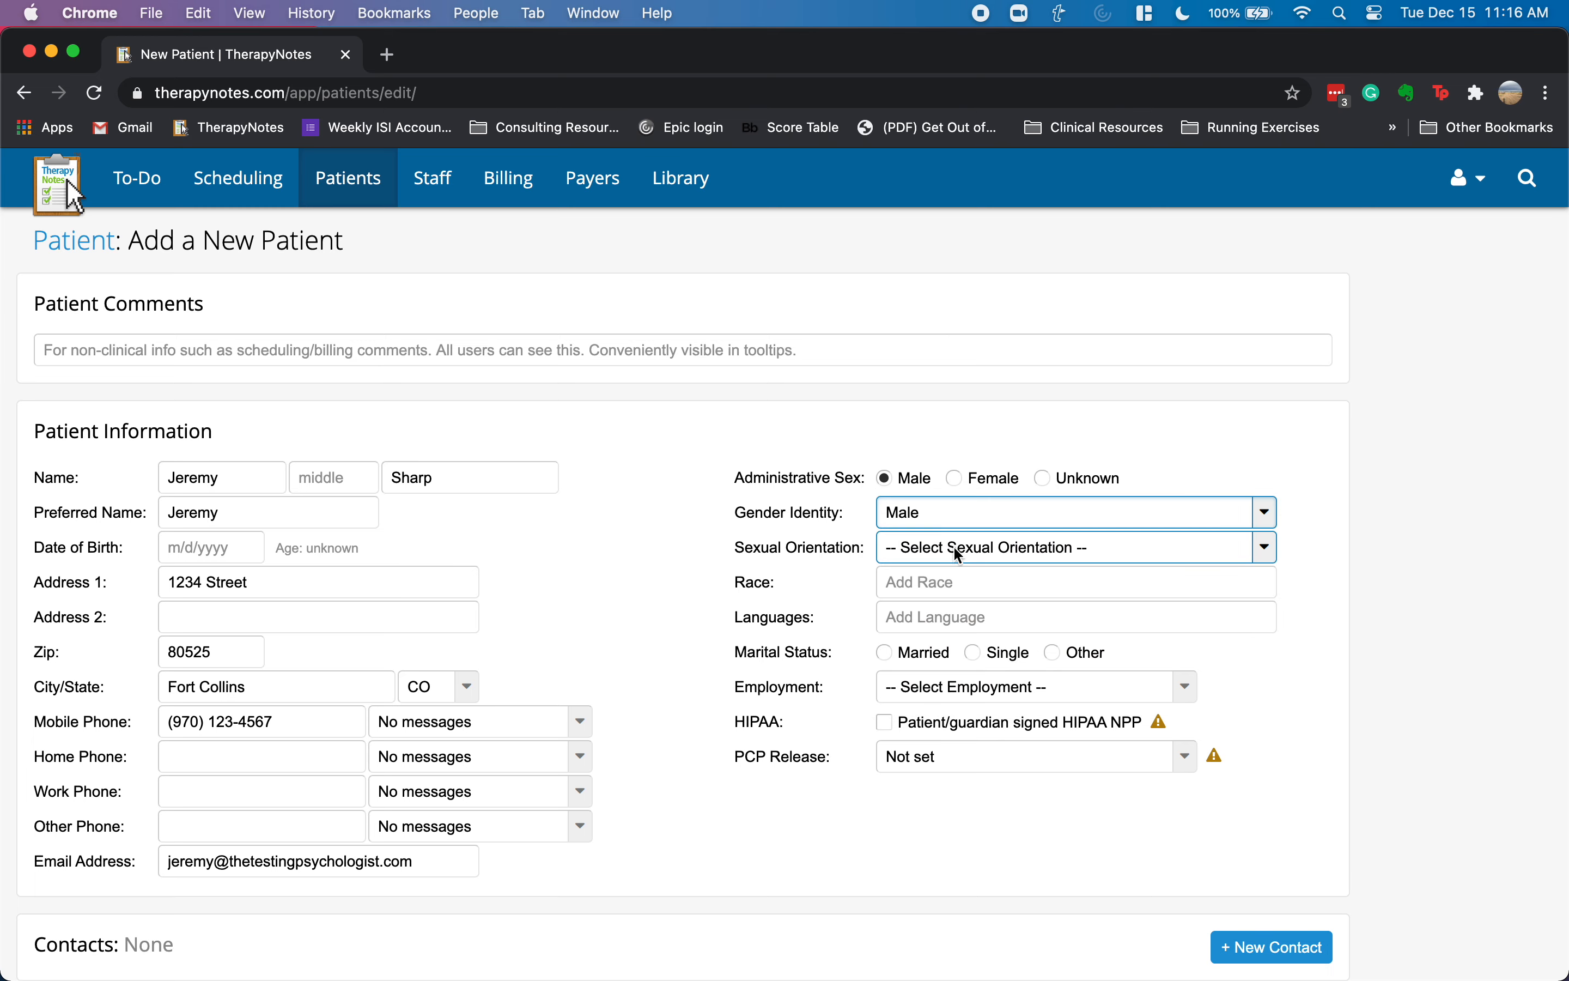
pyautogui.click(954, 547)
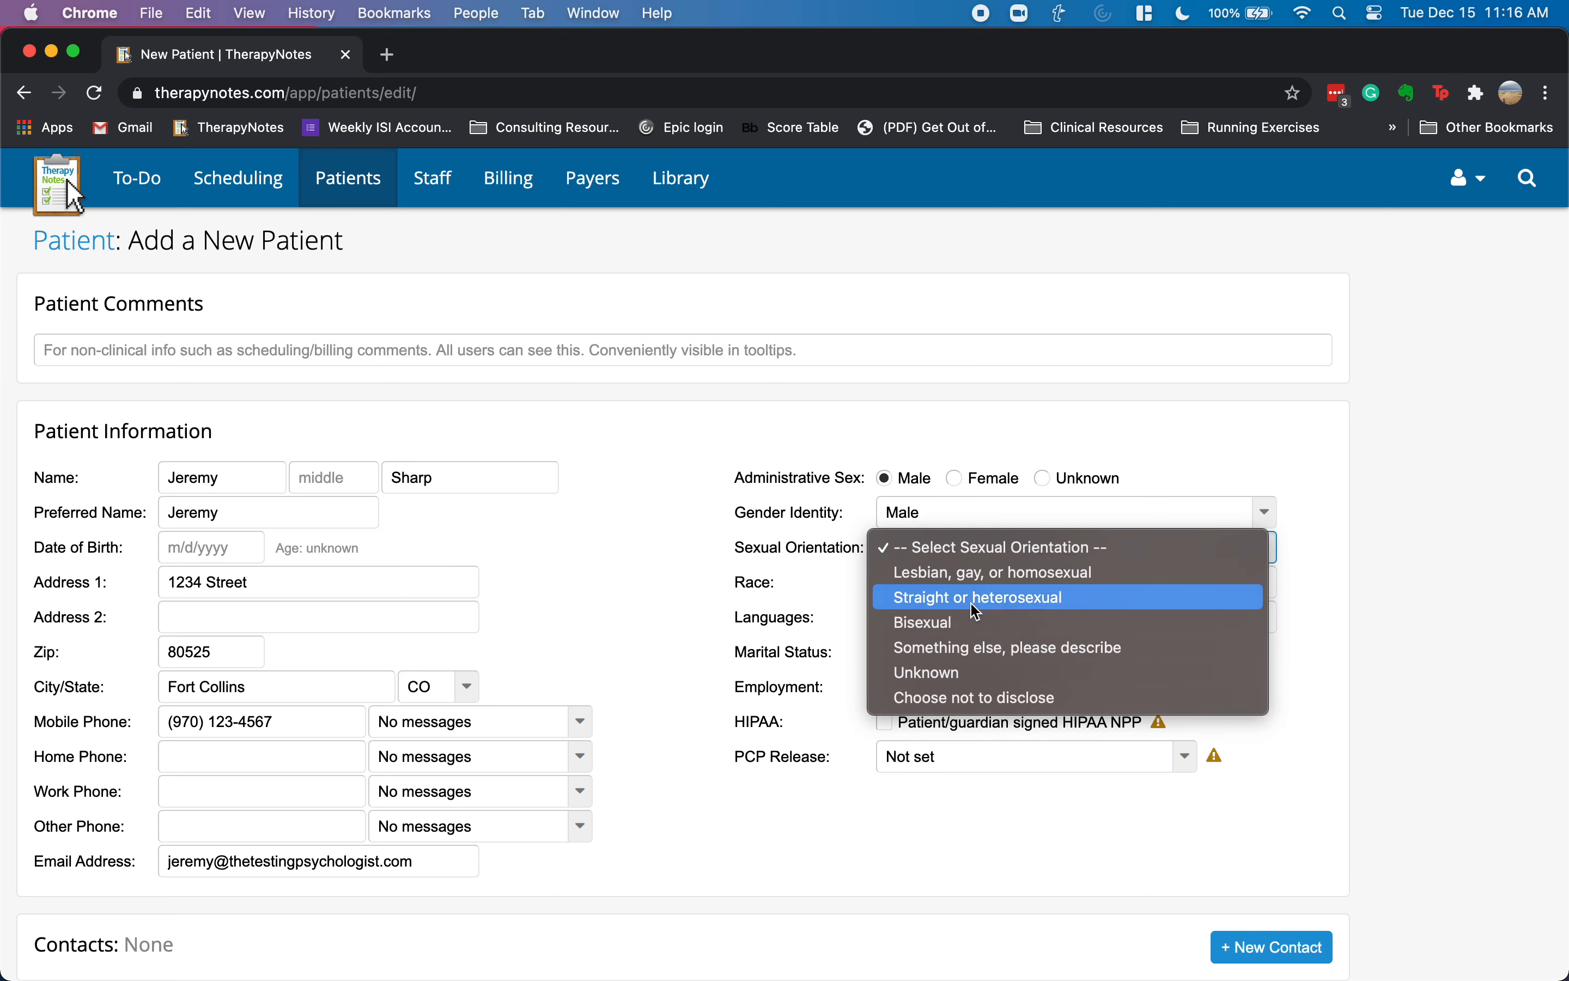
pyautogui.click(1146, 457)
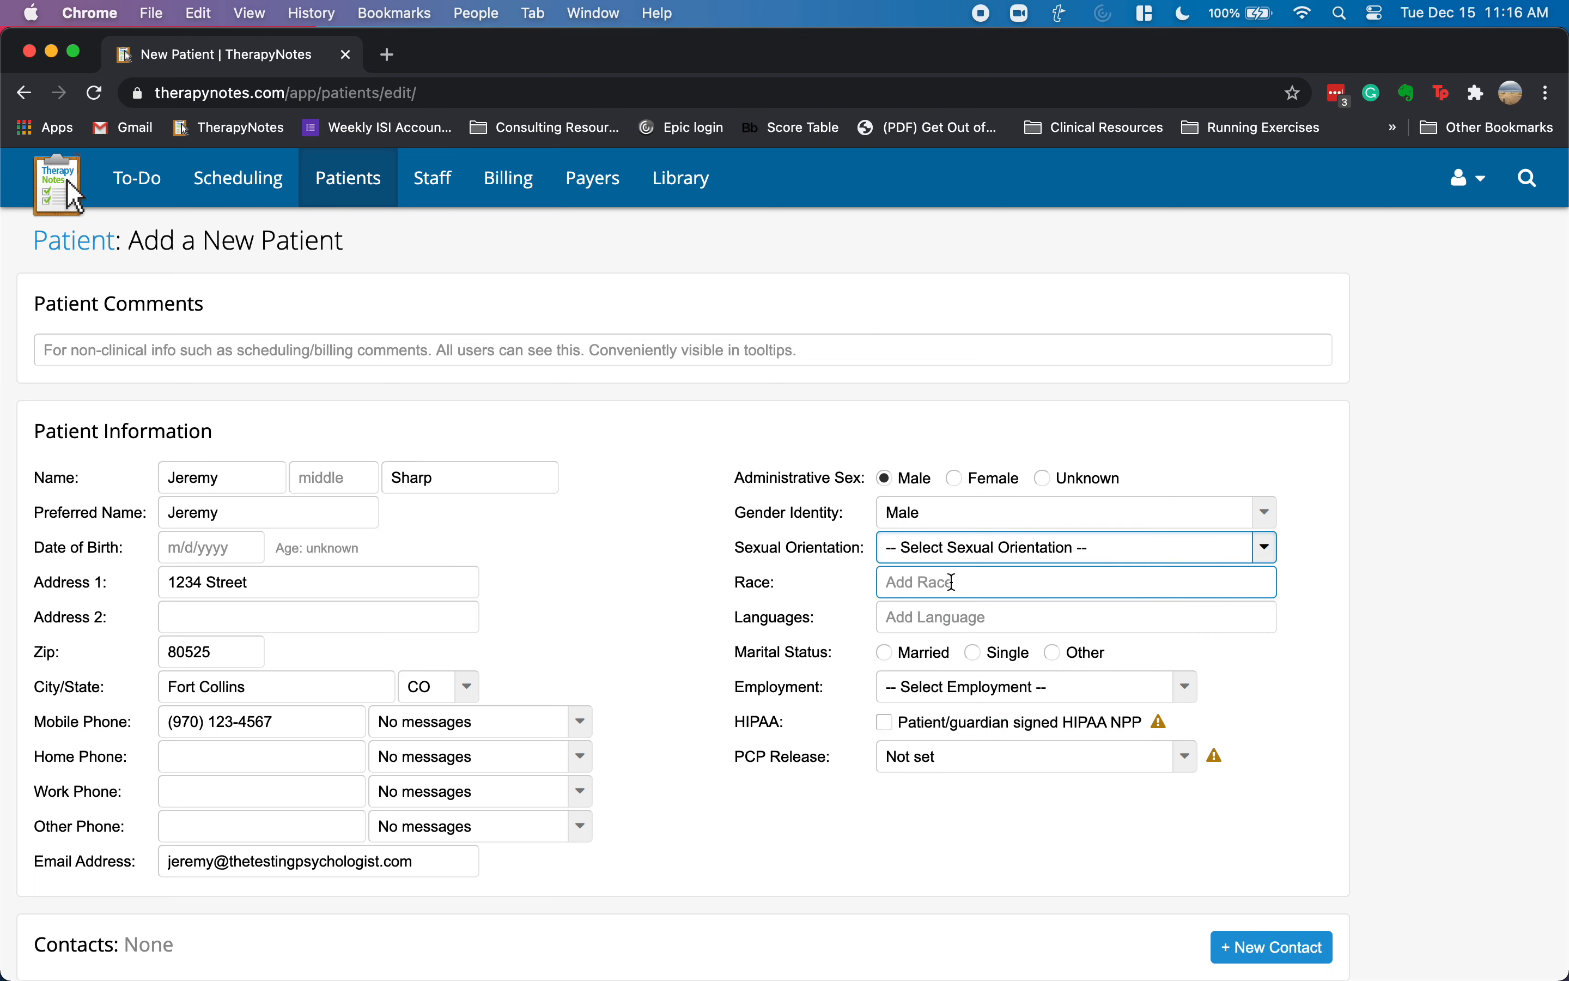
# - Mark the patient as Married and Employed with a signed HIPAA privacy notice
pyautogui.click(895, 655)
pyautogui.click(917, 686)
pyautogui.click(932, 735)
pyautogui.click(931, 726)
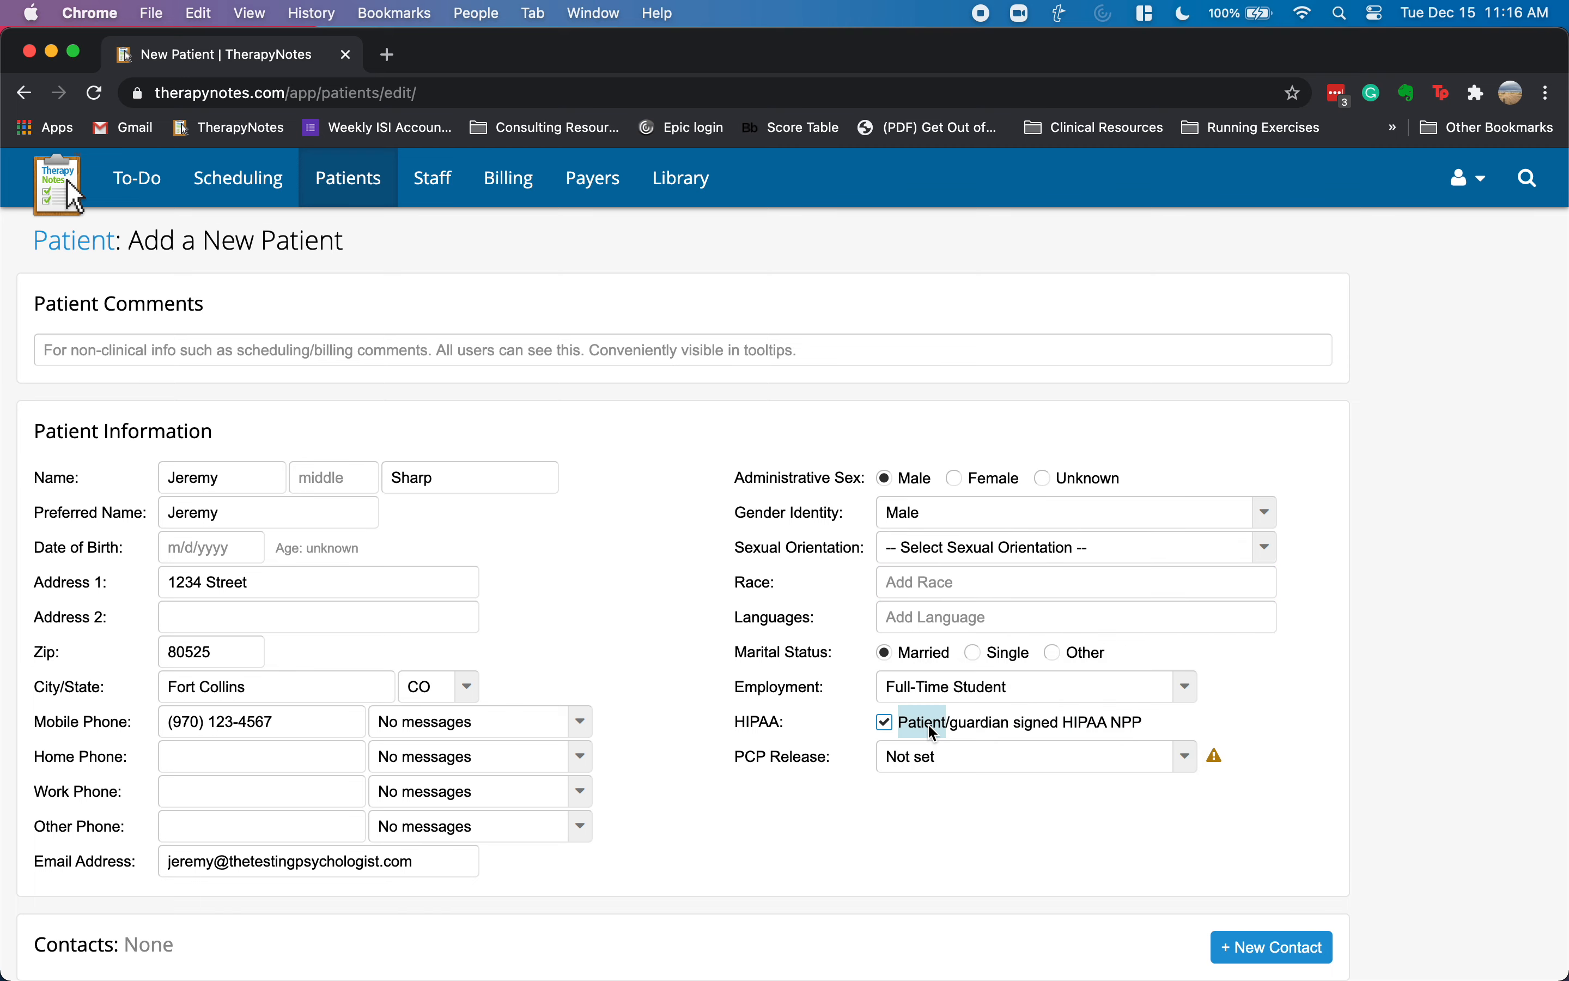
pyautogui.click(934, 686)
pyautogui.click(941, 656)
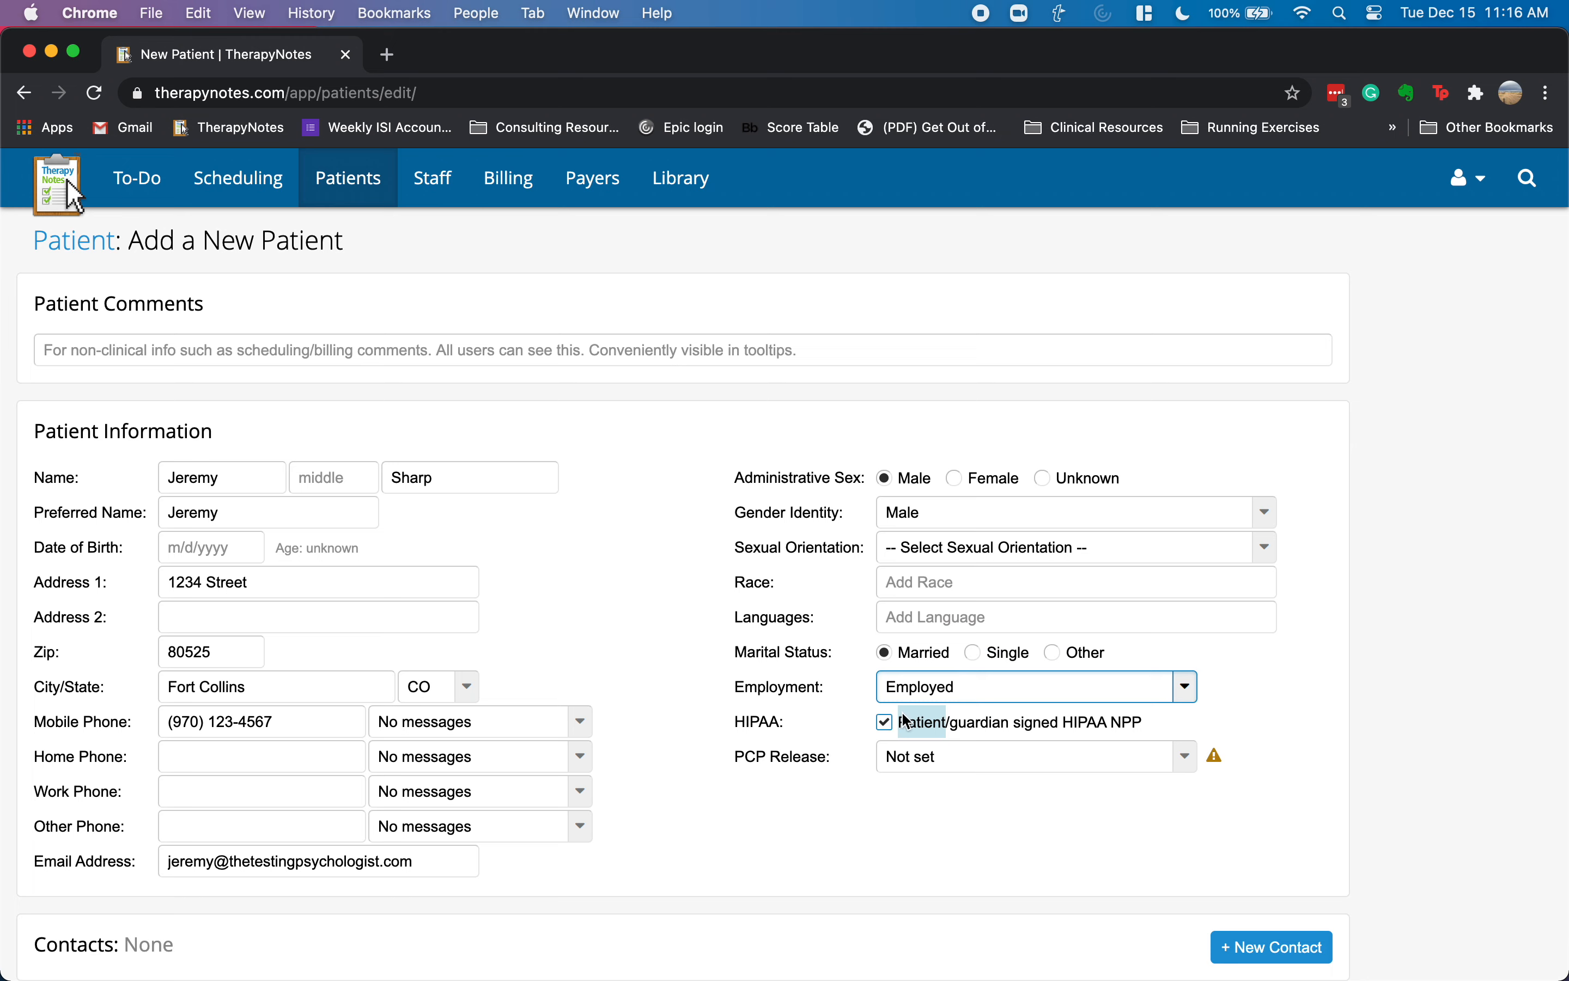
pyautogui.click(867, 740)
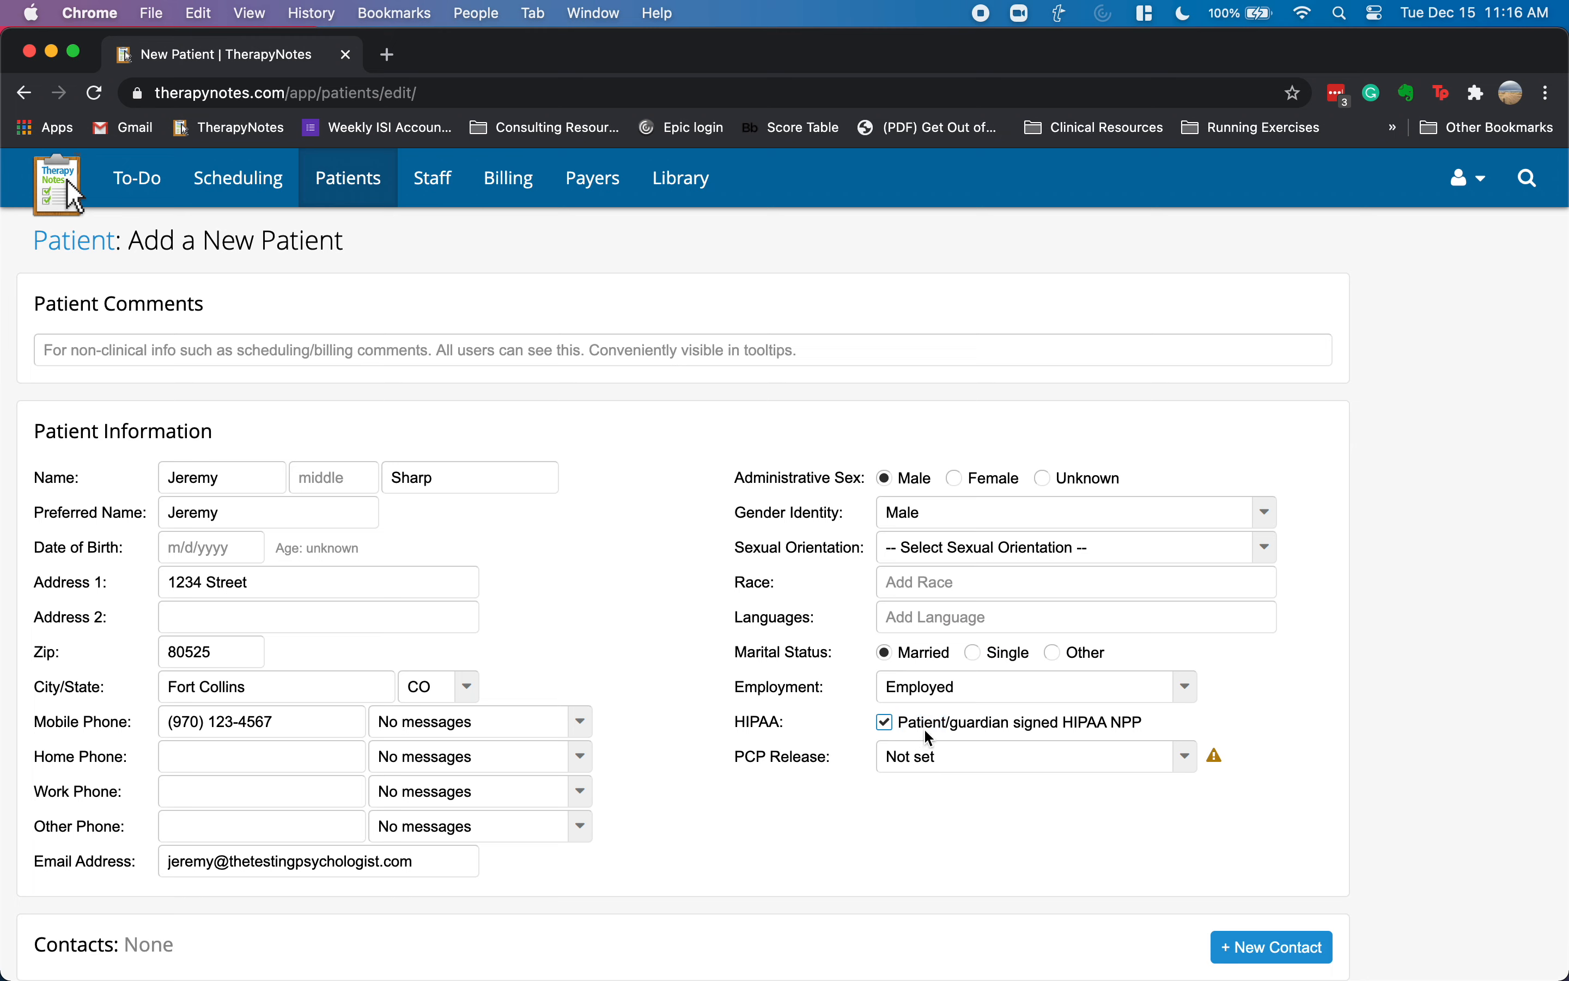
pyautogui.scroll(-3, 677, 702)
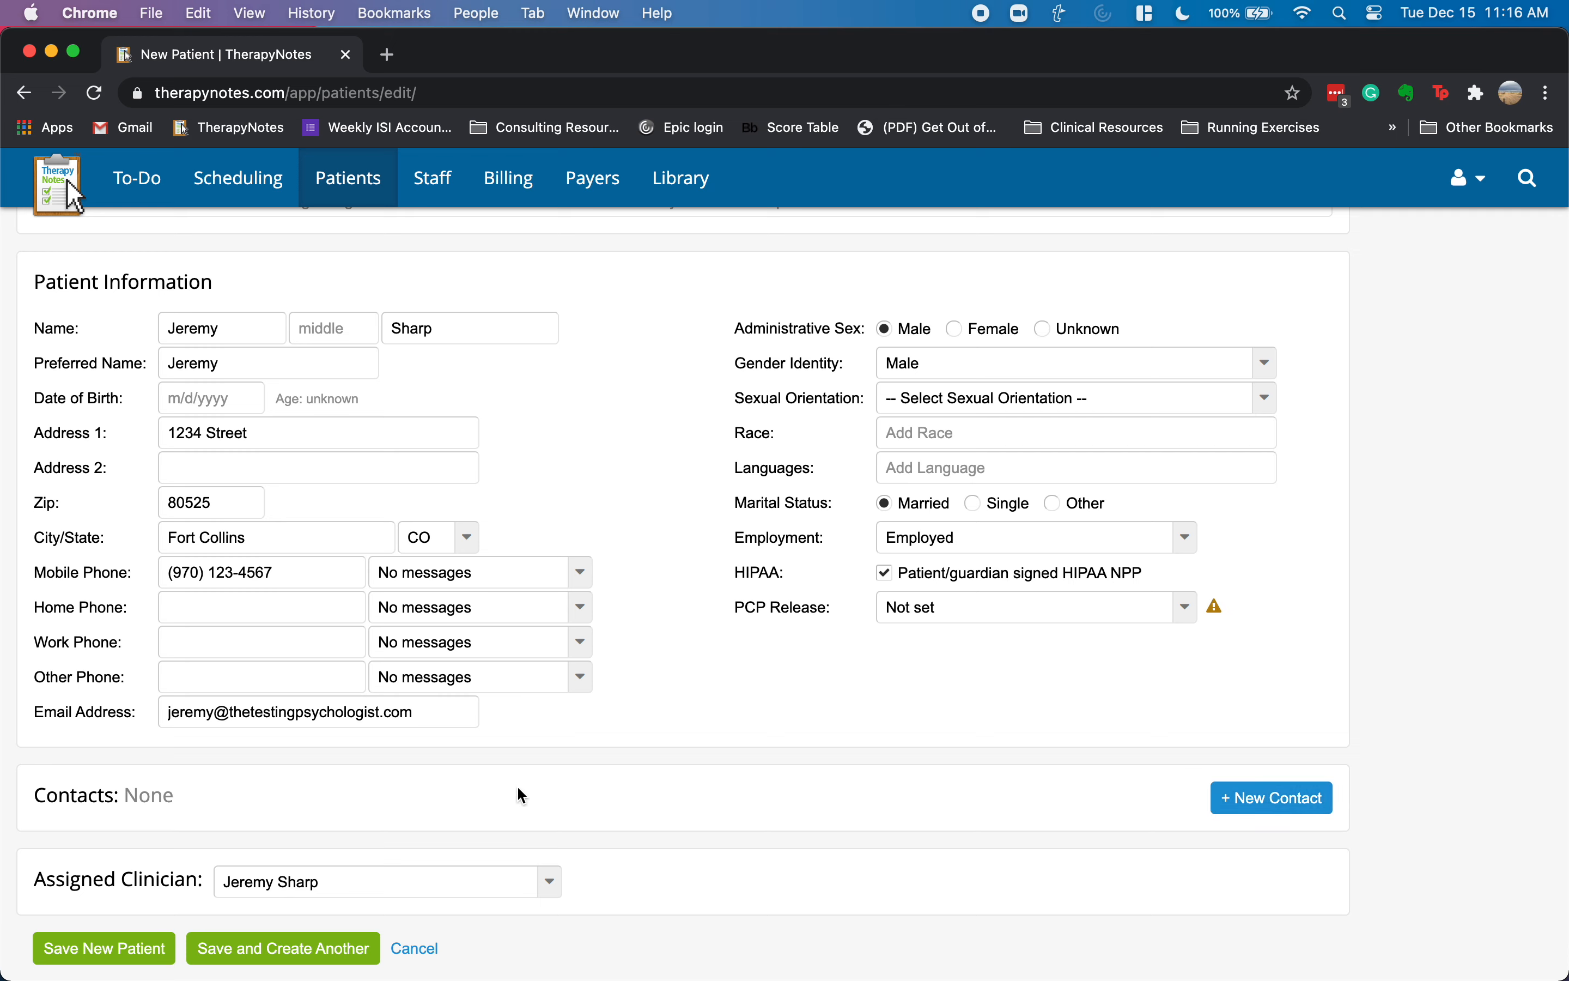
# - Save the new patient and start editing the insurance section of their Billing Settings
pyautogui.click(110, 948)
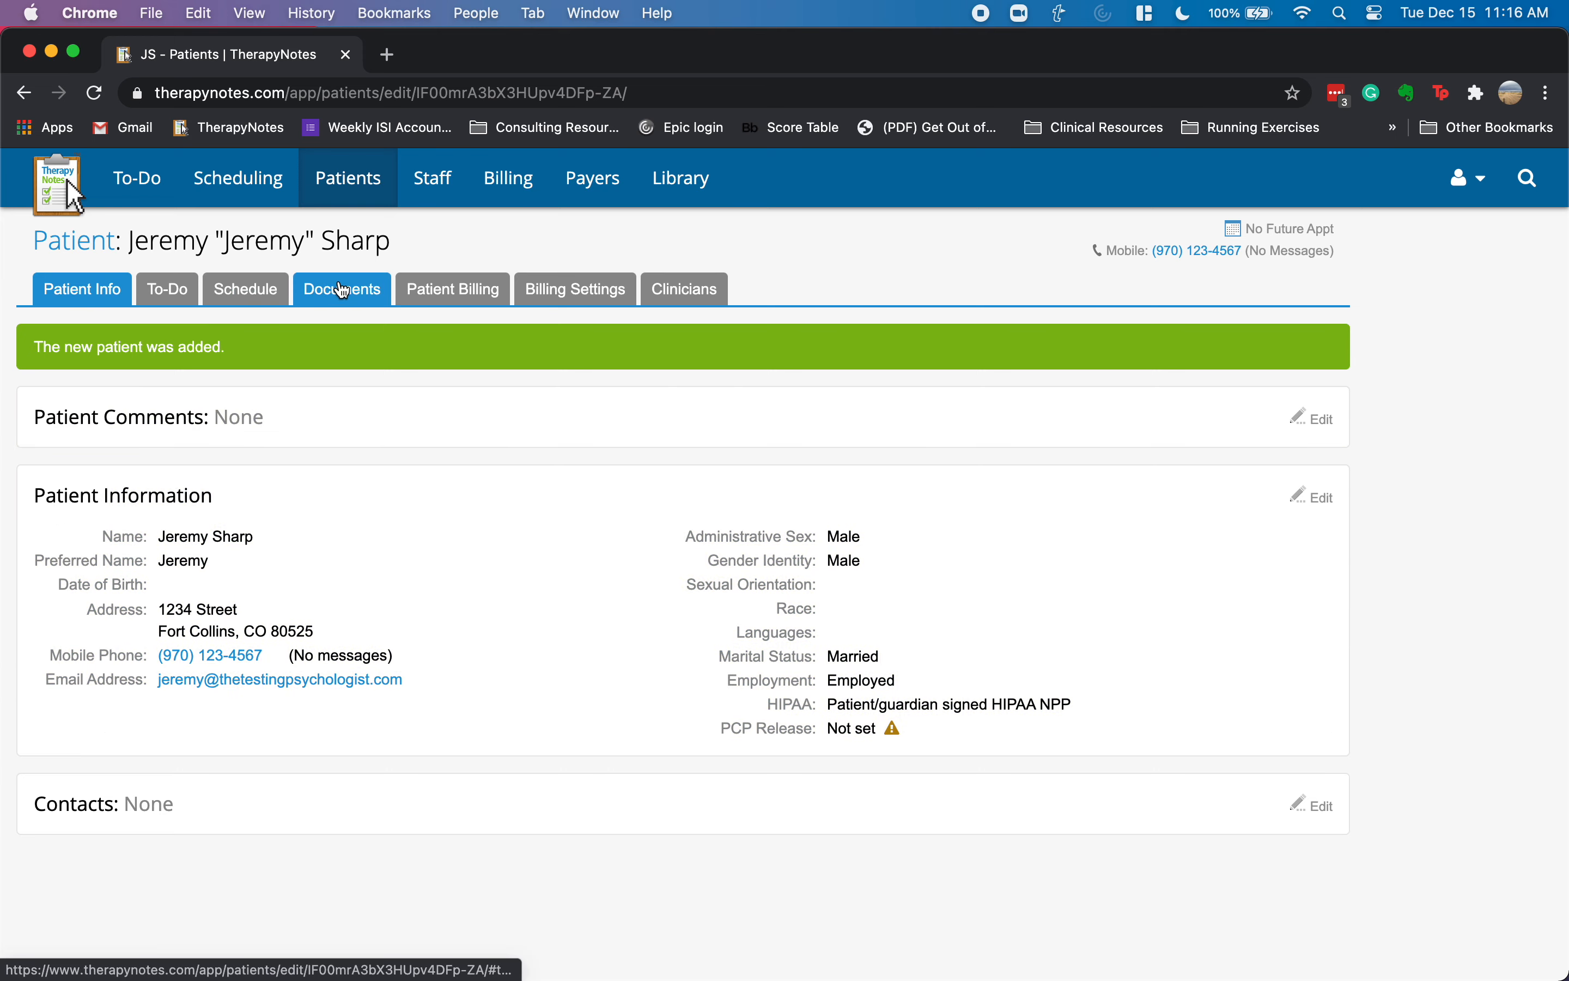
pyautogui.click(586, 292)
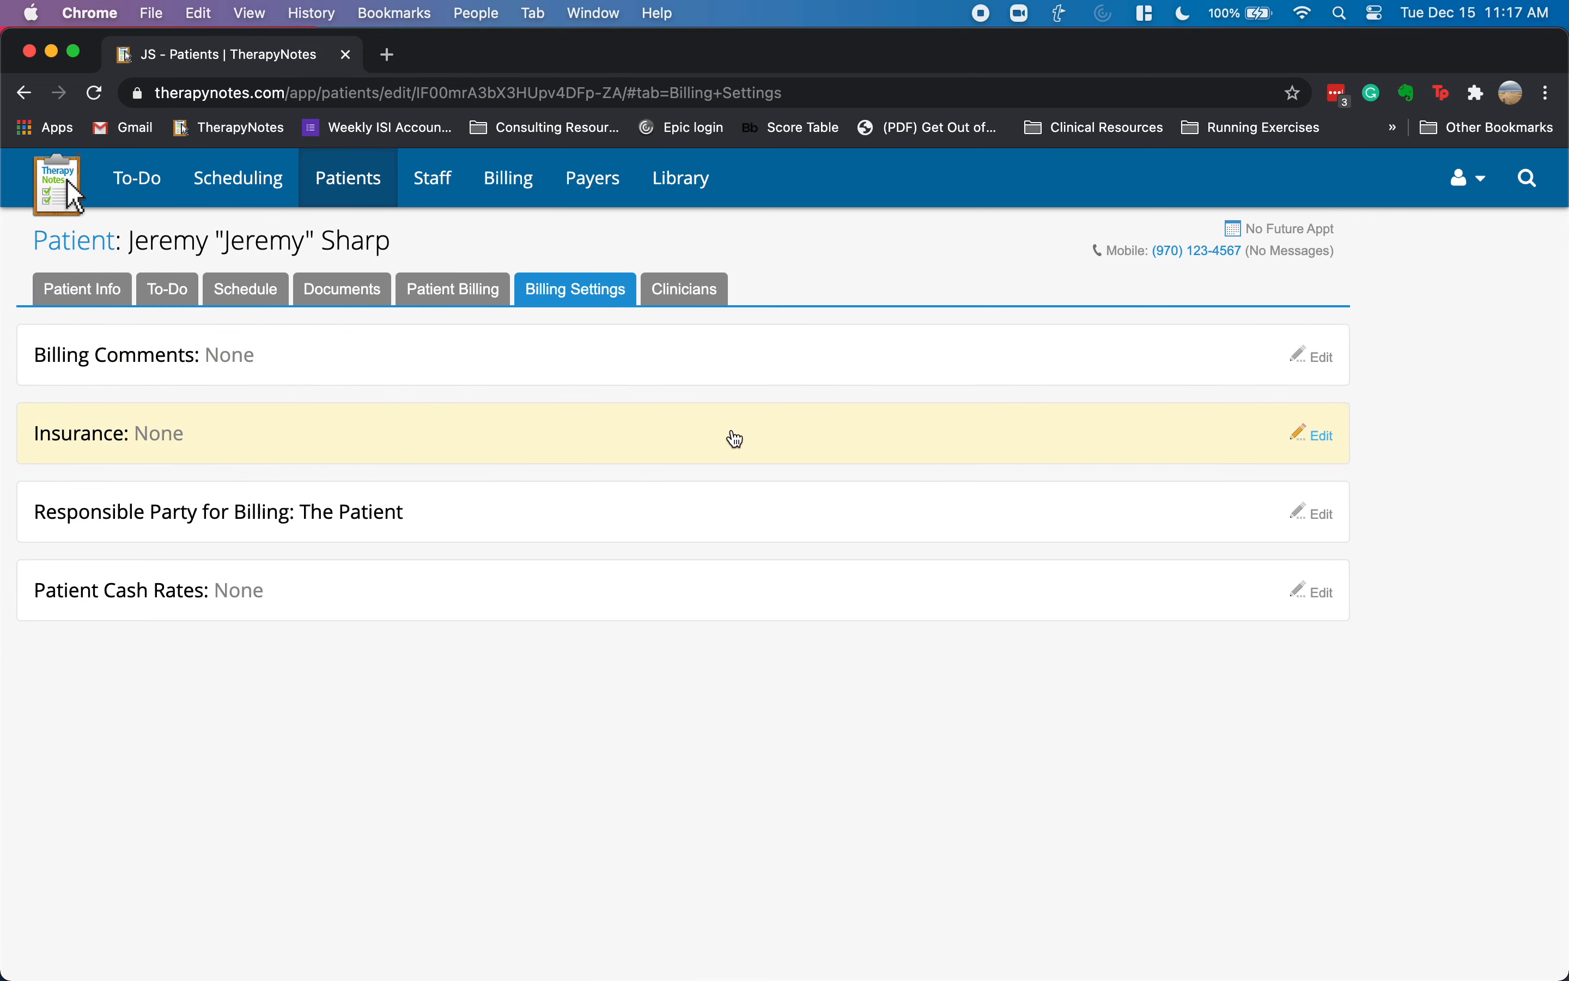
pyautogui.click(1318, 435)
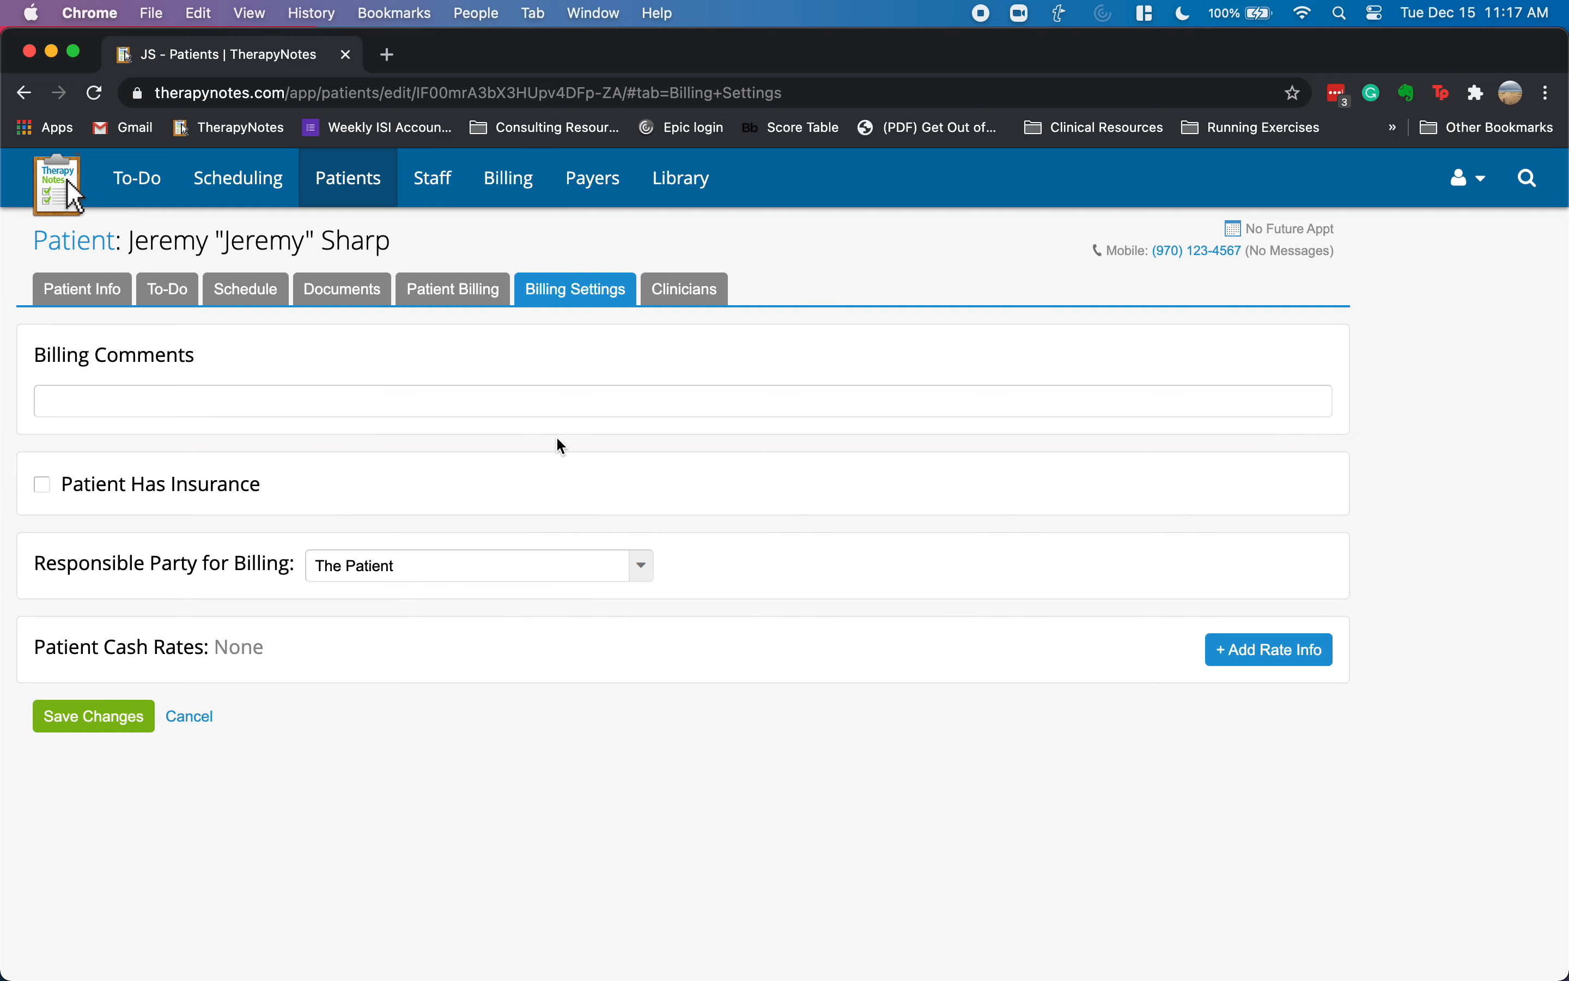
# - Mark the patient as insured and record the signed claims authorization, with no payer chosen
pyautogui.click(42, 485)
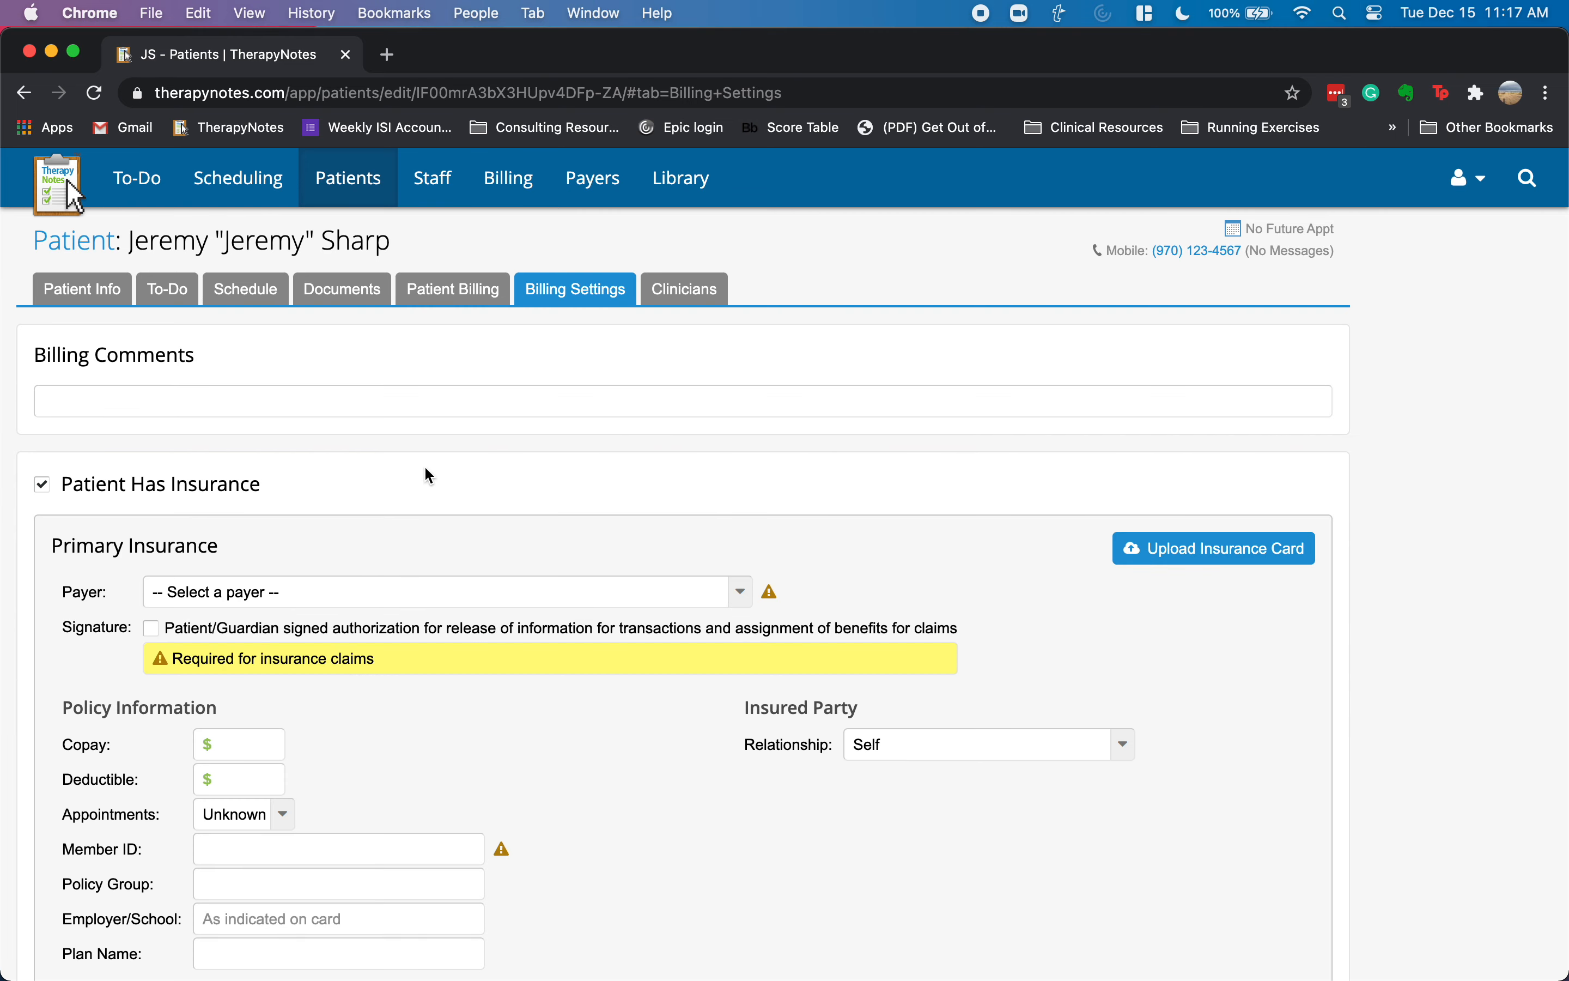
pyautogui.scroll(-3, 622, 474)
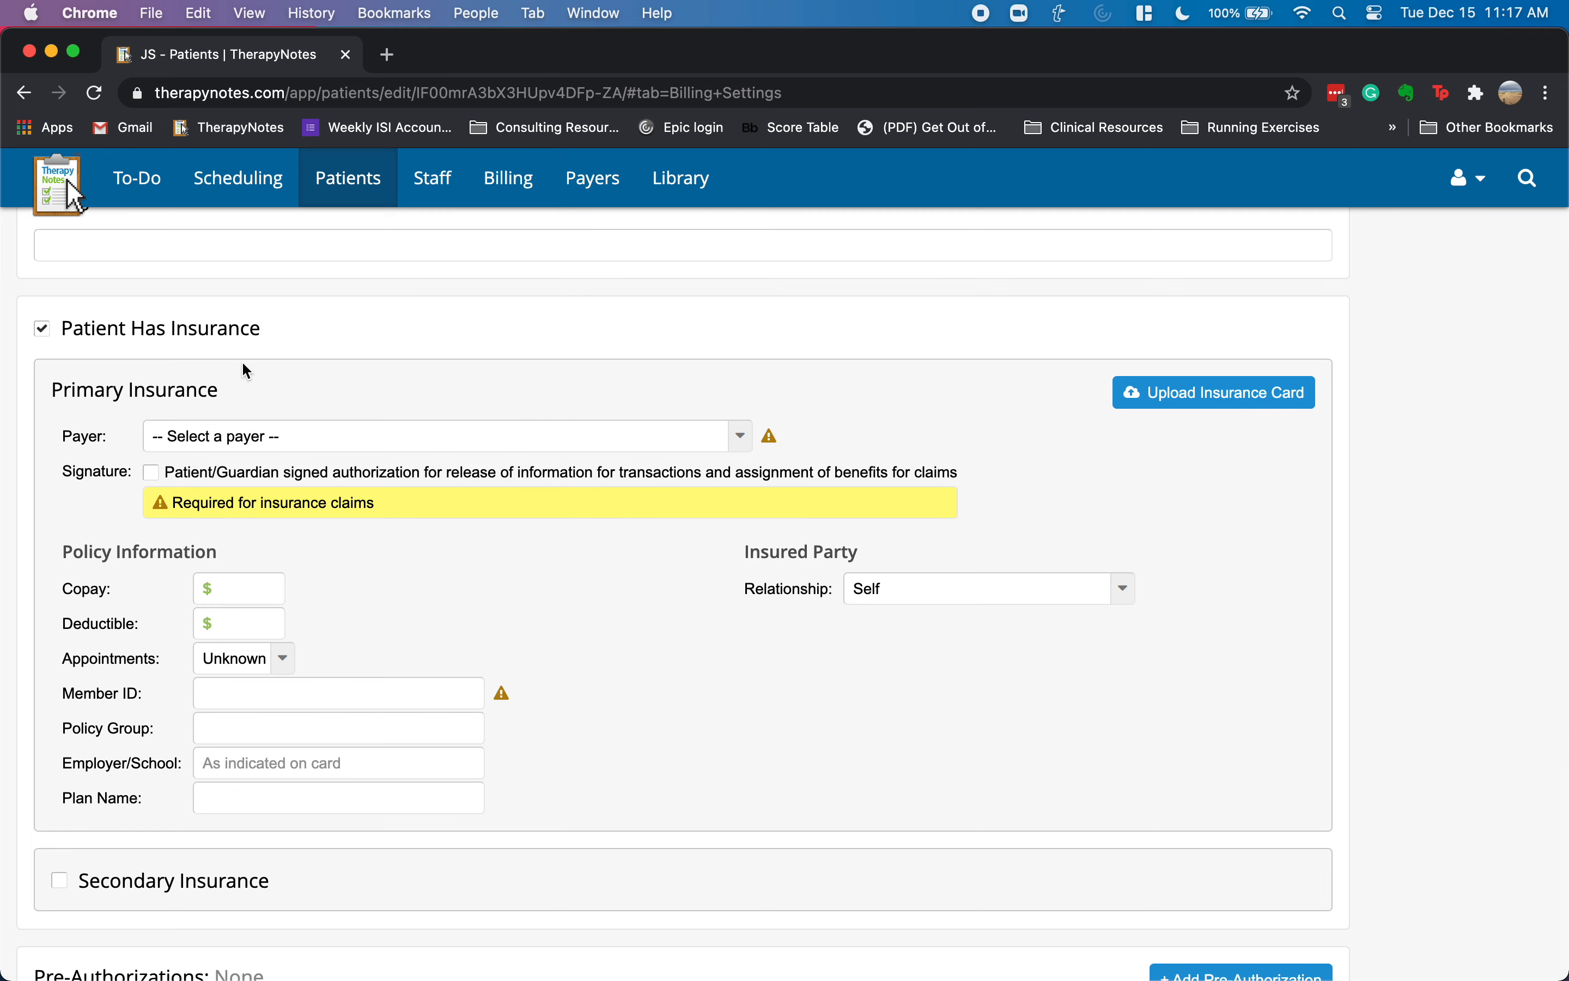
pyautogui.click(293, 436)
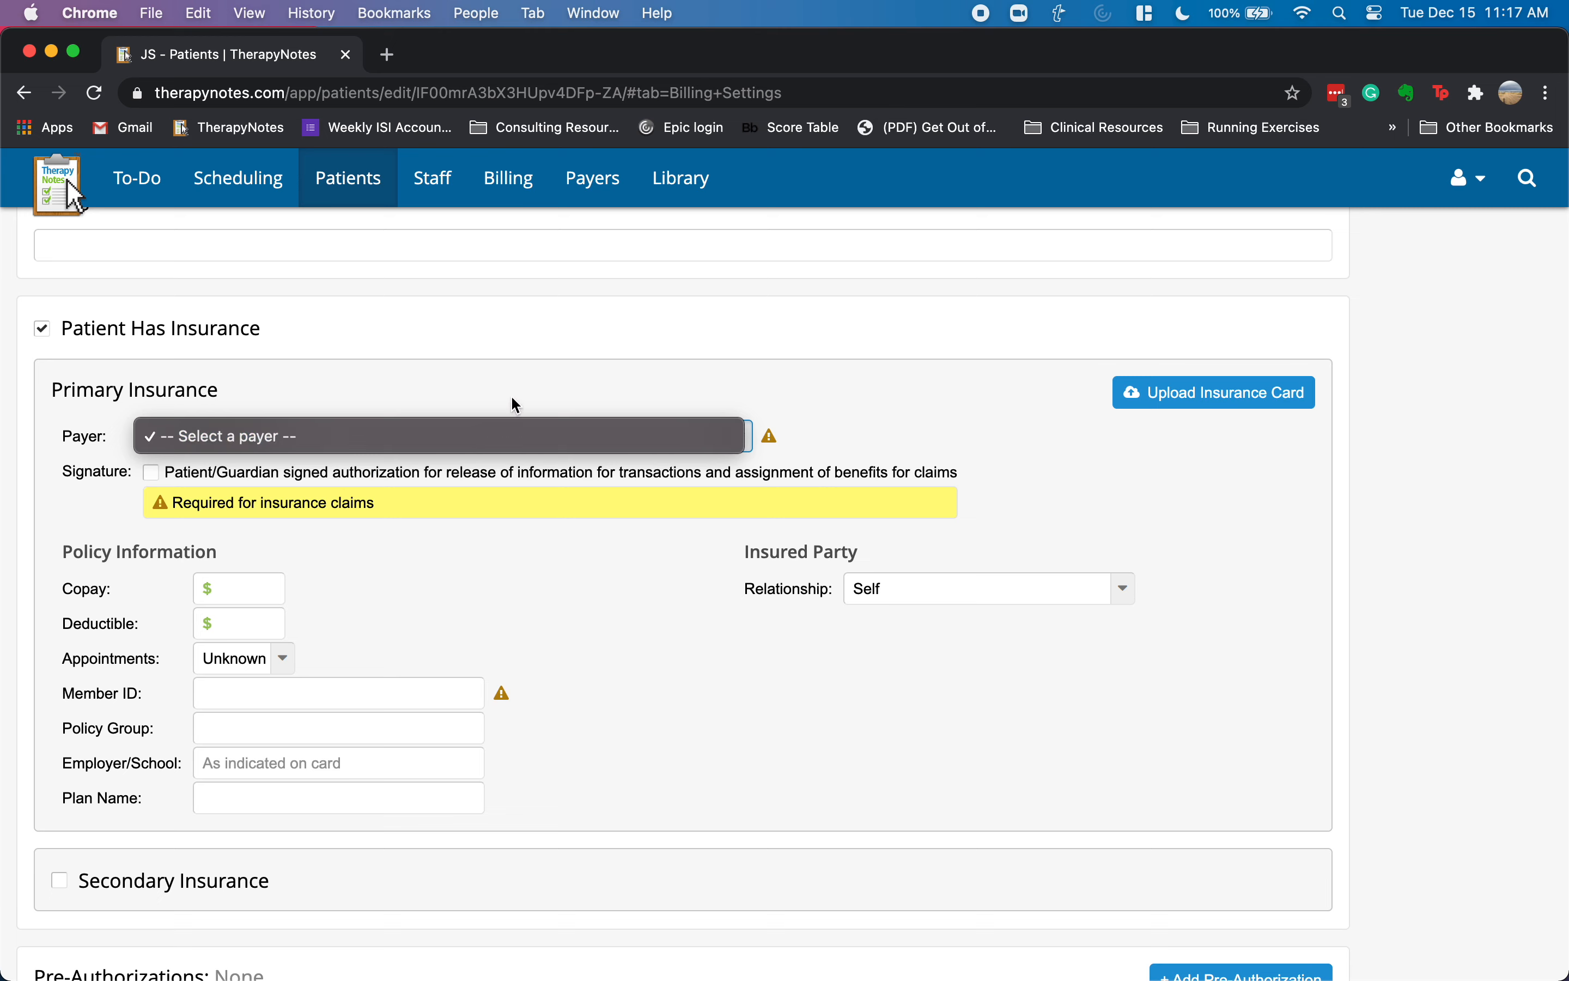
pyautogui.click(341, 446)
pyautogui.click(152, 473)
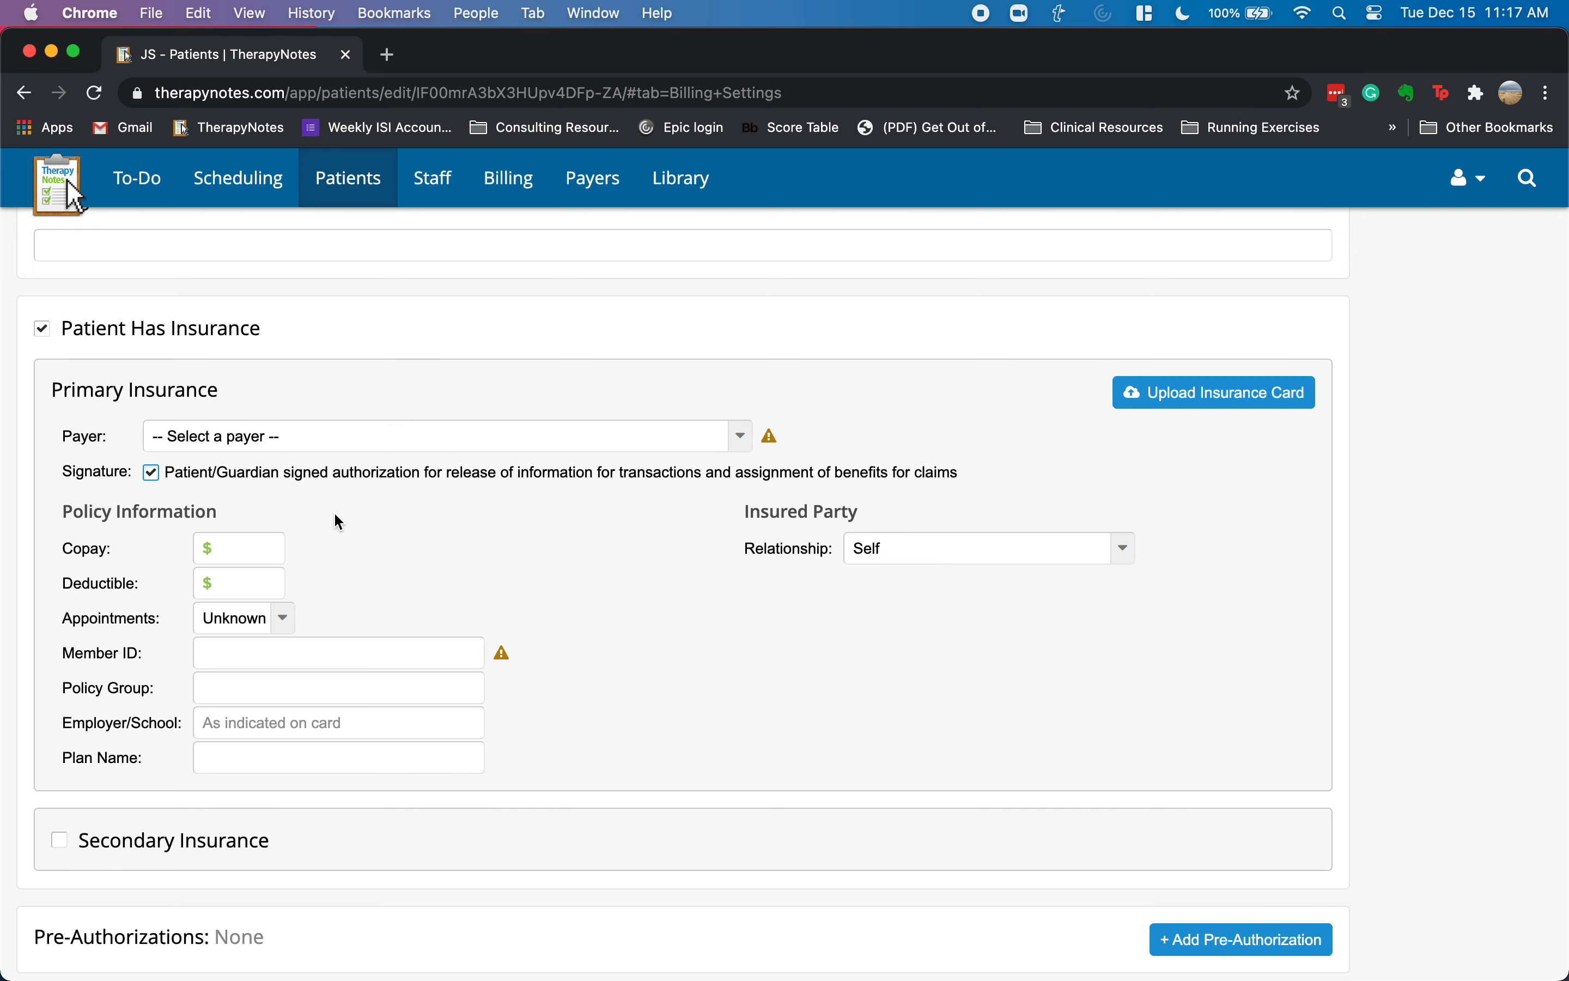
# - Leave copay, deductible and member ID blank and keep The Patient as responsible party
pyautogui.click(275, 556)
pyautogui.click(238, 592)
pyautogui.click(235, 654)
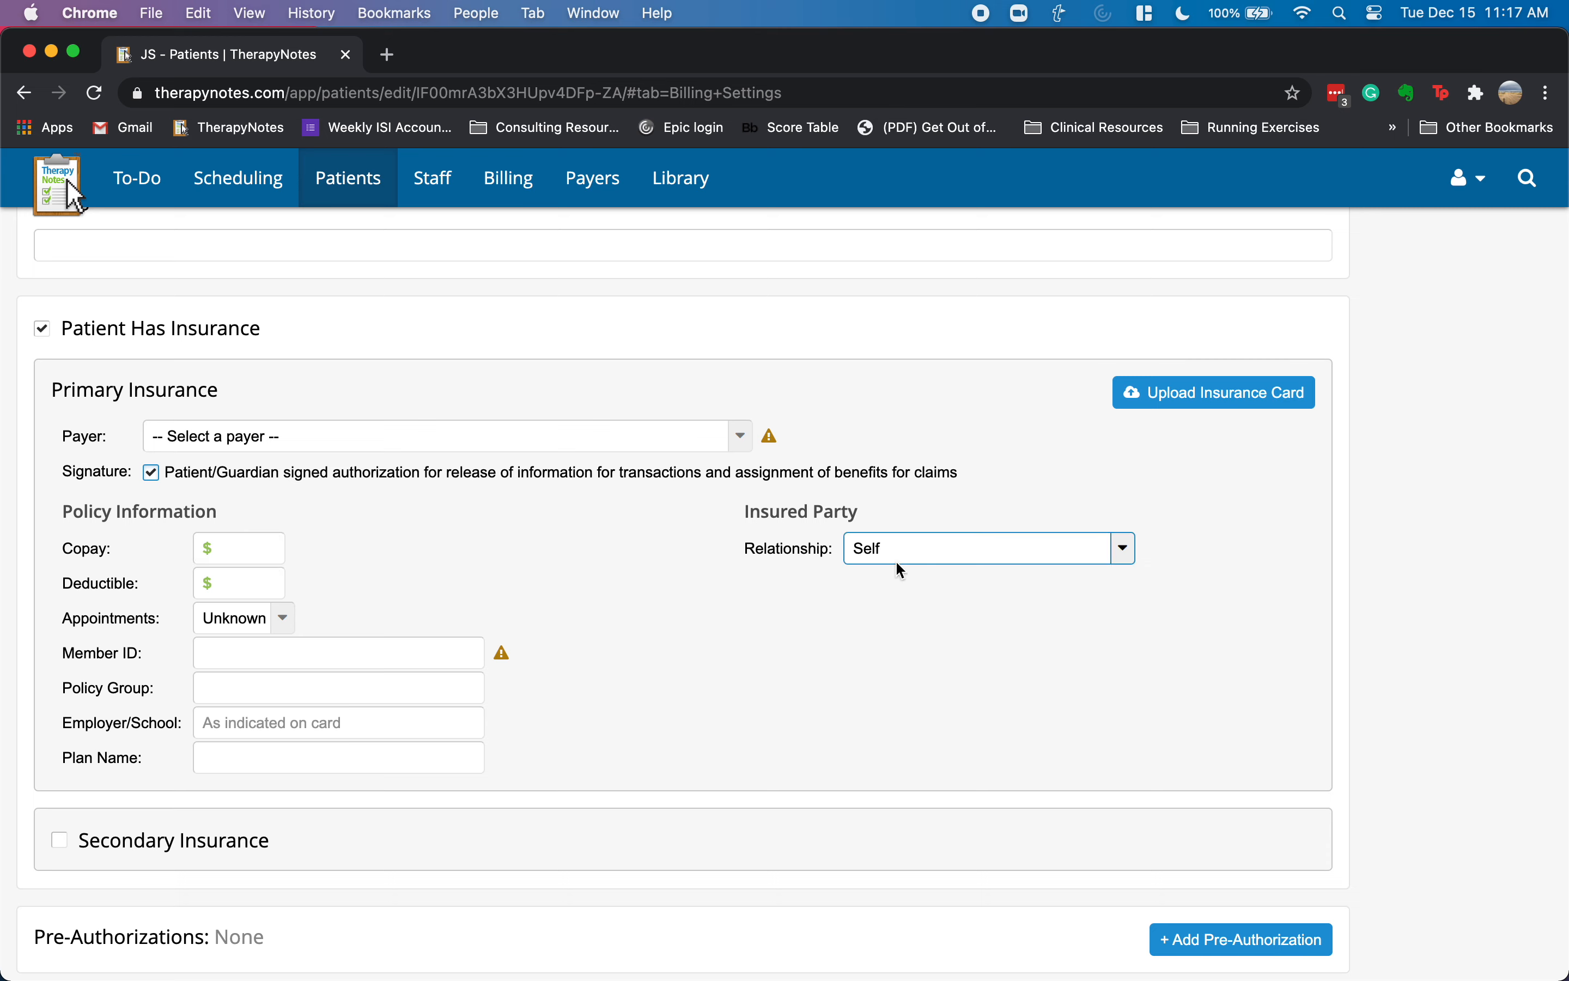
pyautogui.scroll(-5, 363, 690)
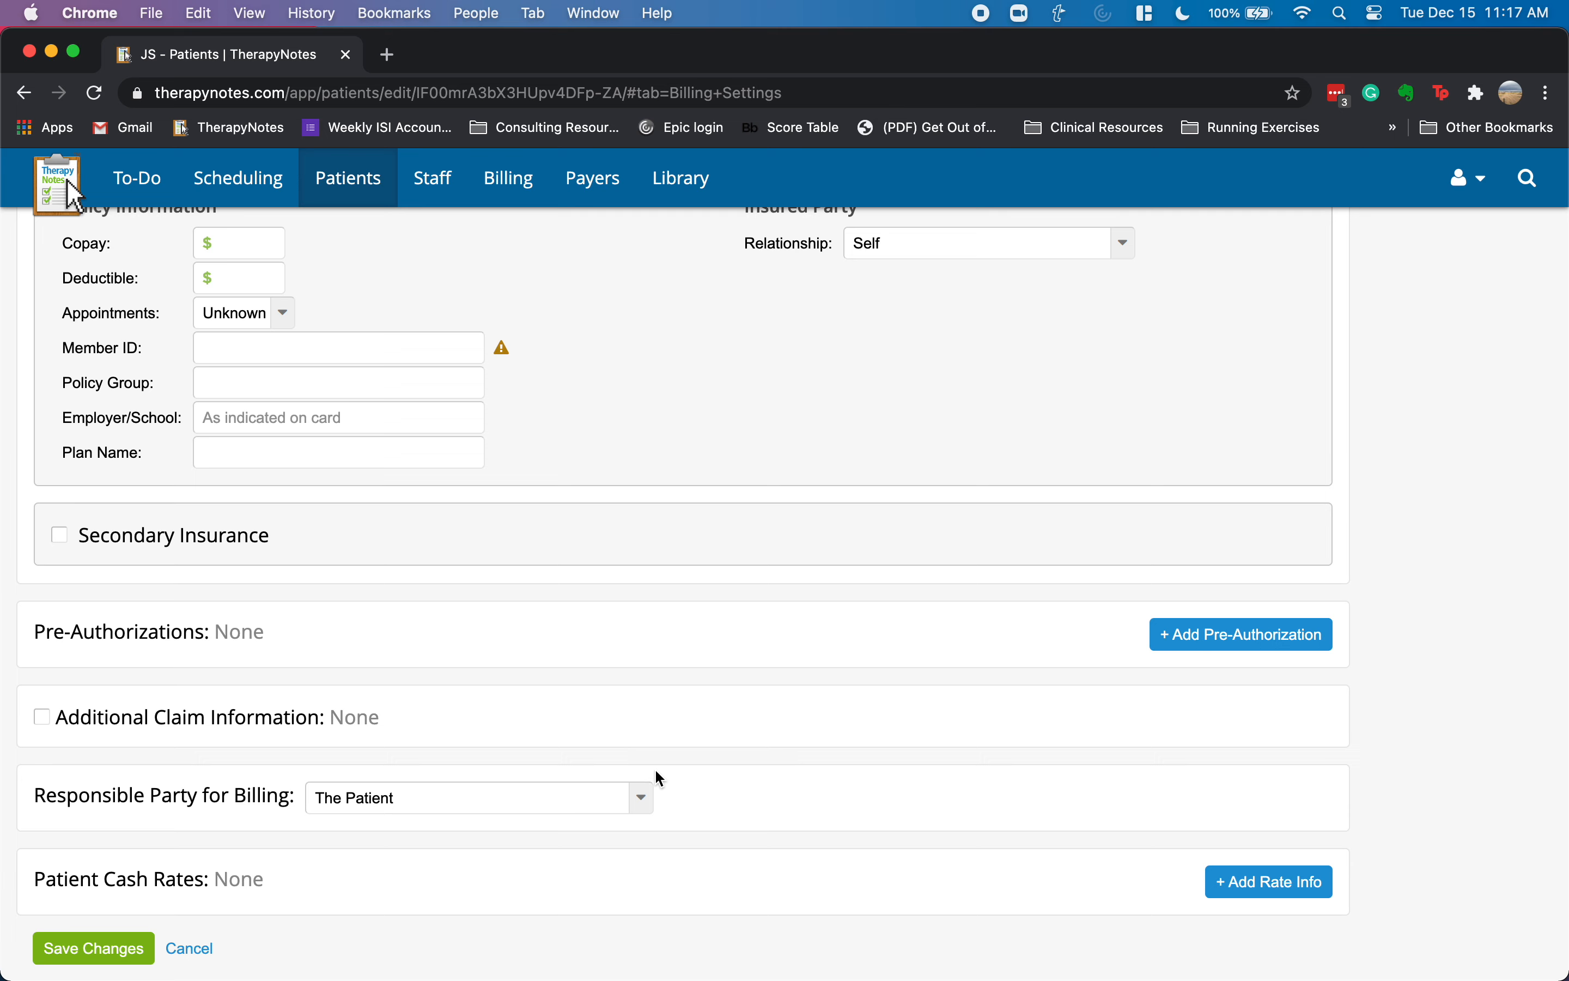
pyautogui.click(641, 804)
pyautogui.click(646, 798)
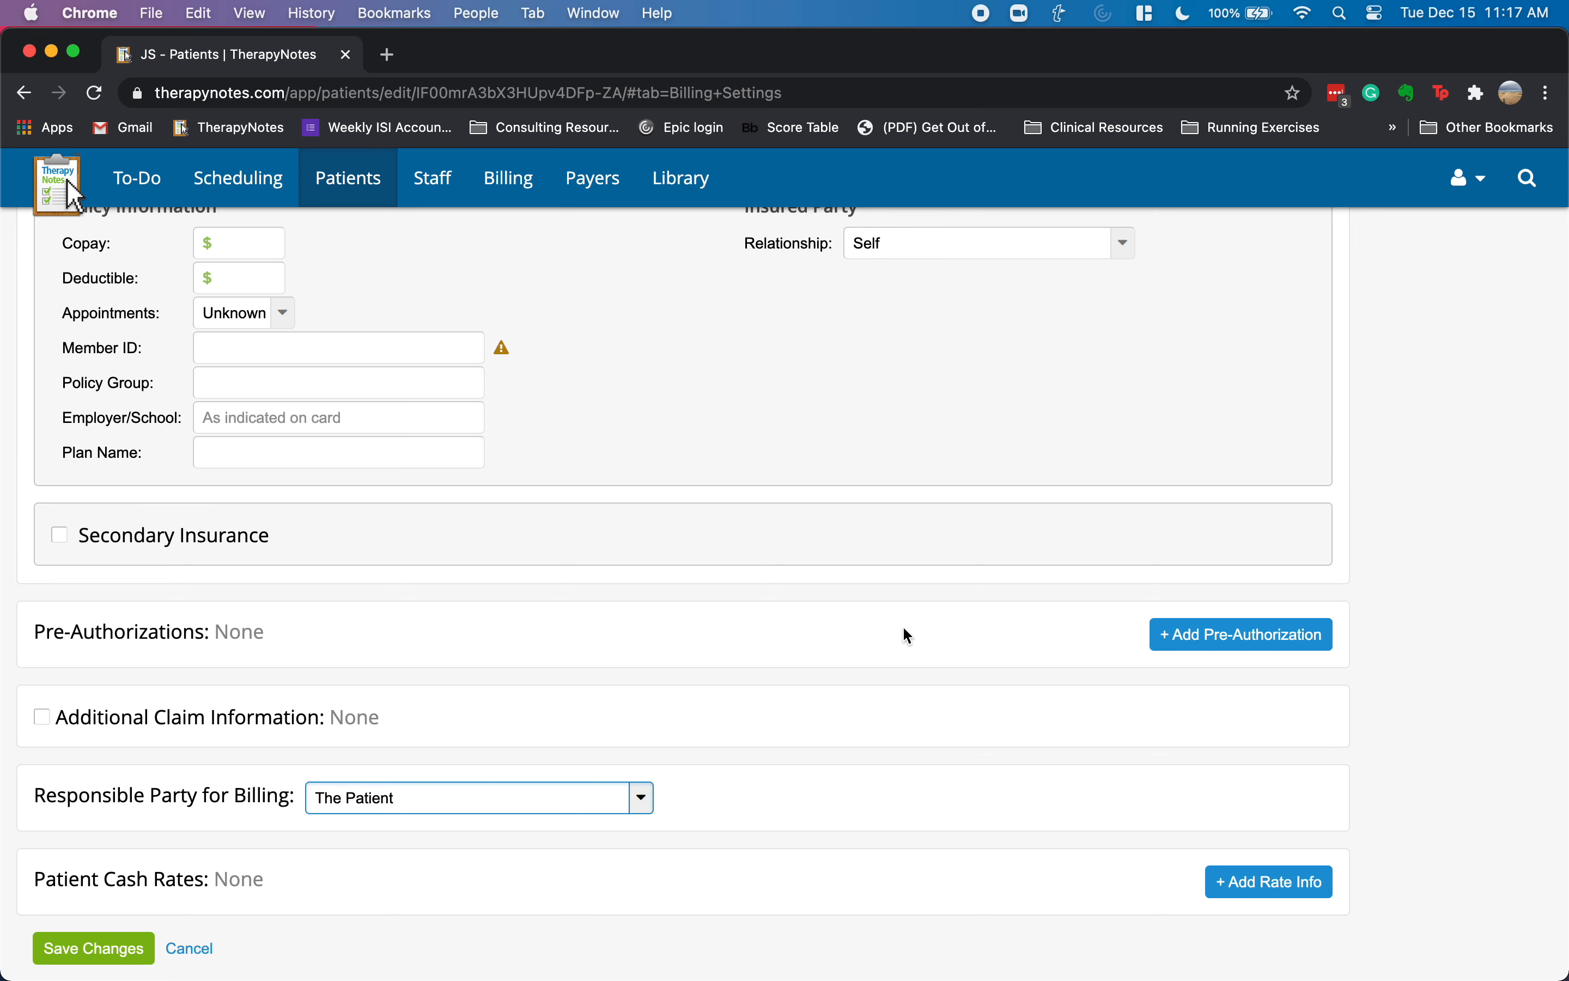
# - Open a new pre-authorization entry but leave its service code and other fields empty
pyautogui.click(1181, 636)
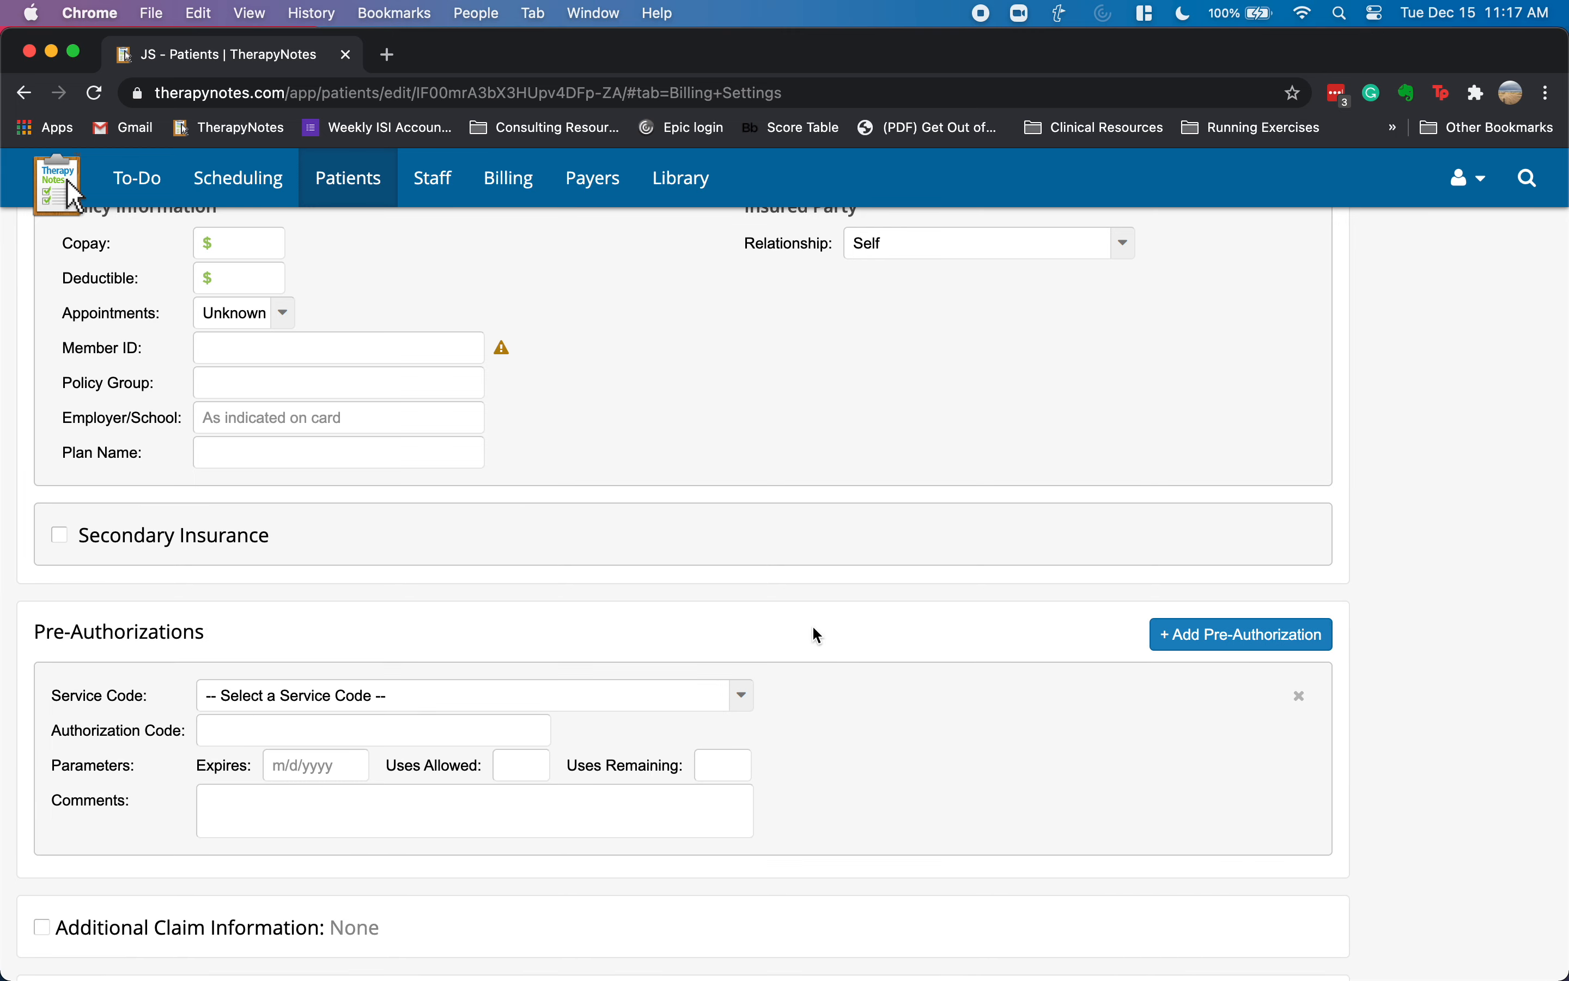
pyautogui.scroll(-3, 798, 633)
pyautogui.click(733, 600)
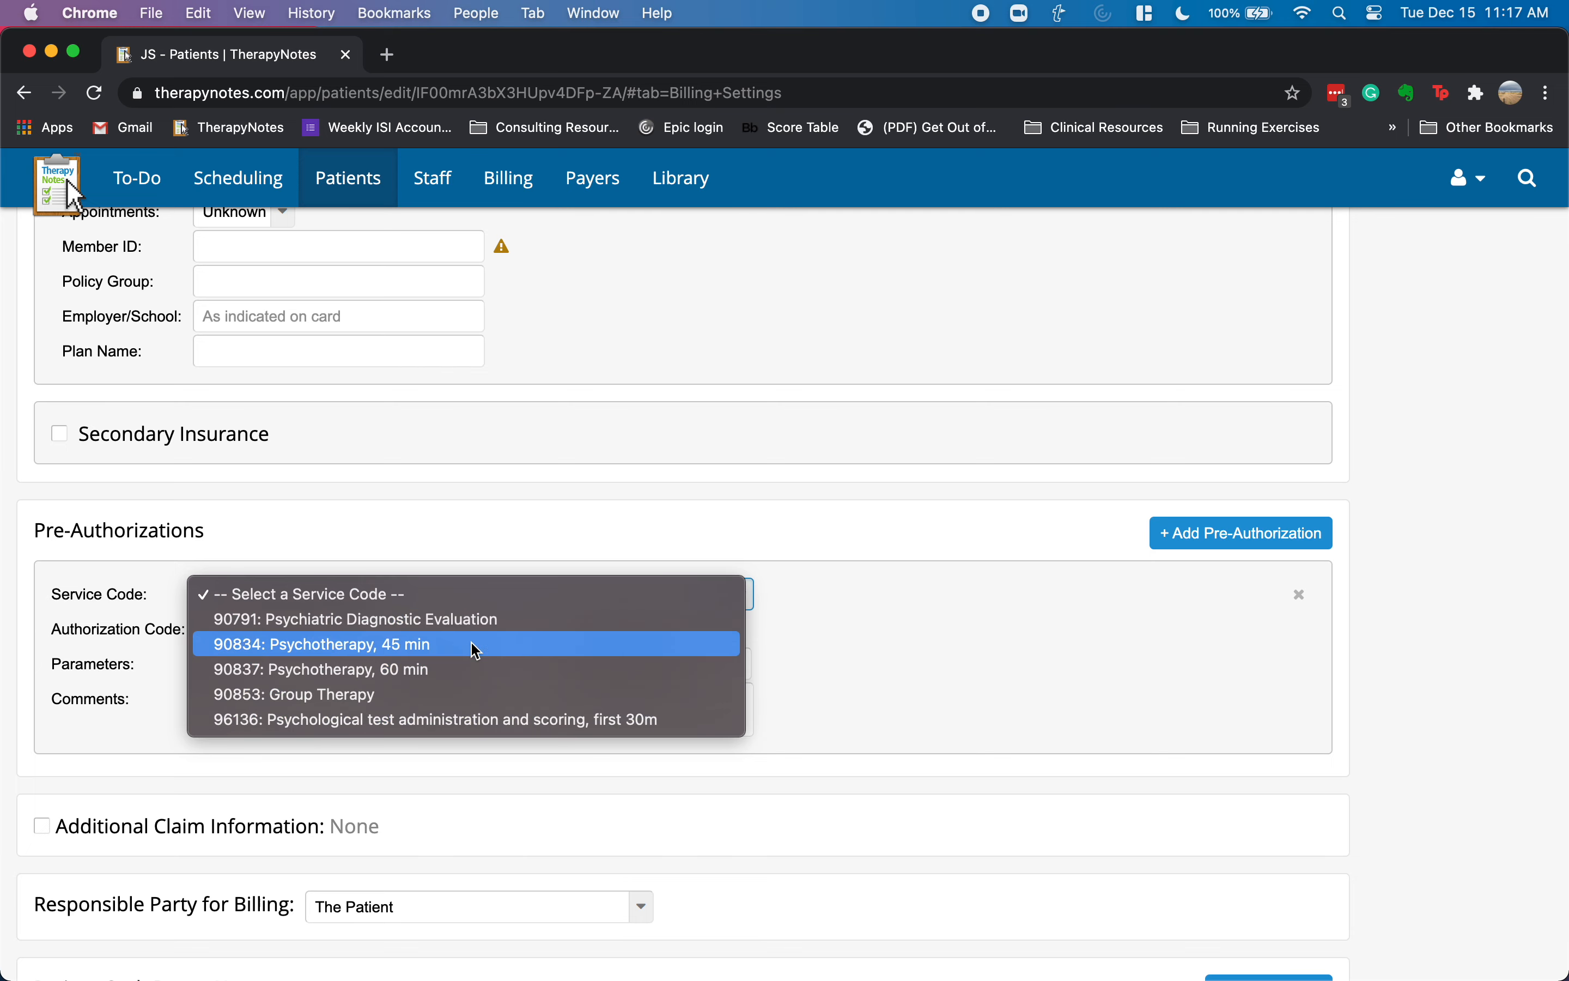
pyautogui.click(830, 636)
pyautogui.click(258, 629)
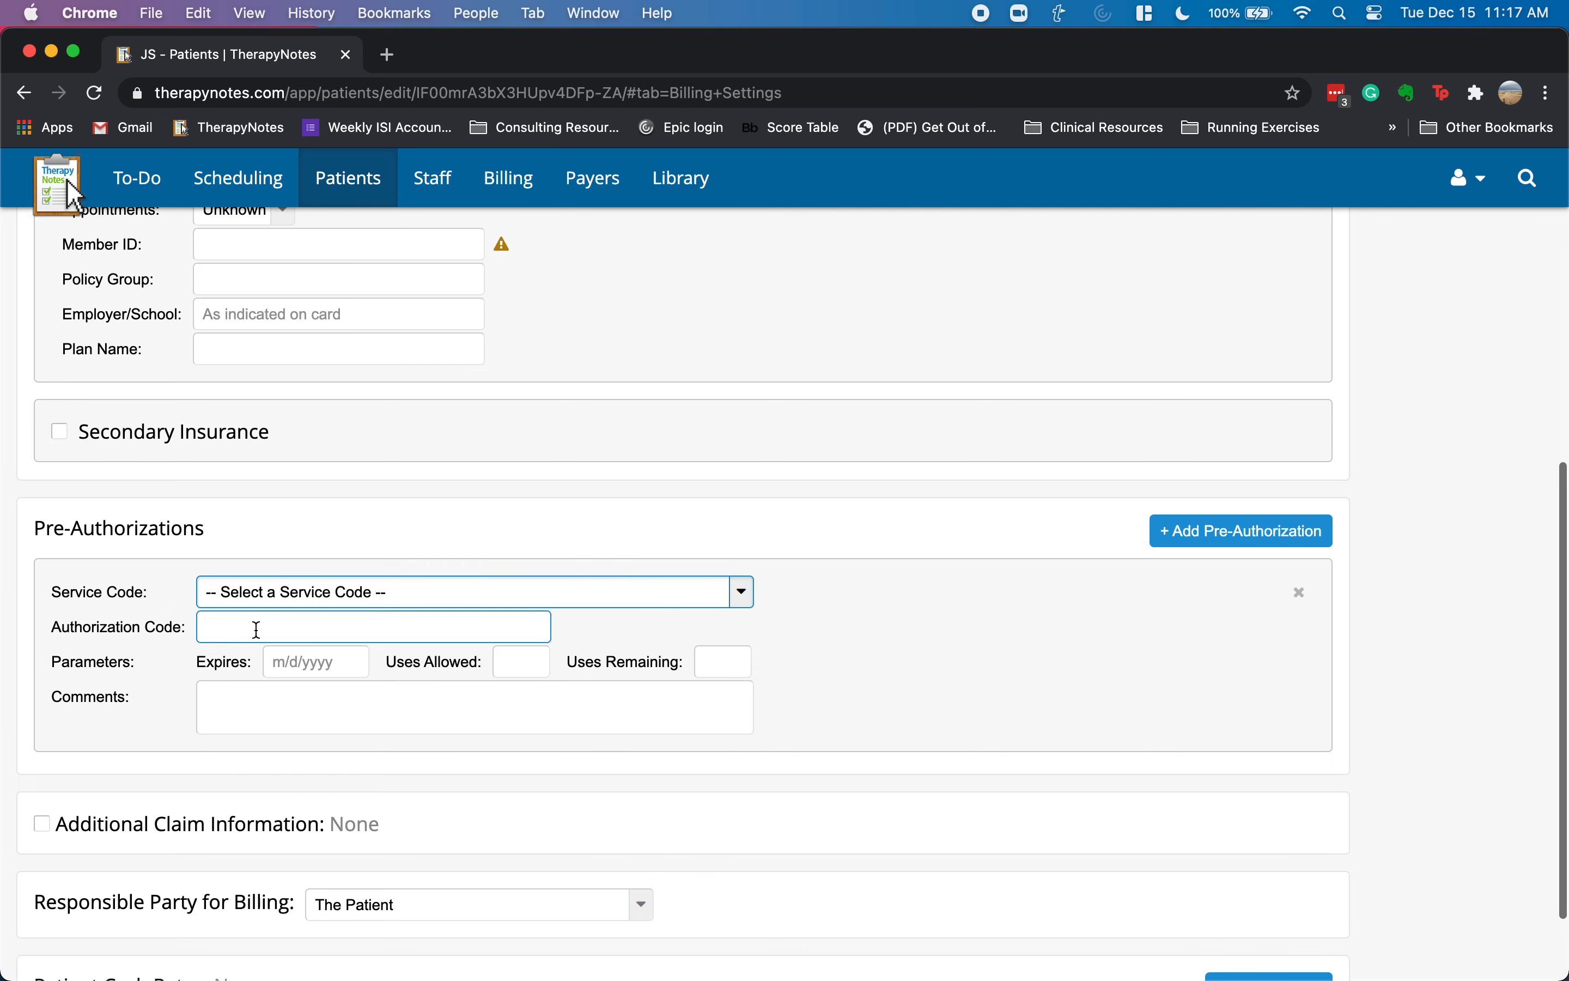
pyautogui.click(322, 662)
pyautogui.click(515, 661)
pyautogui.click(698, 666)
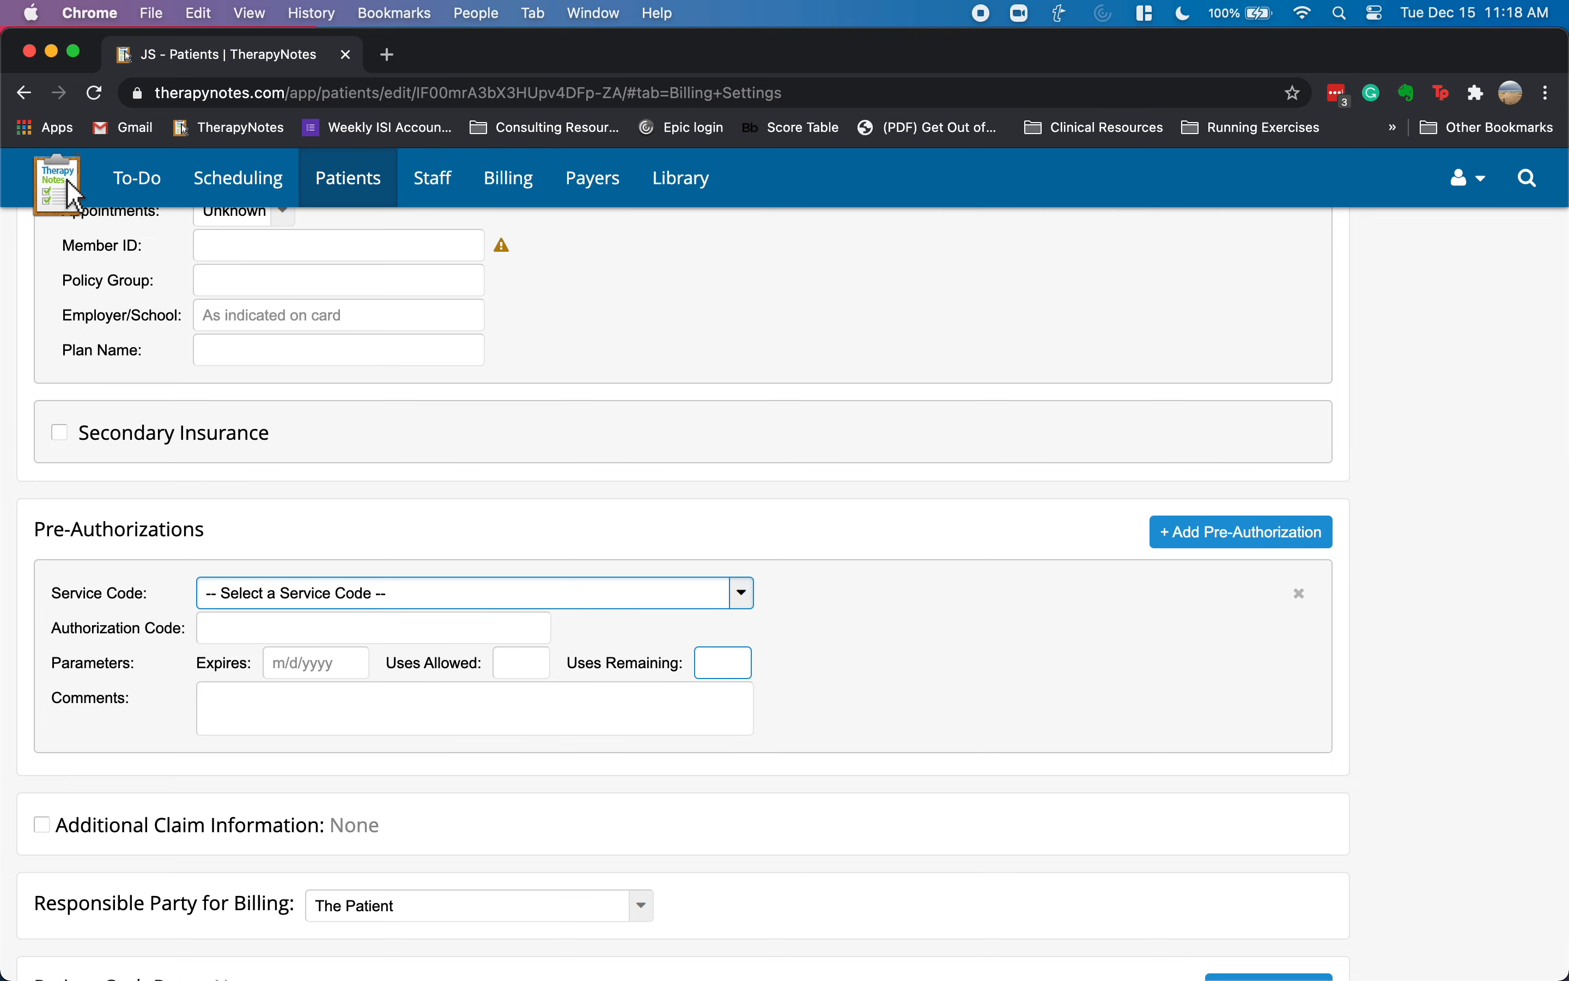
# - Save the patient's billing and insurance settings
pyautogui.scroll(-2, 814, 665)
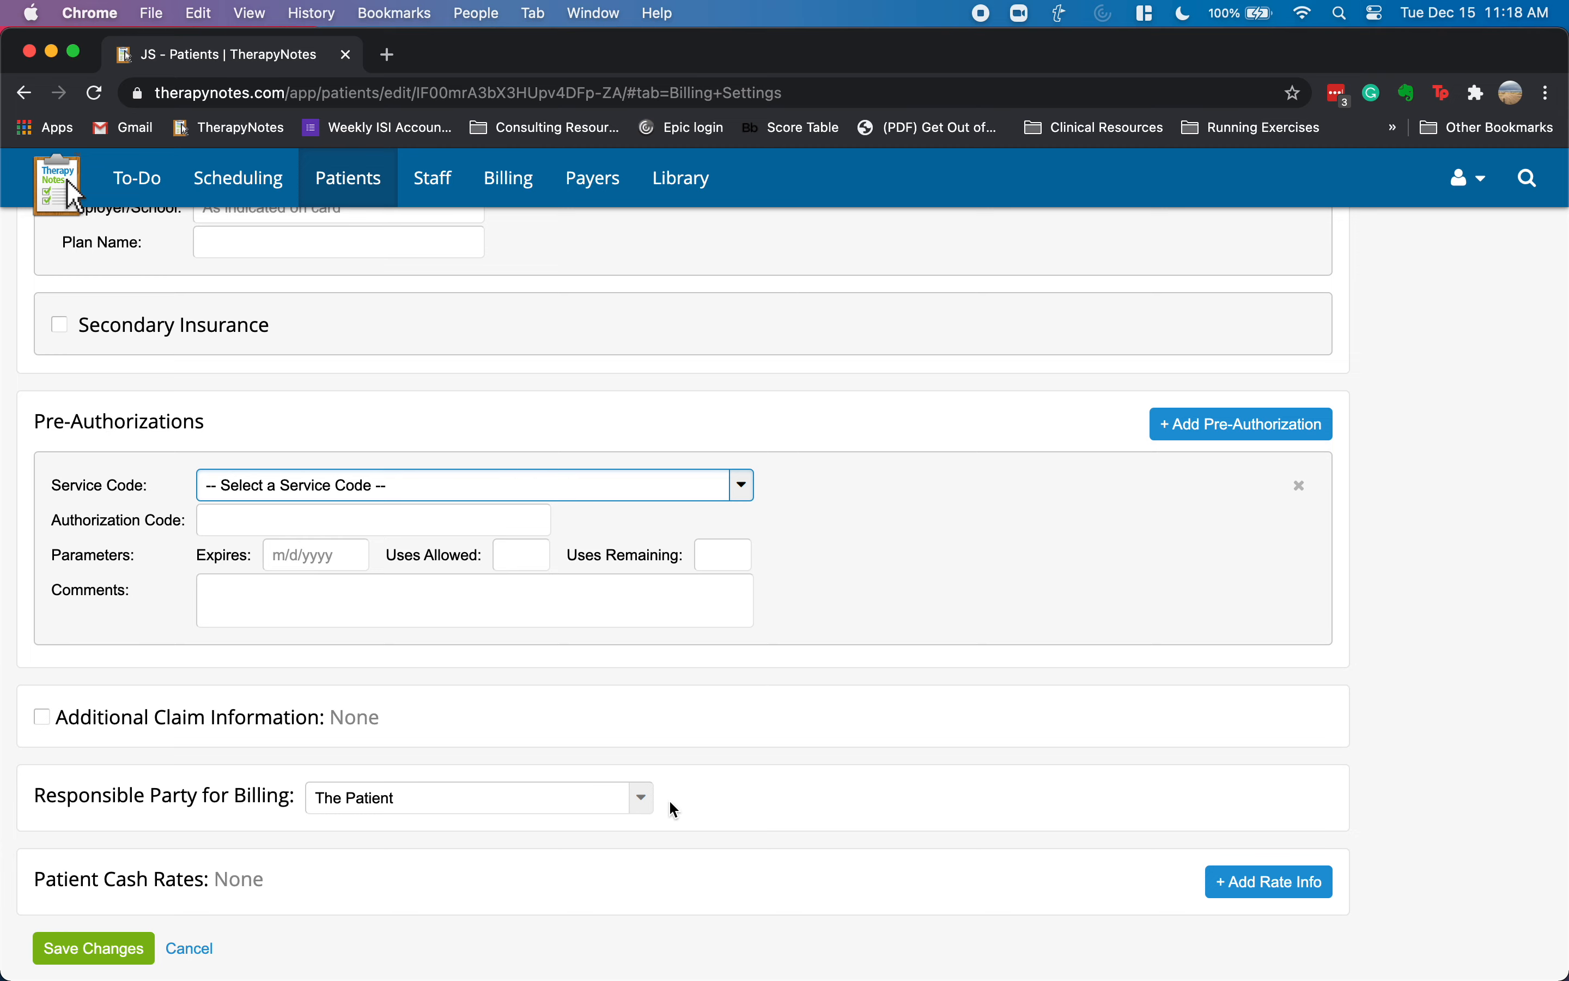
pyautogui.scroll(8, 661, 735)
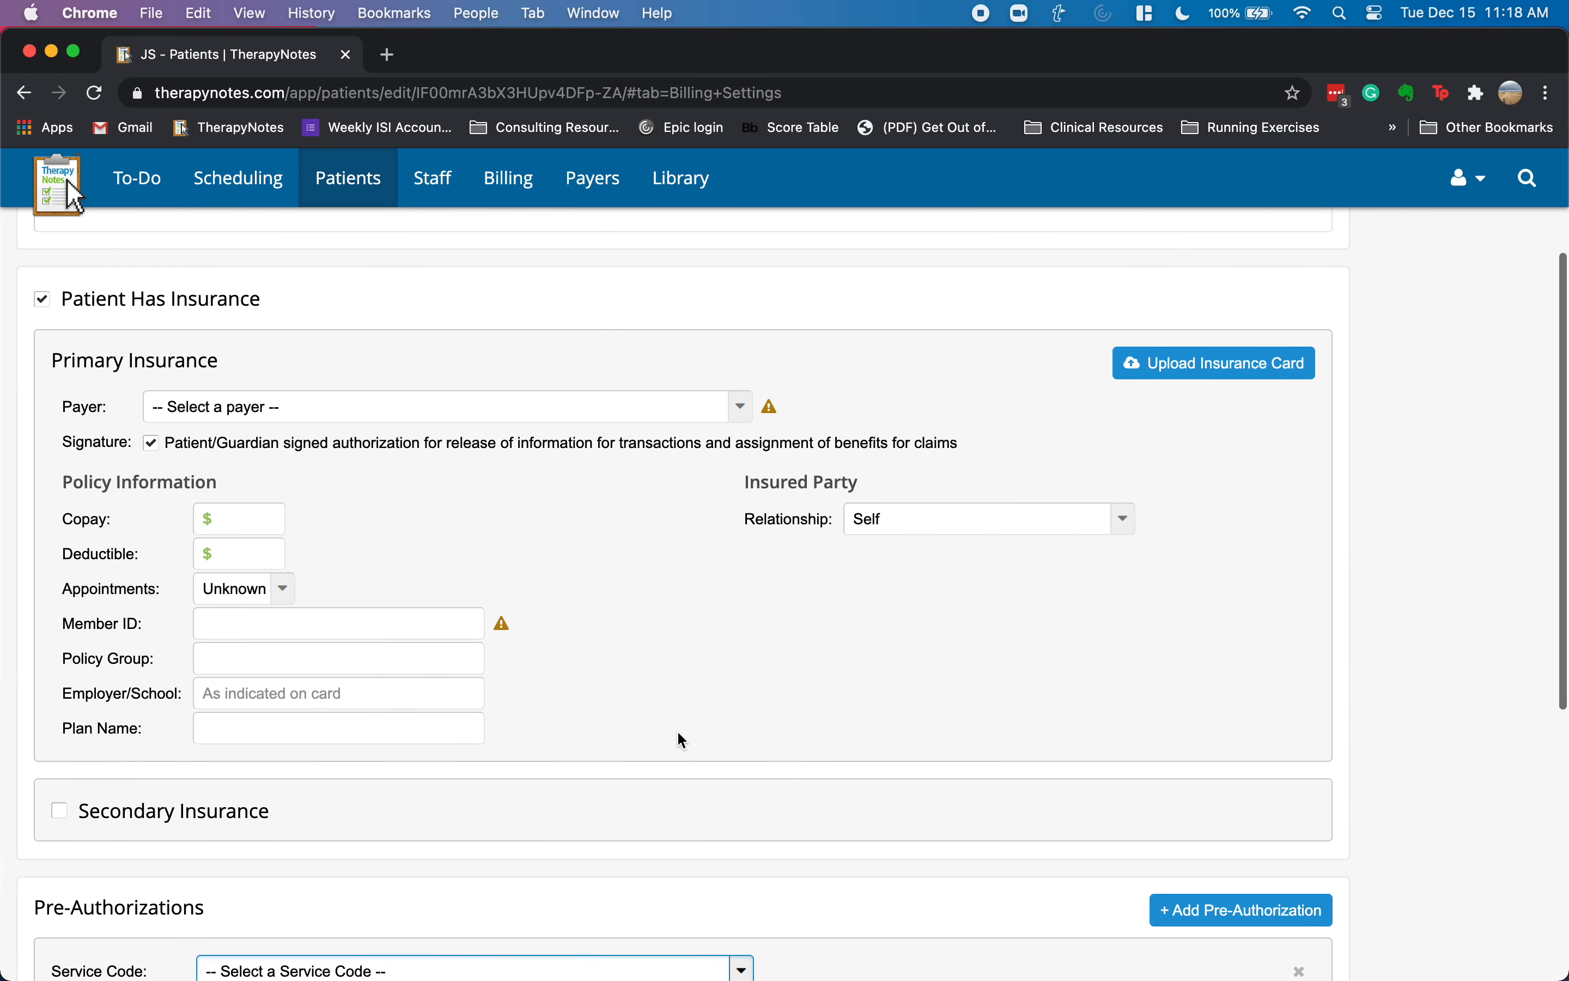
pyautogui.scroll(-8, 679, 736)
pyautogui.click(88, 951)
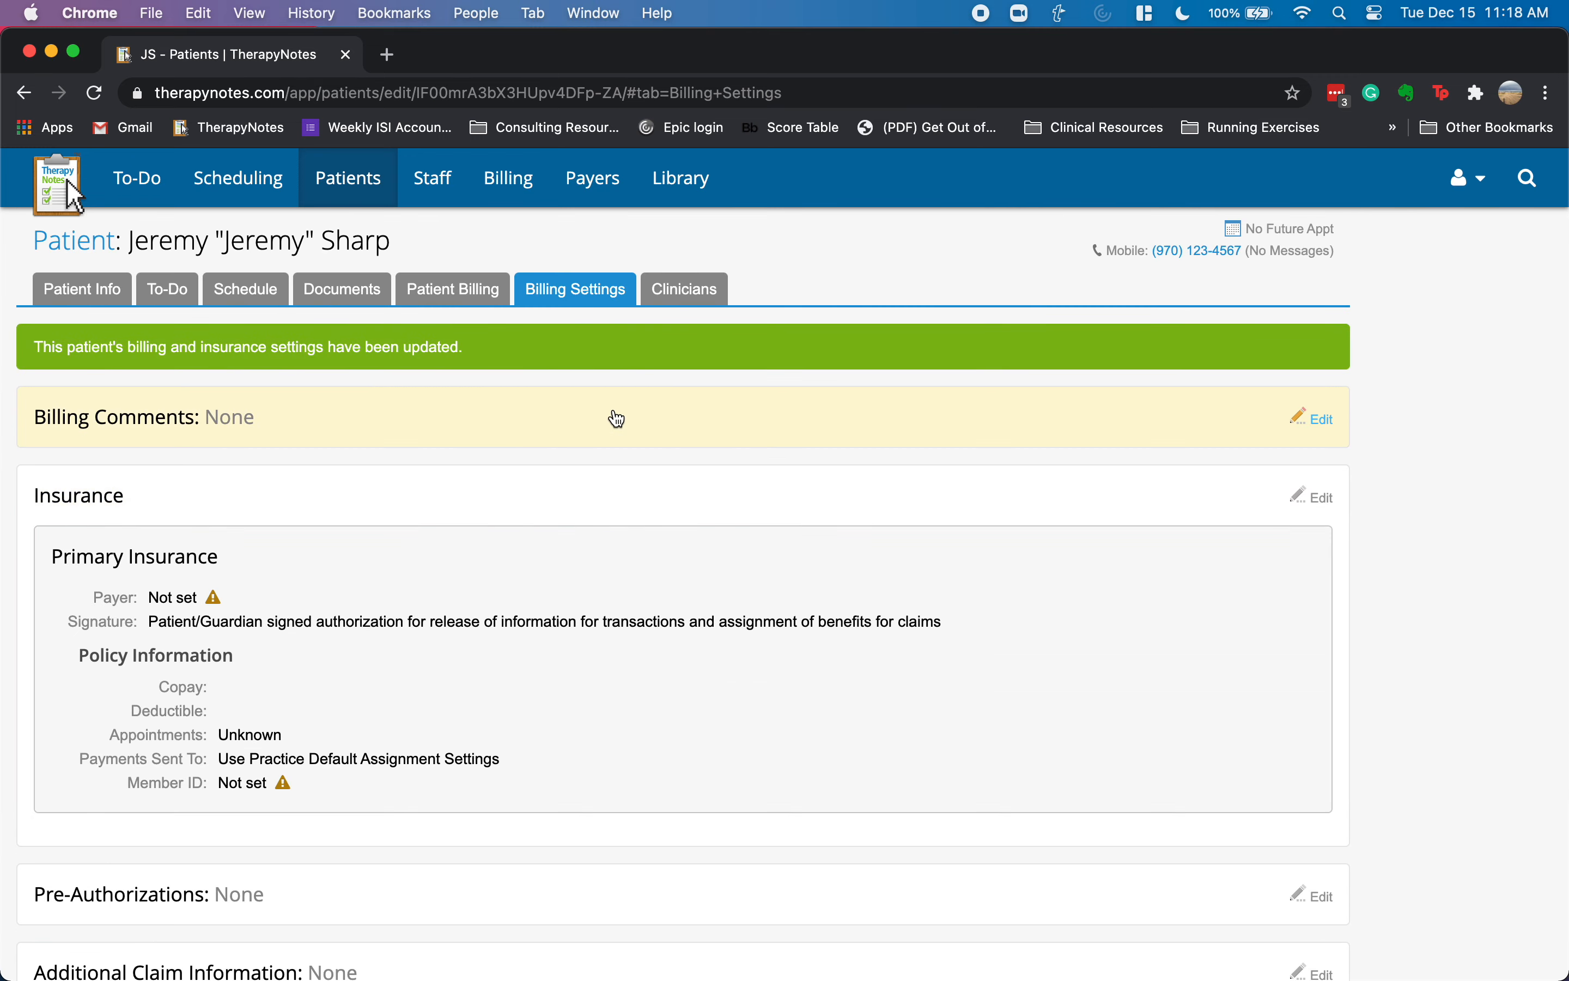
pyautogui.click(252, 436)
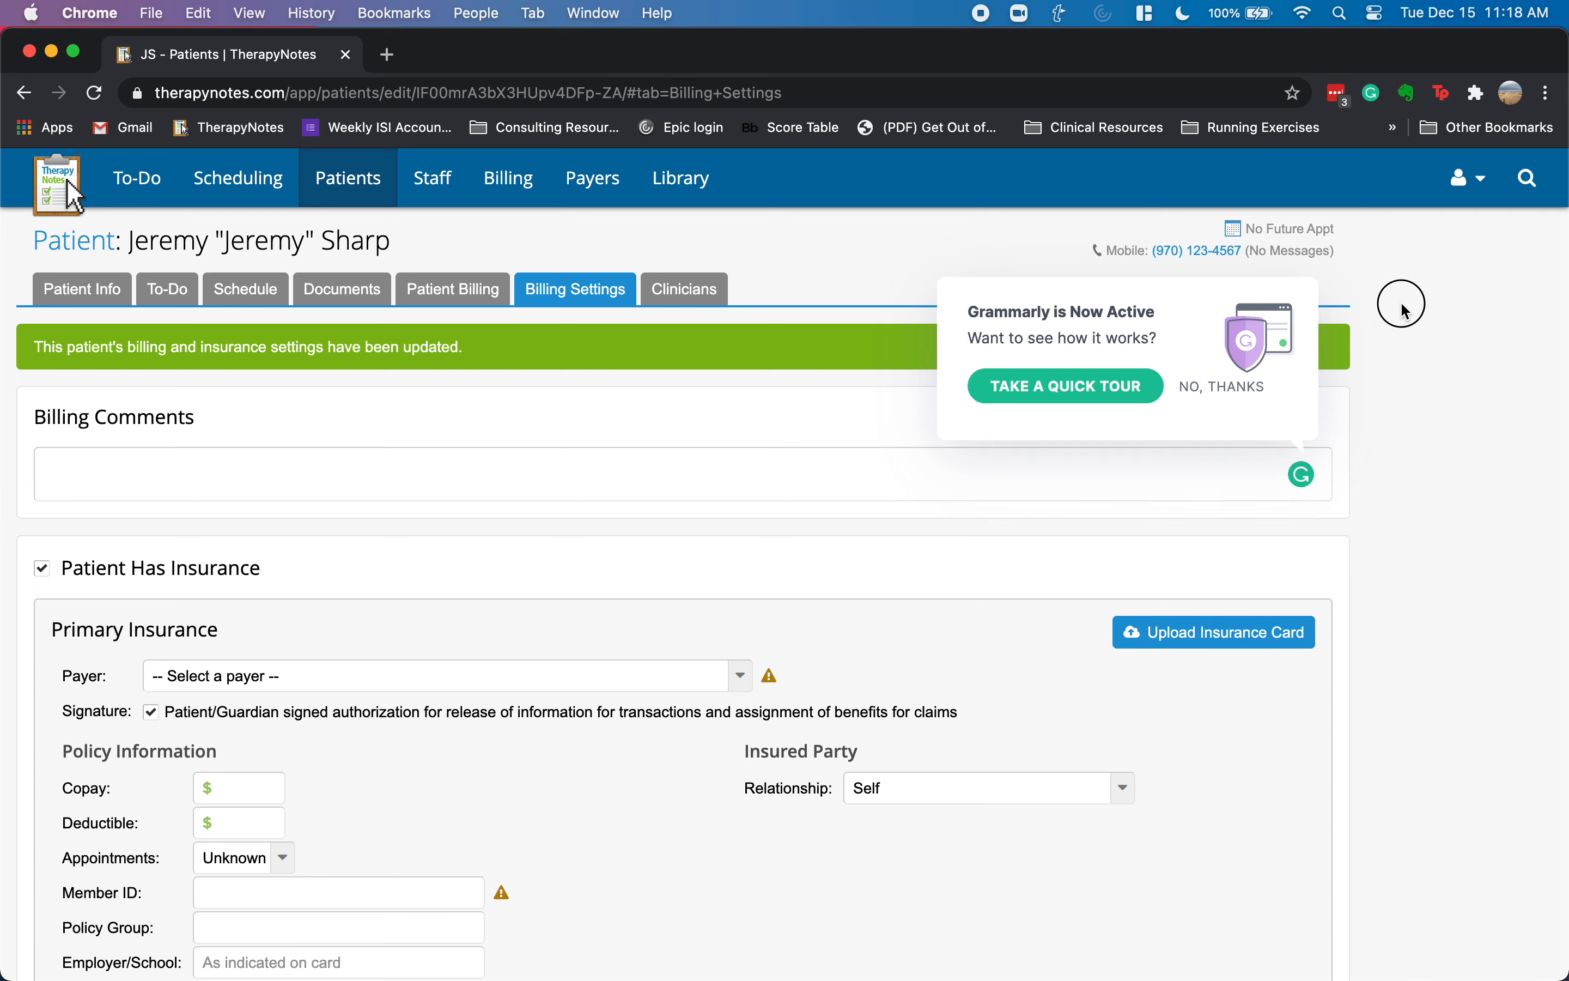
# - Leave the billing comments empty and return to the practice To-Do list
pyautogui.click(1407, 312)
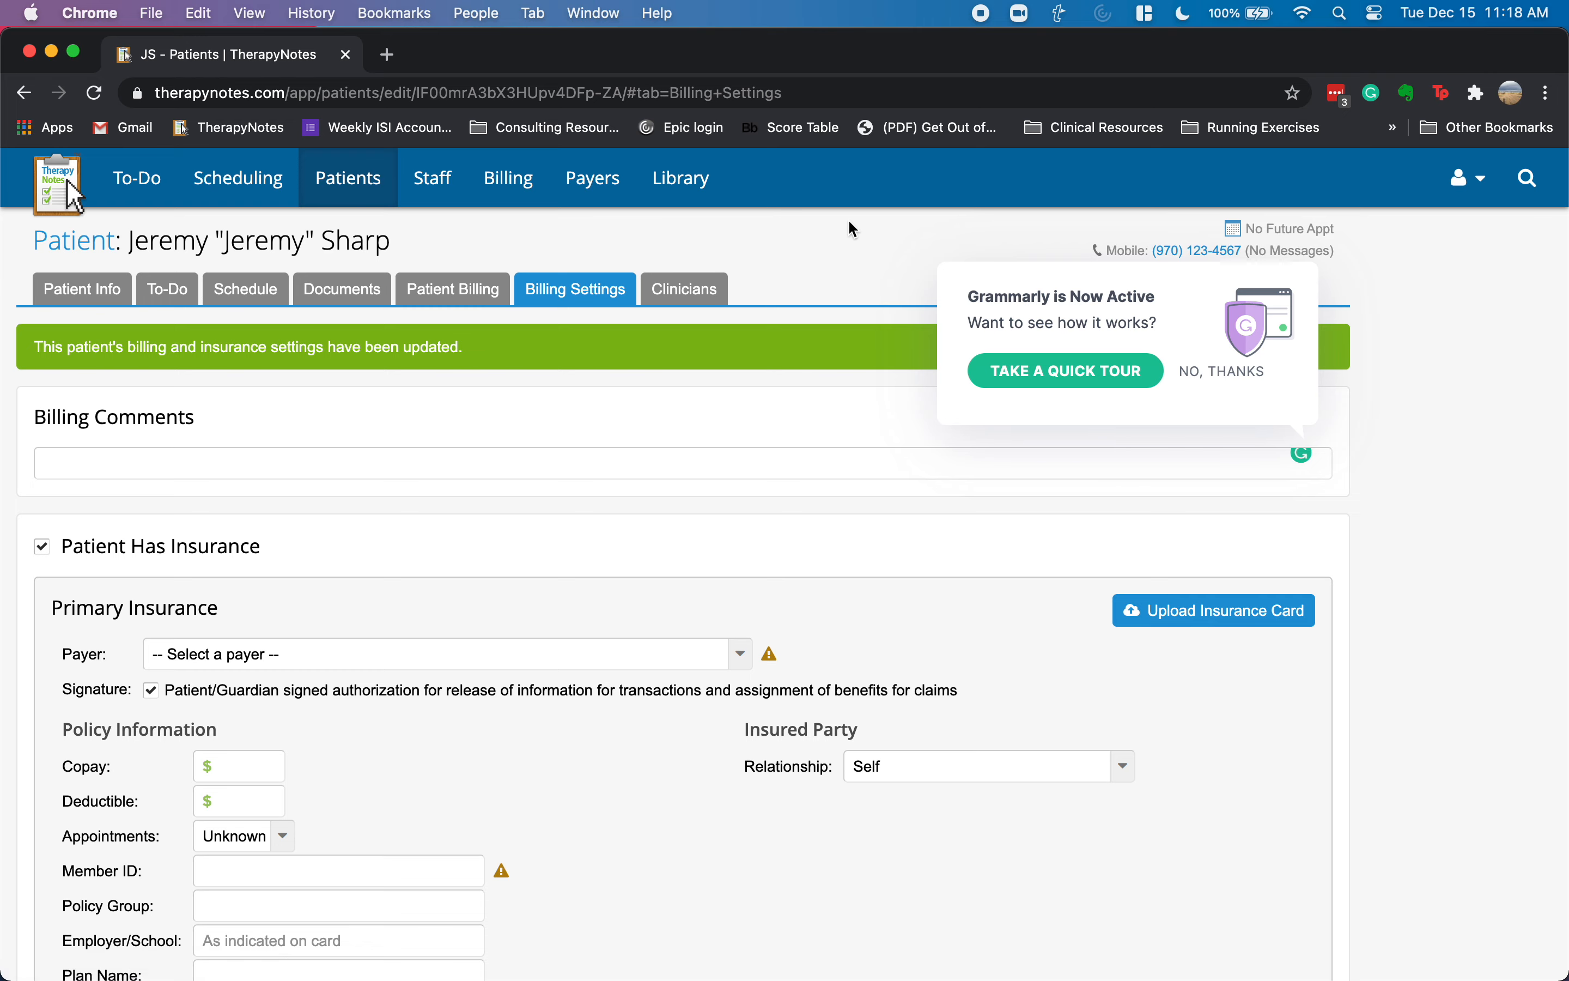
pyautogui.click(150, 178)
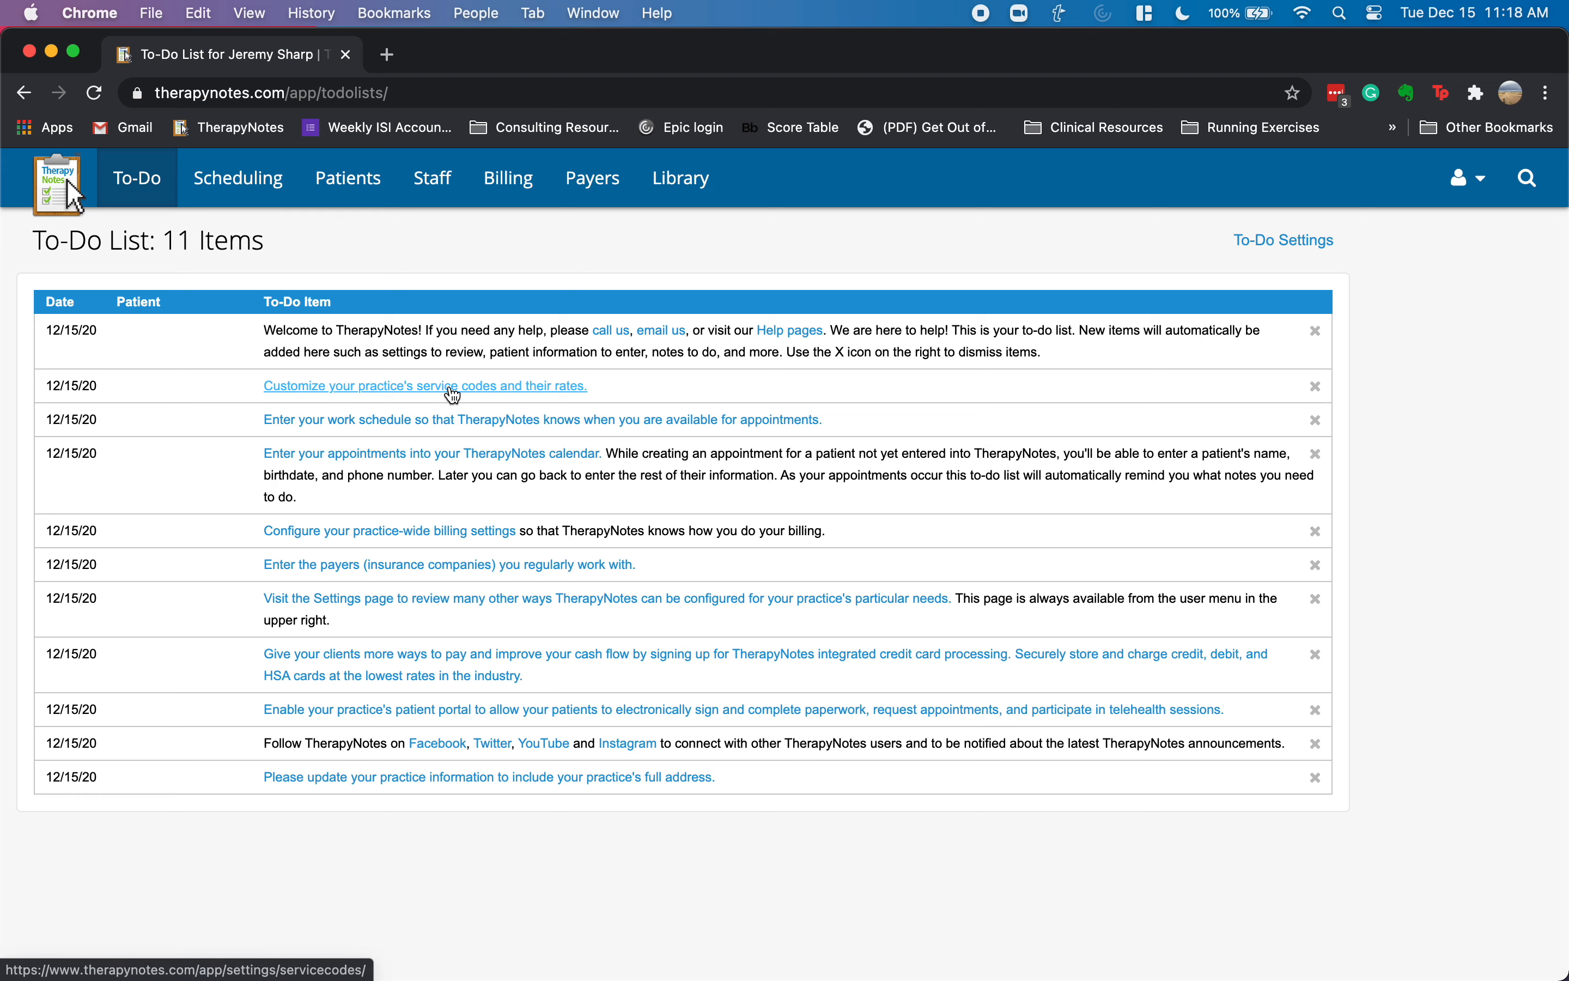
# - Set the default missed or canceled appointment fee to $200.00 in the service code settings
pyautogui.click(414, 395)
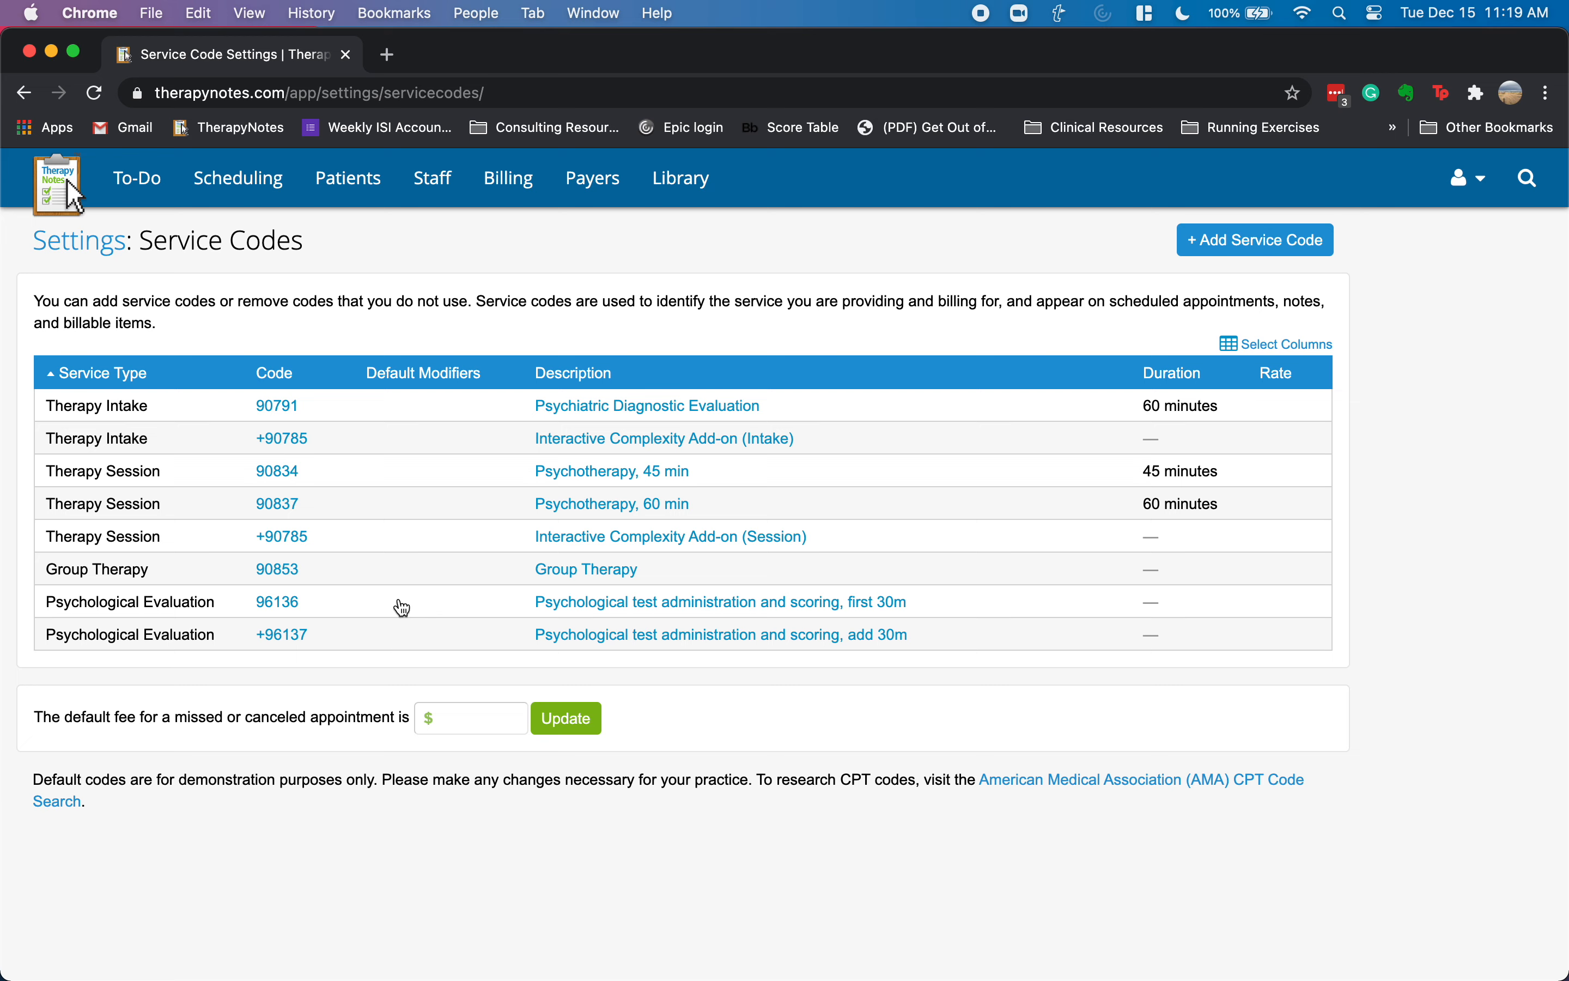
pyautogui.click(480, 715)
pyautogui.click(480, 716)
pyautogui.write('200.00')
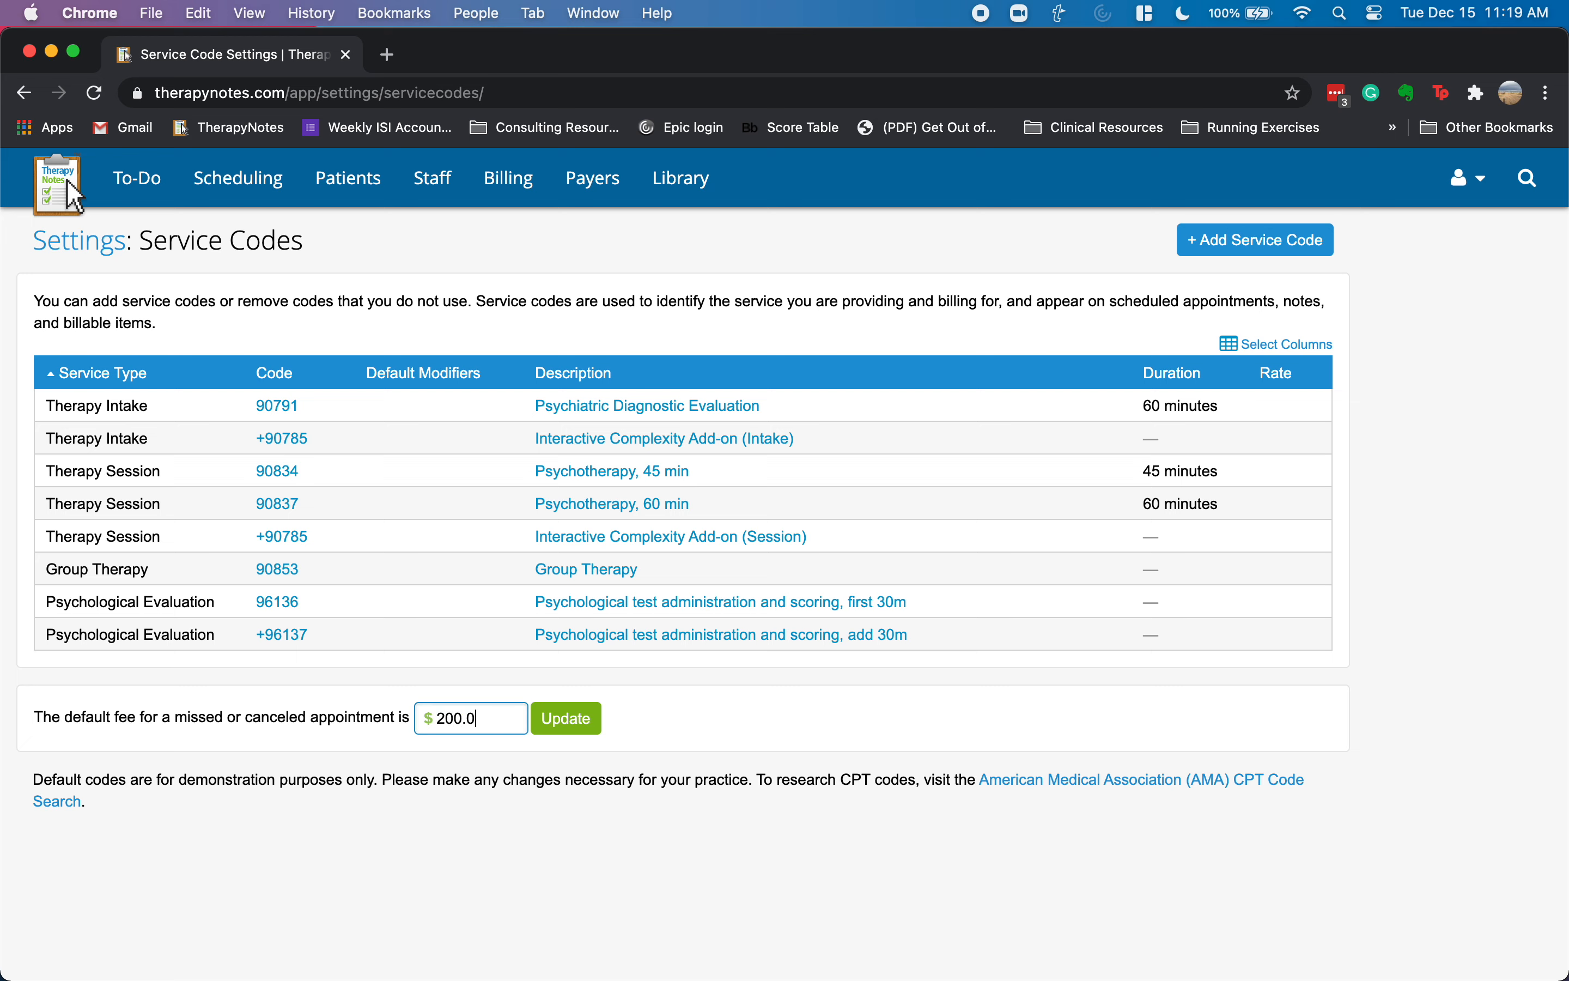
pyautogui.click(568, 730)
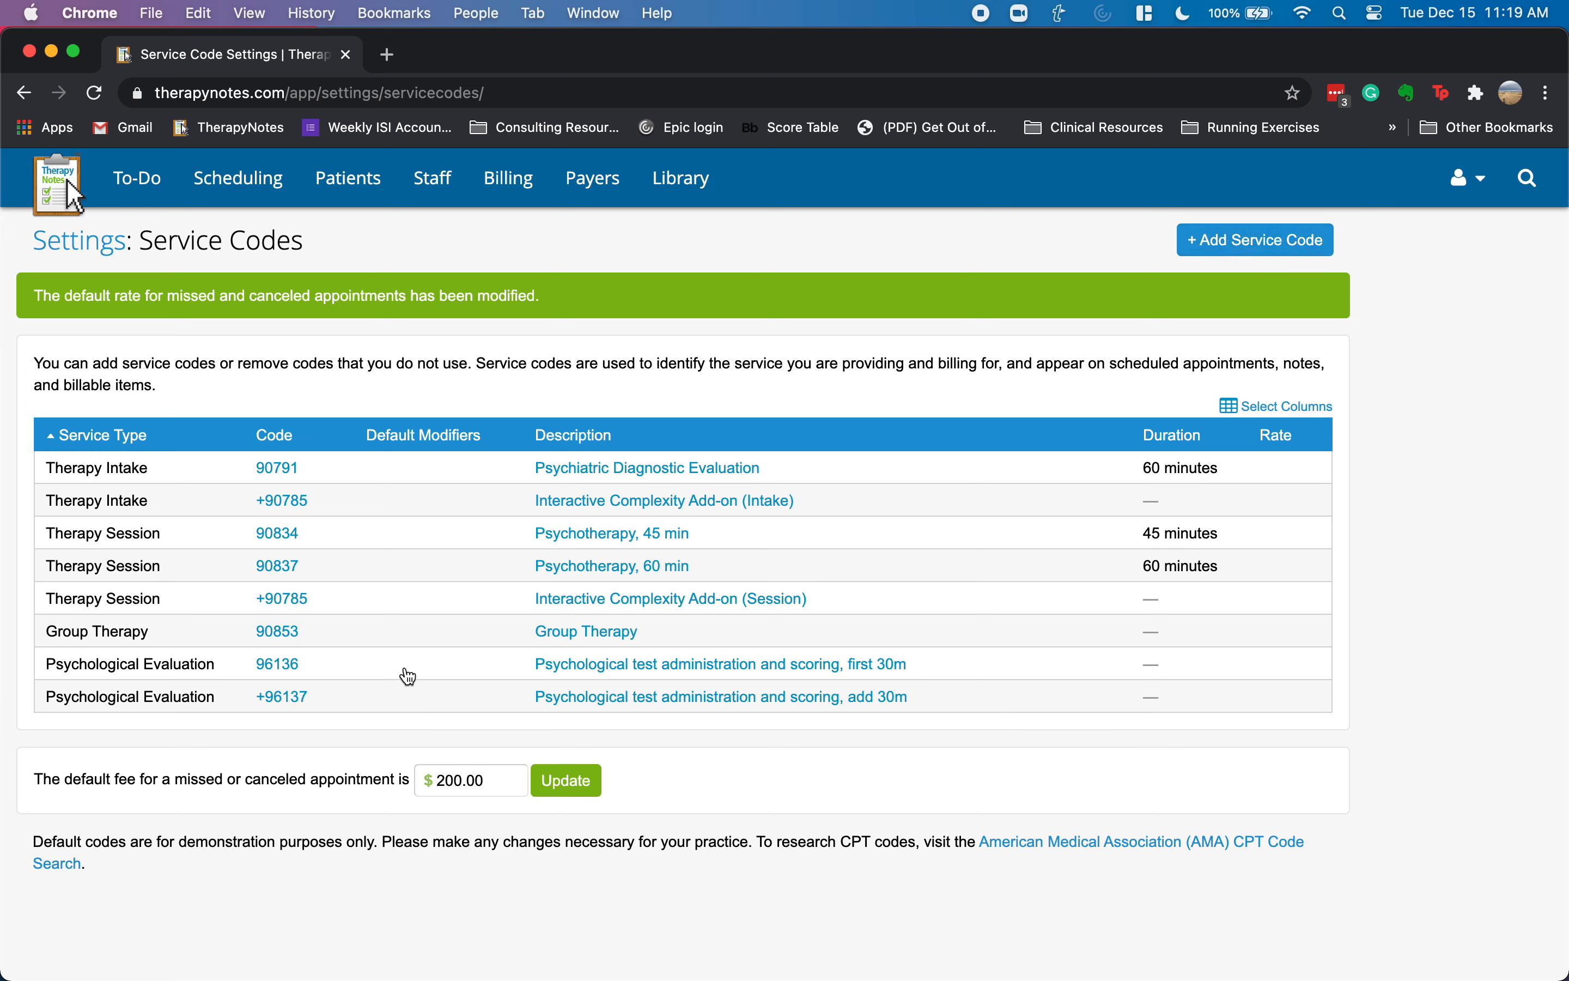
pyautogui.click(1258, 245)
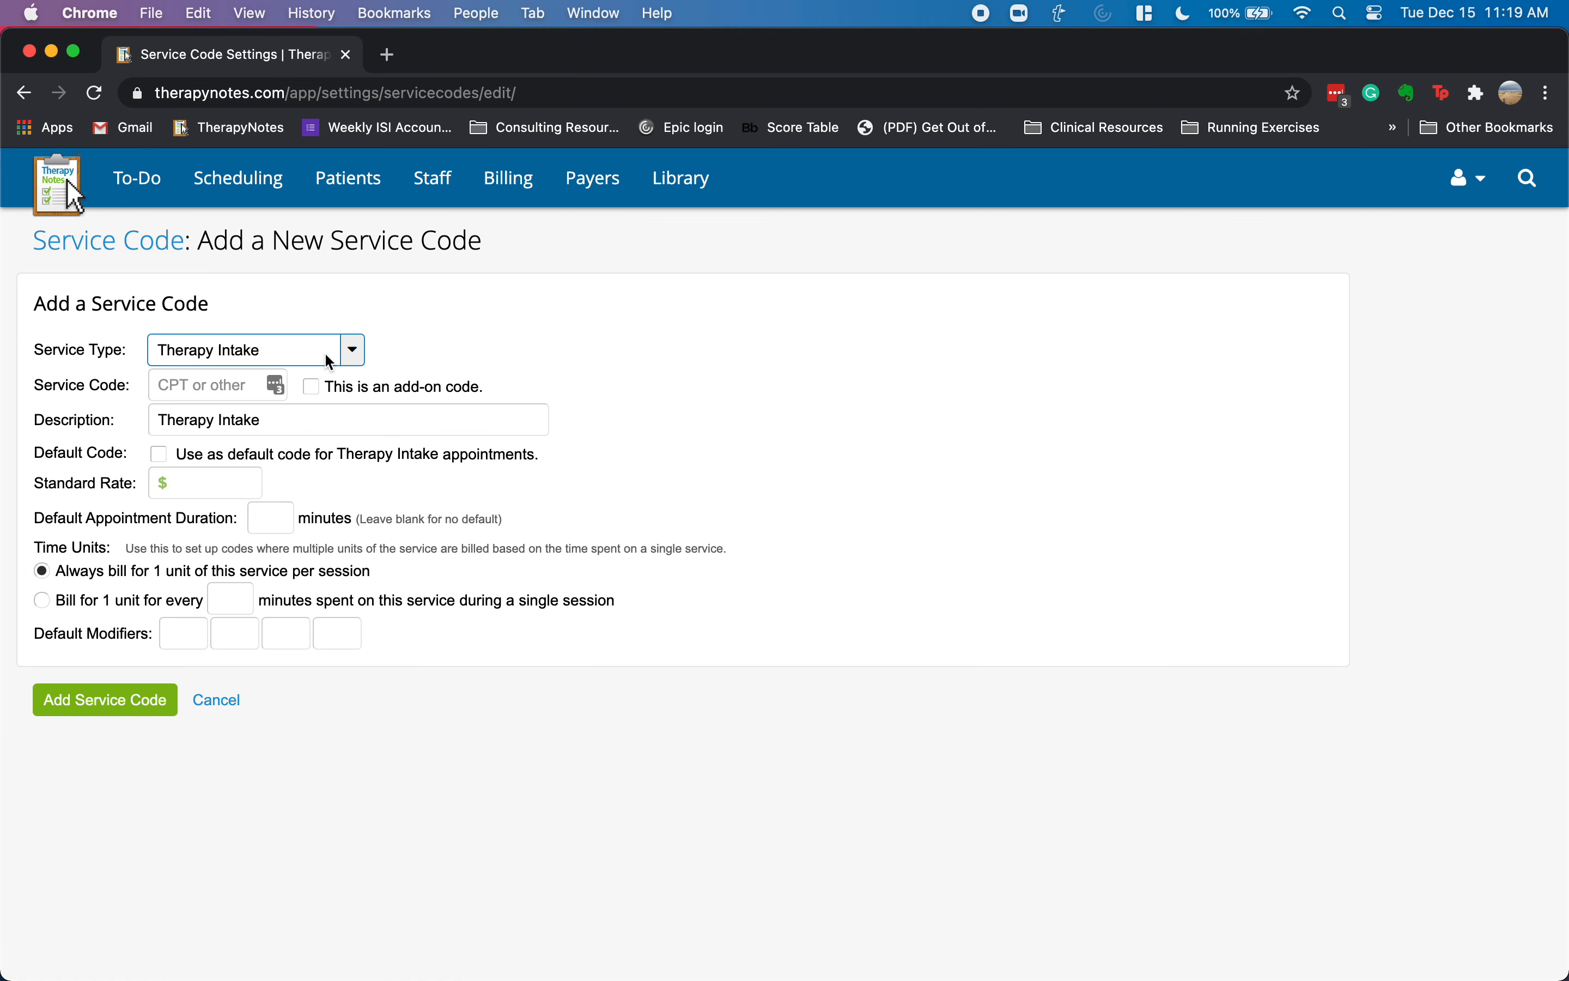
# - Create Psychological Evaluation code 96132 described 'Feedback and Thinking - first 60 minutes'
pyautogui.click(354, 355)
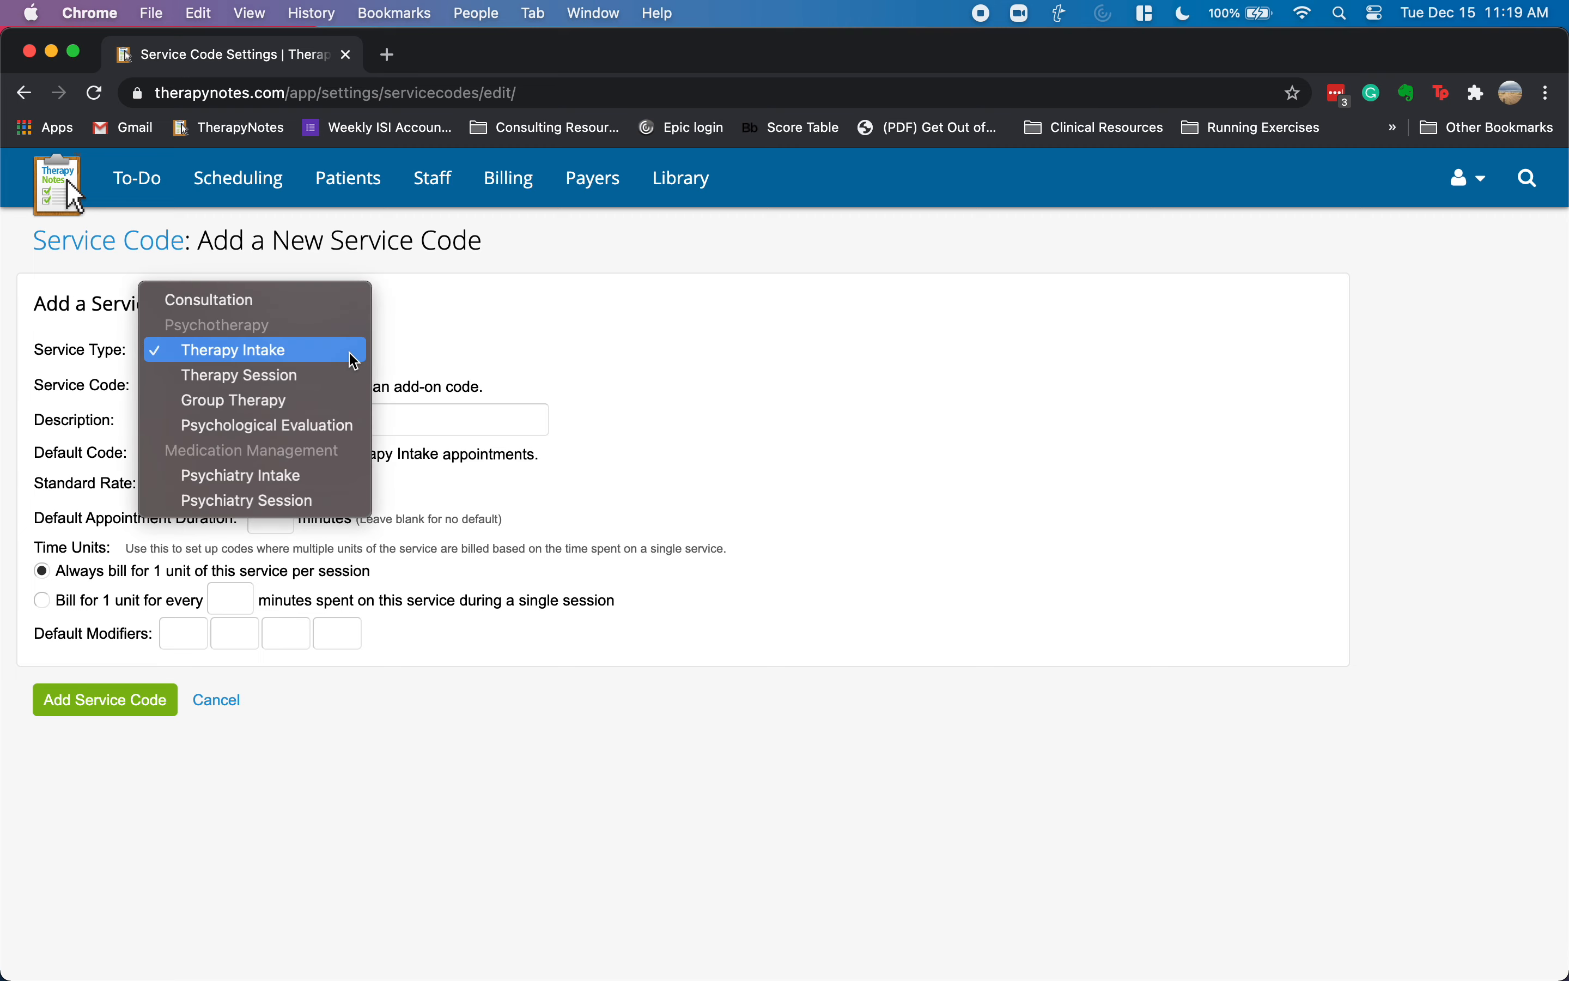
pyautogui.click(314, 428)
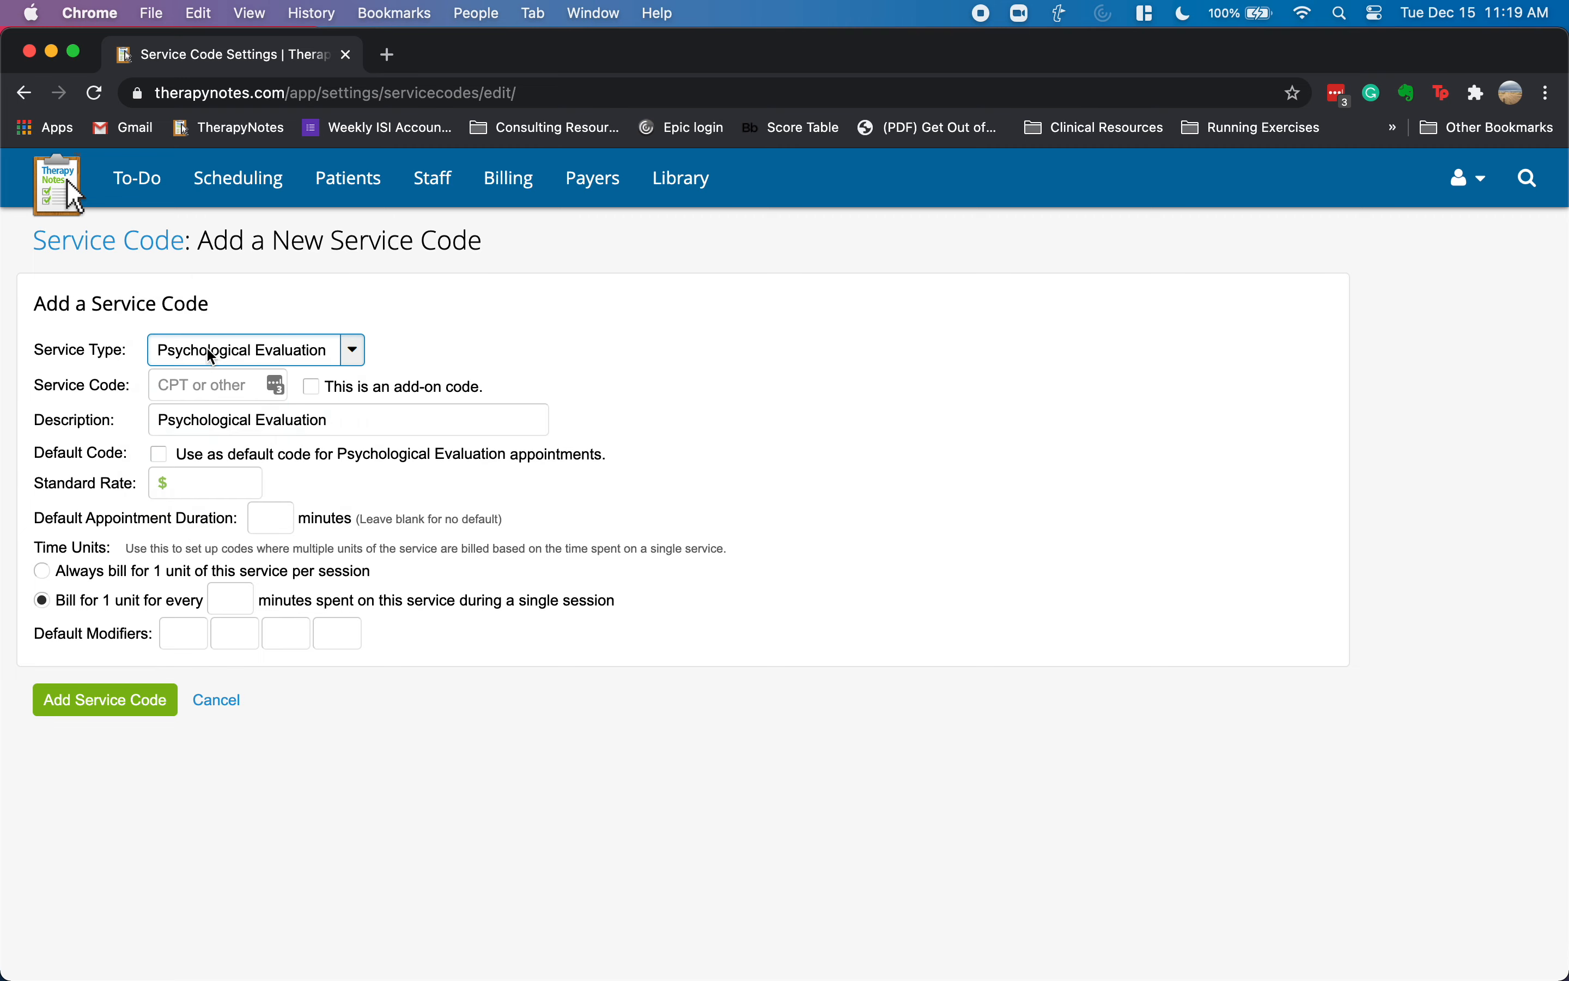
pyautogui.click(205, 387)
pyautogui.write('96132')
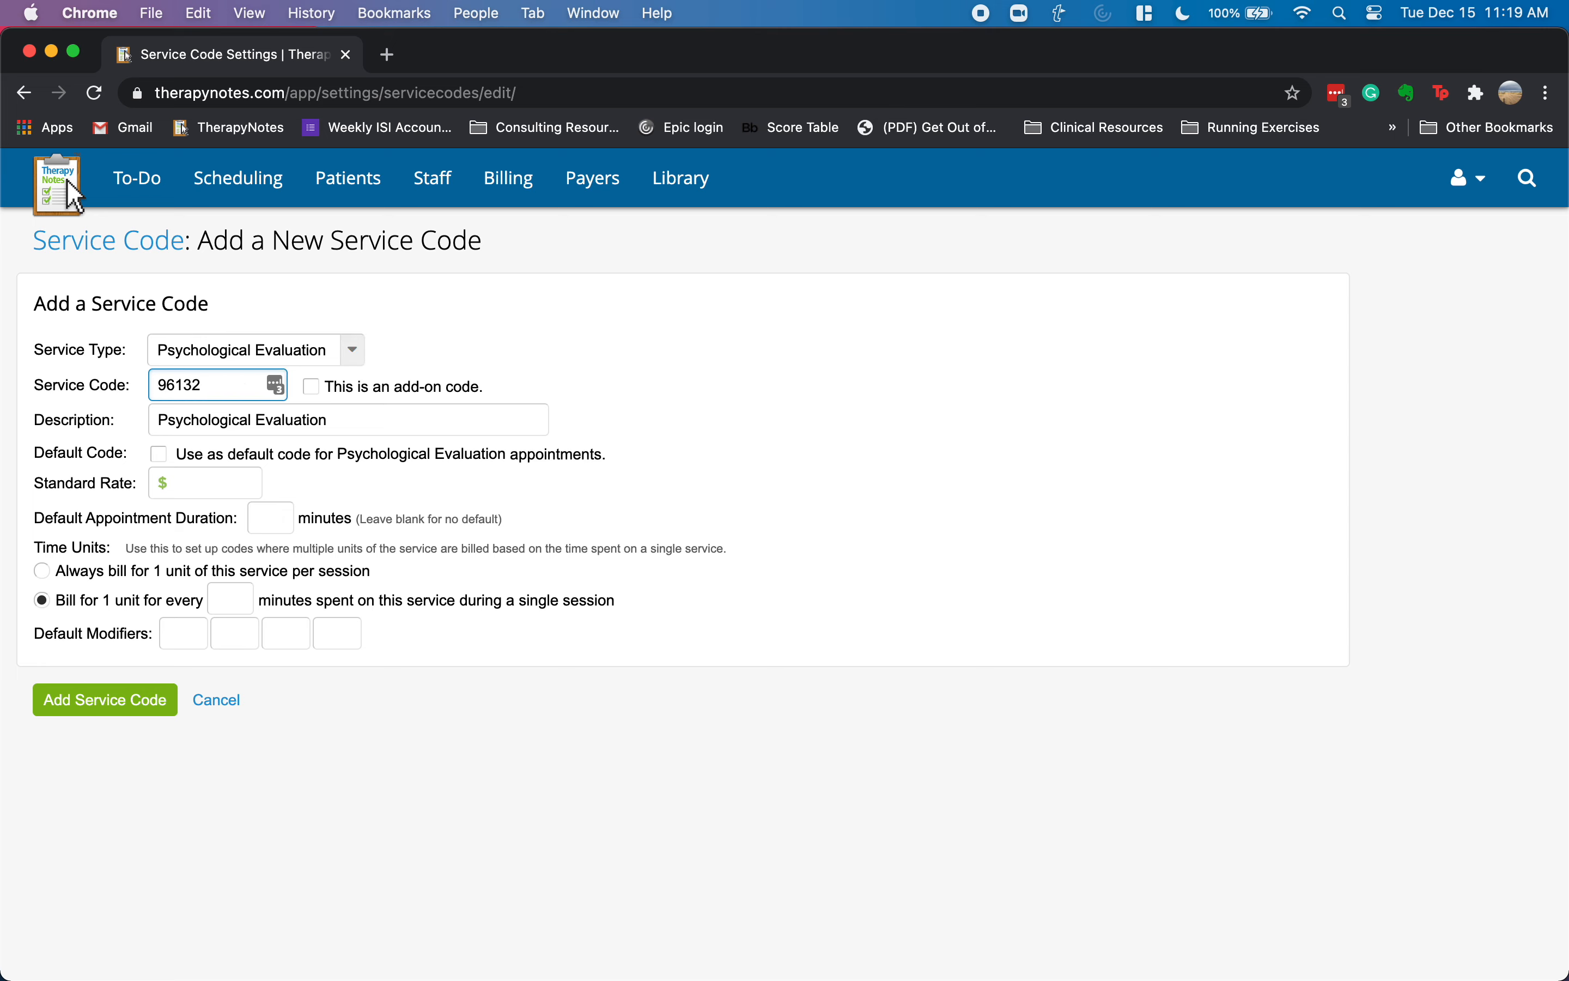
pyautogui.click(341, 419)
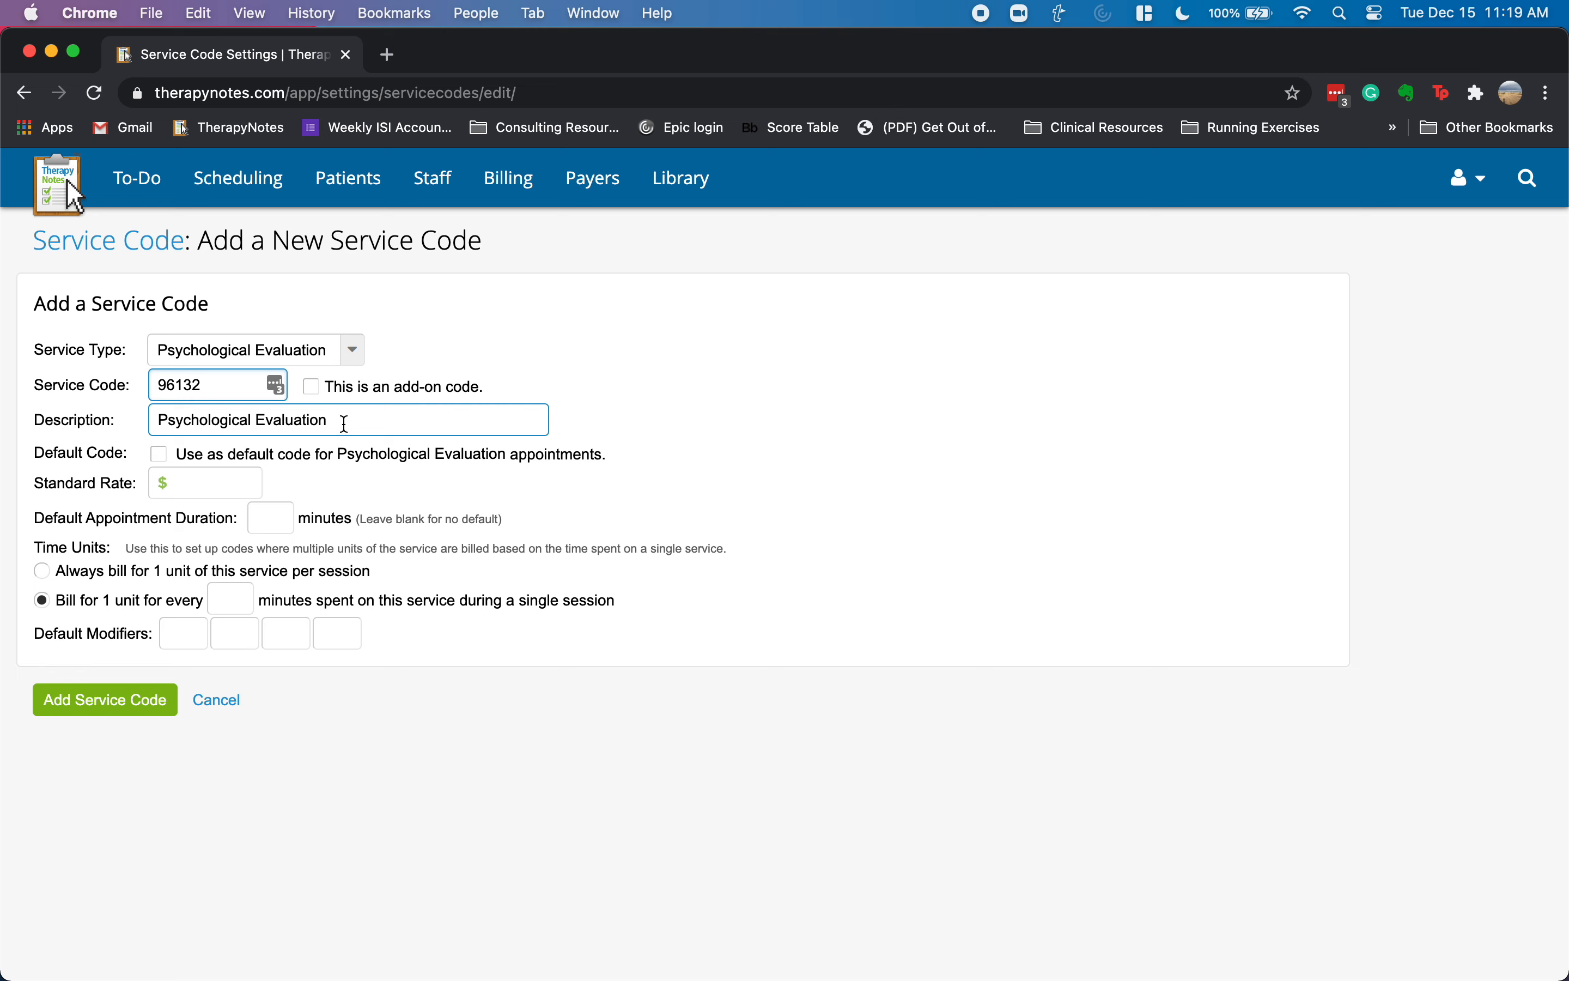
pyautogui.write(': ')
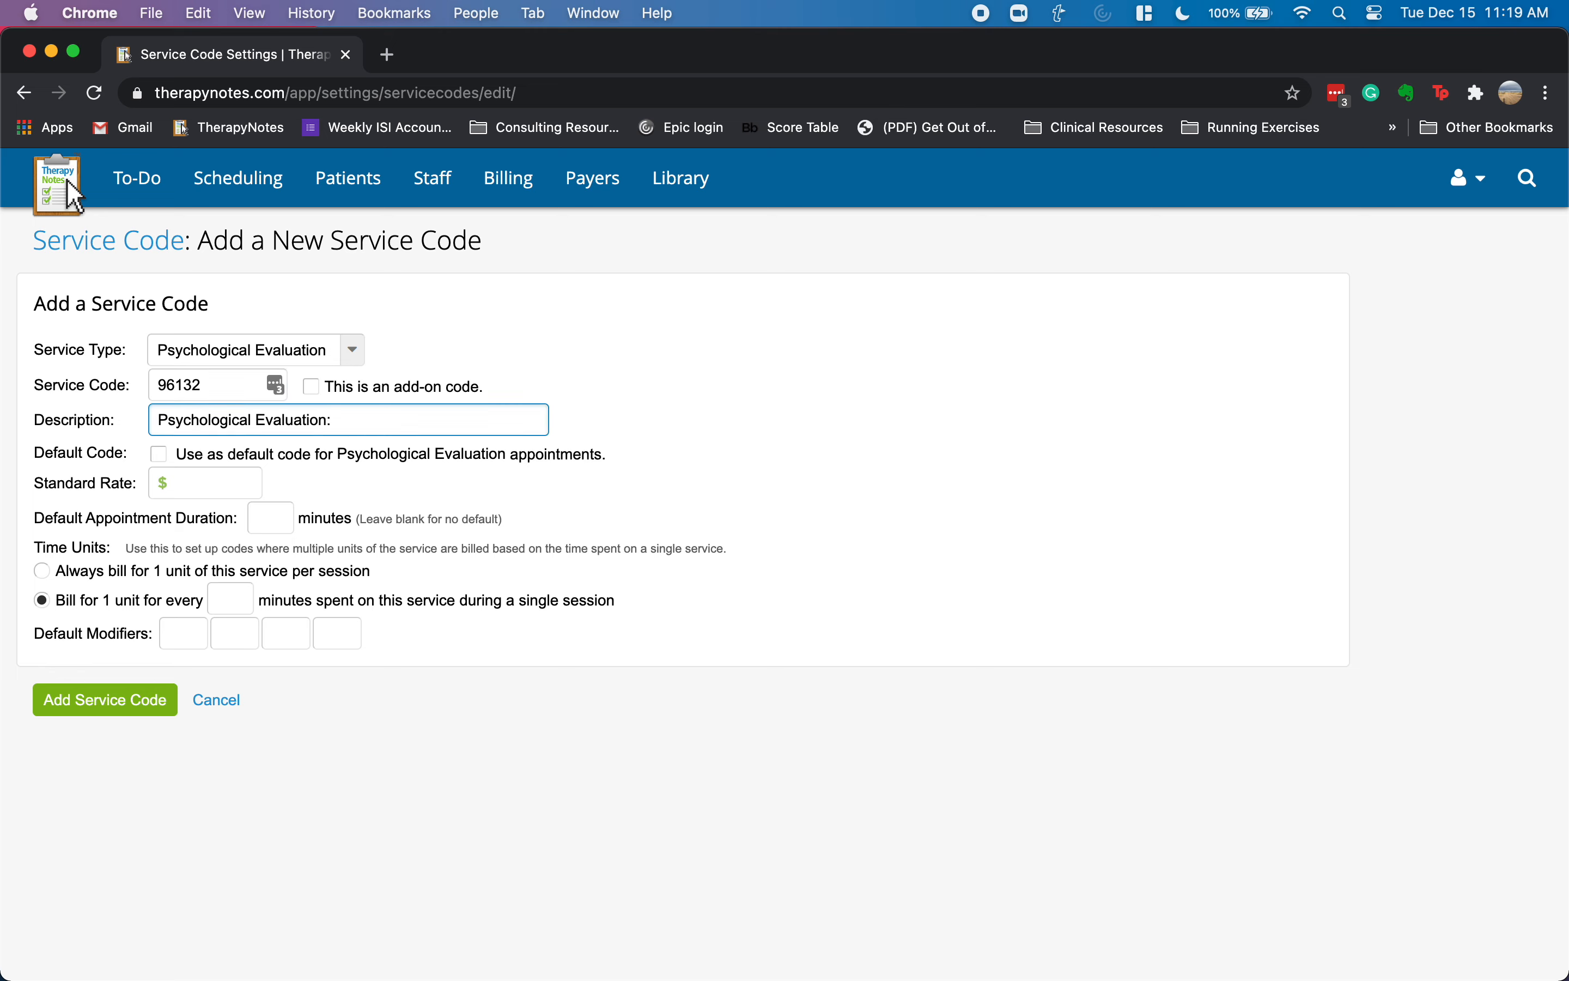
pyautogui.write('Feedb')
pyautogui.press('BackSpace')
pyautogui.press('BackSpace')
pyautogui.write('dback and Thinking - first 60 ')
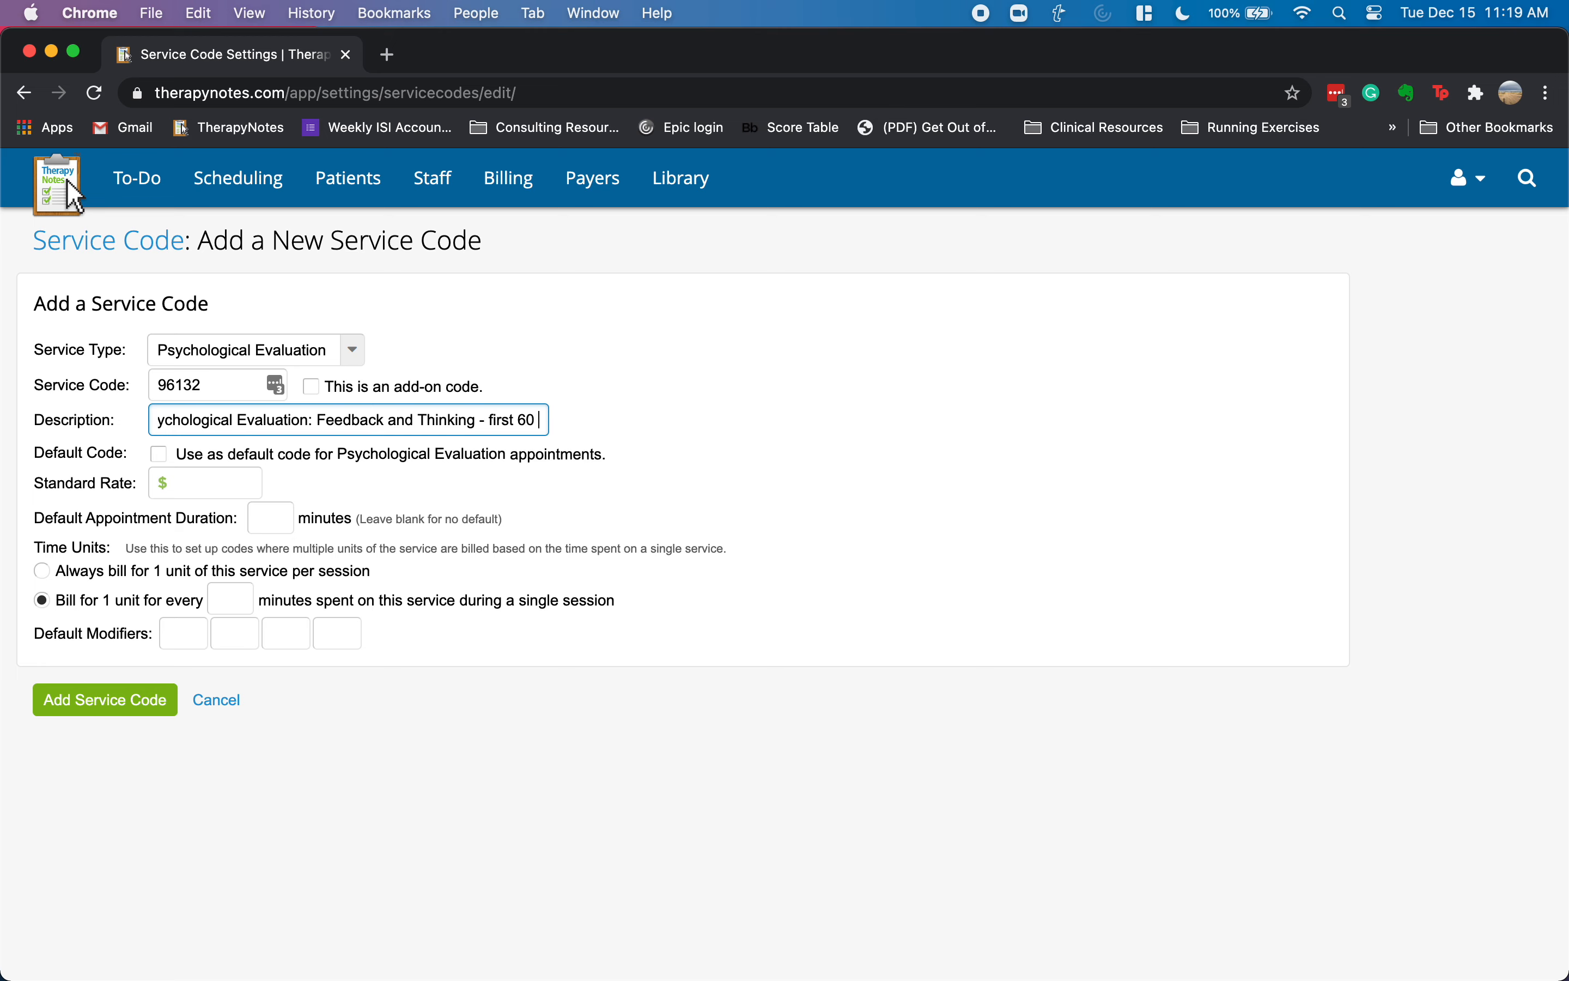
pyautogui.write('minutes')
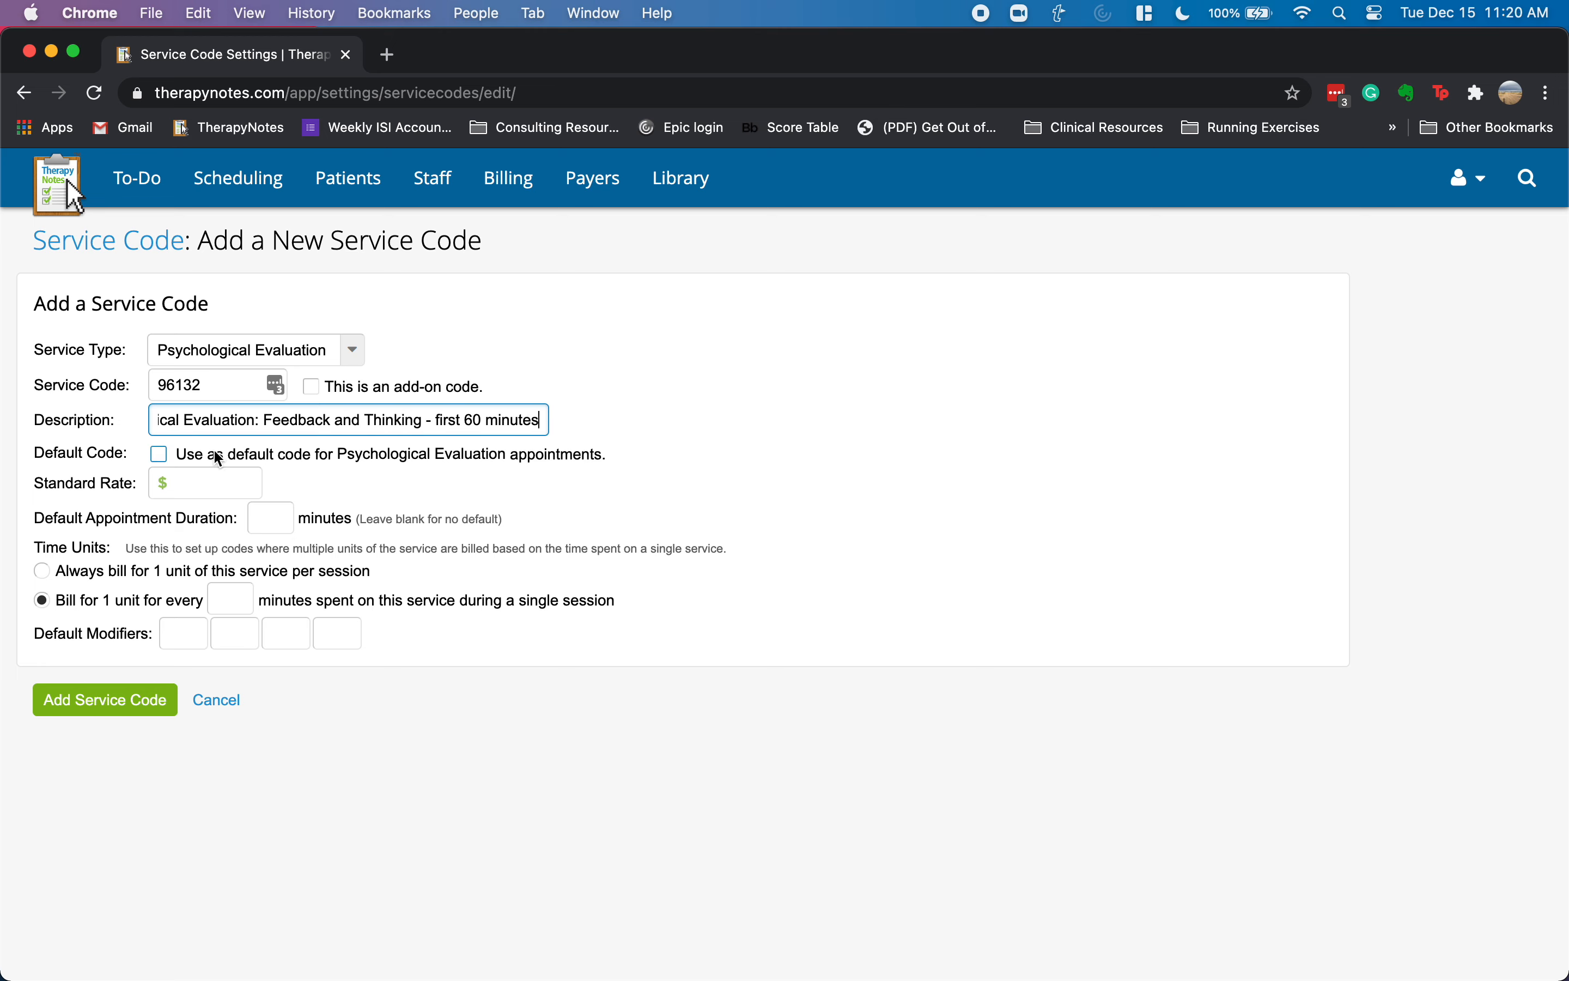
# - Give 96132 a $200.00 rate and 60-minute duration, always billing 1 unit, and save it
pyautogui.click(198, 480)
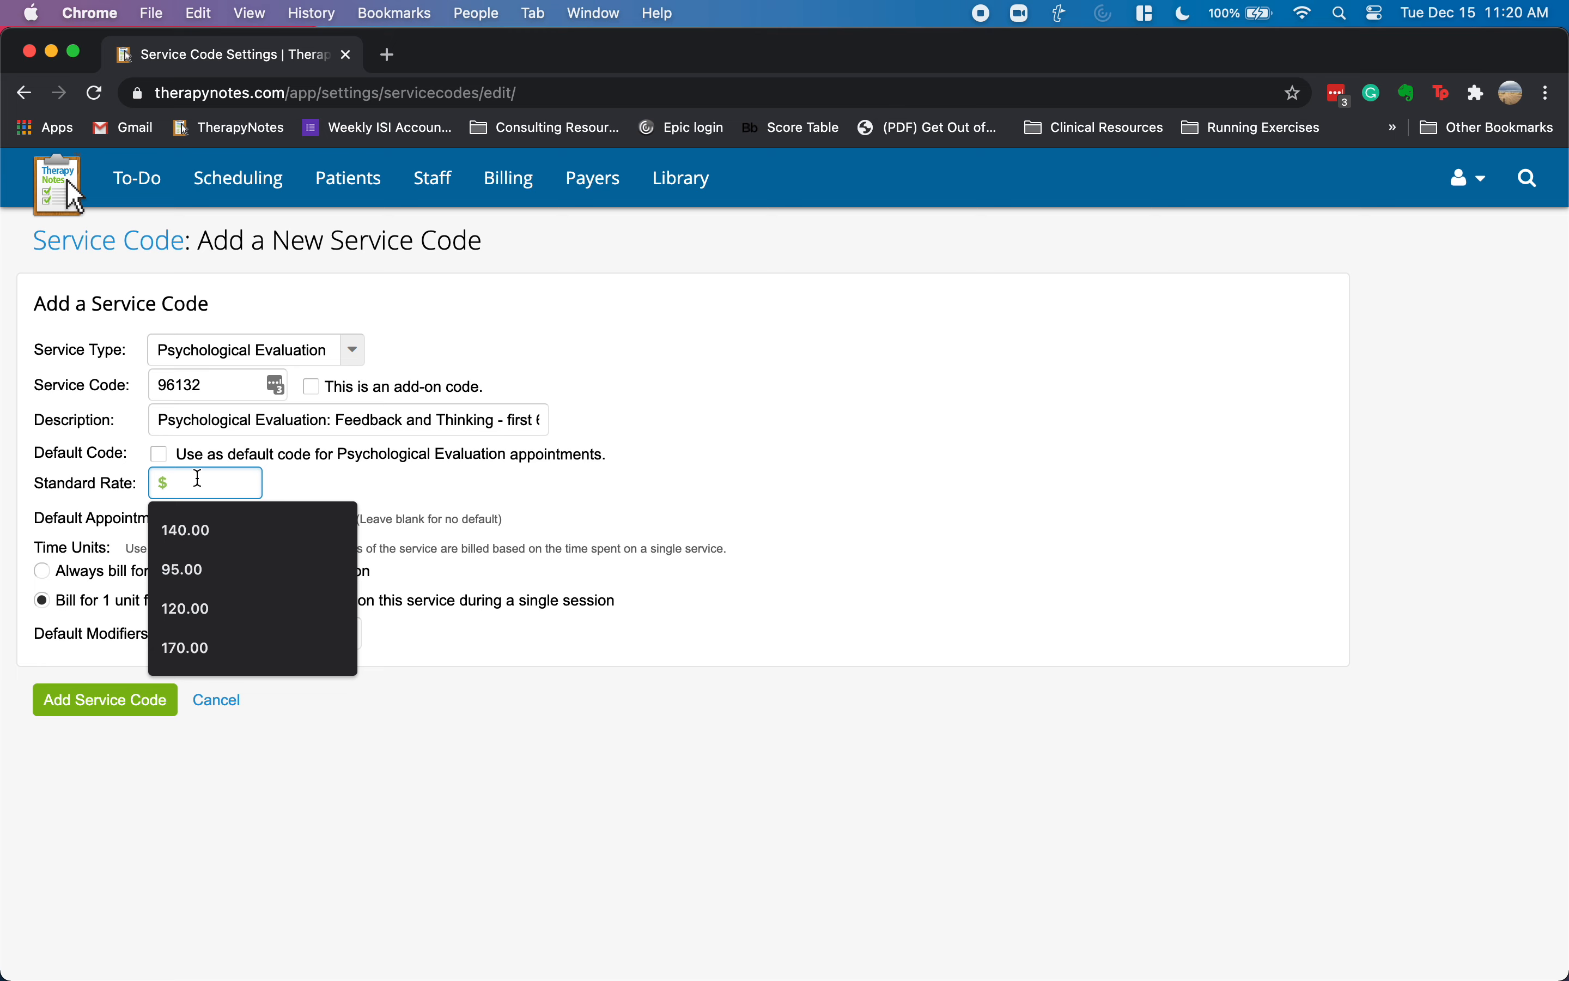
pyautogui.write('200.00')
pyautogui.press('Tab')
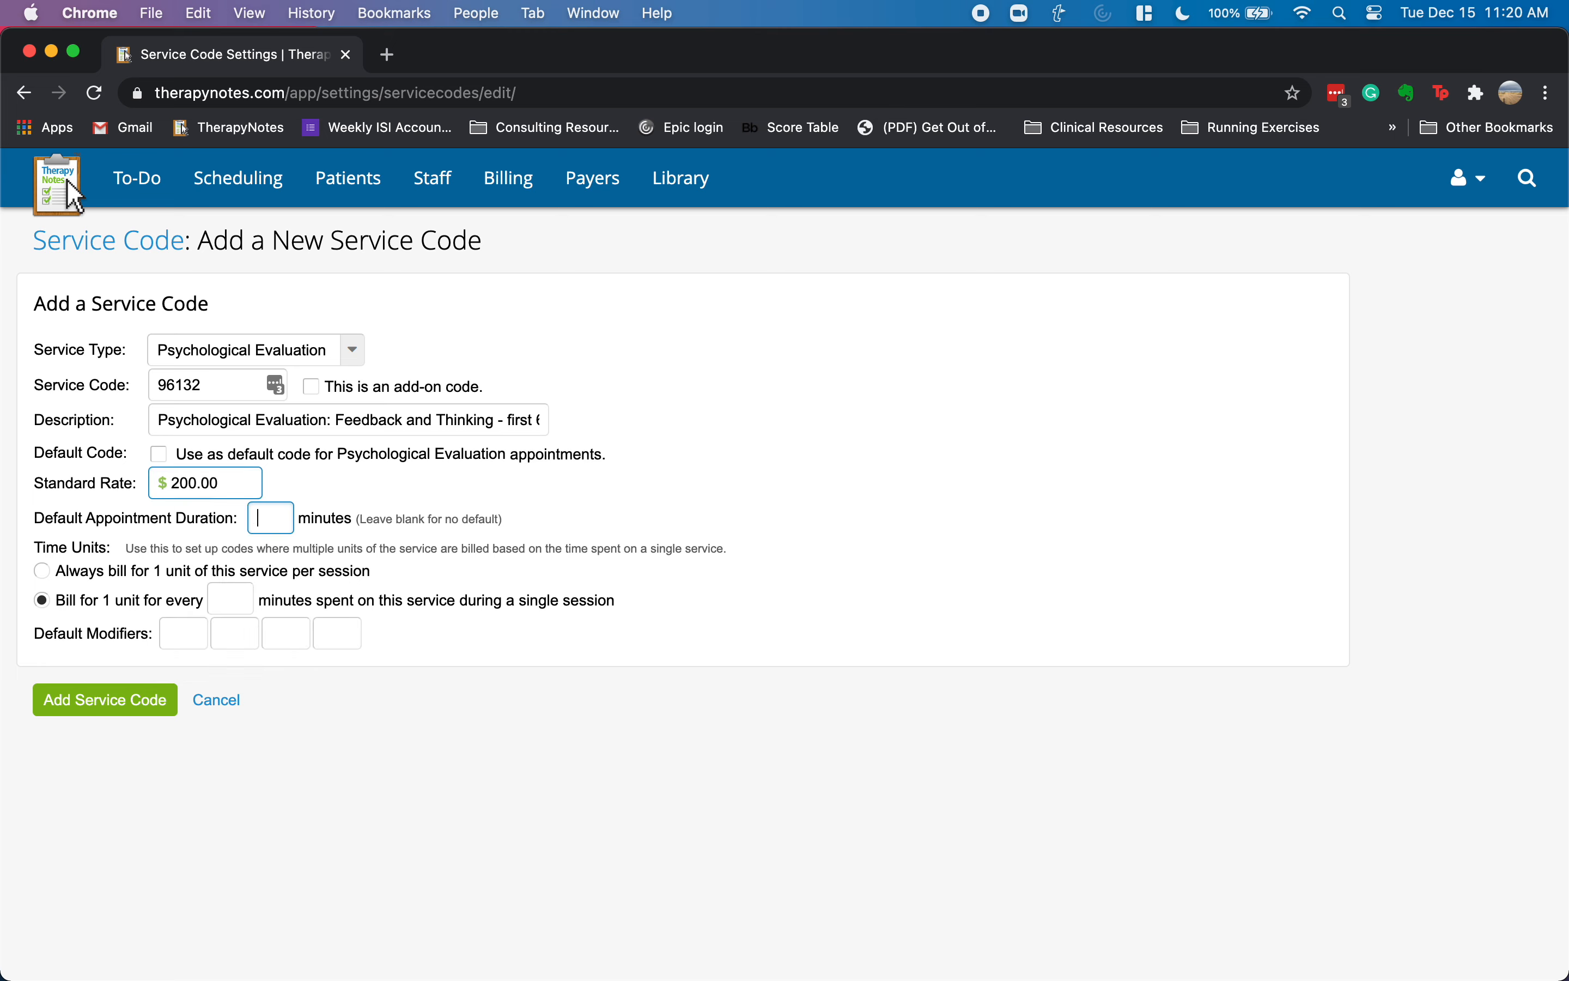
pyautogui.write('60')
pyautogui.press('Tab')
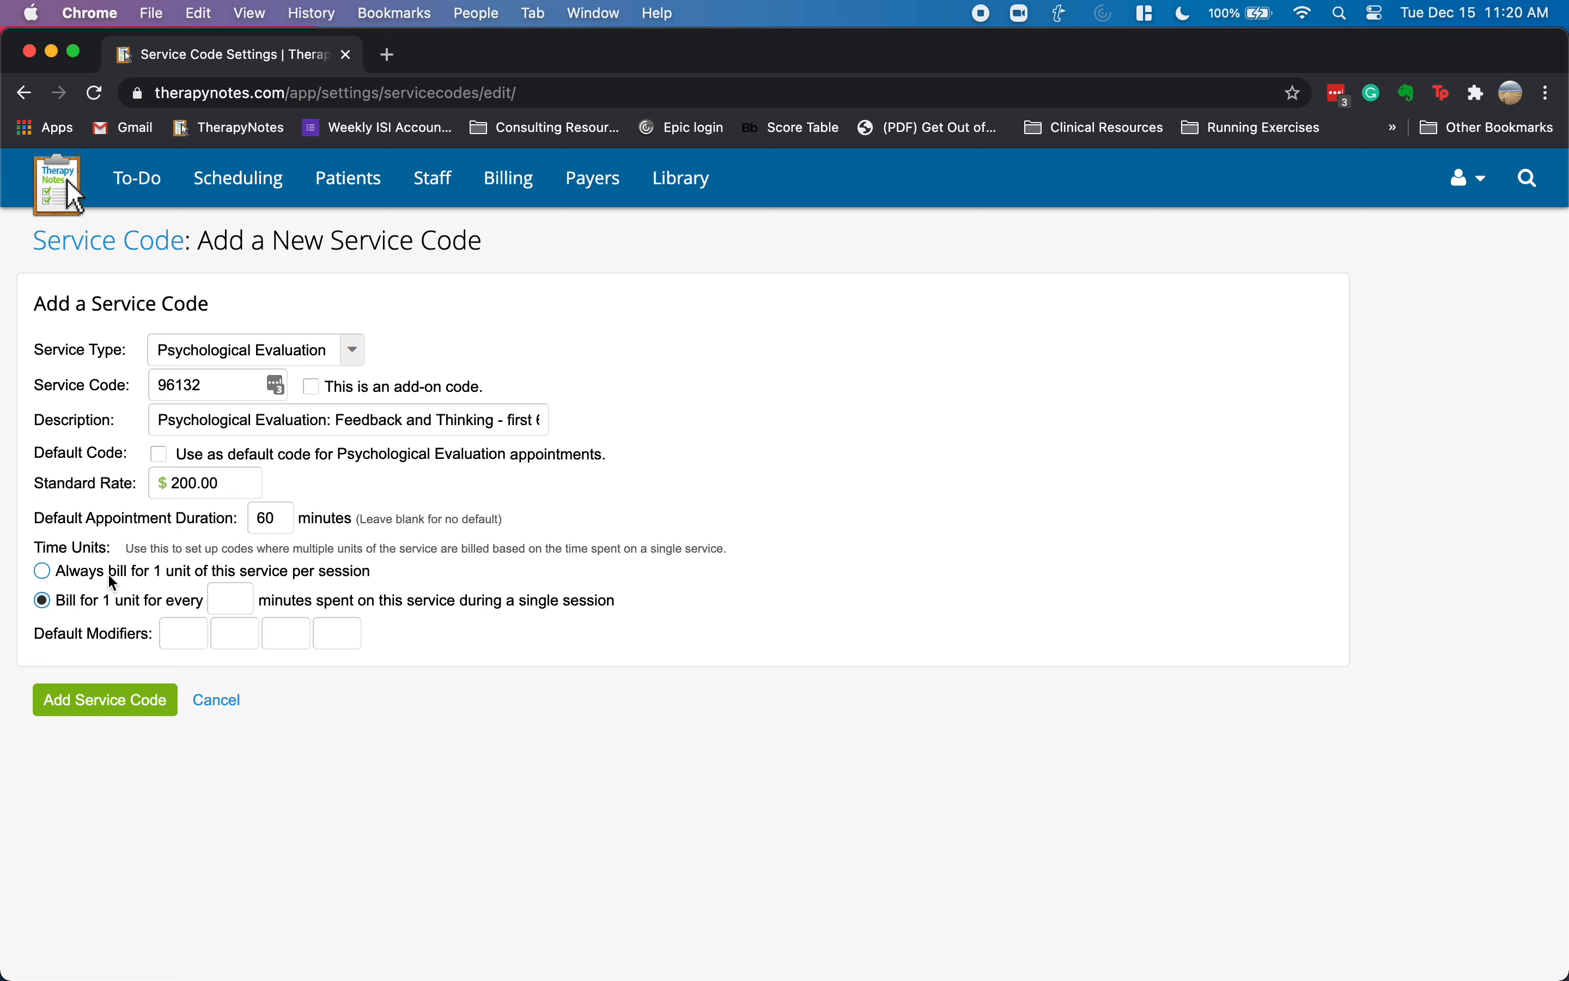
pyautogui.click(43, 572)
pyautogui.click(106, 702)
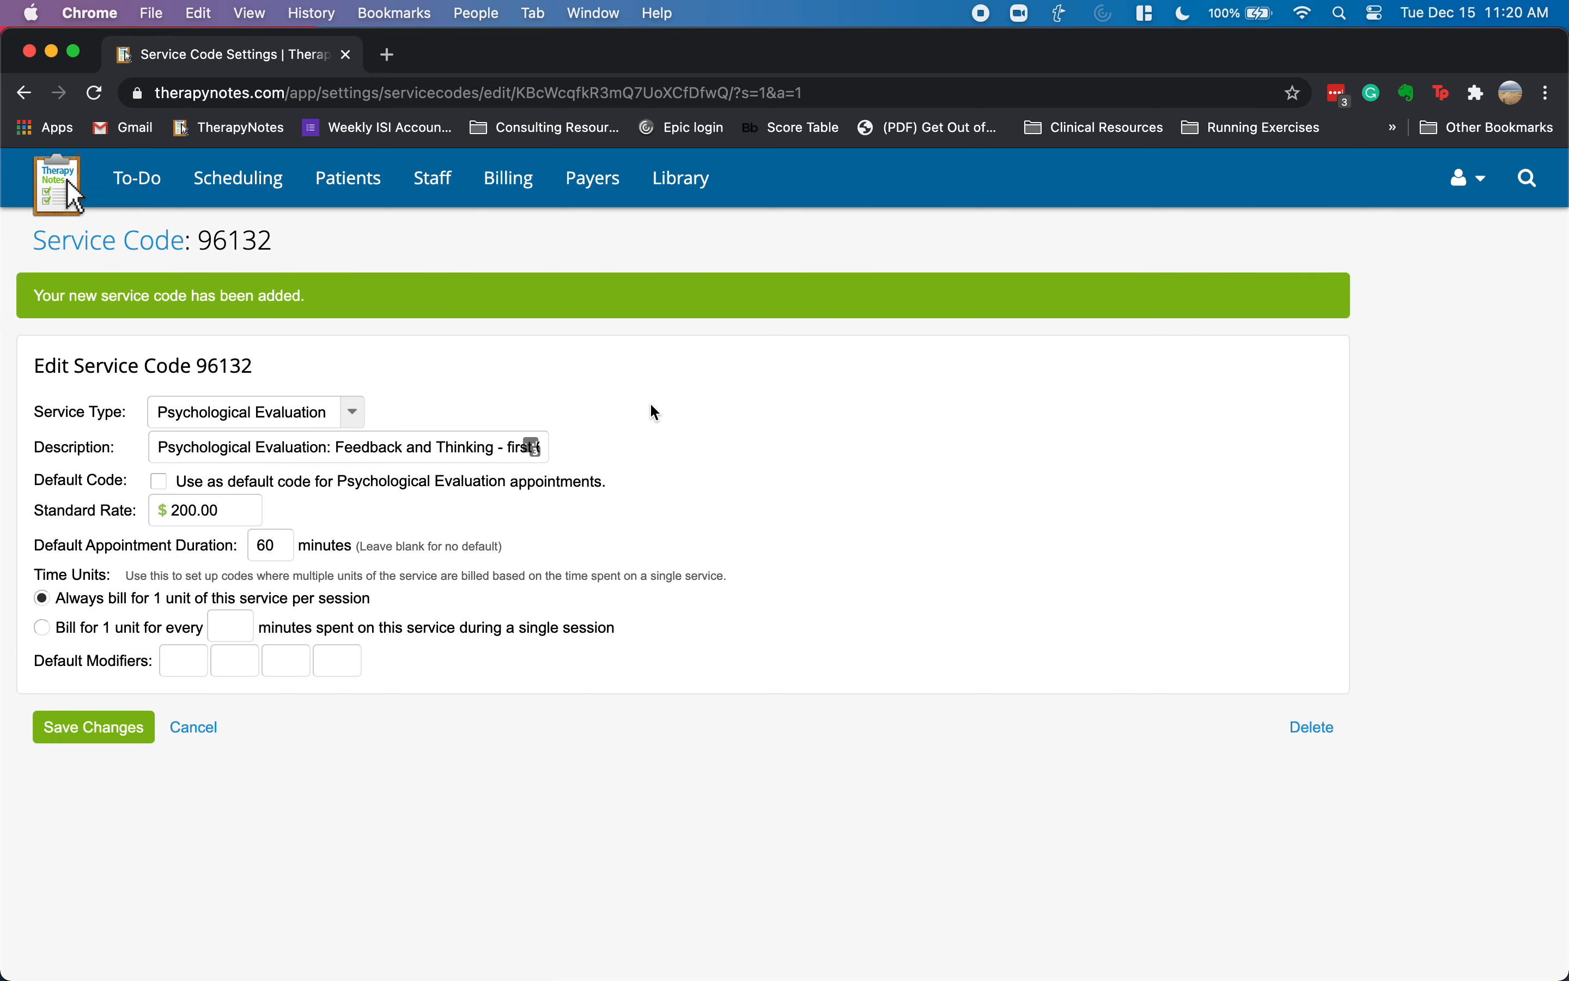
pyautogui.click(112, 249)
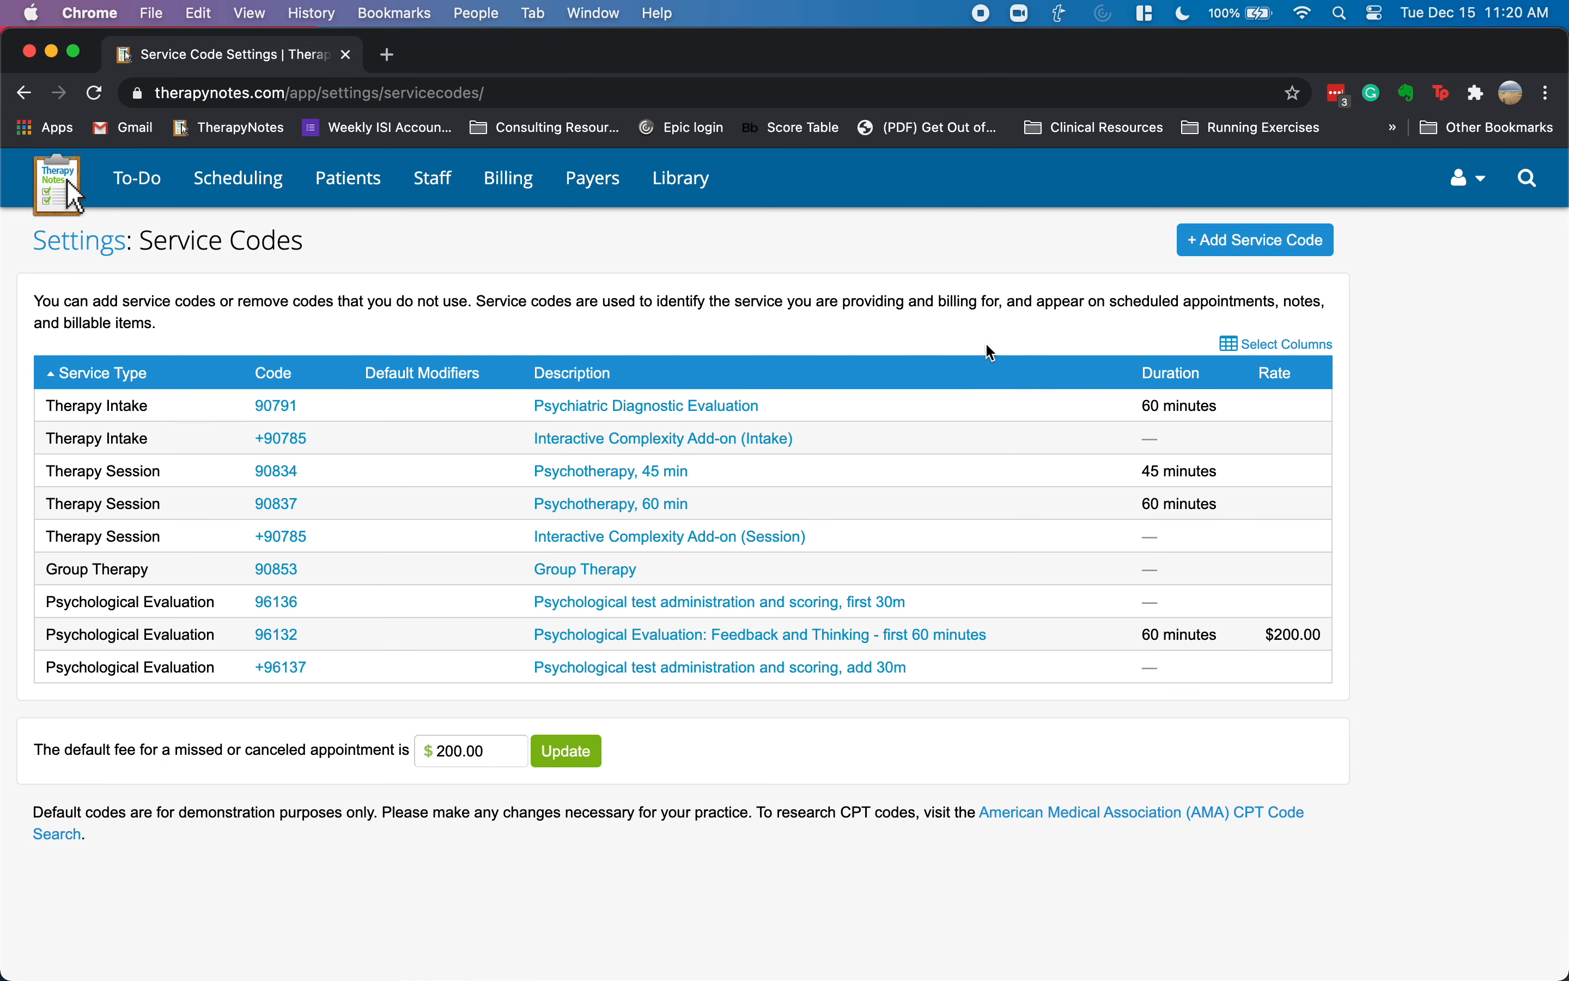
# - Start add-on code +96133, Psychological Evaluation, described 'Feedback and Thinking - additional 60 minutes'
pyautogui.click(1207, 245)
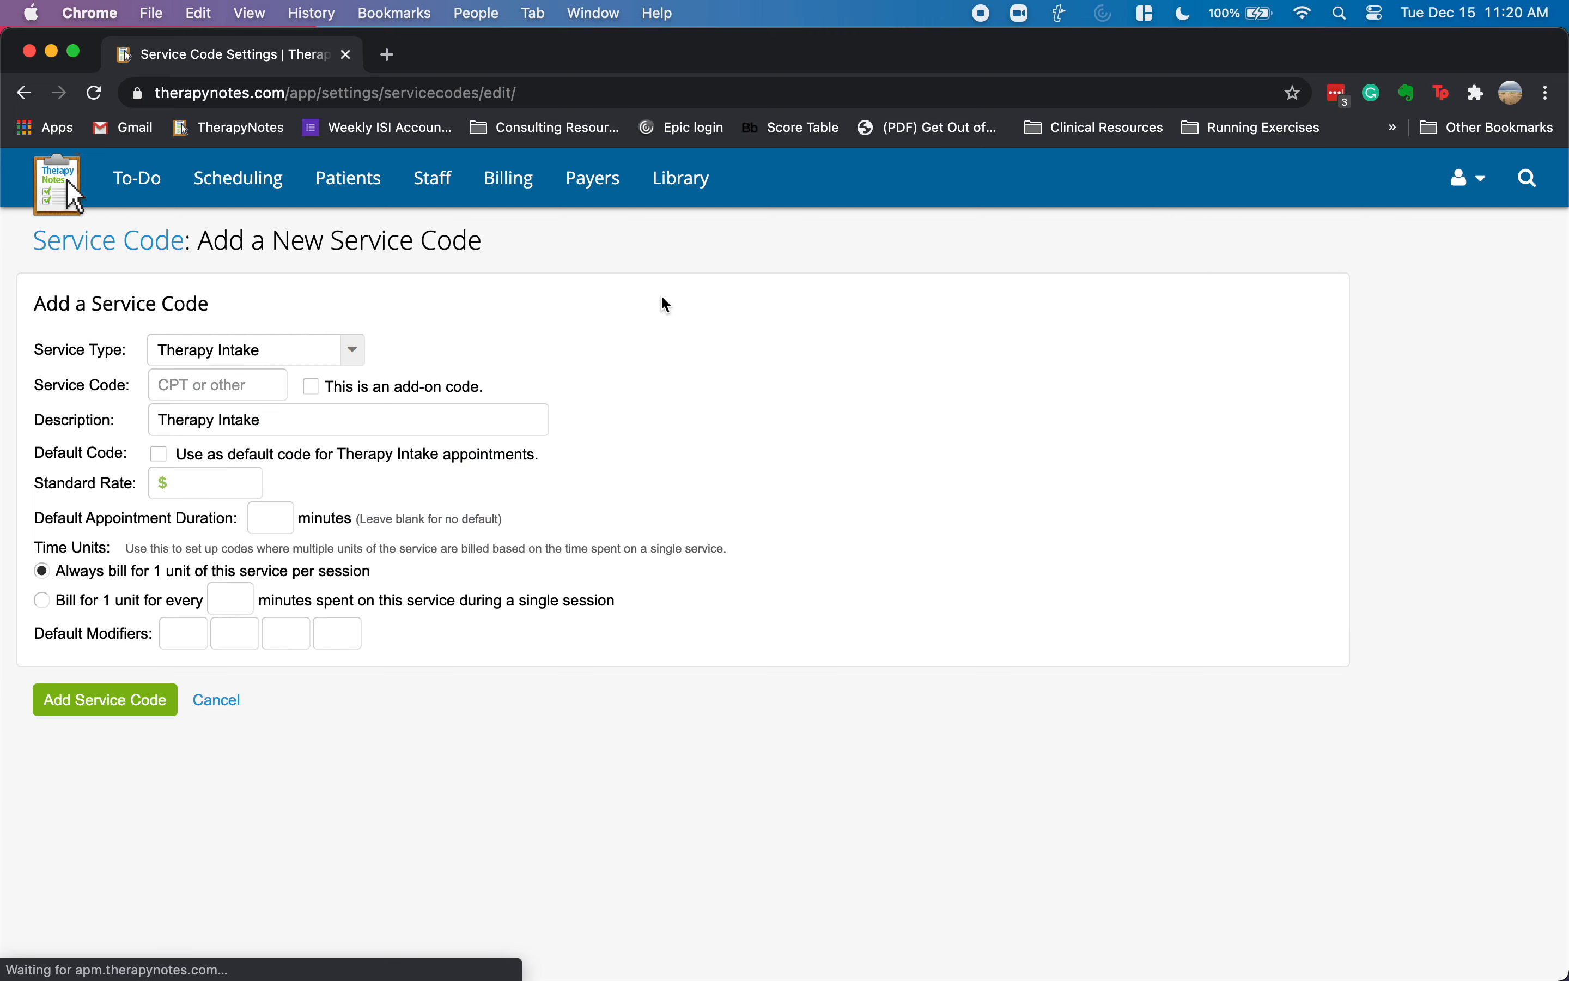
pyautogui.click(350, 349)
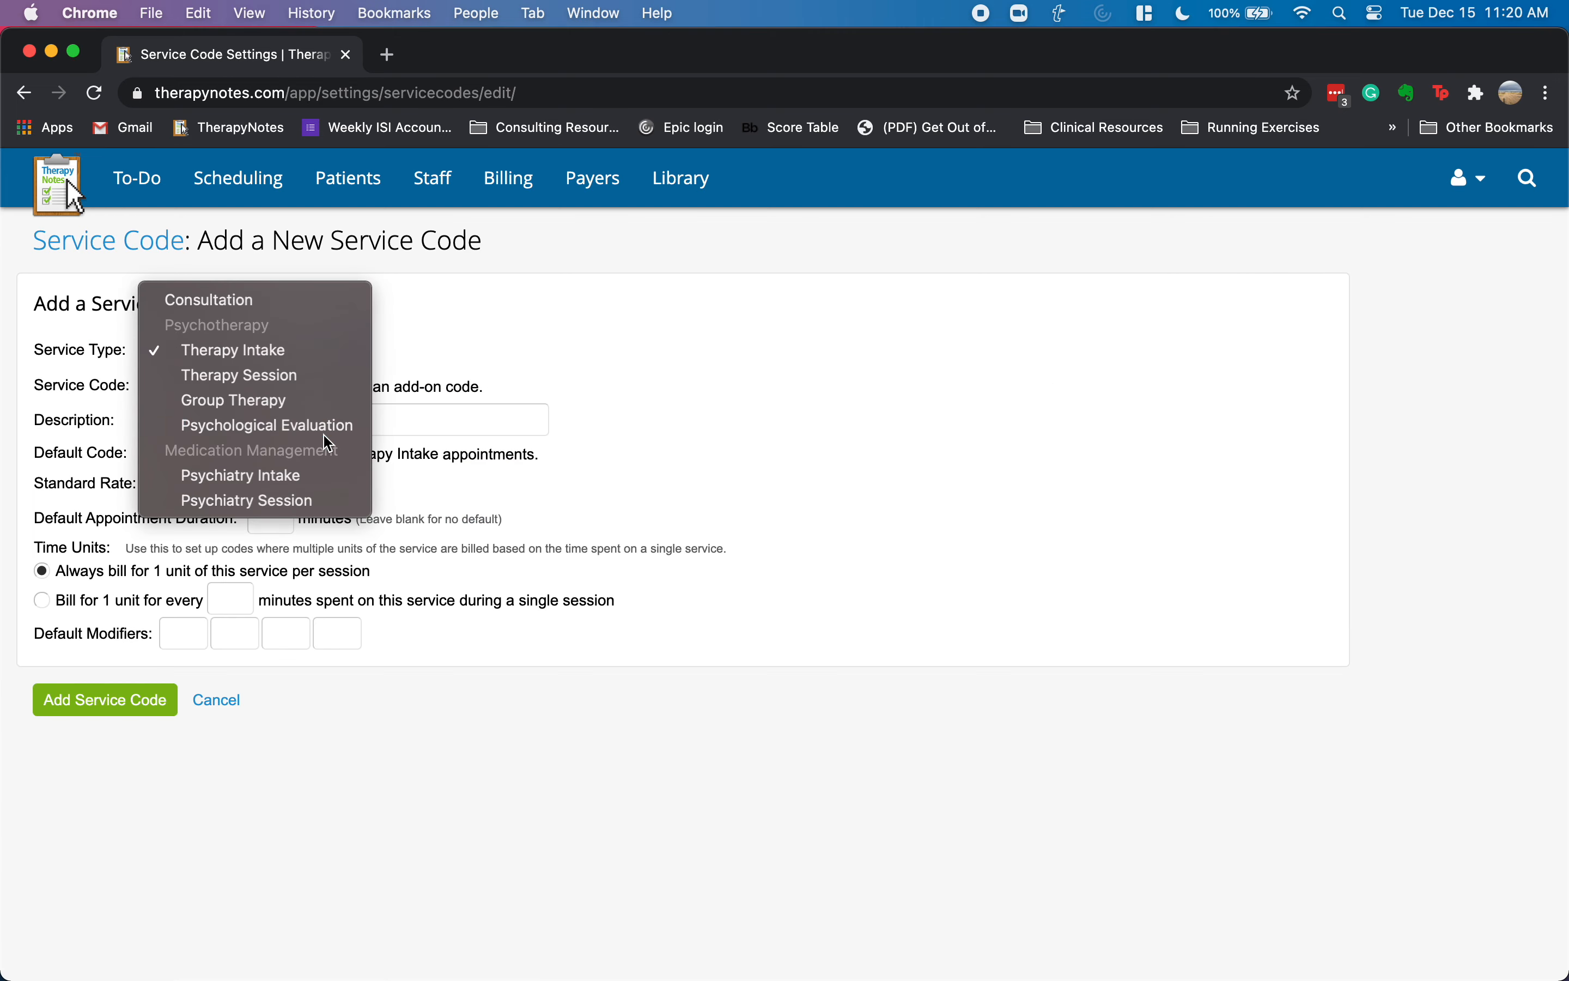
pyautogui.click(317, 441)
pyautogui.click(231, 395)
pyautogui.write('96')
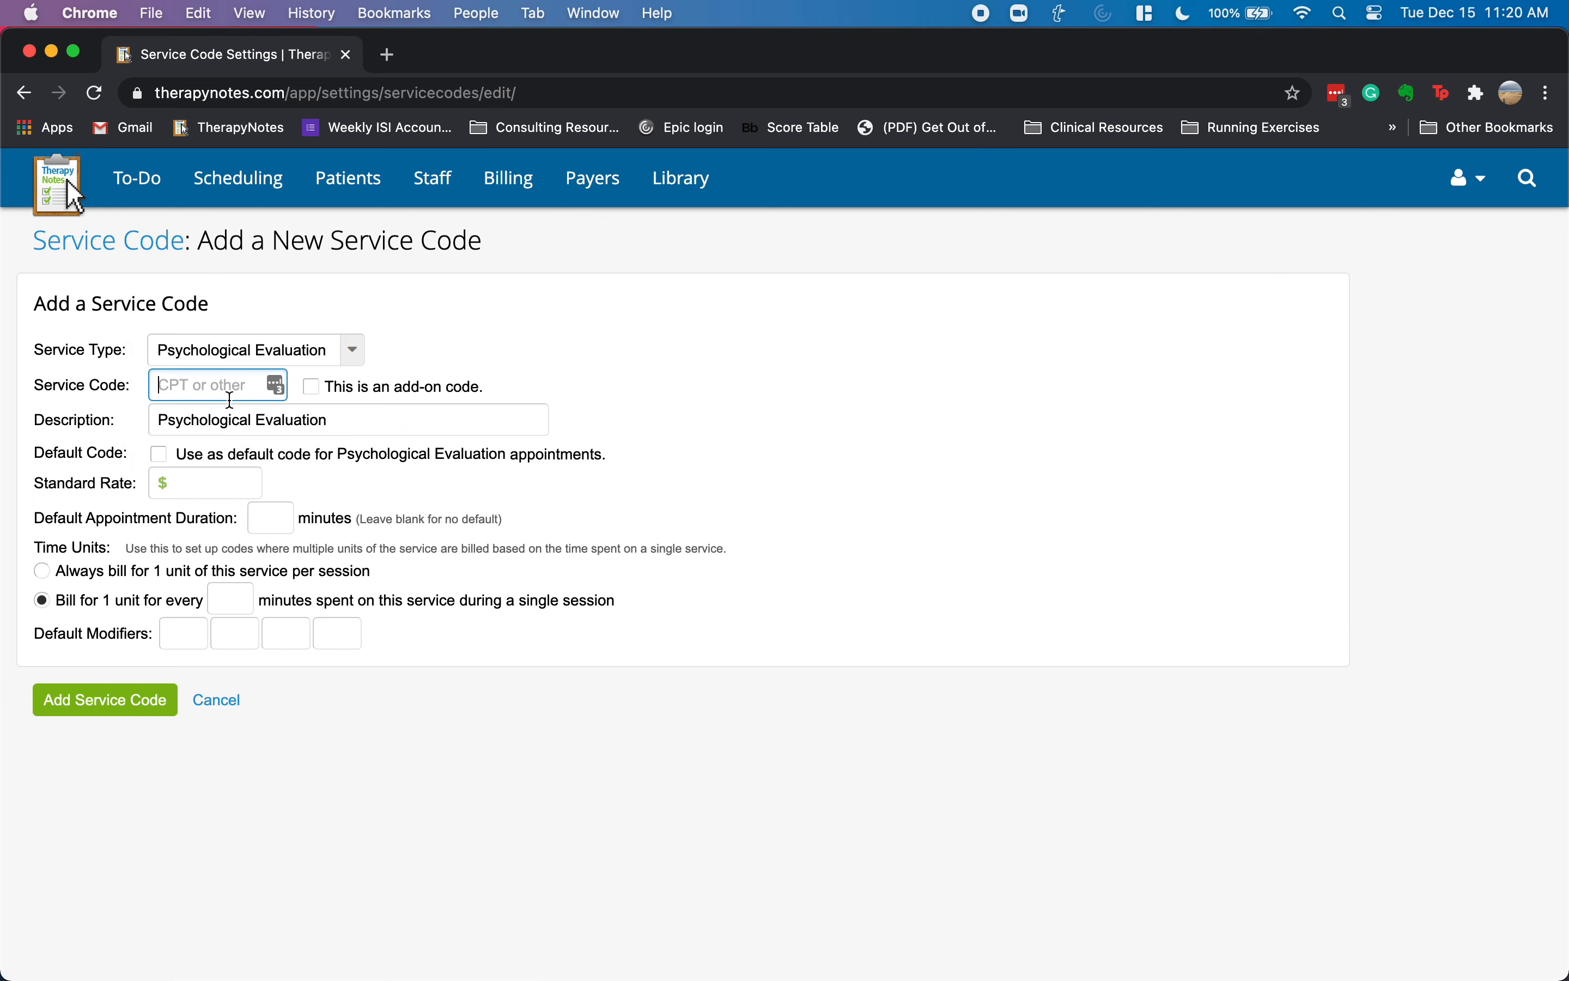
pyautogui.write('133')
pyautogui.click(314, 385)
pyautogui.click(337, 408)
pyautogui.click(179, 383)
pyautogui.click(340, 419)
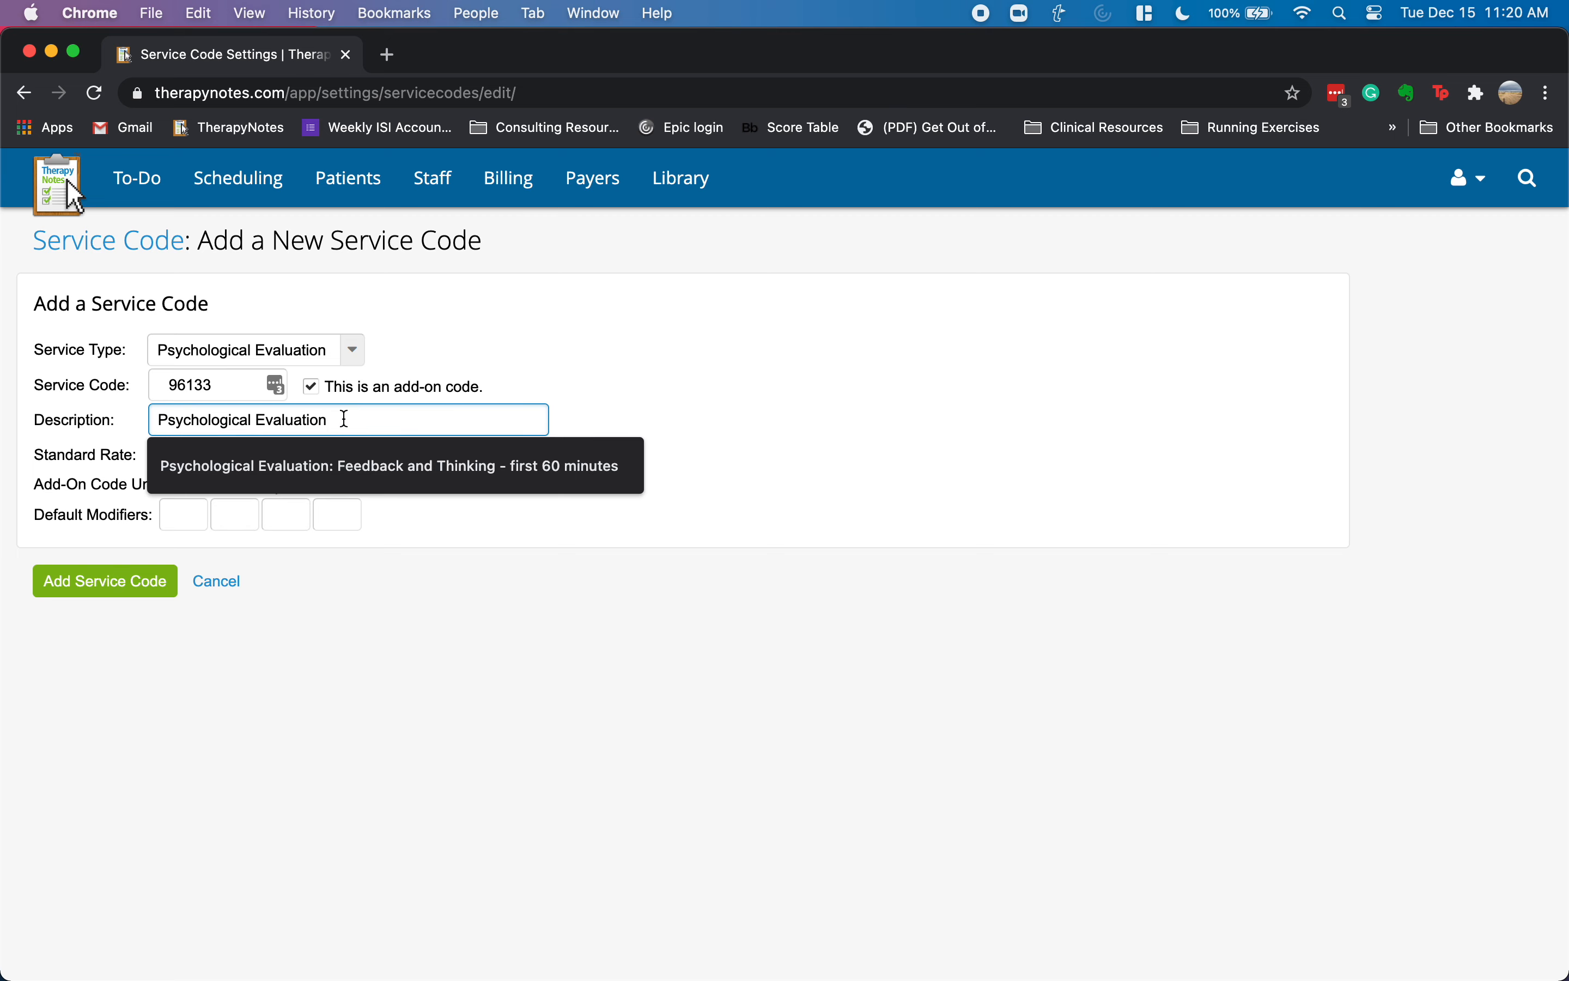
pyautogui.click(368, 465)
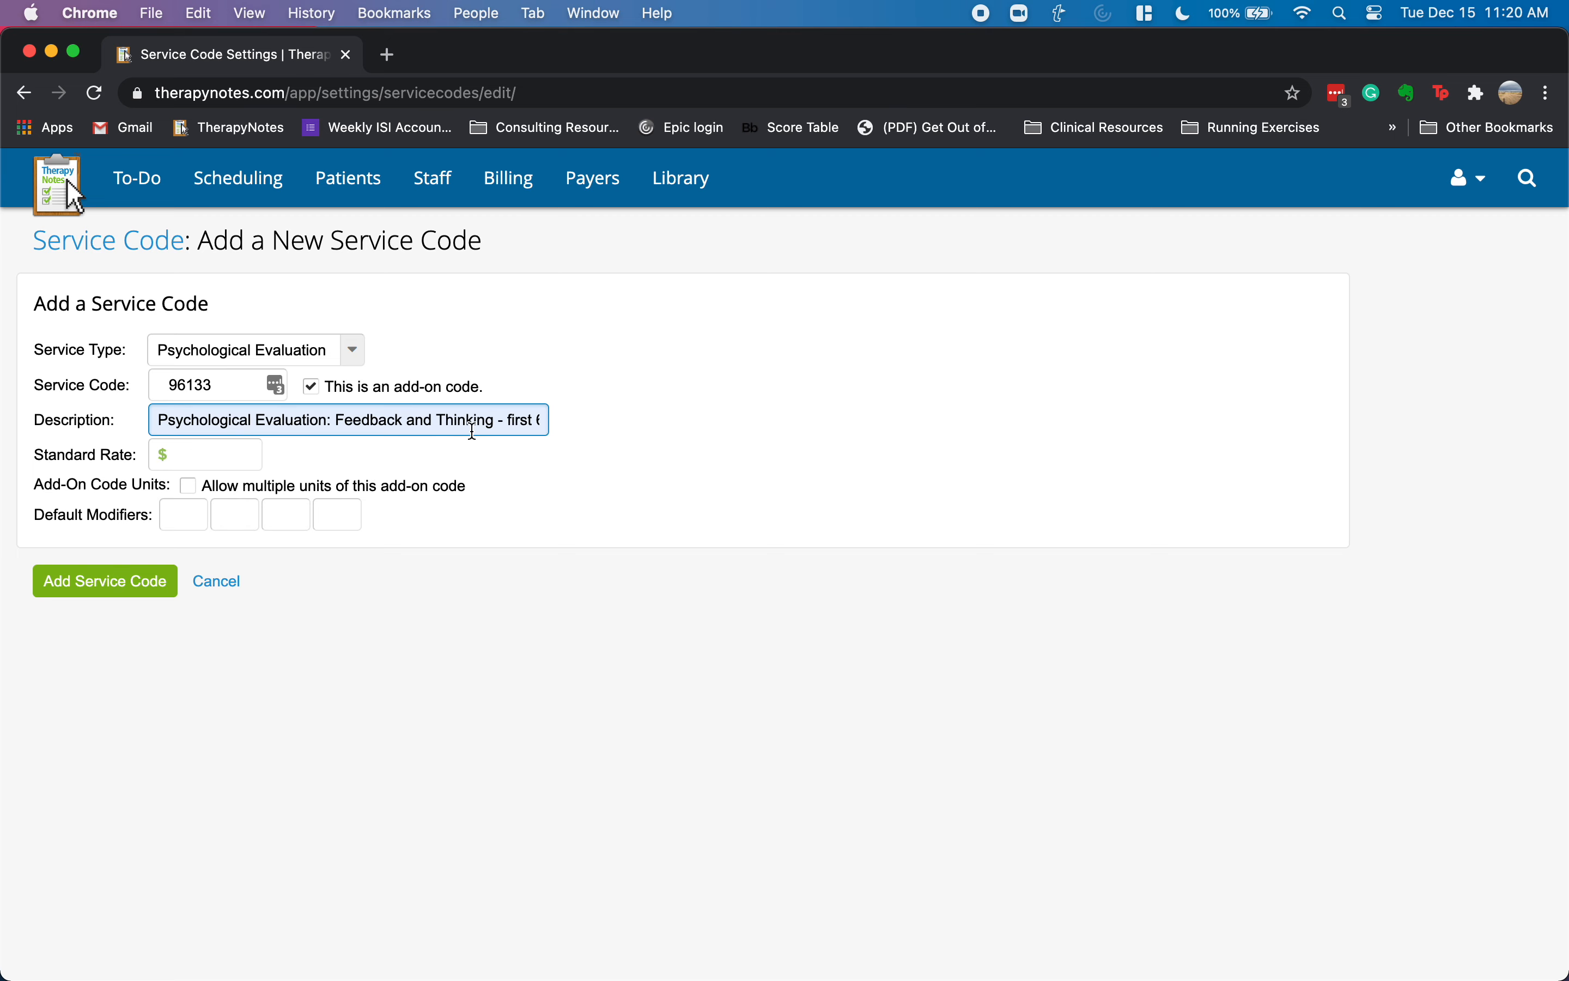
pyautogui.doubleClick(515, 419)
pyautogui.write('additi')
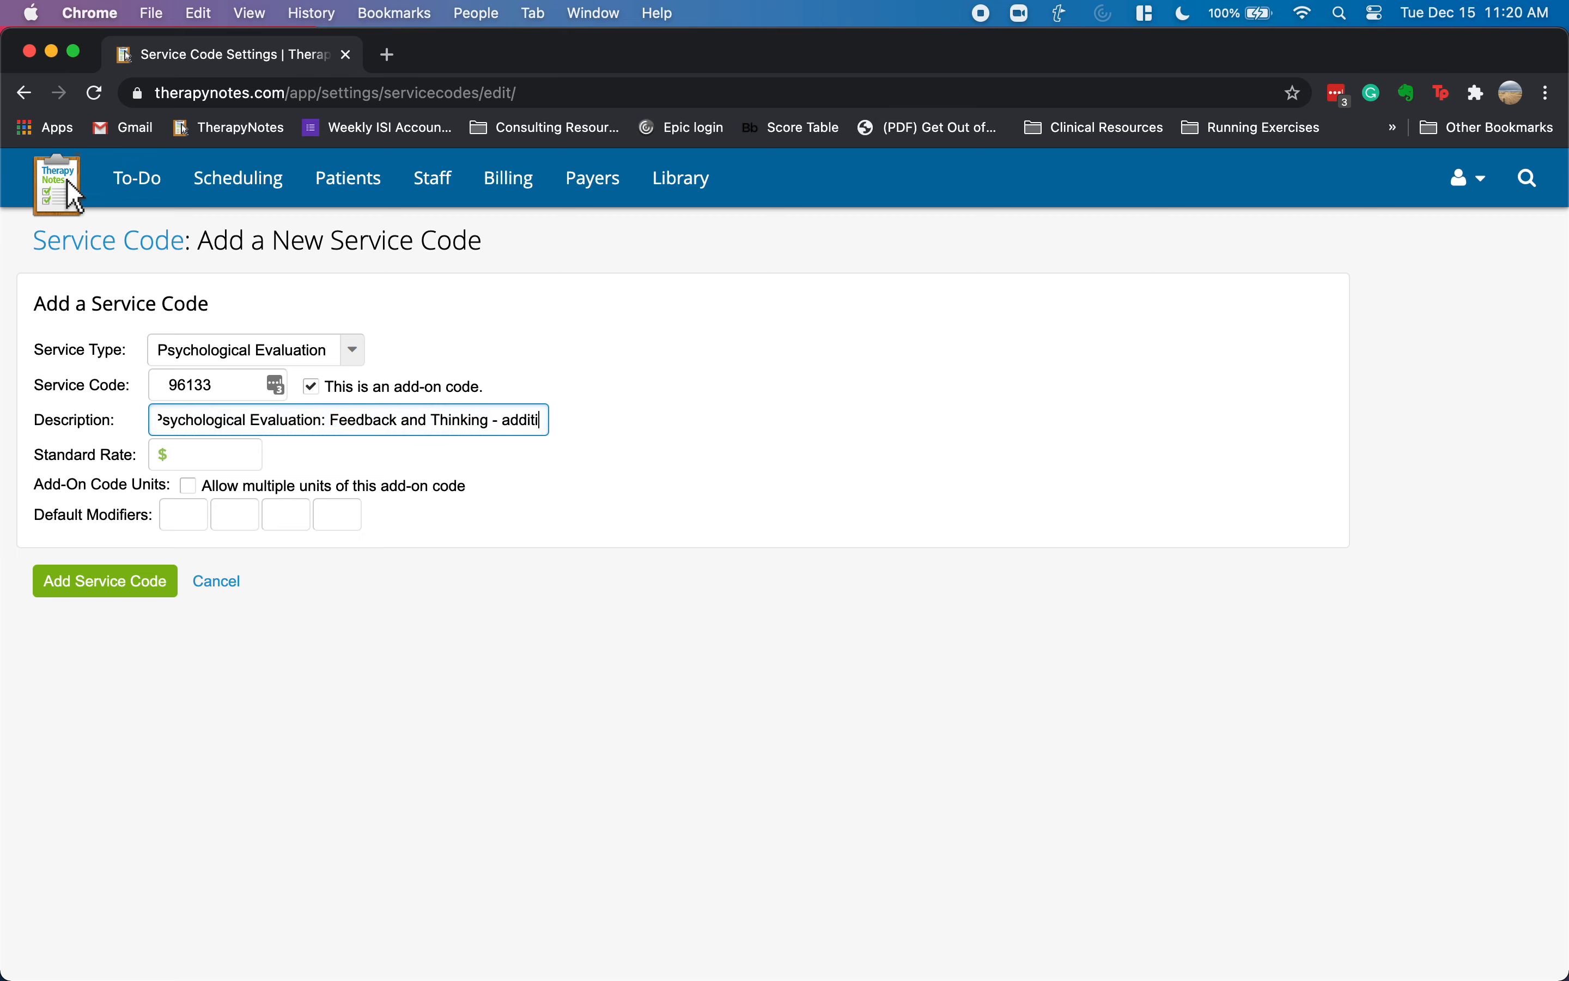
pyautogui.write('onal')
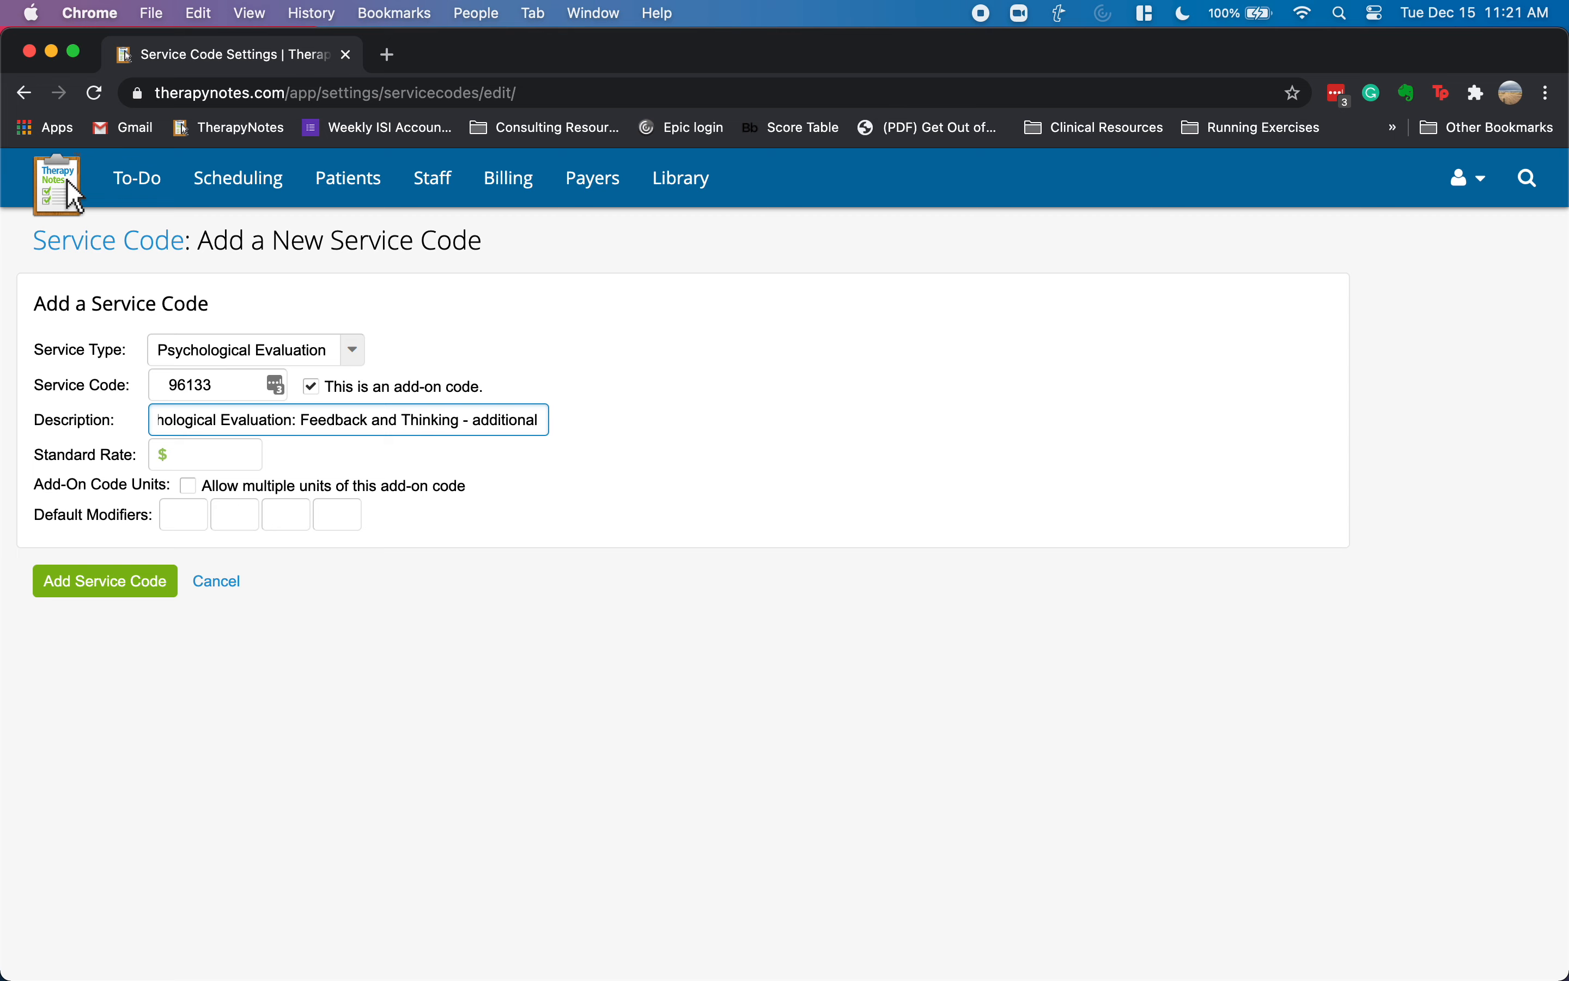
# - Set the +96133 standard rate to $200.00, save it, and view the service code list
pyautogui.click(223, 455)
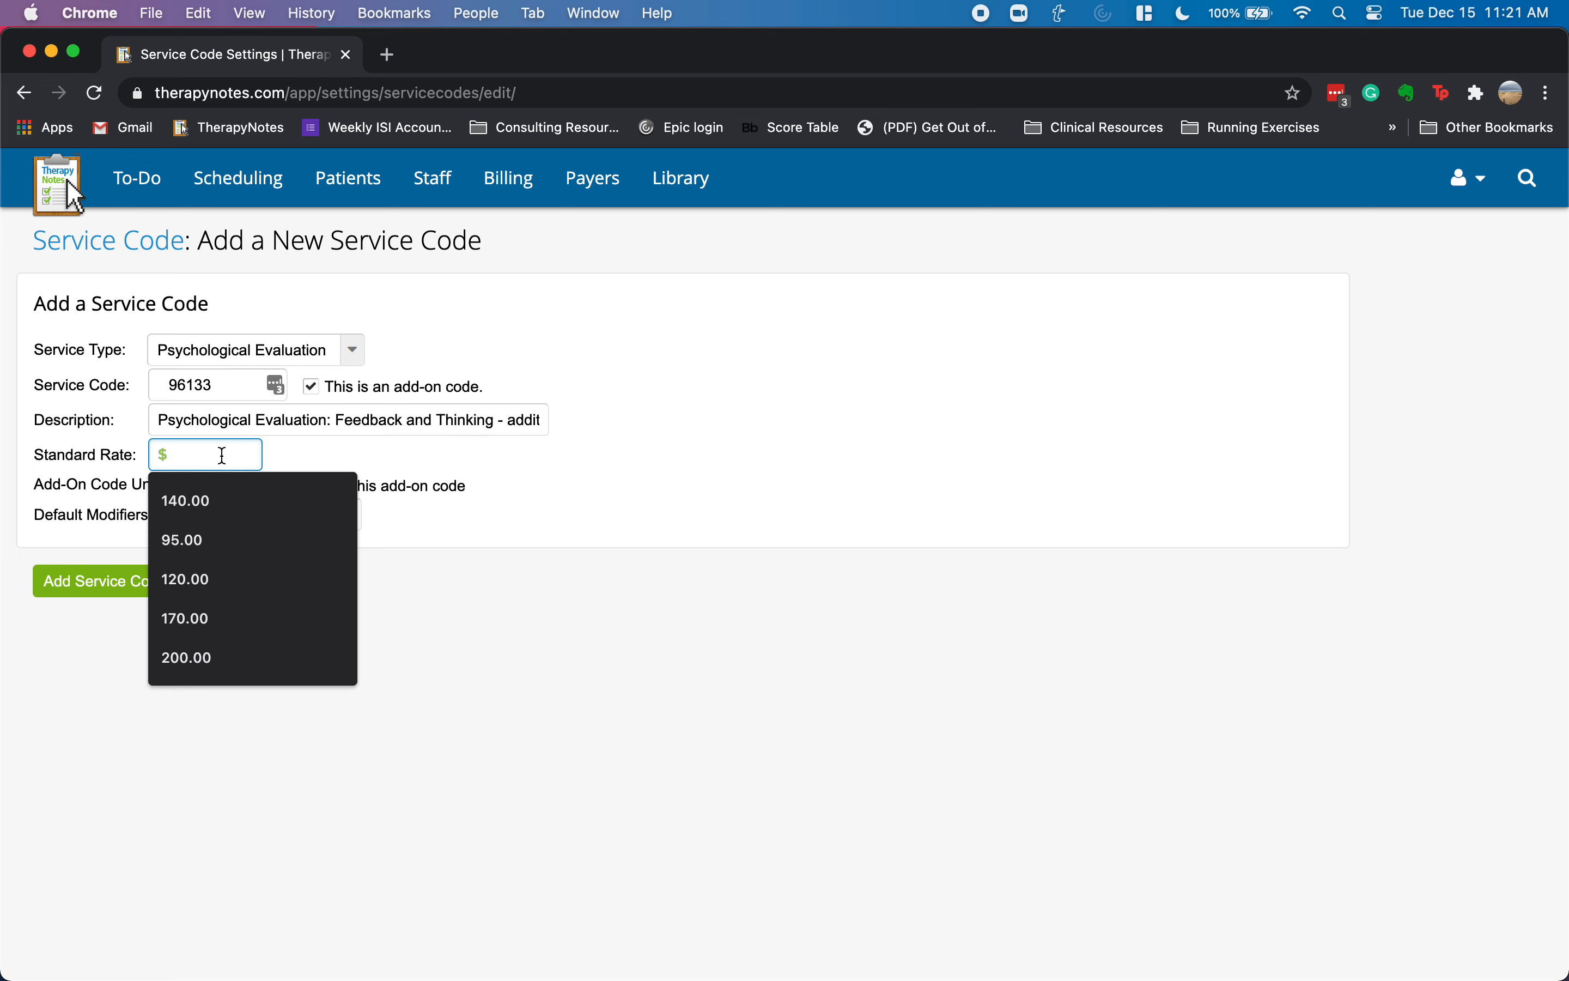
pyautogui.write('200')
pyautogui.press('Down')
pyautogui.press('Return')
pyautogui.press('Tab')
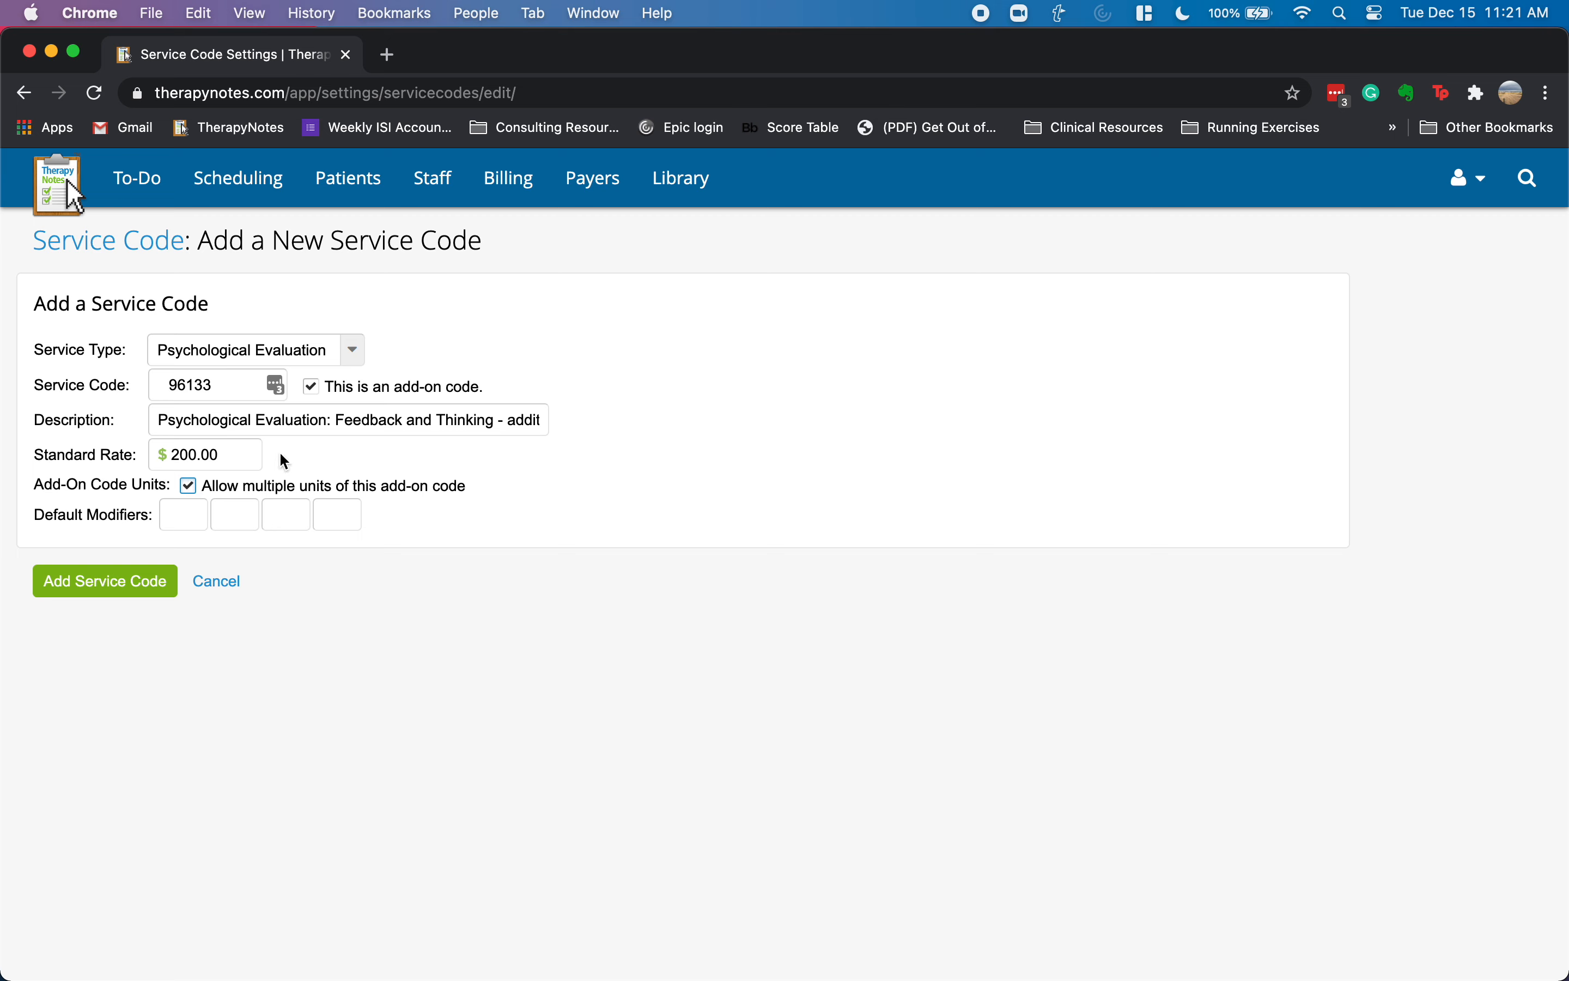
pyautogui.click(85, 582)
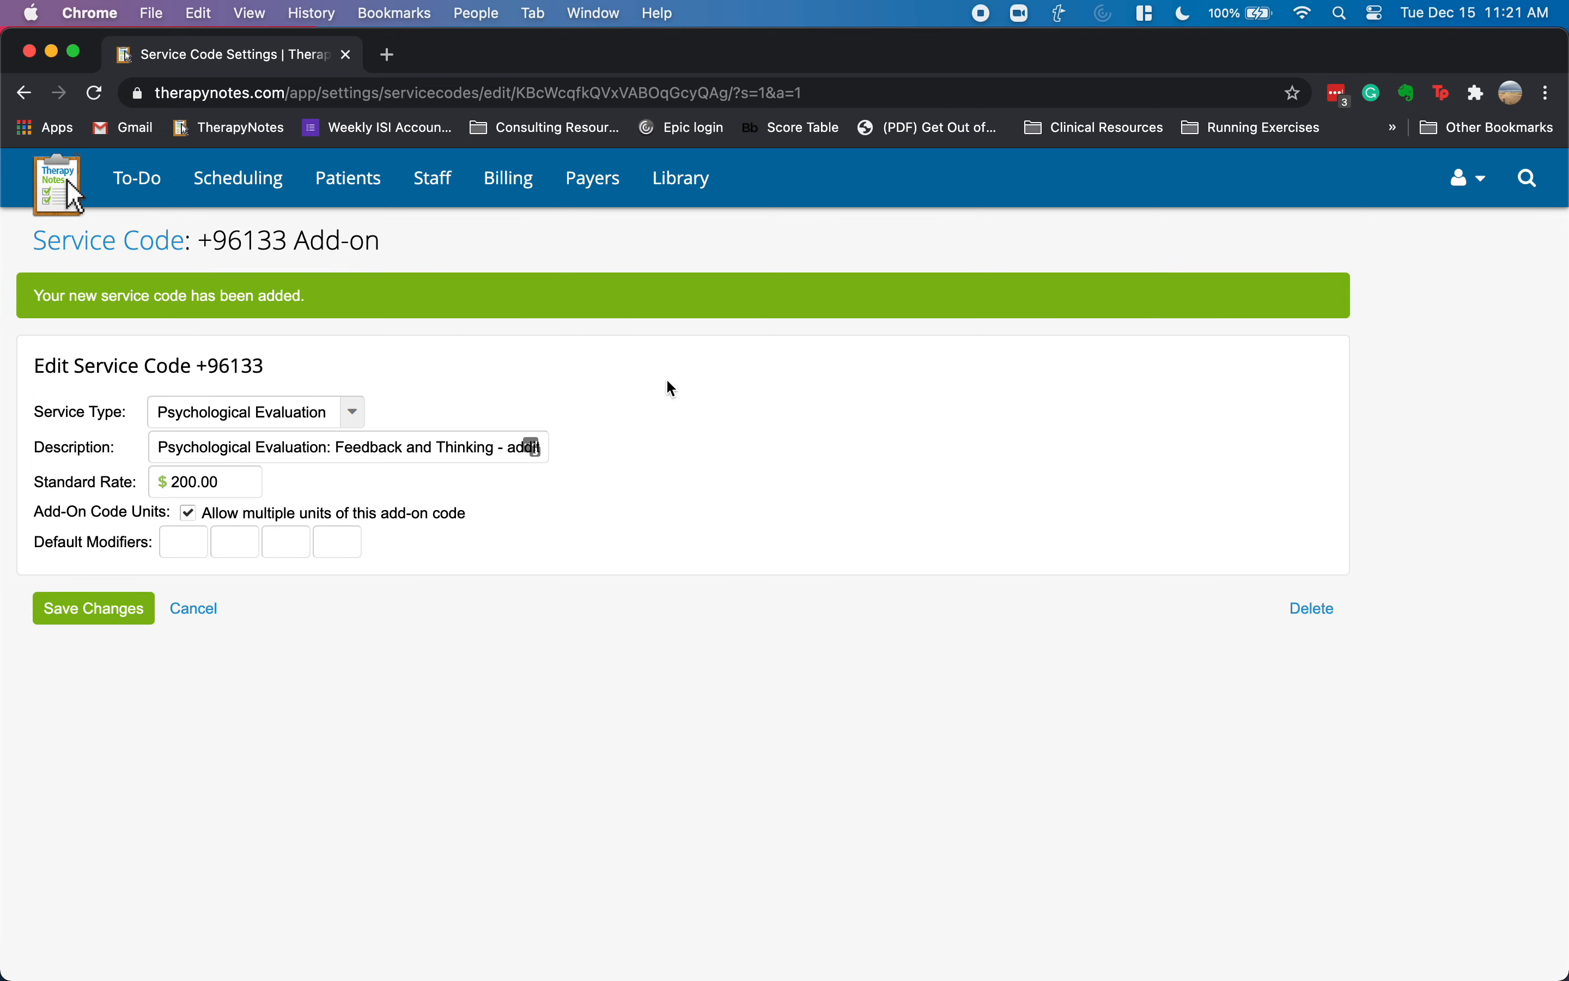
pyautogui.click(133, 238)
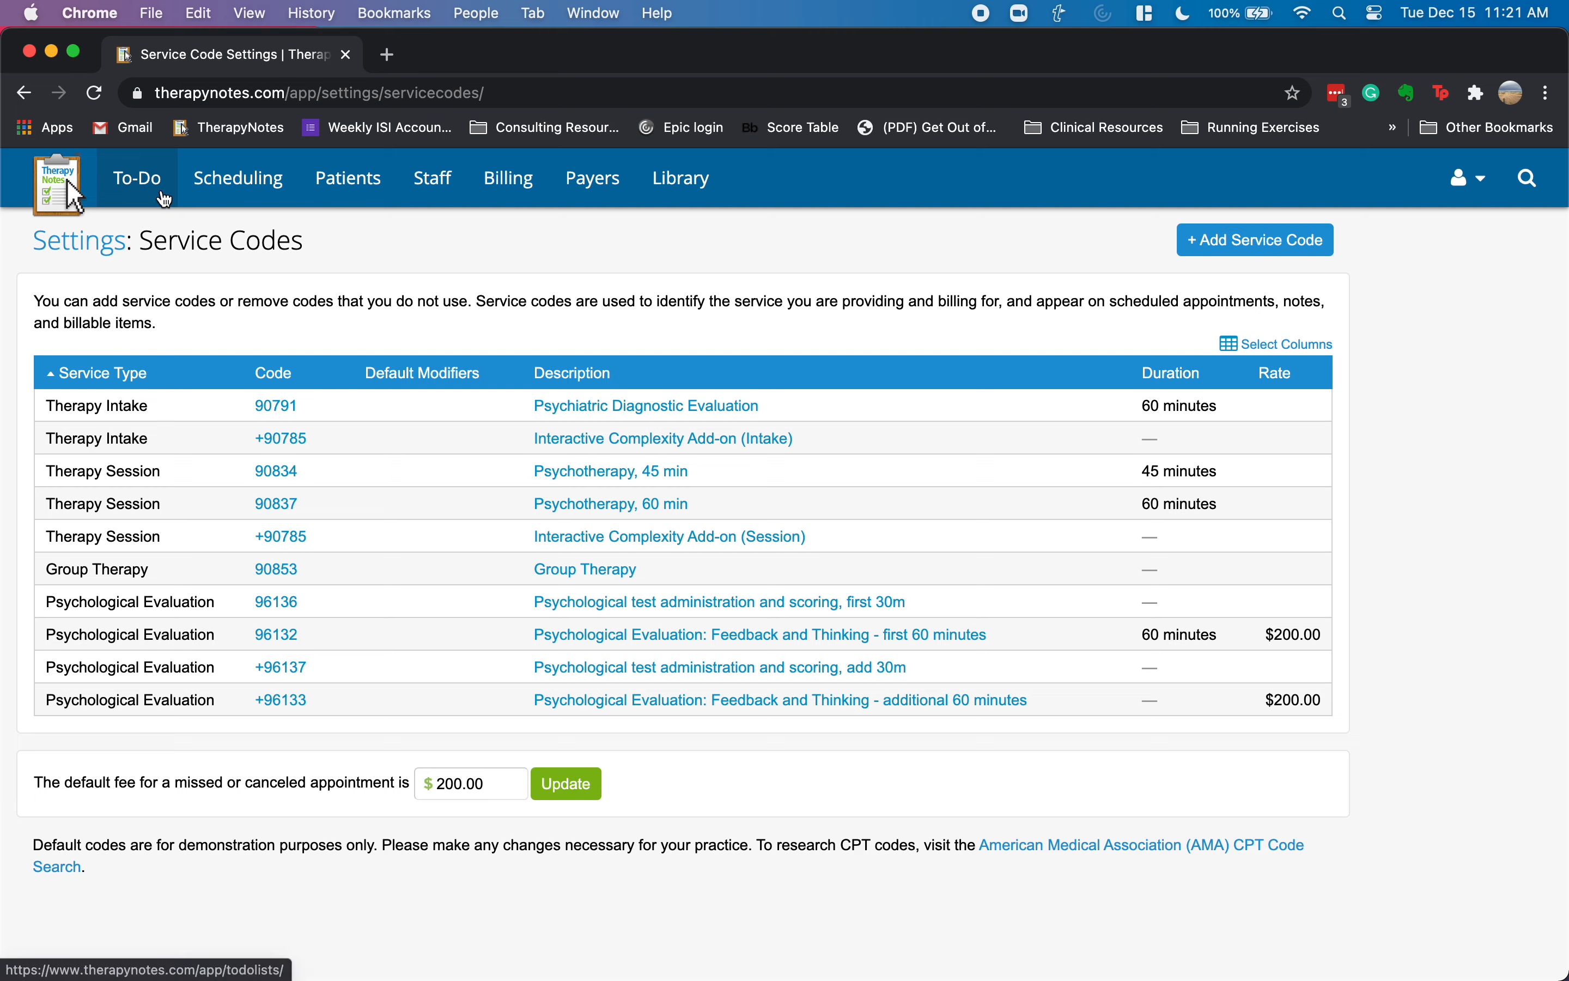
# - Open the appointment calendar from the To-Do list and show the week of December 14, 2020
pyautogui.click(137, 178)
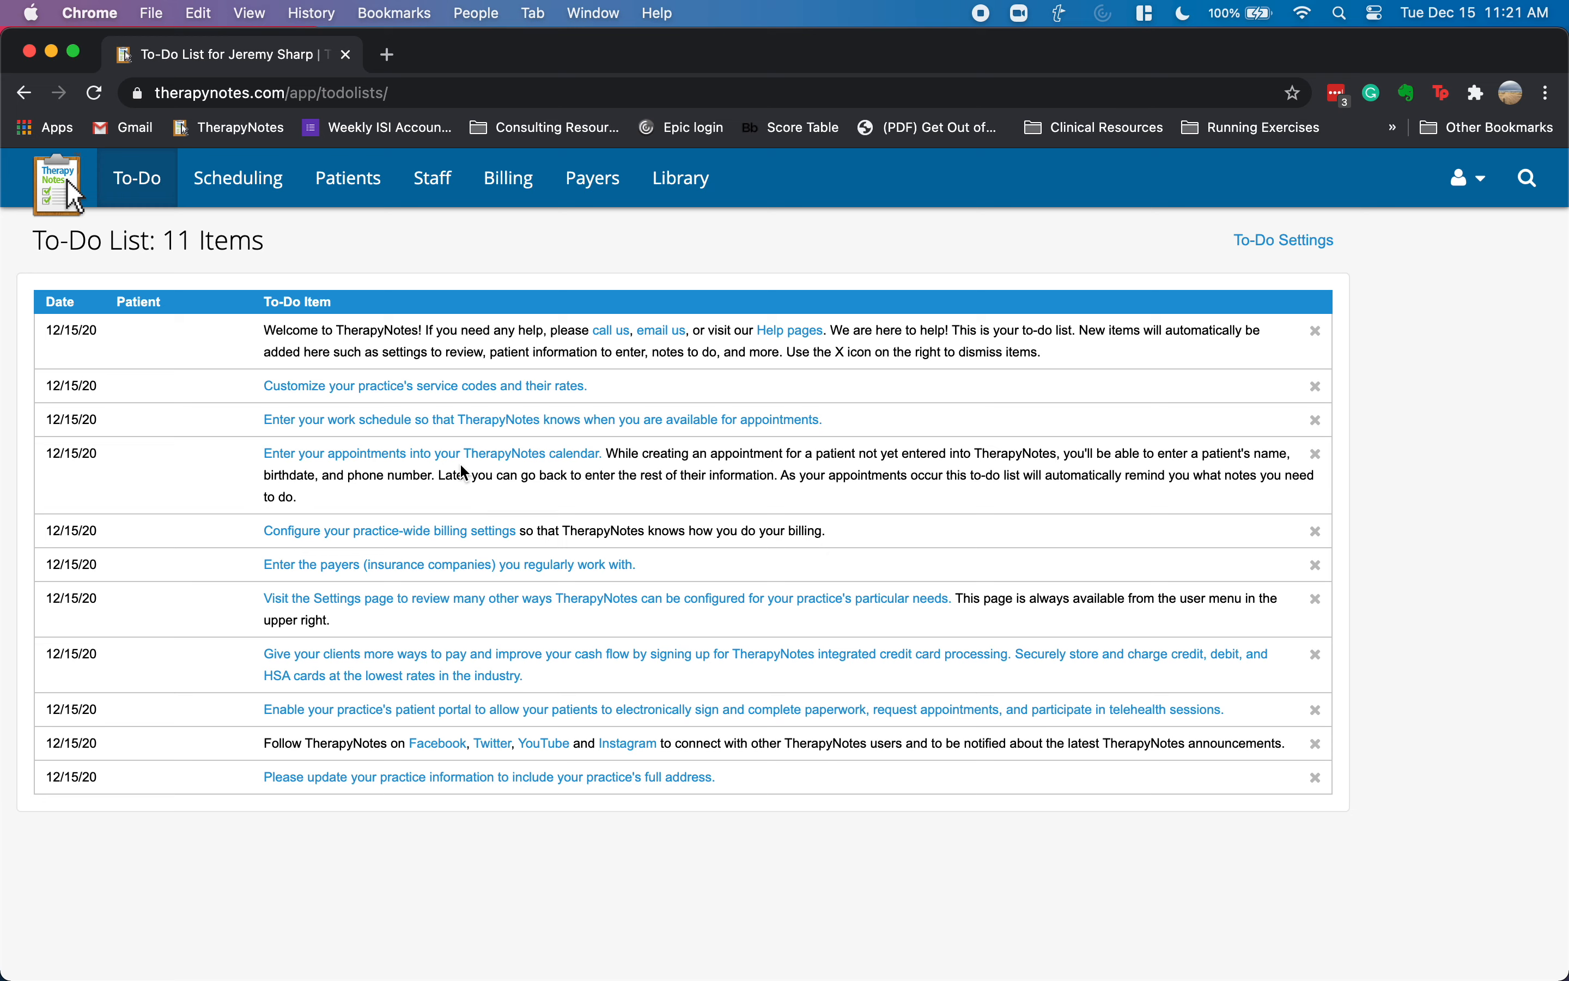
pyautogui.click(385, 463)
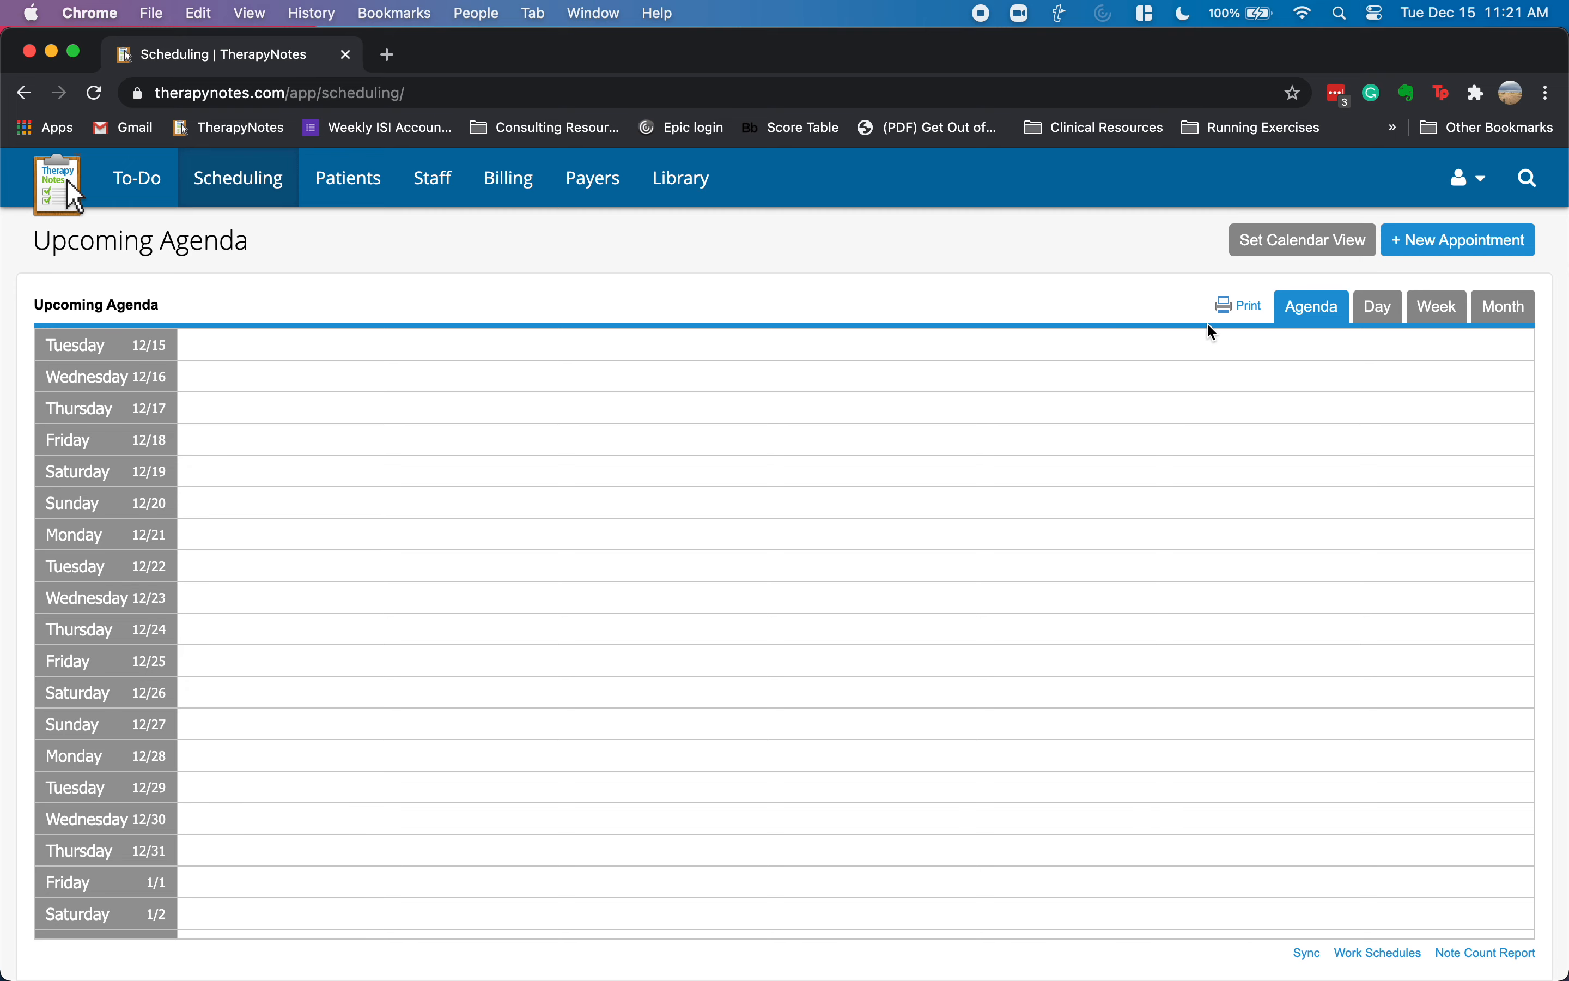
pyautogui.click(1383, 317)
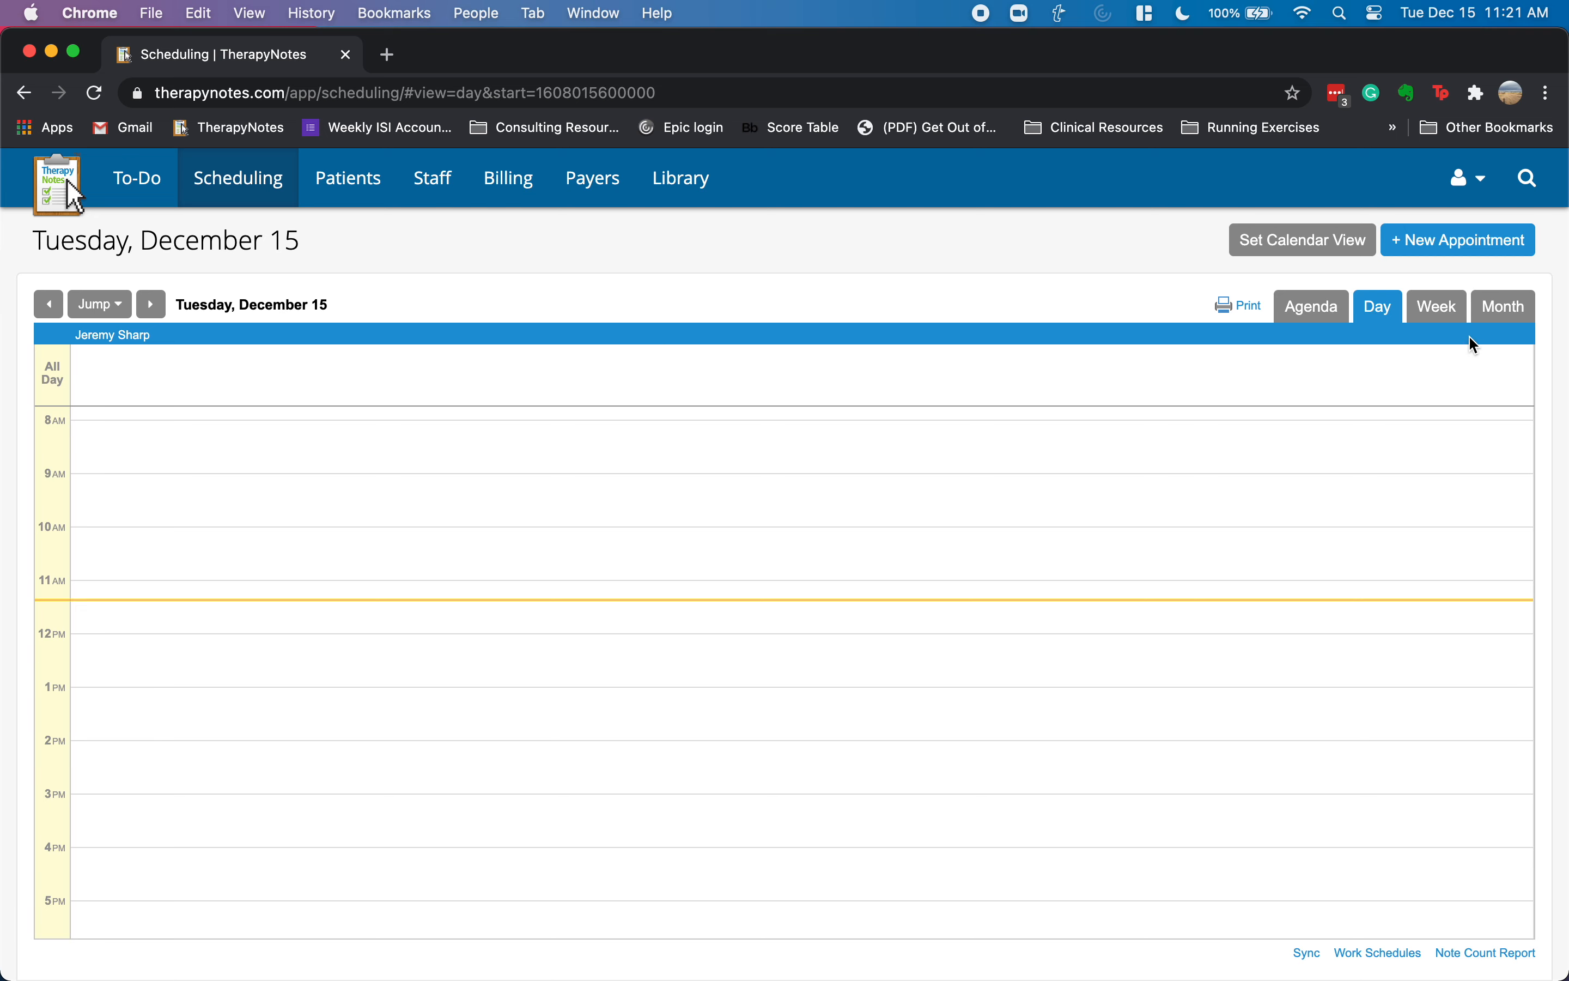
pyautogui.click(1437, 307)
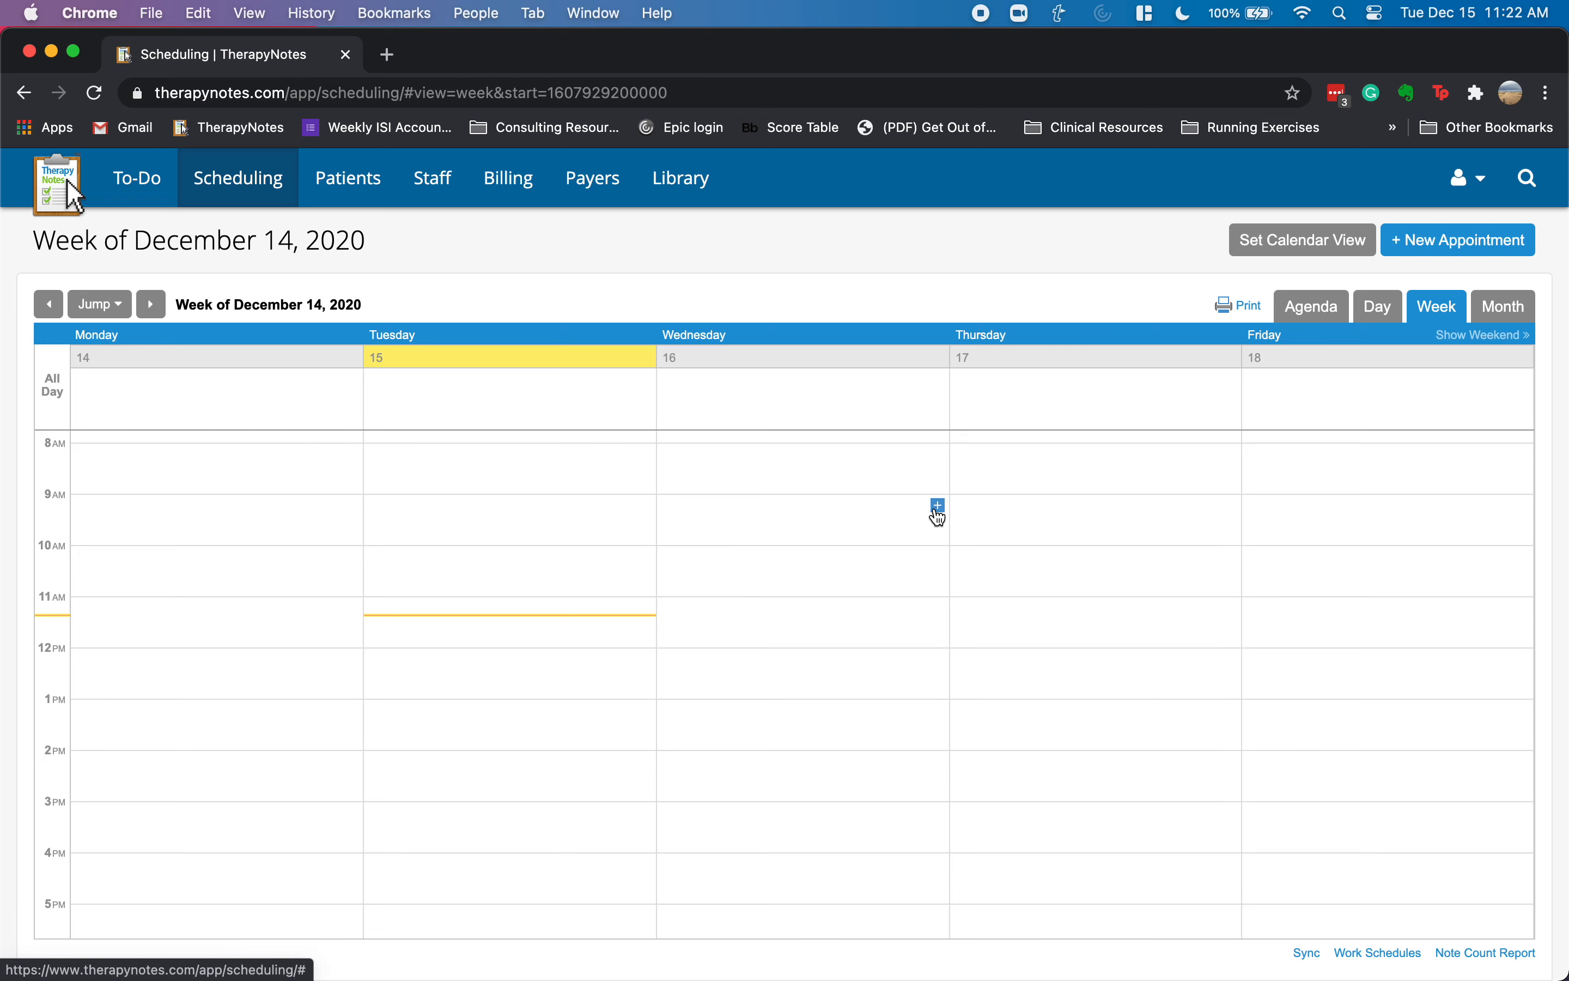
# - Draft a Wednesday 12/16 9:00AM Psychological Evaluation for the patient at Main Office with code 96136
pyautogui.click(940, 513)
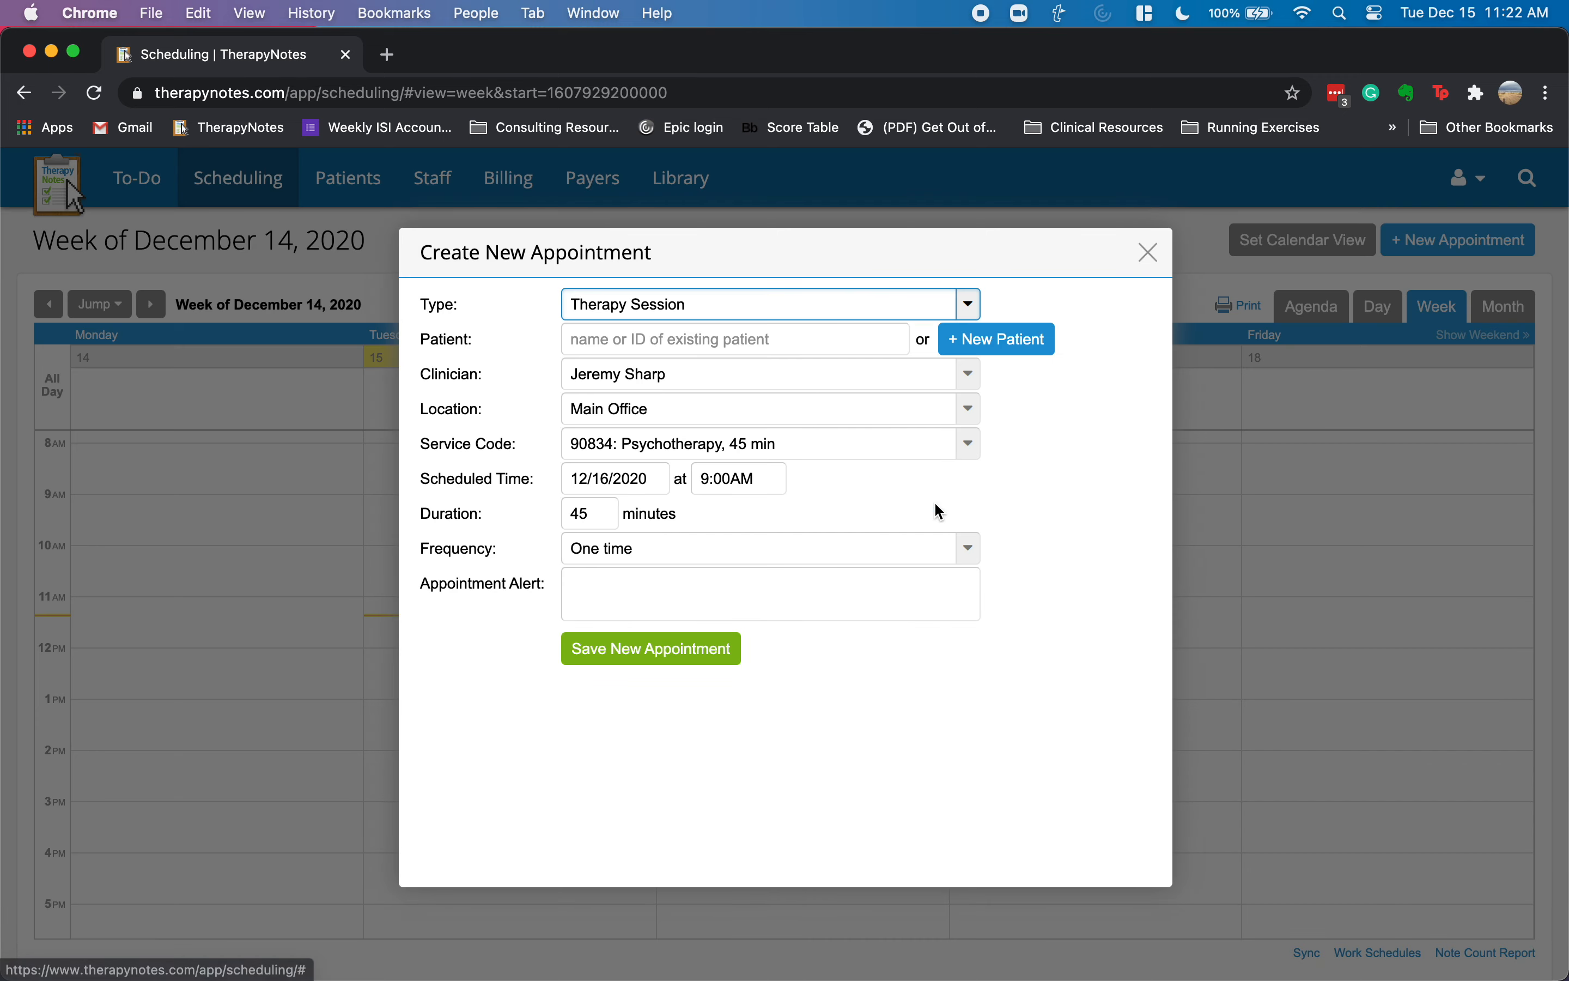
pyautogui.click(692, 311)
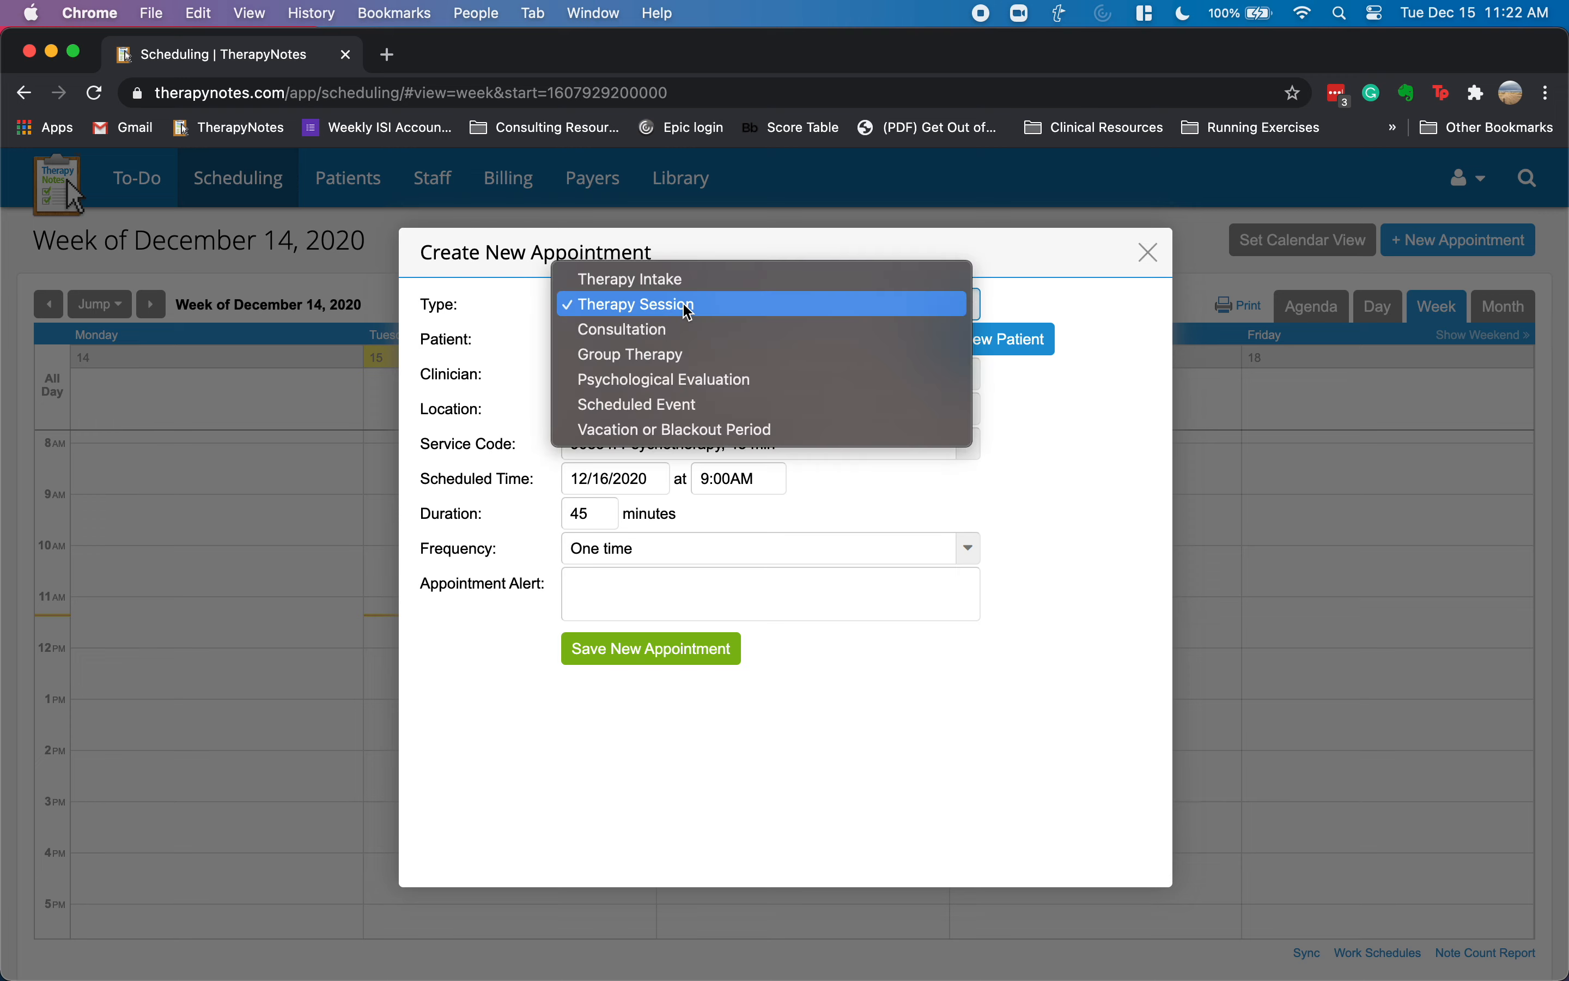
pyautogui.click(716, 389)
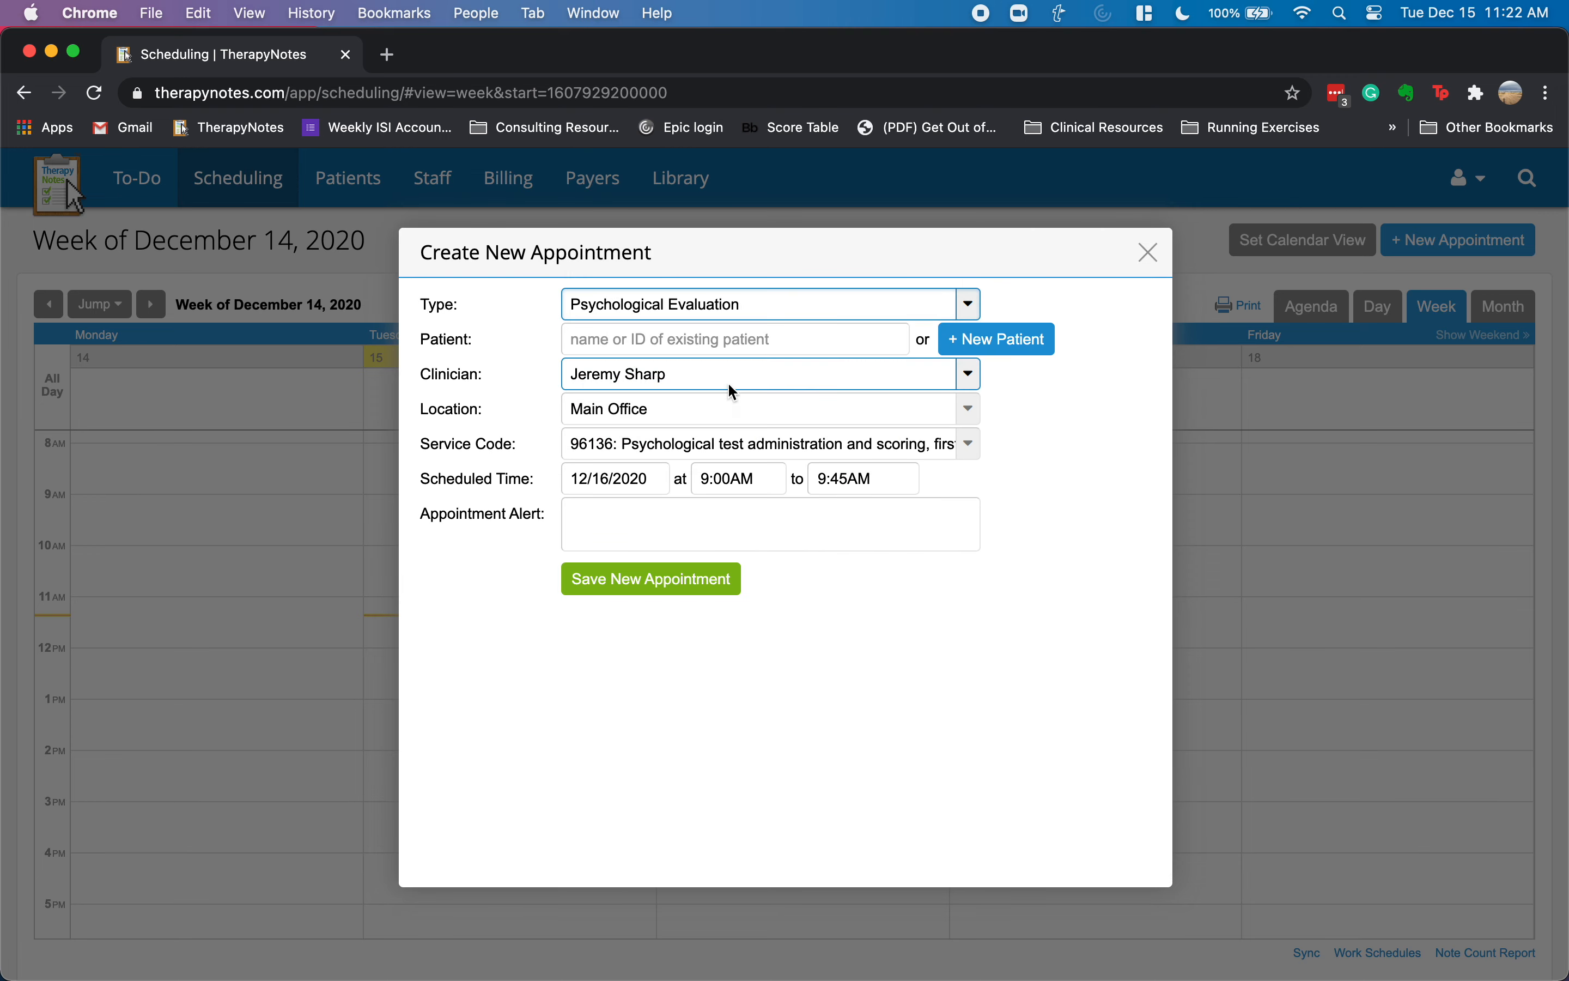
pyautogui.click(747, 340)
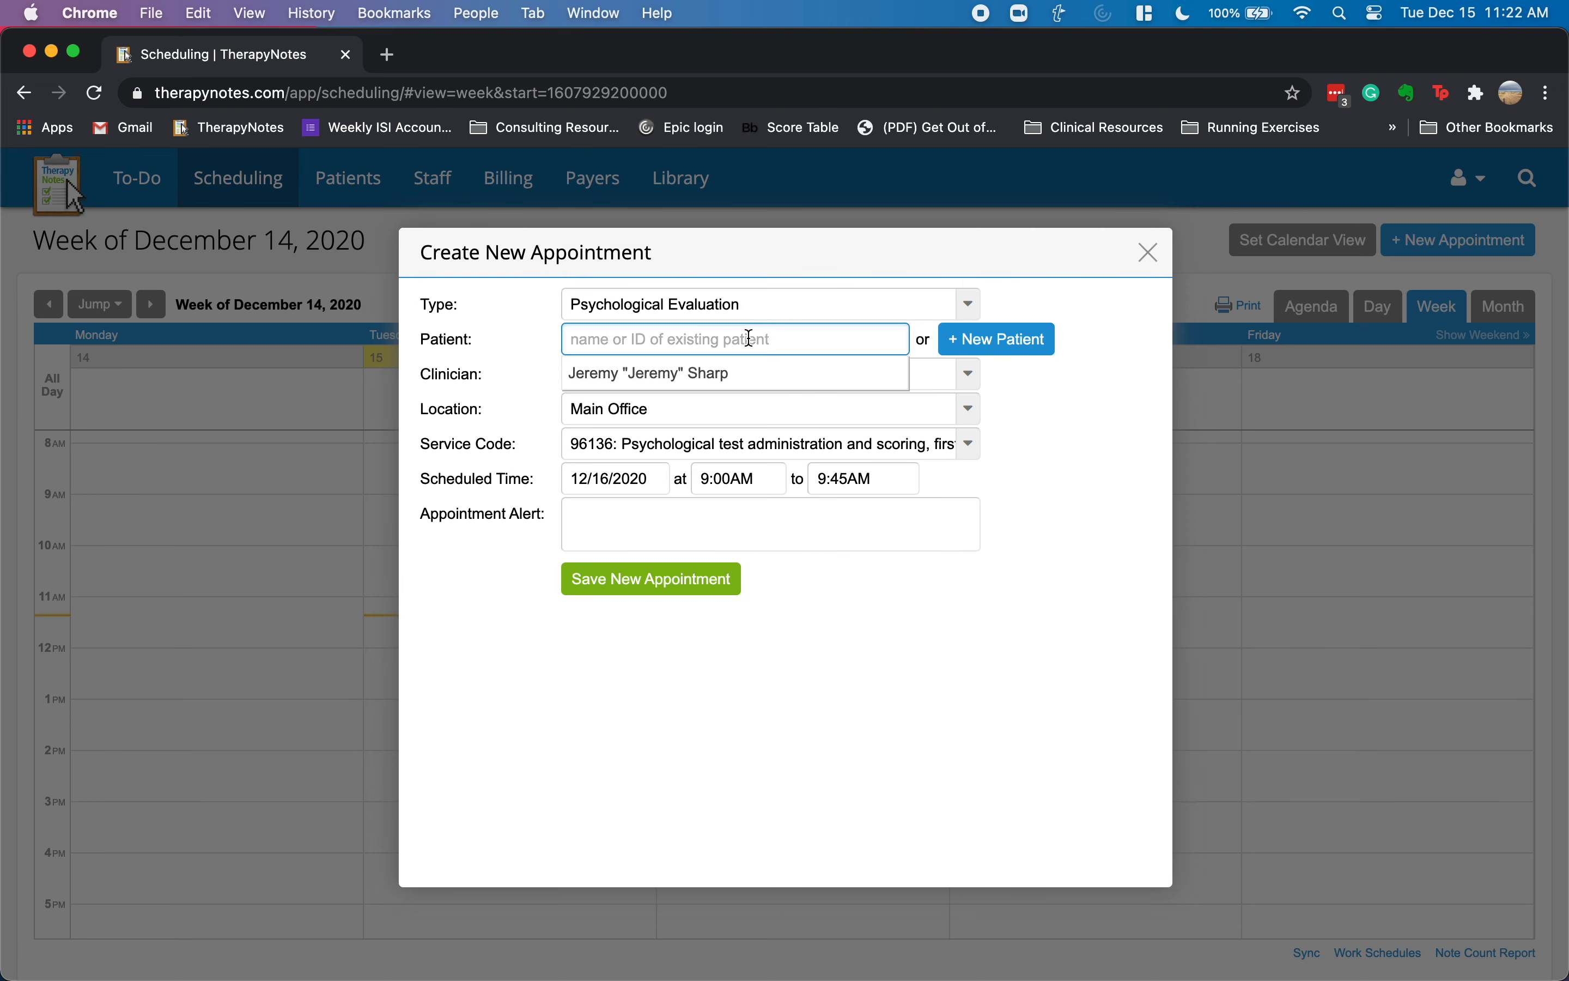
pyautogui.click(669, 376)
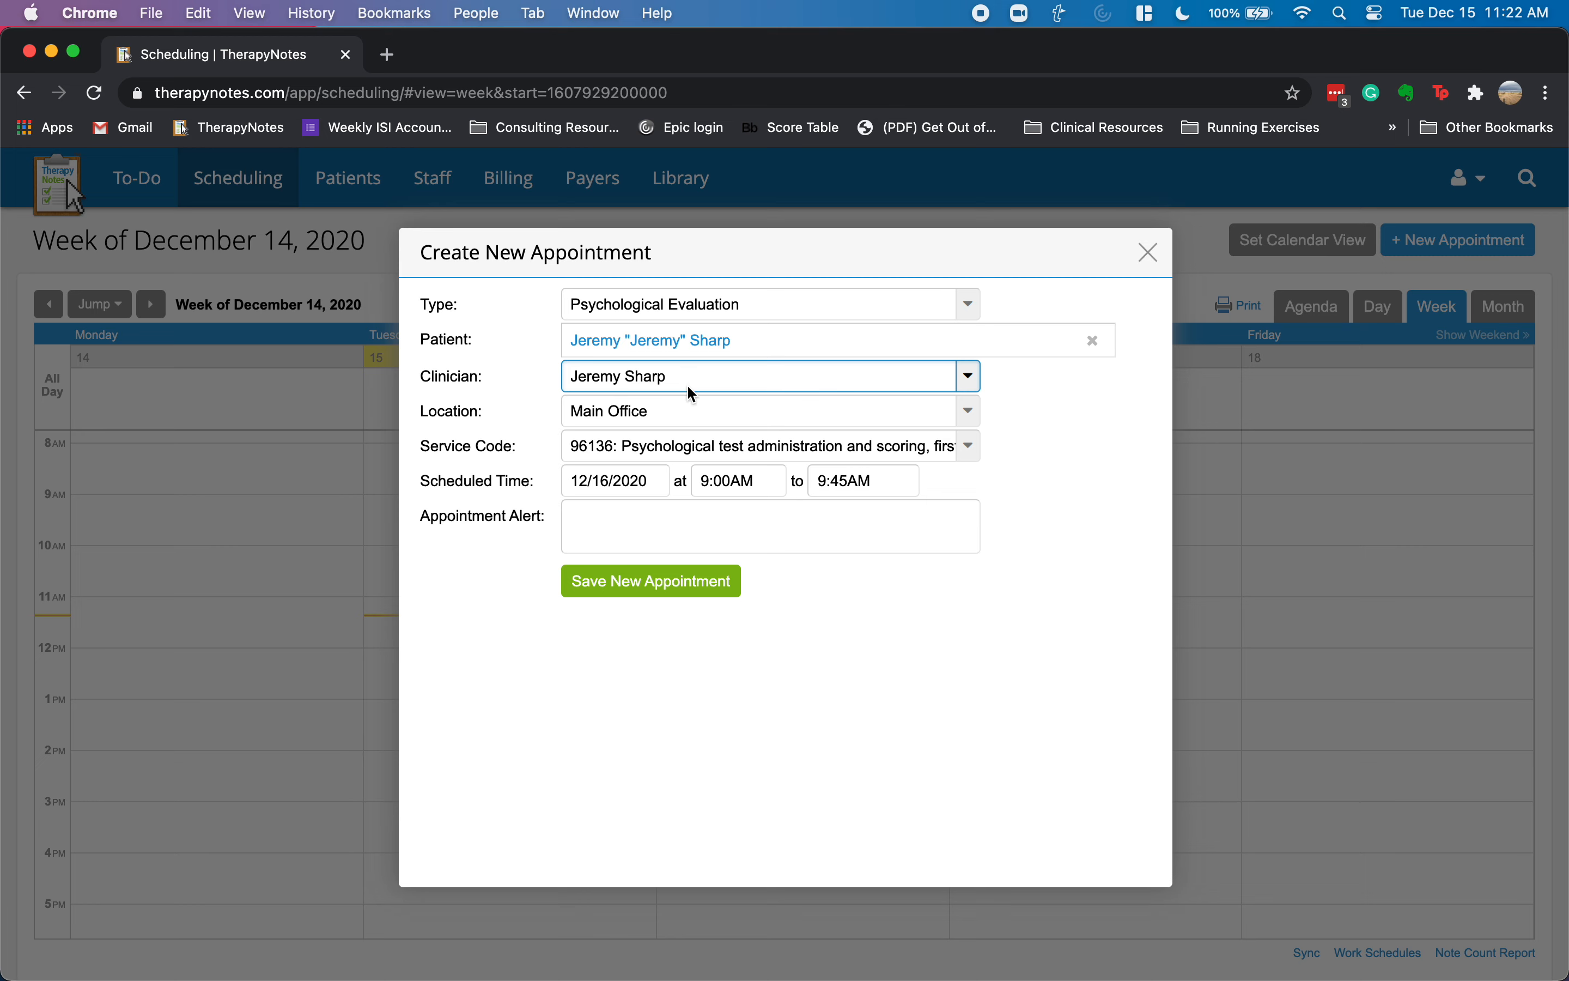
pyautogui.click(653, 416)
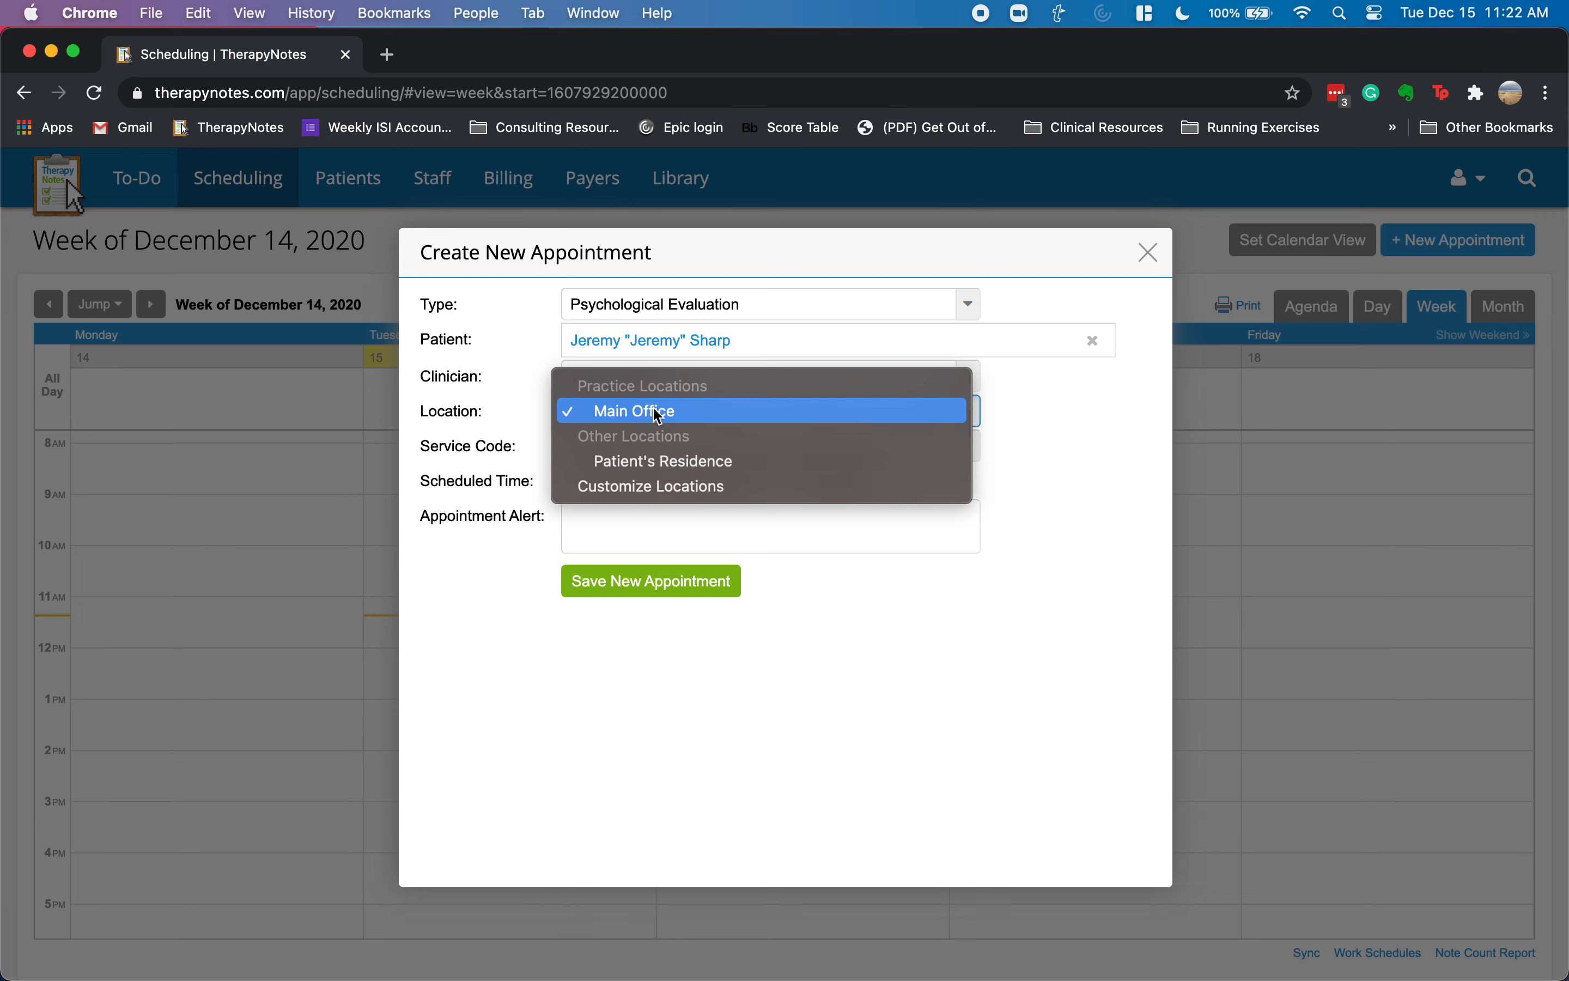
pyautogui.click(705, 416)
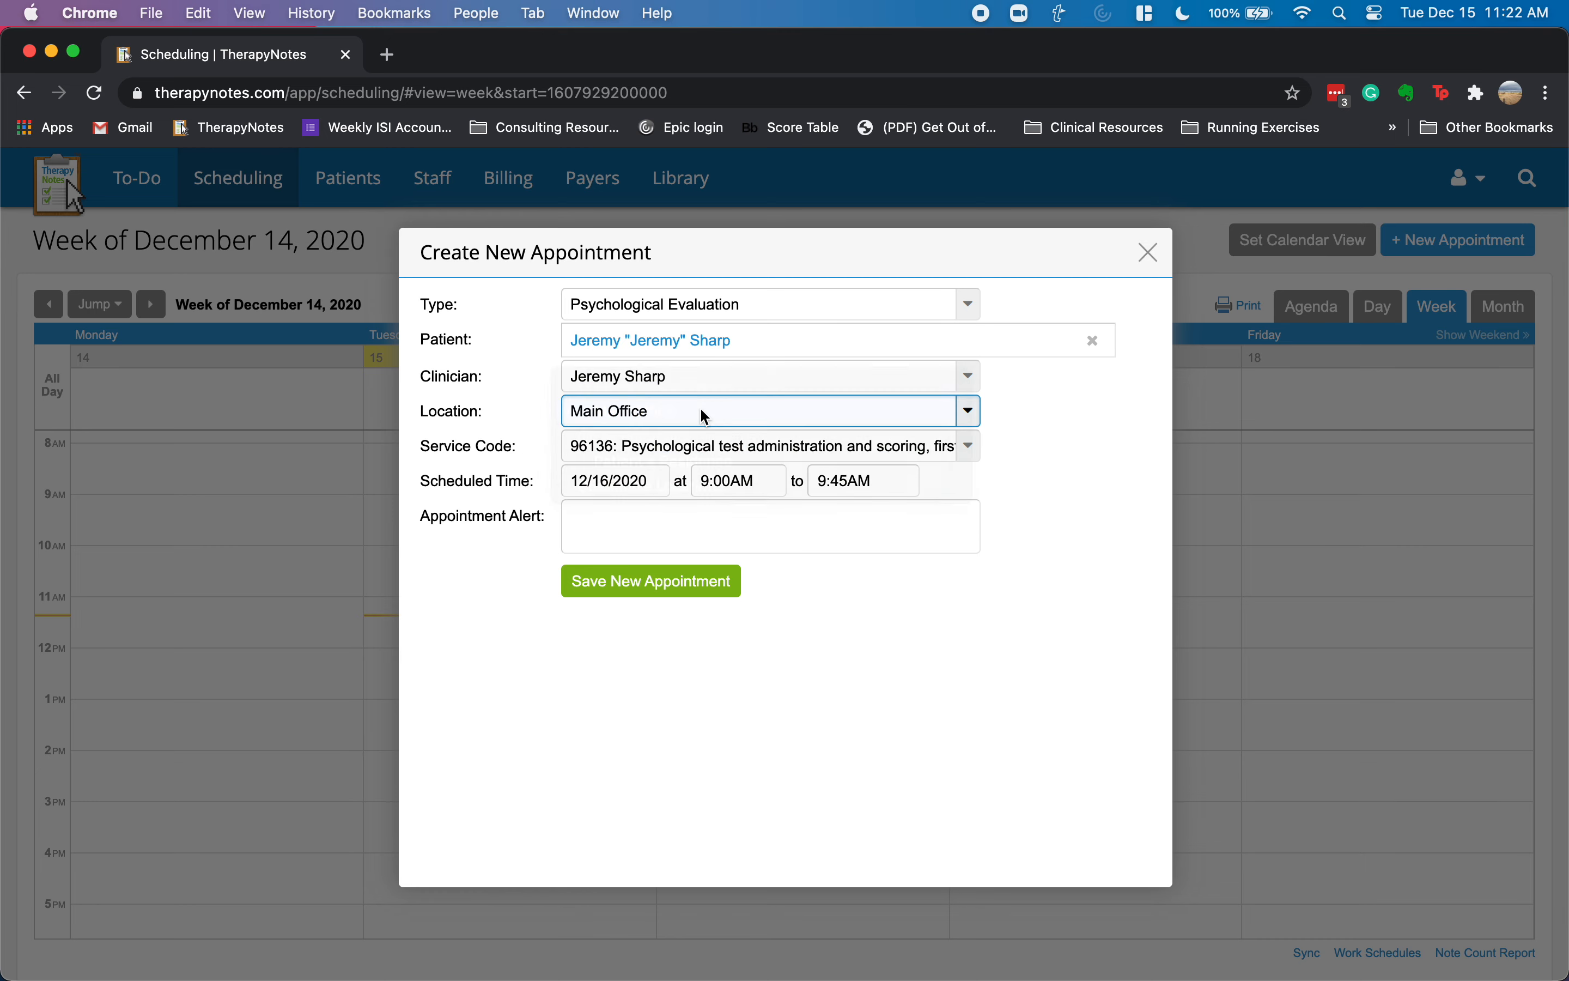
pyautogui.click(651, 447)
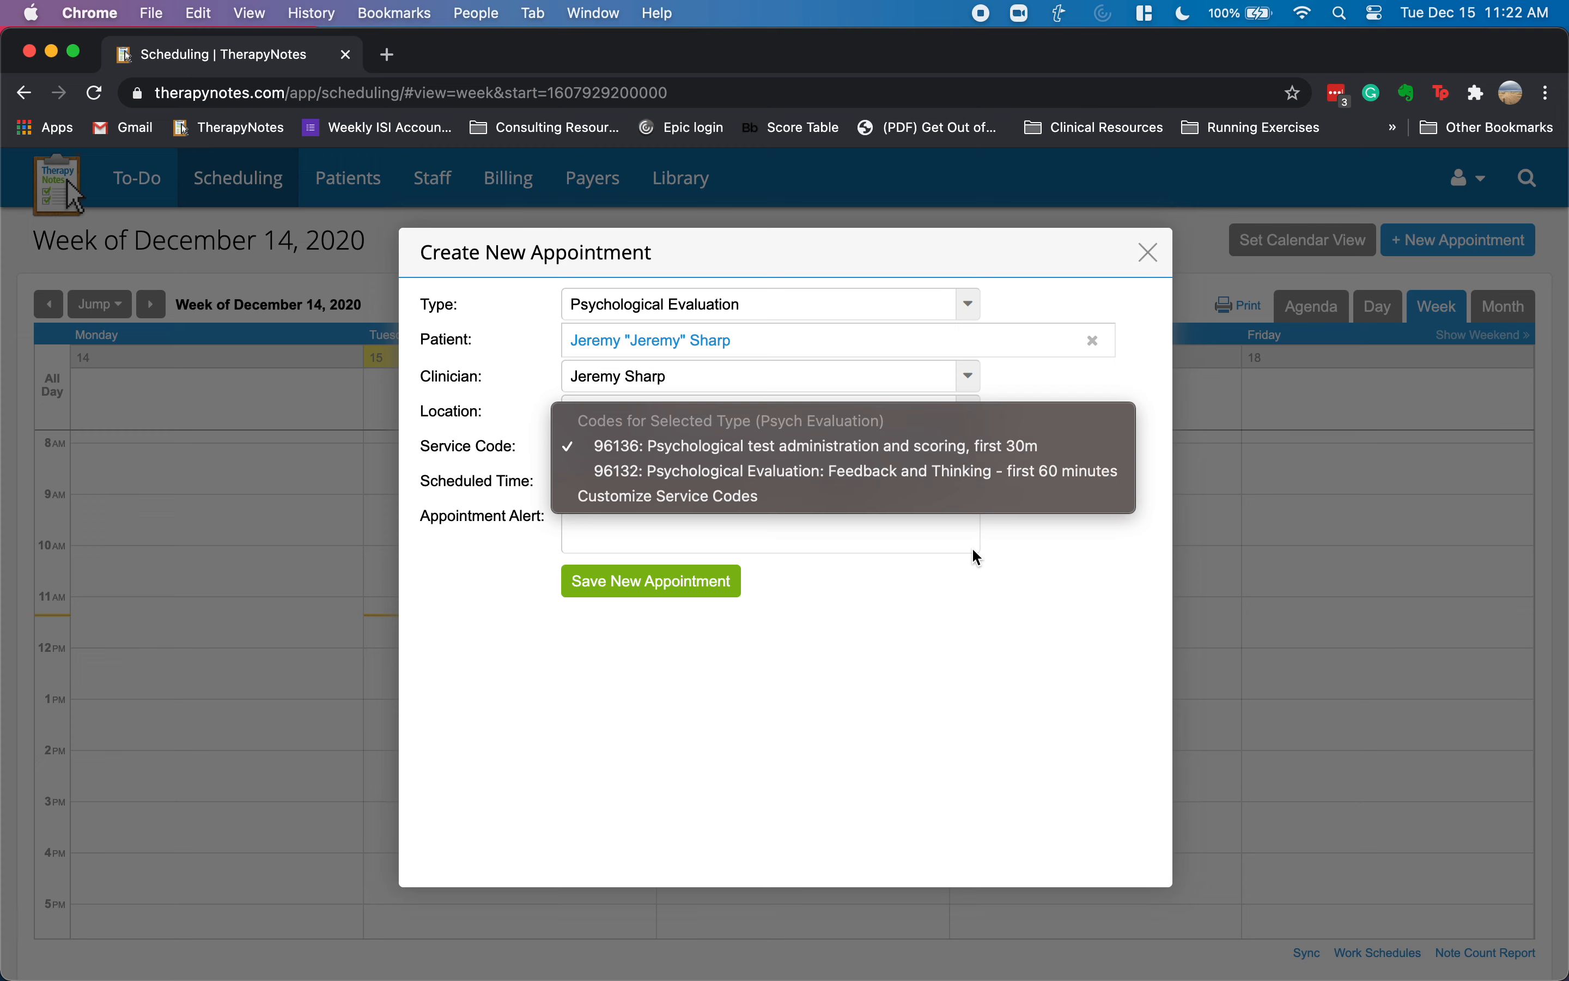
pyautogui.click(914, 582)
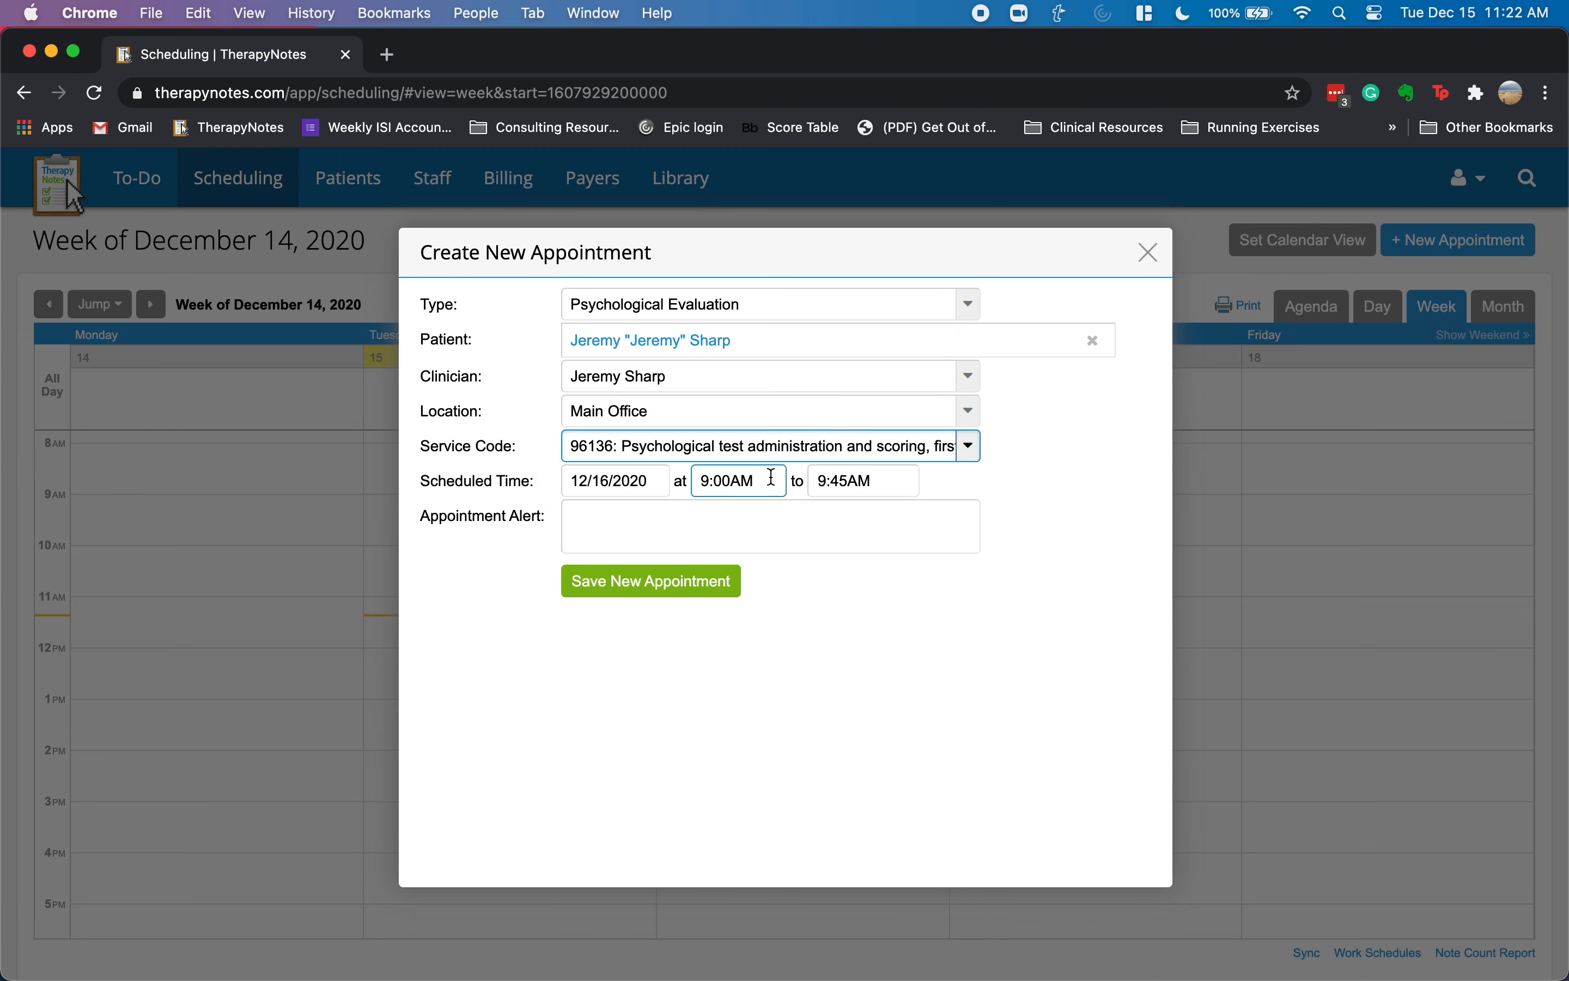
# - Discard the unsaved draft appointment and open the practice Settings
pyautogui.click(1149, 252)
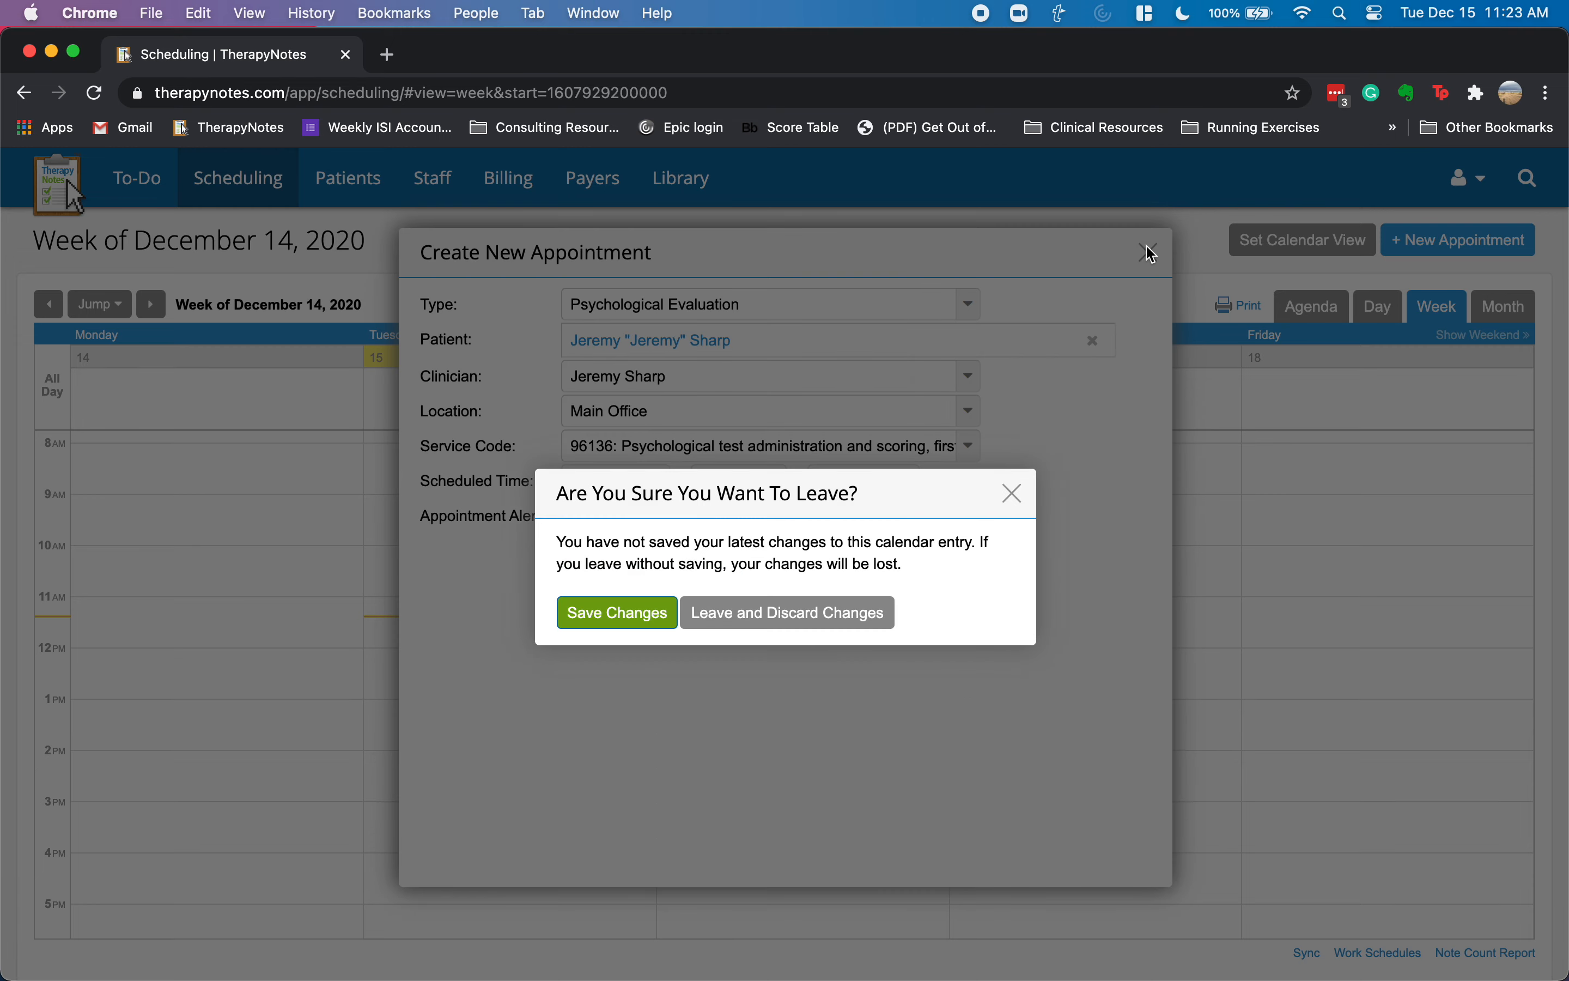
pyautogui.click(810, 622)
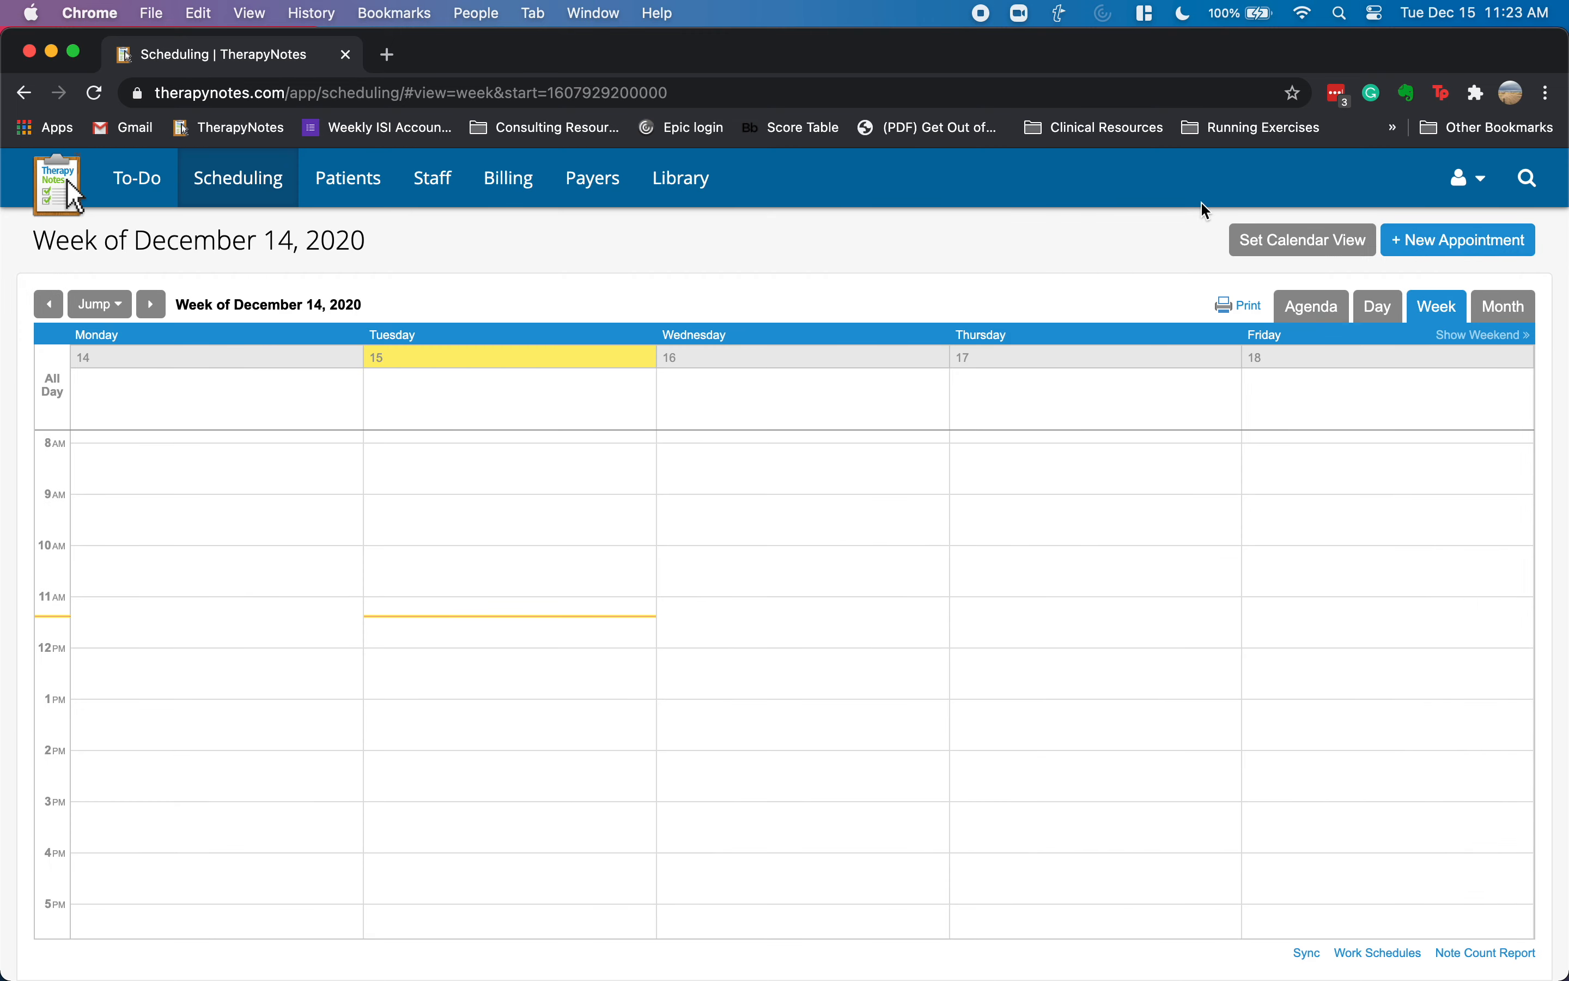
pyautogui.click(1461, 183)
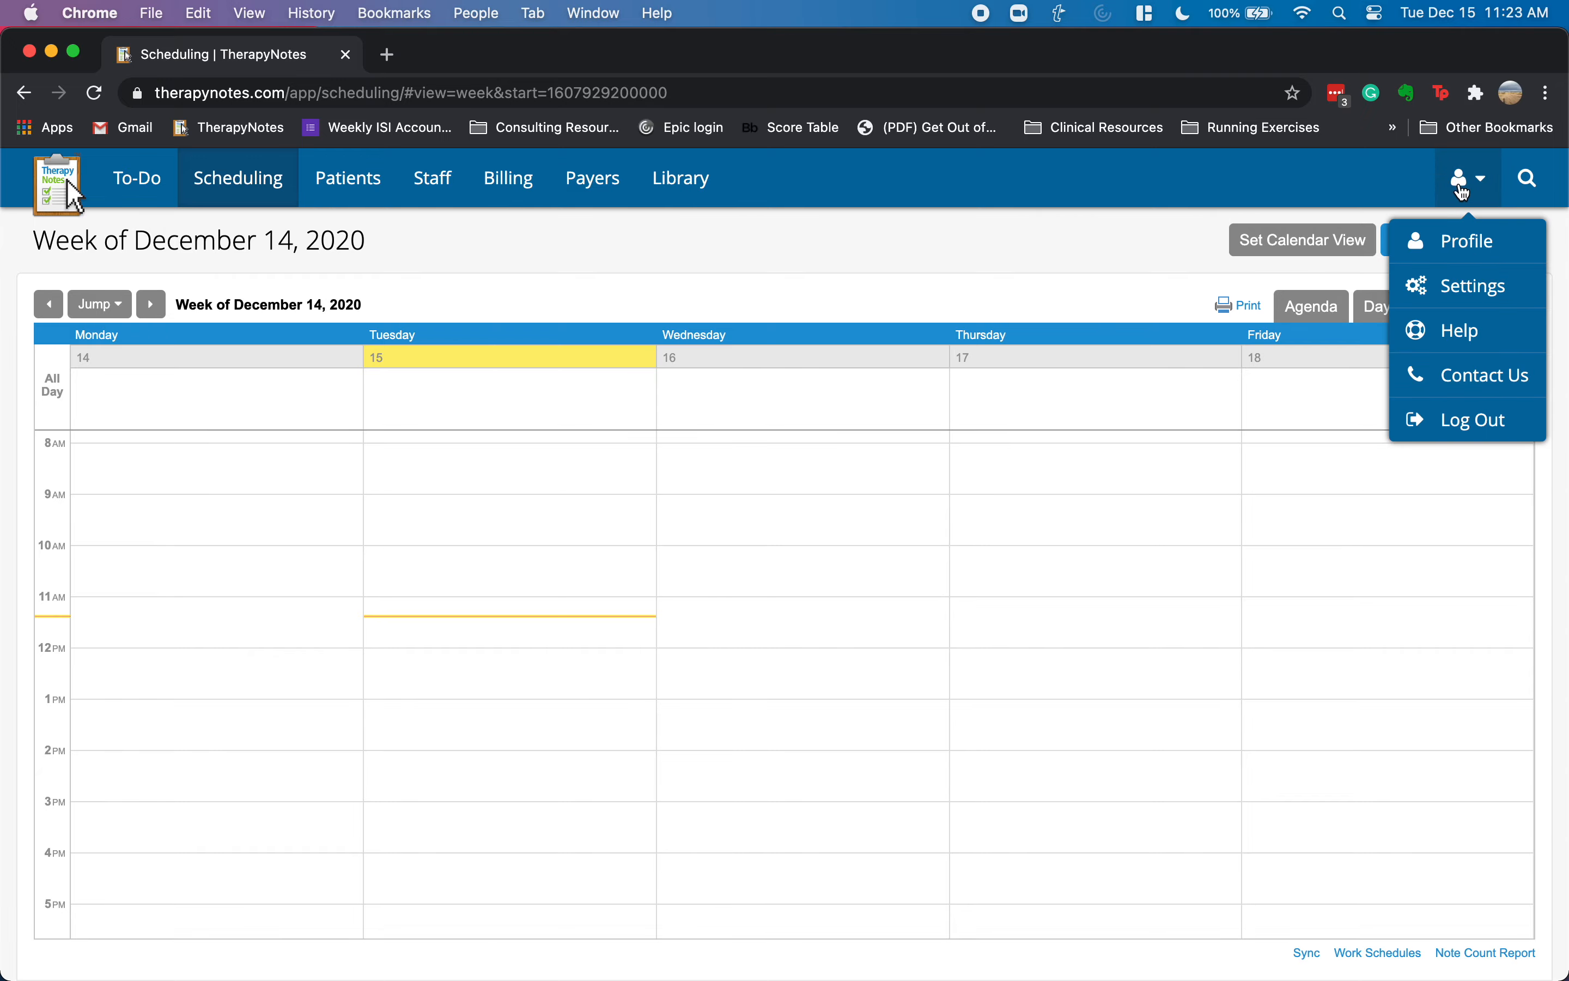
pyautogui.click(1461, 282)
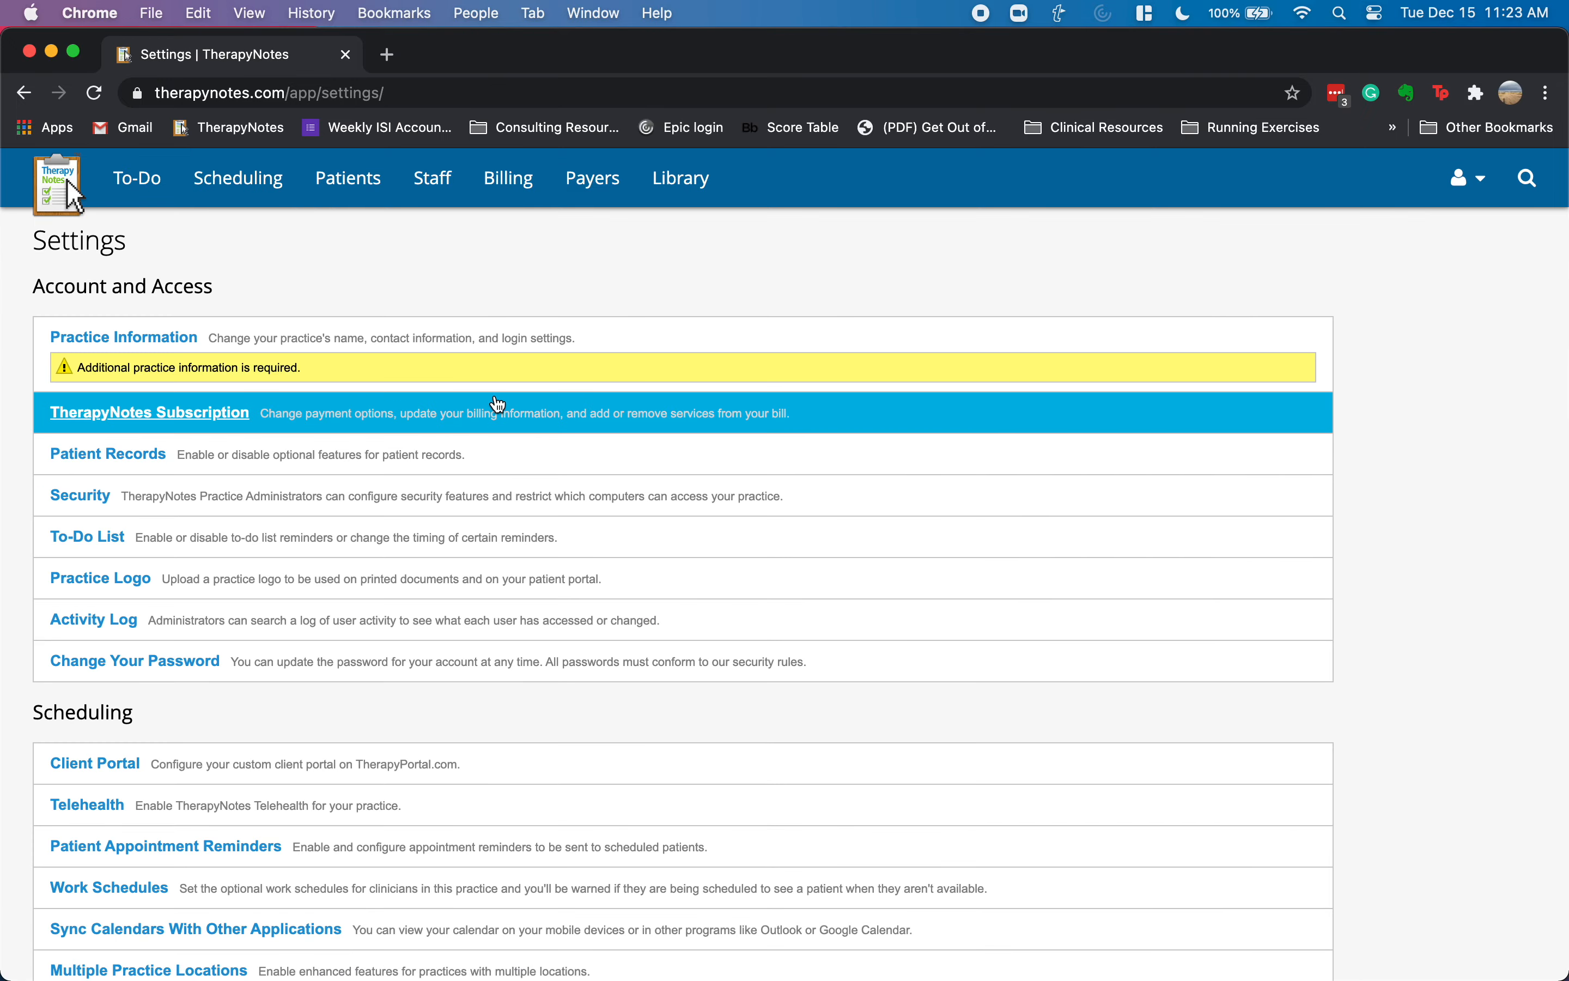
# - Start a new Psychological Evaluation service code 90791 with the Psychological Evaluation Intake description
pyautogui.scroll(-7, 298, 742)
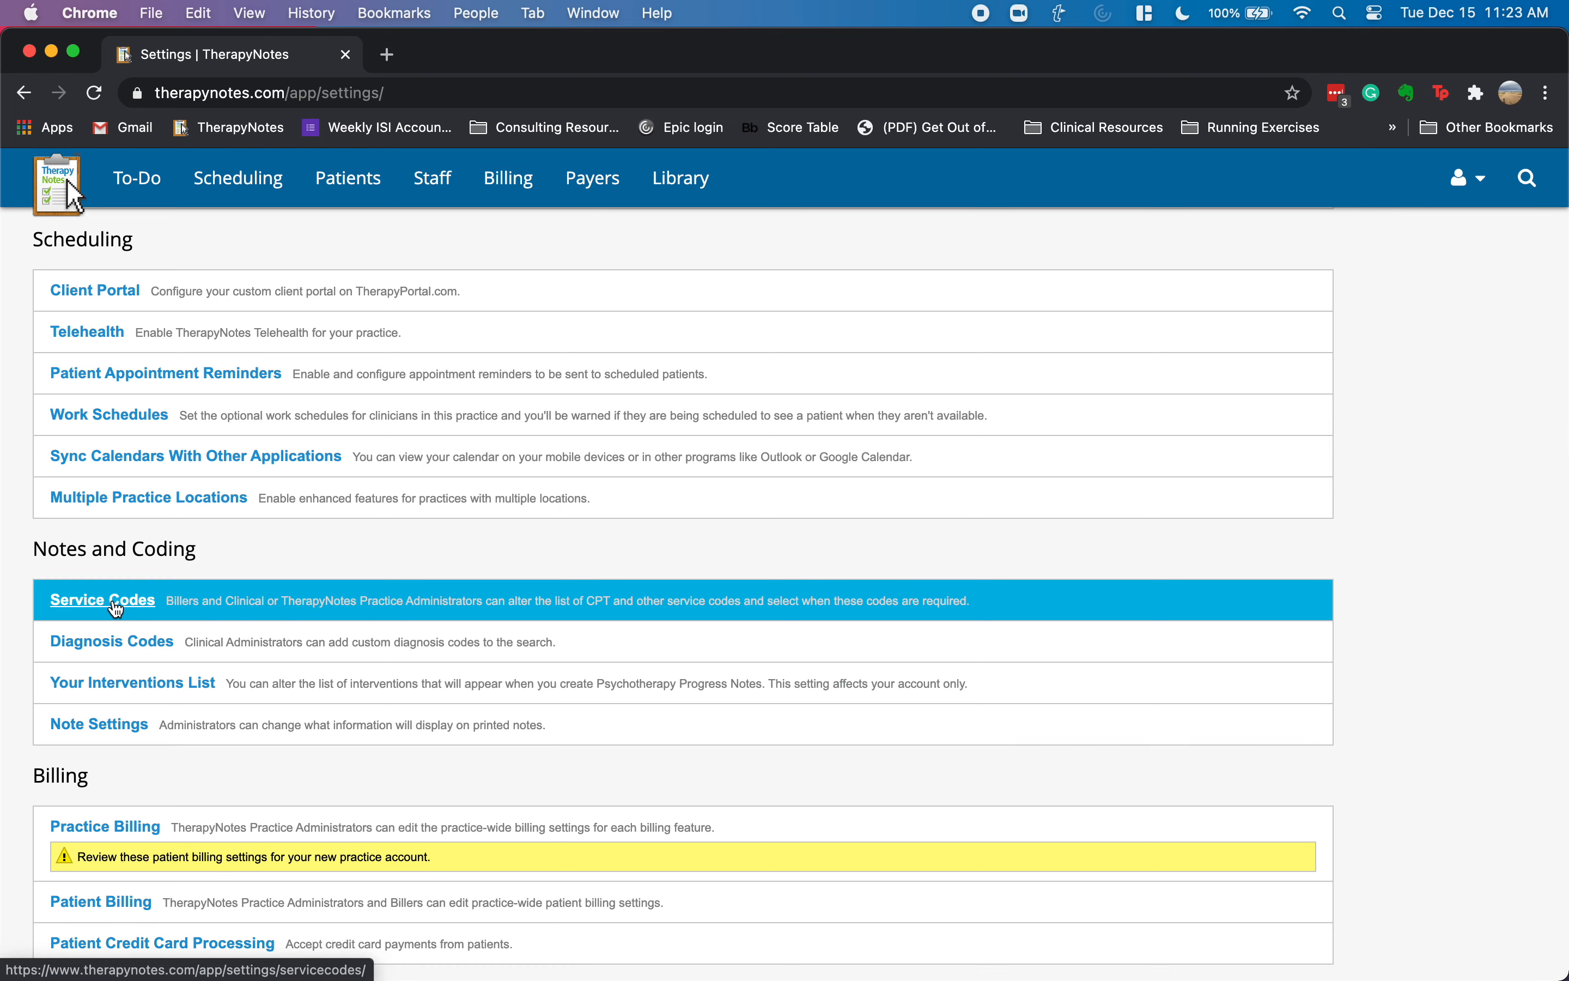
pyautogui.click(129, 613)
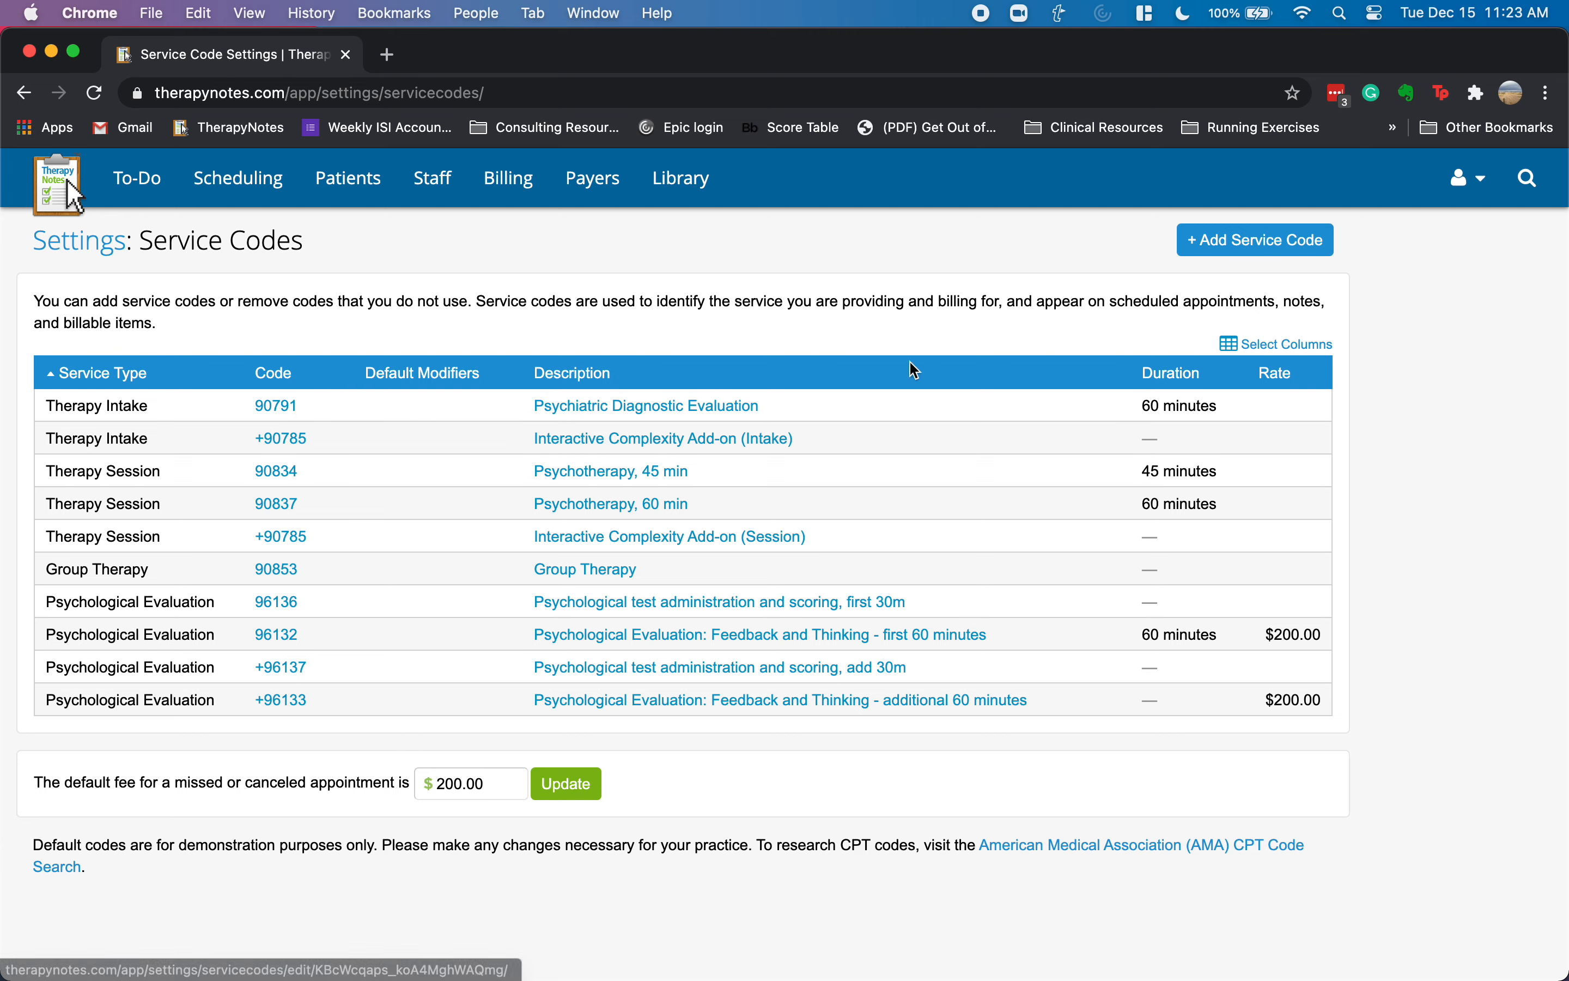
pyautogui.click(1235, 249)
pyautogui.click(304, 353)
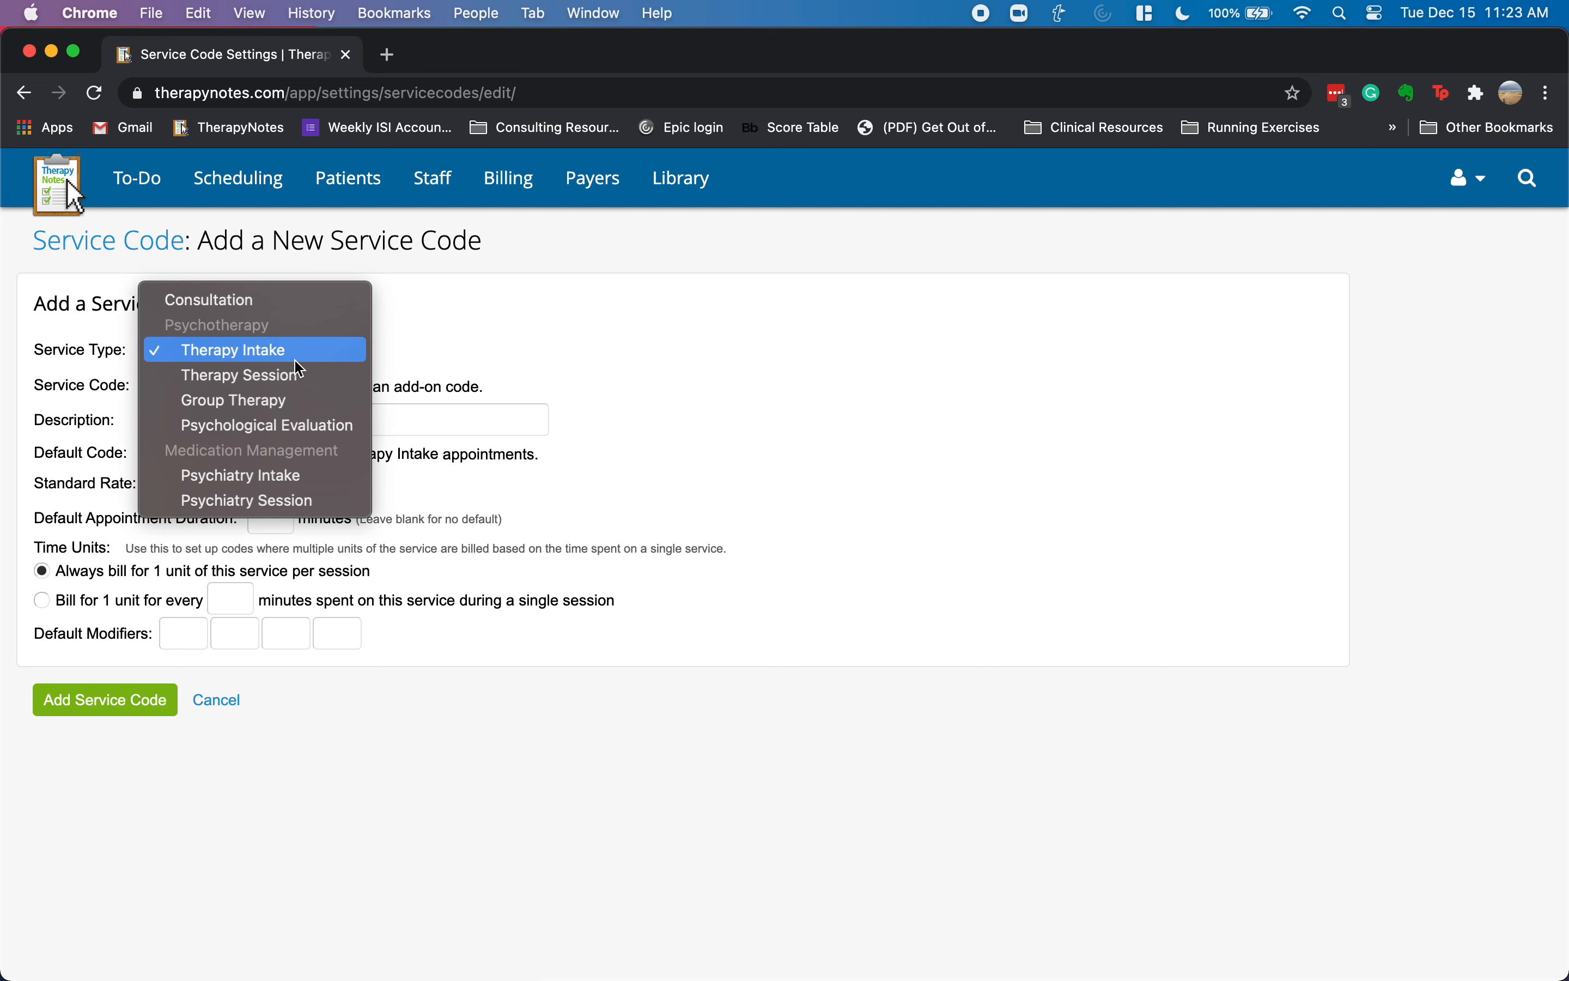
pyautogui.click(289, 420)
pyautogui.click(230, 387)
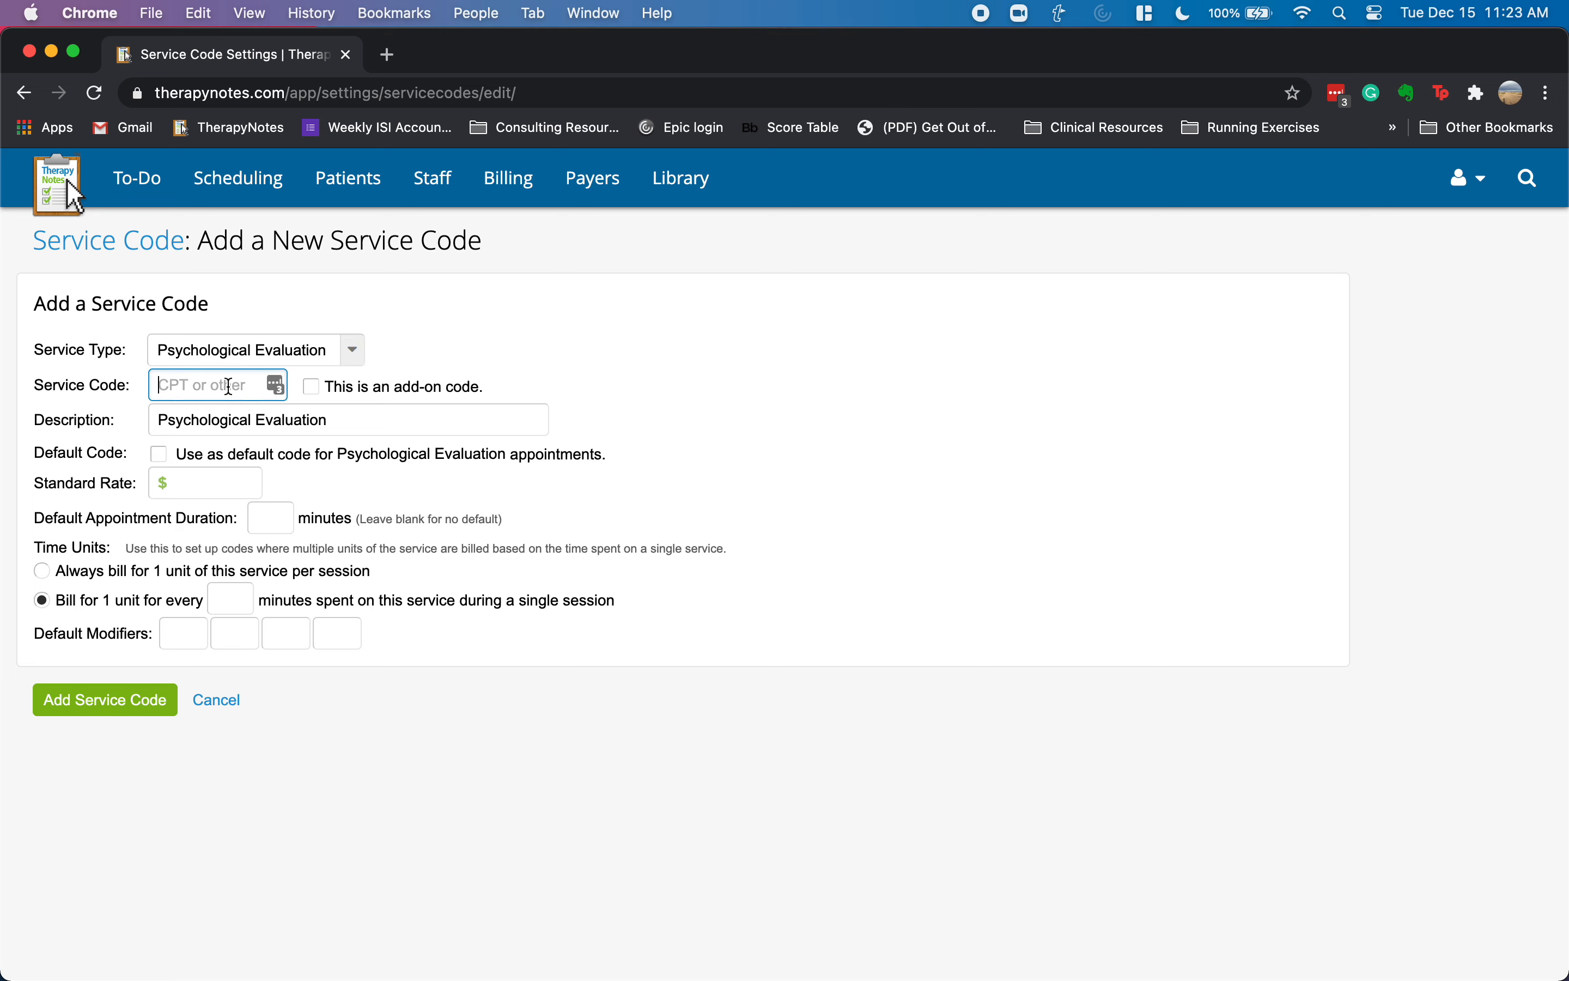
pyautogui.write('90791')
pyautogui.press('Tab')
pyautogui.press('Right')
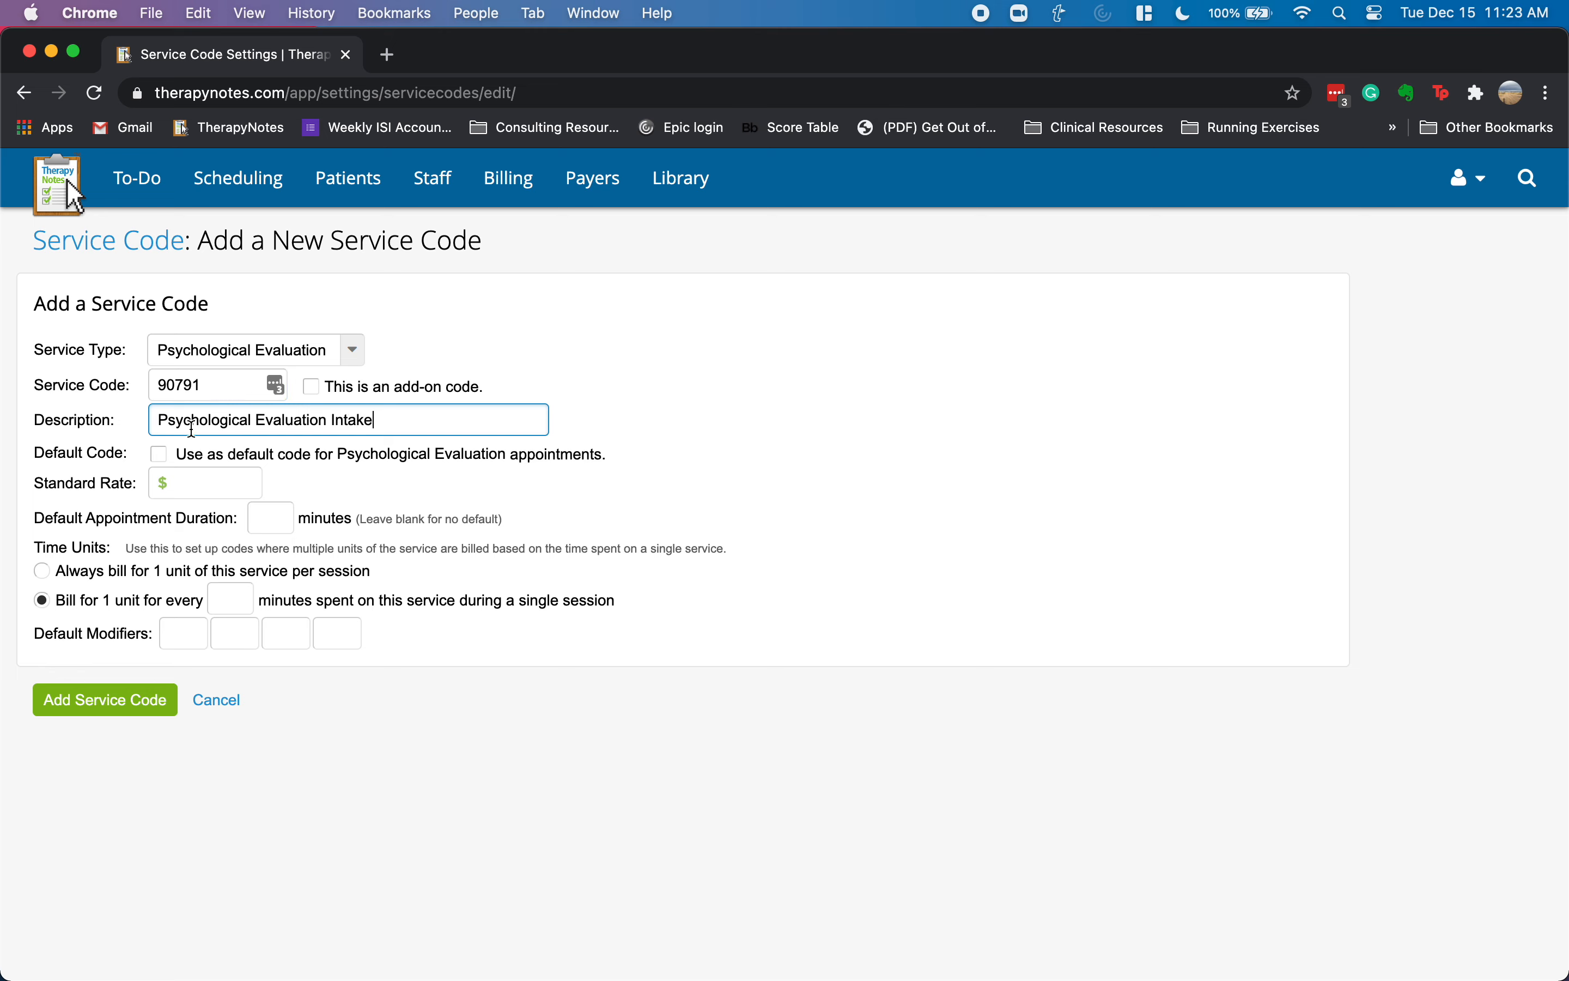
# - Give 90791 a $200.00 rate, 60-minute duration and one billed unit, save it, and return to Scheduling
pyautogui.click(206, 481)
pyautogui.write('200.00')
pyautogui.press('Tab')
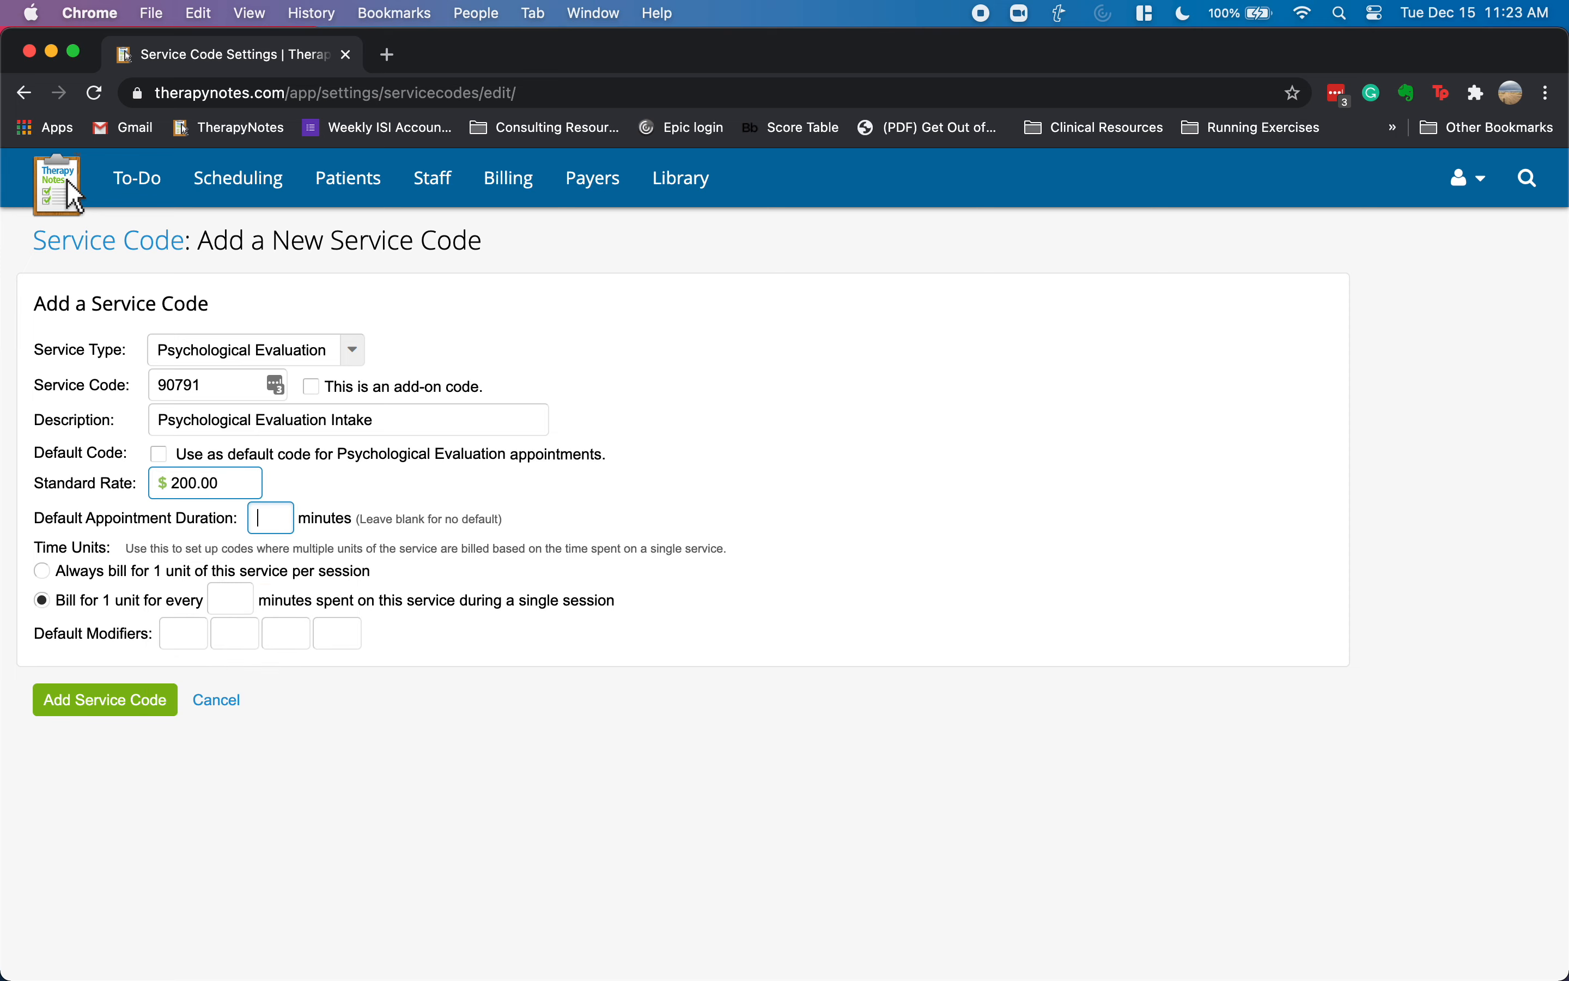
pyautogui.write('60')
pyautogui.press('Tab')
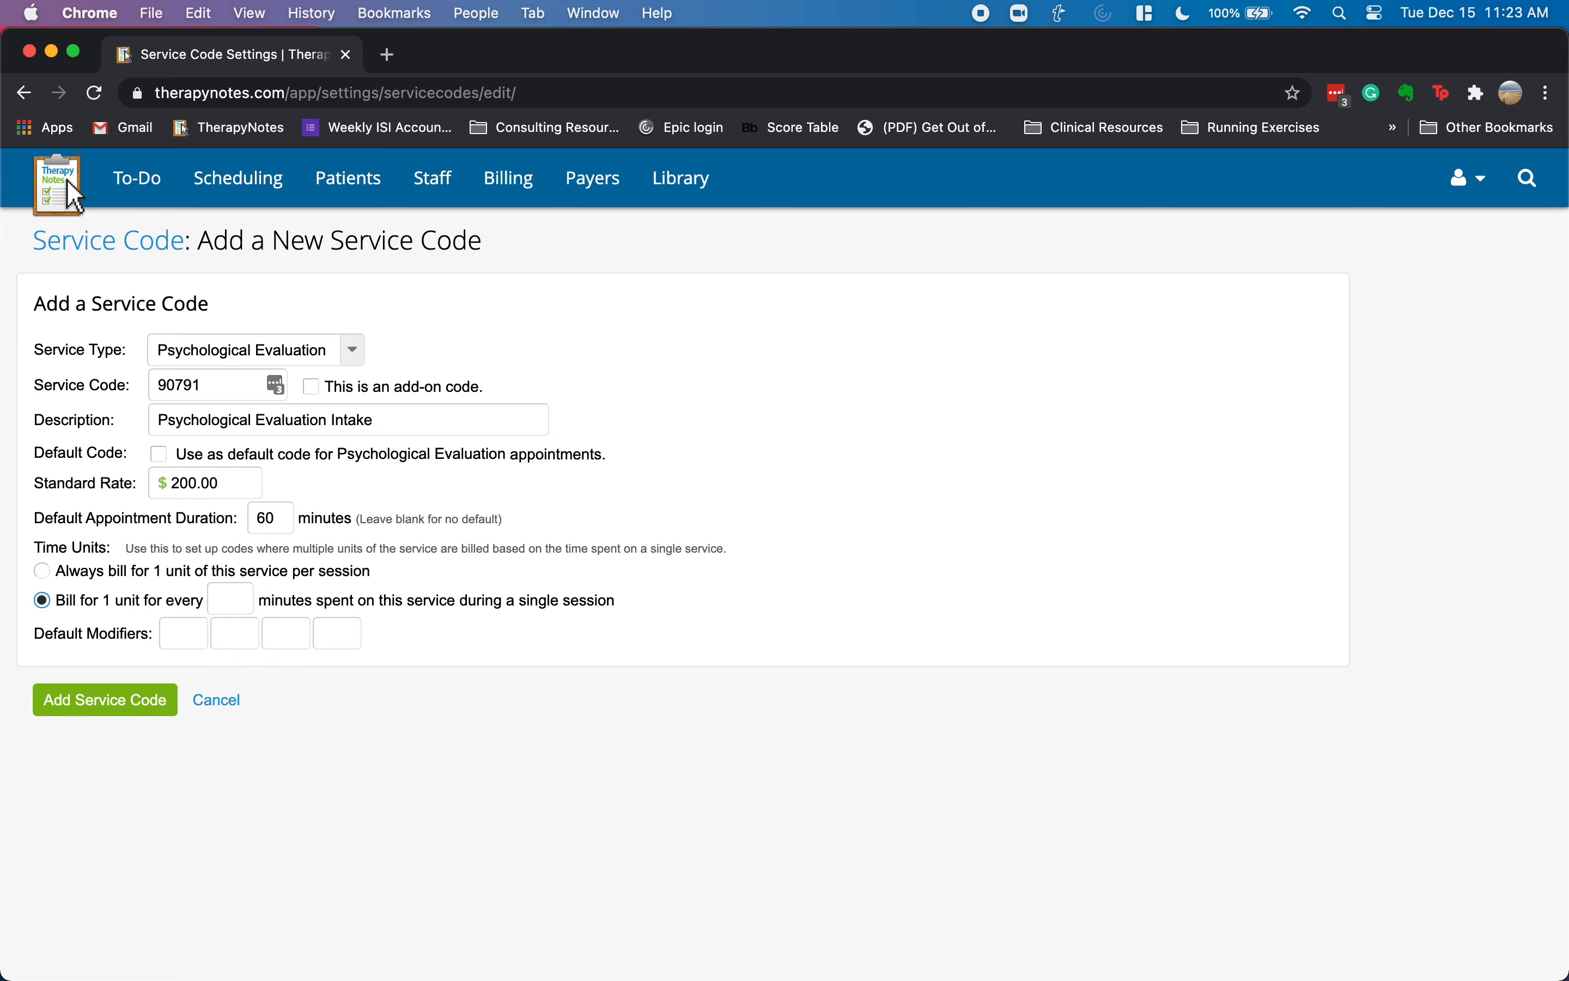
pyautogui.click(42, 571)
pyautogui.click(118, 699)
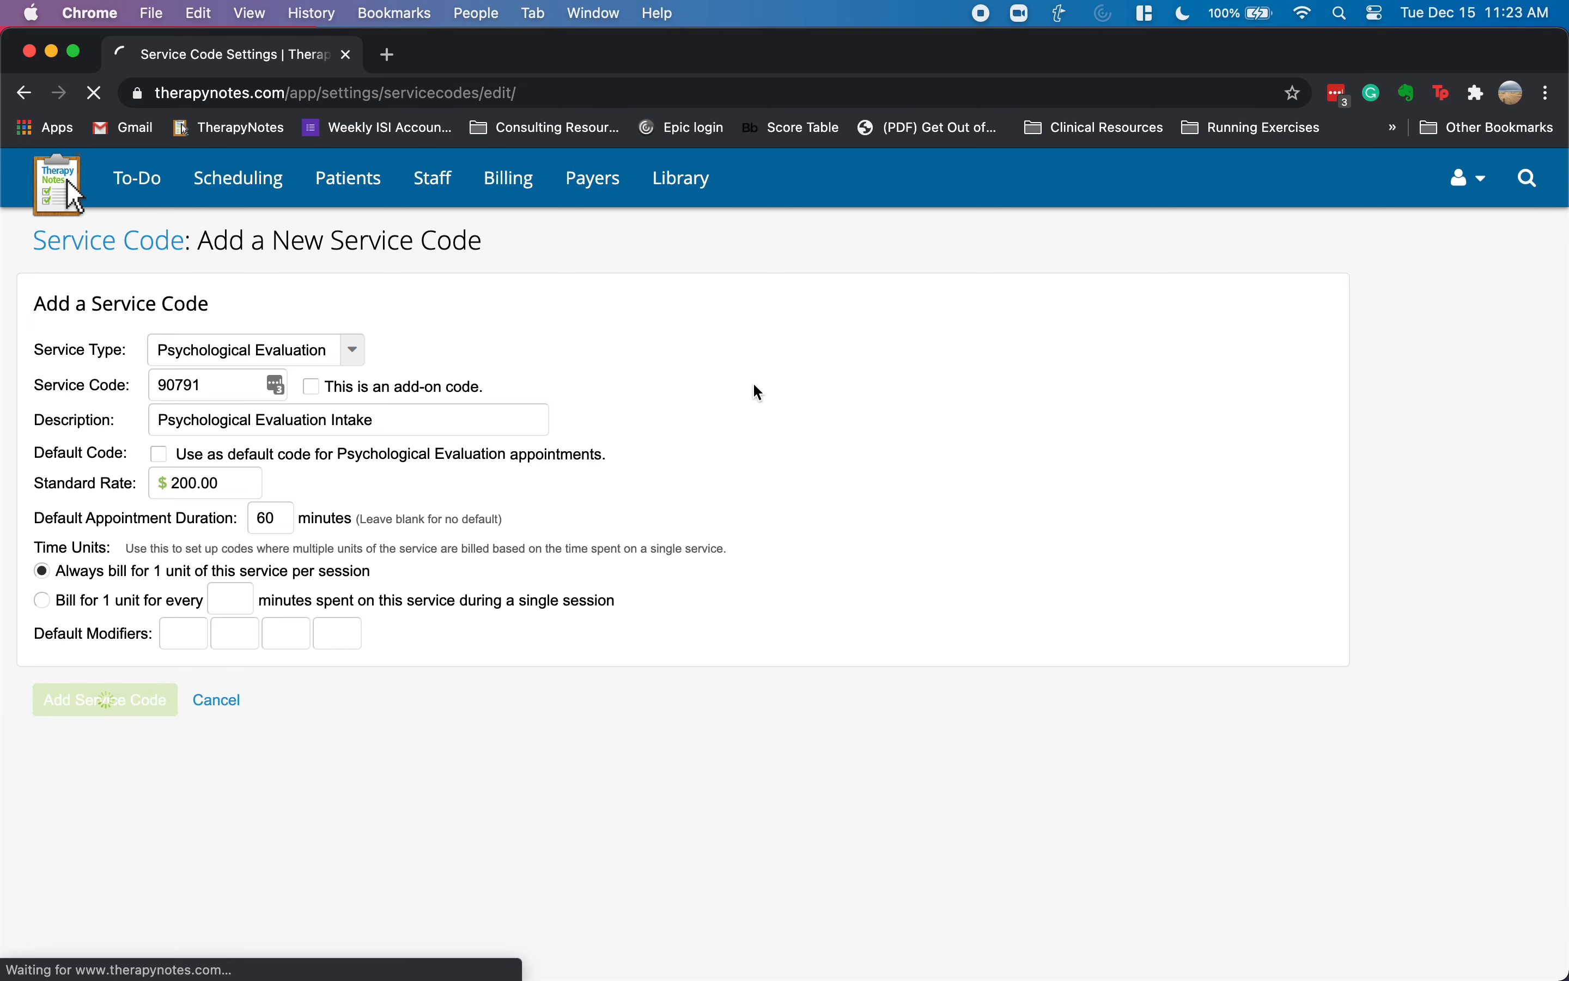
pyautogui.click(261, 194)
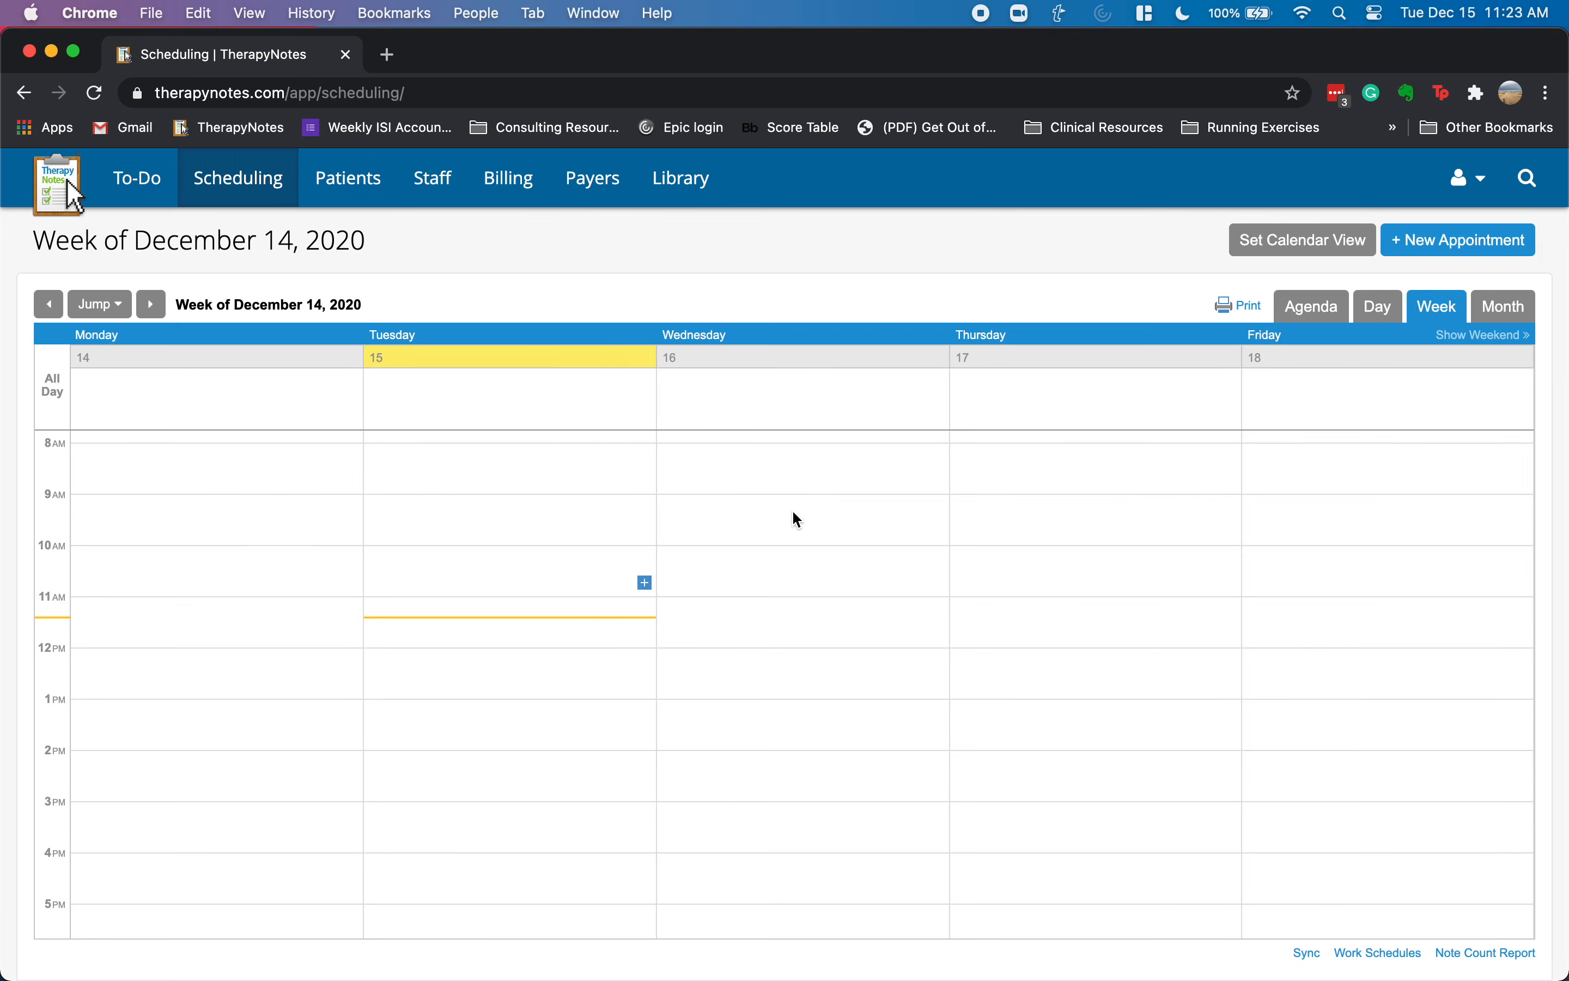
# - Create a Wednesday 9 AM Psychological Evaluation for the patient at Main Office with code 90791
pyautogui.click(939, 508)
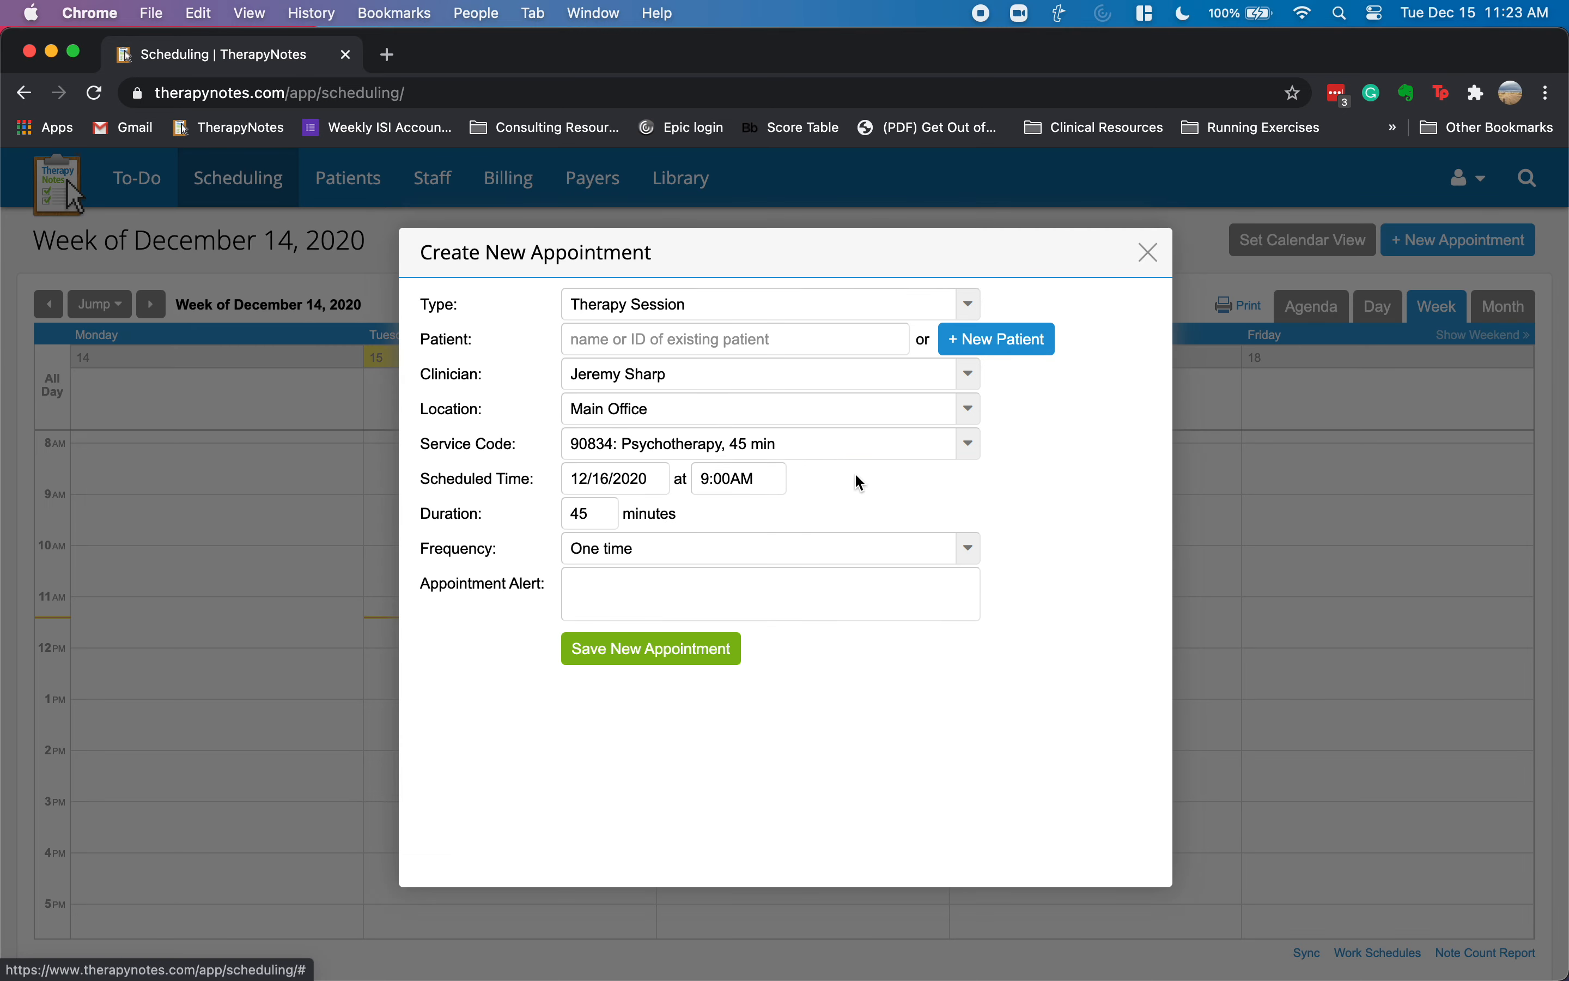
pyautogui.click(699, 311)
pyautogui.click(690, 375)
pyautogui.click(720, 352)
pyautogui.click(704, 376)
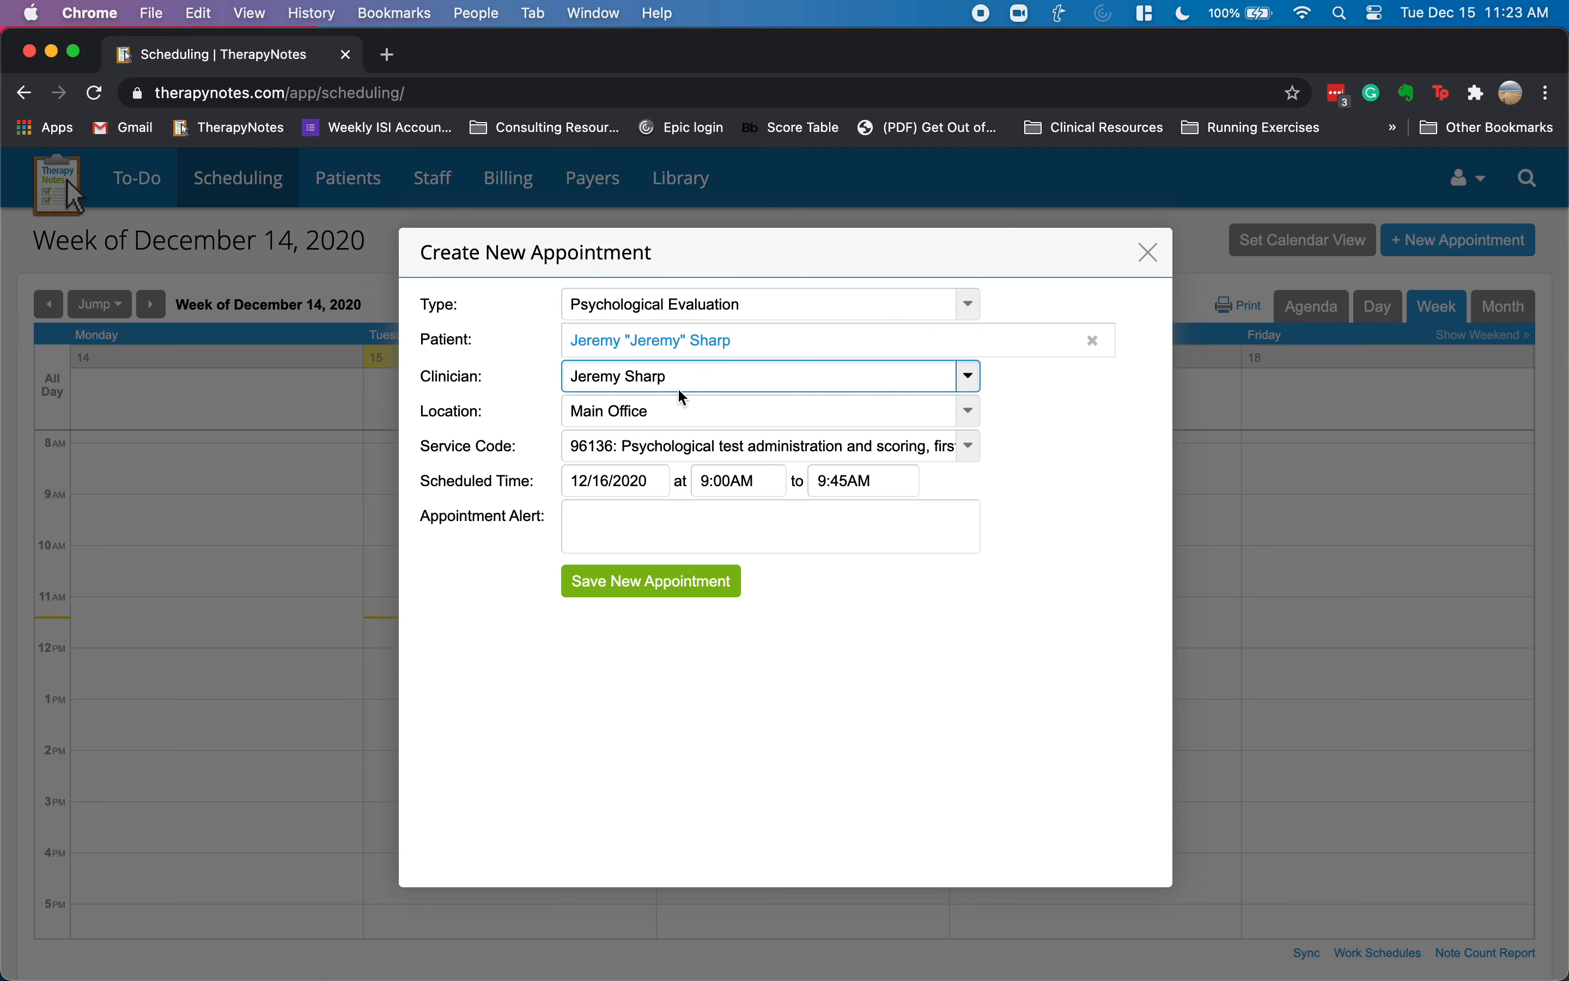
pyautogui.click(668, 412)
pyautogui.click(668, 409)
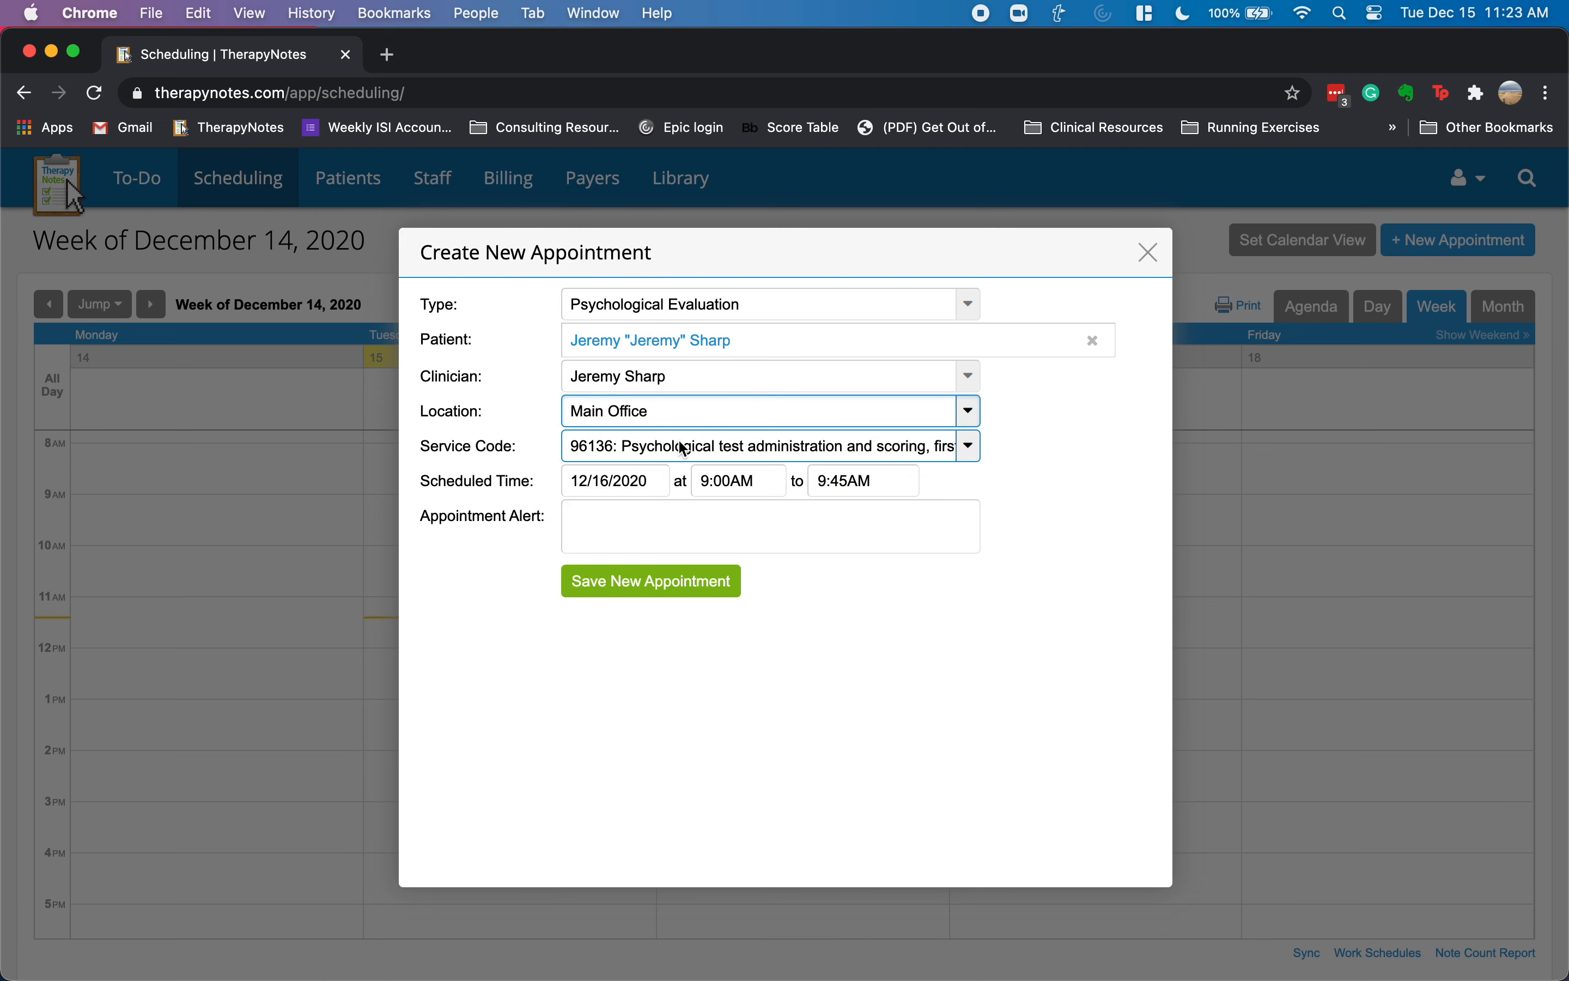
pyautogui.click(675, 446)
pyautogui.click(679, 473)
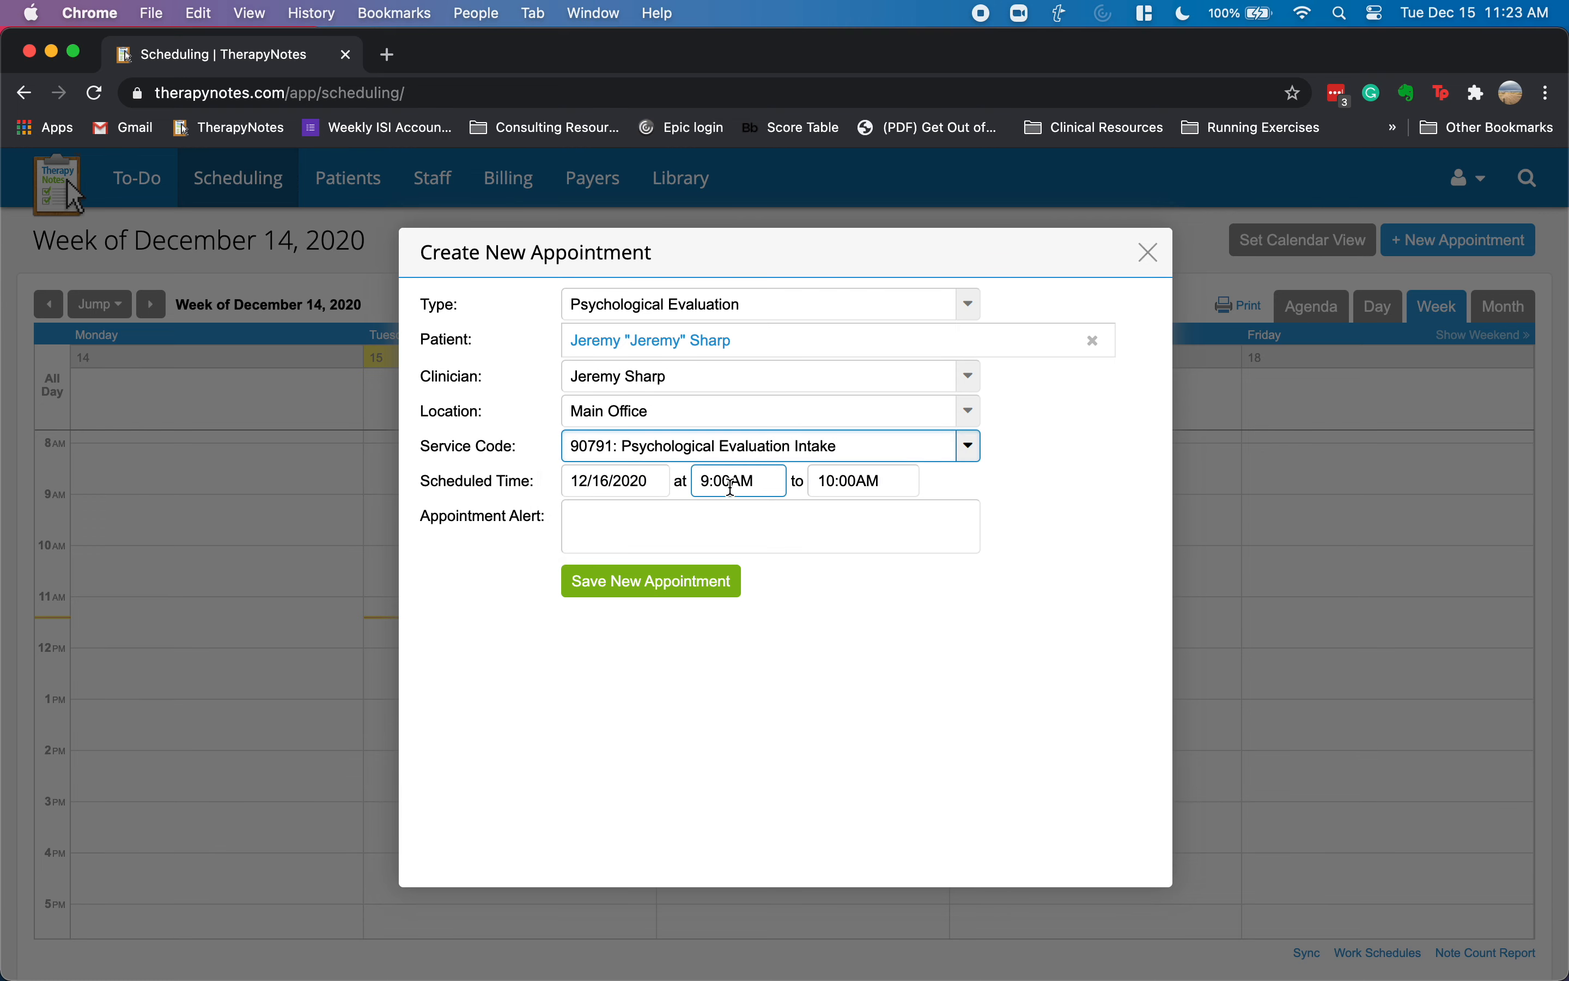
# - Add the alert 'ADHD and existential crisis' and save the appointment
pyautogui.click(631, 529)
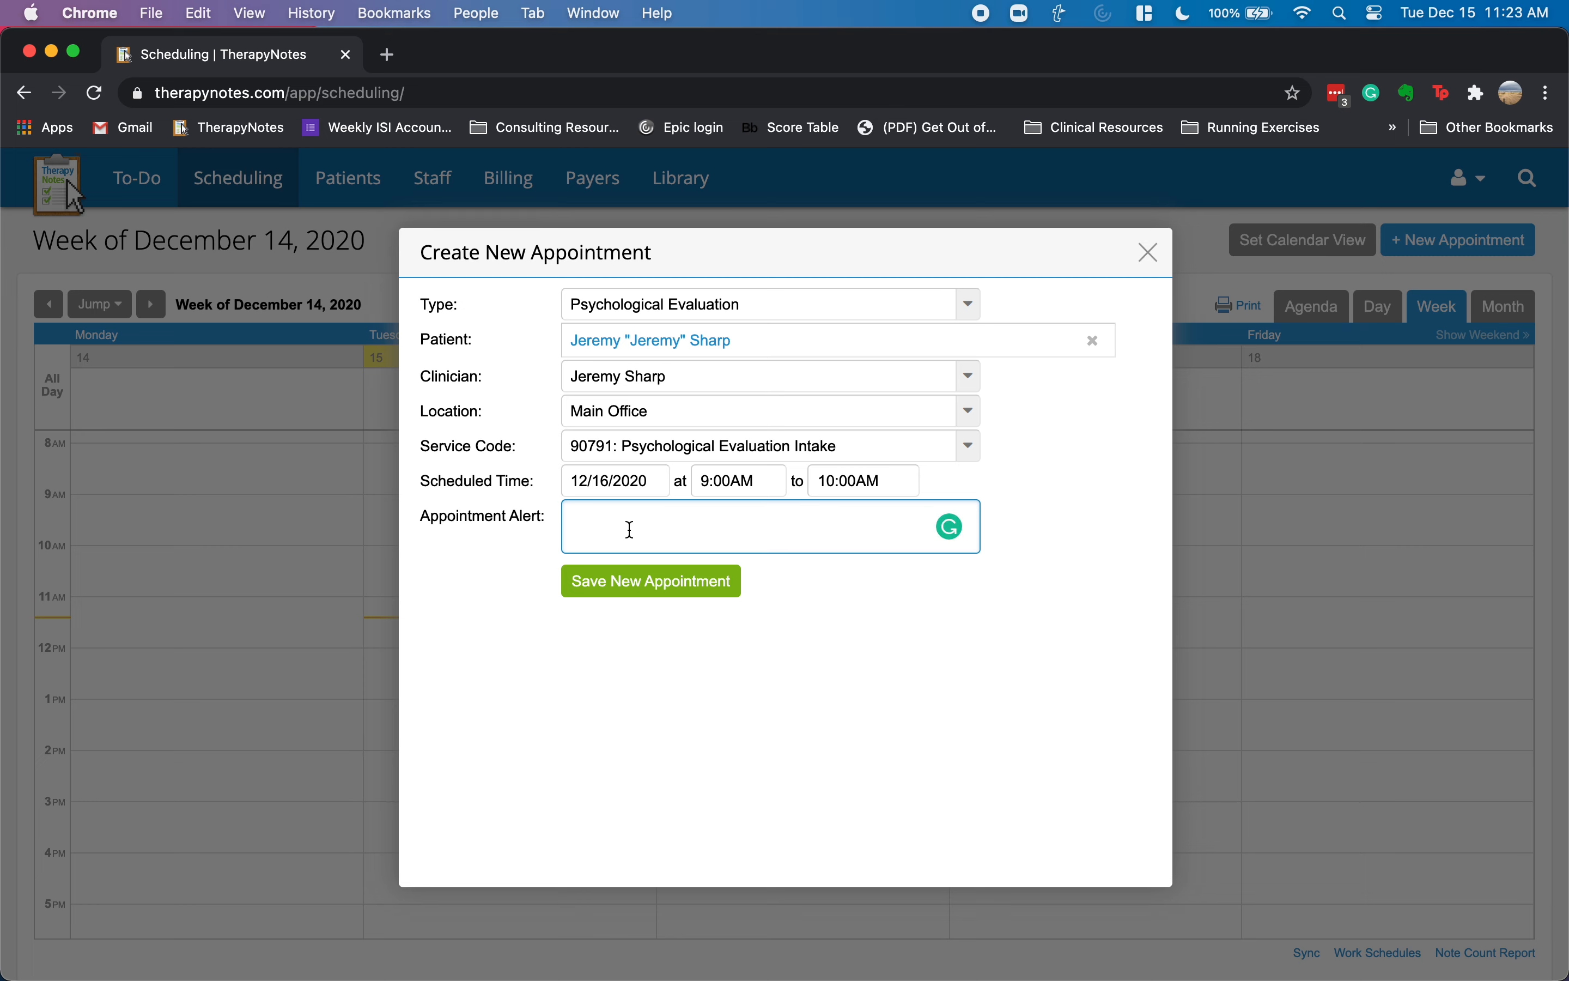
pyautogui.write('ADHD and existential cr')
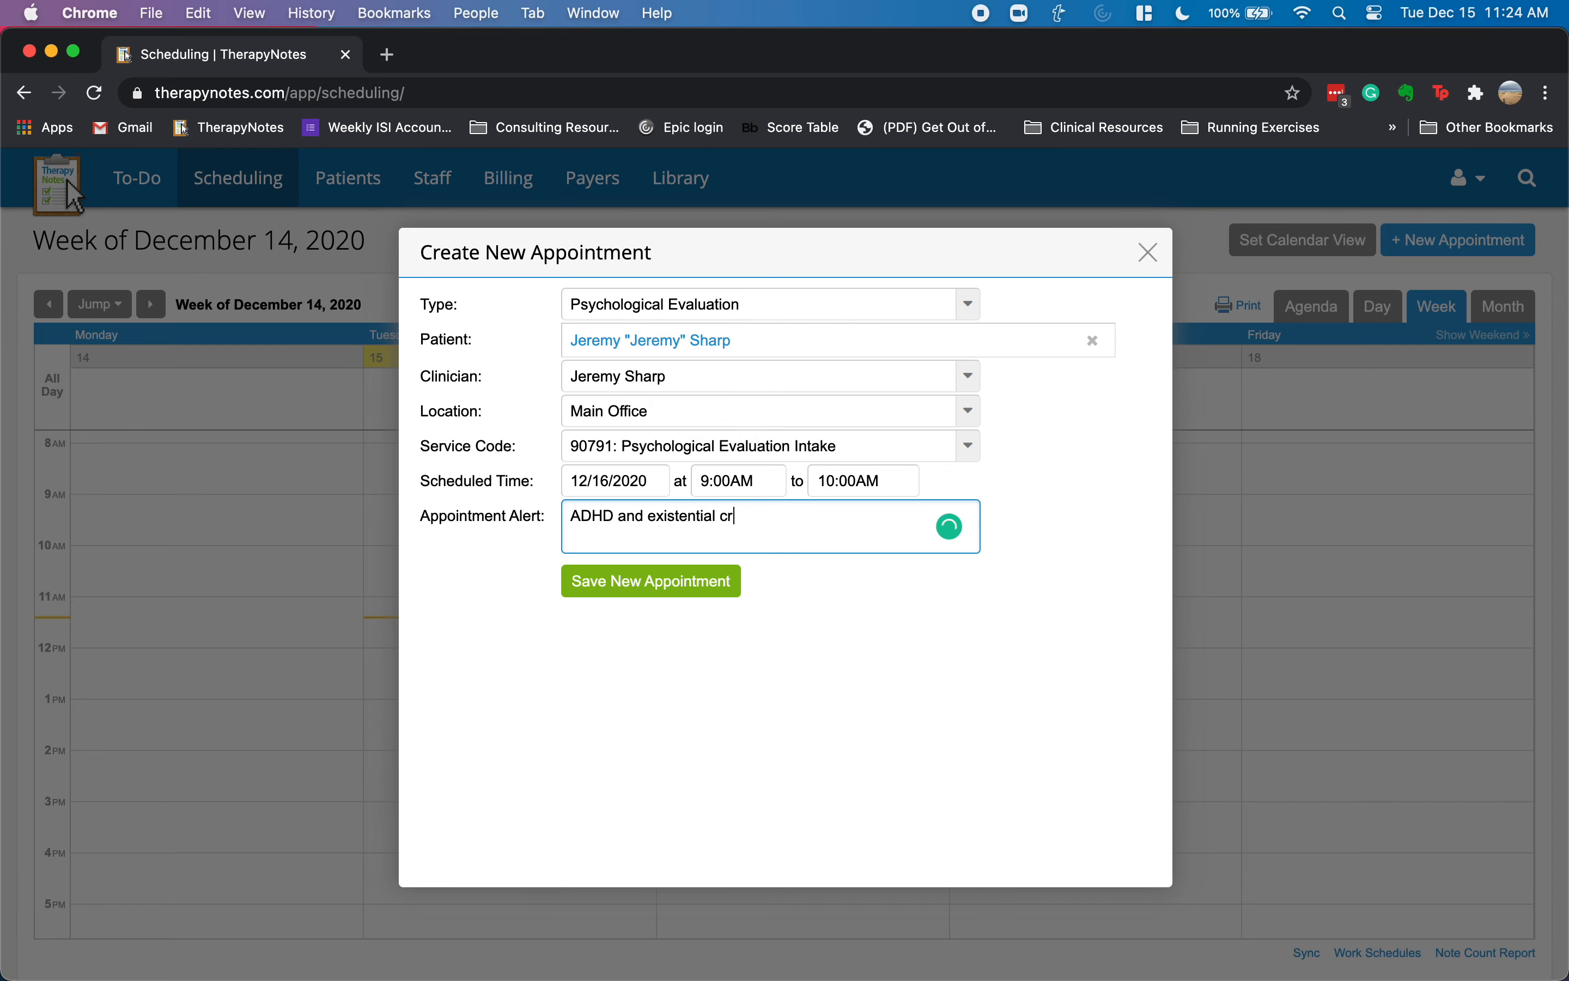
pyautogui.write('si')
pyautogui.press('Tab')
pyautogui.press('Return')
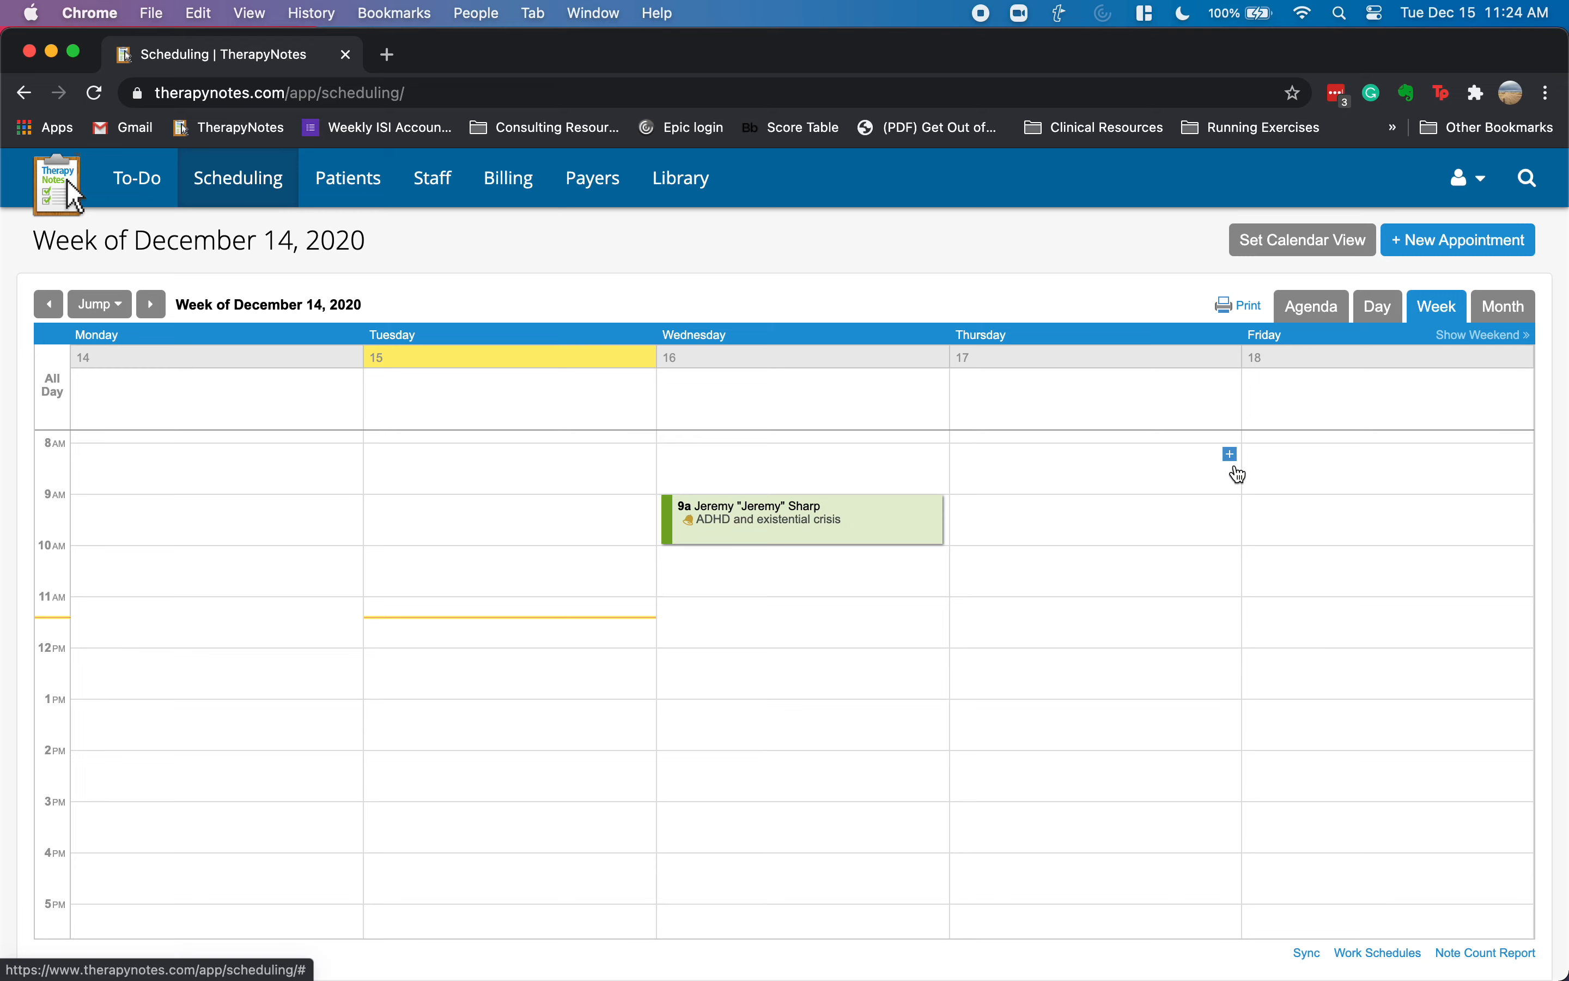
# - Create a Thursday 8am Psychological Evaluation for the patient, keeping service code 96136
pyautogui.click(1230, 455)
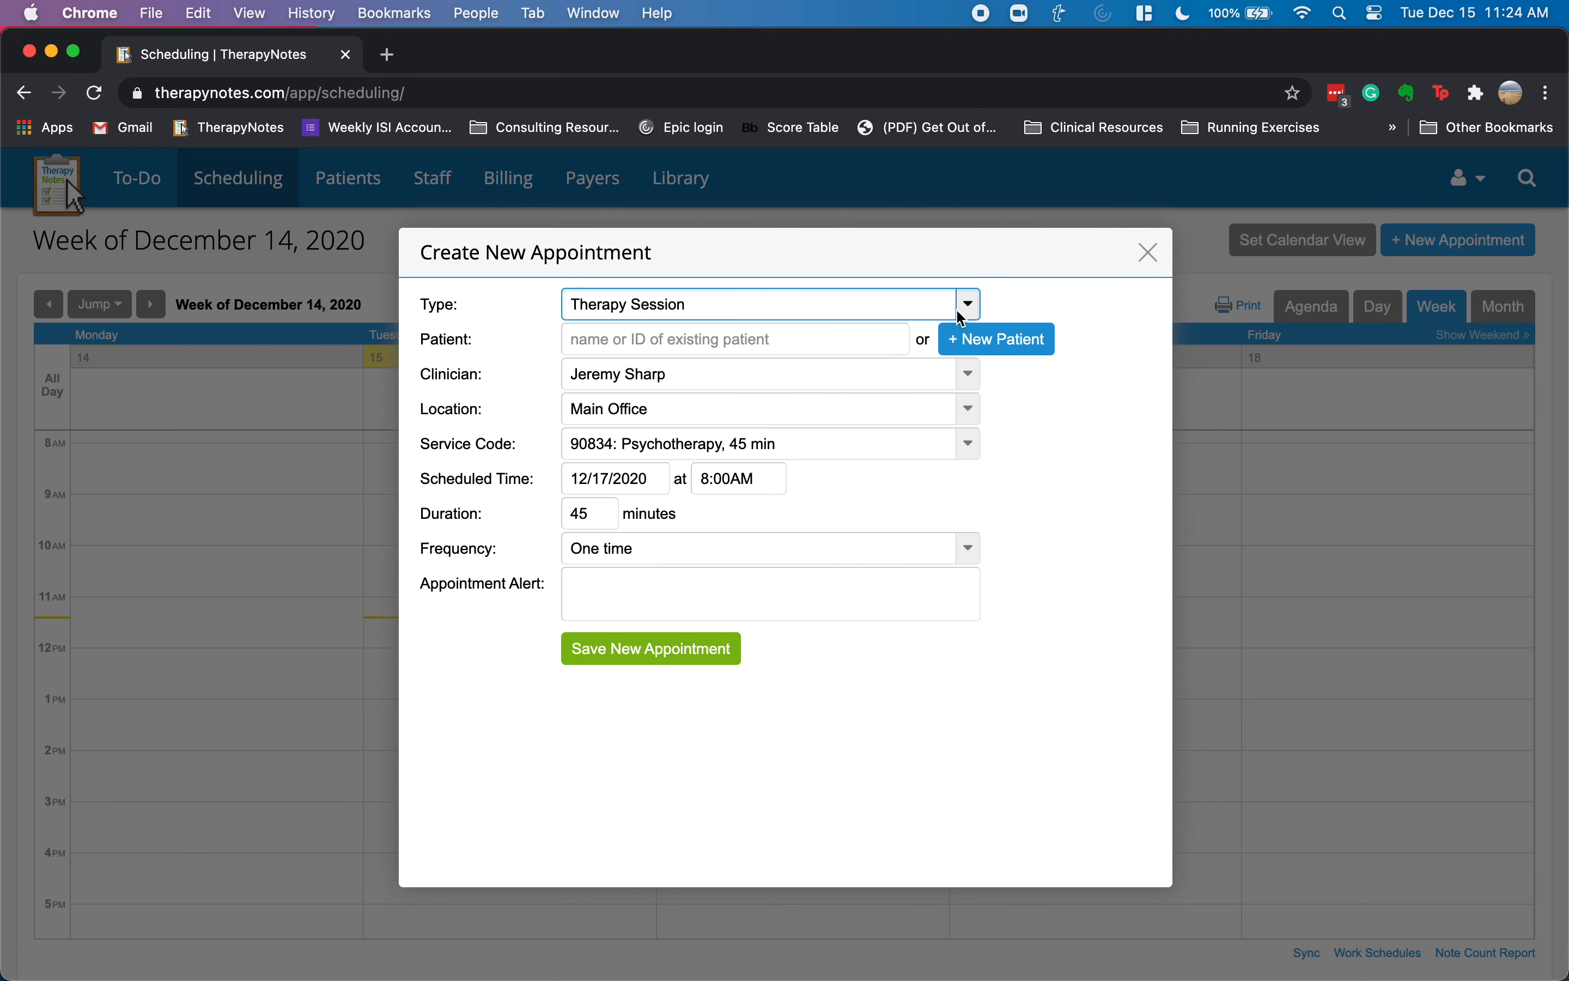
pyautogui.click(902, 313)
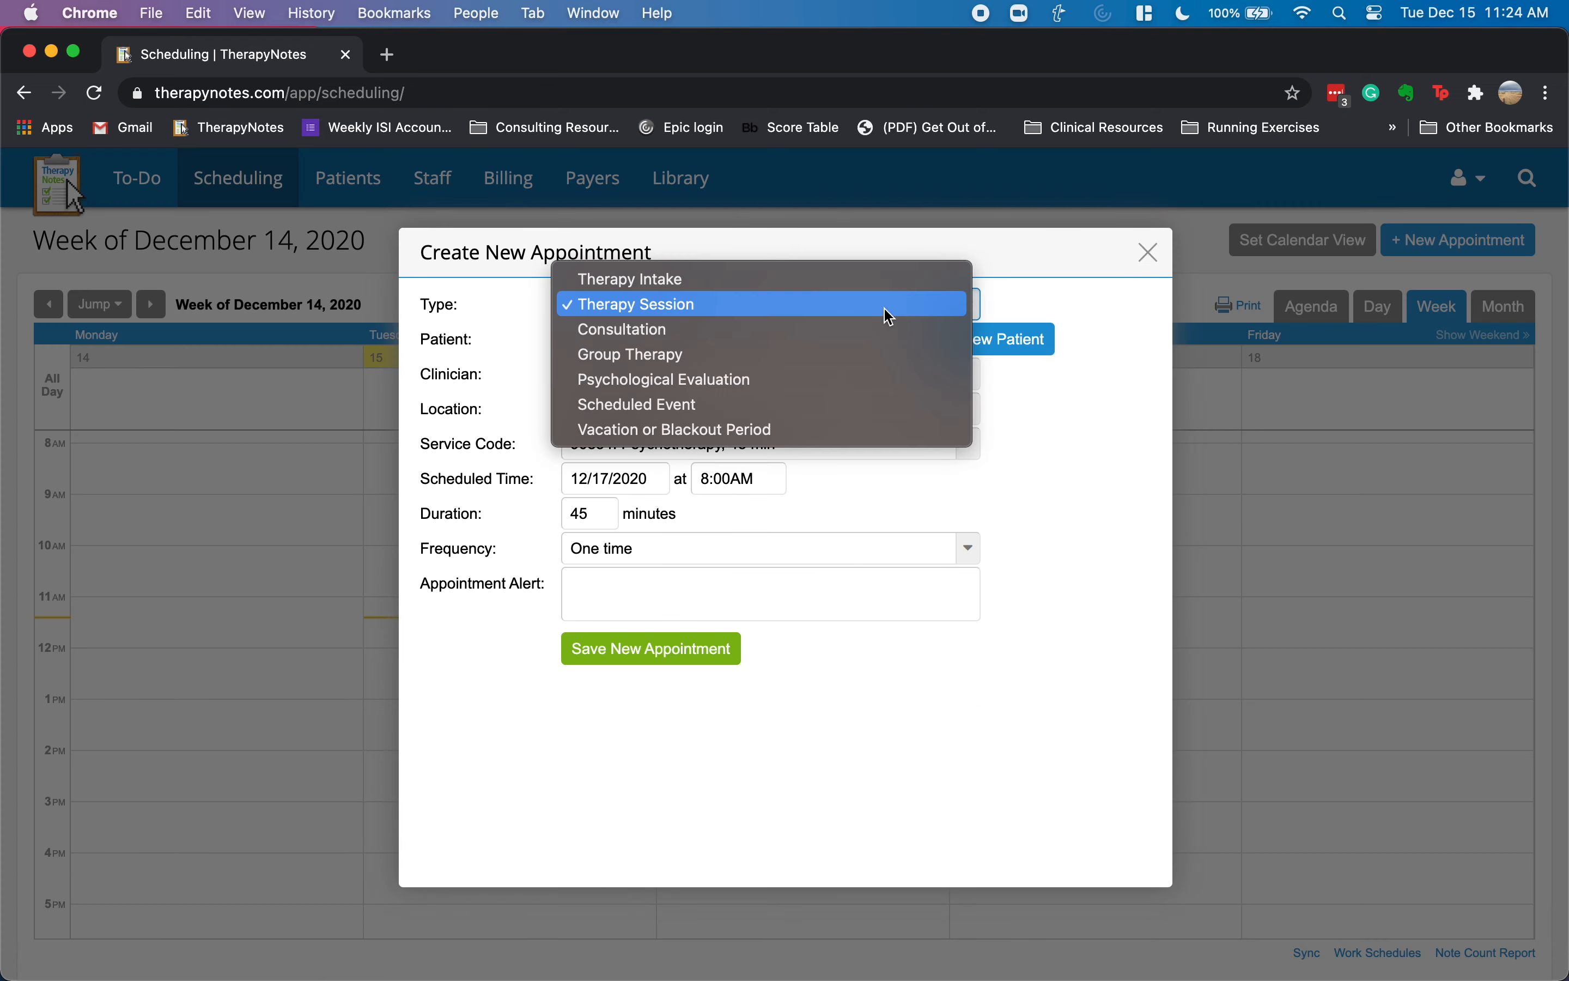
pyautogui.click(774, 380)
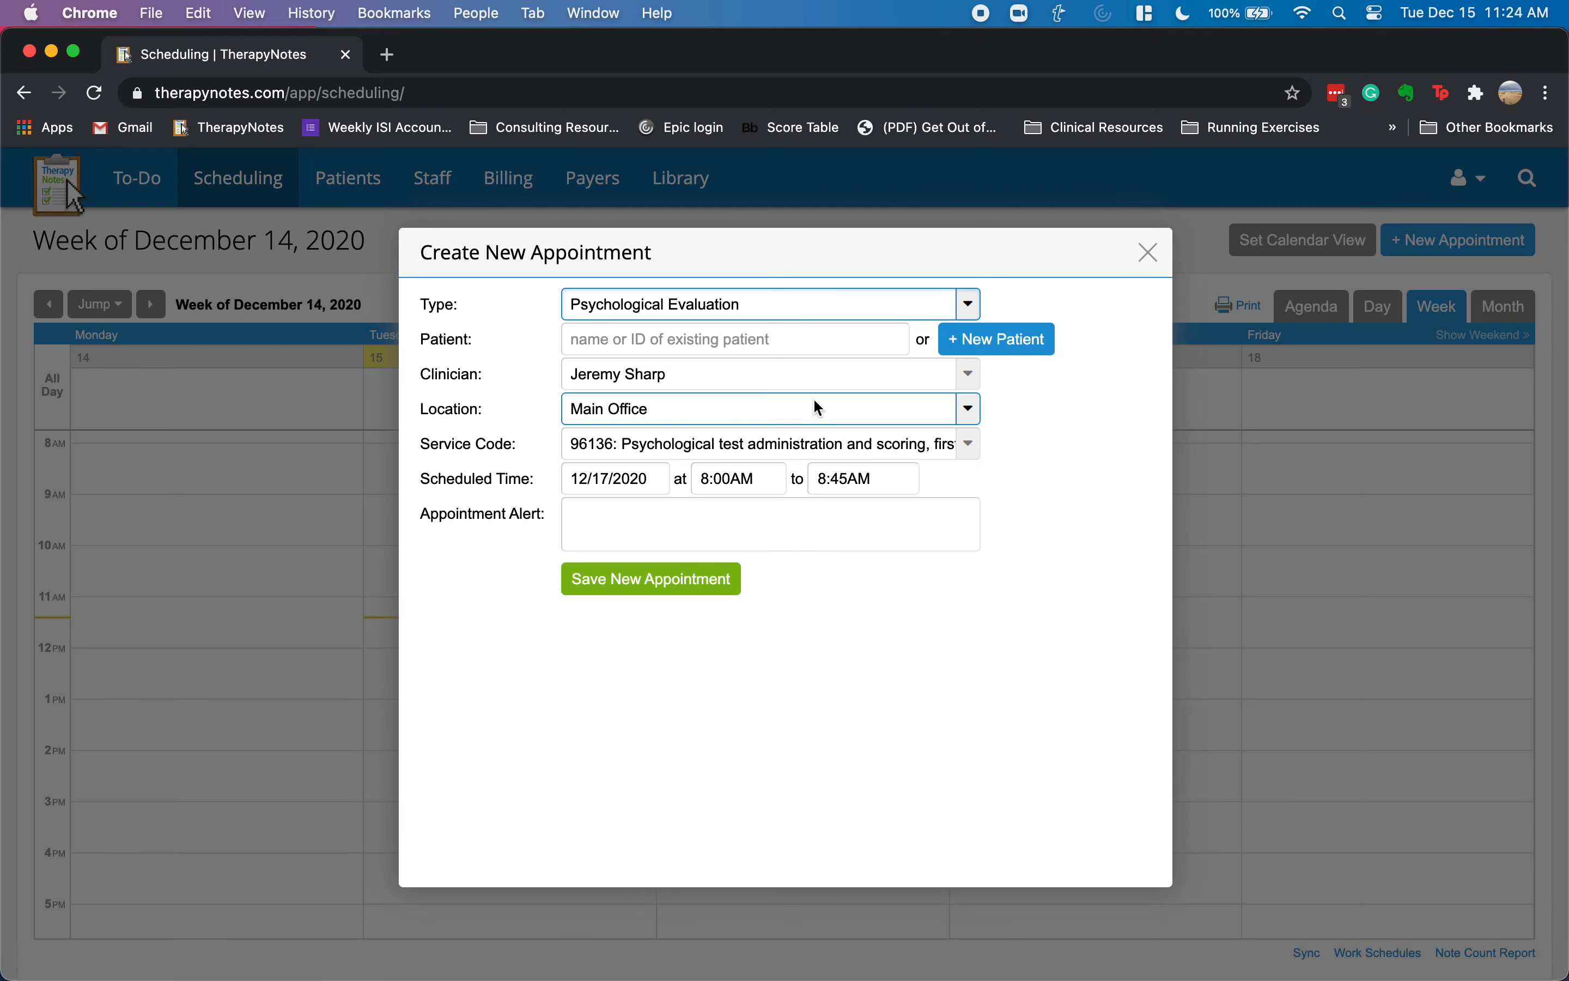
pyautogui.click(790, 344)
pyautogui.click(713, 368)
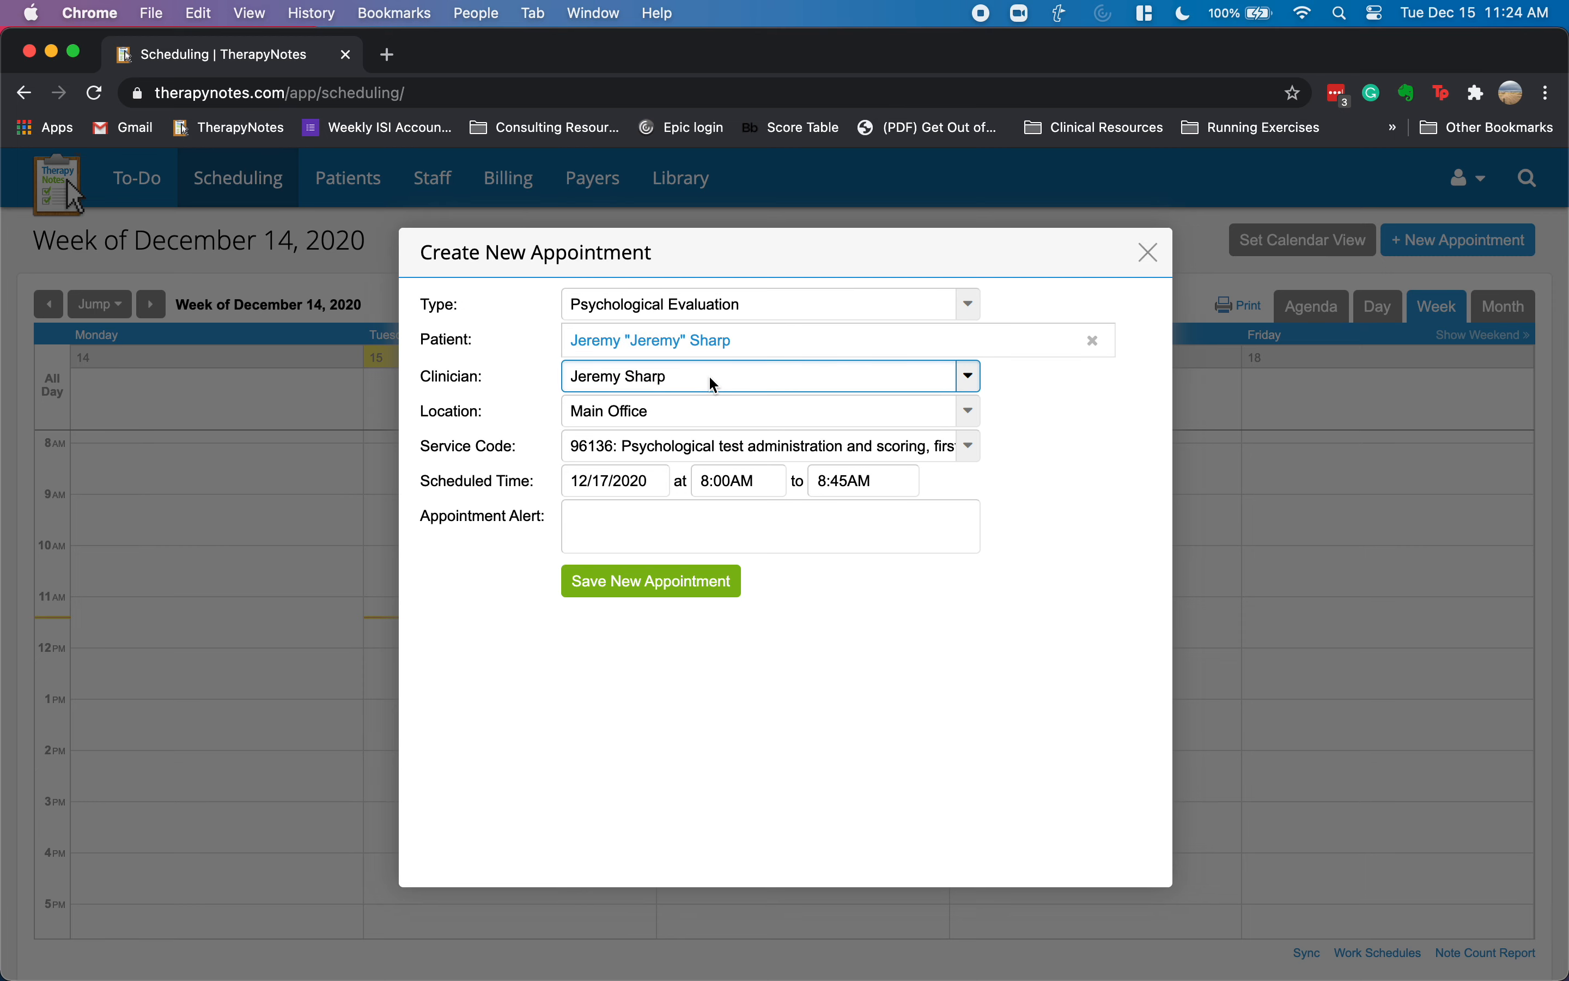
pyautogui.click(692, 446)
pyautogui.click(700, 454)
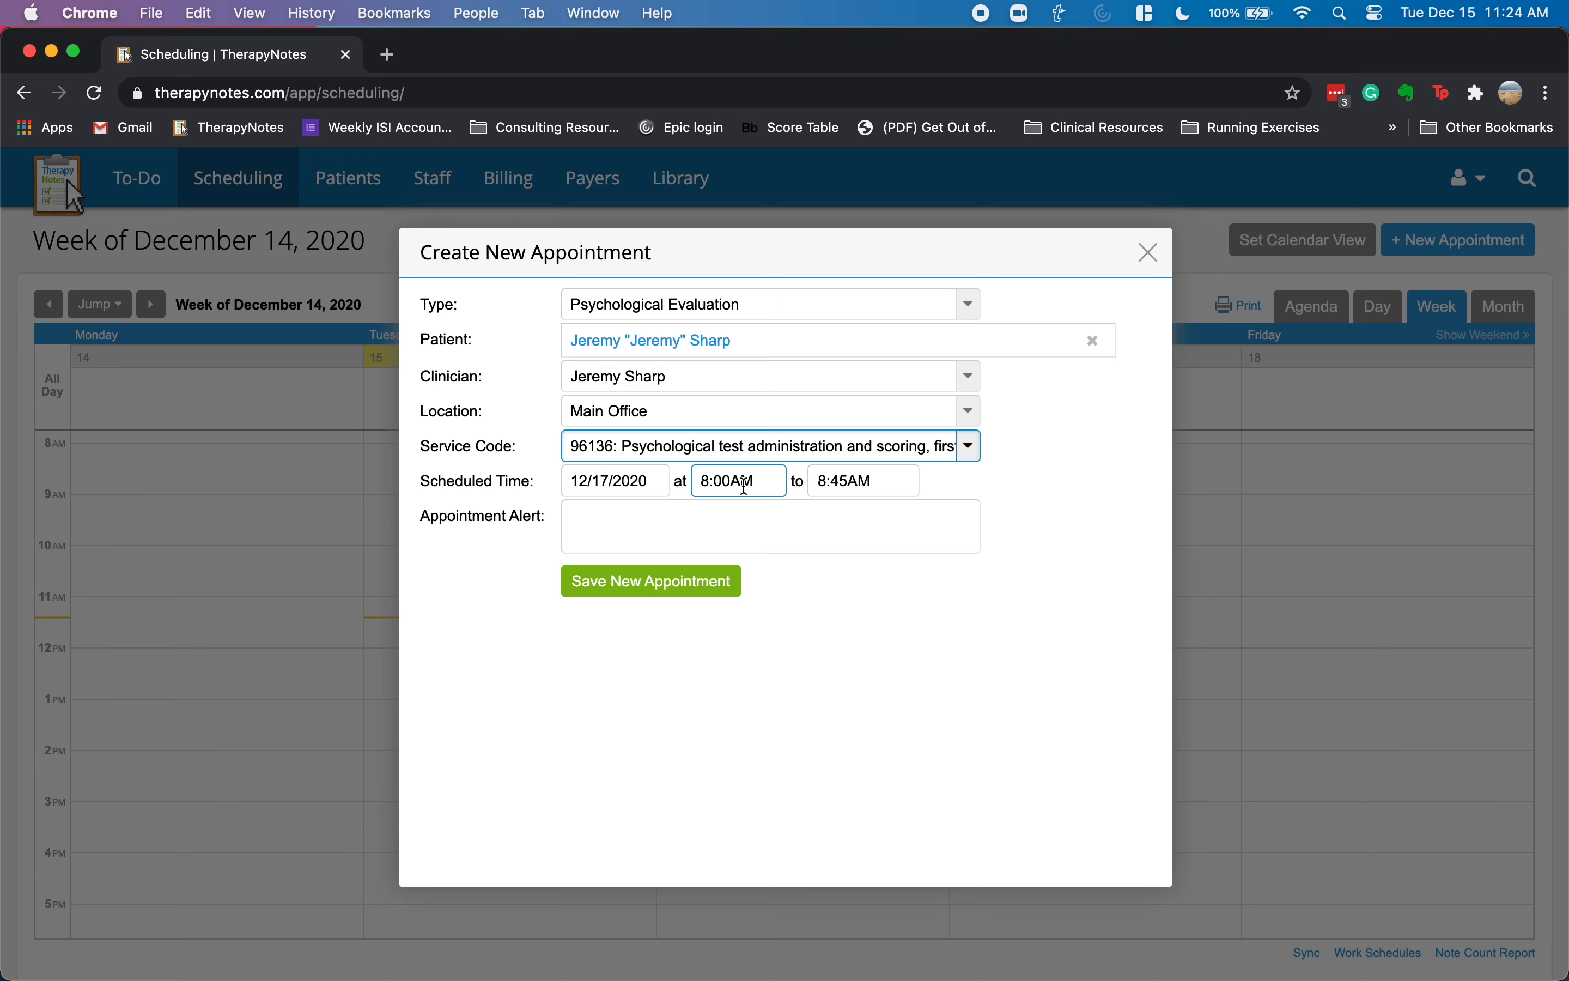
# - Set the end time to 12:00PM, add the alert 'Testing', and save the appointment
pyautogui.click(850, 480)
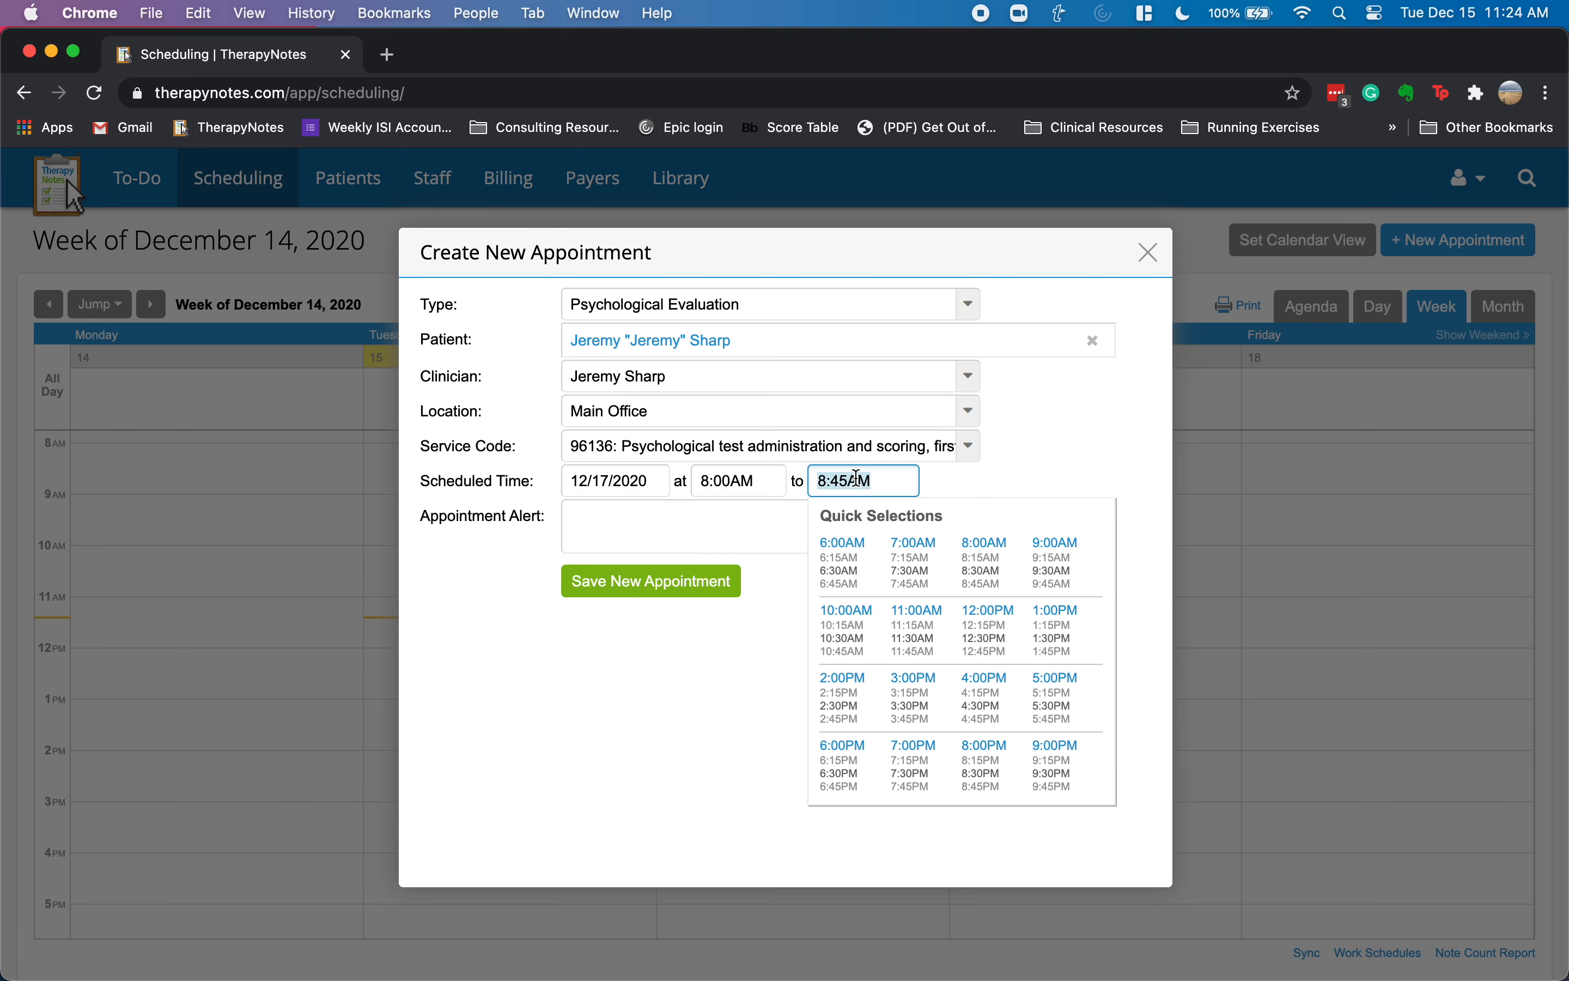
pyautogui.write('12:00pm')
pyautogui.press('Tab')
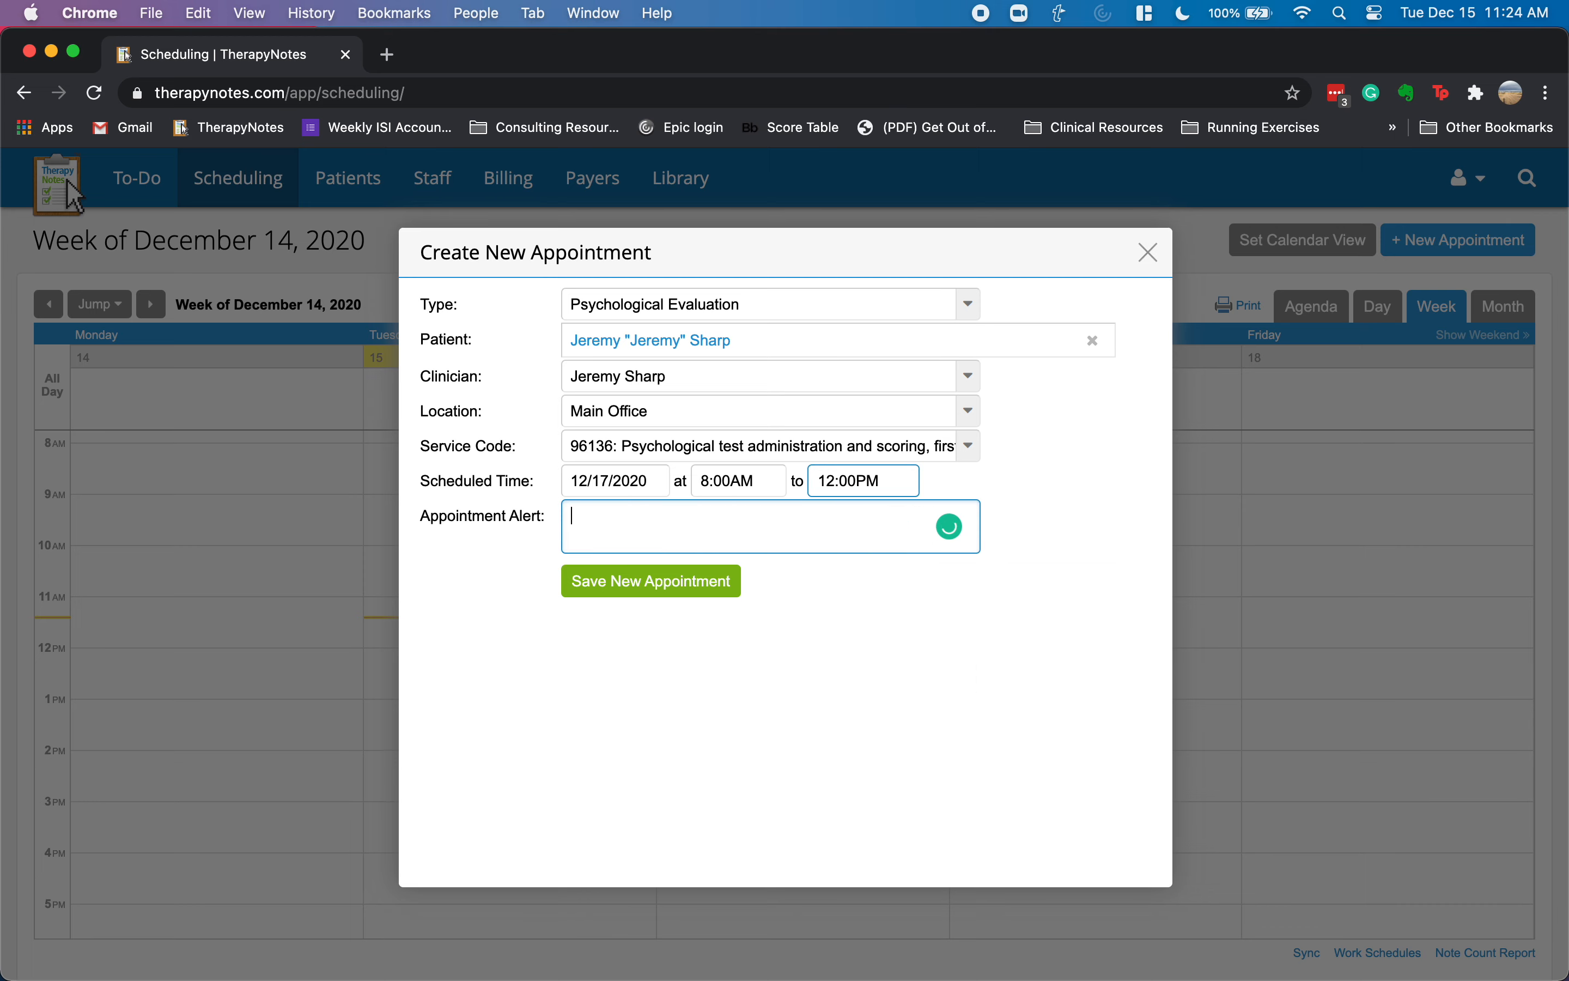
pyautogui.write('Testing')
pyautogui.press('Return')
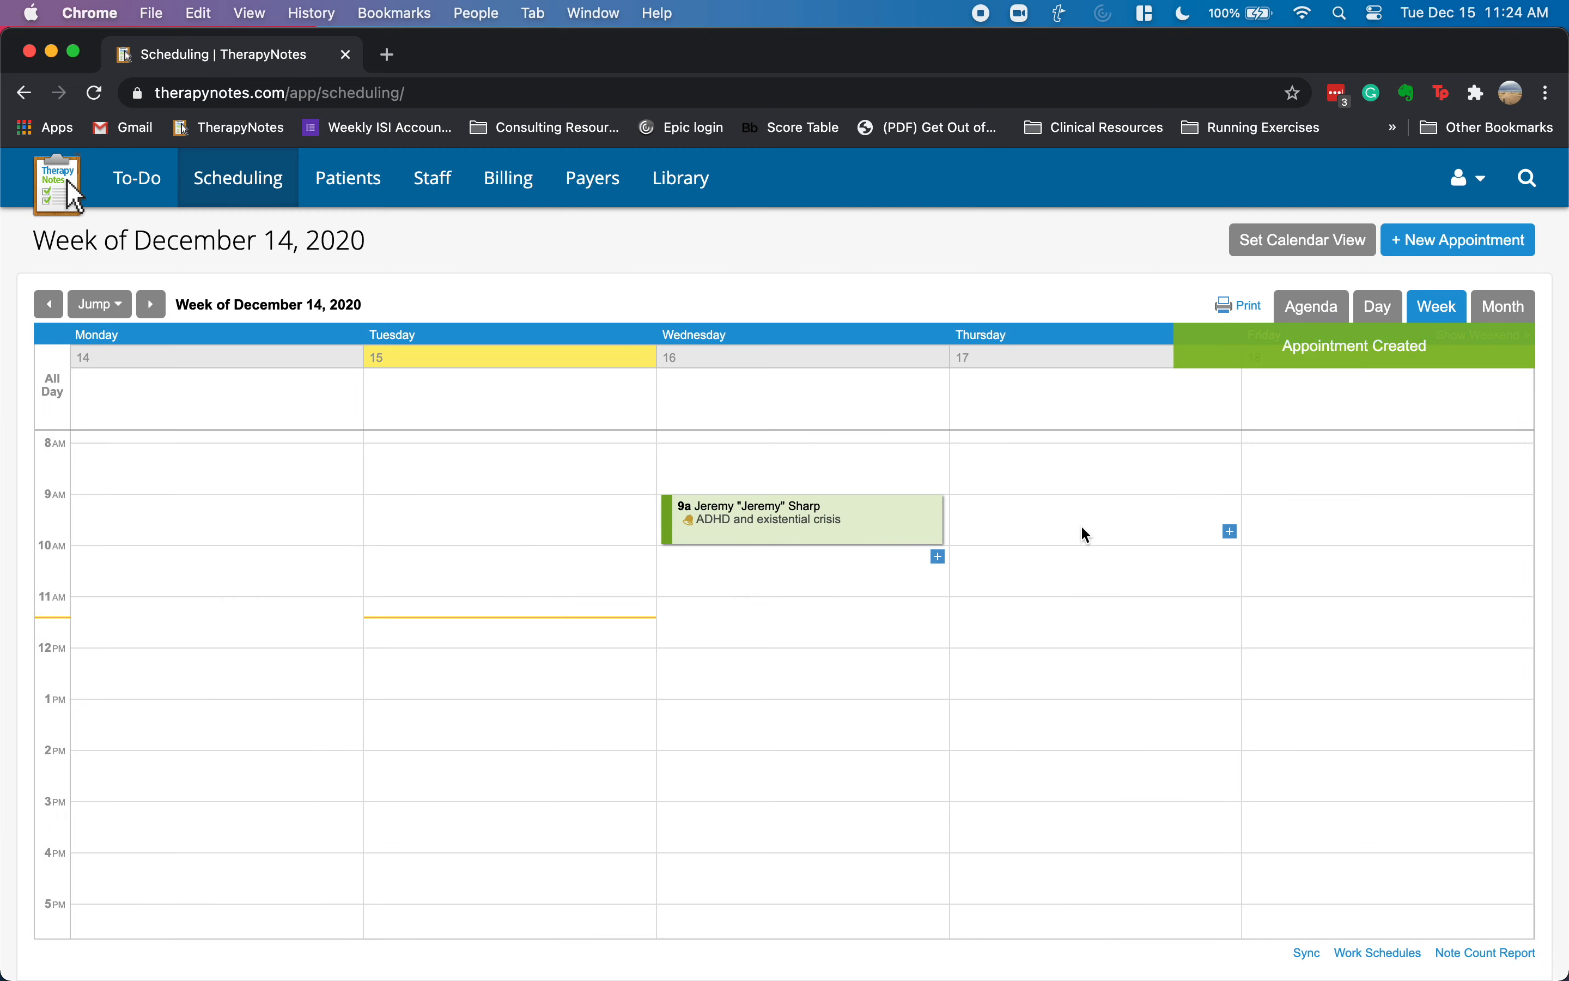
pyautogui.moveTo(1068, 512)
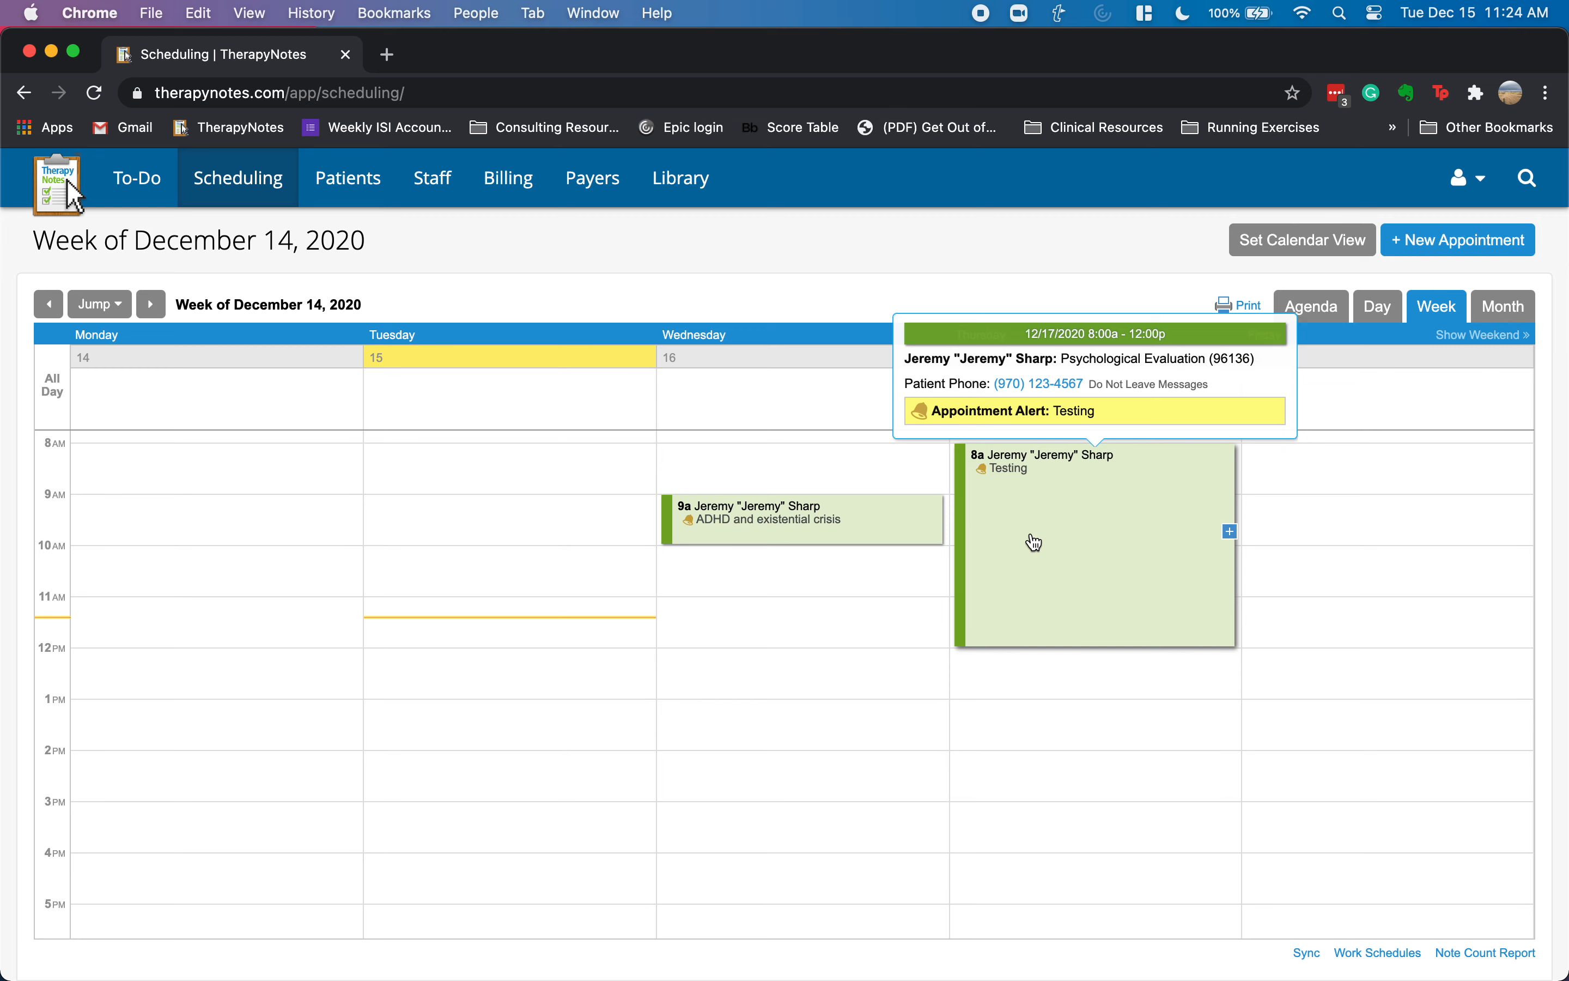
# - Create a Friday 8am Psychological Evaluation for the patient with service code 96132
pyautogui.click(1525, 456)
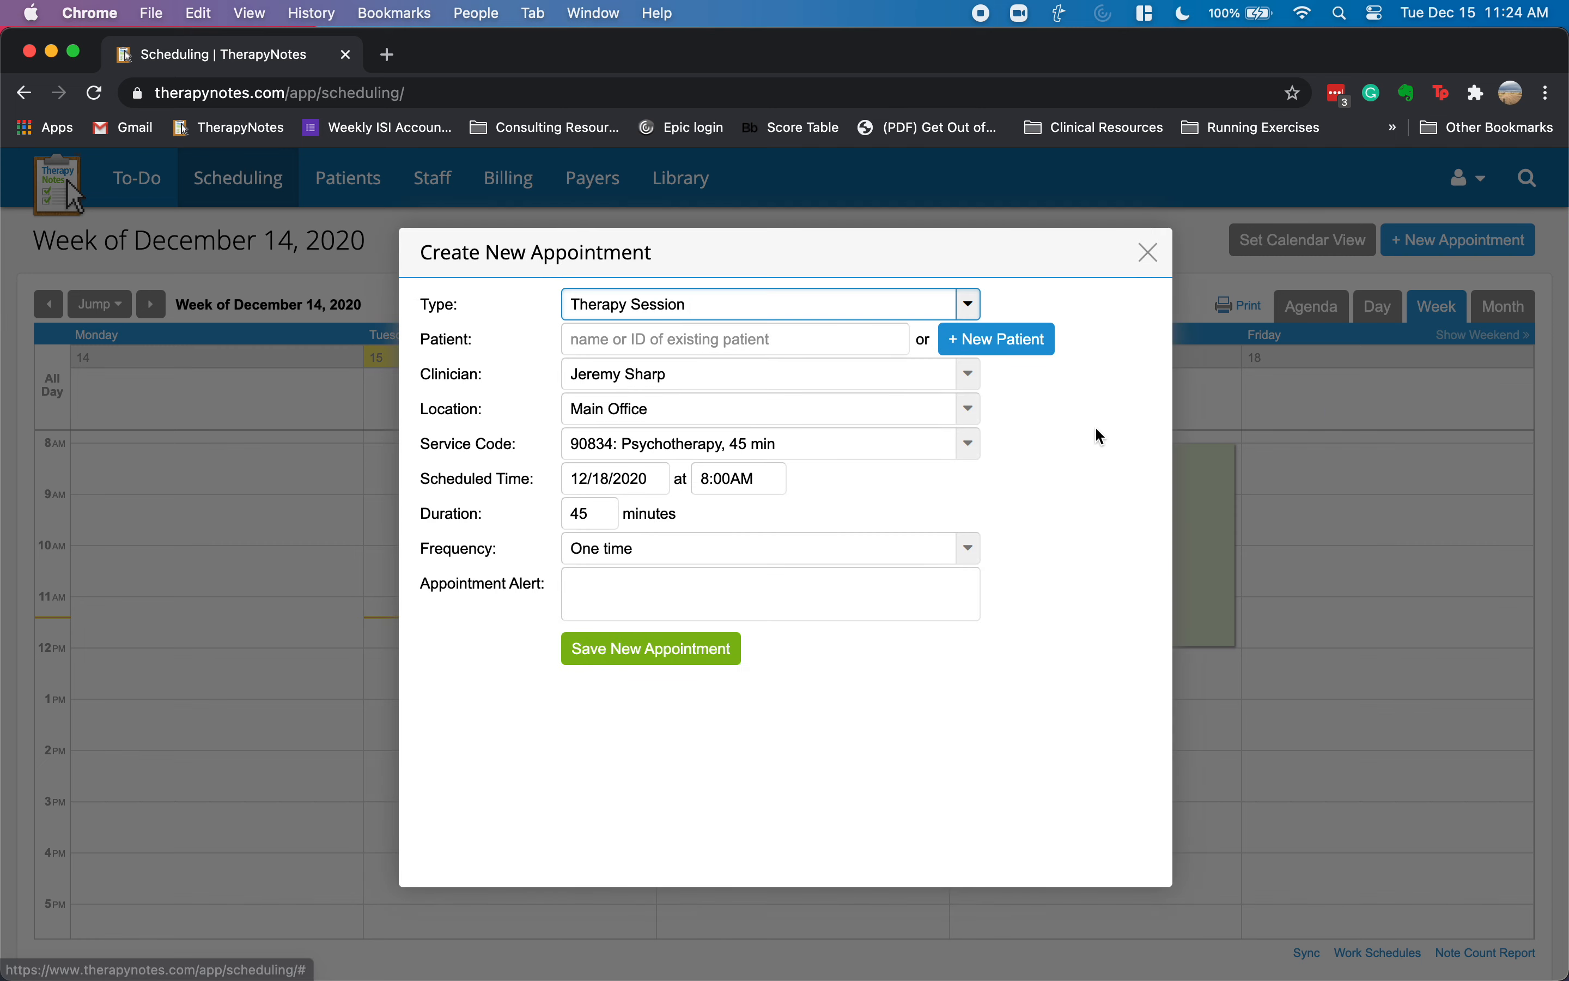
pyautogui.click(788, 312)
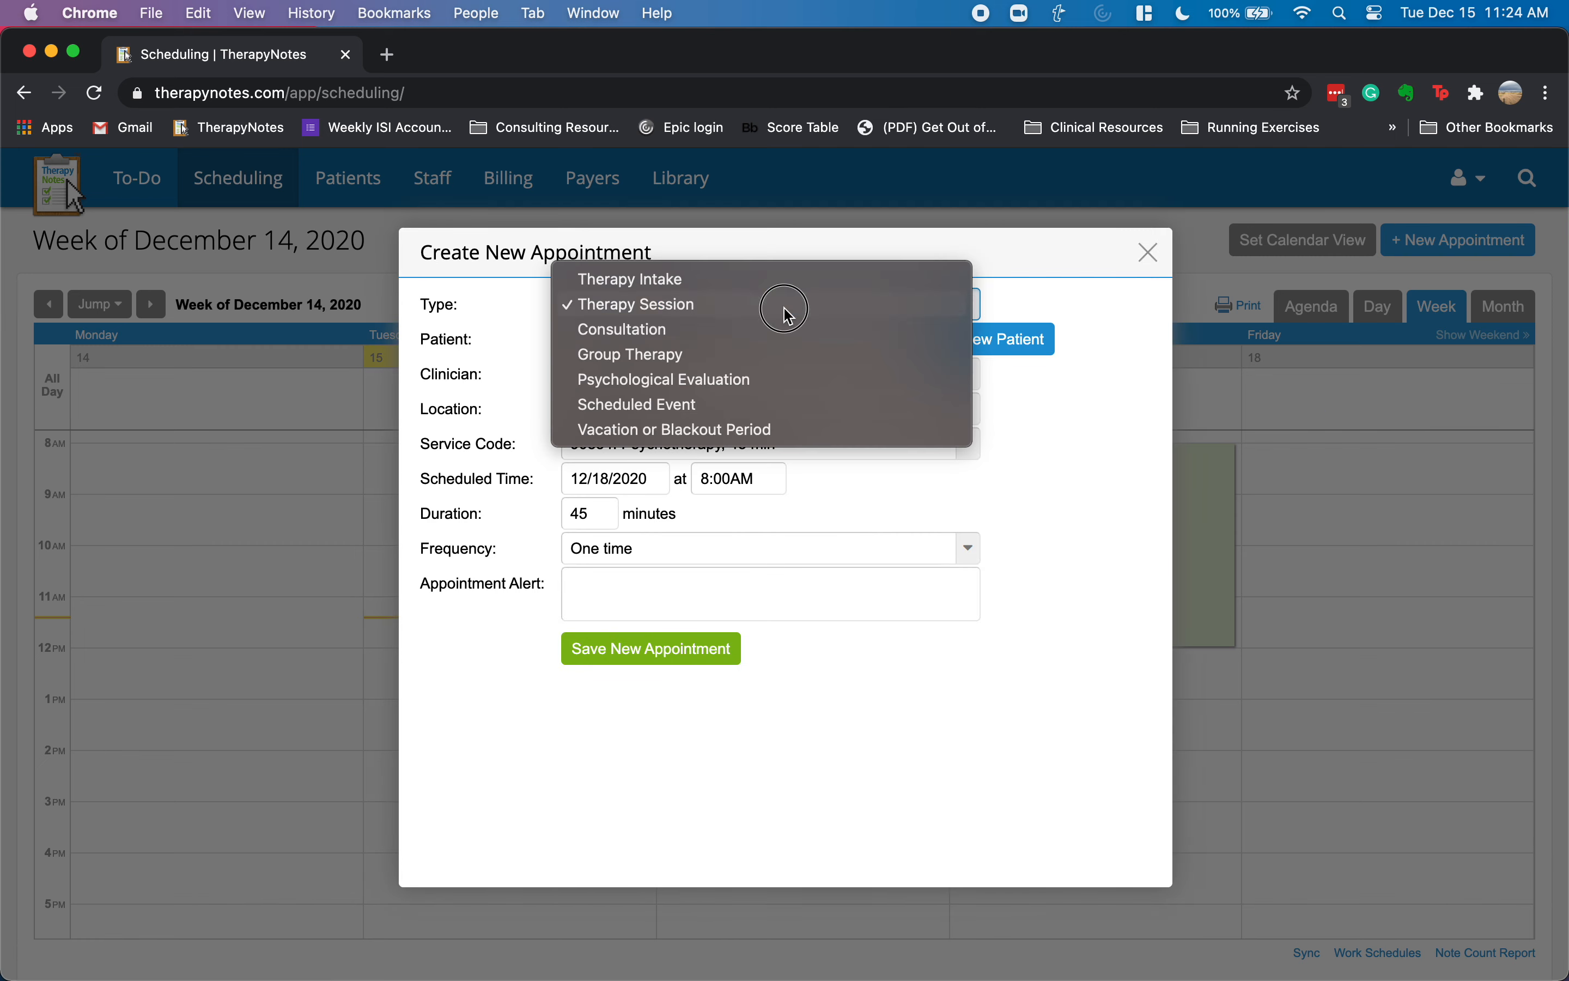
pyautogui.click(744, 386)
pyautogui.click(713, 340)
pyautogui.click(701, 389)
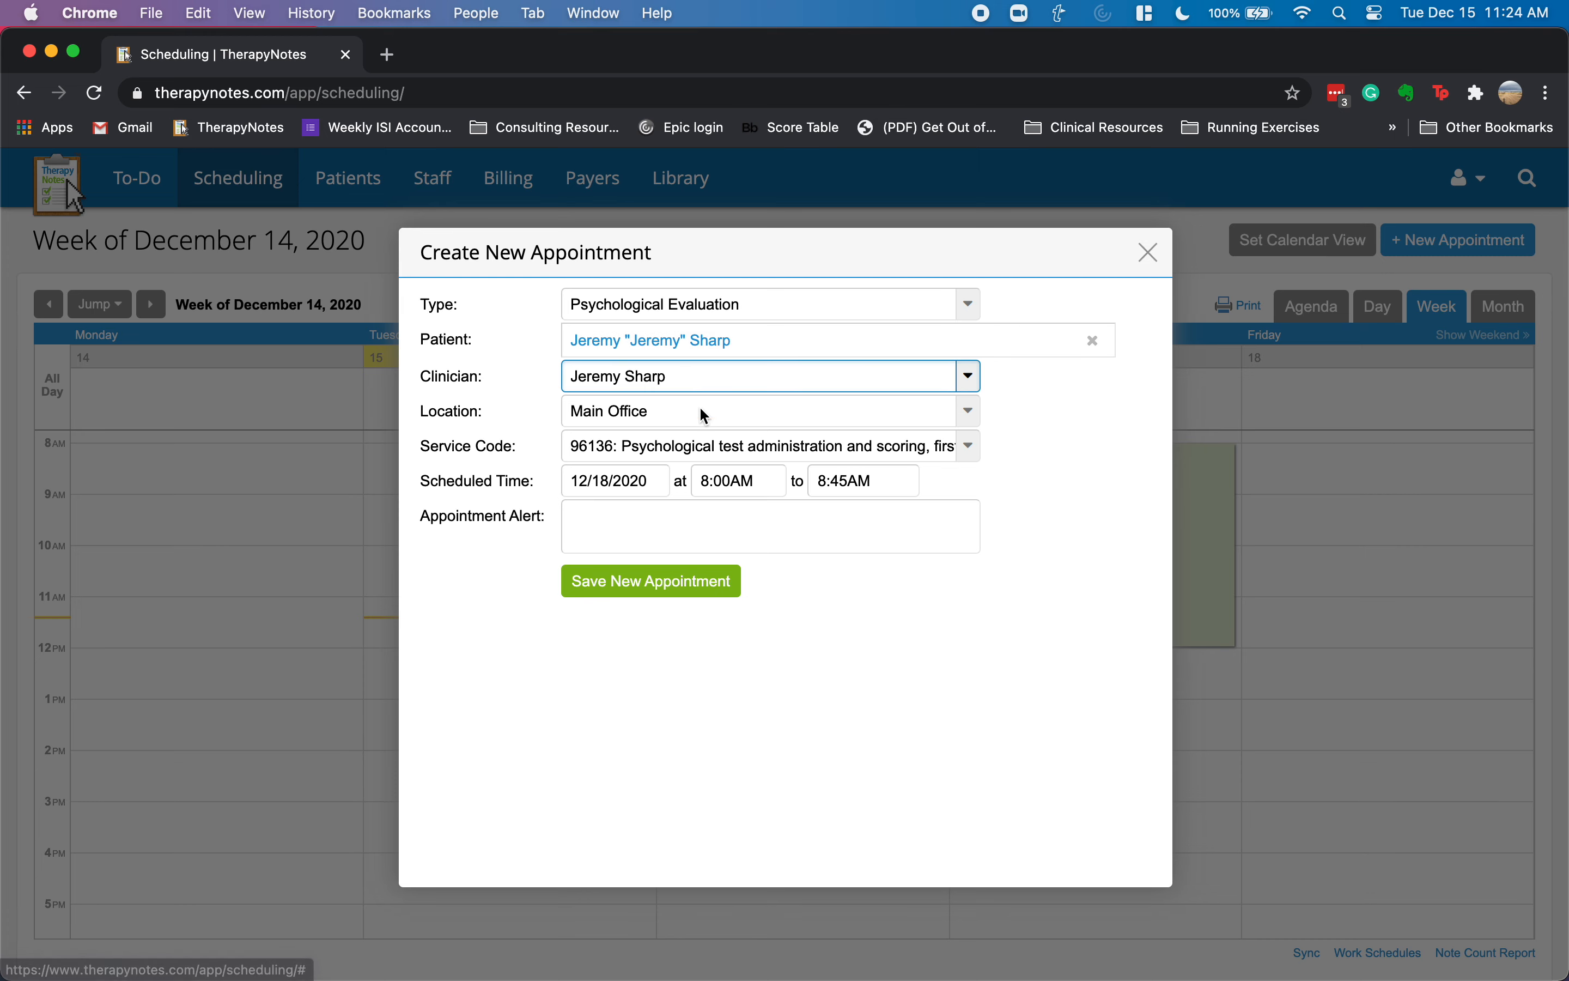
pyautogui.click(672, 447)
pyautogui.click(665, 497)
# - Keep the 8:00–9:00AM time, add the alert 'Feedback', and save
pyautogui.click(704, 481)
pyautogui.click(853, 484)
pyautogui.click(697, 512)
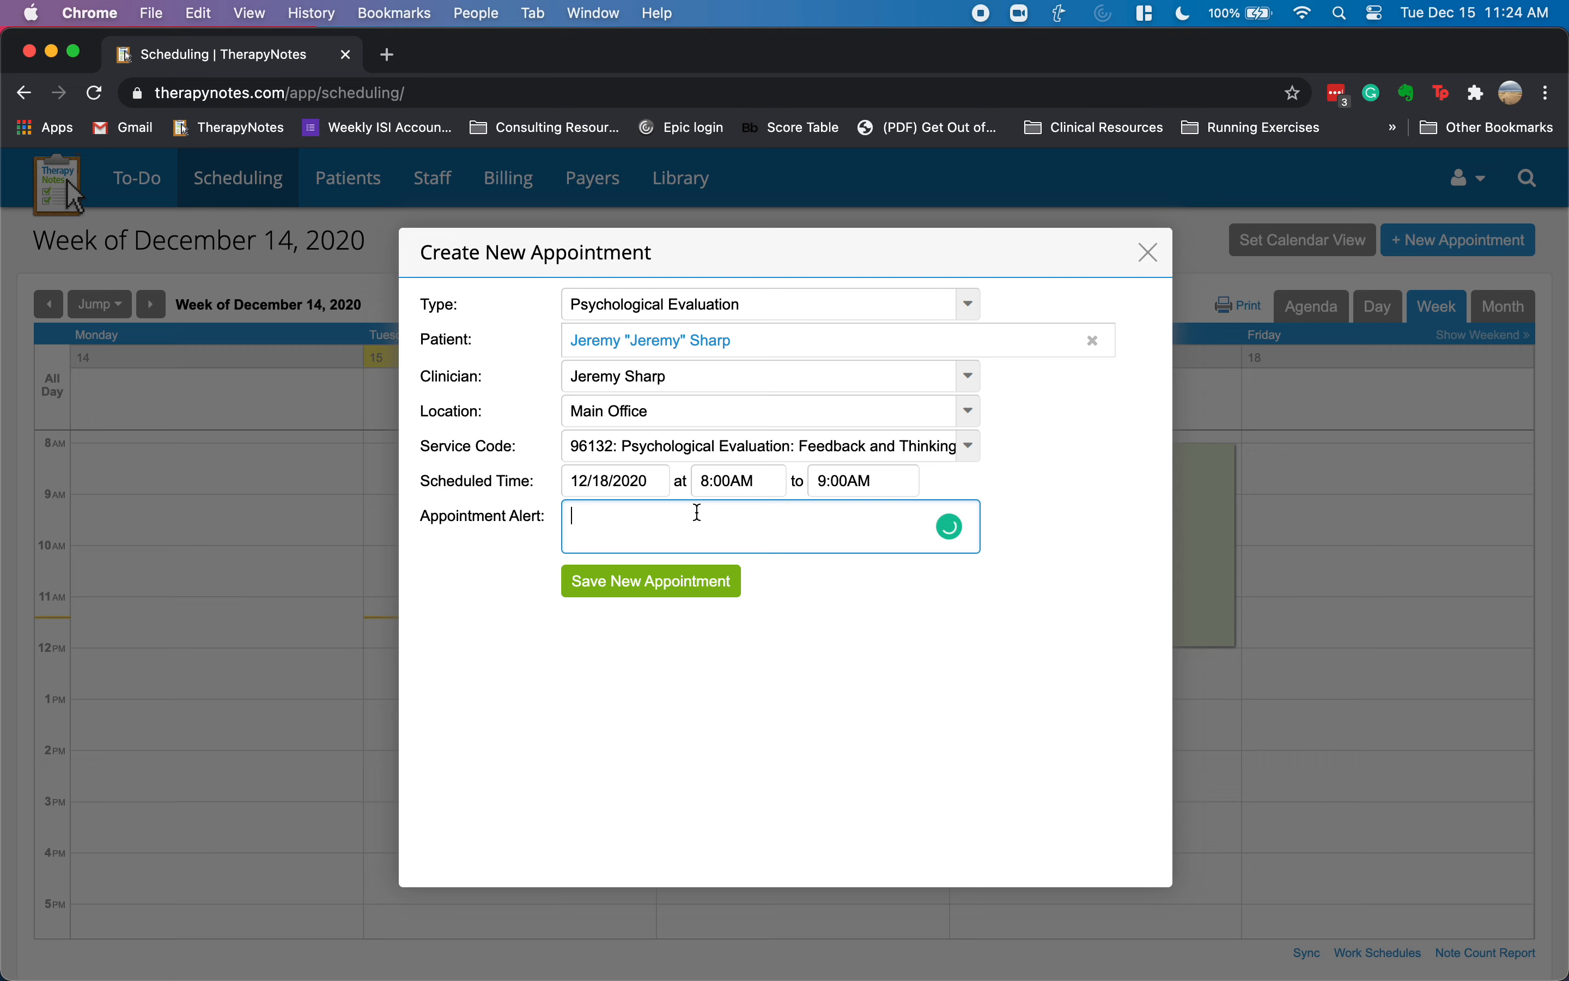
pyautogui.write('Feedback')
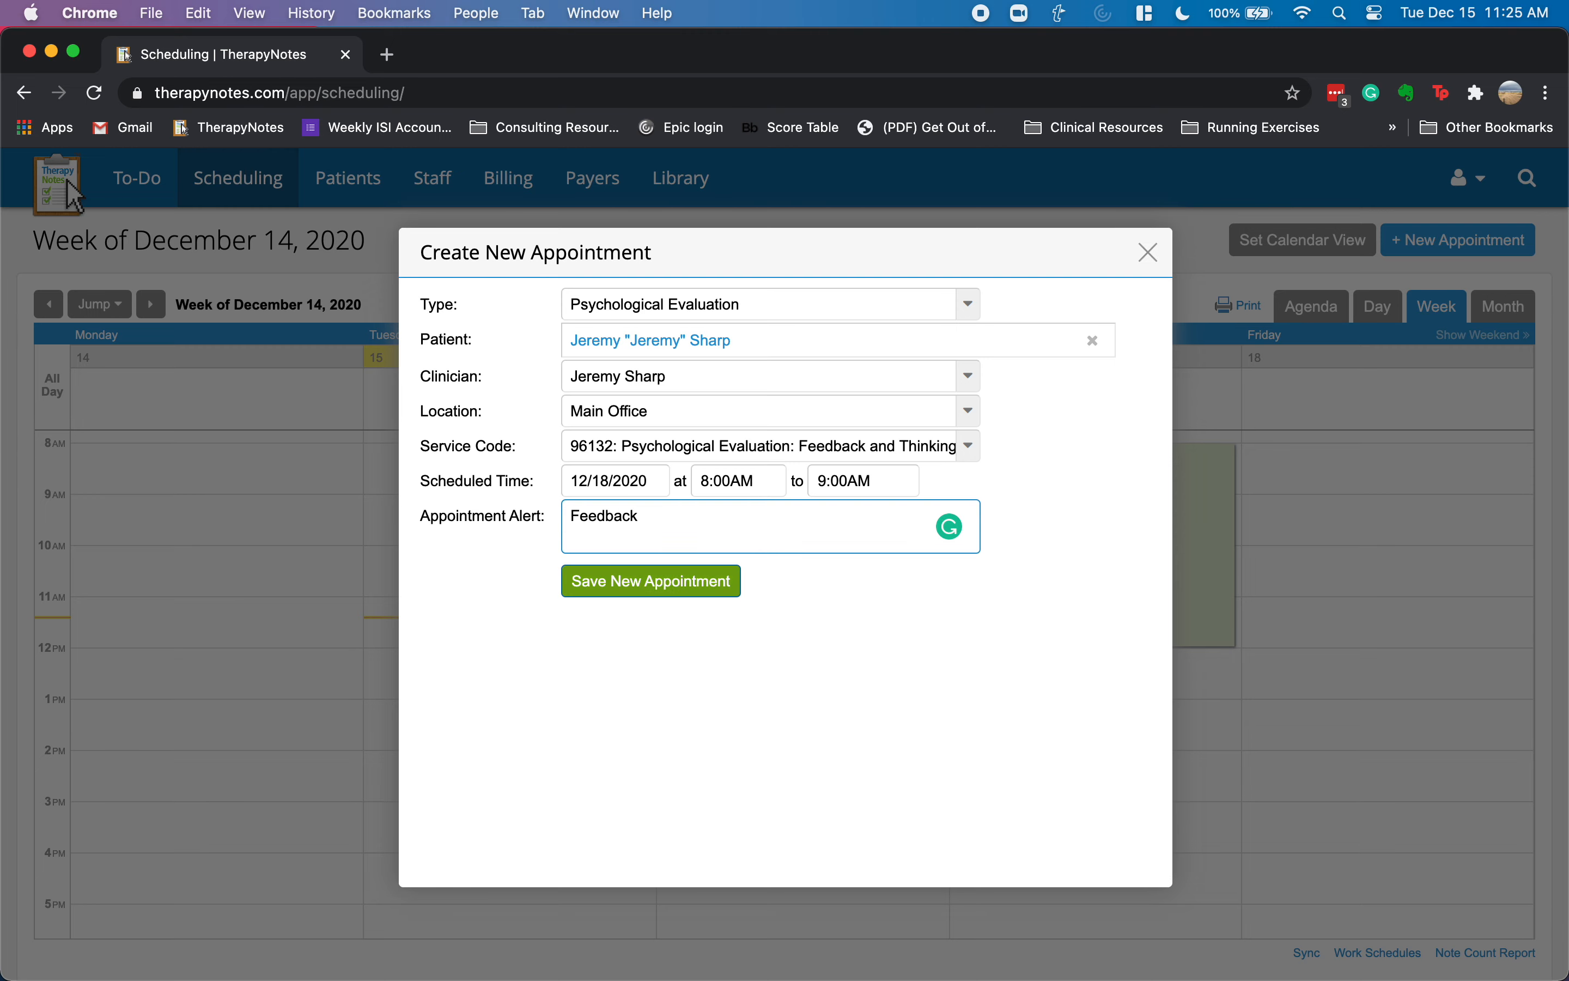
pyautogui.click(652, 580)
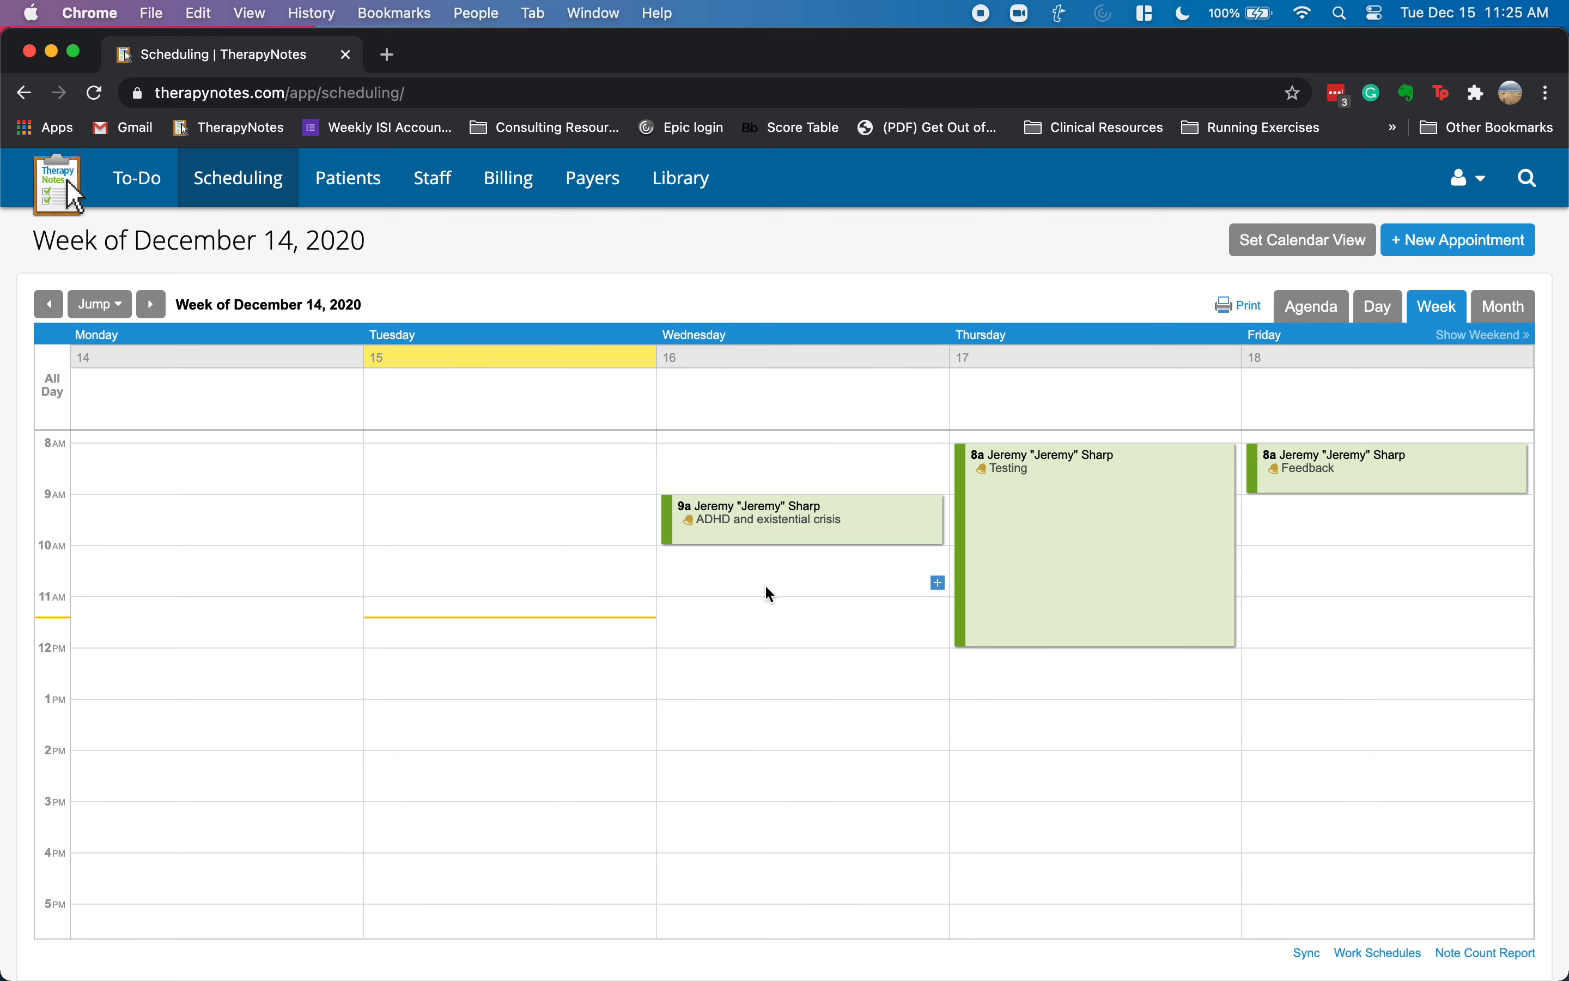
# - Reschedule the Wednesday intake appointment to December 12, saving despite the past-date warning
pyautogui.moveTo(1002, 499)
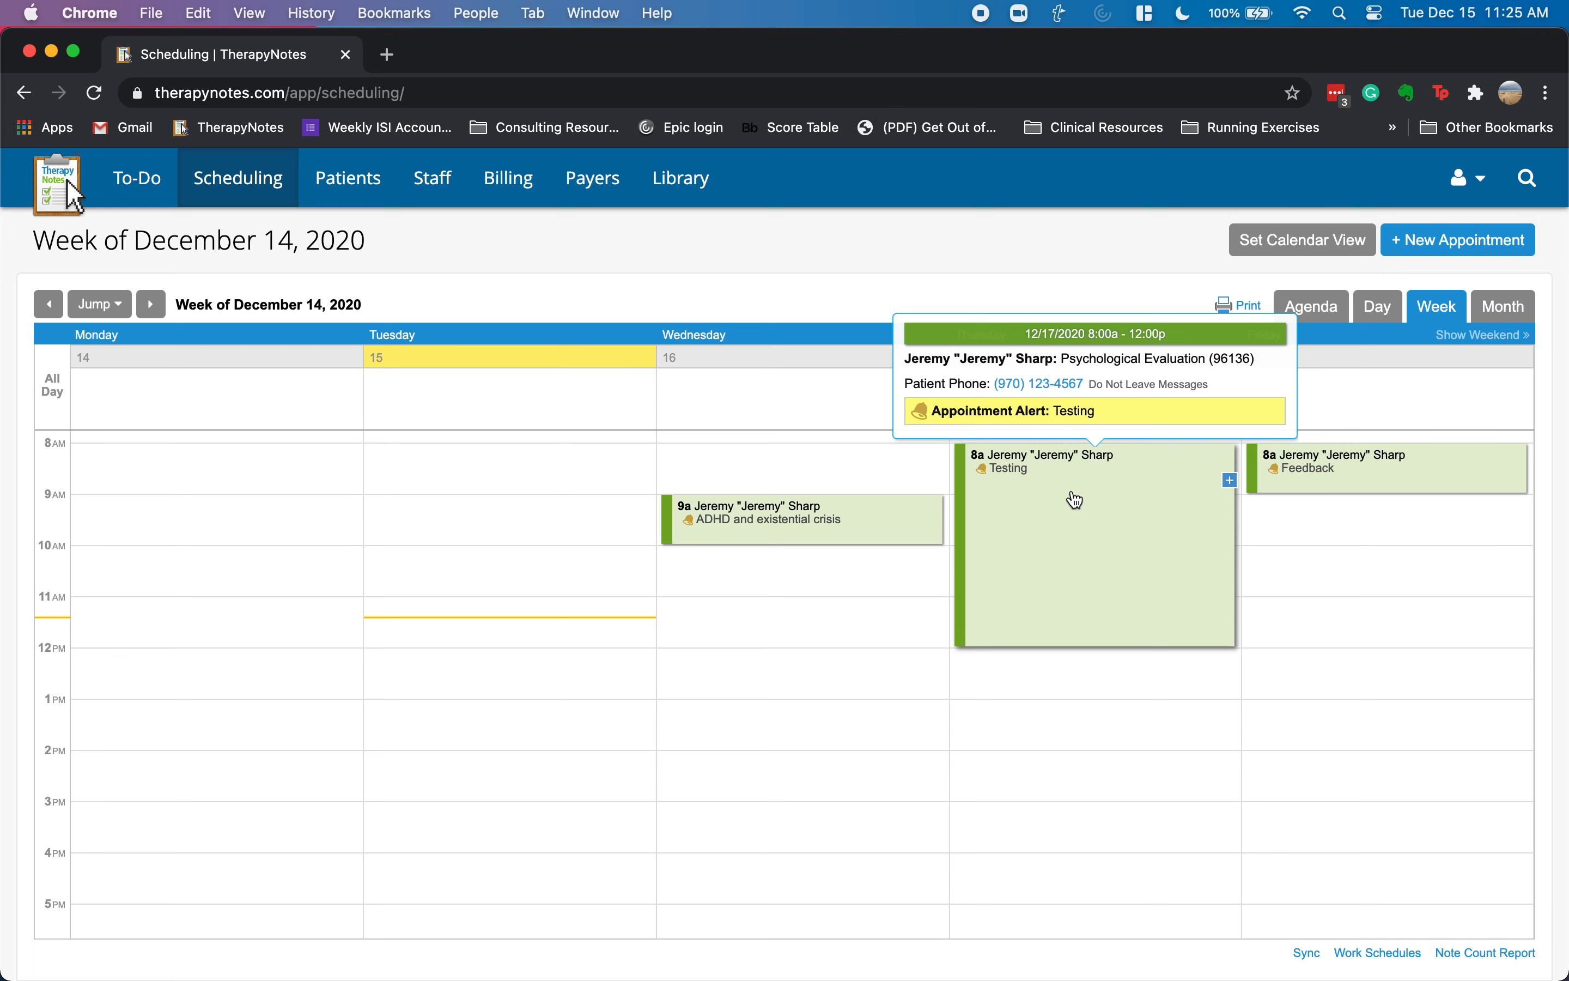
pyautogui.moveTo(748, 530)
pyautogui.click(739, 530)
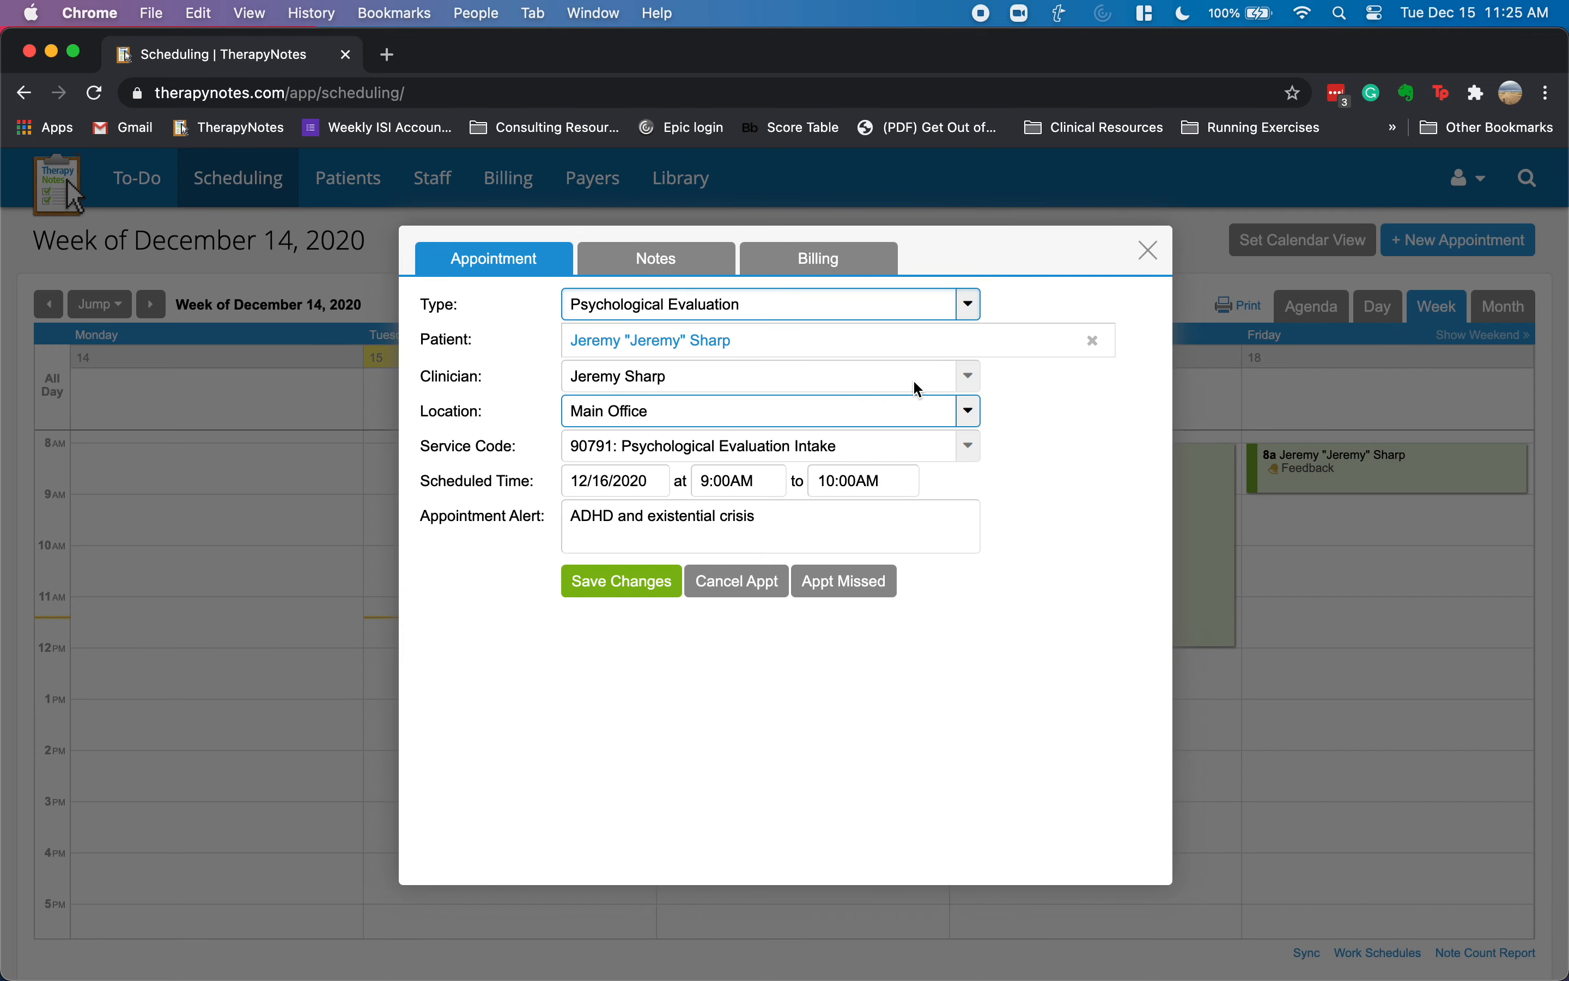
pyautogui.click(1149, 251)
pyautogui.moveTo(831, 515); pyautogui.dragTo(763, 570)
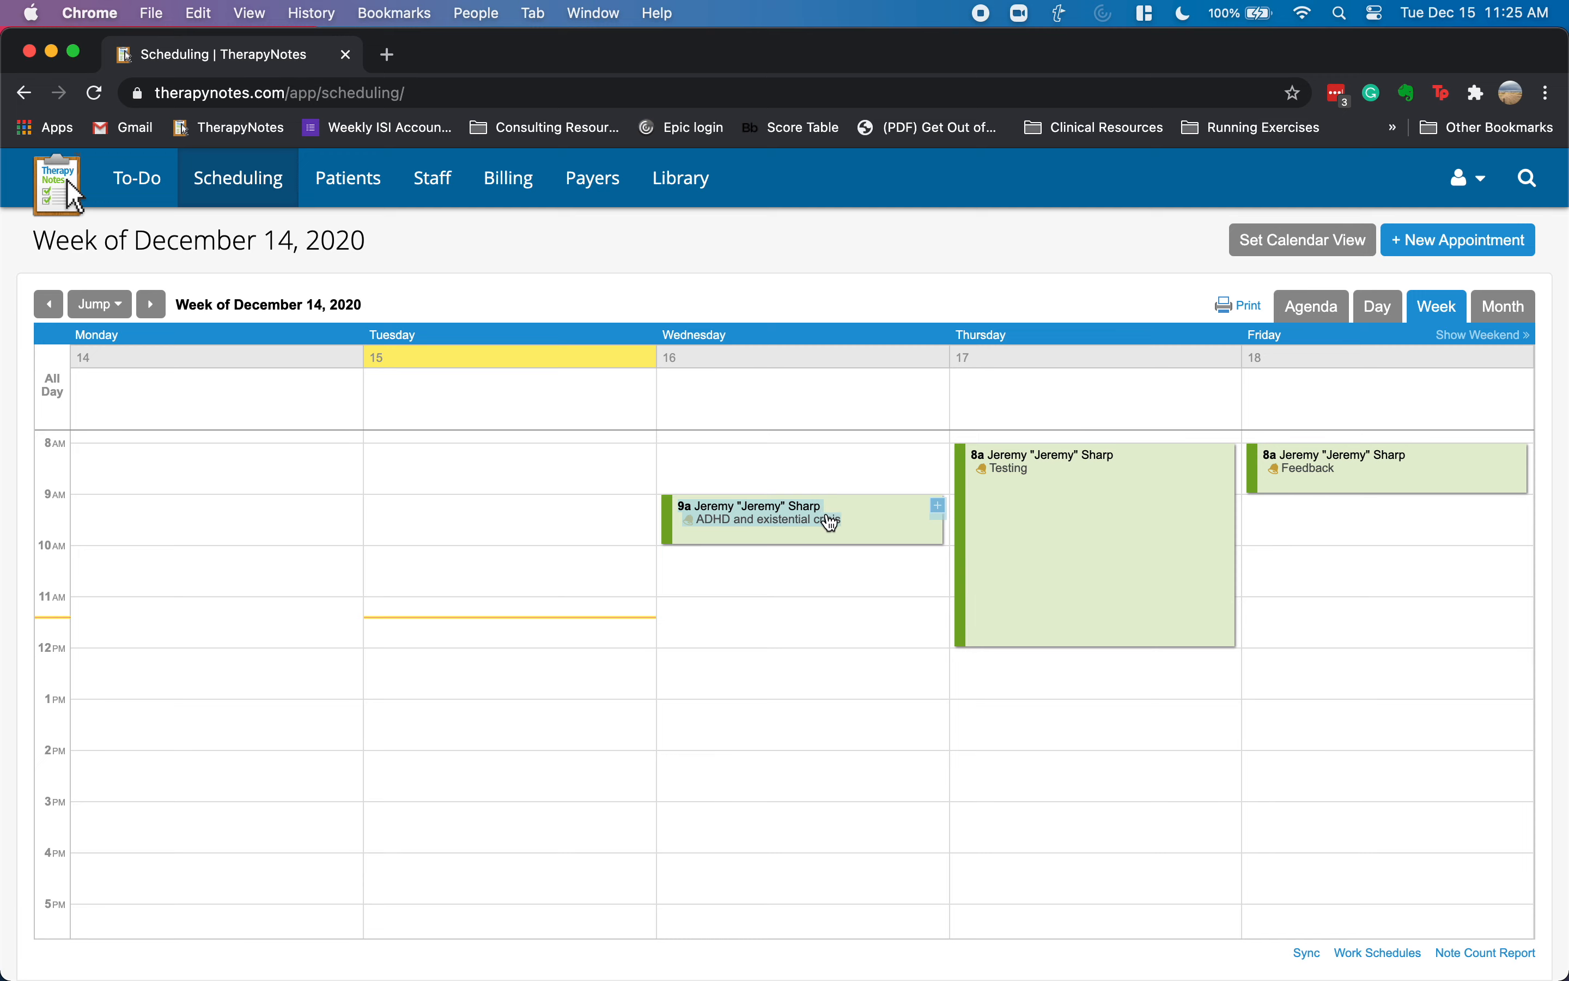
pyautogui.moveTo(864, 529)
pyautogui.click(870, 524)
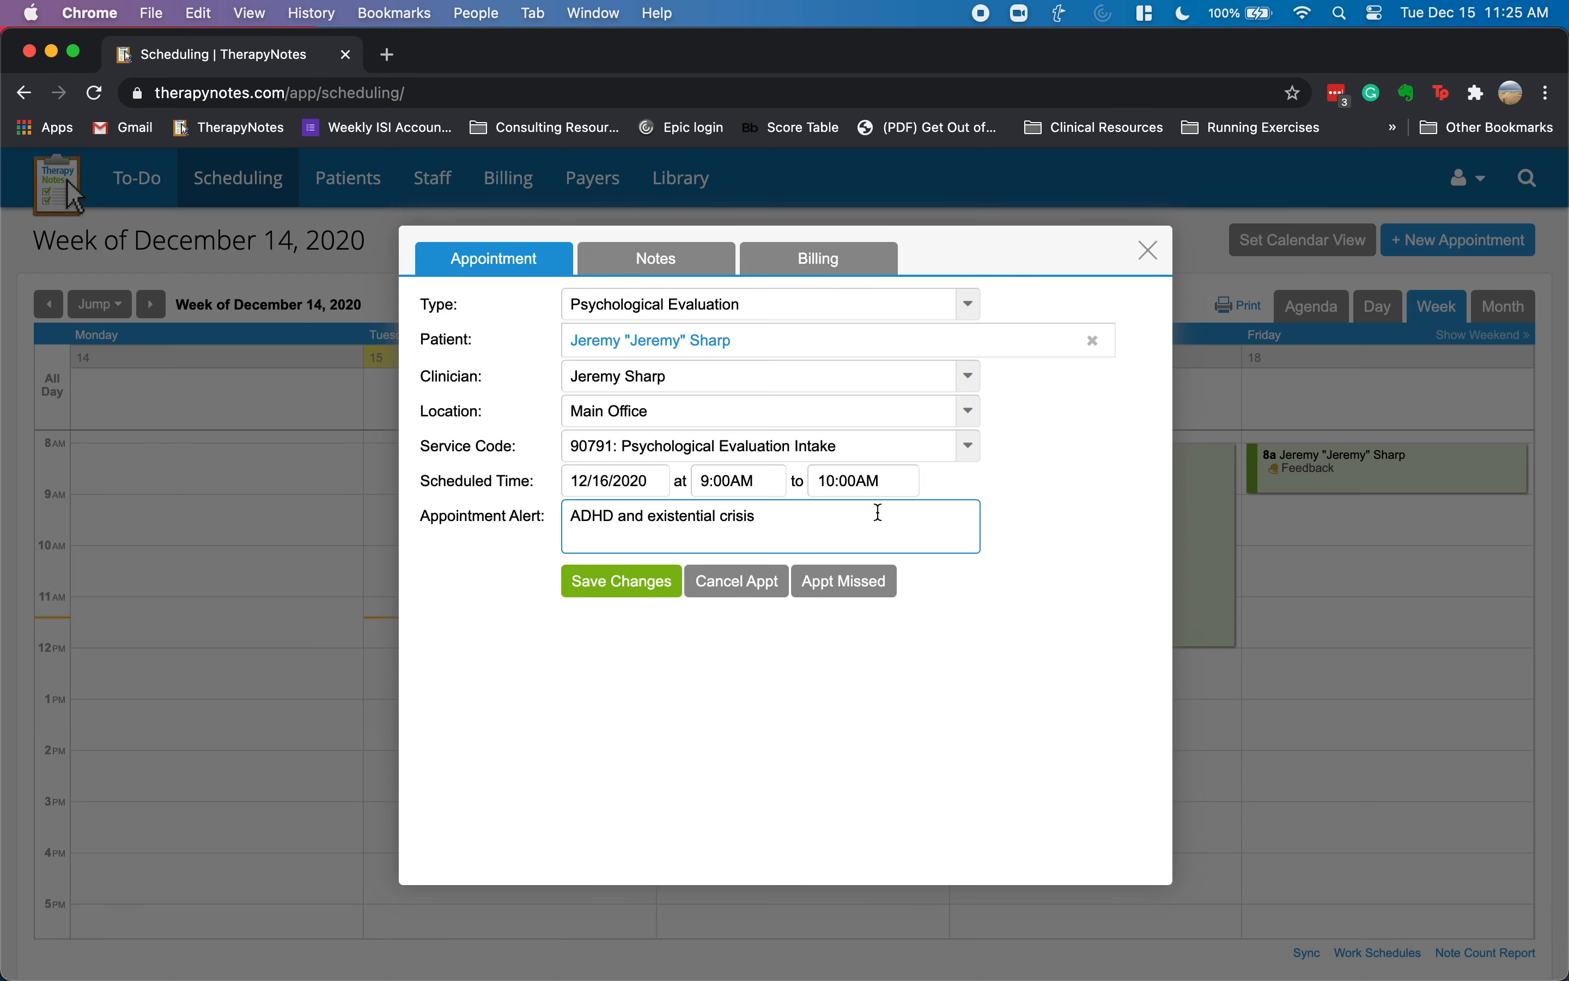
pyautogui.click(608, 480)
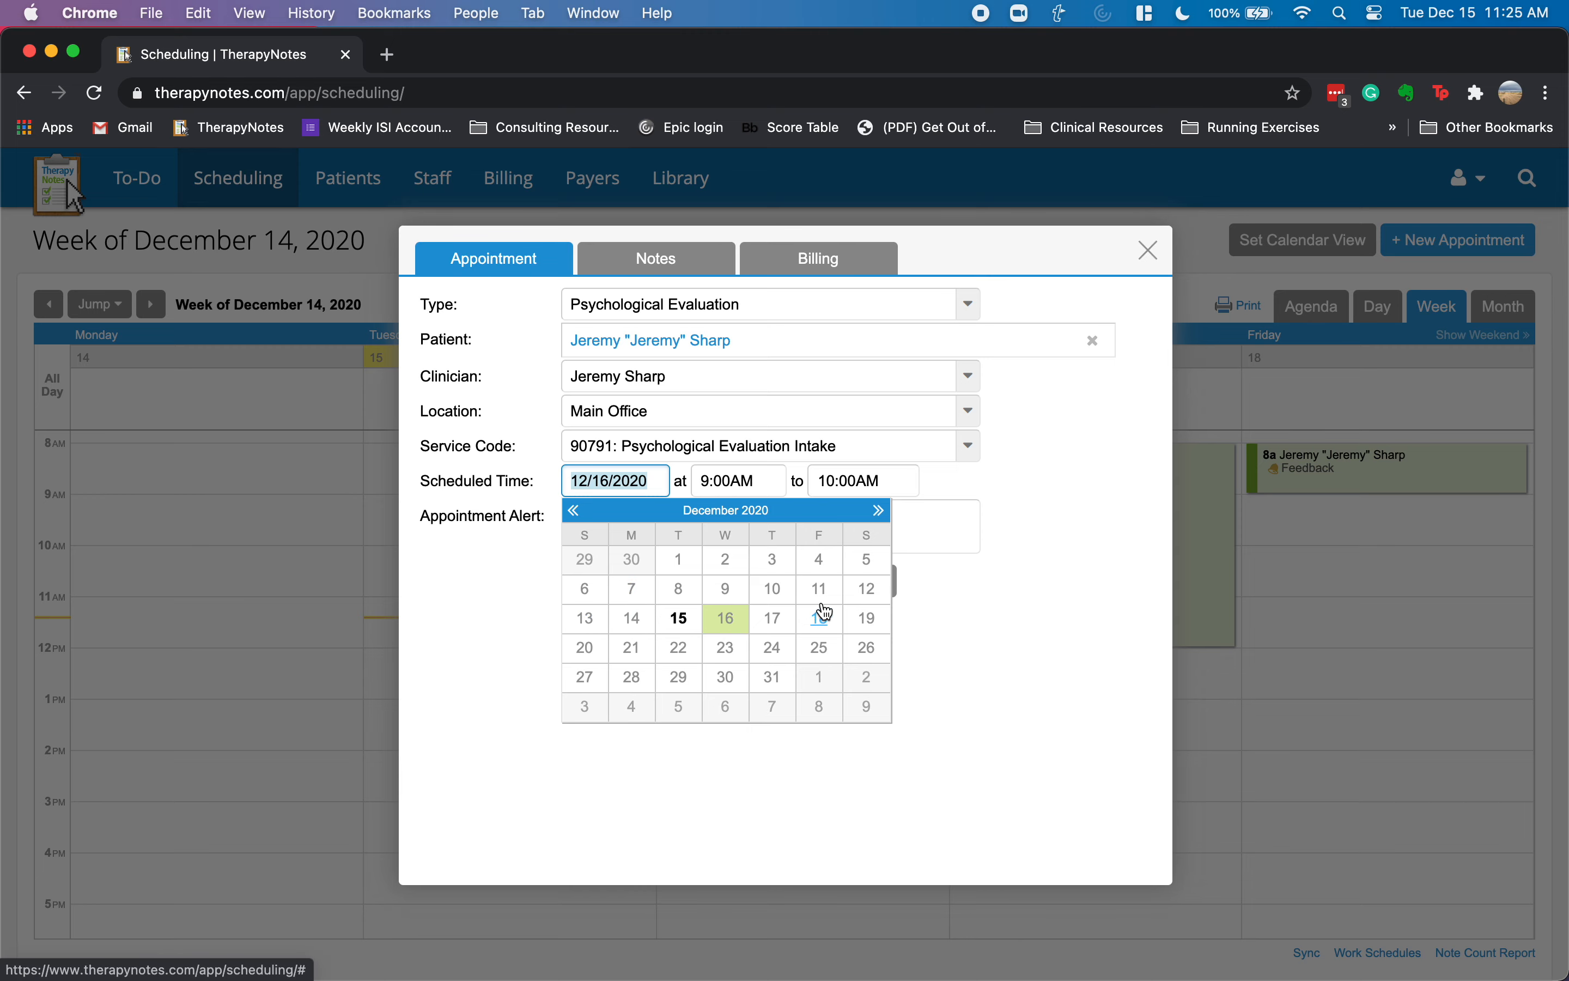
pyautogui.click(869, 589)
pyautogui.click(614, 587)
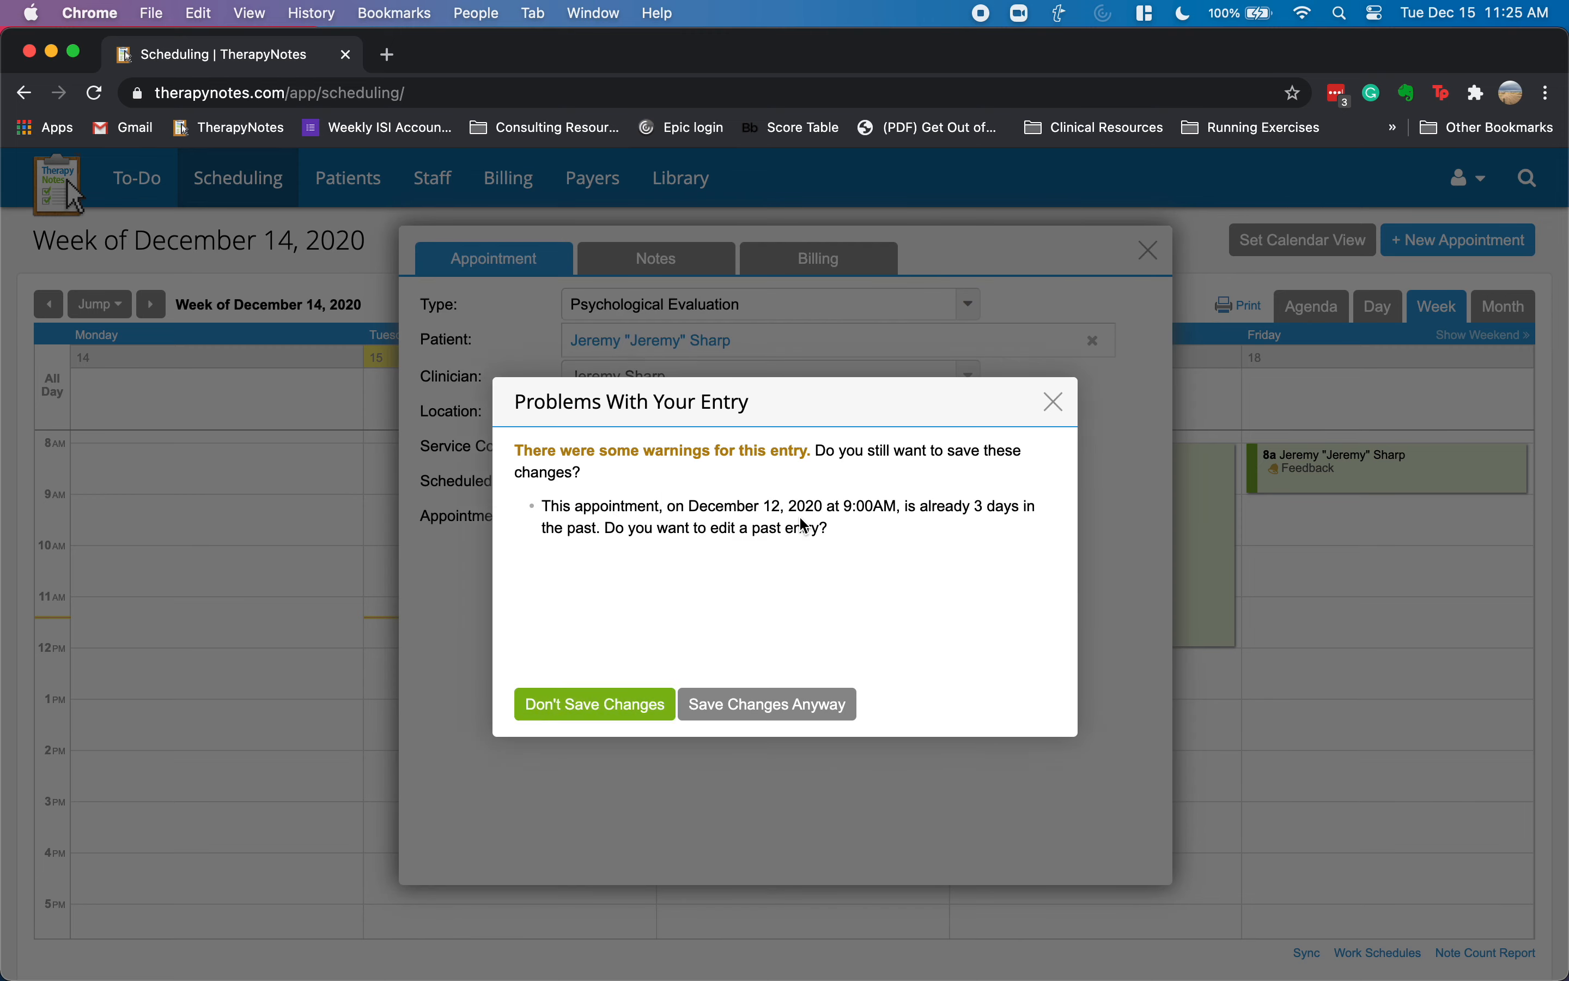
pyautogui.click(740, 708)
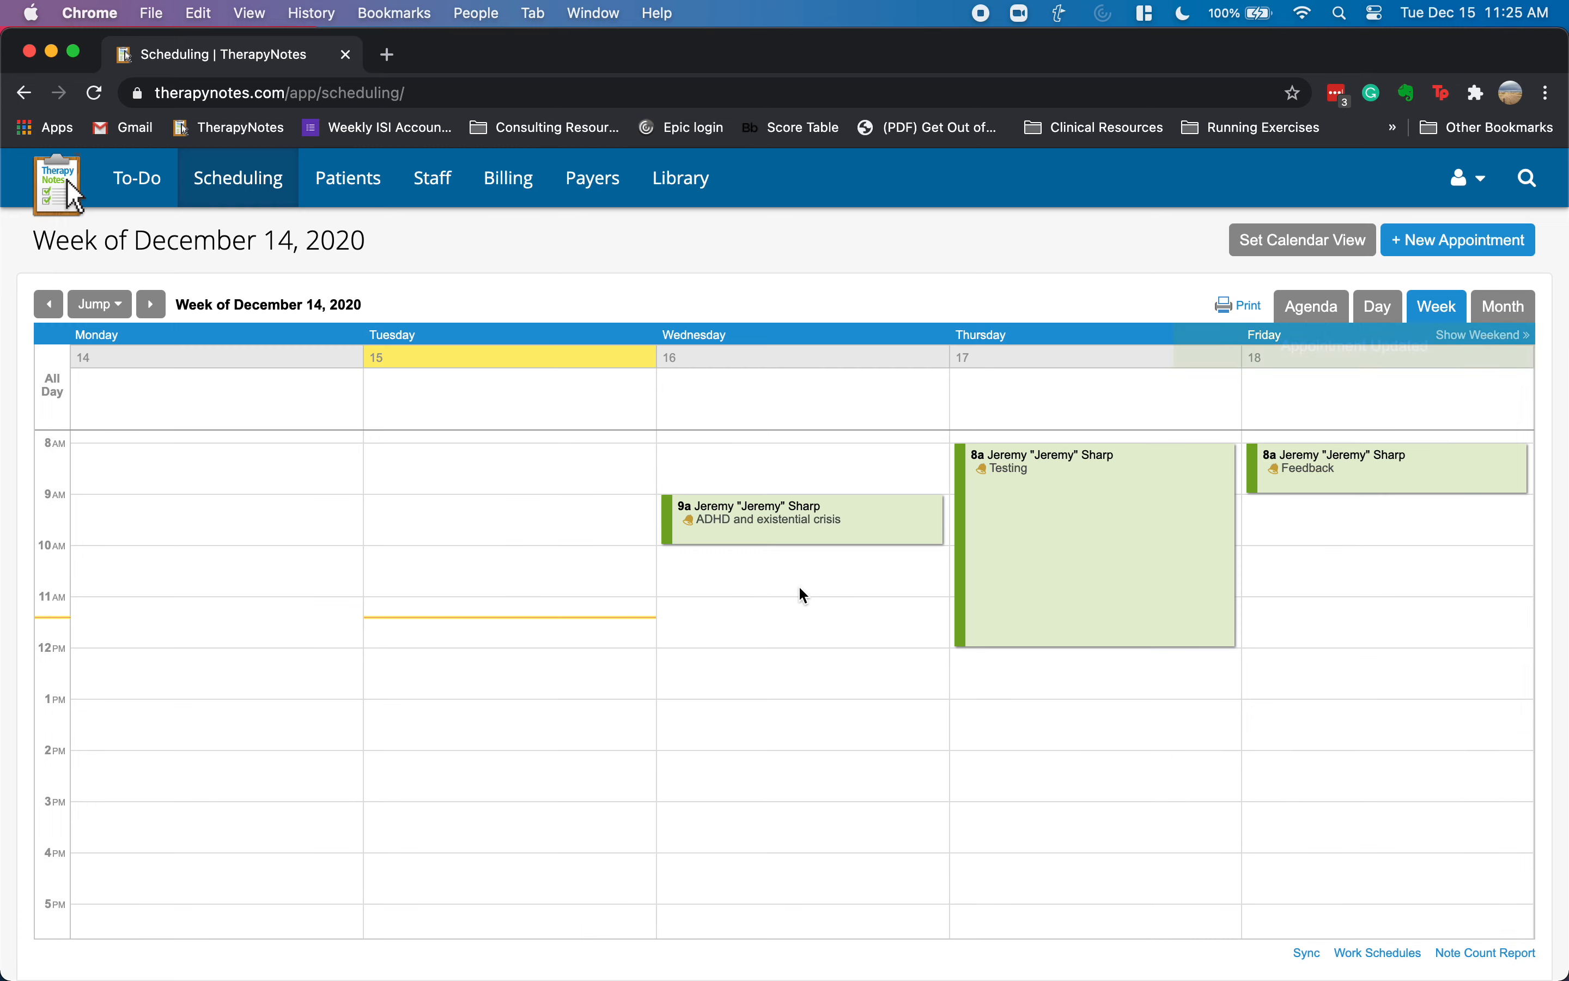
# - Move the Thursday testing appointment to December 13, accepting the past-date warning
pyautogui.click(1048, 494)
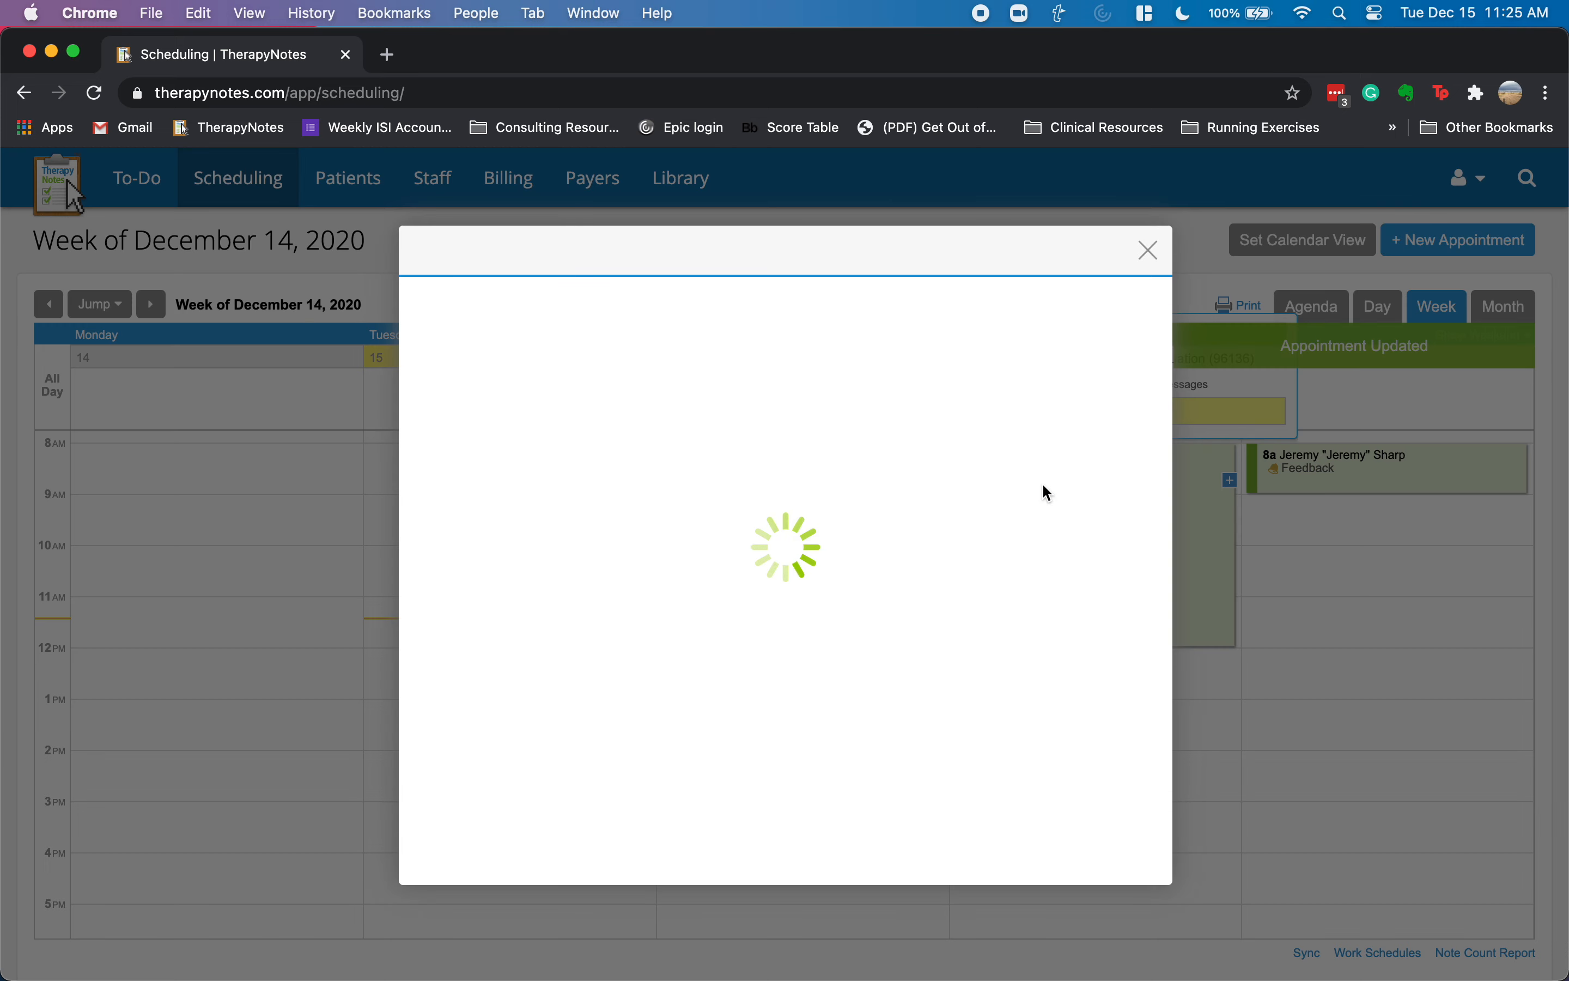
pyautogui.click(609, 482)
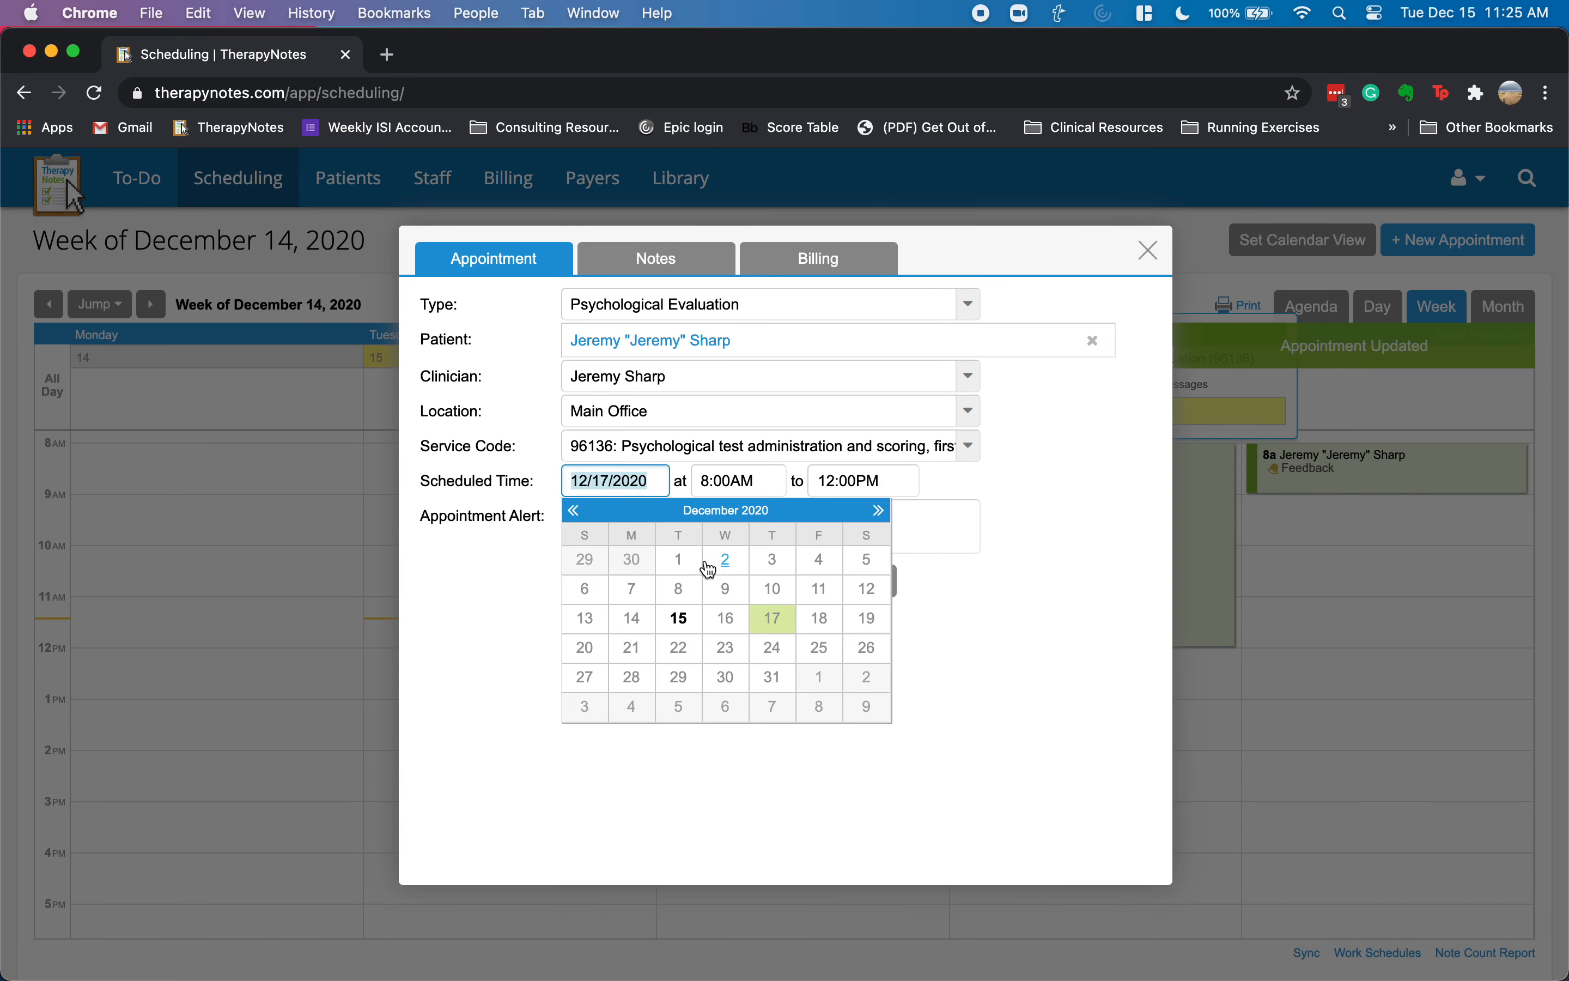
pyautogui.click(585, 619)
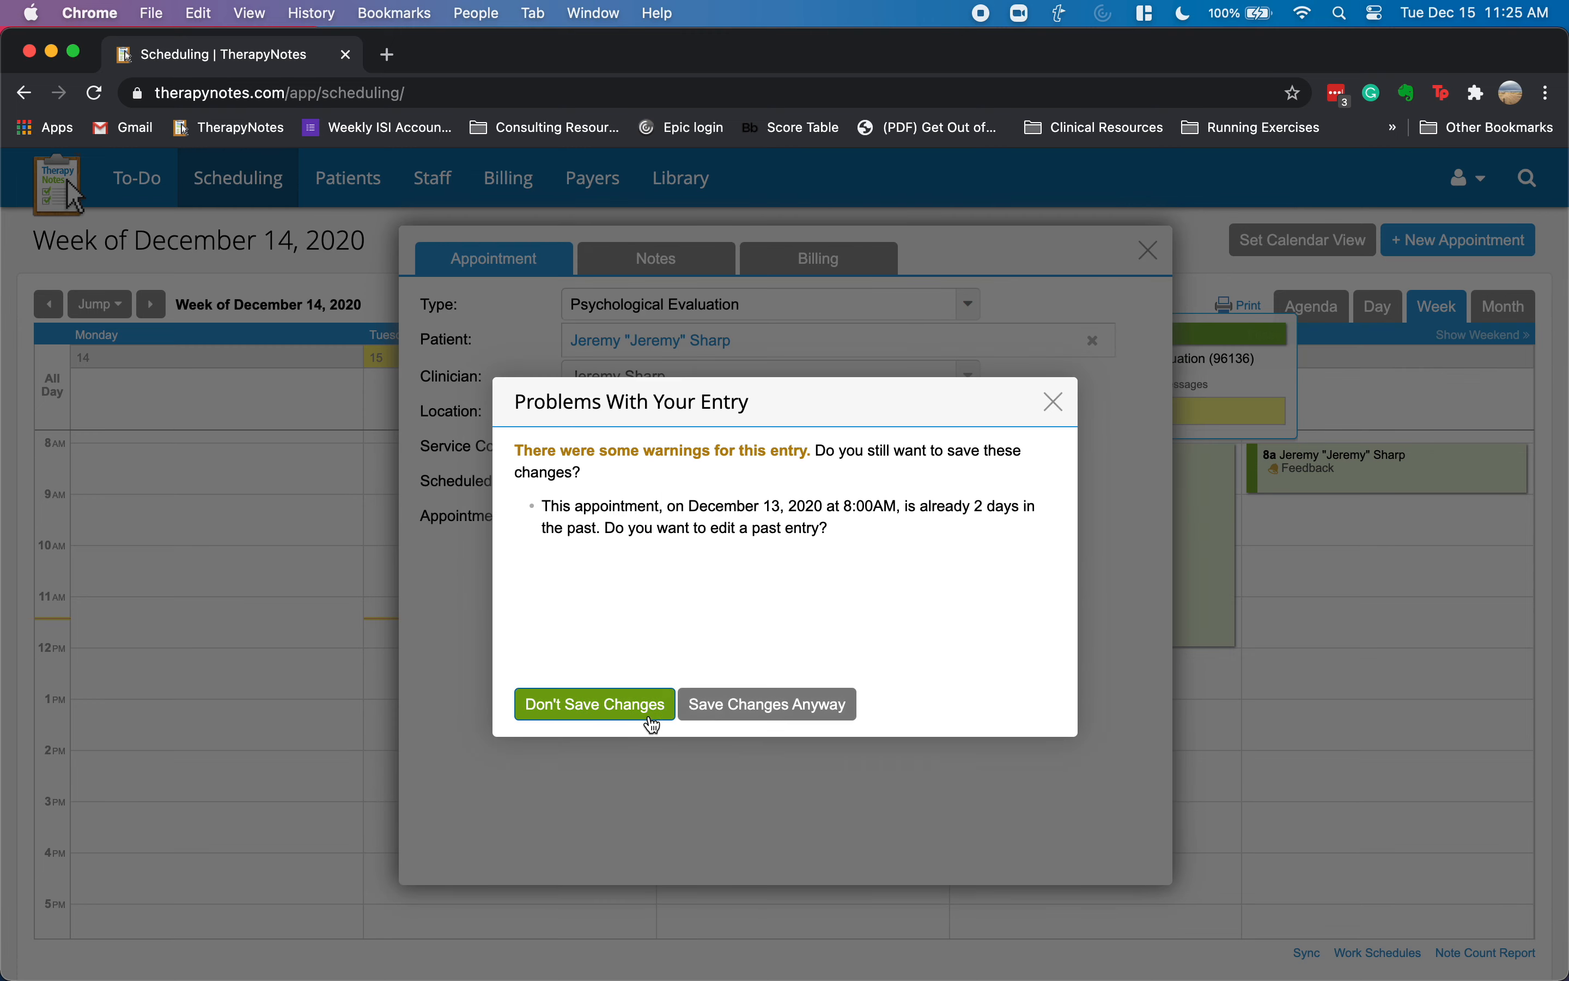
pyautogui.click(610, 710)
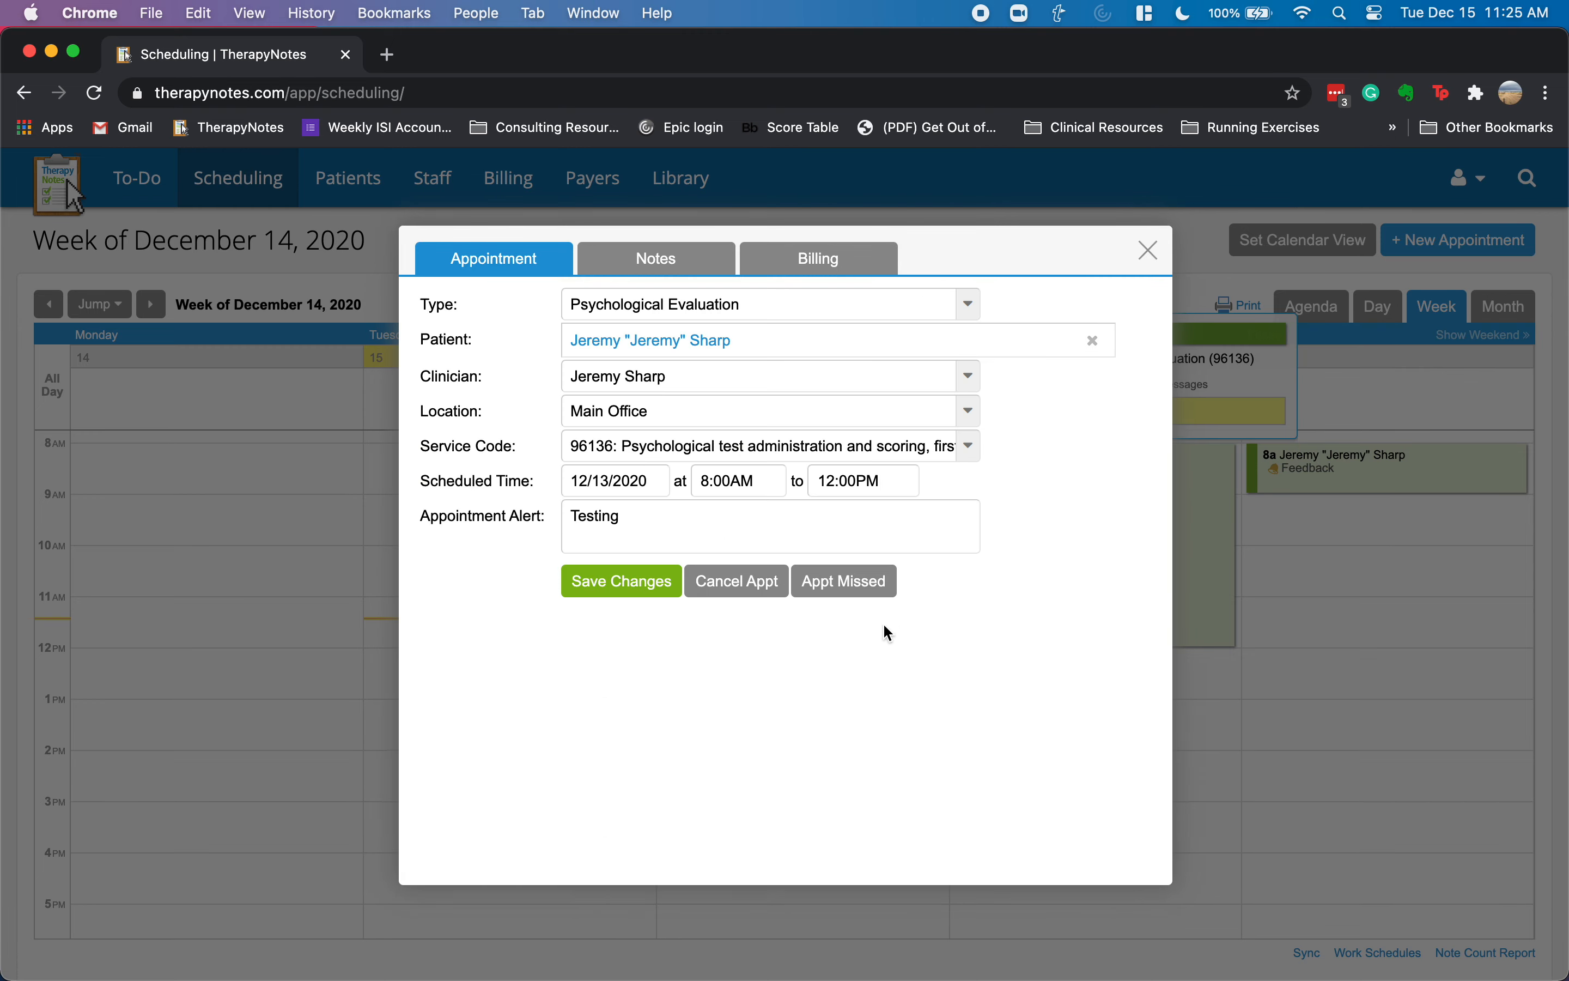
pyautogui.click(634, 592)
pyautogui.click(762, 708)
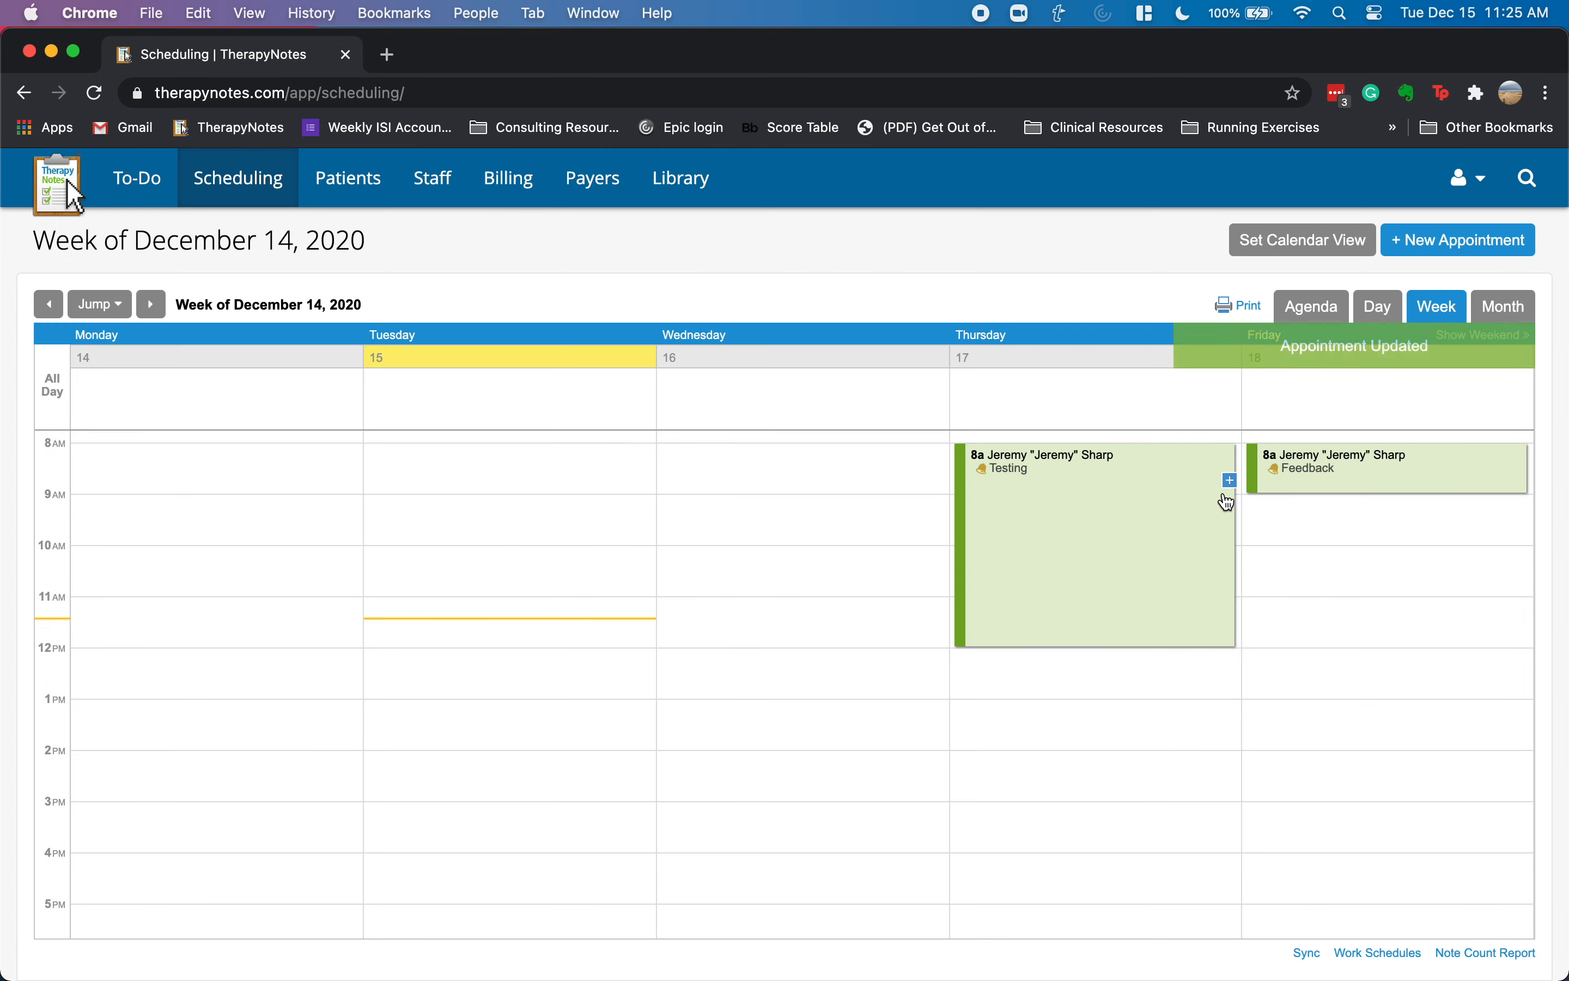
# - Move the Friday Feedback appointment to December 14, save anyway, and view the previous week
pyautogui.click(1300, 475)
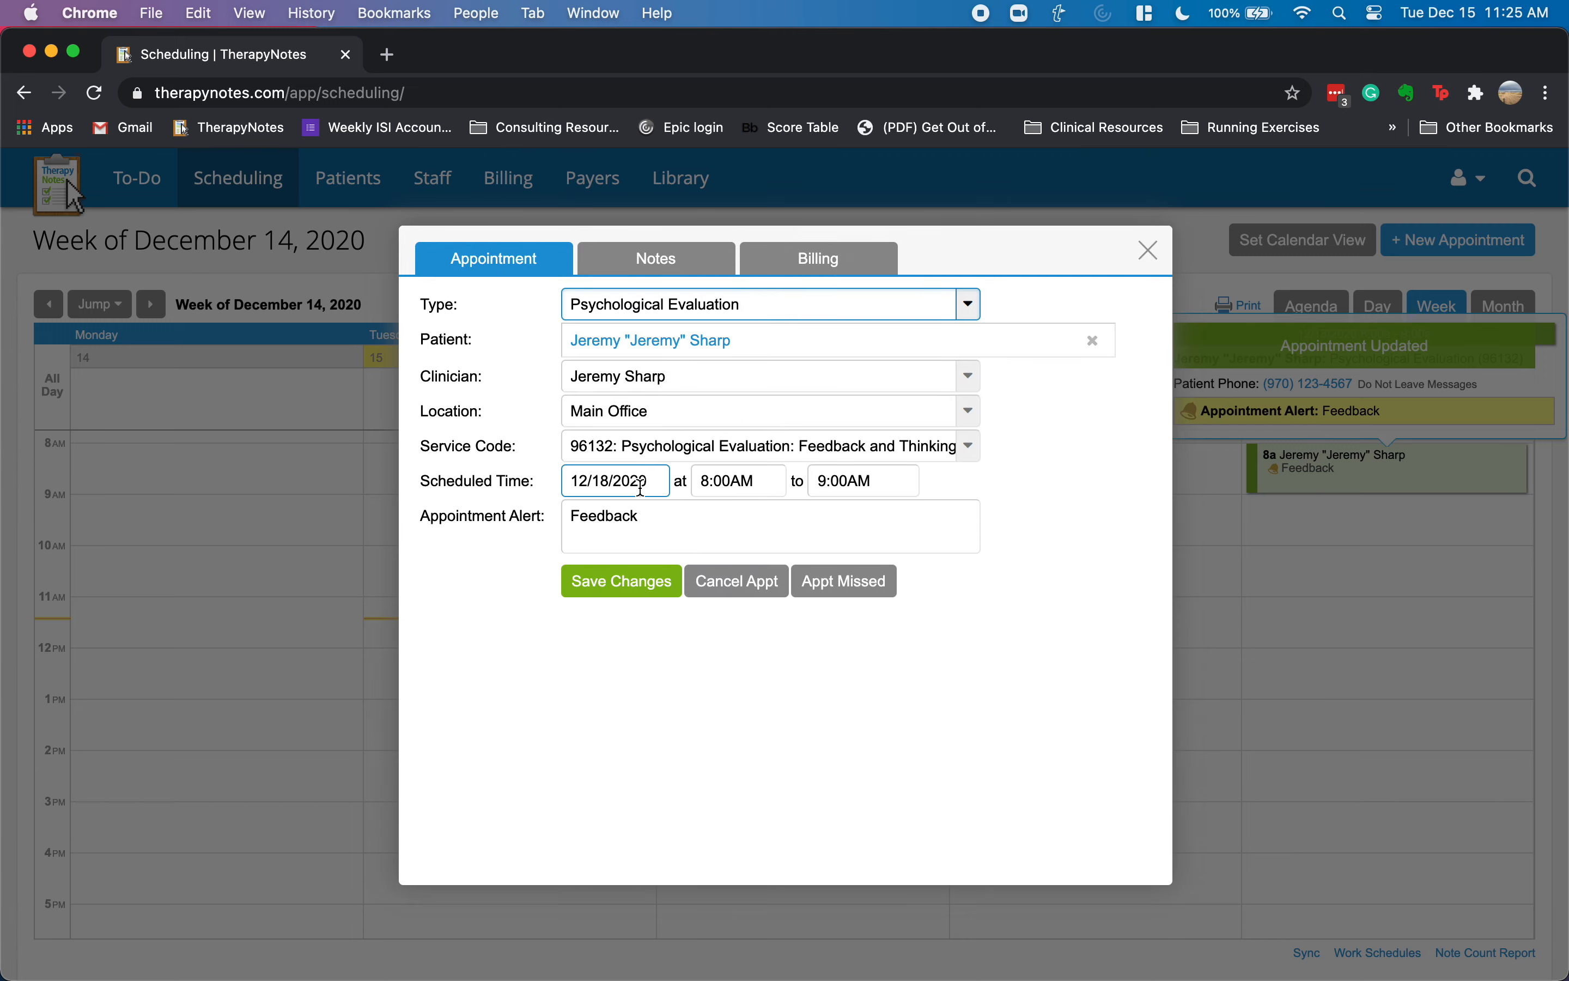
pyautogui.click(621, 478)
pyautogui.click(638, 622)
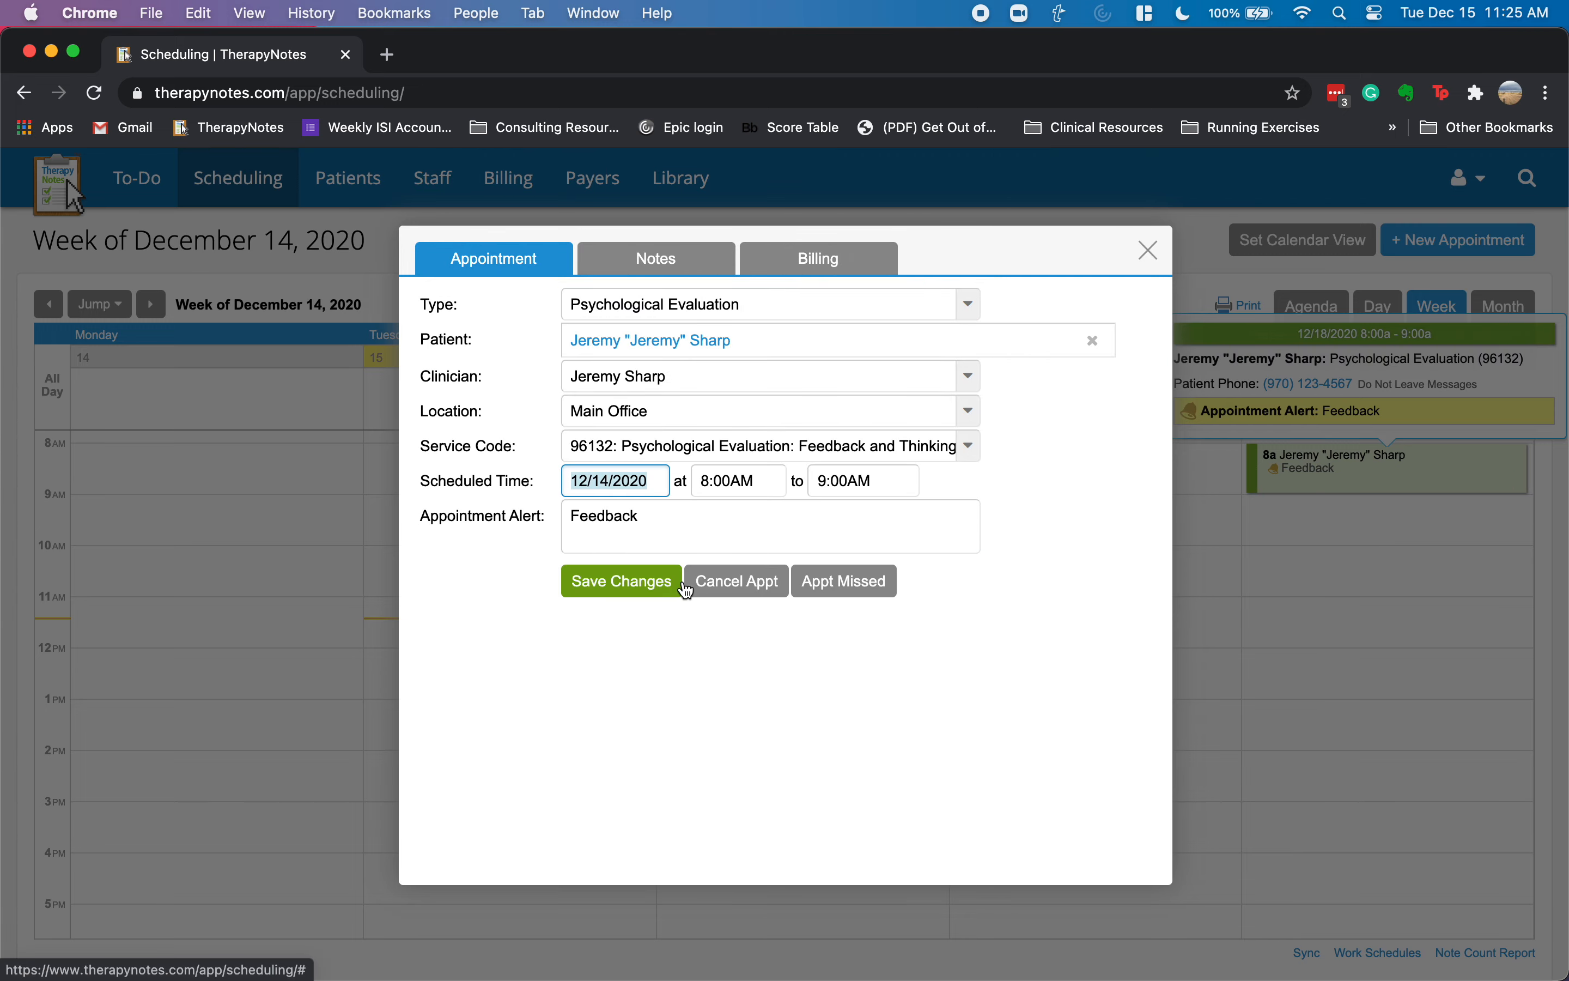
pyautogui.click(627, 586)
pyautogui.click(757, 706)
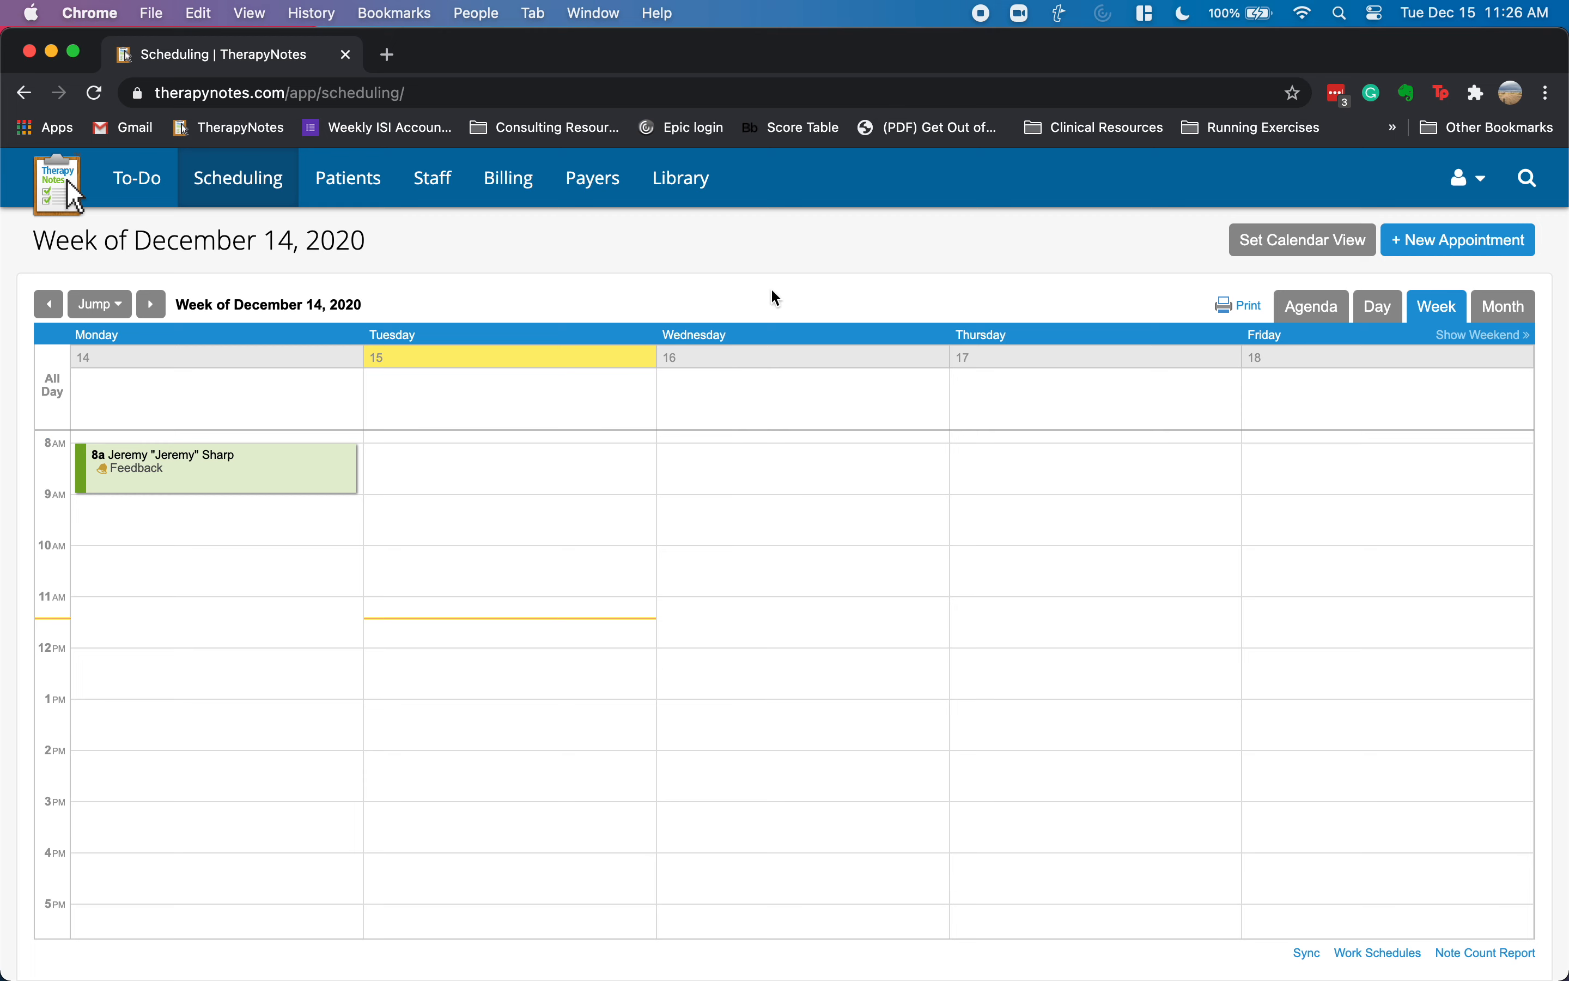
pyautogui.click(50, 309)
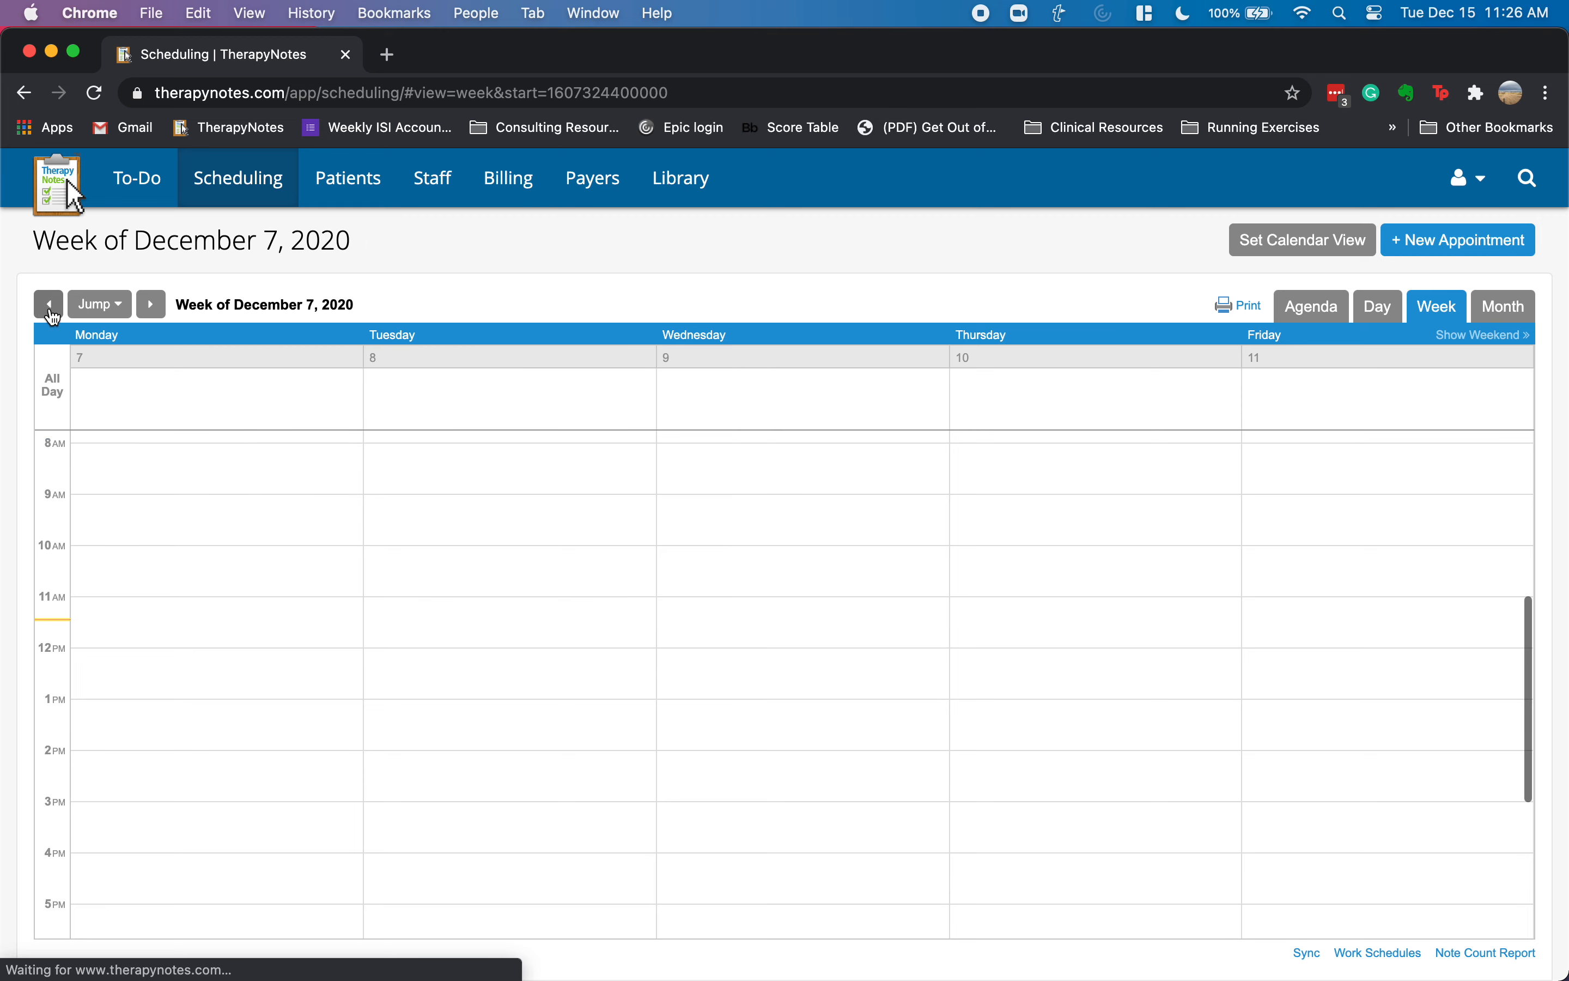
# - Show the week of December 7 with Saturday and Sunday visible
pyautogui.click(151, 305)
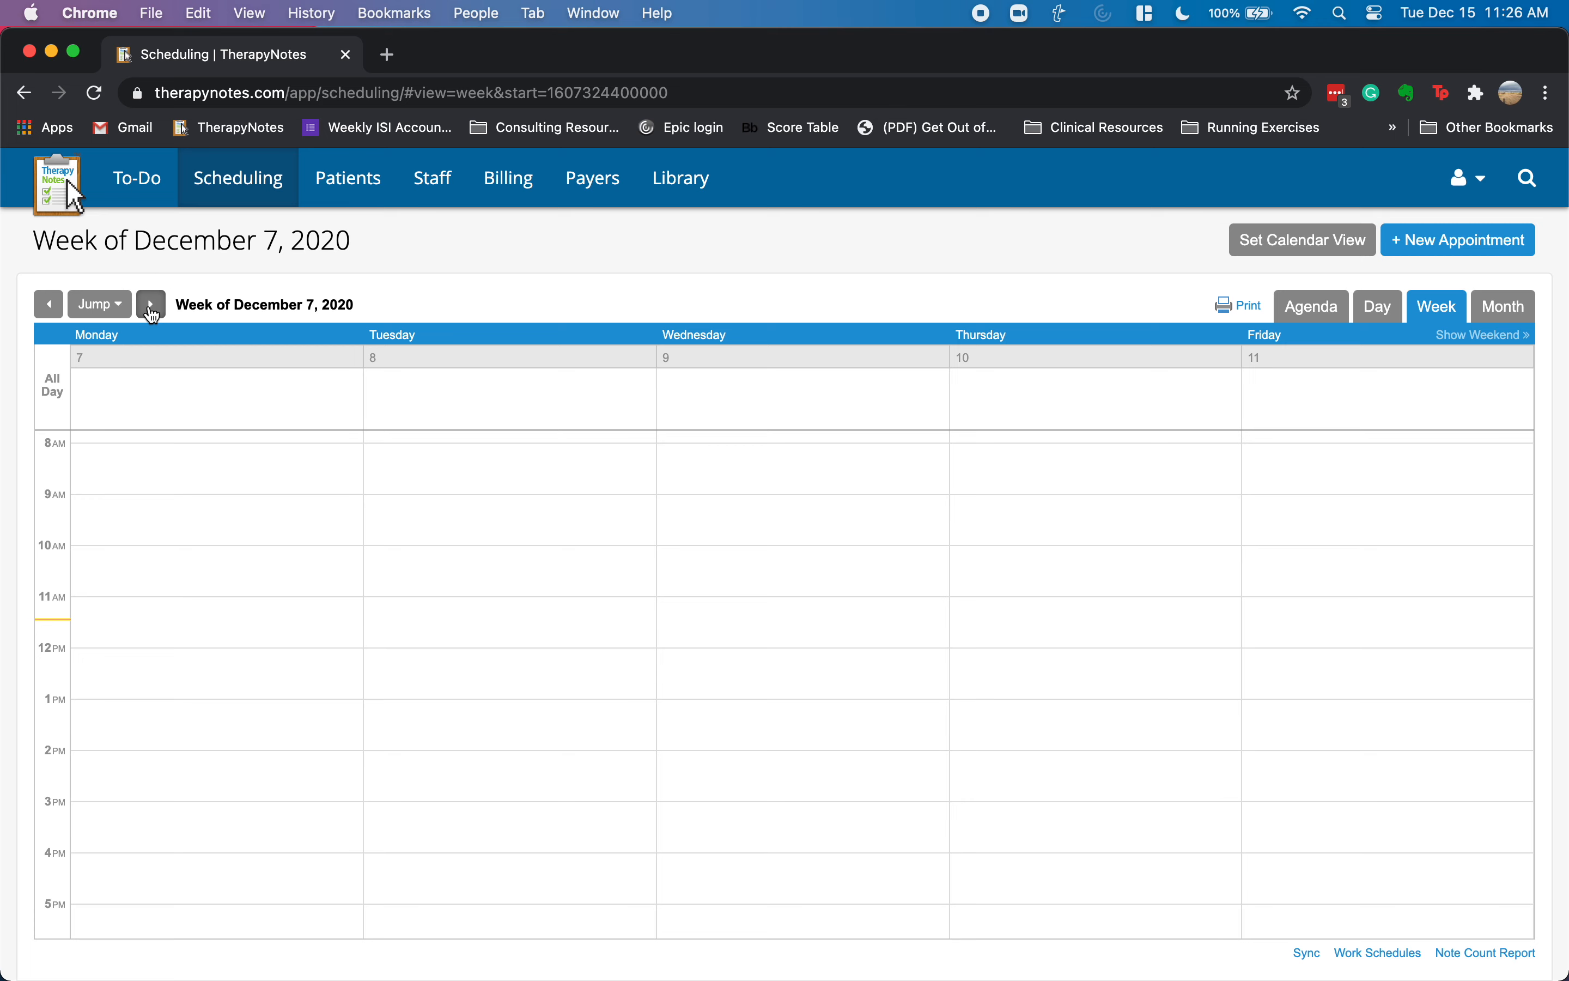
pyautogui.click(50, 305)
pyautogui.click(1469, 349)
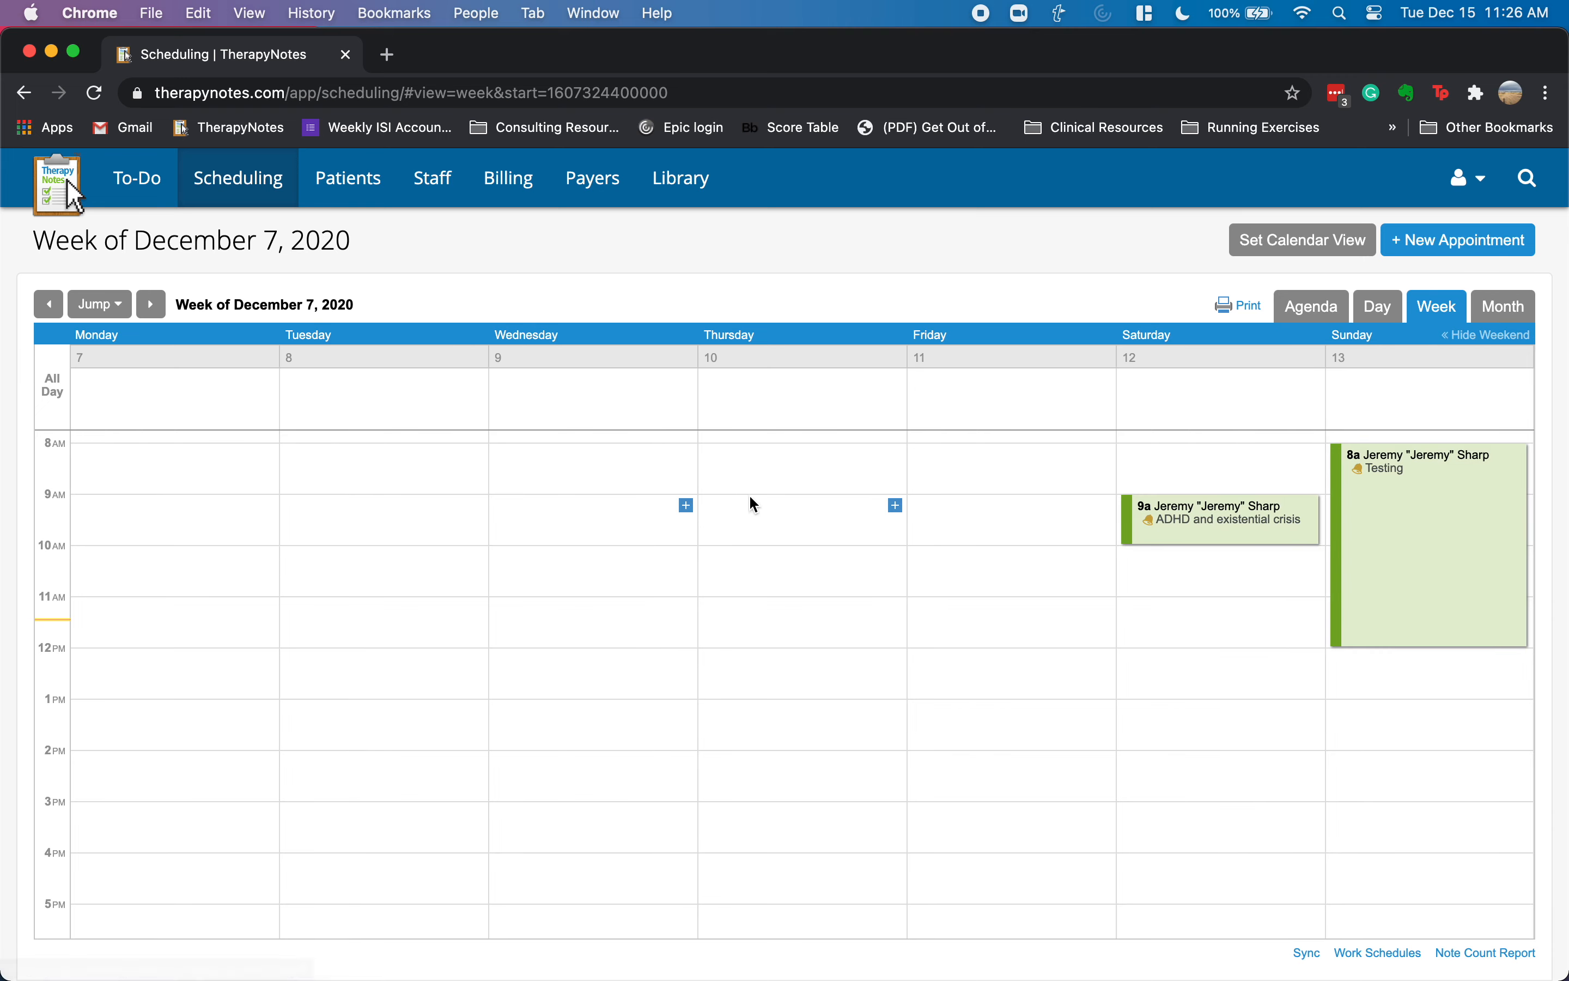
# - Open the Saturday 9a appointment and start a Psychological Evaluation note from its Notes tab
pyautogui.moveTo(1383, 532)
pyautogui.click(1188, 515)
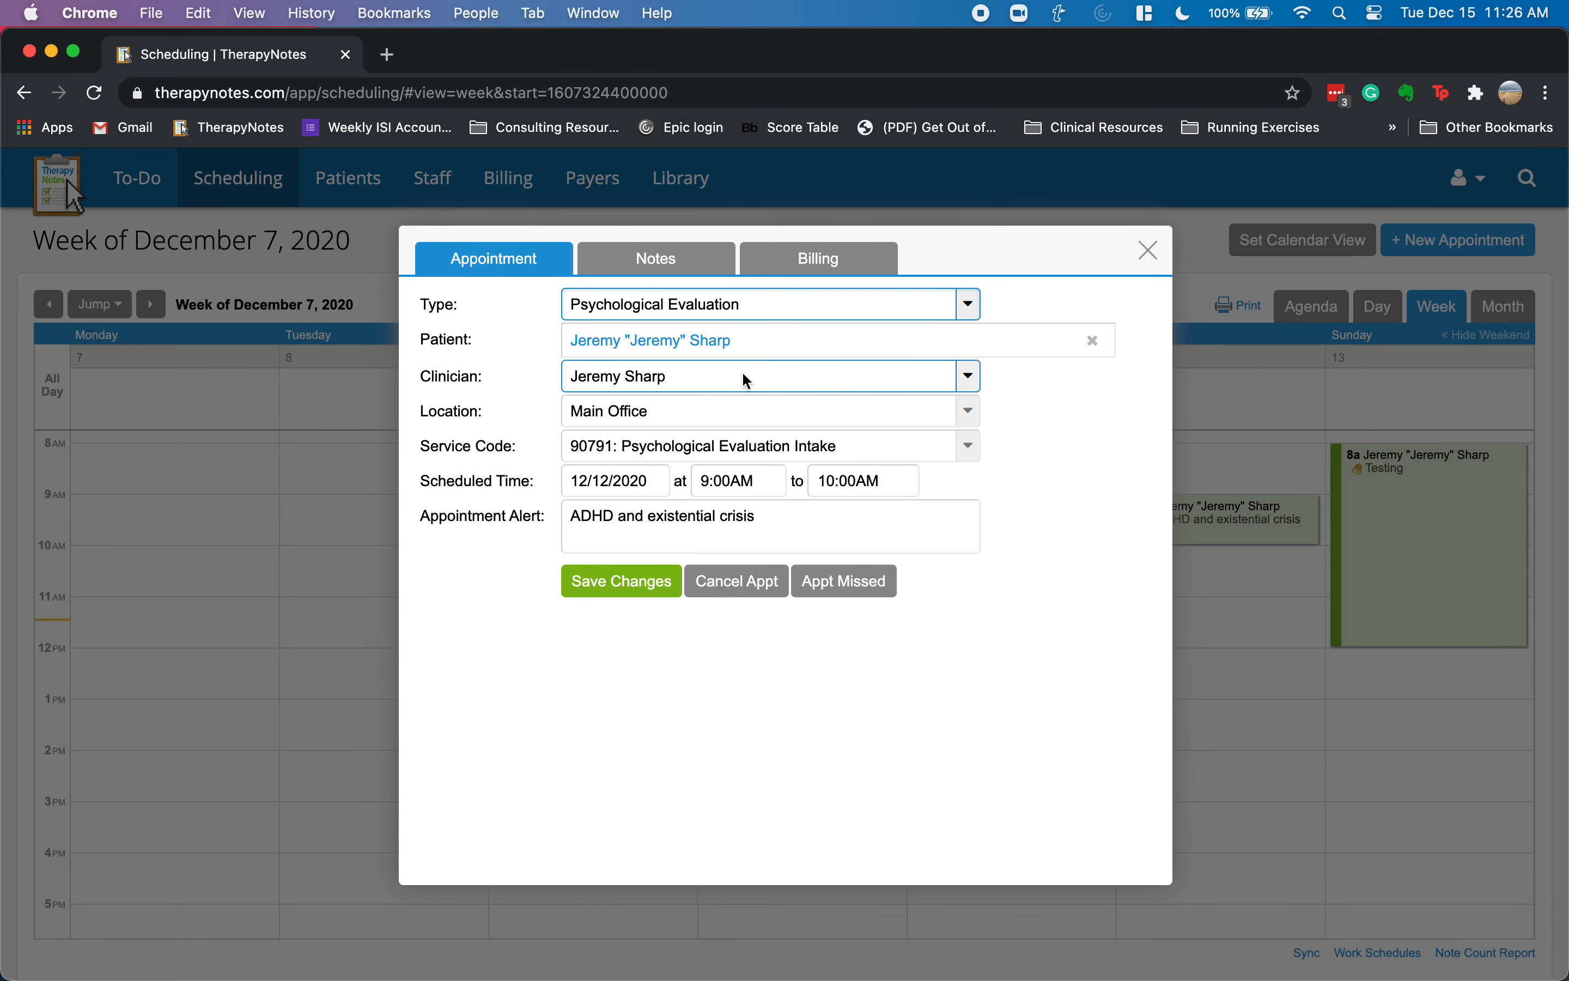
pyautogui.click(657, 263)
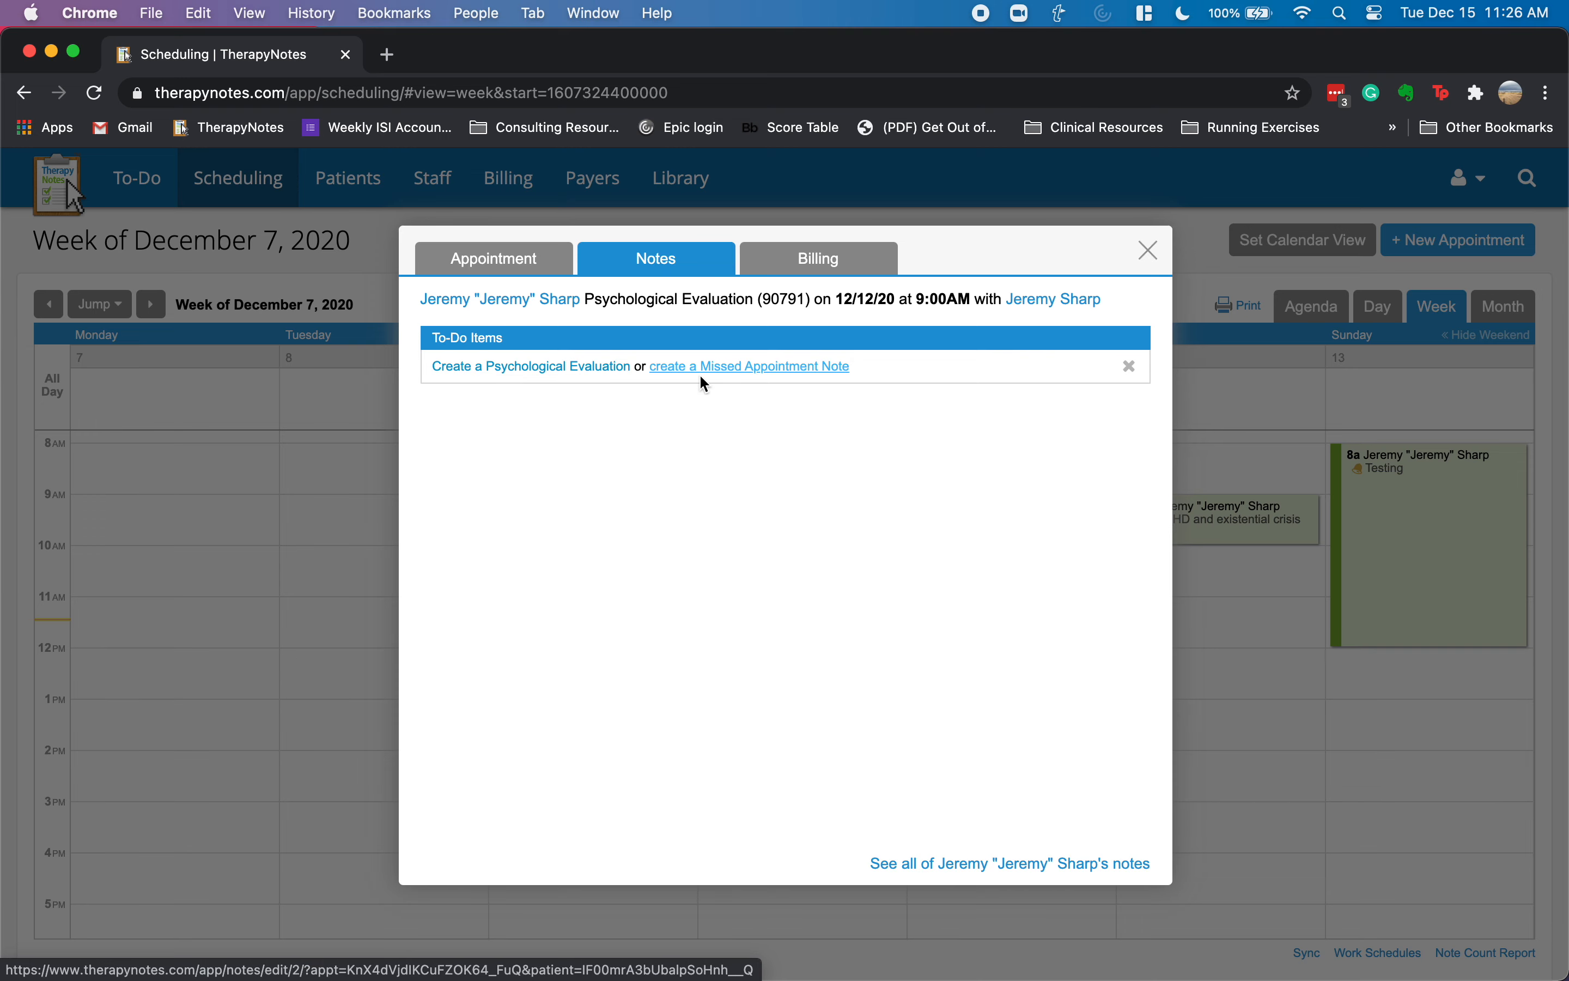
pyautogui.click(541, 372)
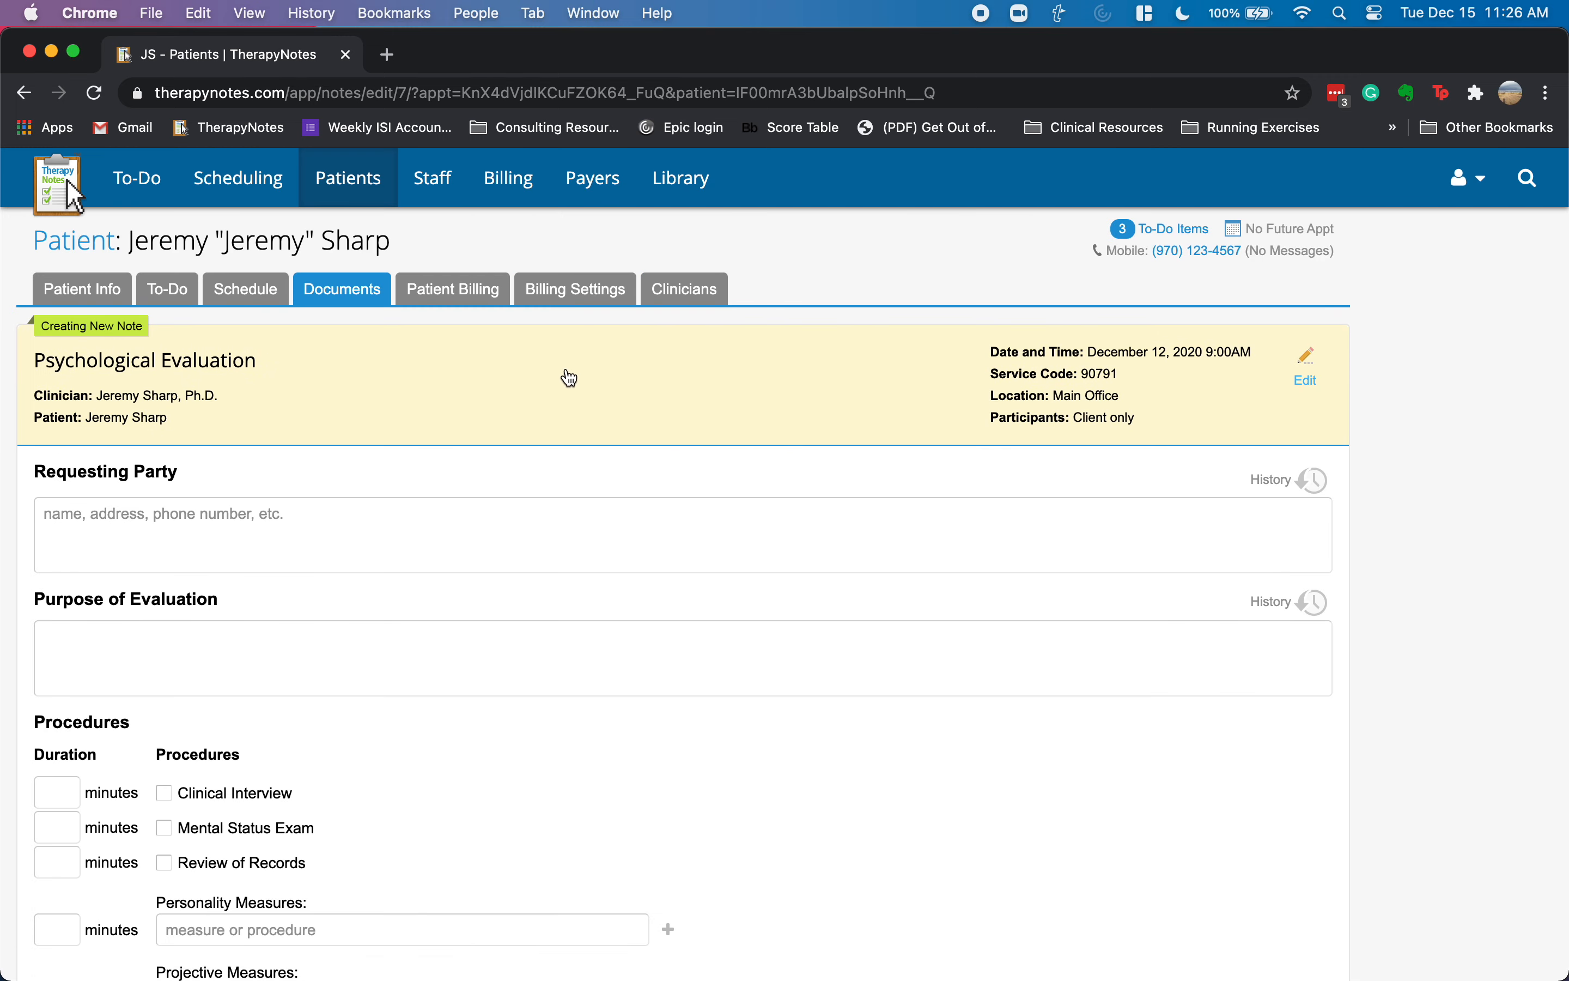
# - Enter PCP as requesting party and r/o ADHD as the purpose of evaluation
pyautogui.scroll(-2, 573, 378)
pyautogui.scroll(2, 573, 378)
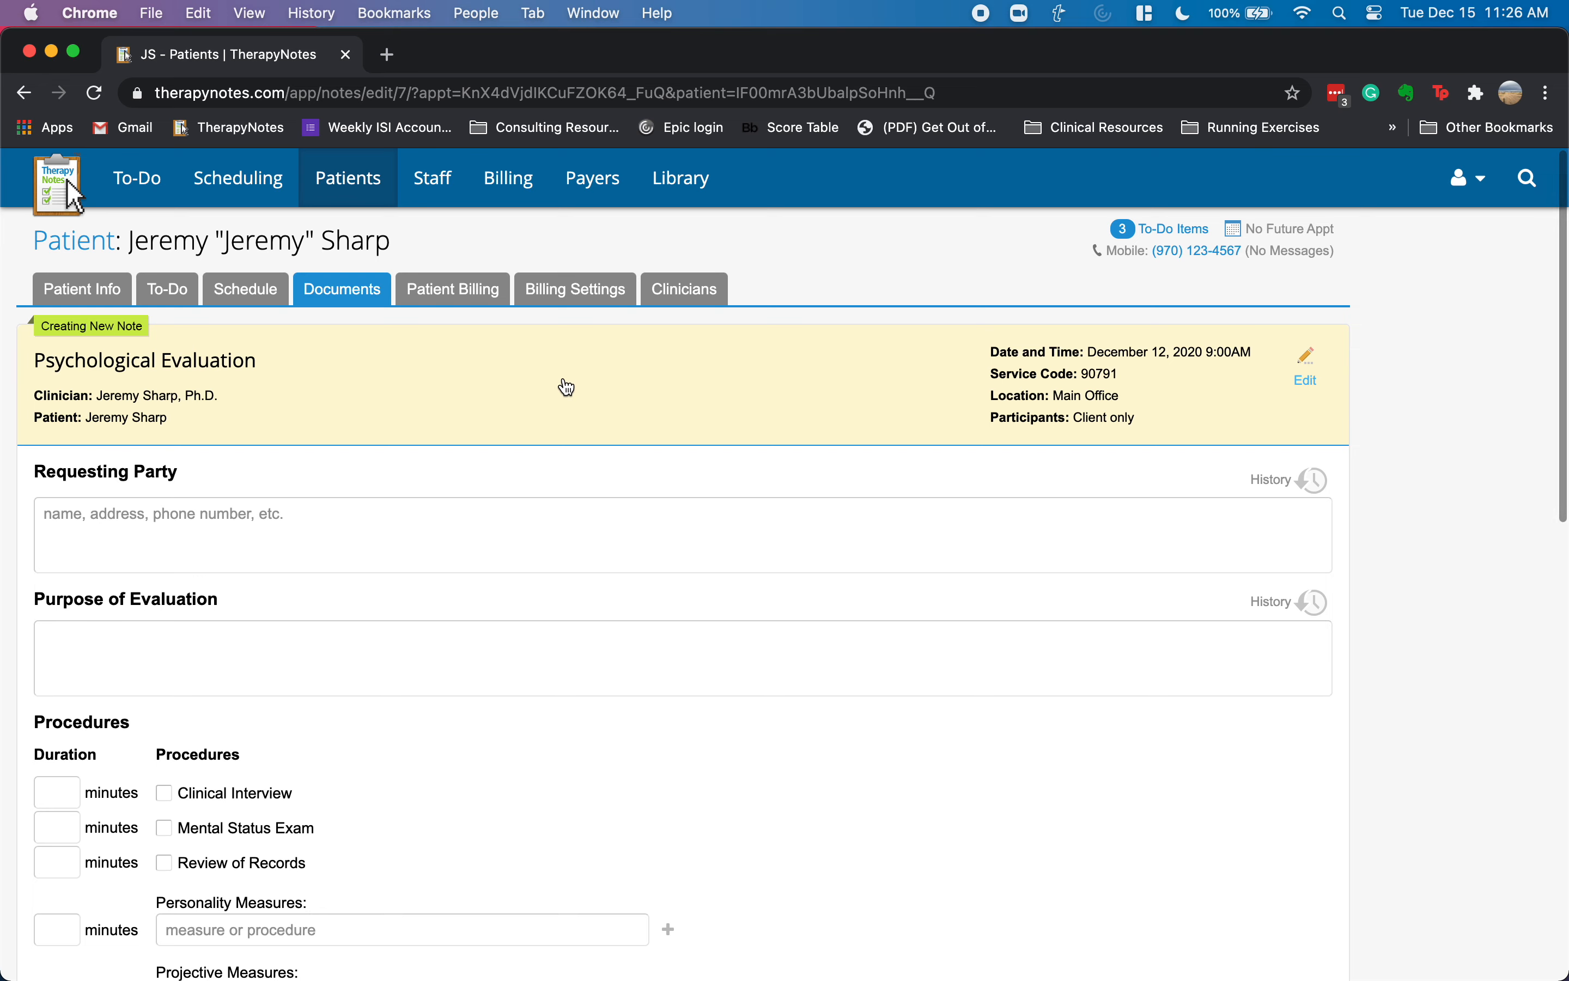
pyautogui.scroll(-3, 595, 408)
pyautogui.click(564, 413)
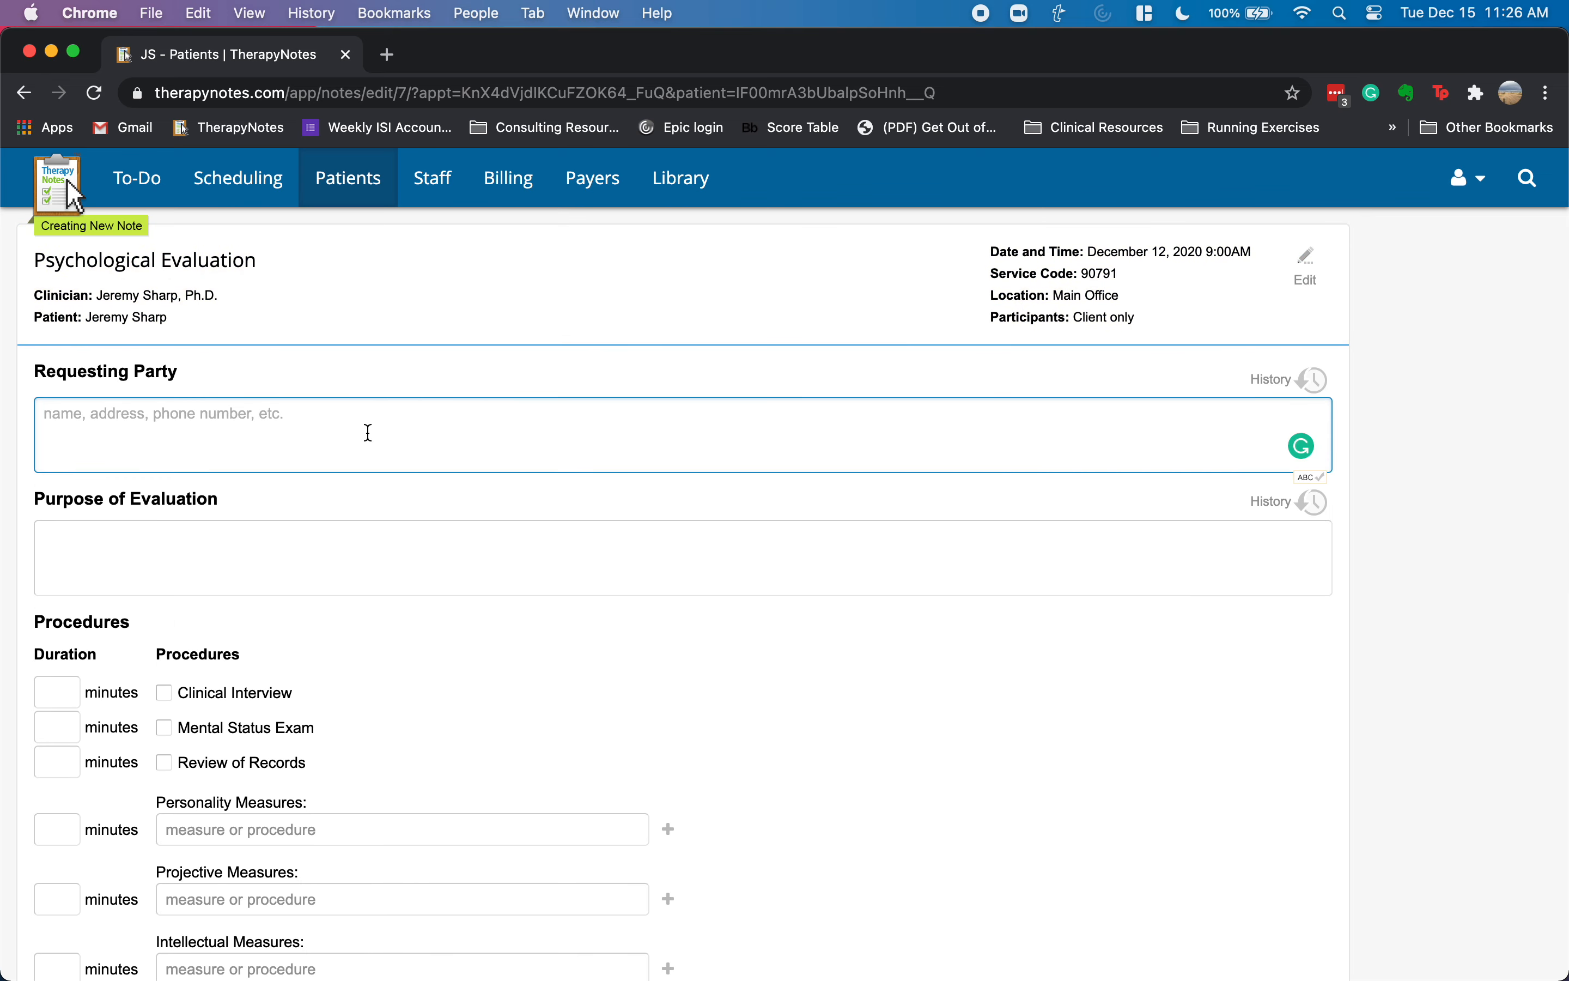
pyautogui.write('PC')
pyautogui.press('Tab')
pyautogui.write('rr/')
pyautogui.press('BackSpace')
pyautogui.press('BackSpace')
pyautogui.press('BackSpace')
pyautogui.press('BackSpace')
pyautogui.press('BackSpace')
pyautogui.write('/o ADHD')
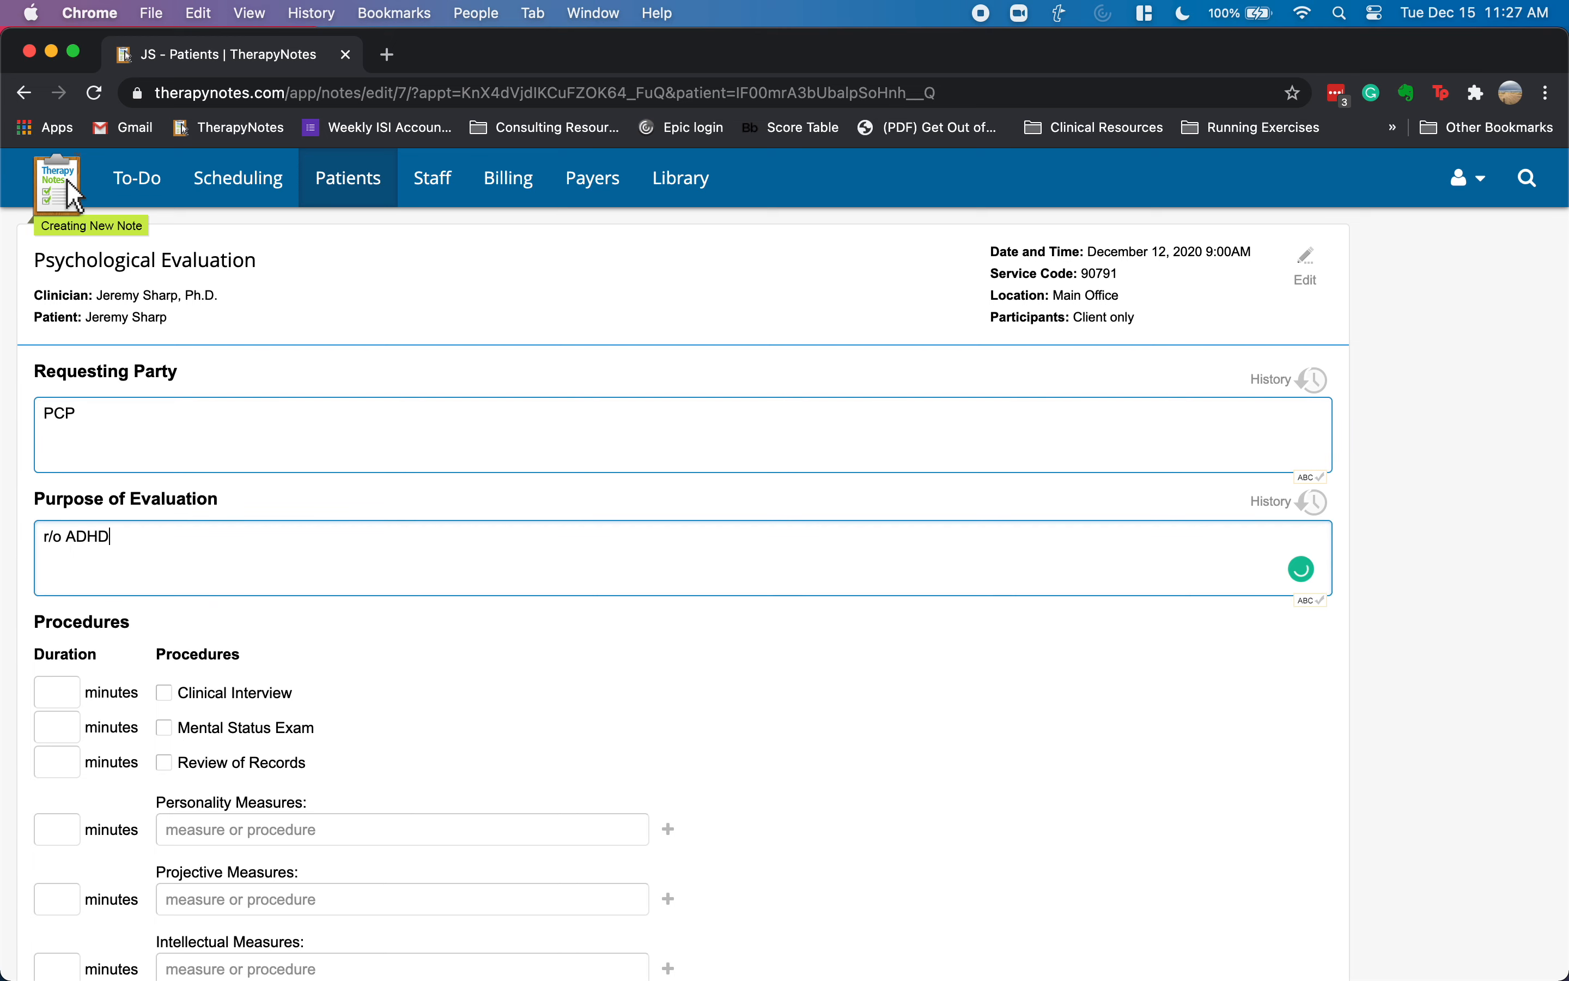
pyautogui.press('Tab')
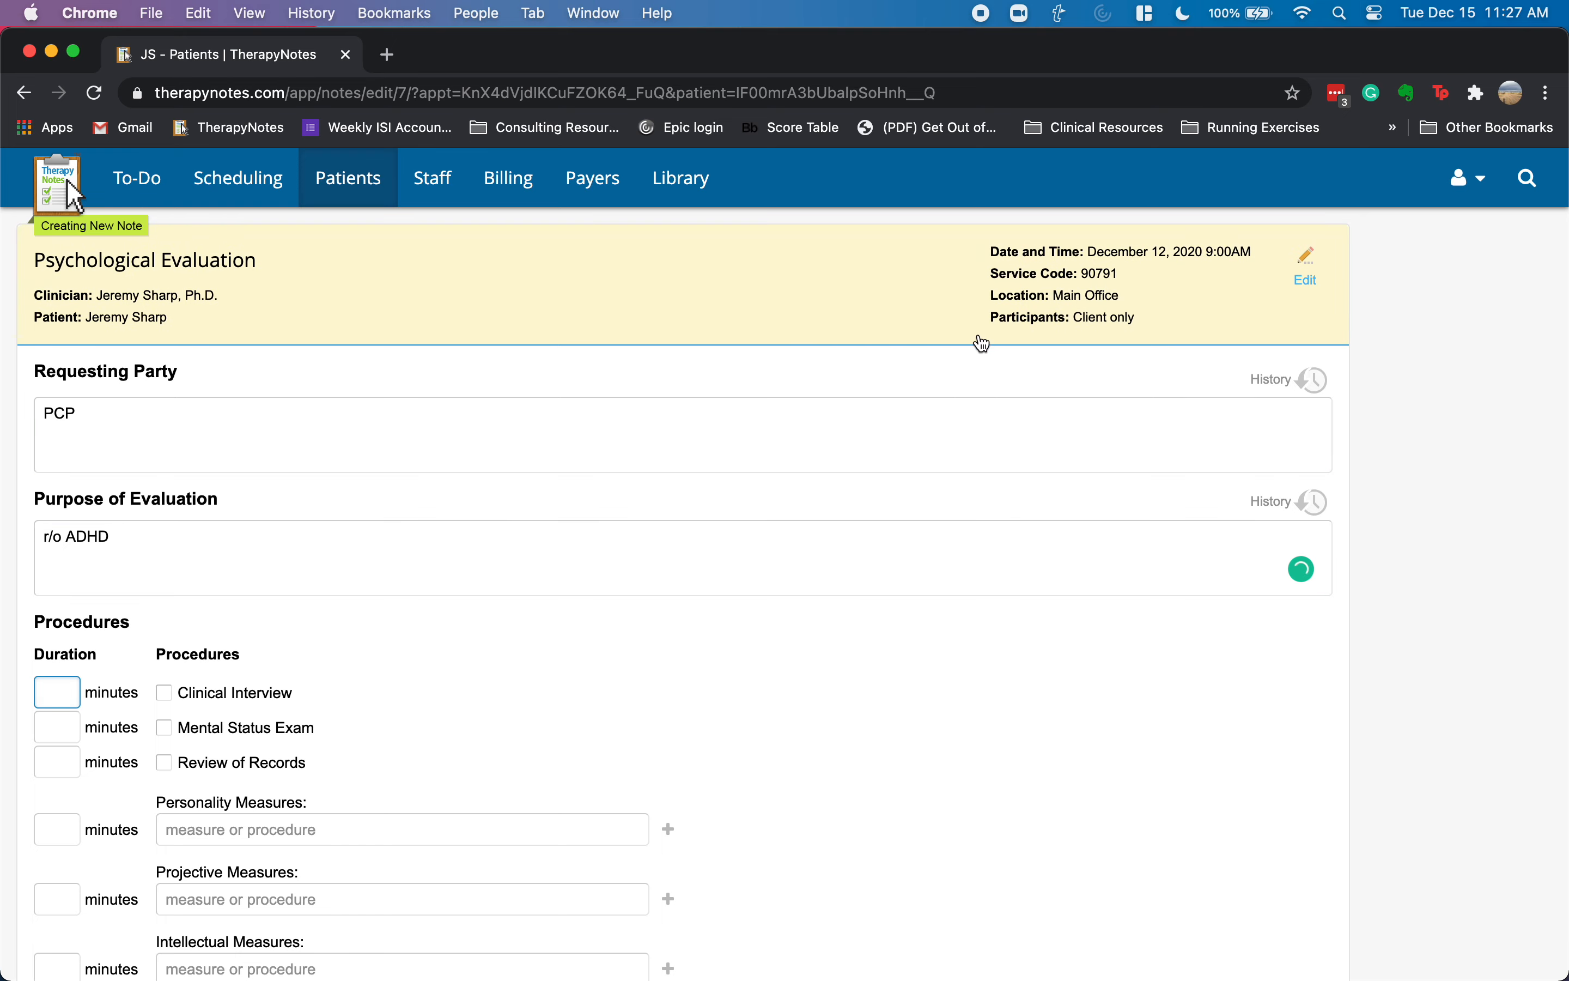
# - Log a 60-minute duration and mark Clinical Interview as performed
pyautogui.scroll(-5, 775, 519)
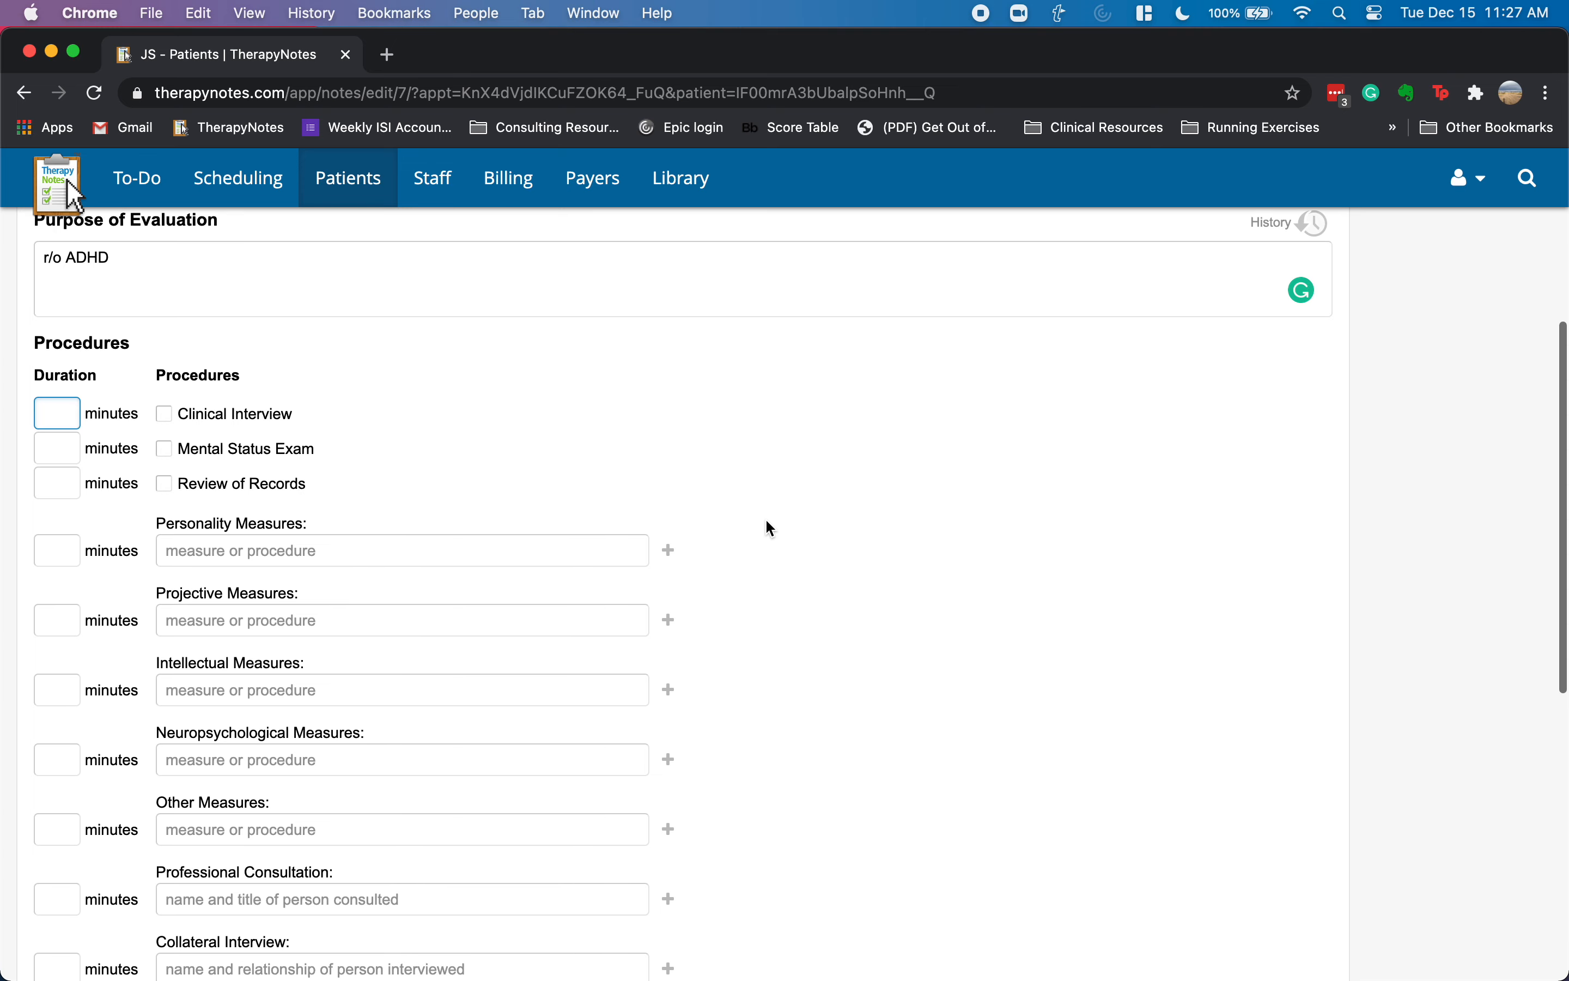
pyautogui.scroll(-1, 791, 522)
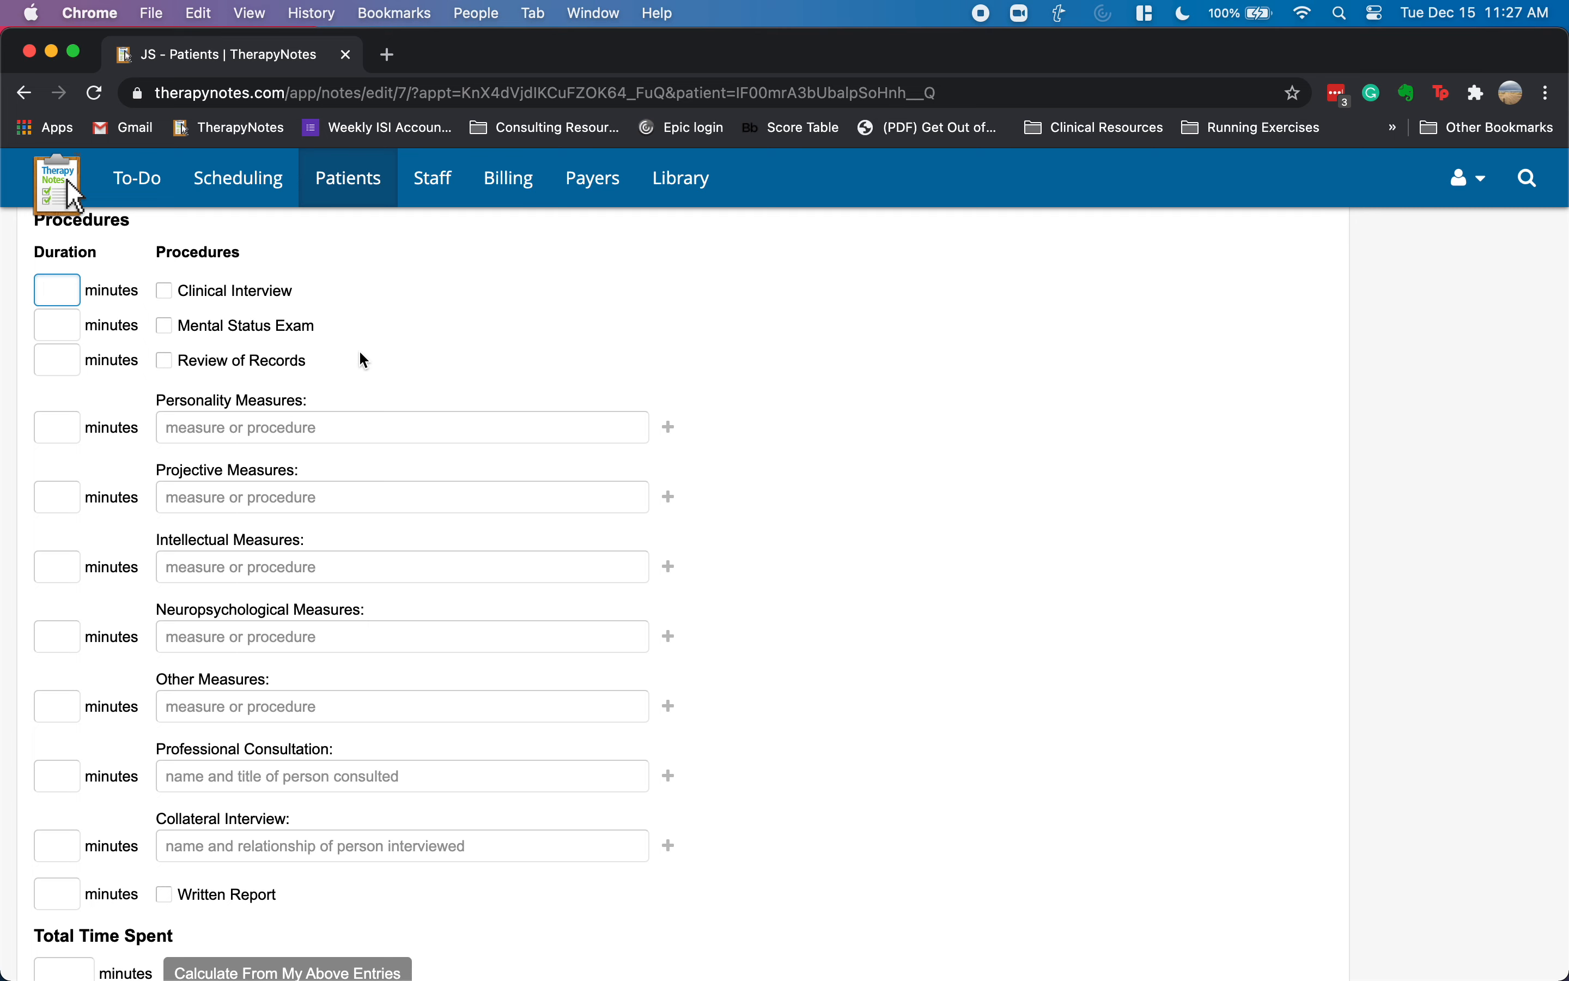
pyautogui.scroll(3, 401, 379)
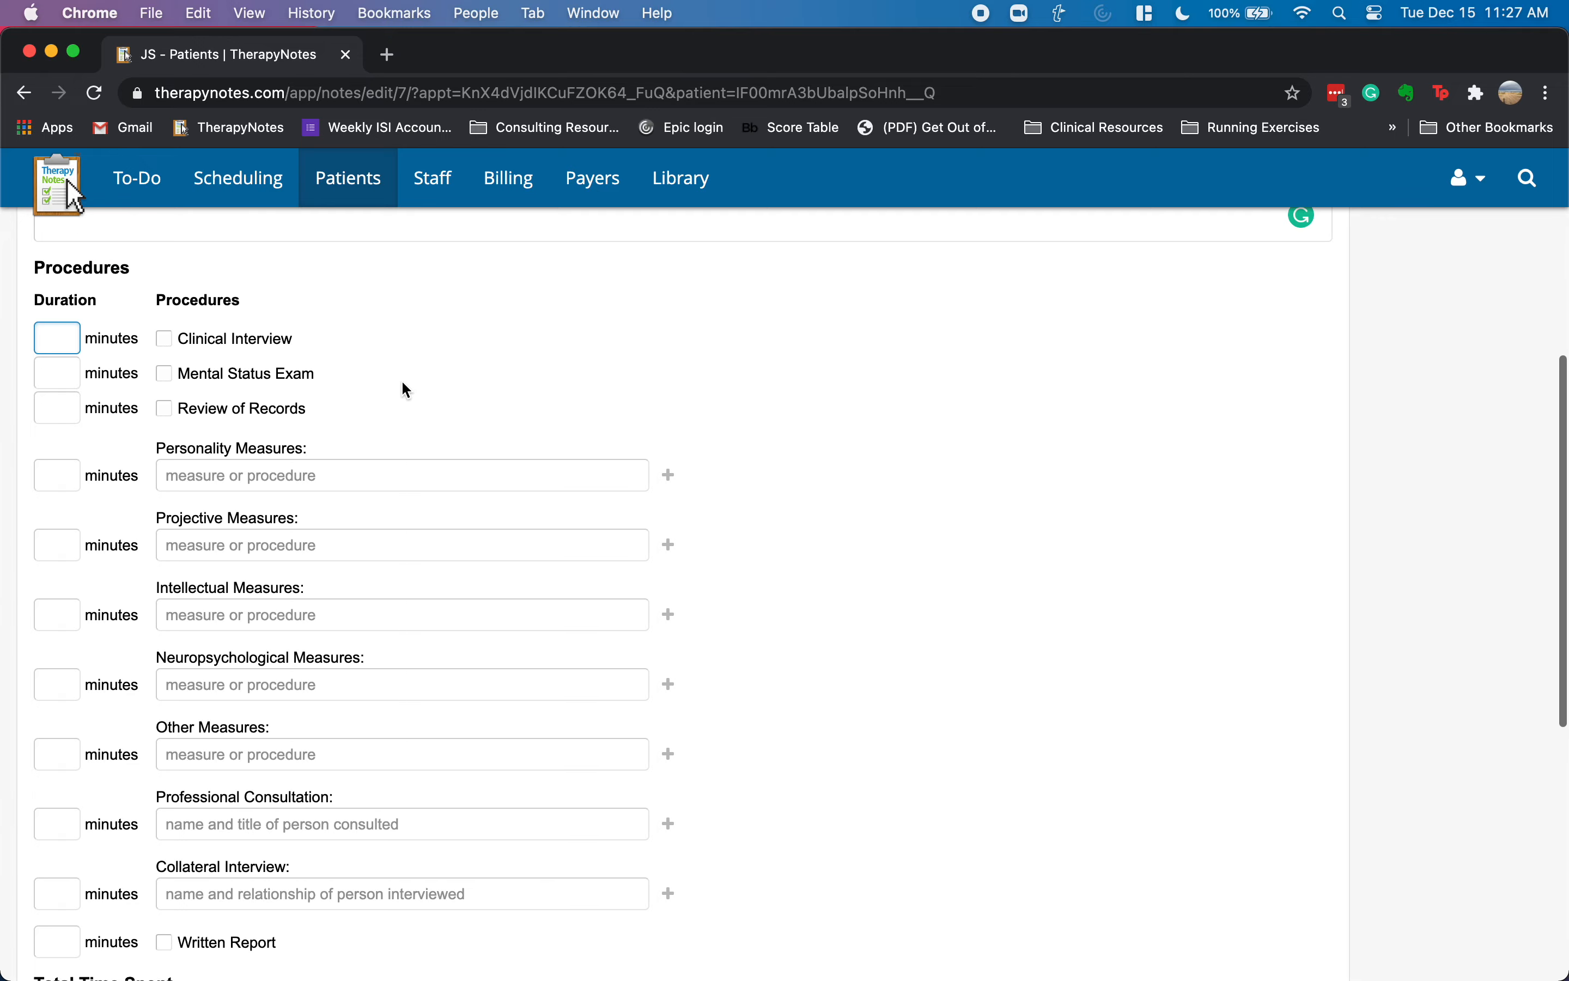
pyautogui.scroll(3, 481, 423)
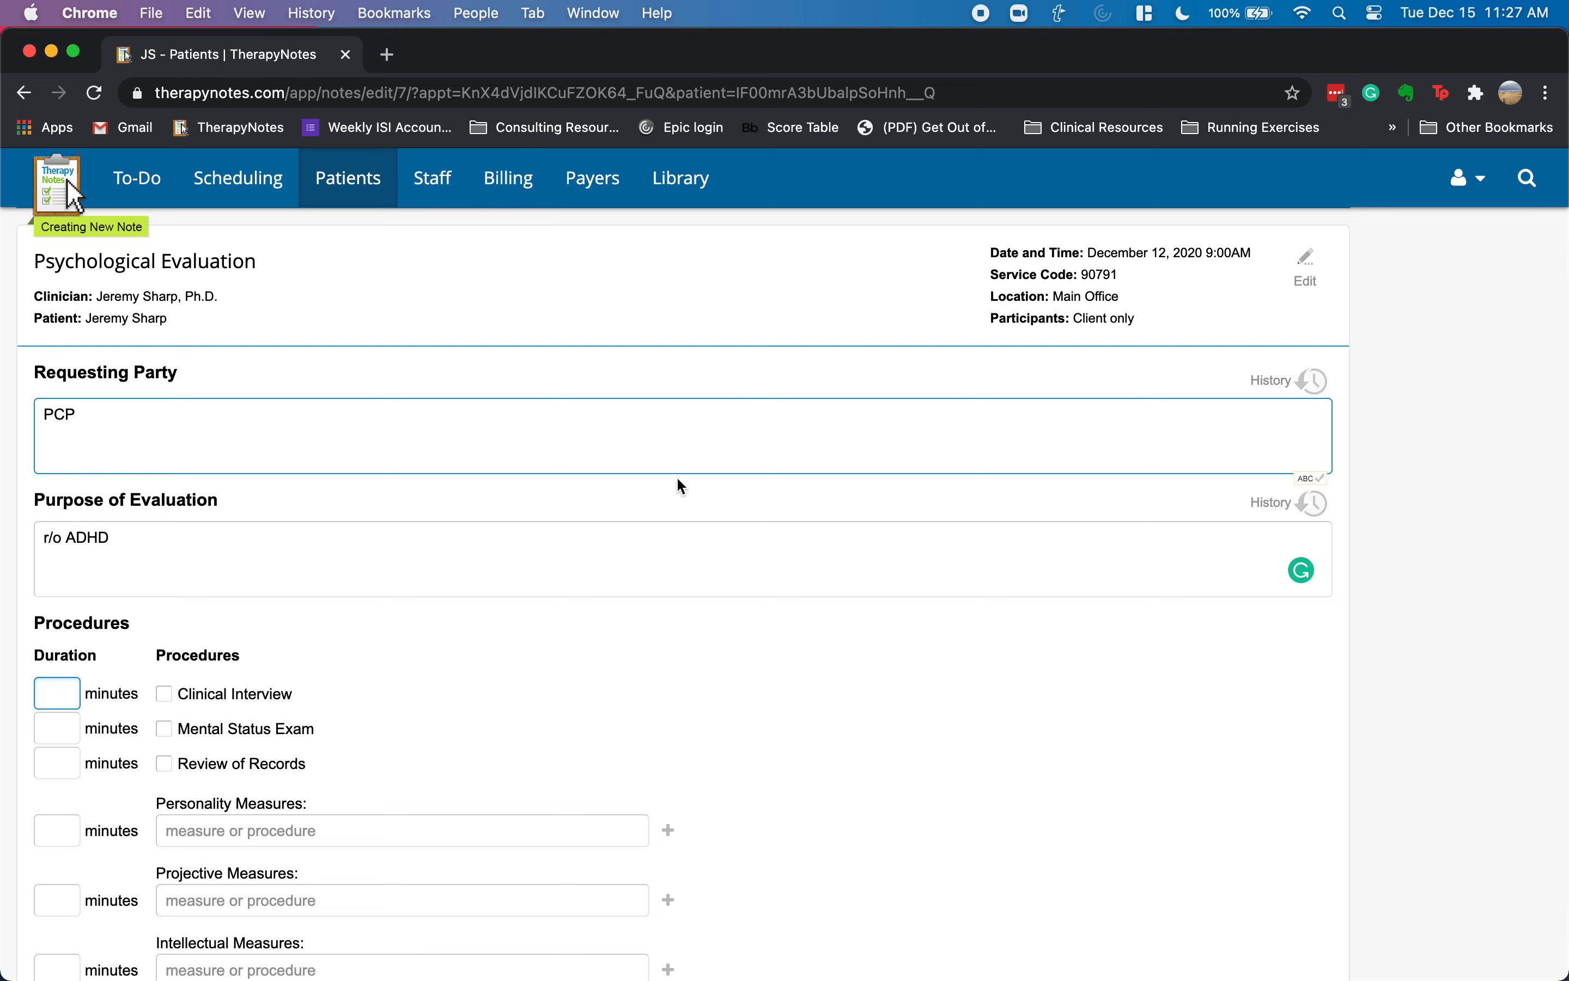
pyautogui.scroll(-7, 476, 527)
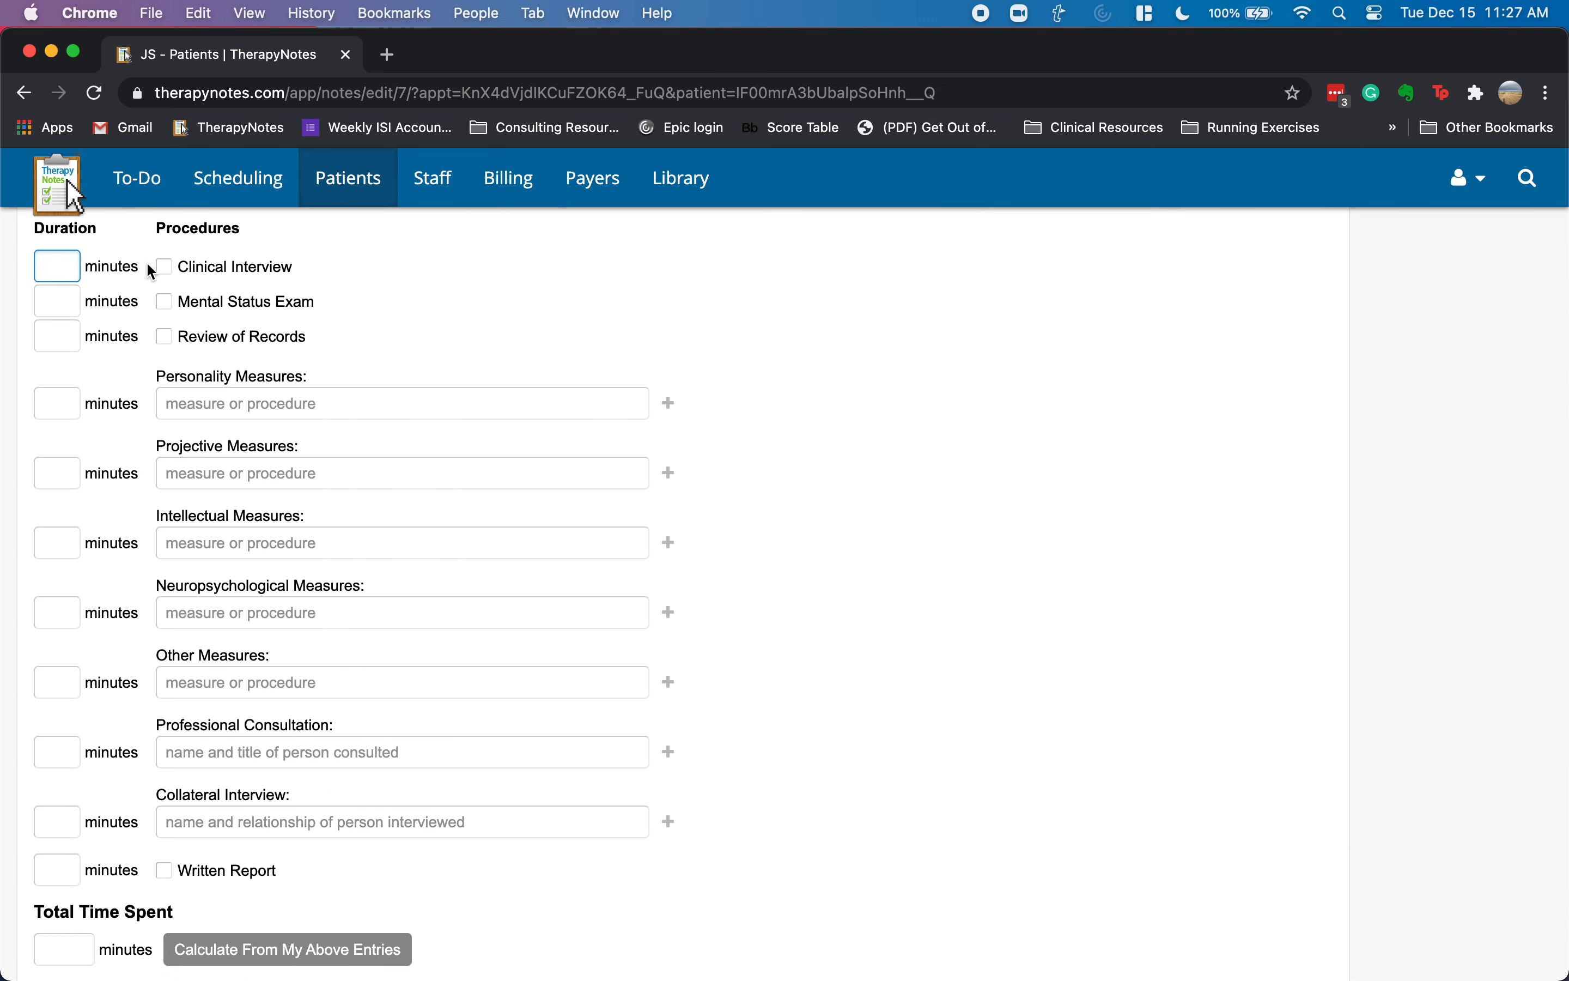
pyautogui.write('60')
pyautogui.click(164, 266)
pyautogui.click(406, 409)
pyautogui.scroll(-5, 253, 726)
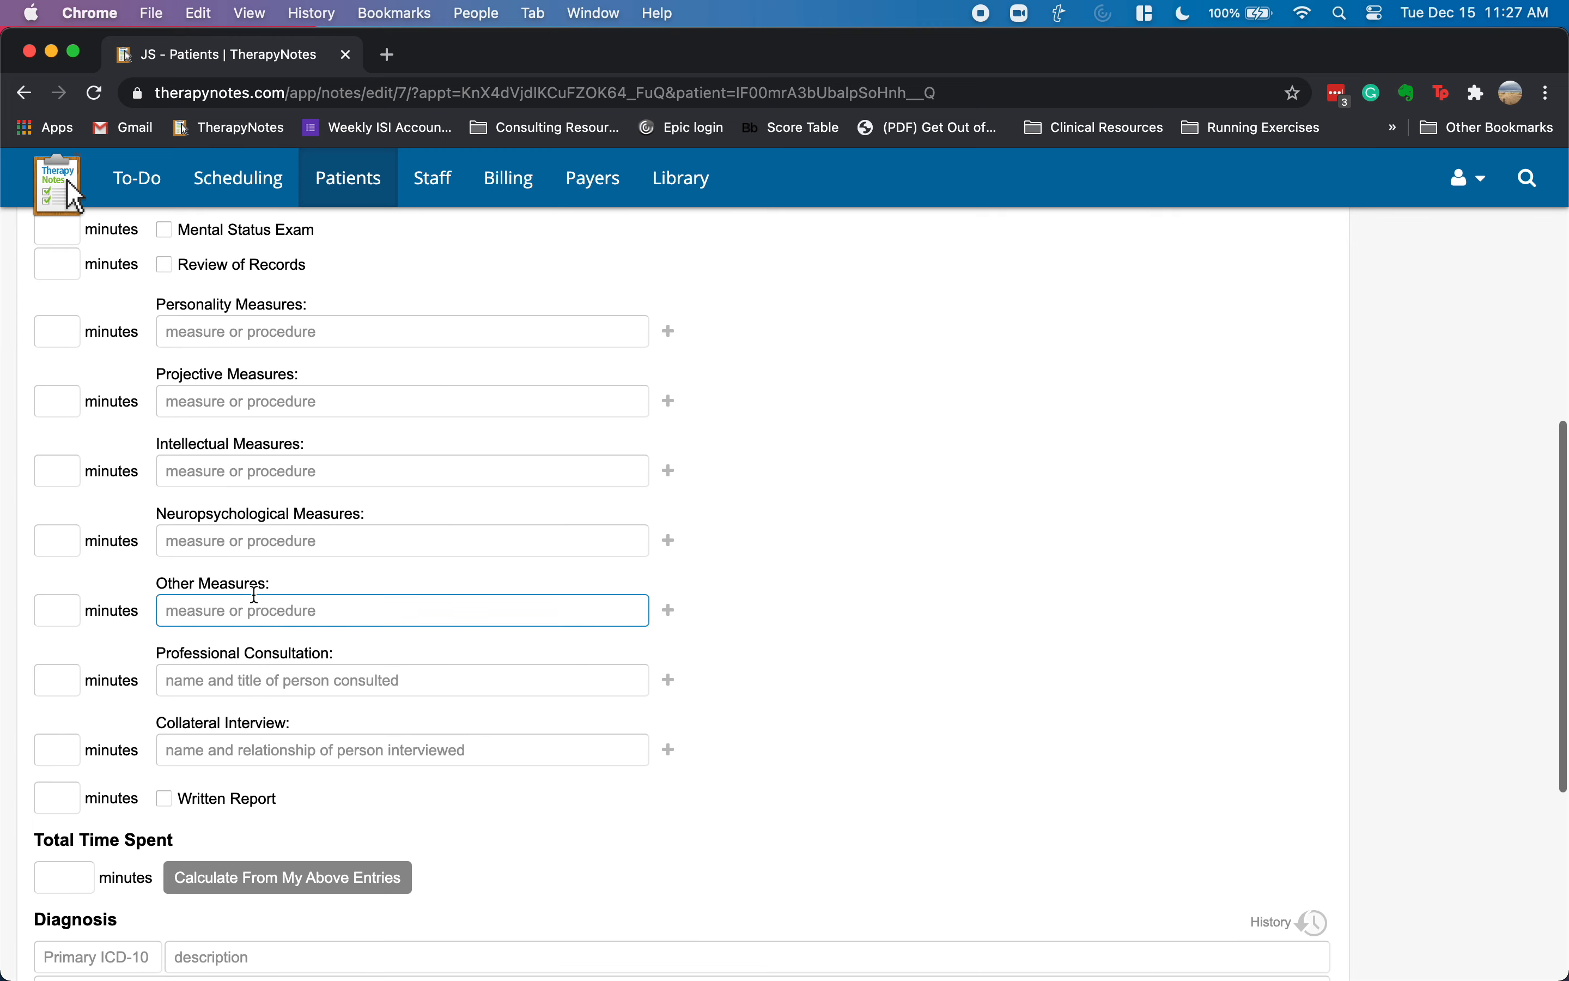
pyautogui.scroll(-3, 251, 743)
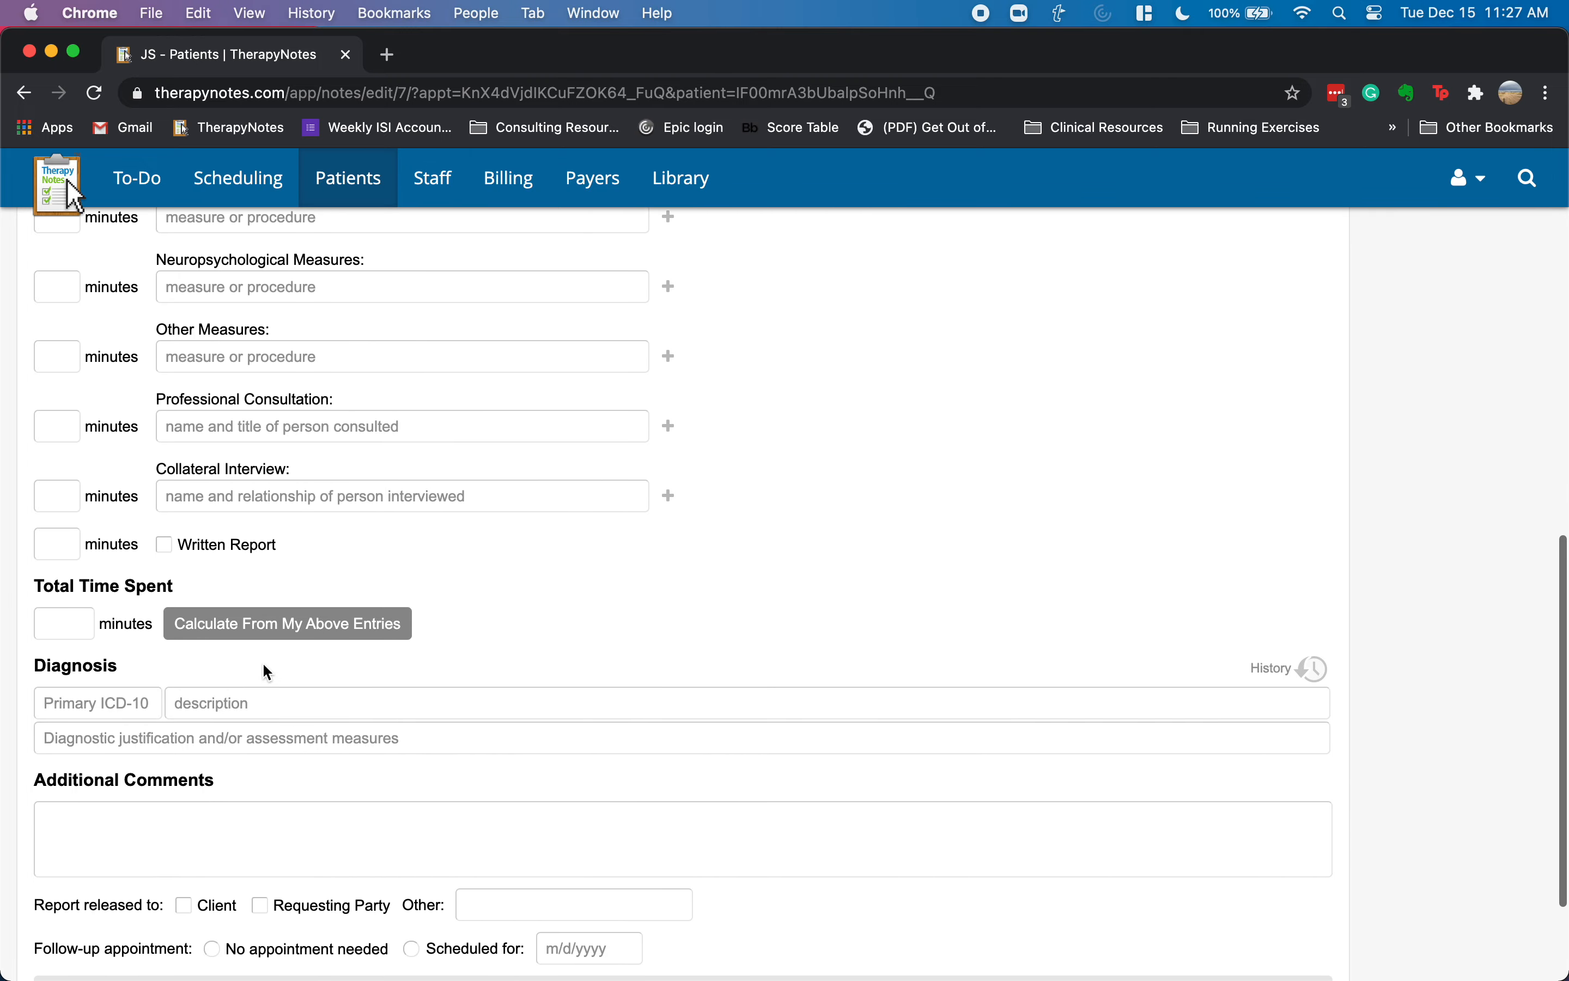
# - Calculate total time as 60 minutes and add primary diagnosis F90.2, ADHD combined presentation
pyautogui.click(246, 624)
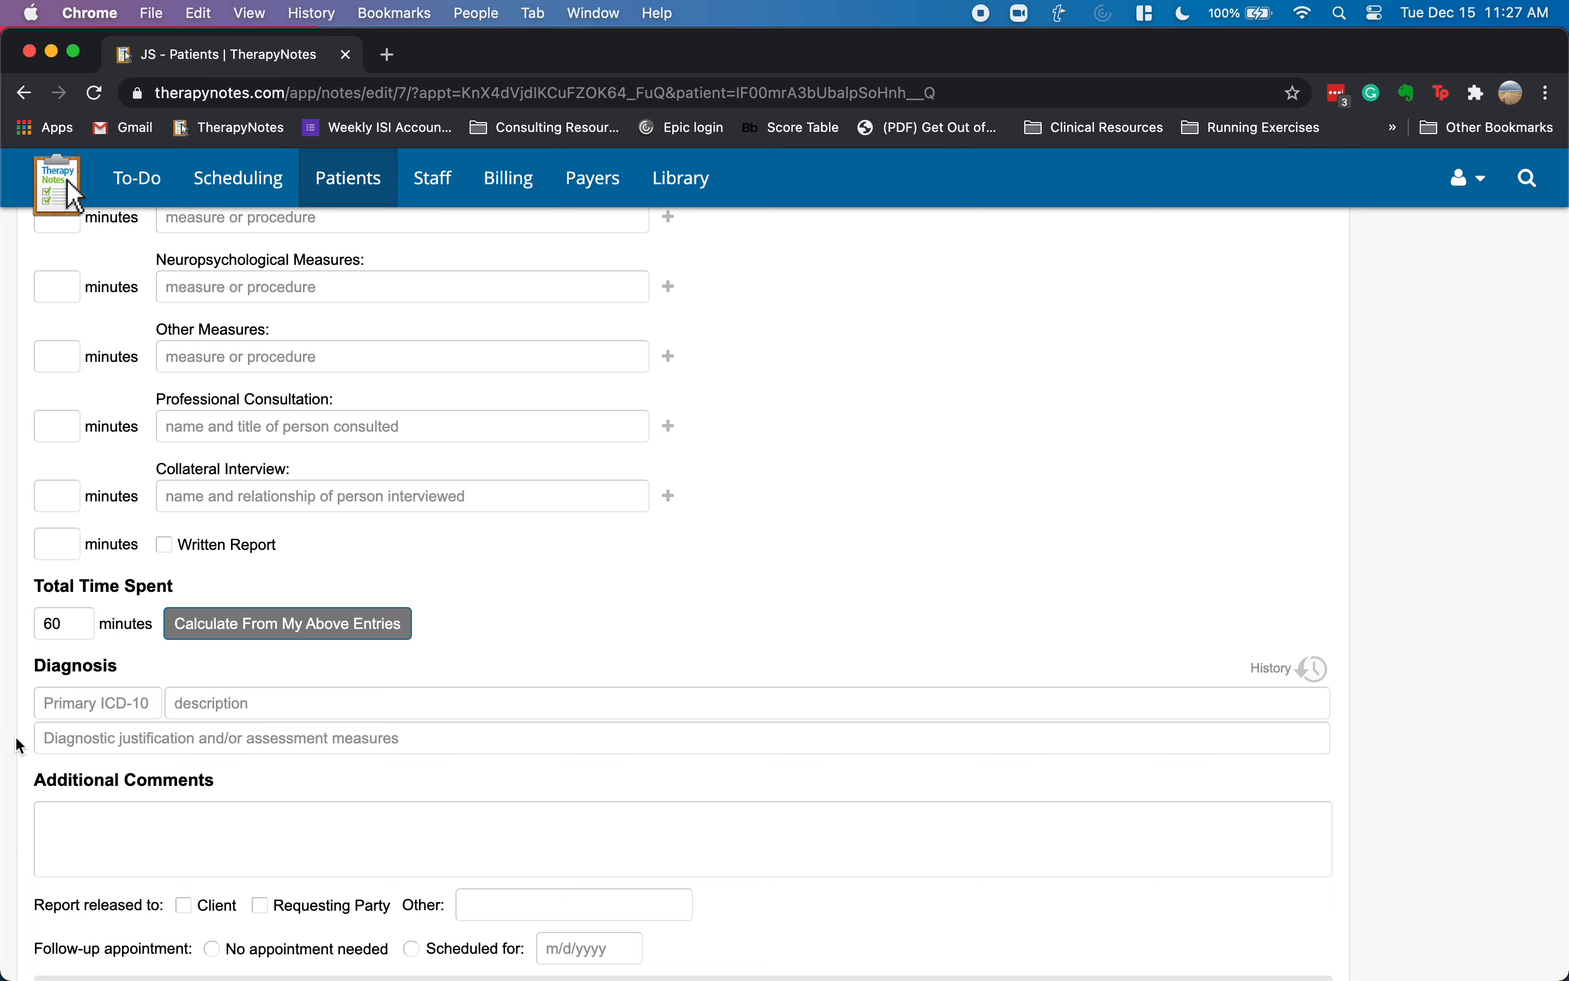
pyautogui.click(87, 705)
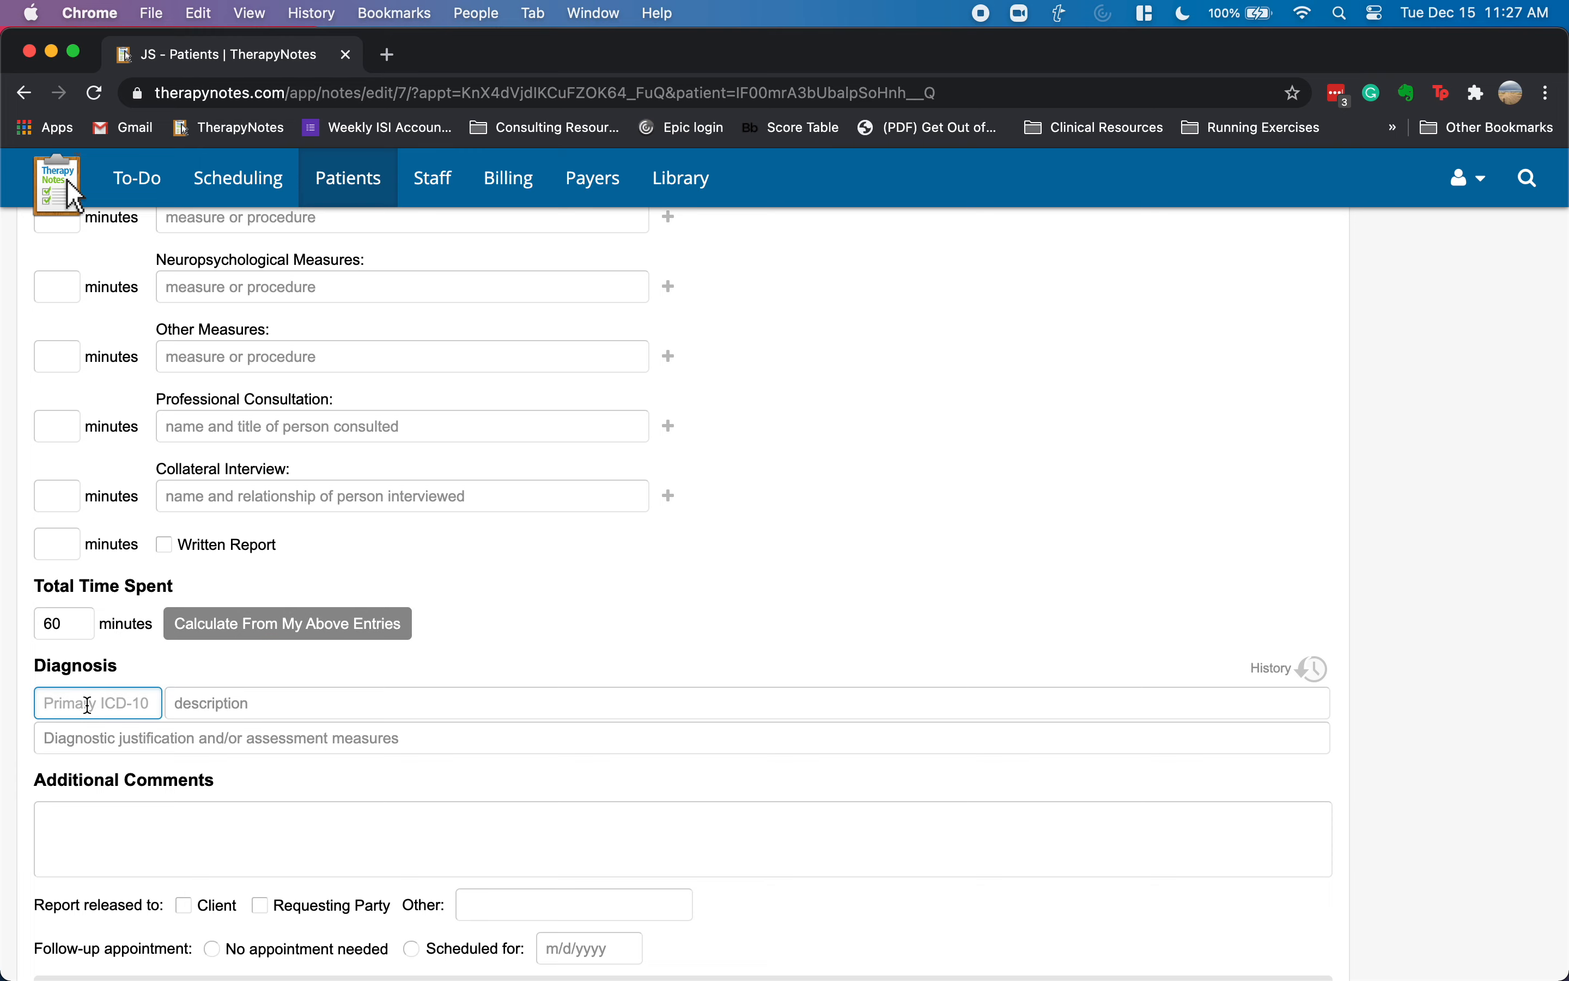
pyautogui.write('f90.2')
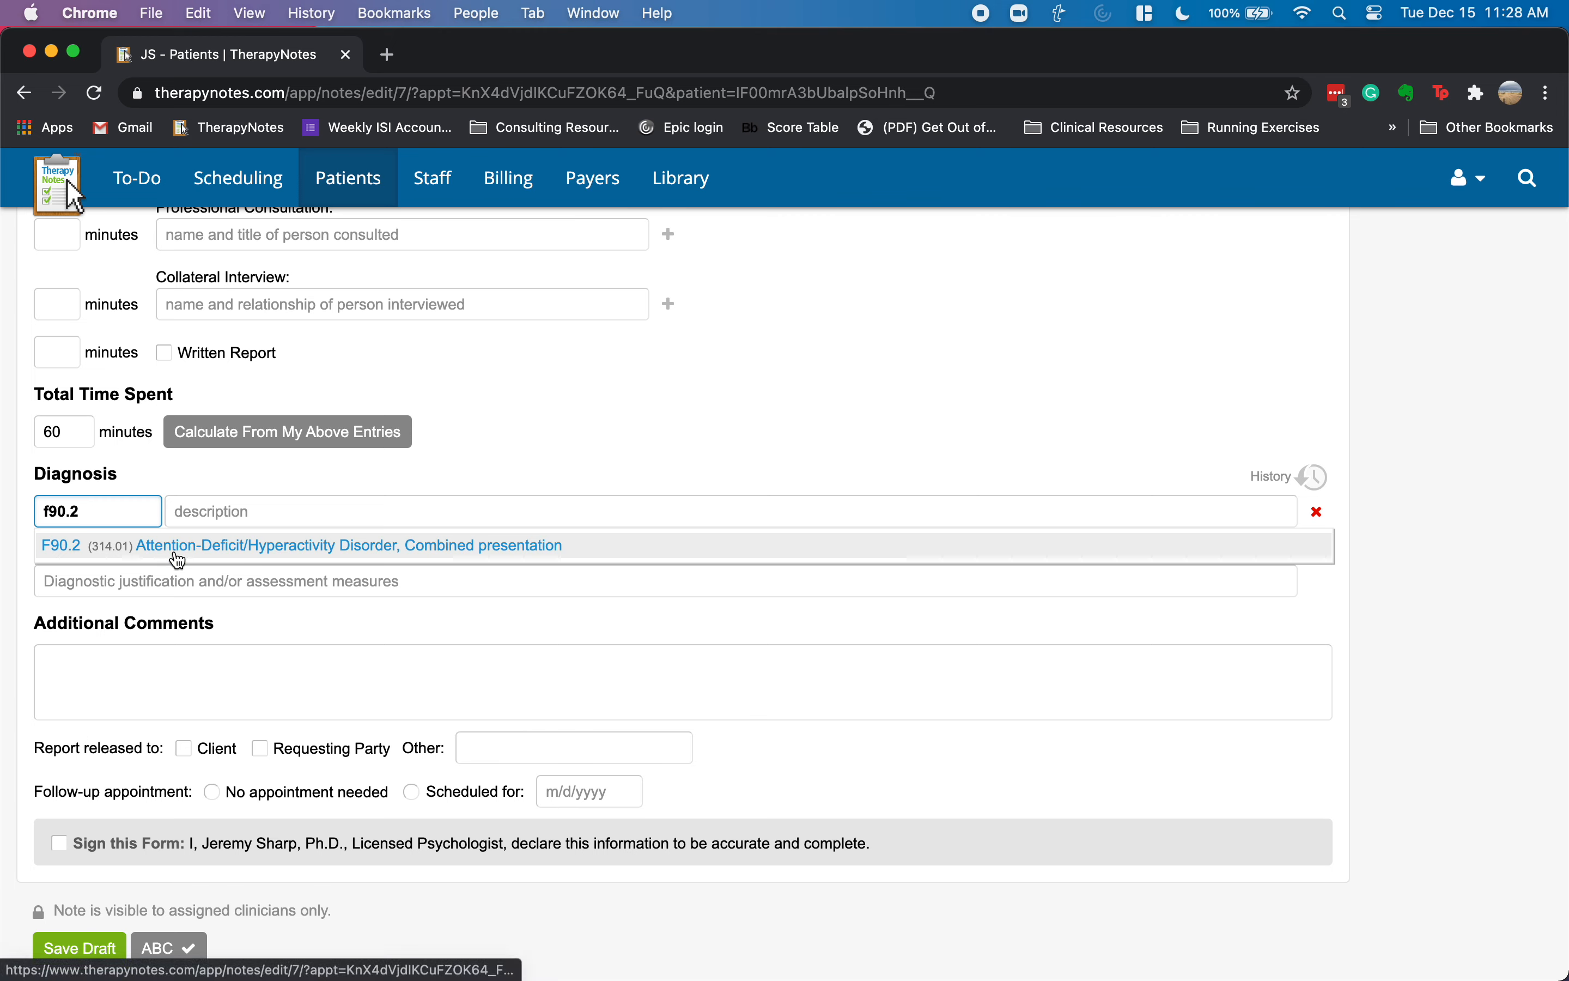
pyautogui.click(178, 559)
pyautogui.doubleClick(116, 519)
pyautogui.click(203, 662)
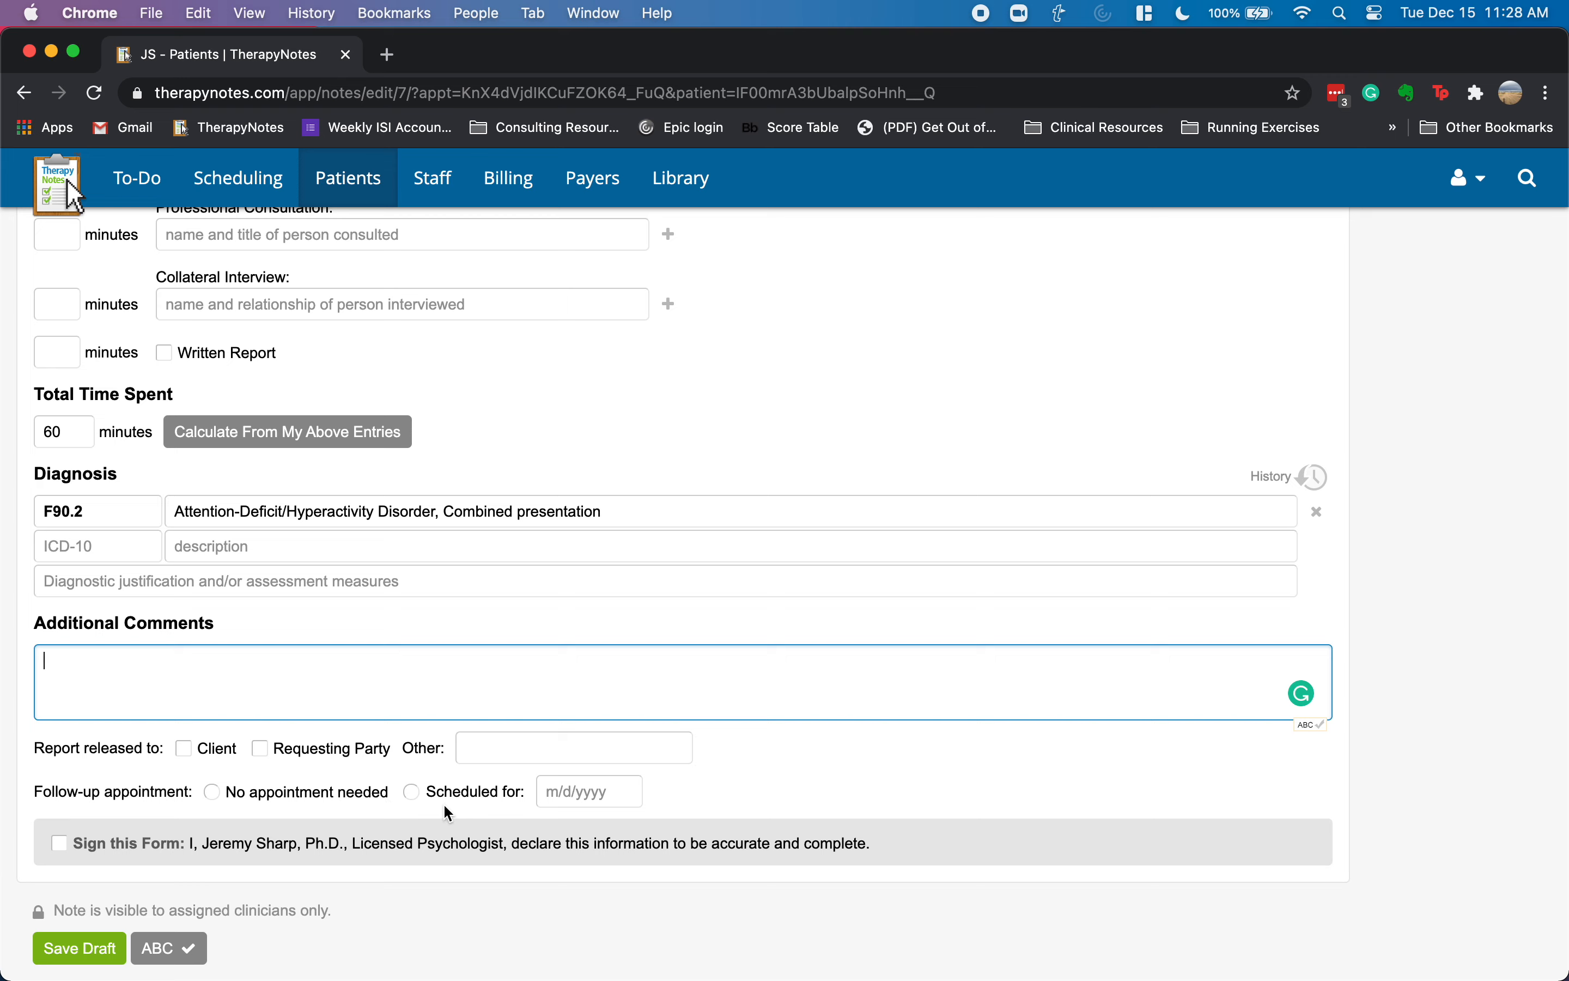
# - Schedule the follow-up for 12/13/2020, sign the form, and create the note
pyautogui.click(413, 792)
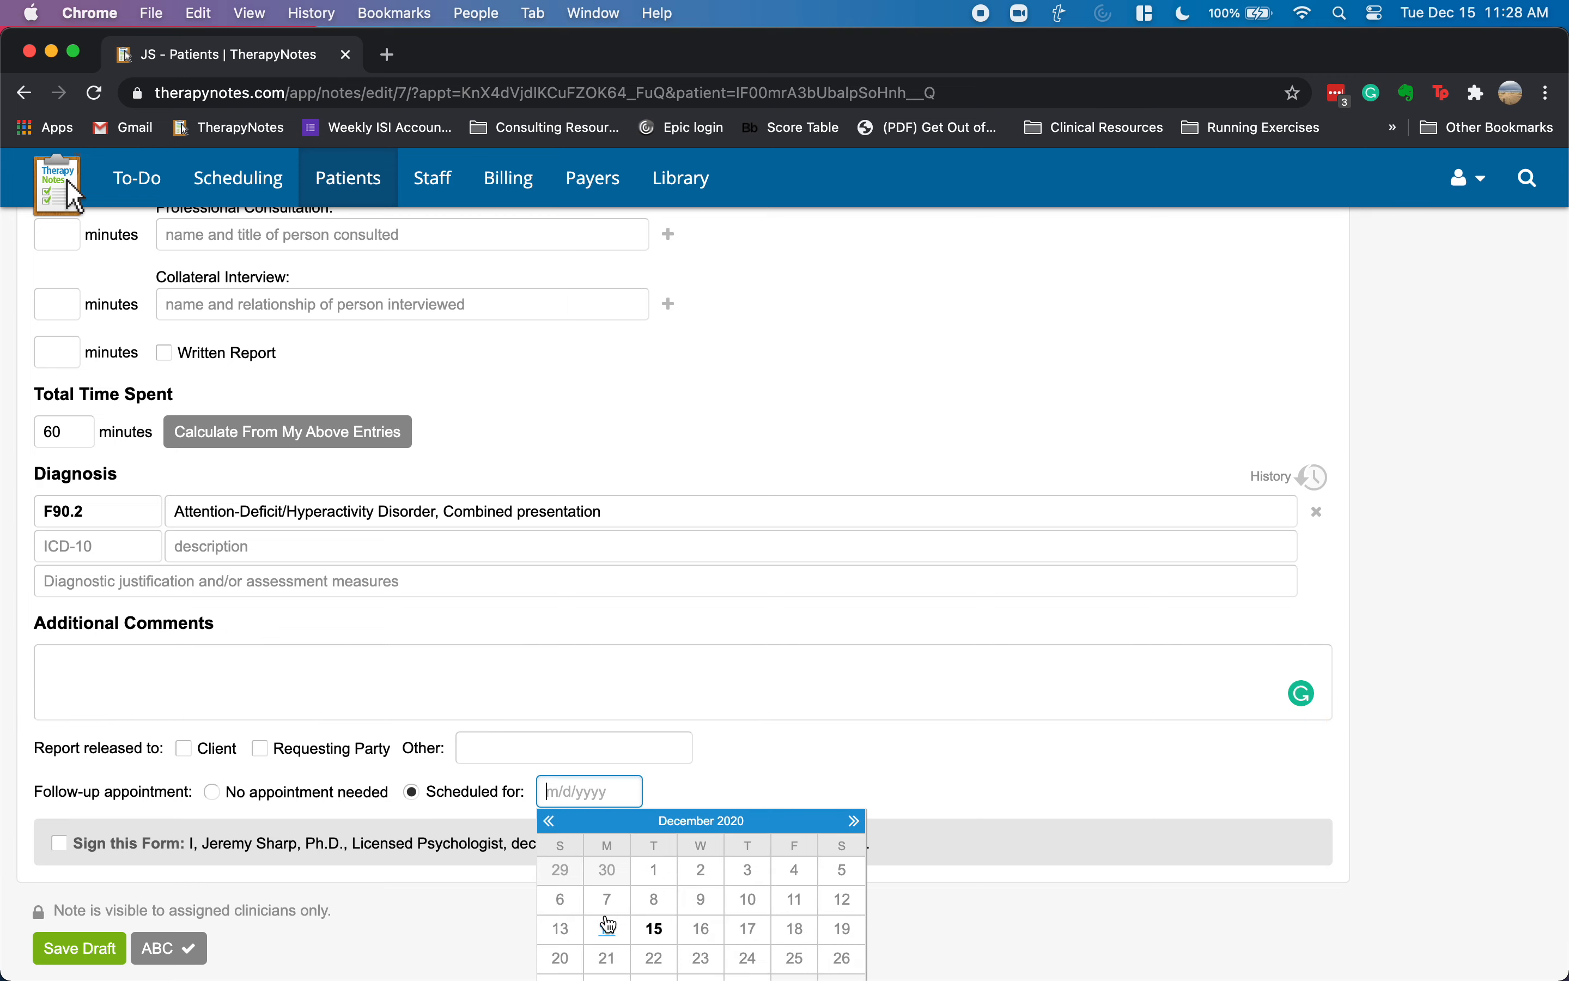
pyautogui.click(563, 929)
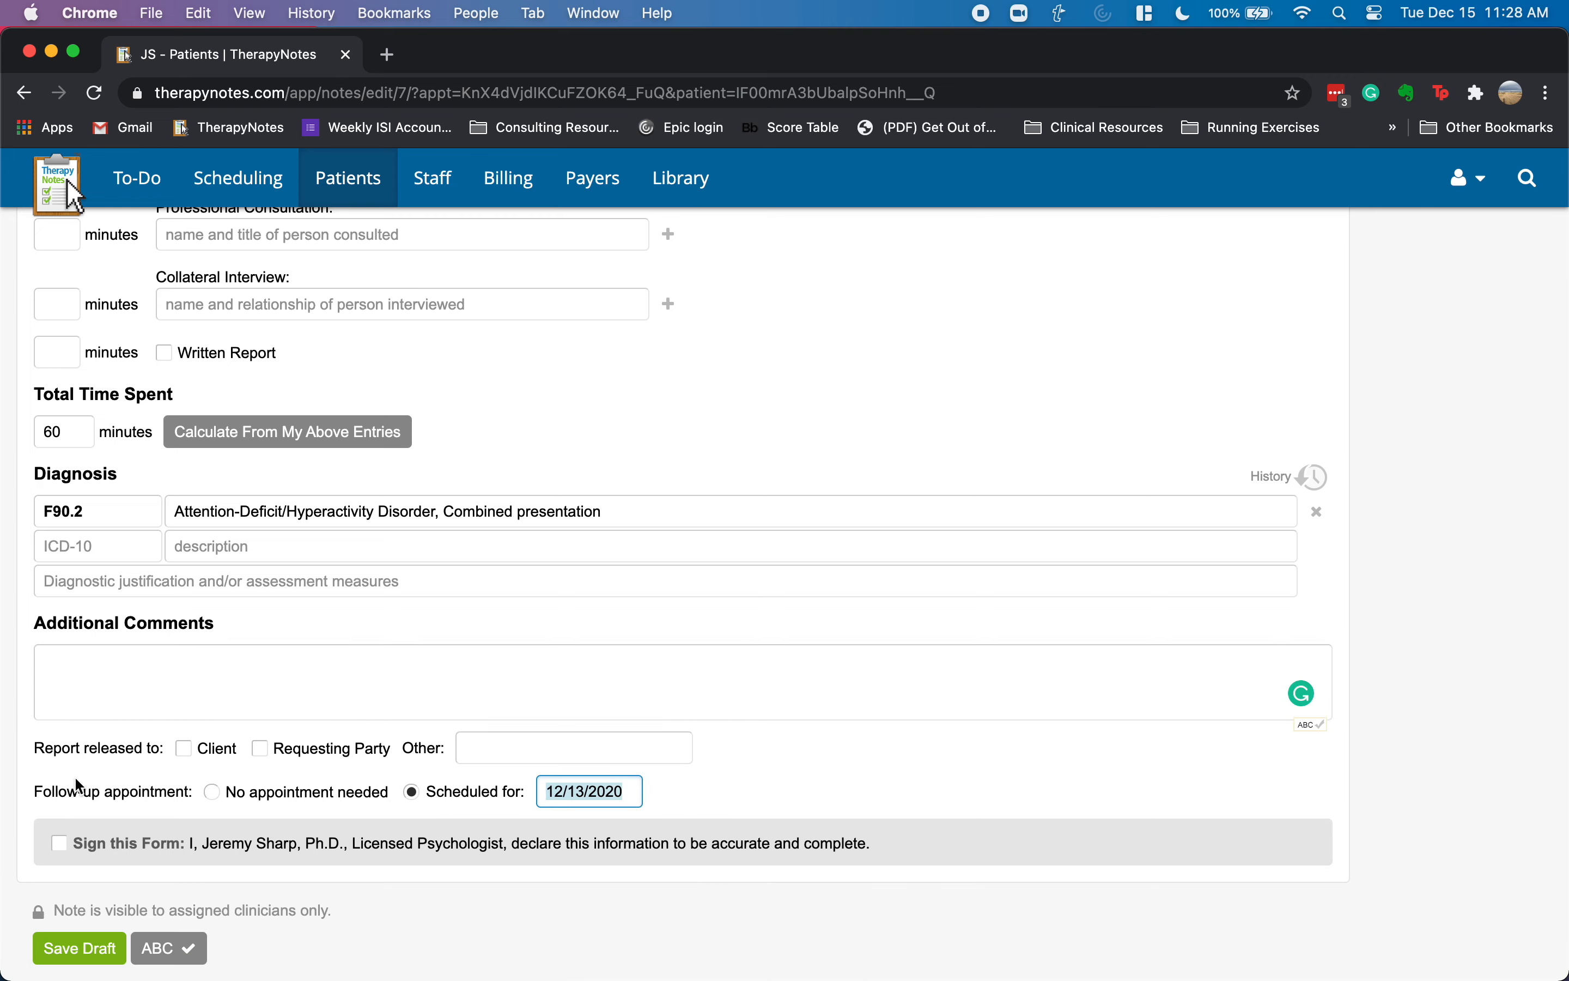
pyautogui.click(62, 837)
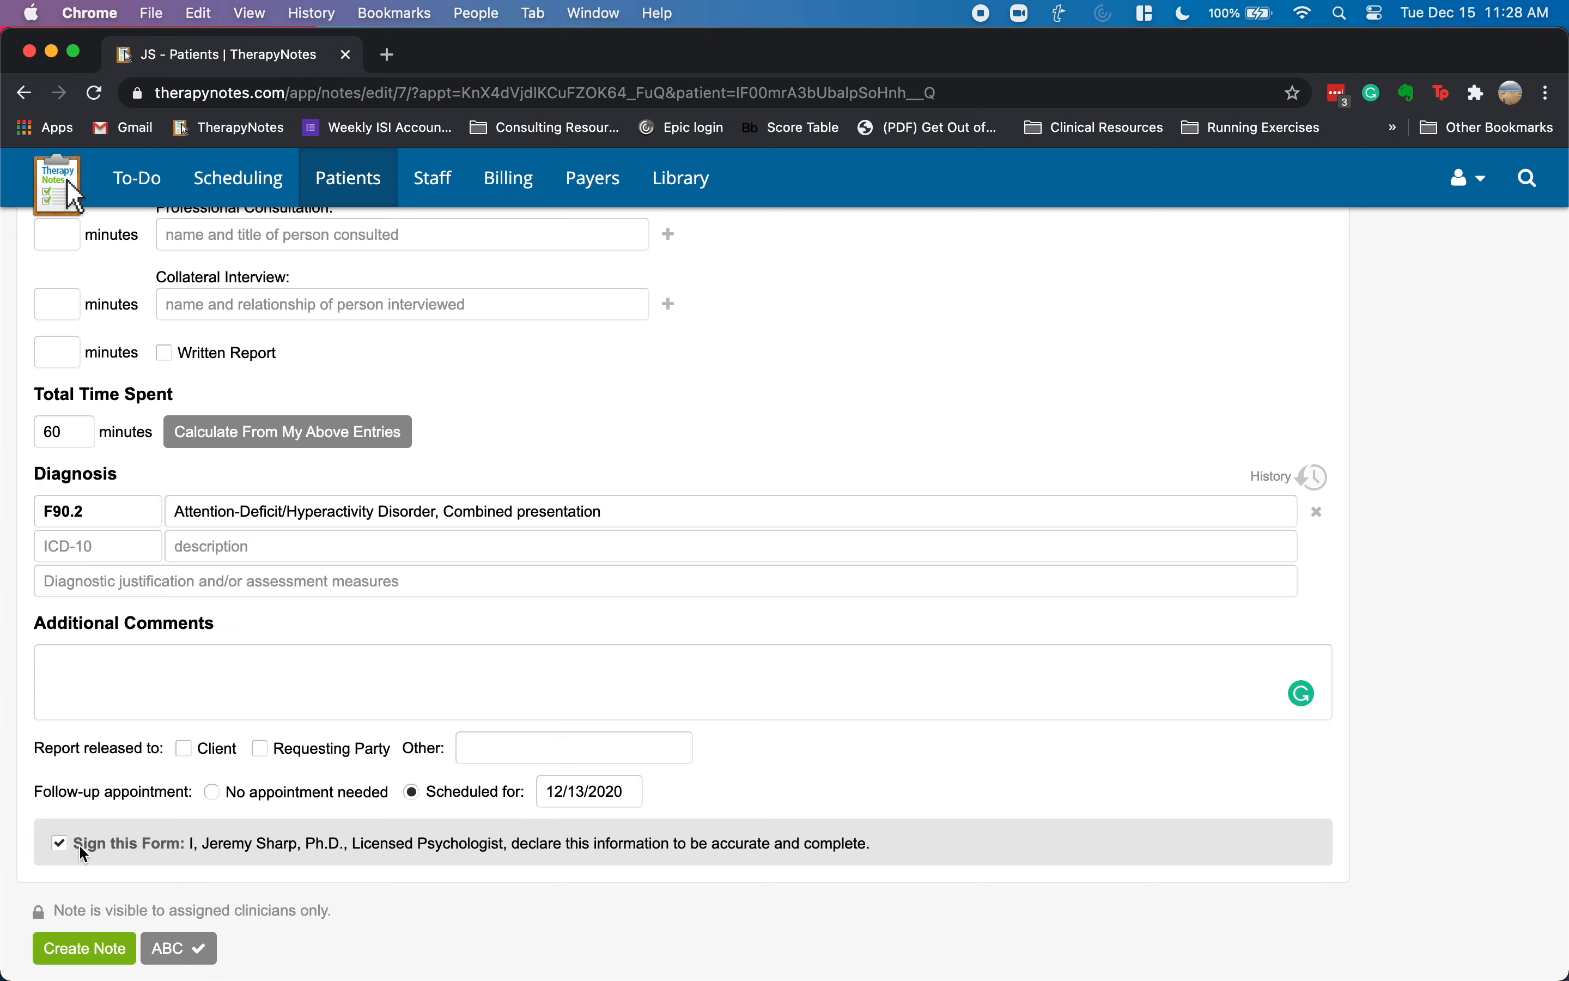
pyautogui.click(95, 954)
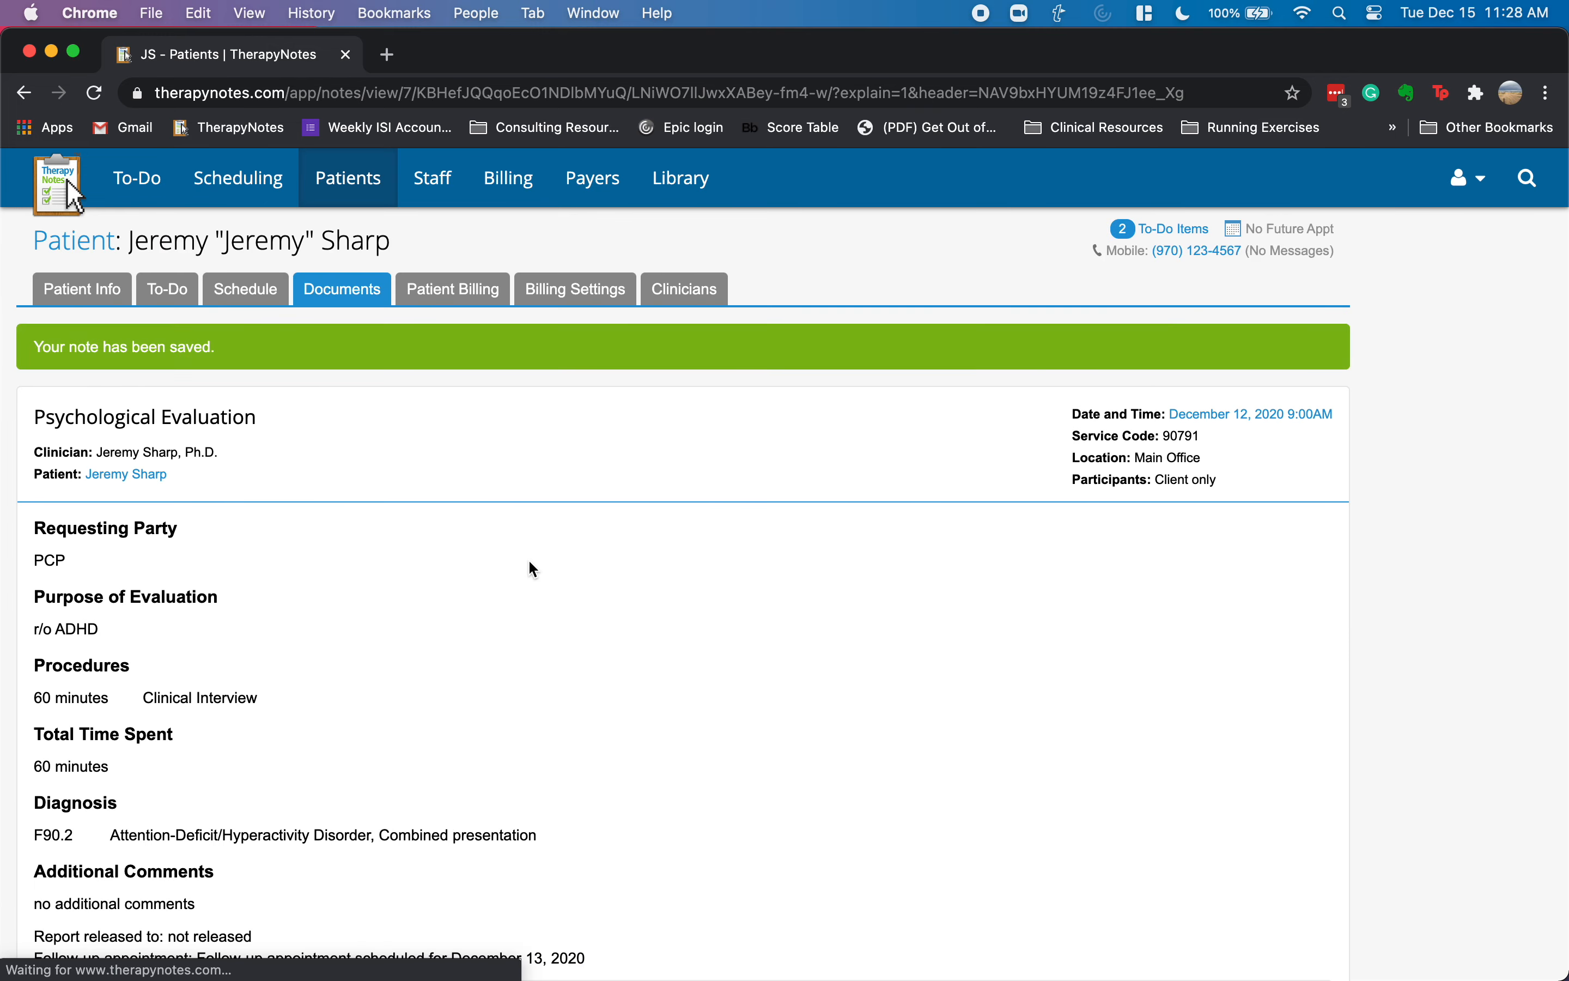
# - Select and then deselect the end of the signature line, returning to the top of the page
pyautogui.scroll(-3, 529, 545)
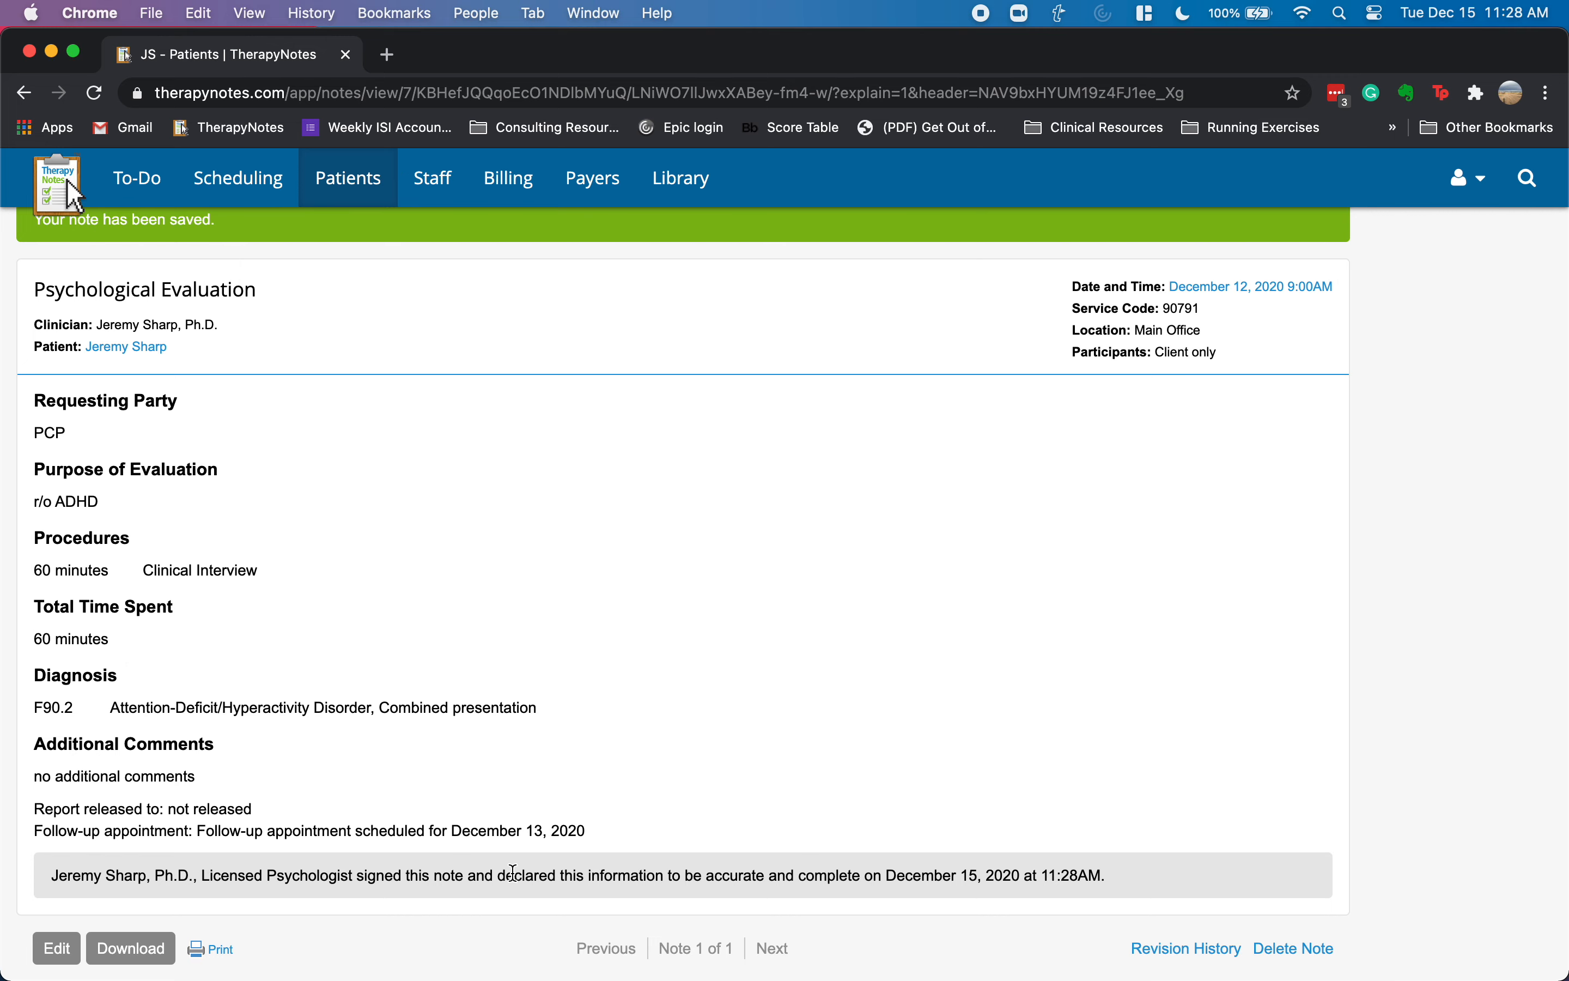
pyautogui.moveTo(573, 877); pyautogui.dragTo(1040, 877)
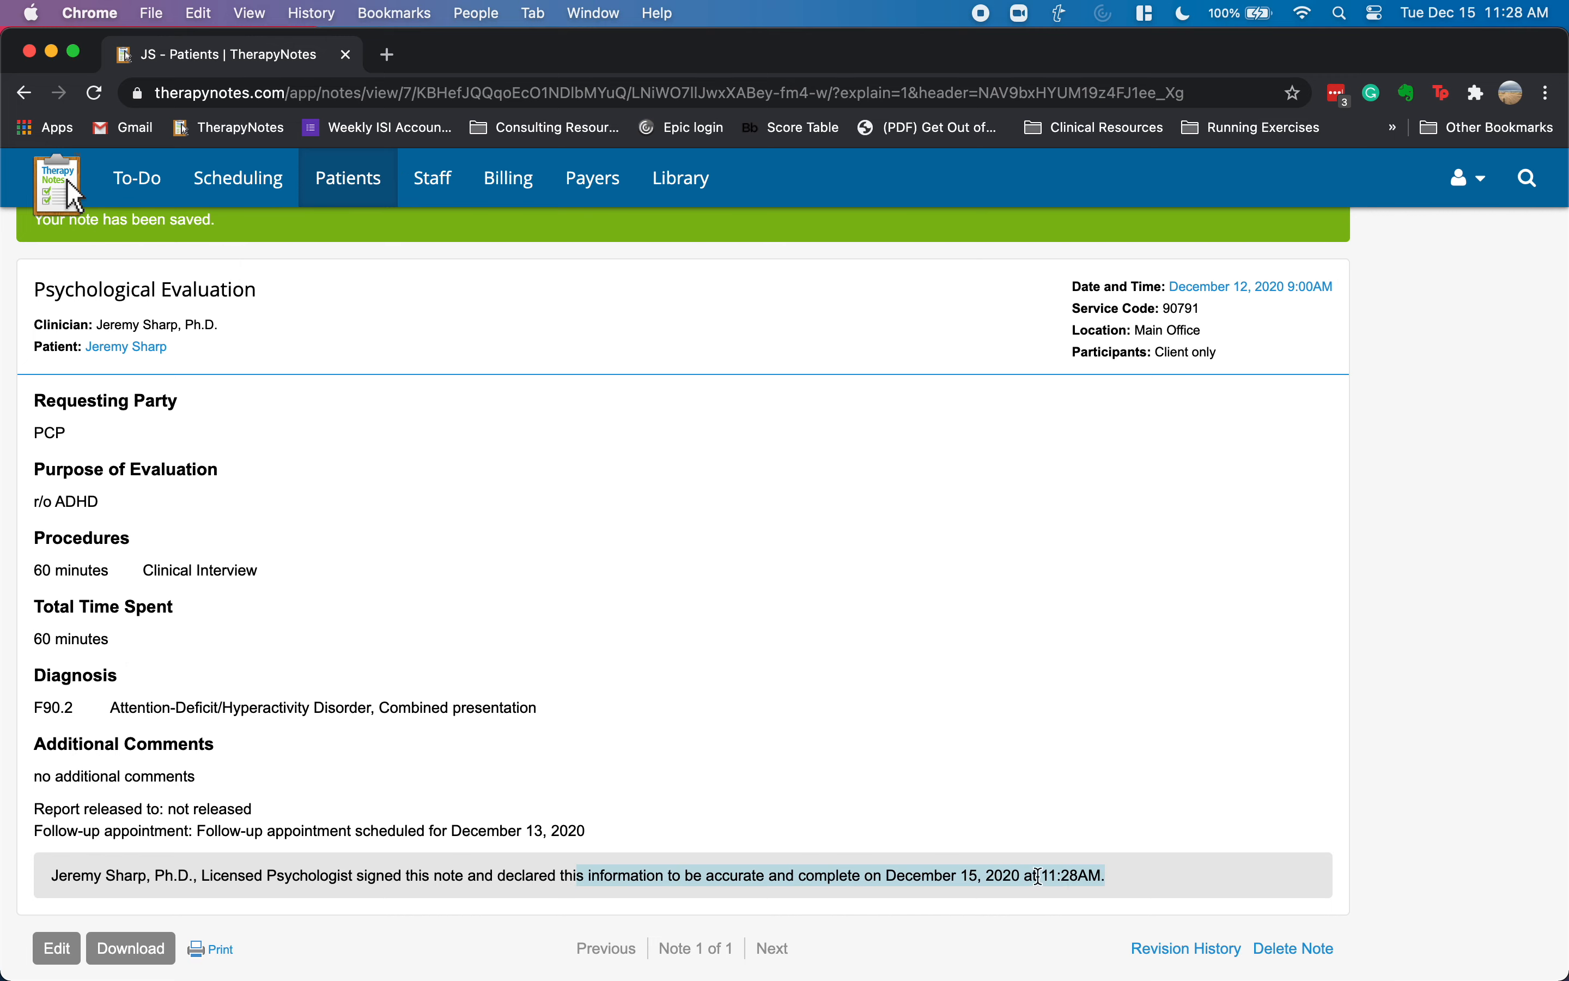
pyautogui.click(747, 702)
pyautogui.scroll(3, 552, 512)
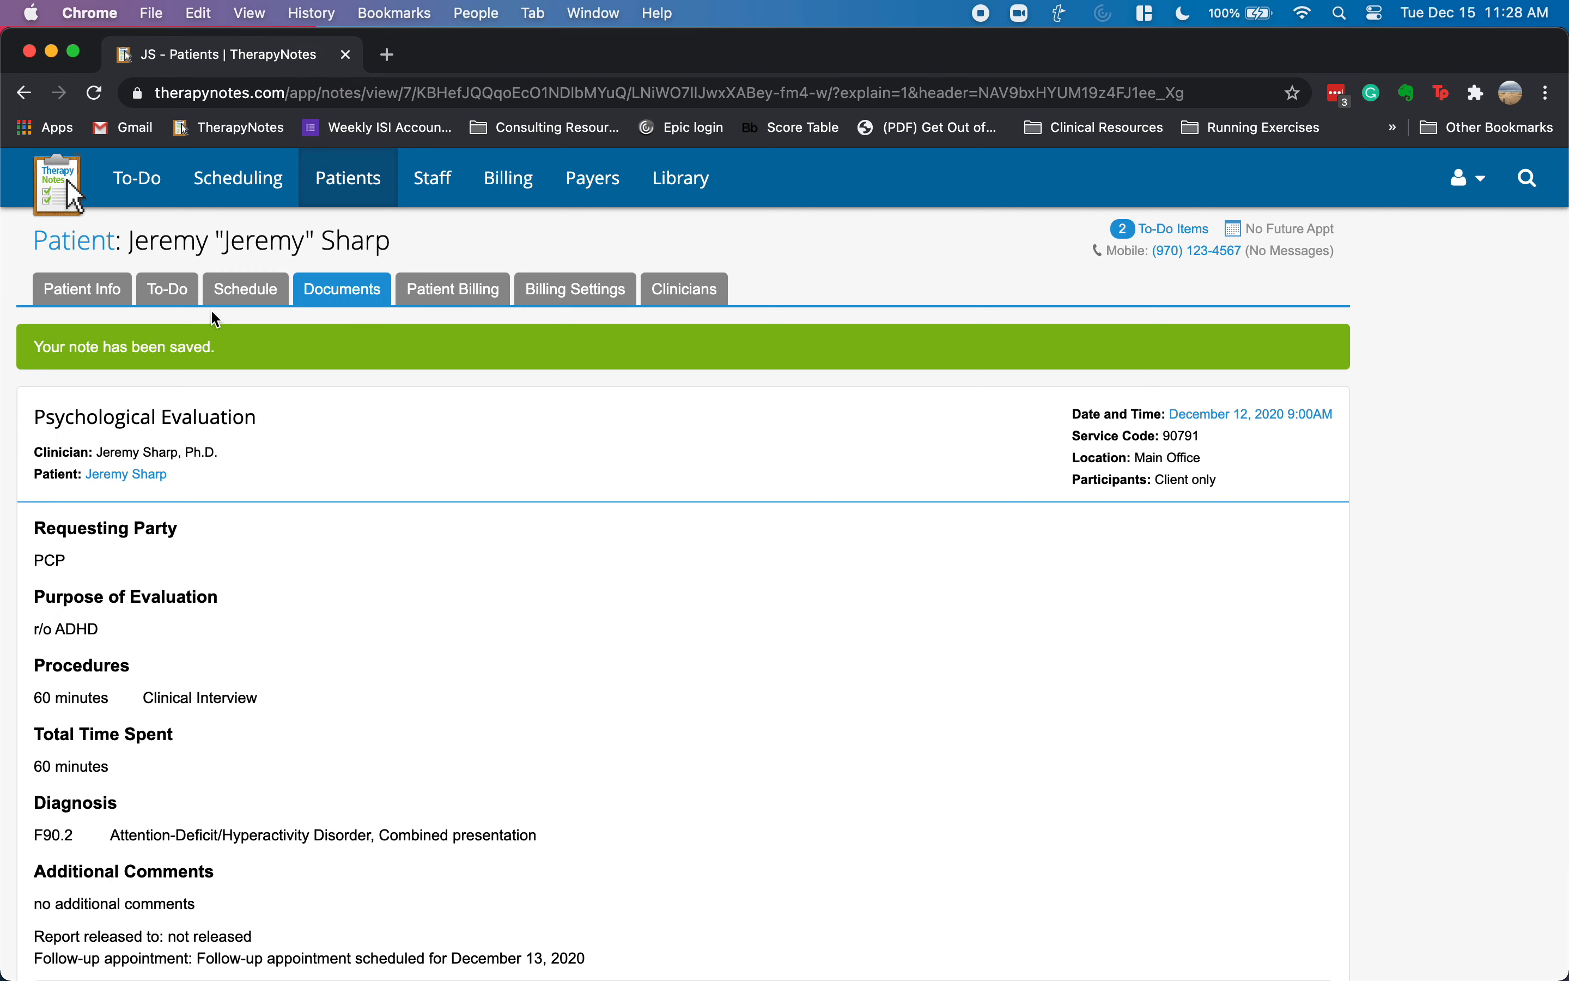
# - Dismiss the Follow TherapyNotes to-do item and open the 12/13 Psychological Evaluation note
pyautogui.click(143, 180)
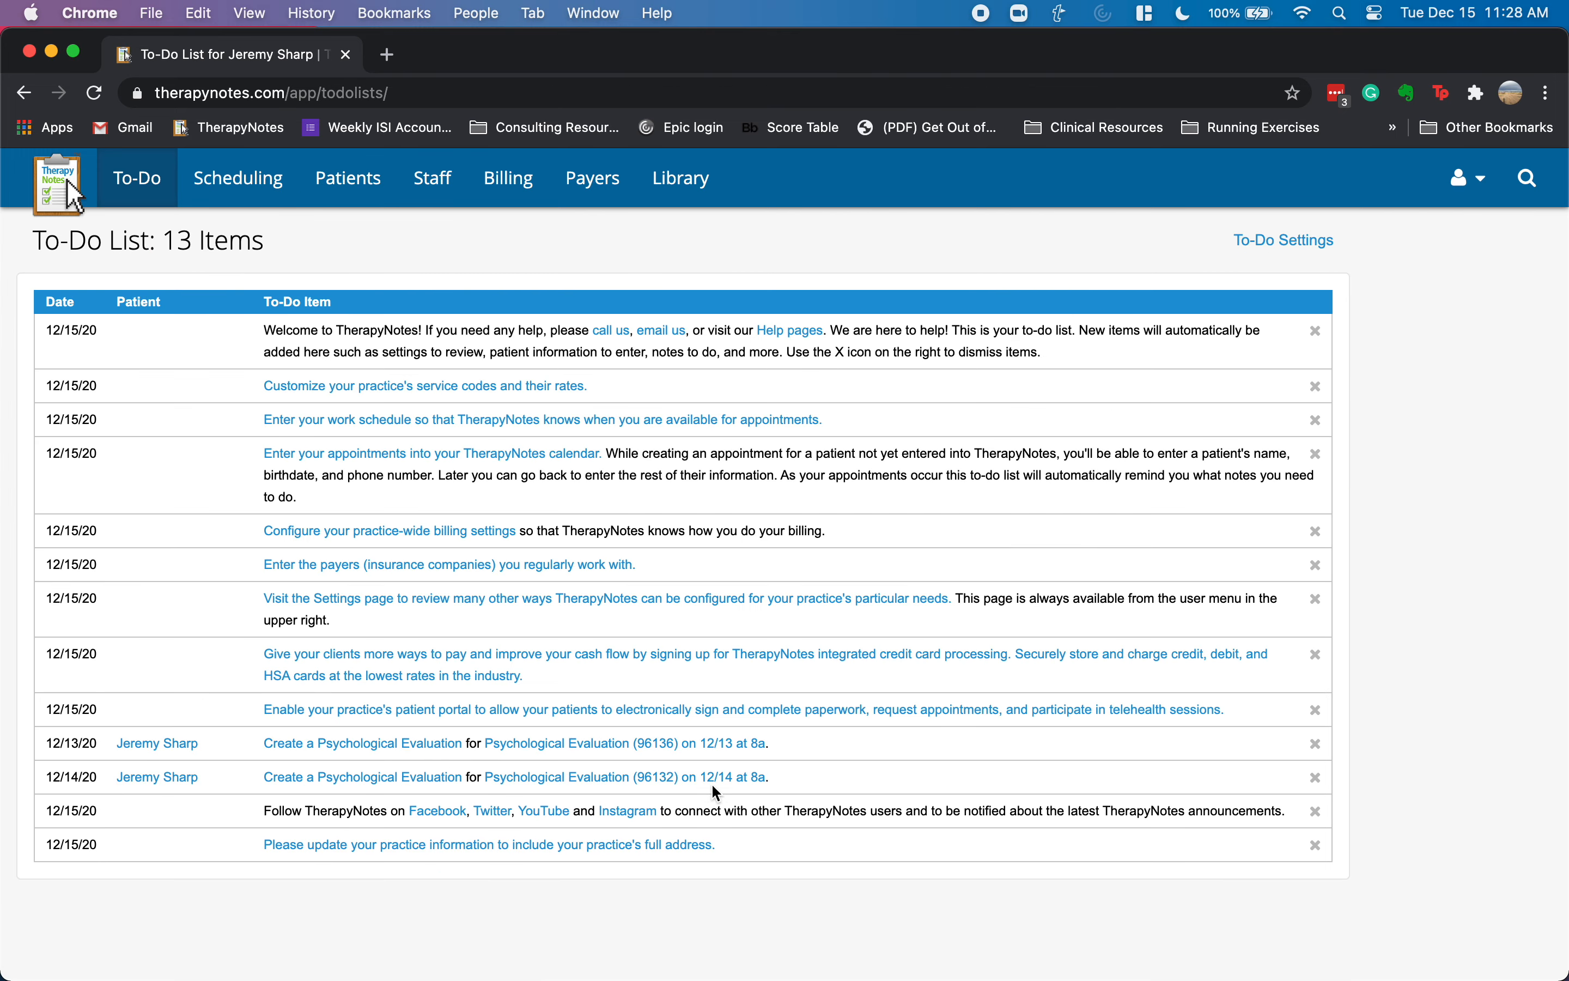
pyautogui.click(1316, 811)
pyautogui.click(577, 618)
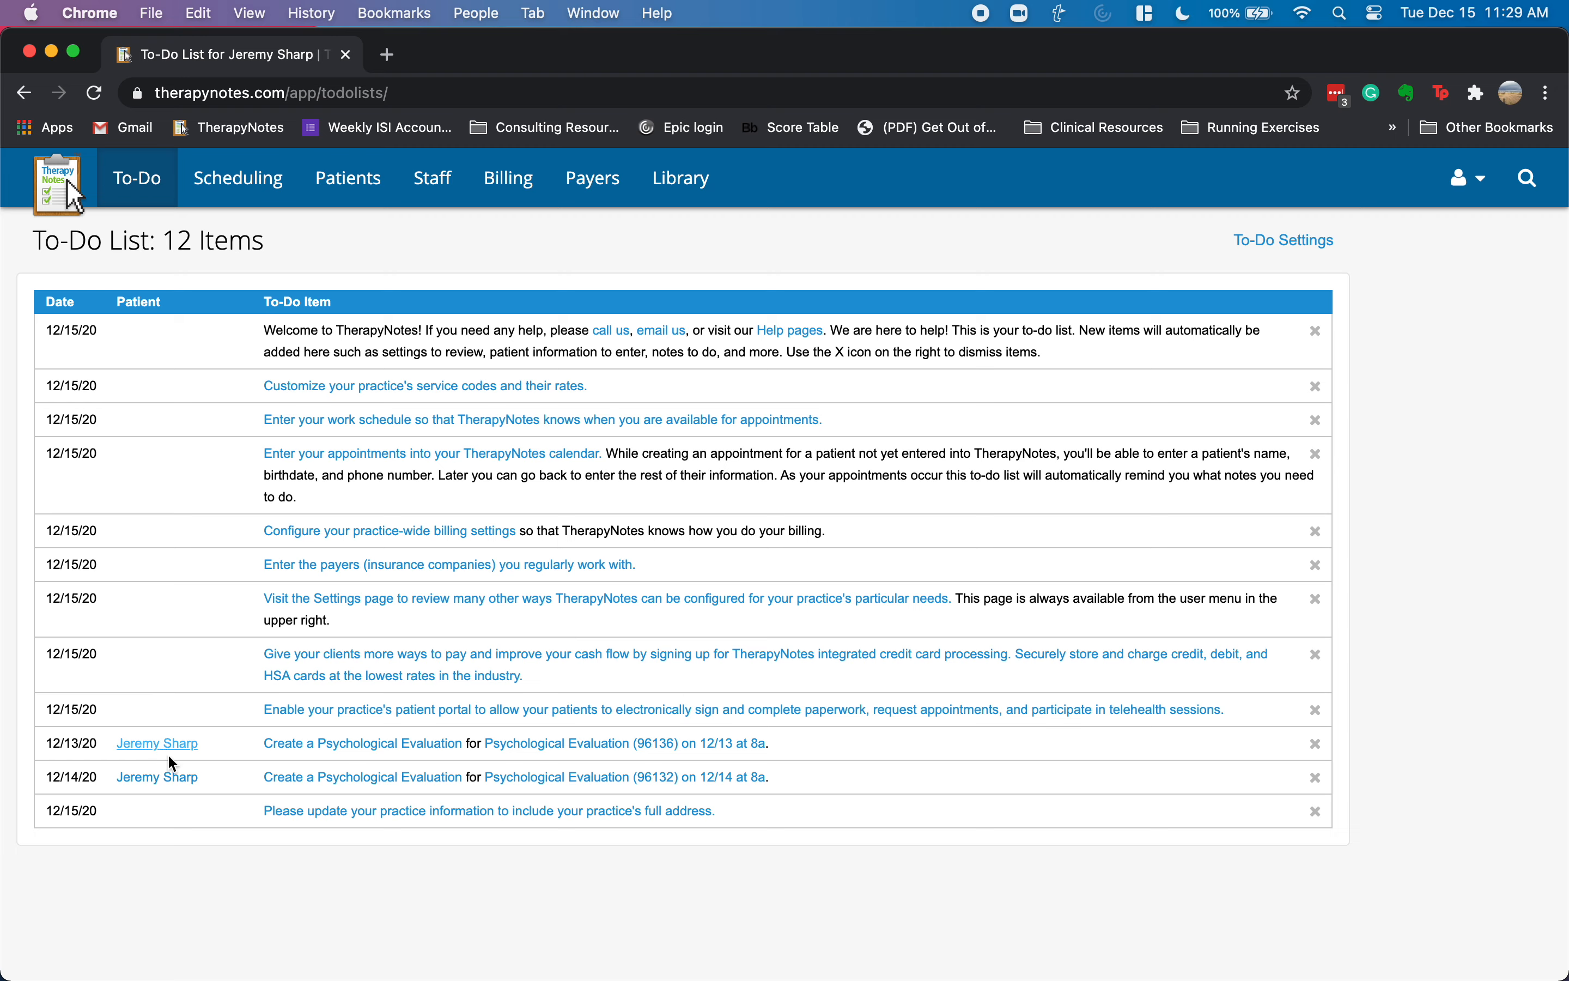
pyautogui.click(389, 746)
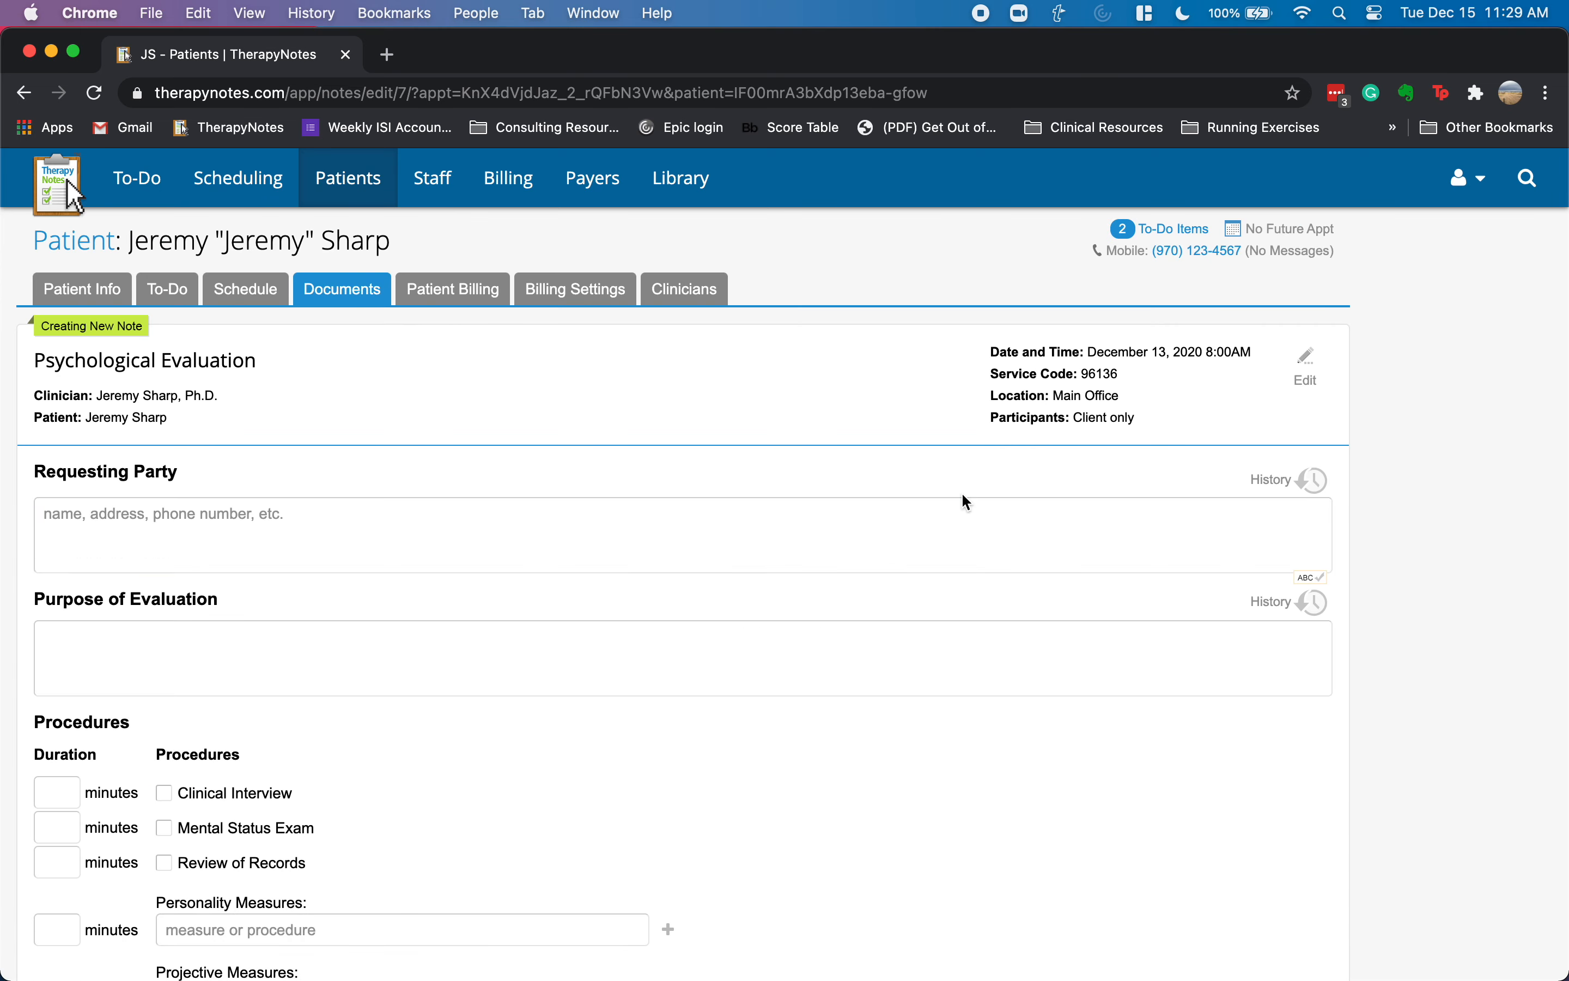
# - Reuse PCP as Requesting Party and r/o ADHD as Purpose of Evaluation from history
pyautogui.click(631, 501)
pyautogui.click(402, 642)
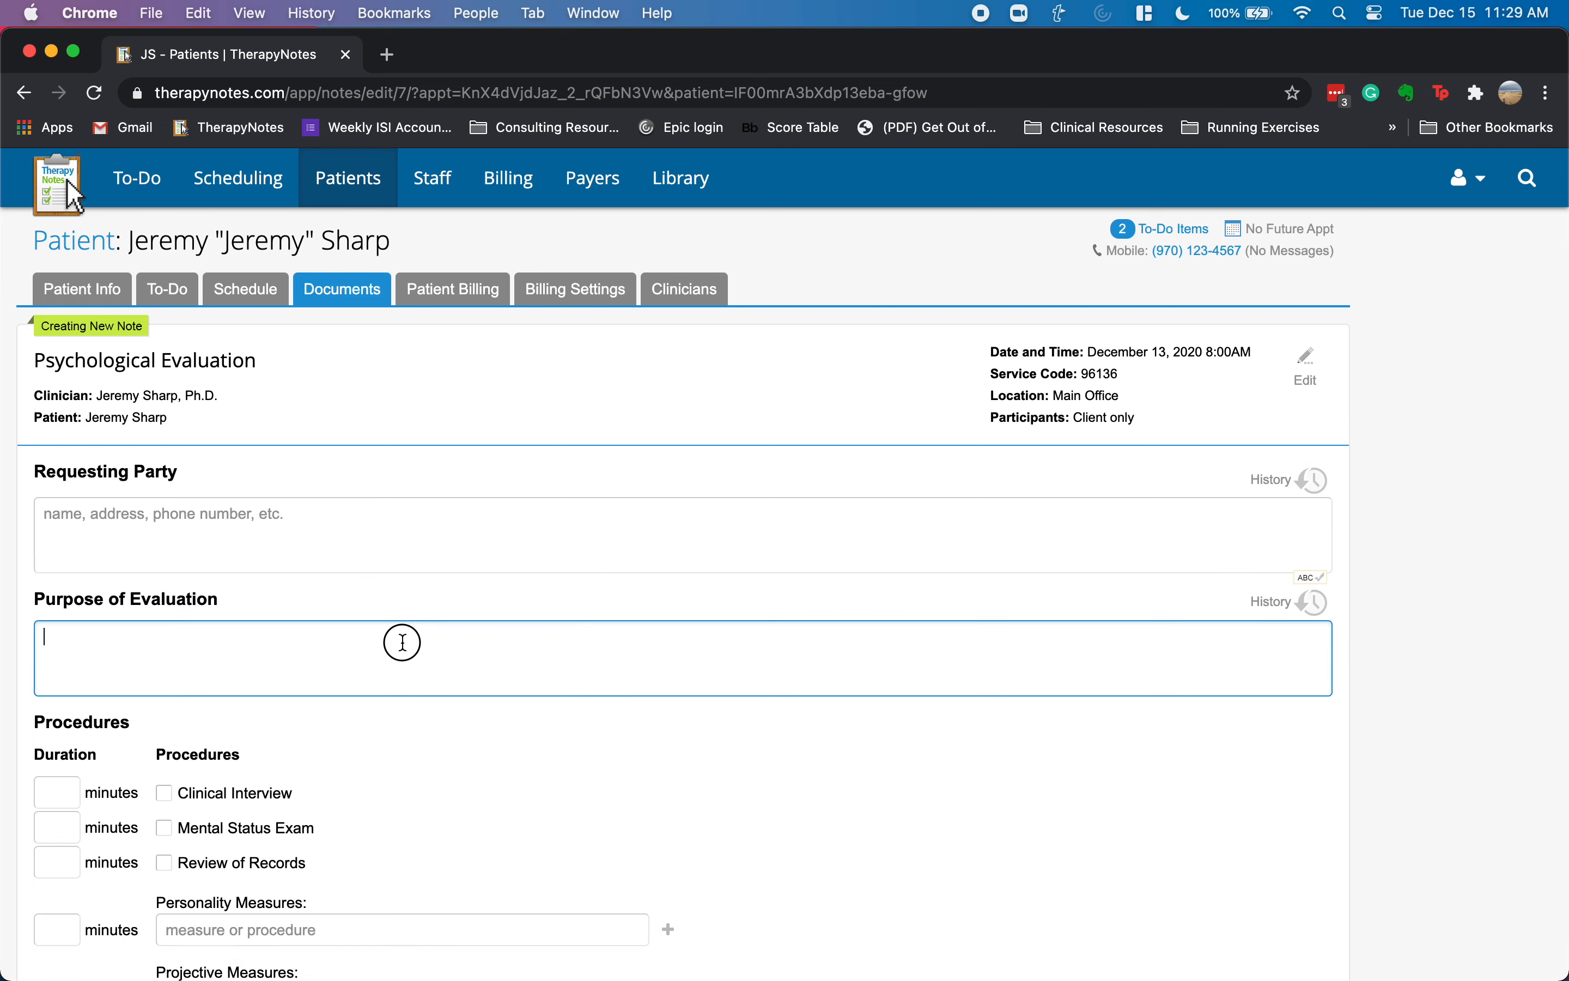
pyautogui.click(1281, 481)
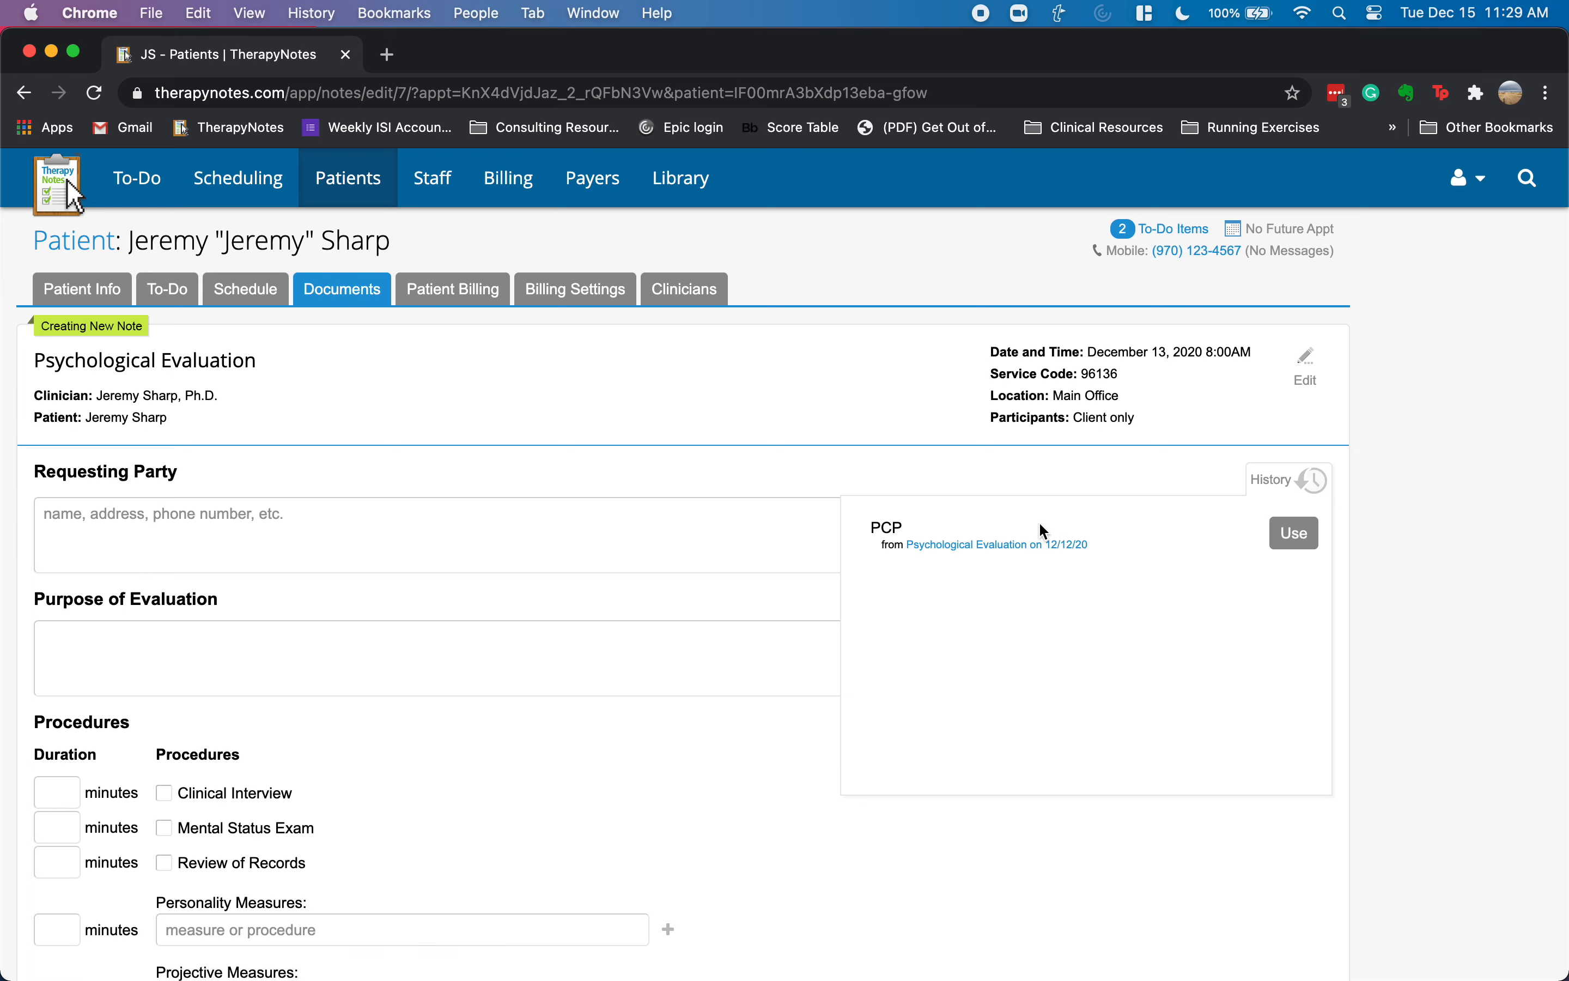
pyautogui.click(1294, 534)
pyautogui.click(1285, 603)
pyautogui.click(1292, 652)
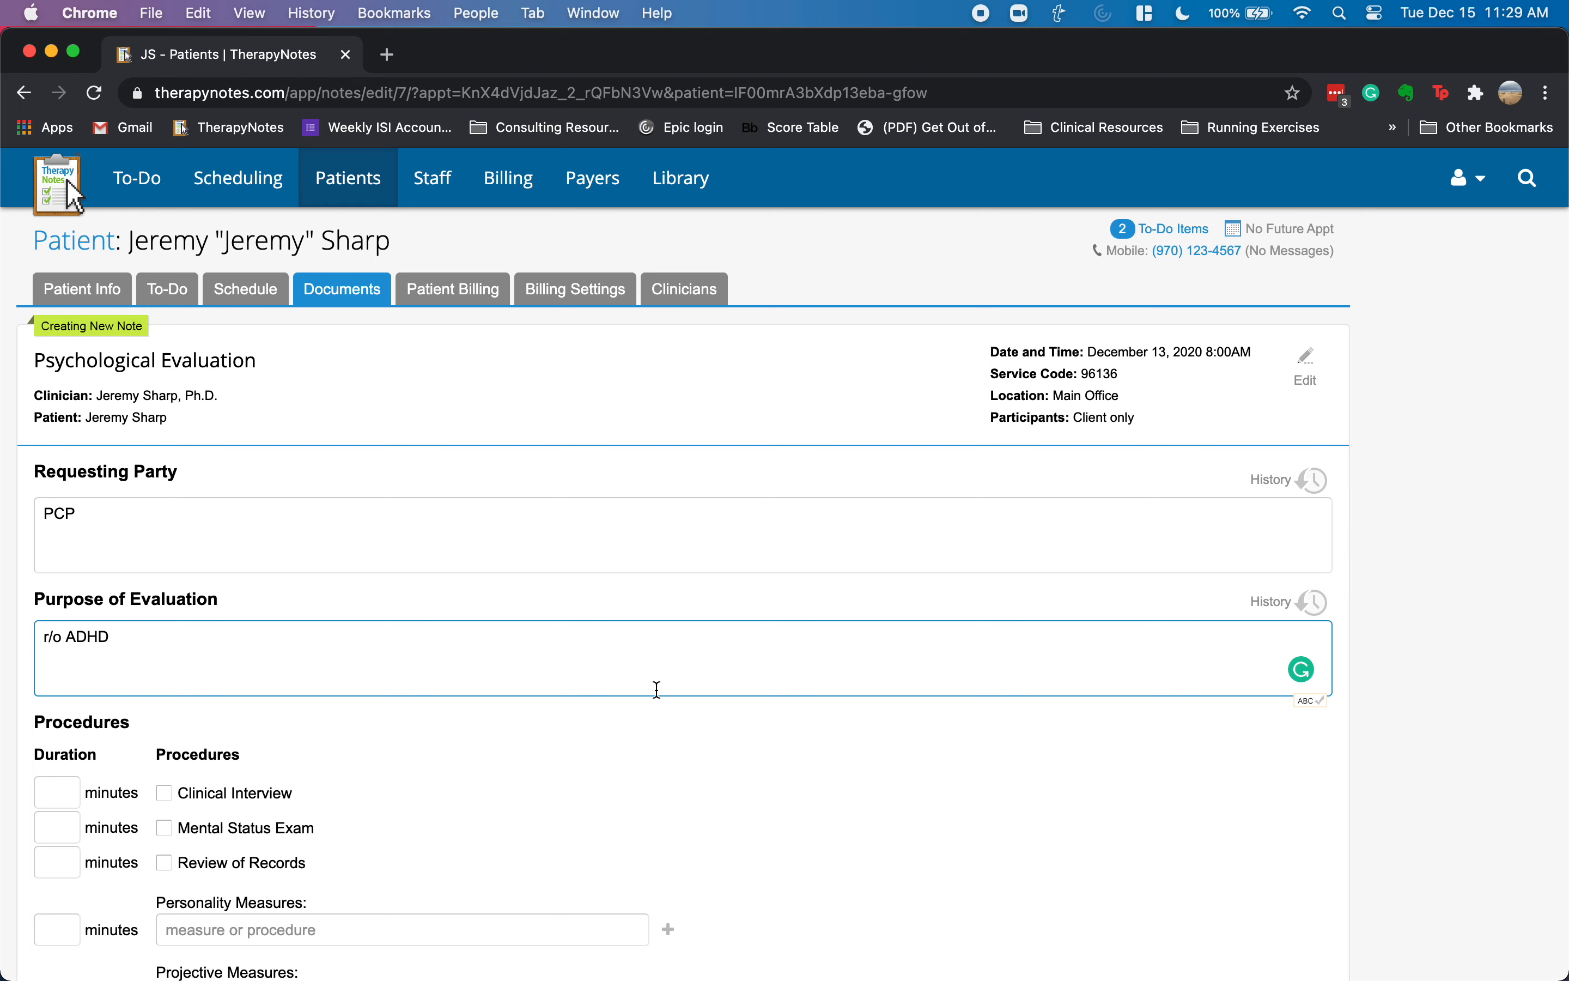
pyautogui.scroll(-10, 623, 658)
pyautogui.click(462, 644)
pyautogui.scroll(2, 447, 648)
pyautogui.click(417, 619)
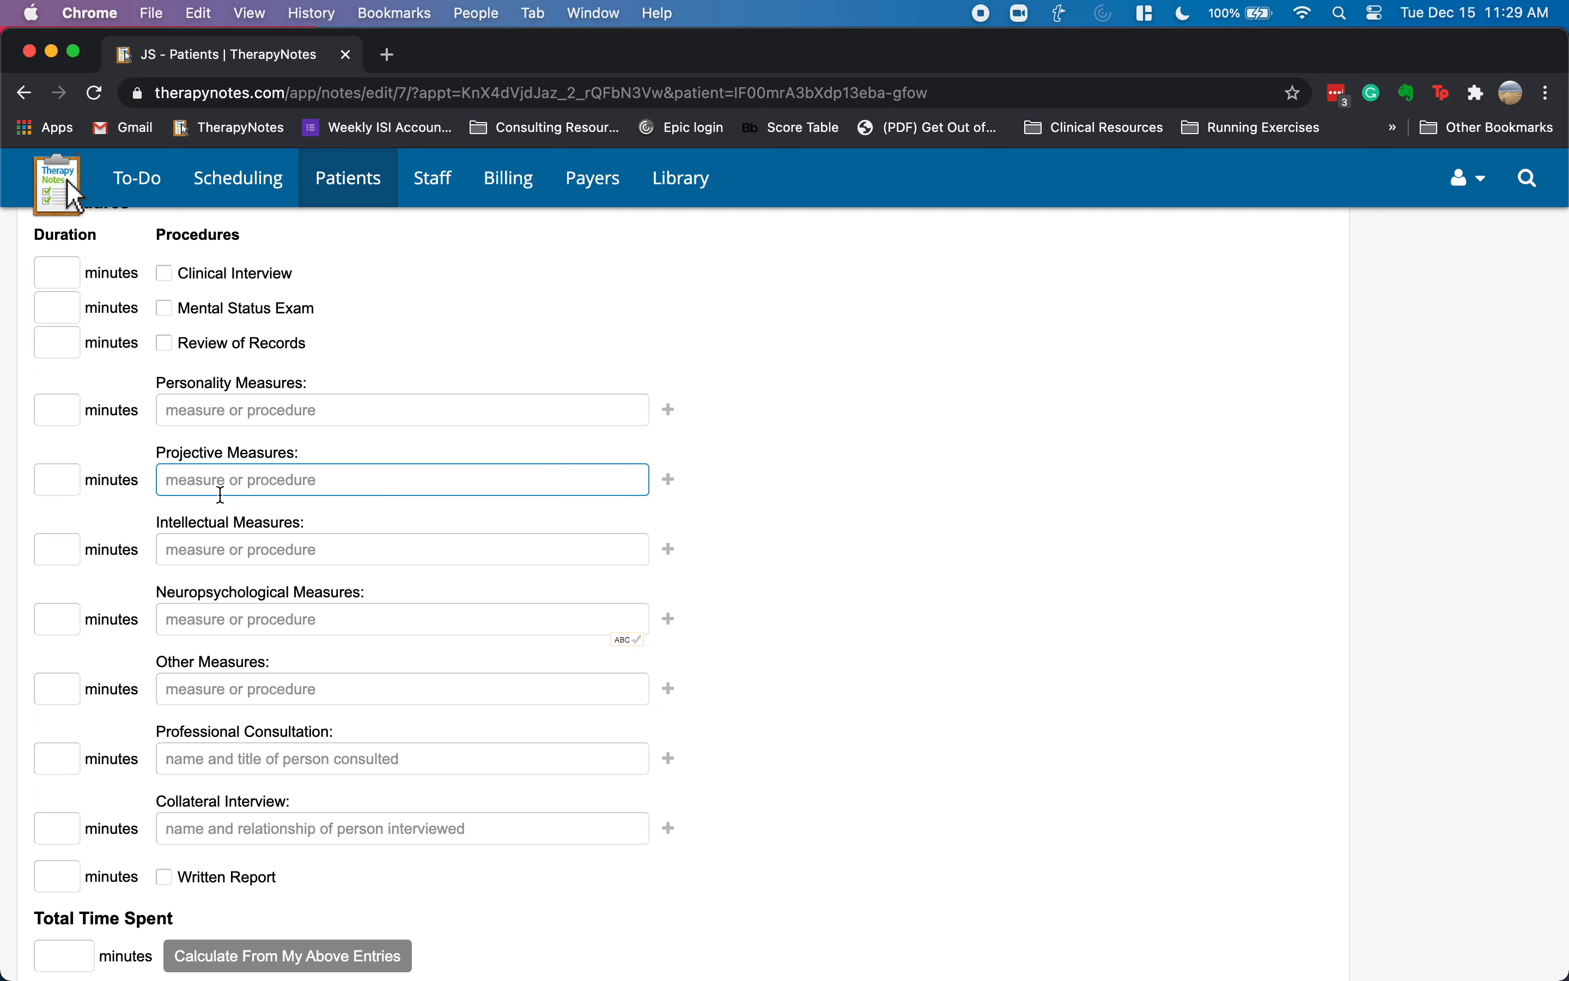
# - Enter Personality Measures 60 minutes MMPI-3 and Projective Measures 75 minutes Rorschach
pyautogui.click(47, 413)
pyautogui.write('60')
pyautogui.press('Tab')
pyautogui.write('MMPI-3')
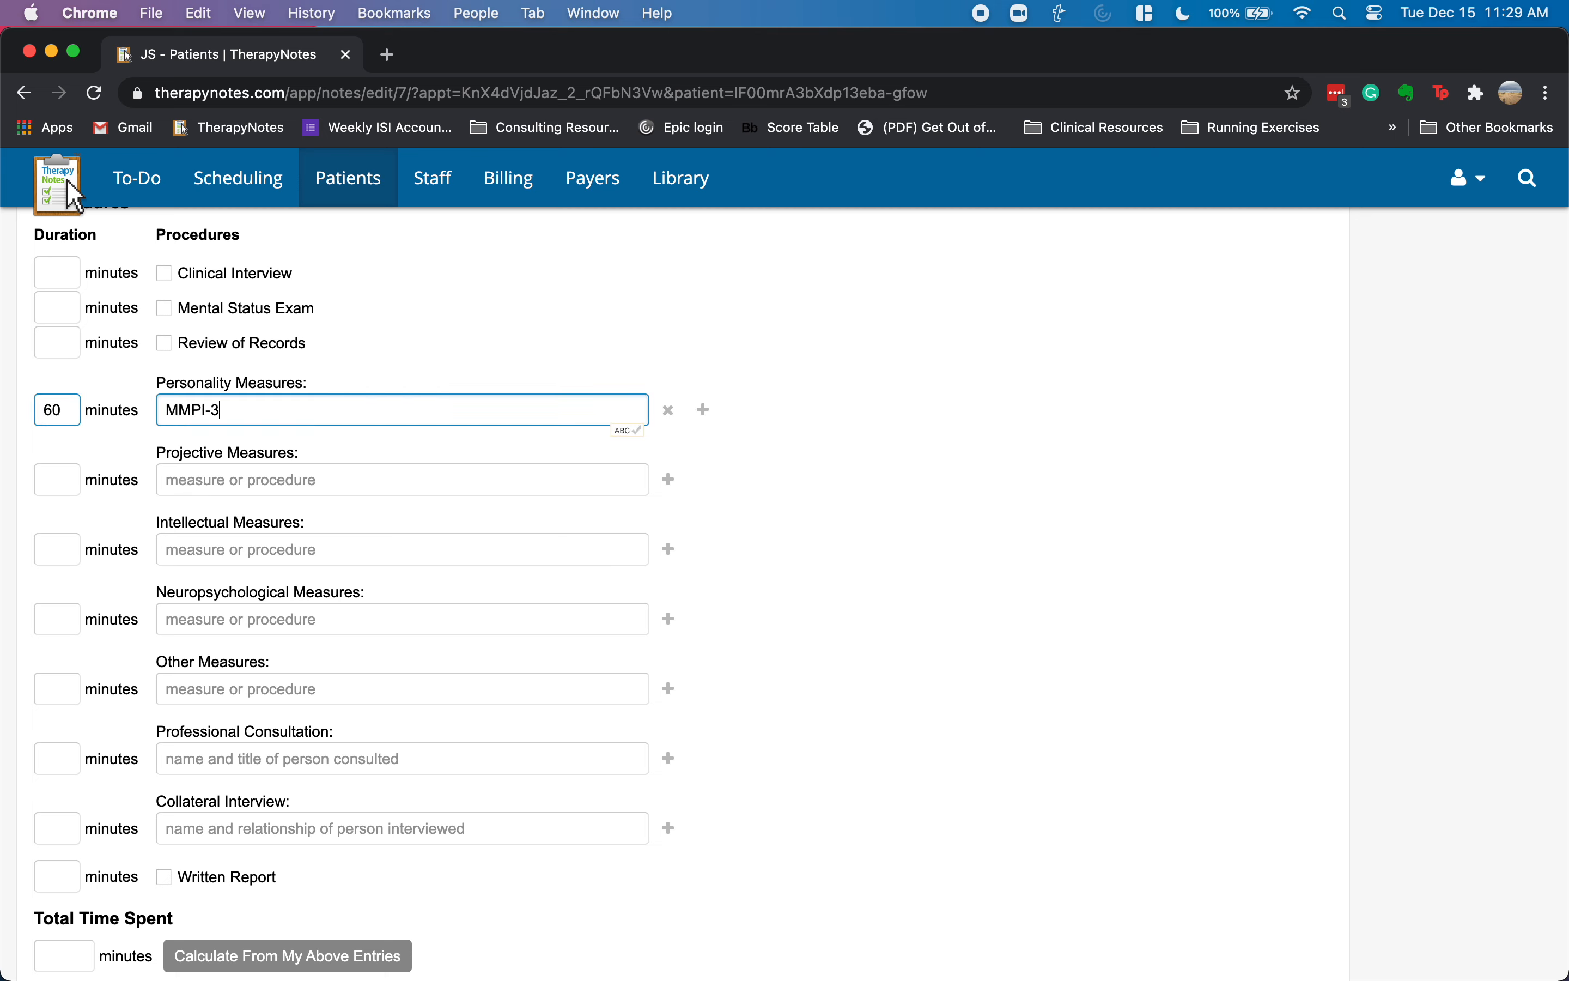
pyautogui.press('Tab')
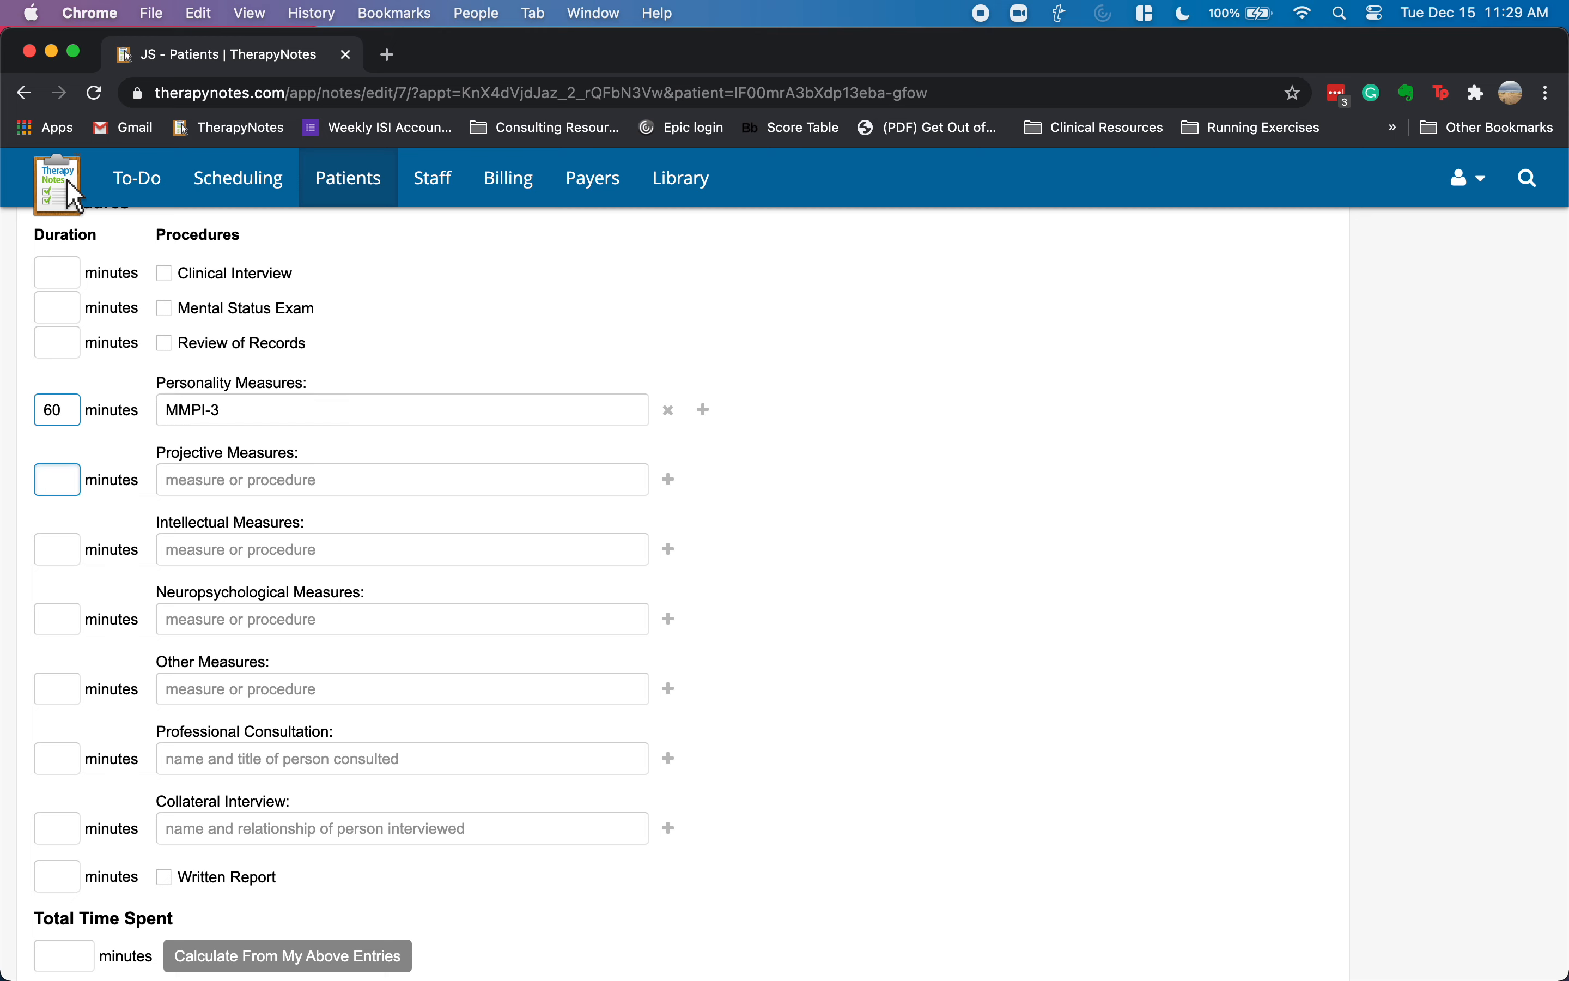
pyautogui.write('75')
pyautogui.press('Tab')
pyautogui.write('Ro')
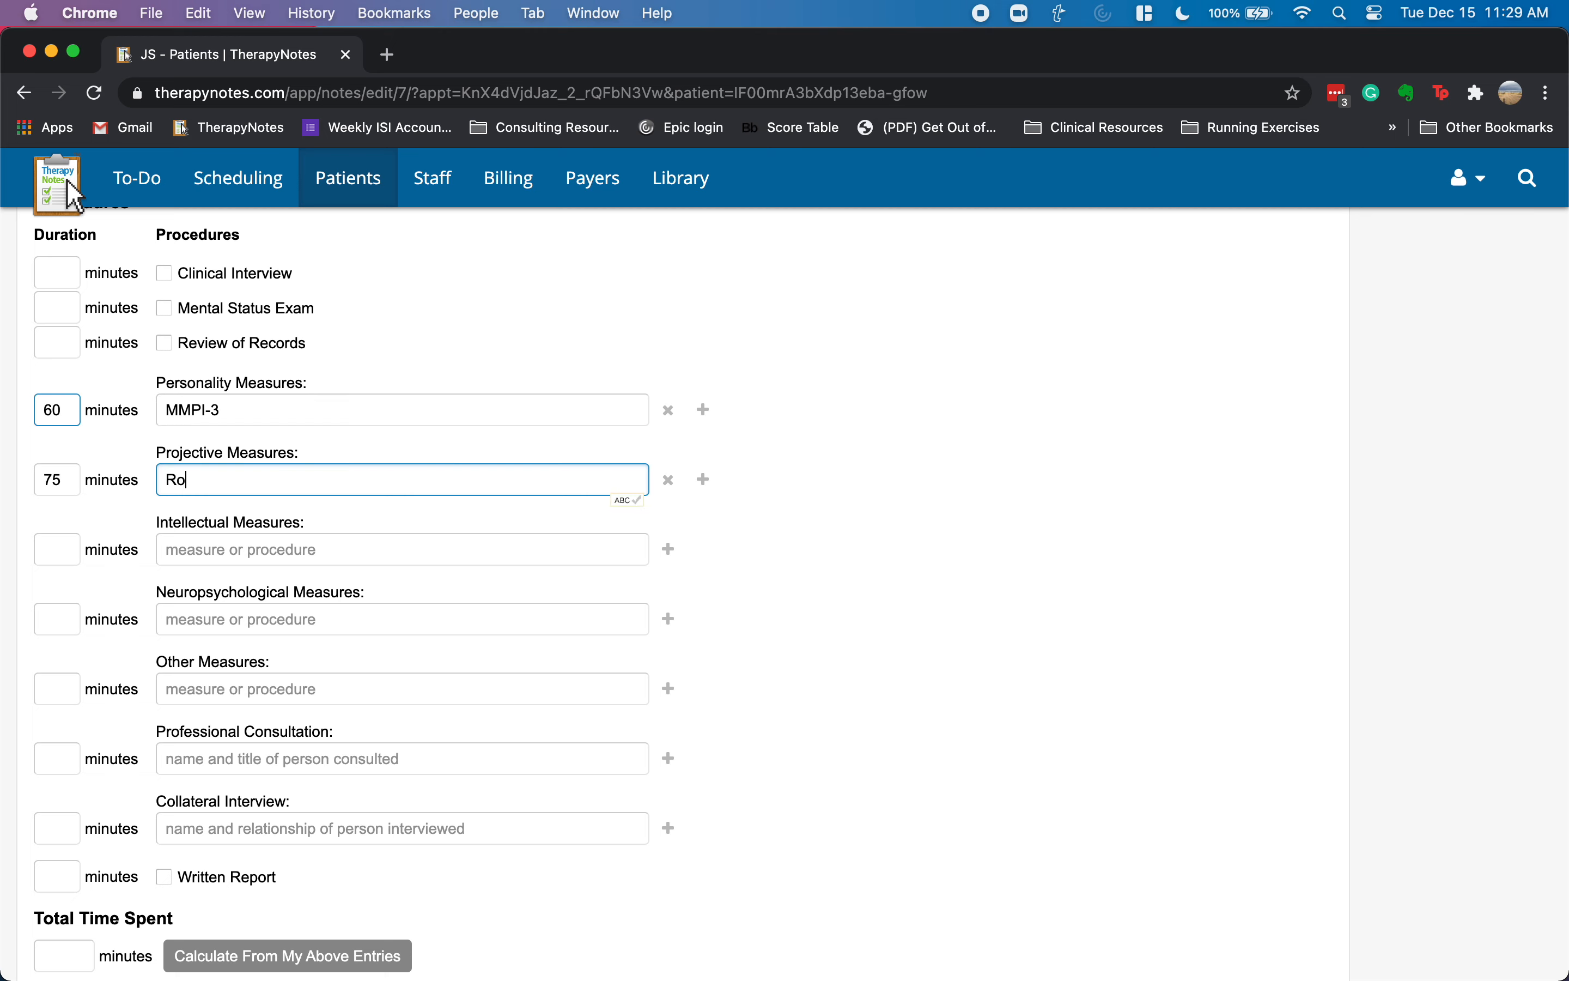
pyautogui.write('rc')
pyautogui.press('BackSpace')
pyautogui.write('rc')
pyautogui.write('chach')
# - Enter Intellectual Measures 60 minutes WAIS and Neuropsychological Measures 60 minutes WMS
pyautogui.press('Tab')
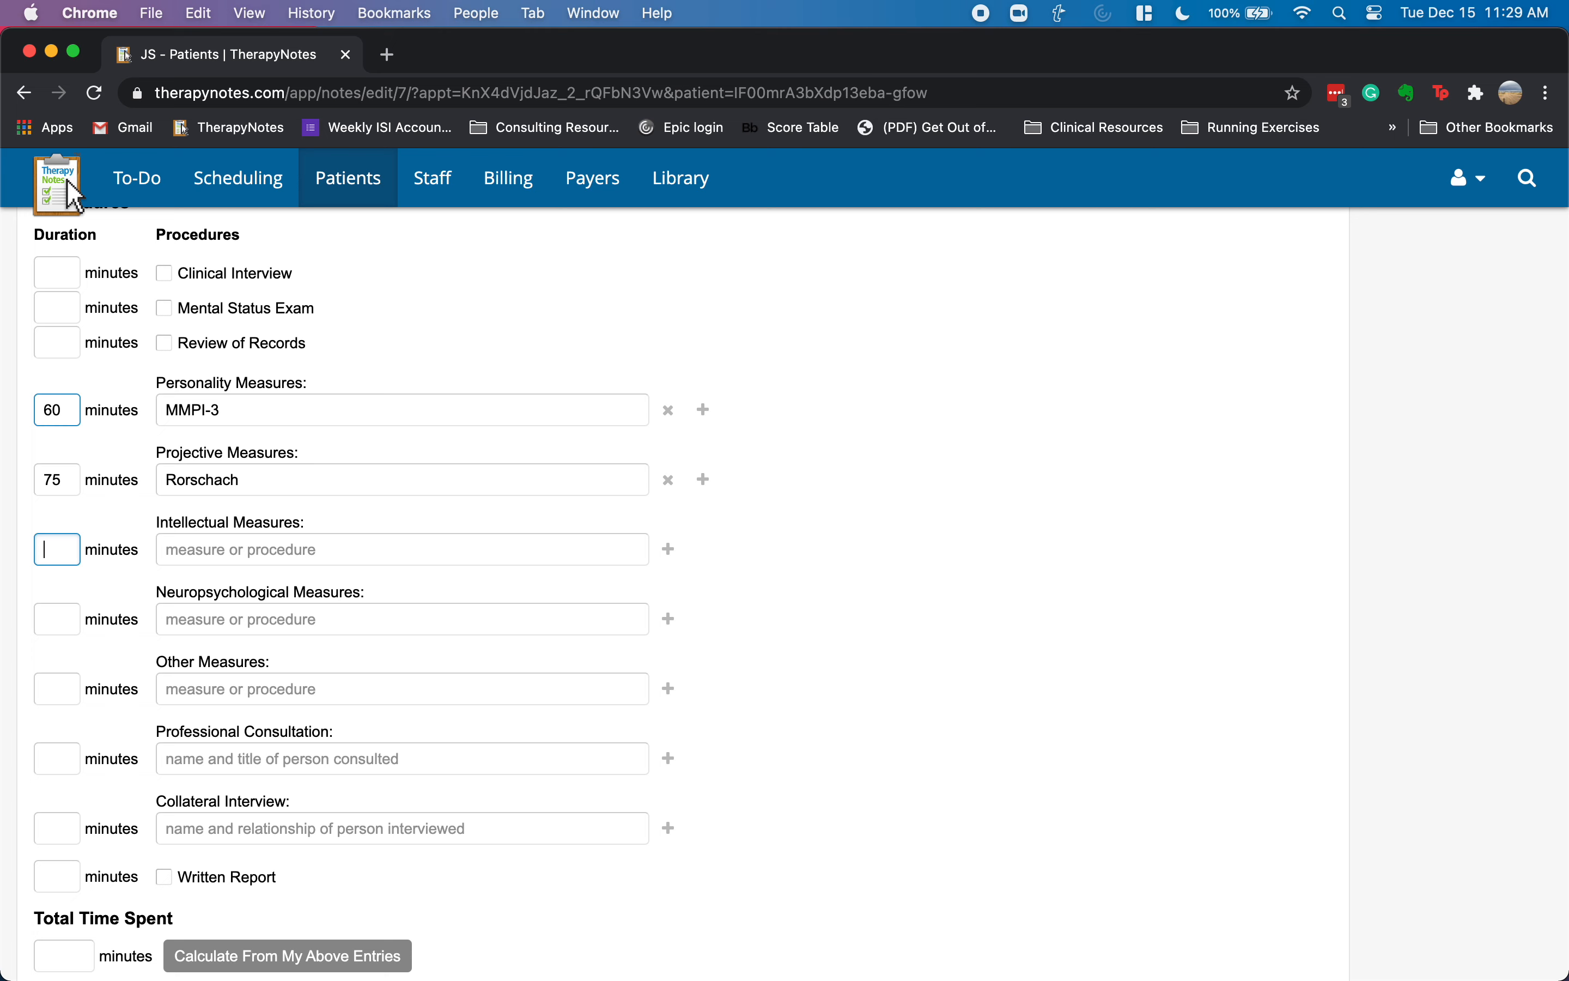
pyautogui.write('60')
pyautogui.press('Tab')
pyautogui.write('WIAIS')
pyautogui.press('Tab')
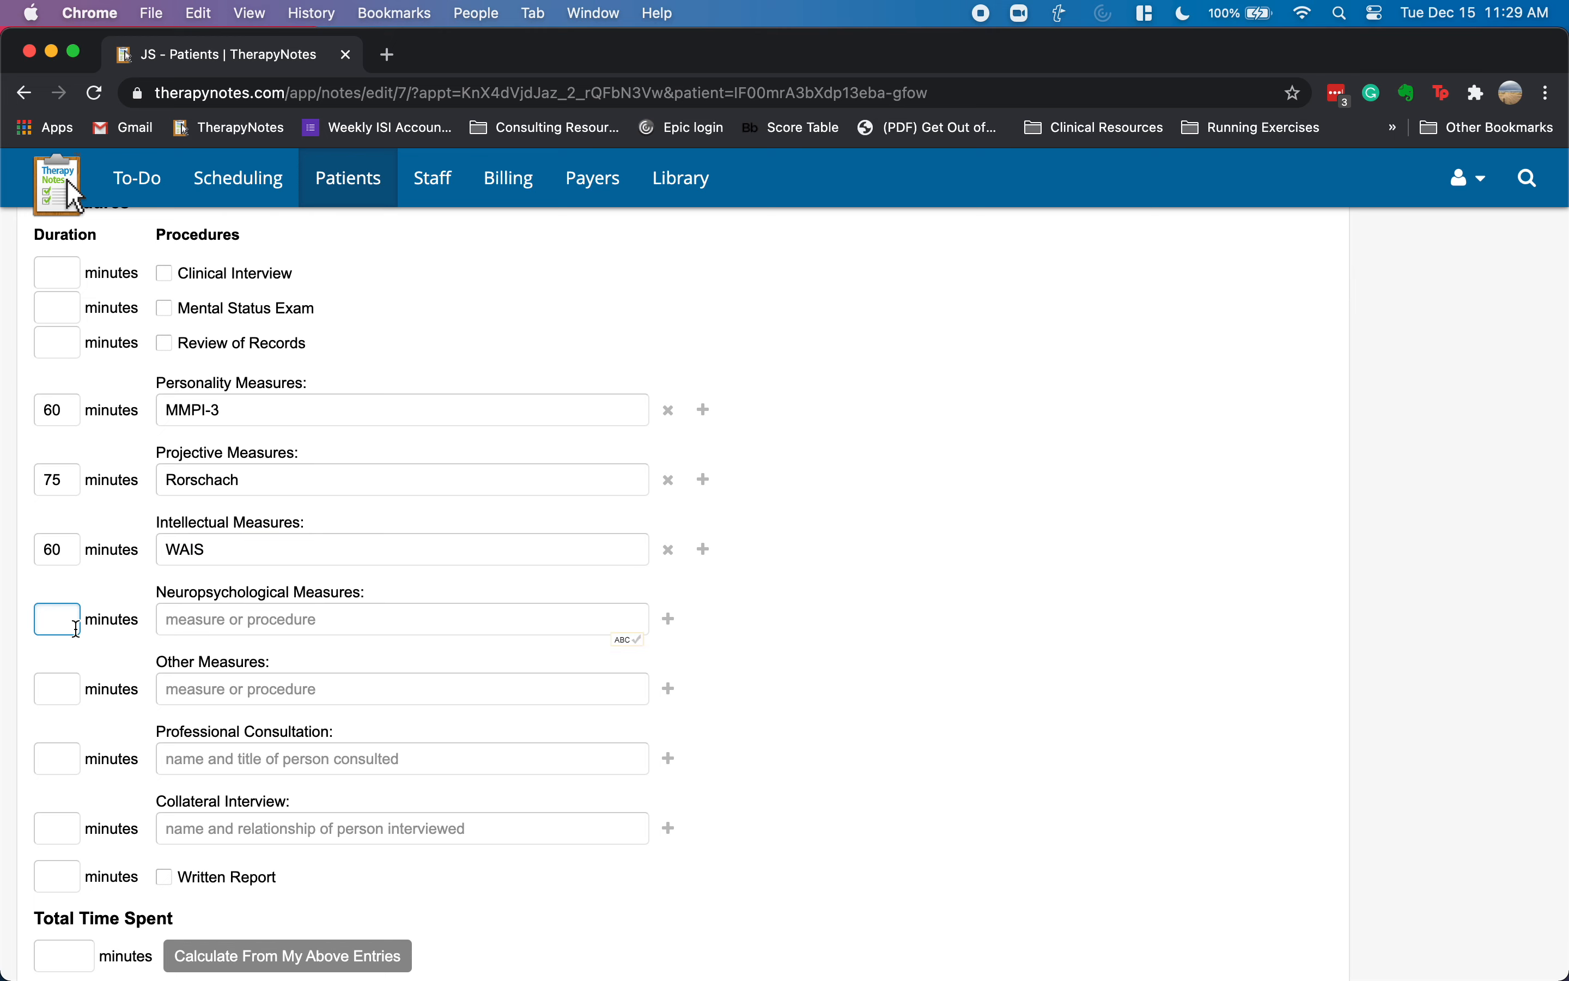
pyautogui.write('60')
pyautogui.press('Tab')
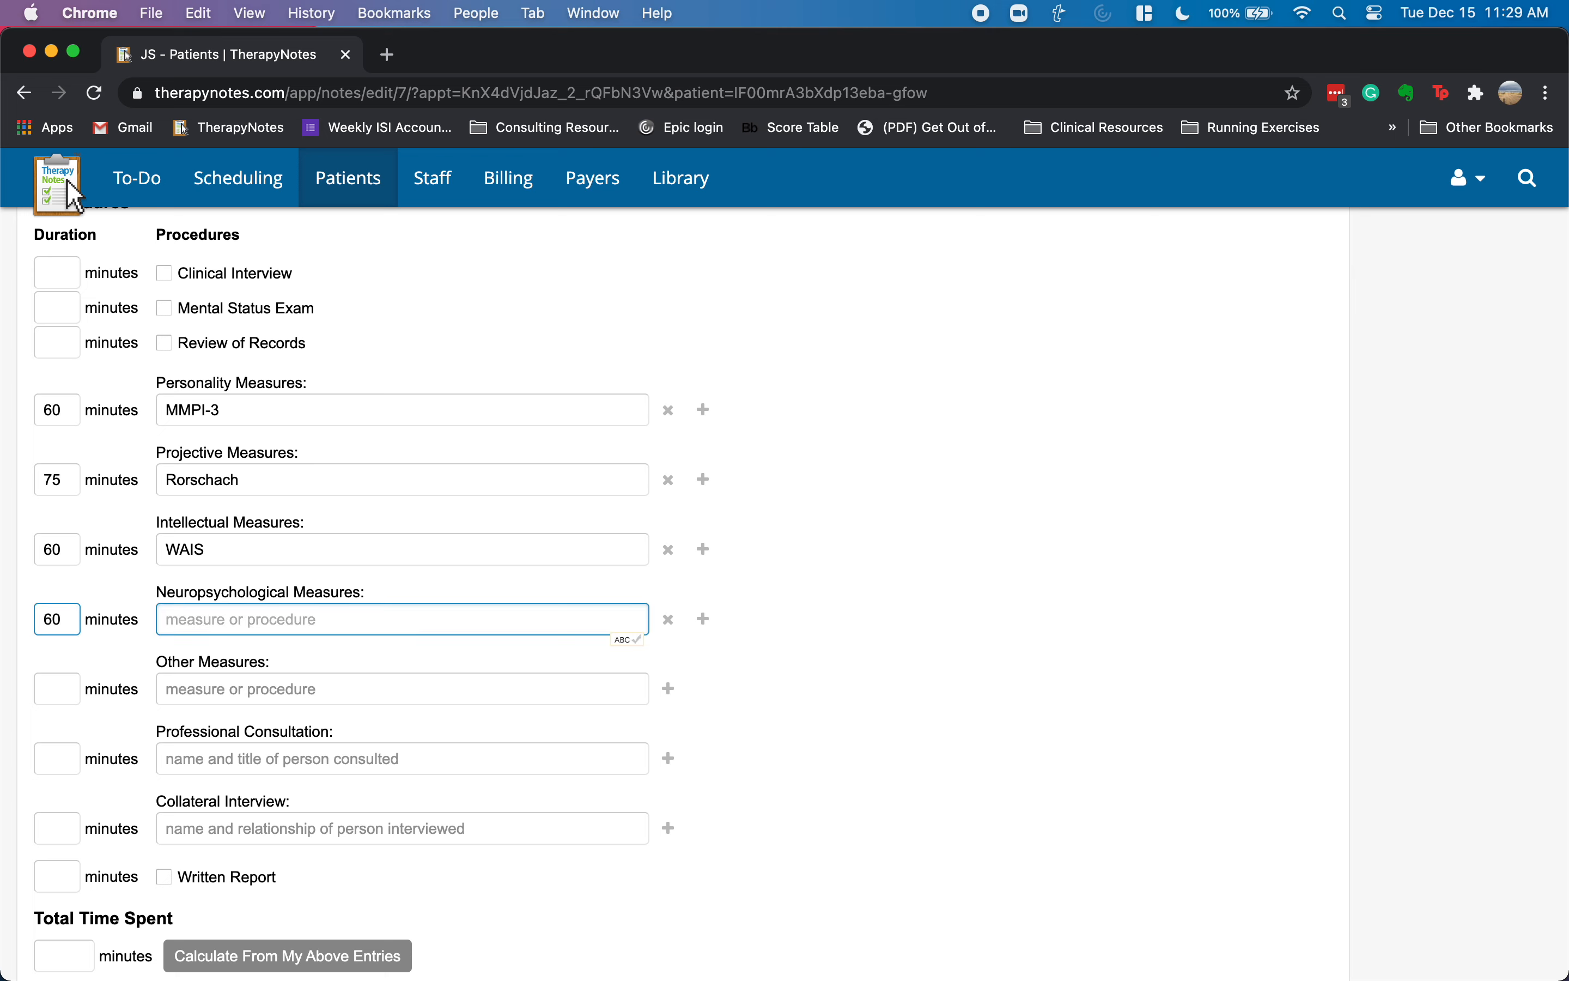
pyautogui.write('WMS')
pyautogui.press('Tab')
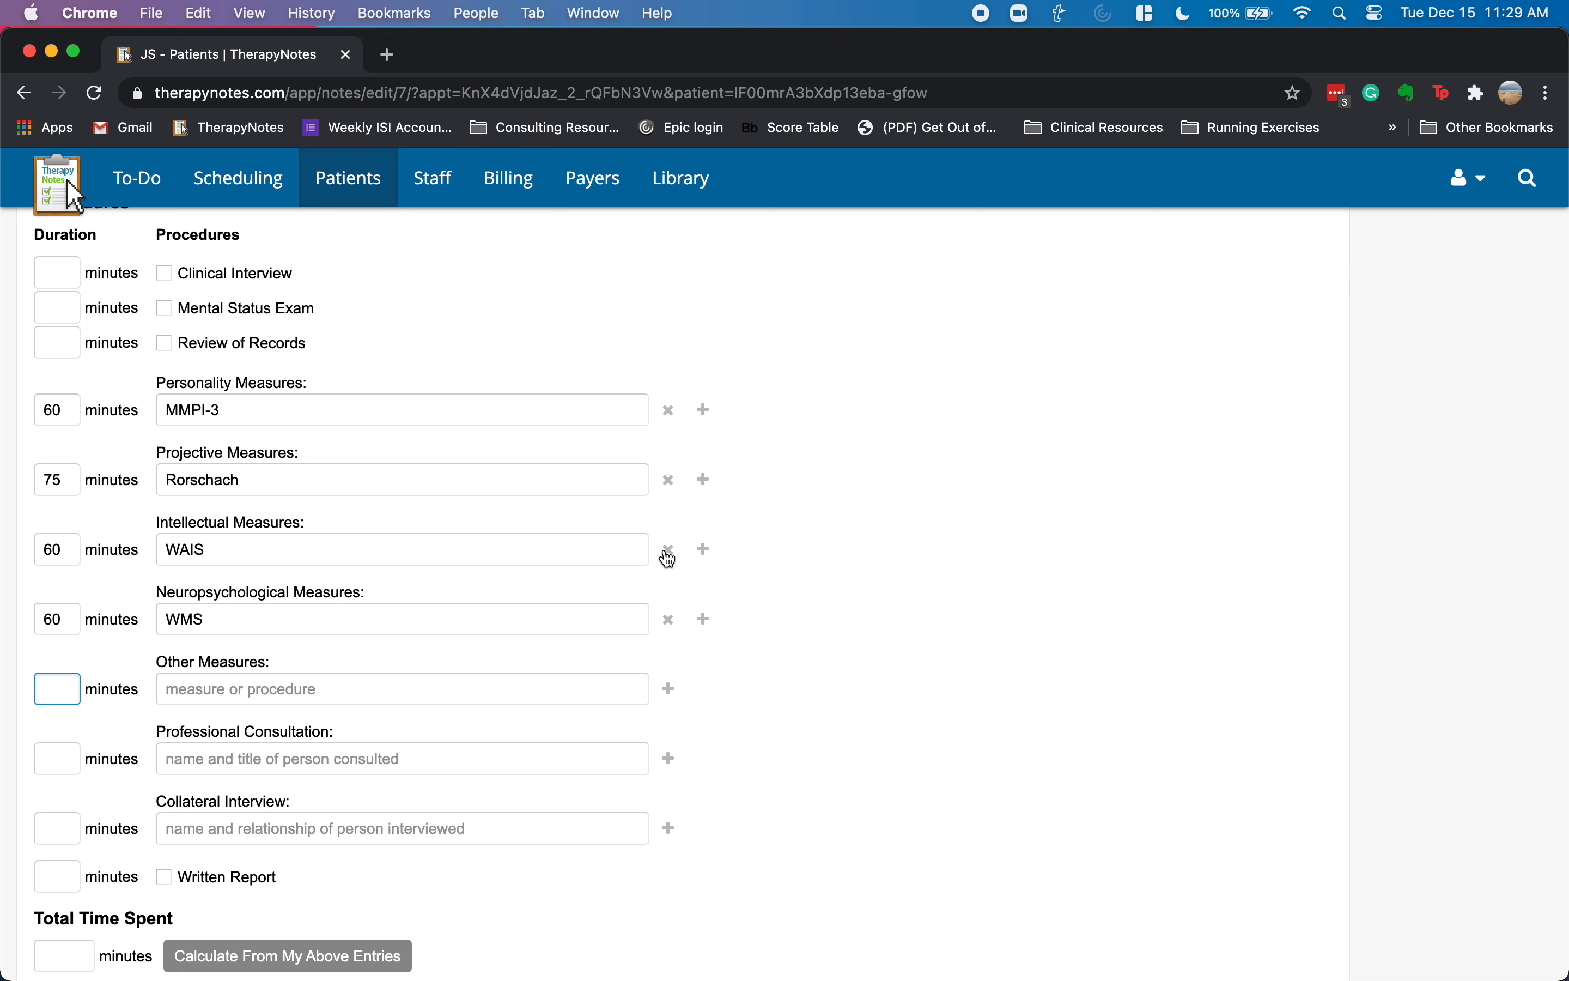
# - Add a second Intellectual Measures row: WIAT, 75 minutes
pyautogui.click(704, 549)
pyautogui.click(358, 576)
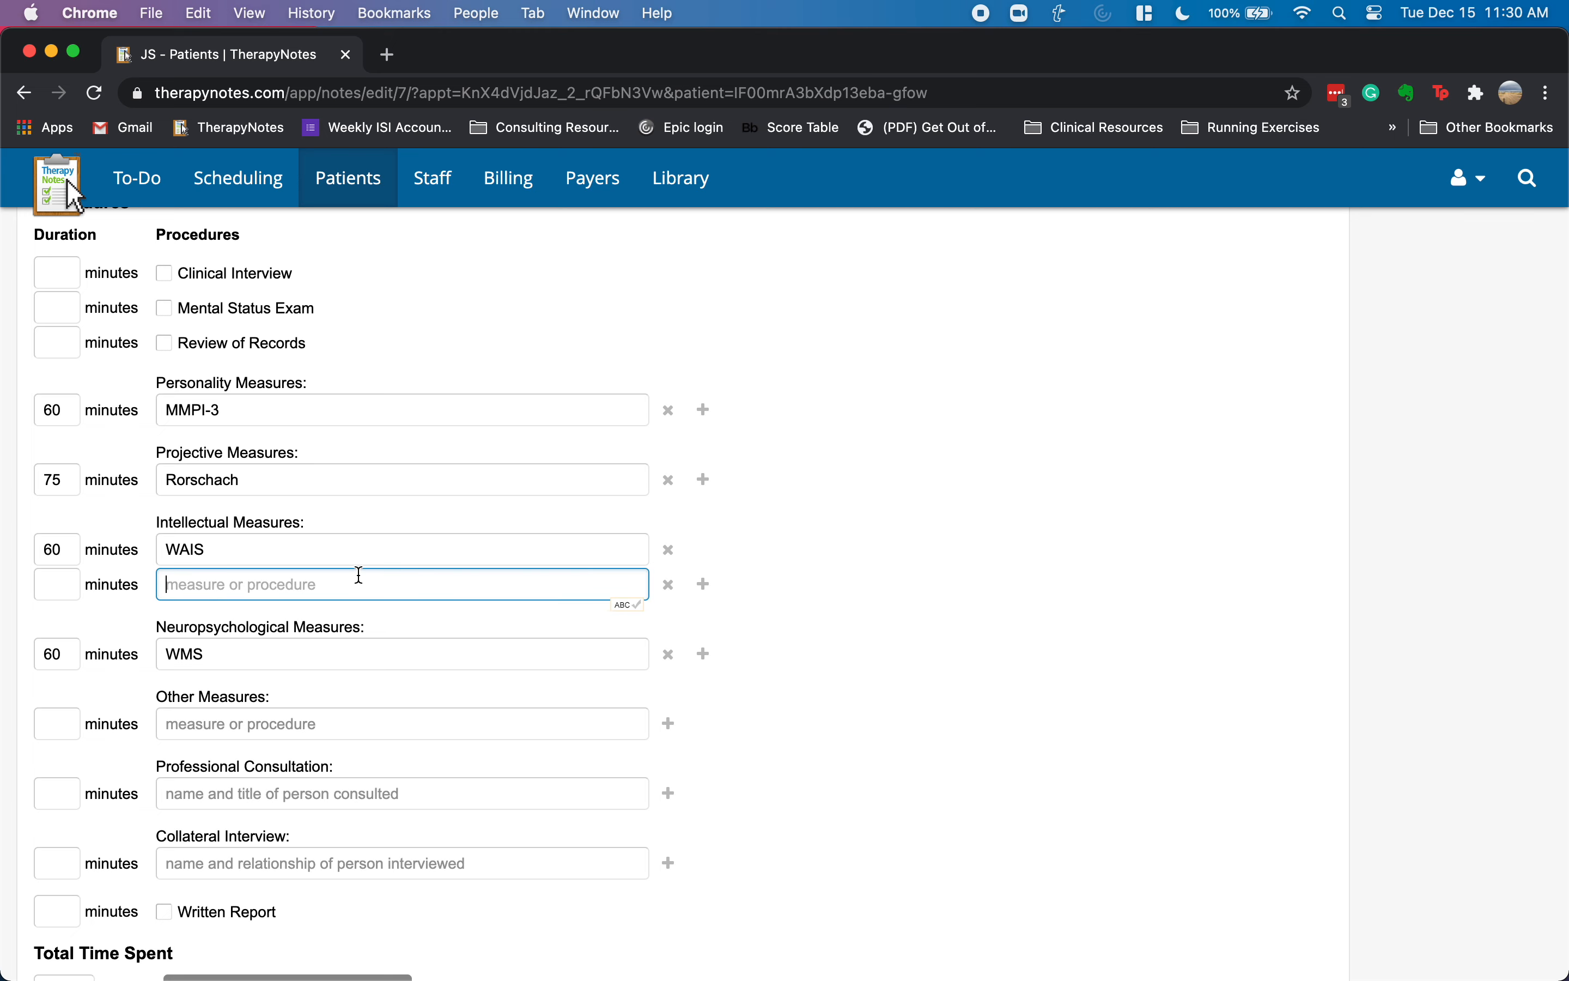
pyautogui.write('WIAT')
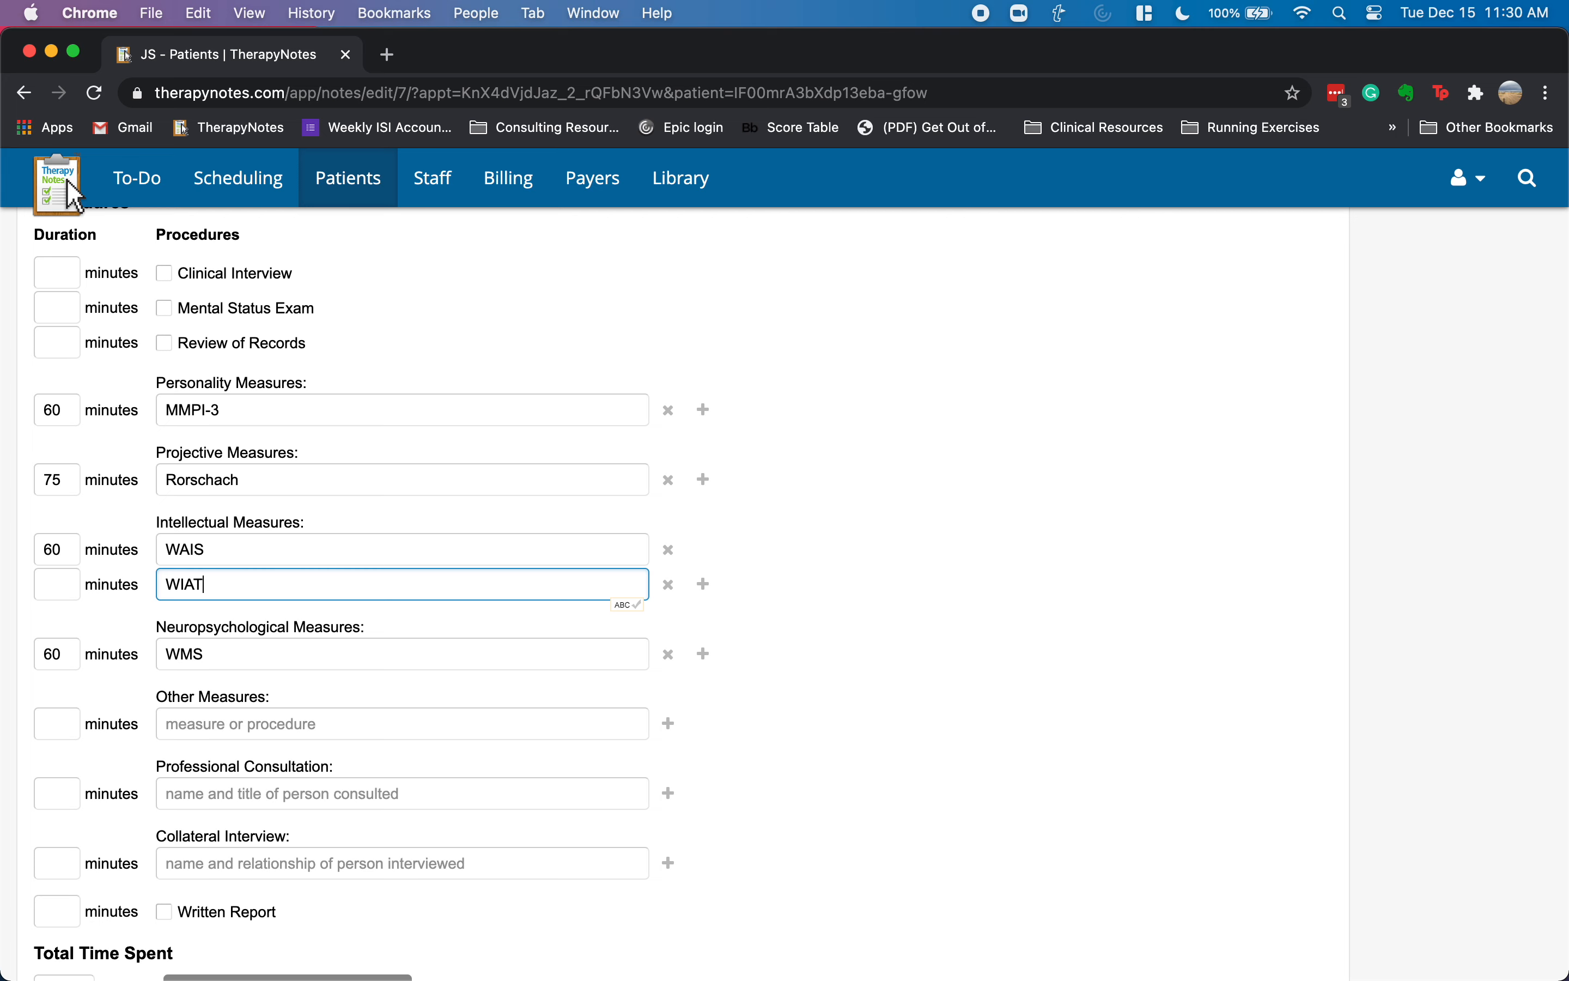
pyautogui.hotkey('shift', 'Tab')
pyautogui.write('75')
pyautogui.press('Tab')
# - Enter Other Measures as ADOS, 60 minutes
pyautogui.scroll(-5, 370, 616)
pyautogui.click(322, 595)
pyautogui.click(41, 602)
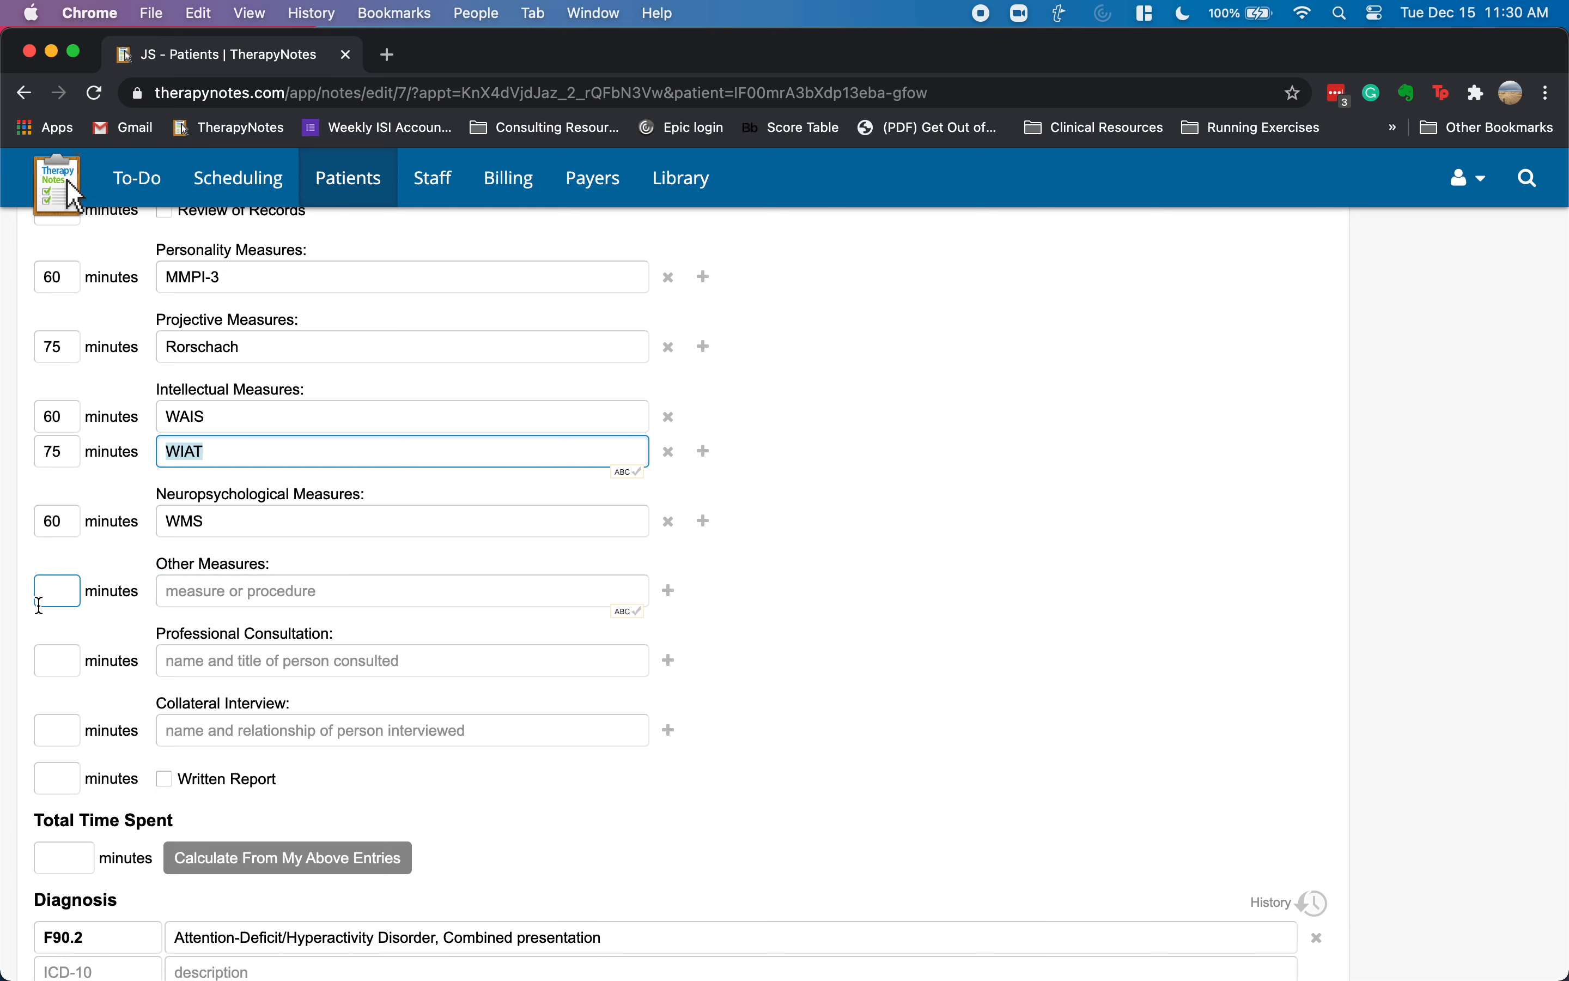
pyautogui.write('6-')
pyautogui.press('Tab')
pyautogui.hotkey('shift', 'Tab')
pyautogui.write('60')
pyautogui.press('Tab')
pyautogui.write('ao')
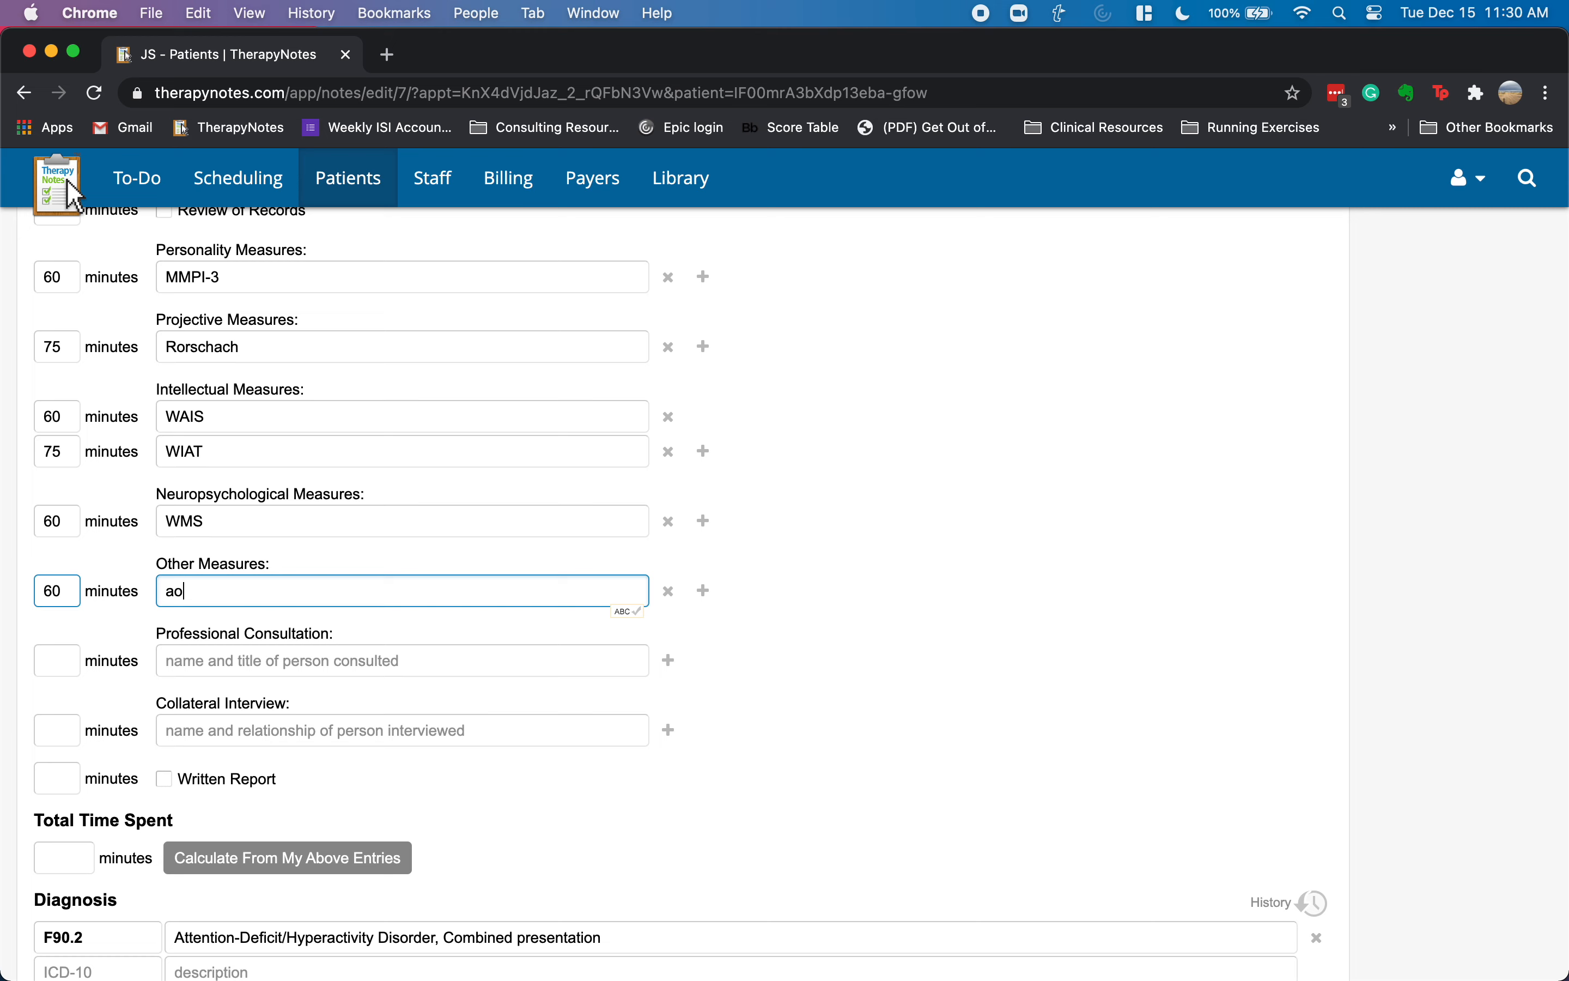
pyautogui.press('BackSpace')
pyautogui.press('BackSpace')
pyautogui.write('ADOS')
# - Calculate Total Time Spent from the entered measures, giving 390 minutes
pyautogui.click(261, 661)
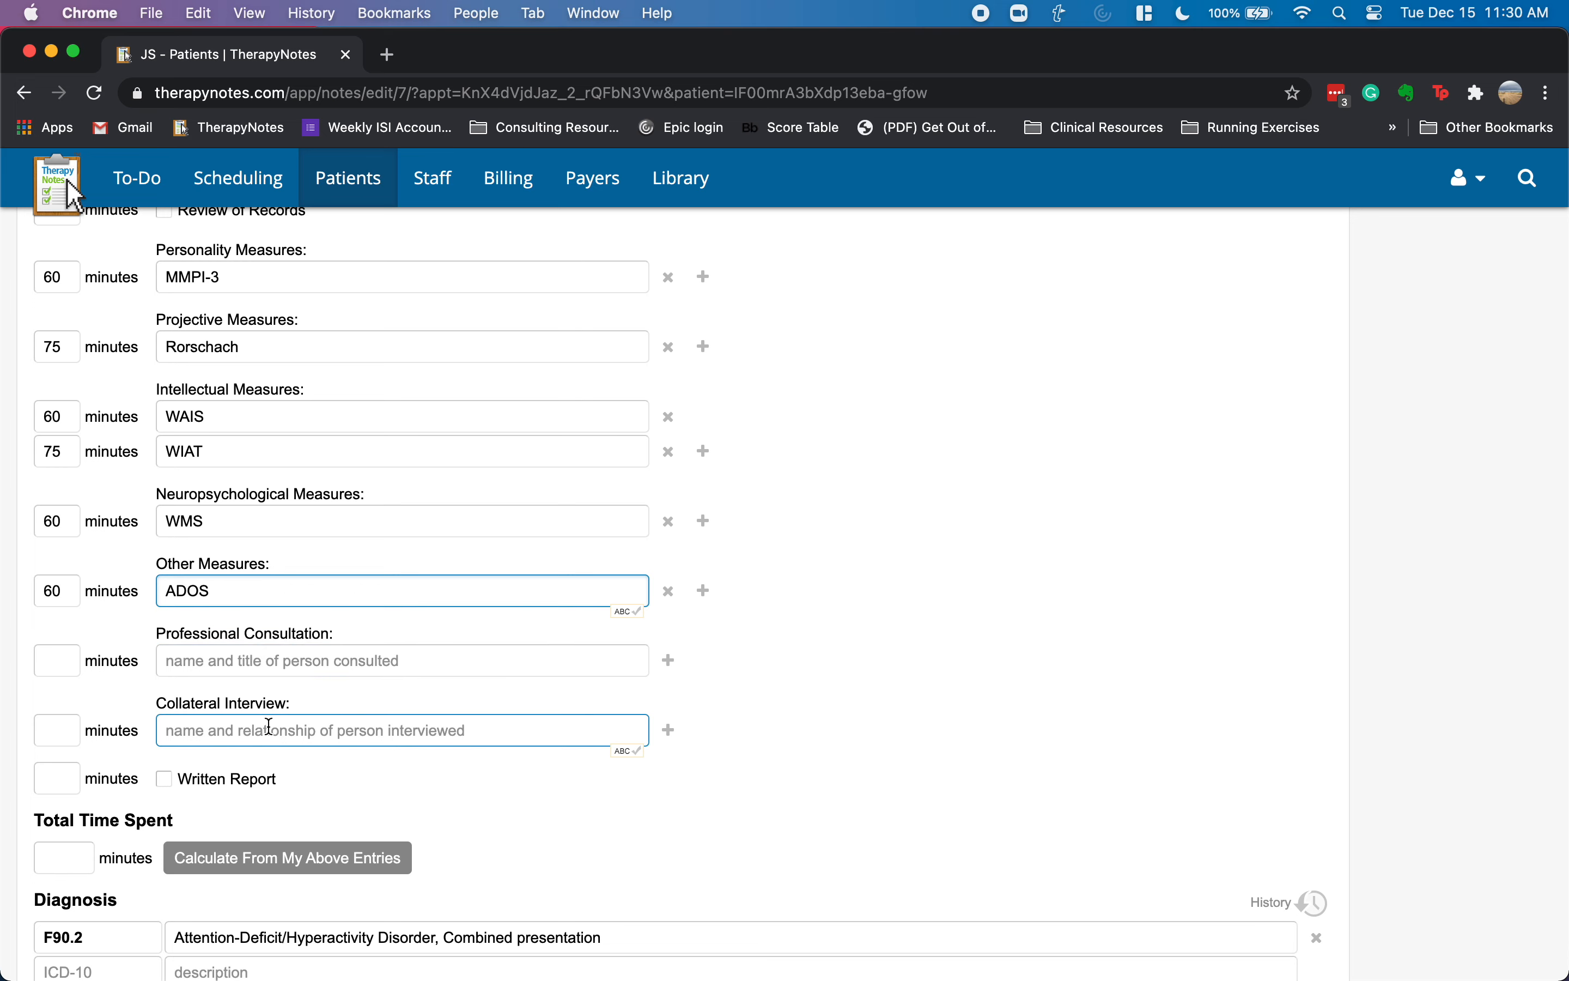
pyautogui.scroll(3, 334, 702)
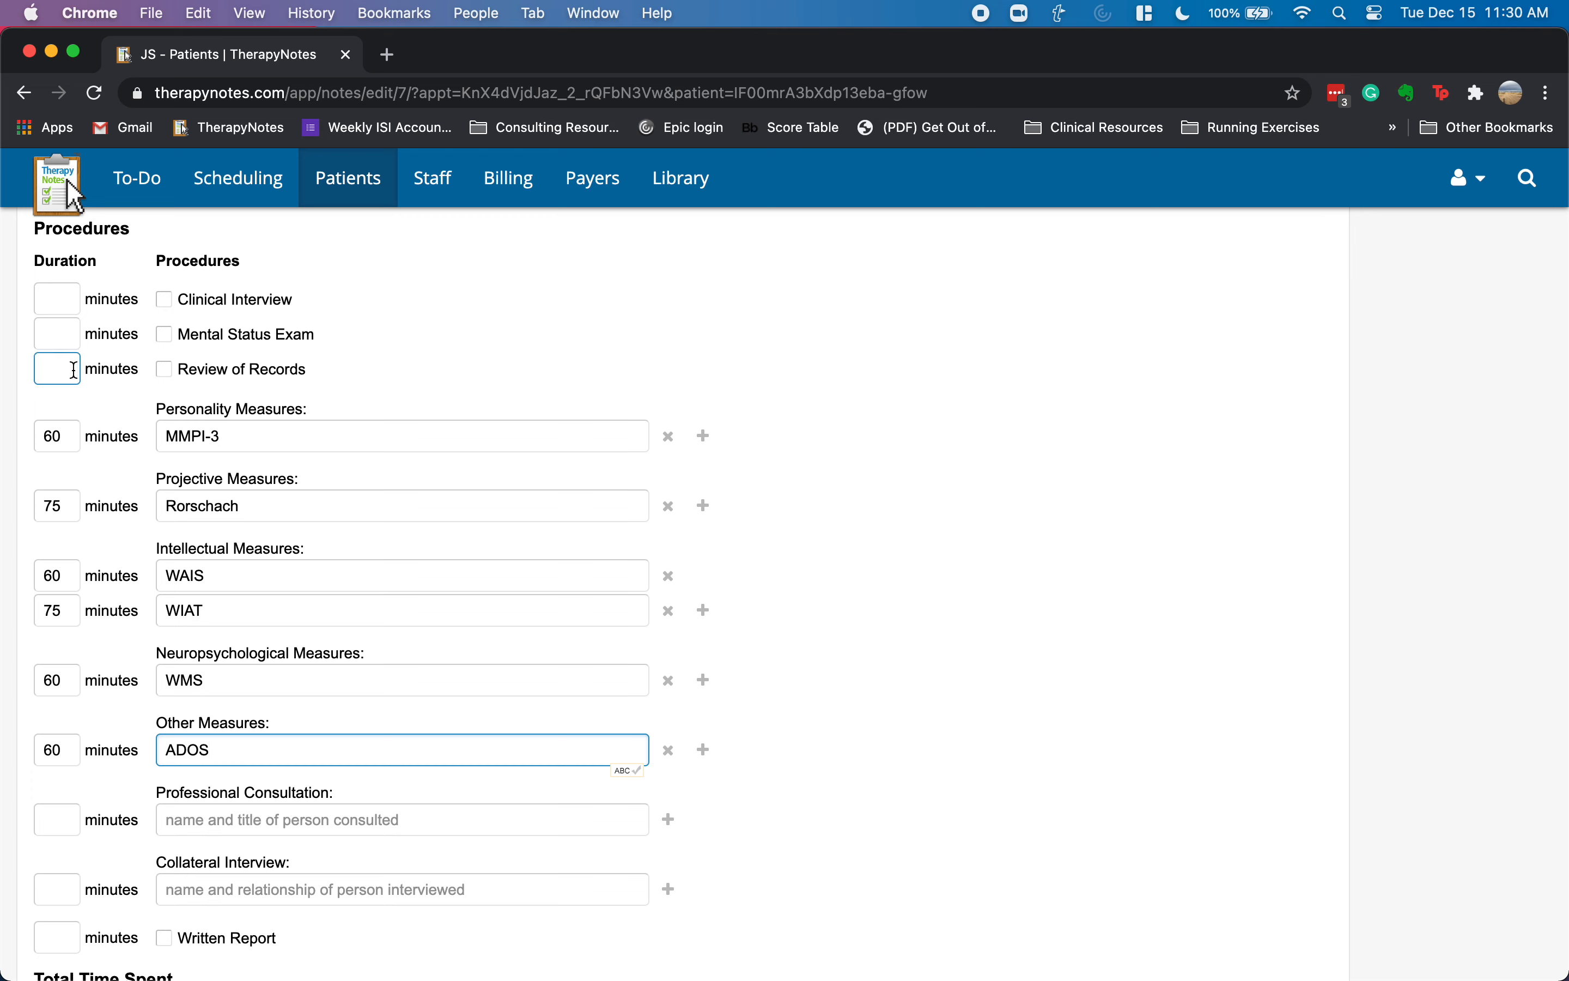
pyautogui.scroll(-5, 263, 438)
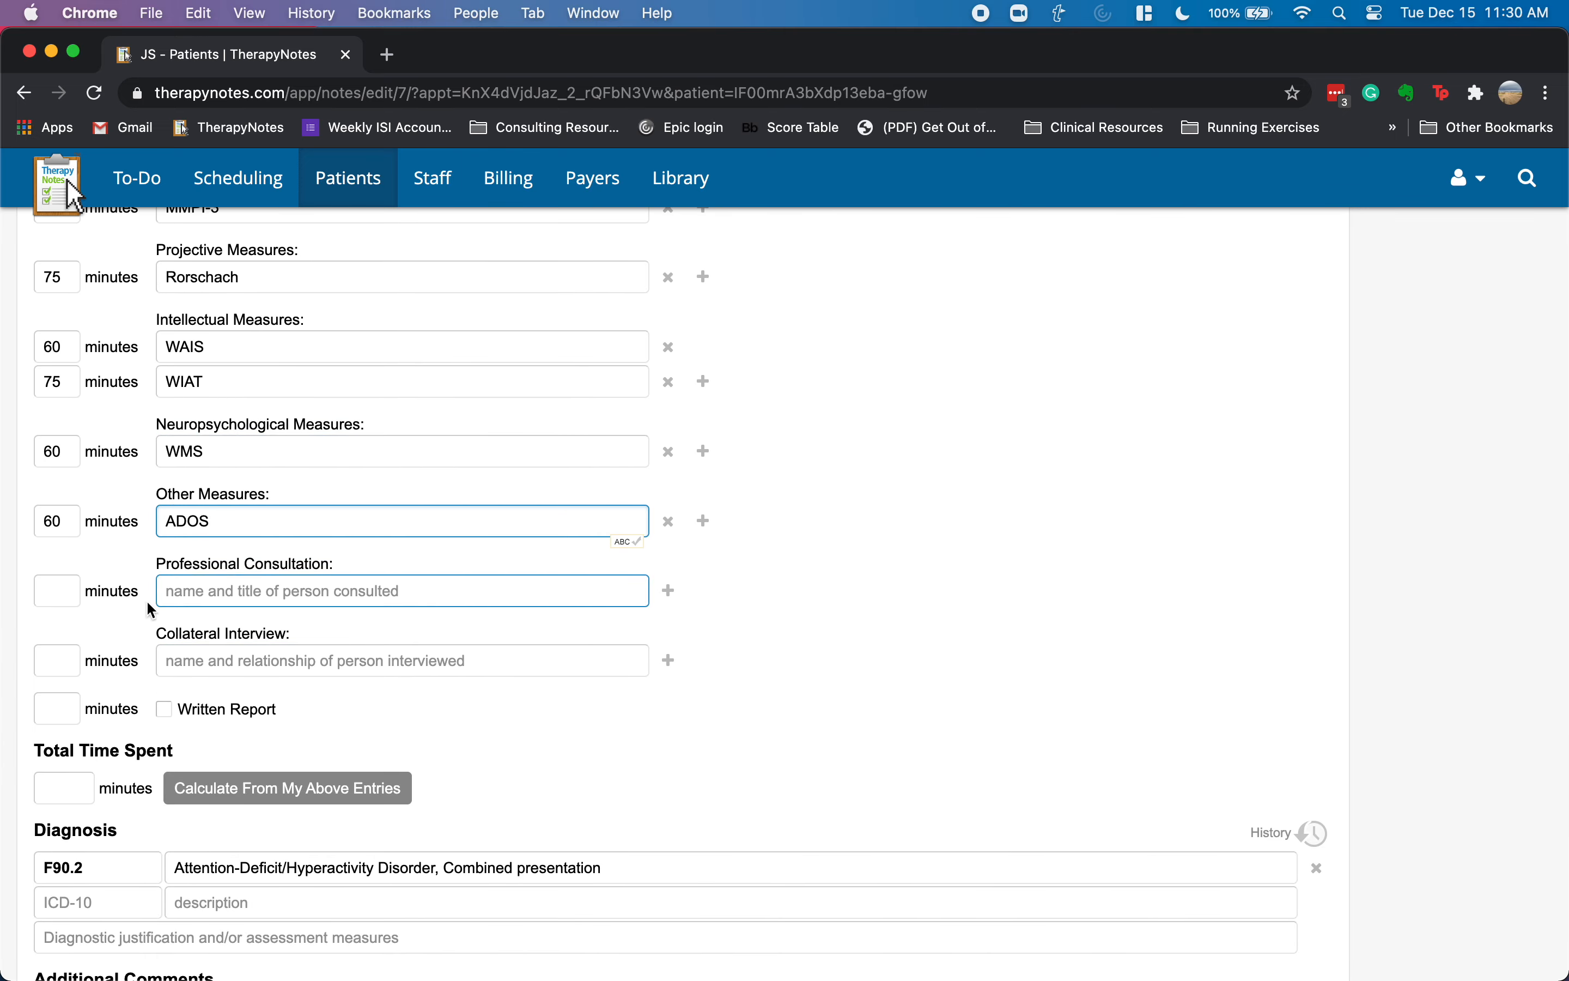
pyautogui.scroll(3, 201, 490)
pyautogui.click(206, 488)
pyautogui.scroll(2, 214, 496)
pyautogui.scroll(-5, 218, 501)
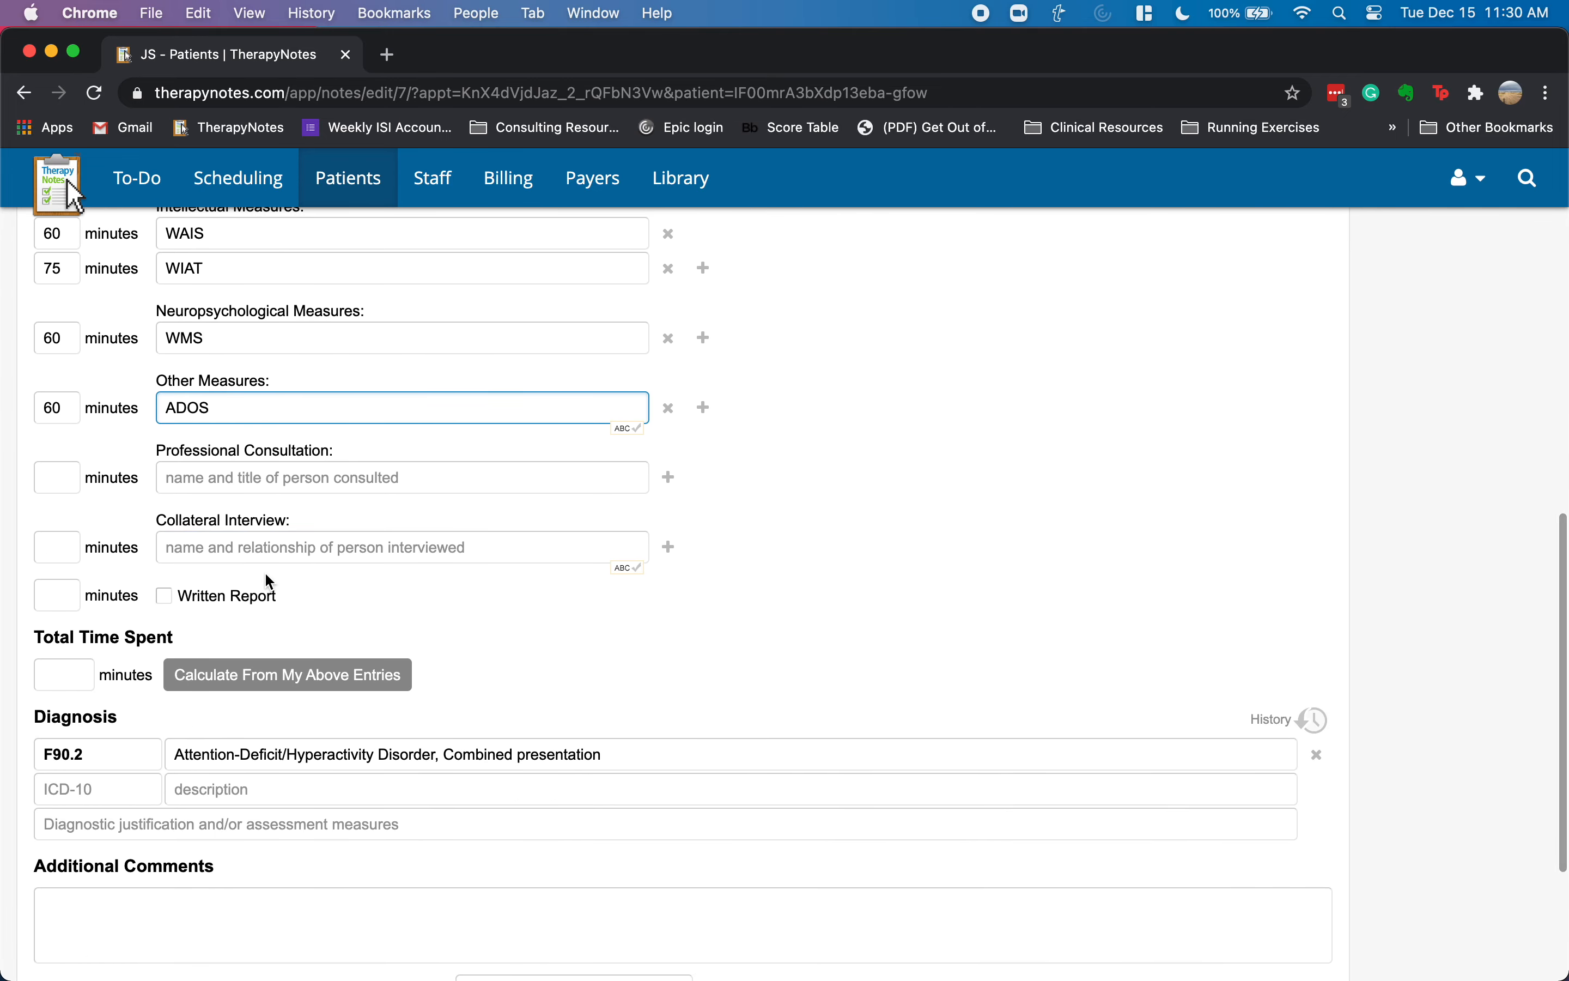
pyautogui.scroll(-2, 219, 595)
pyautogui.click(222, 585)
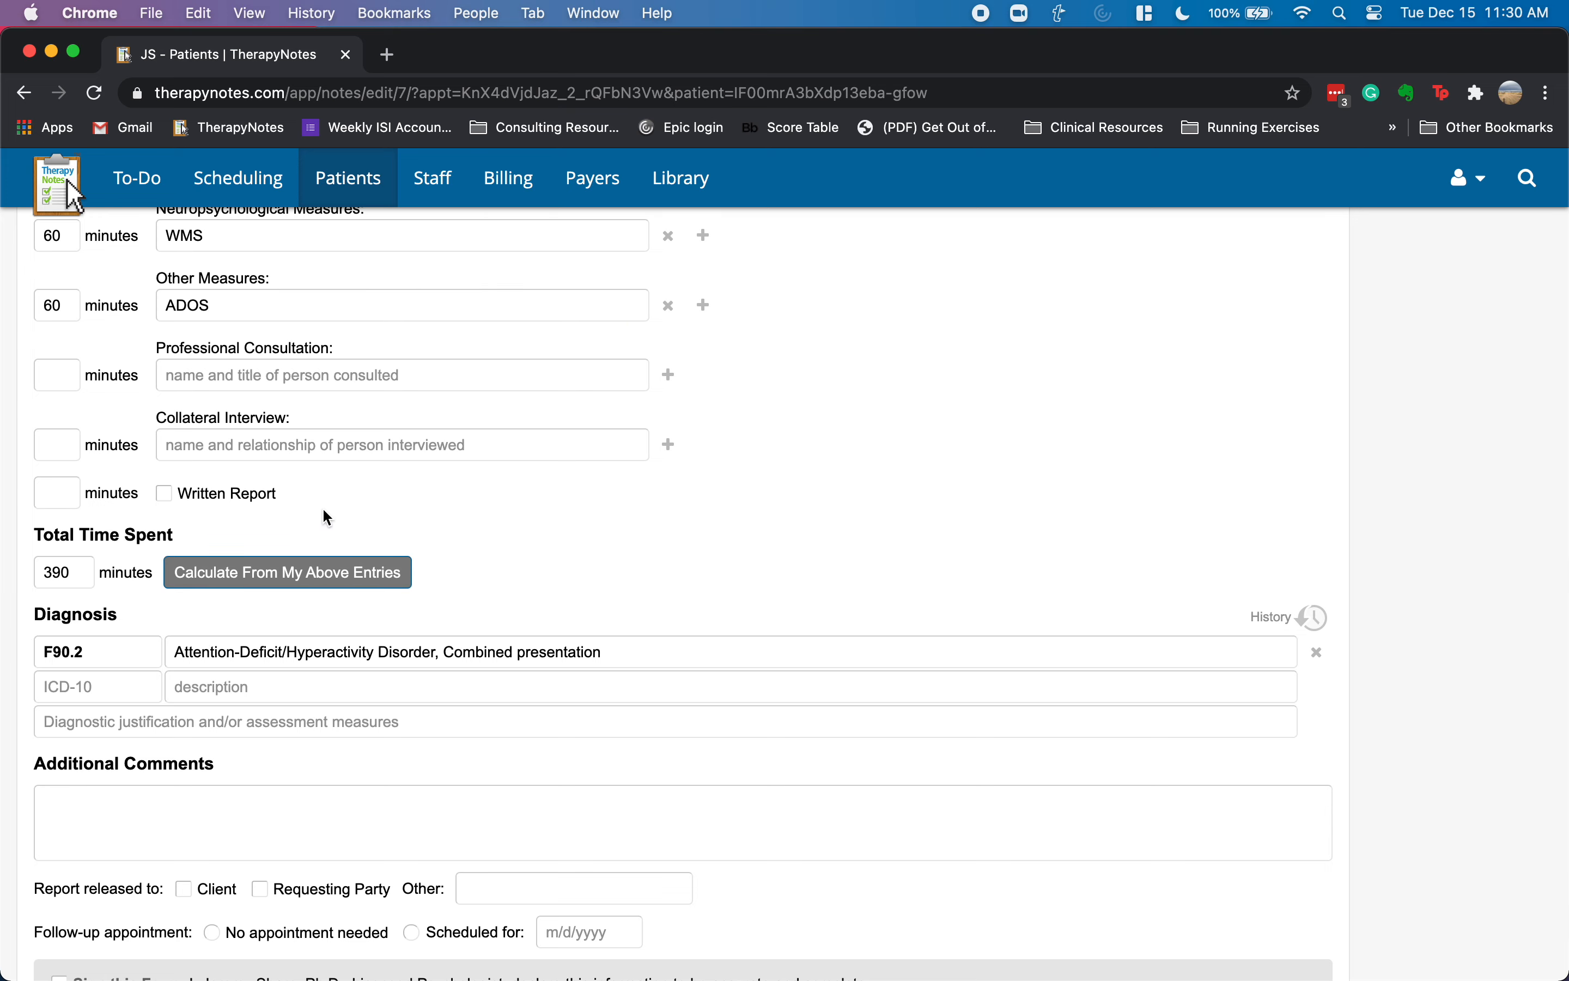
pyautogui.scroll(-2, 353, 613)
pyautogui.click(186, 697)
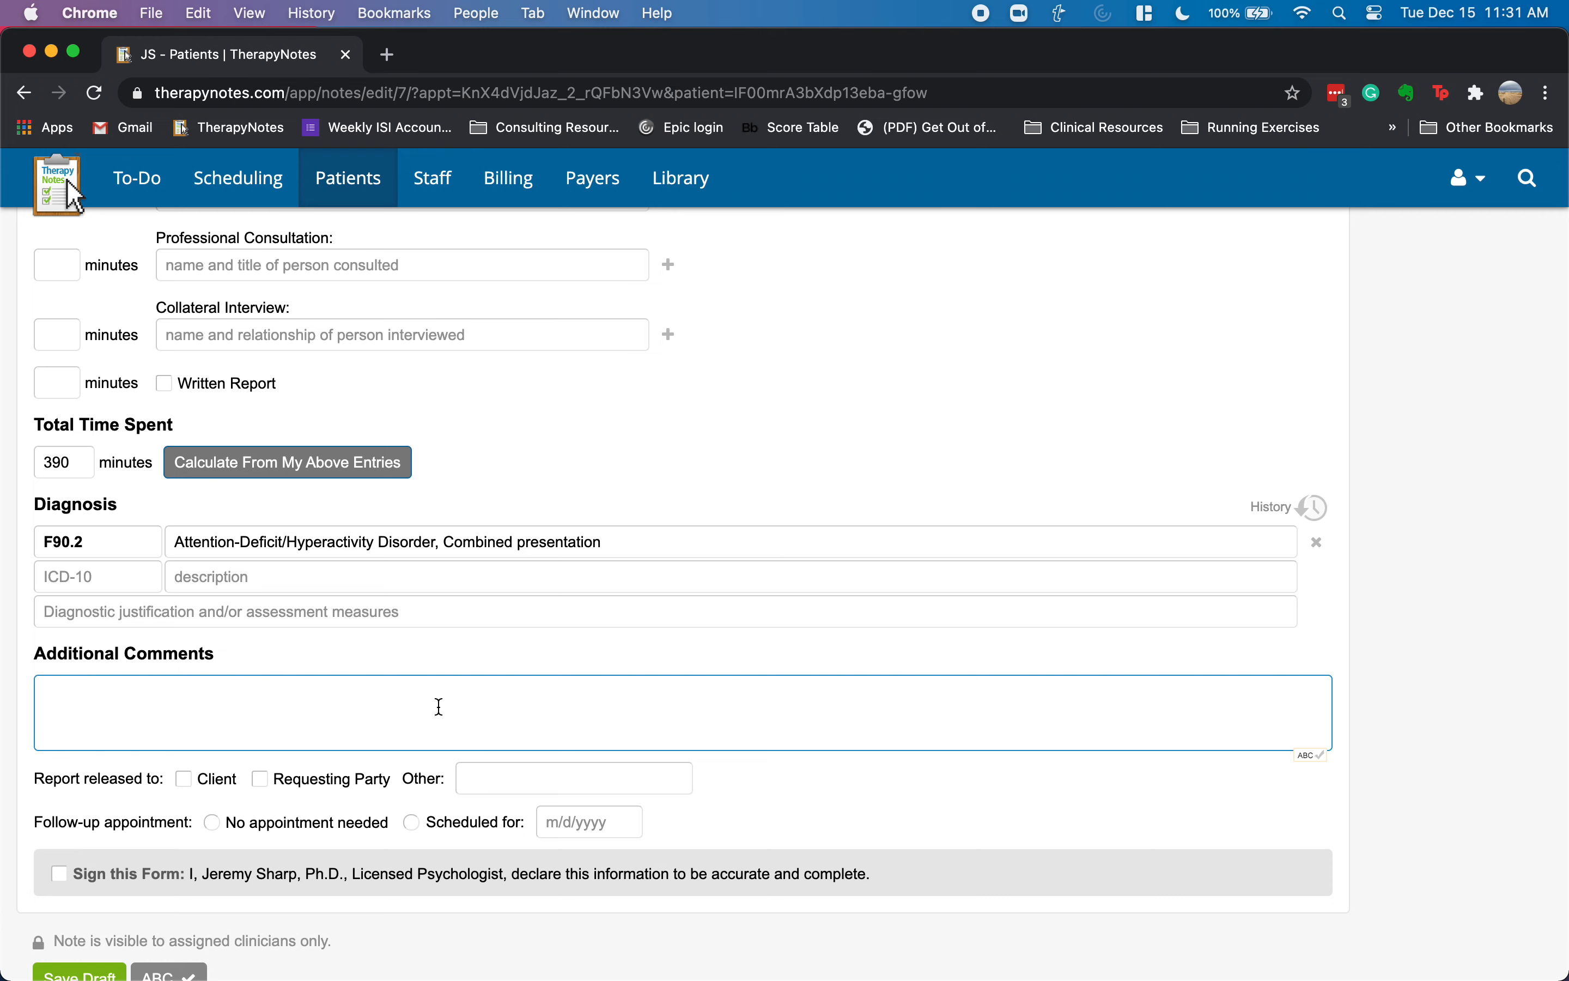
pyautogui.scroll(1, 485, 701)
pyautogui.click(68, 535)
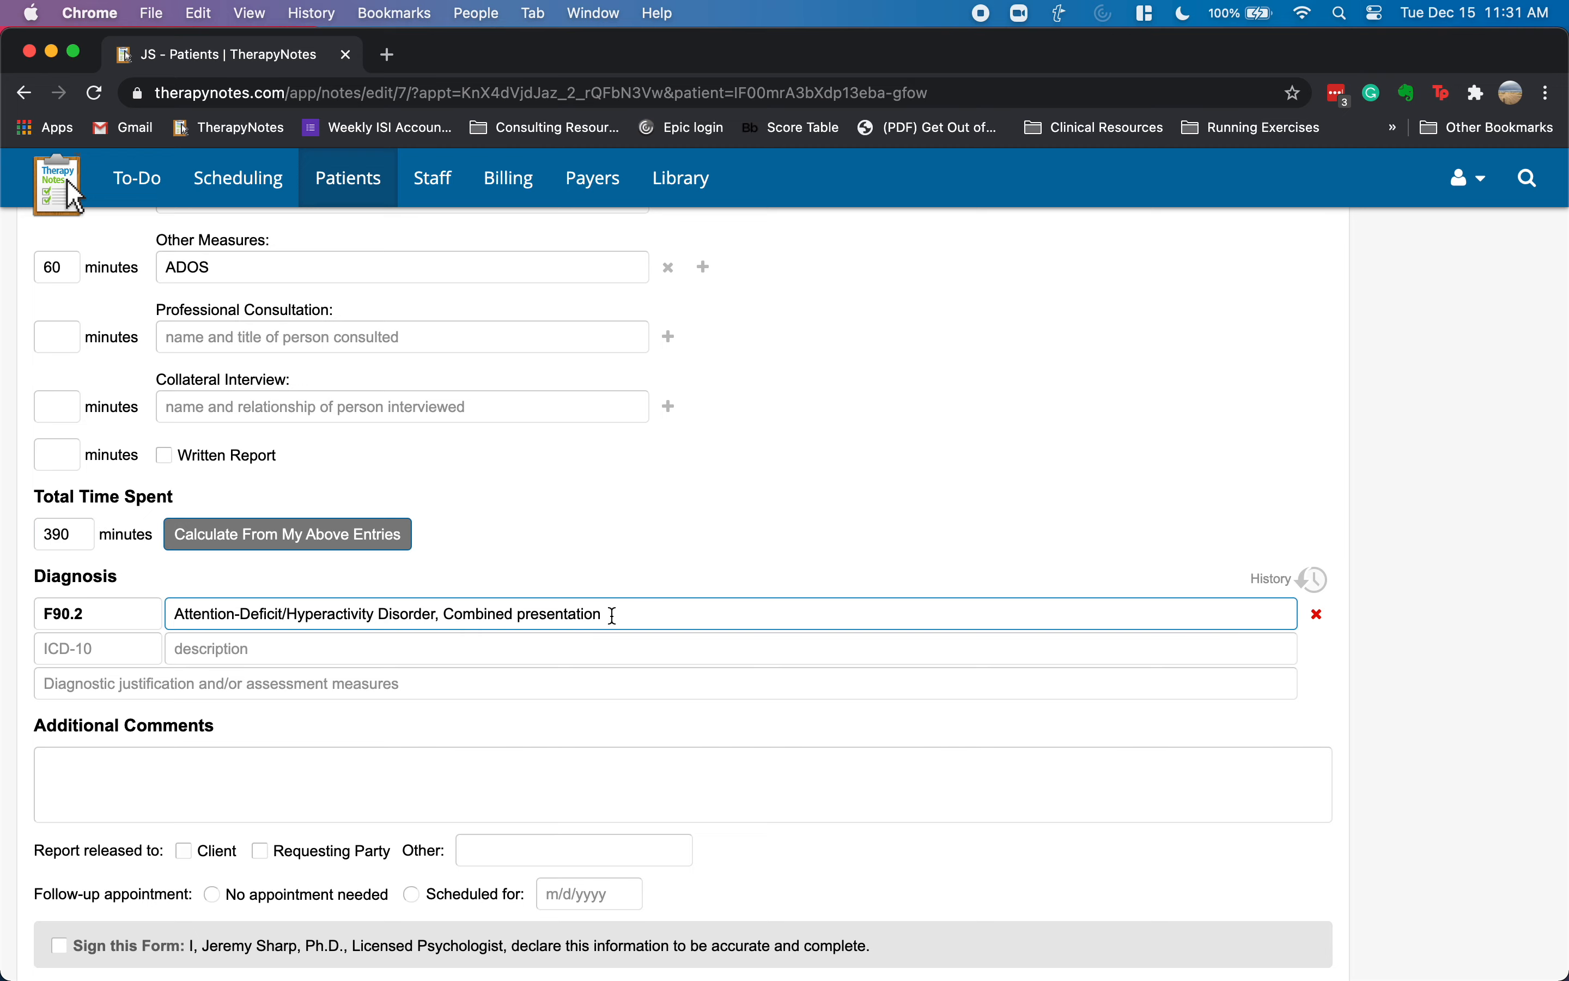
pyautogui.scroll(12, 668, 619)
pyautogui.scroll(2, 674, 615)
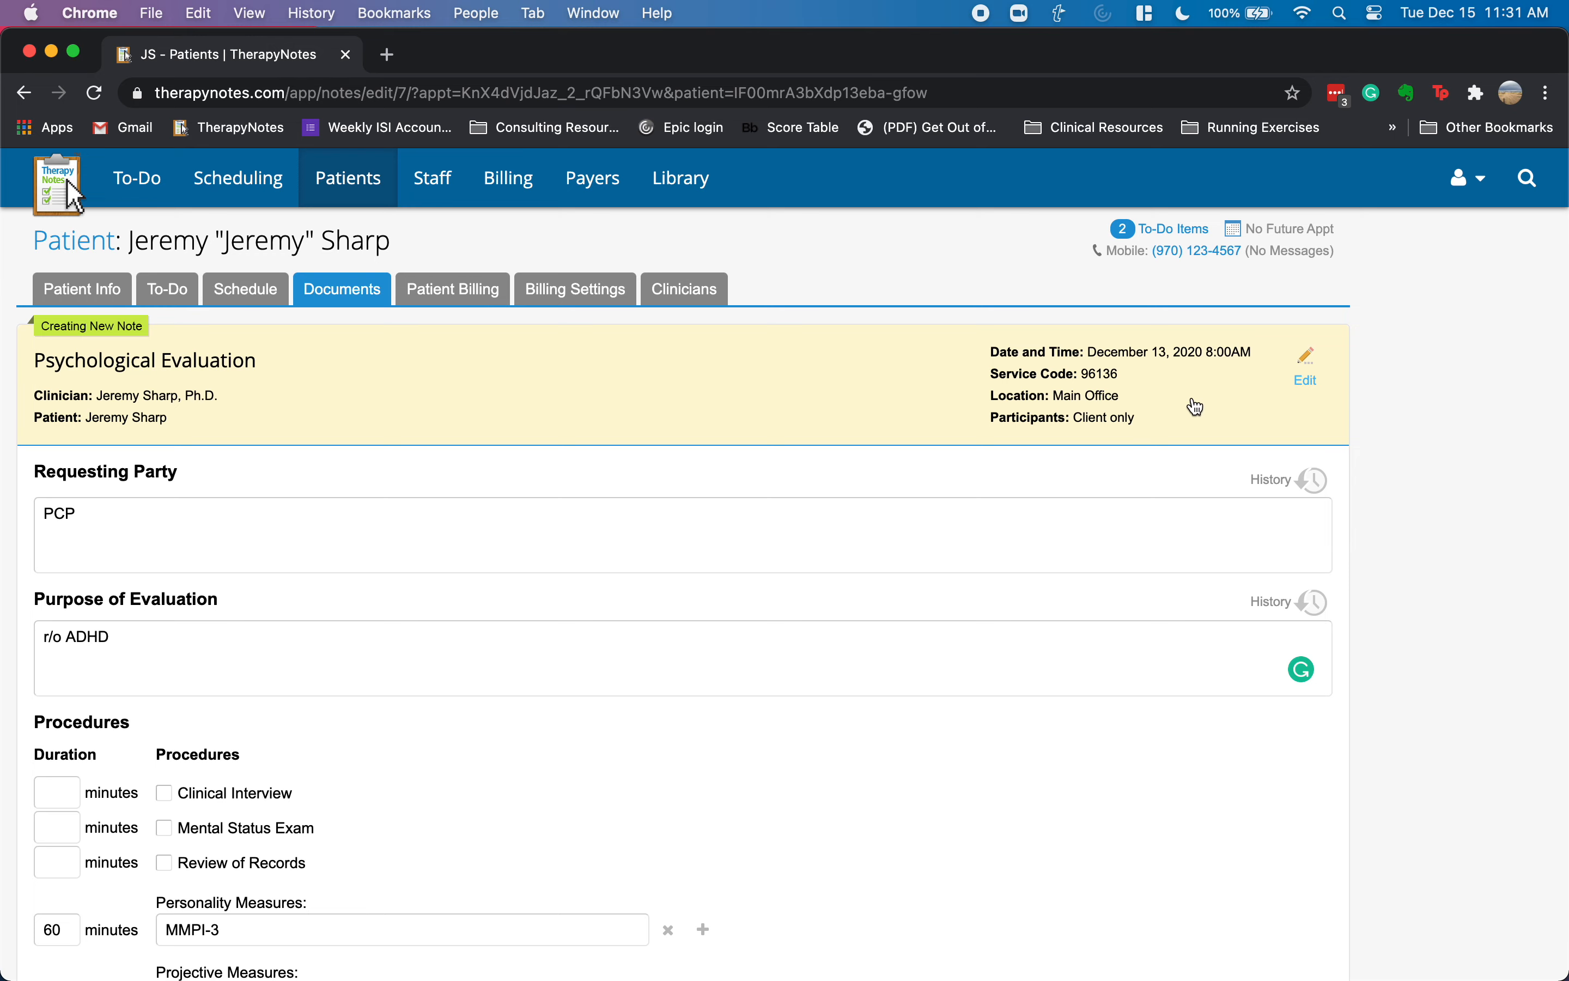
# - Add add-on code +96137 with 12 units to the note header and update it
pyautogui.click(1164, 393)
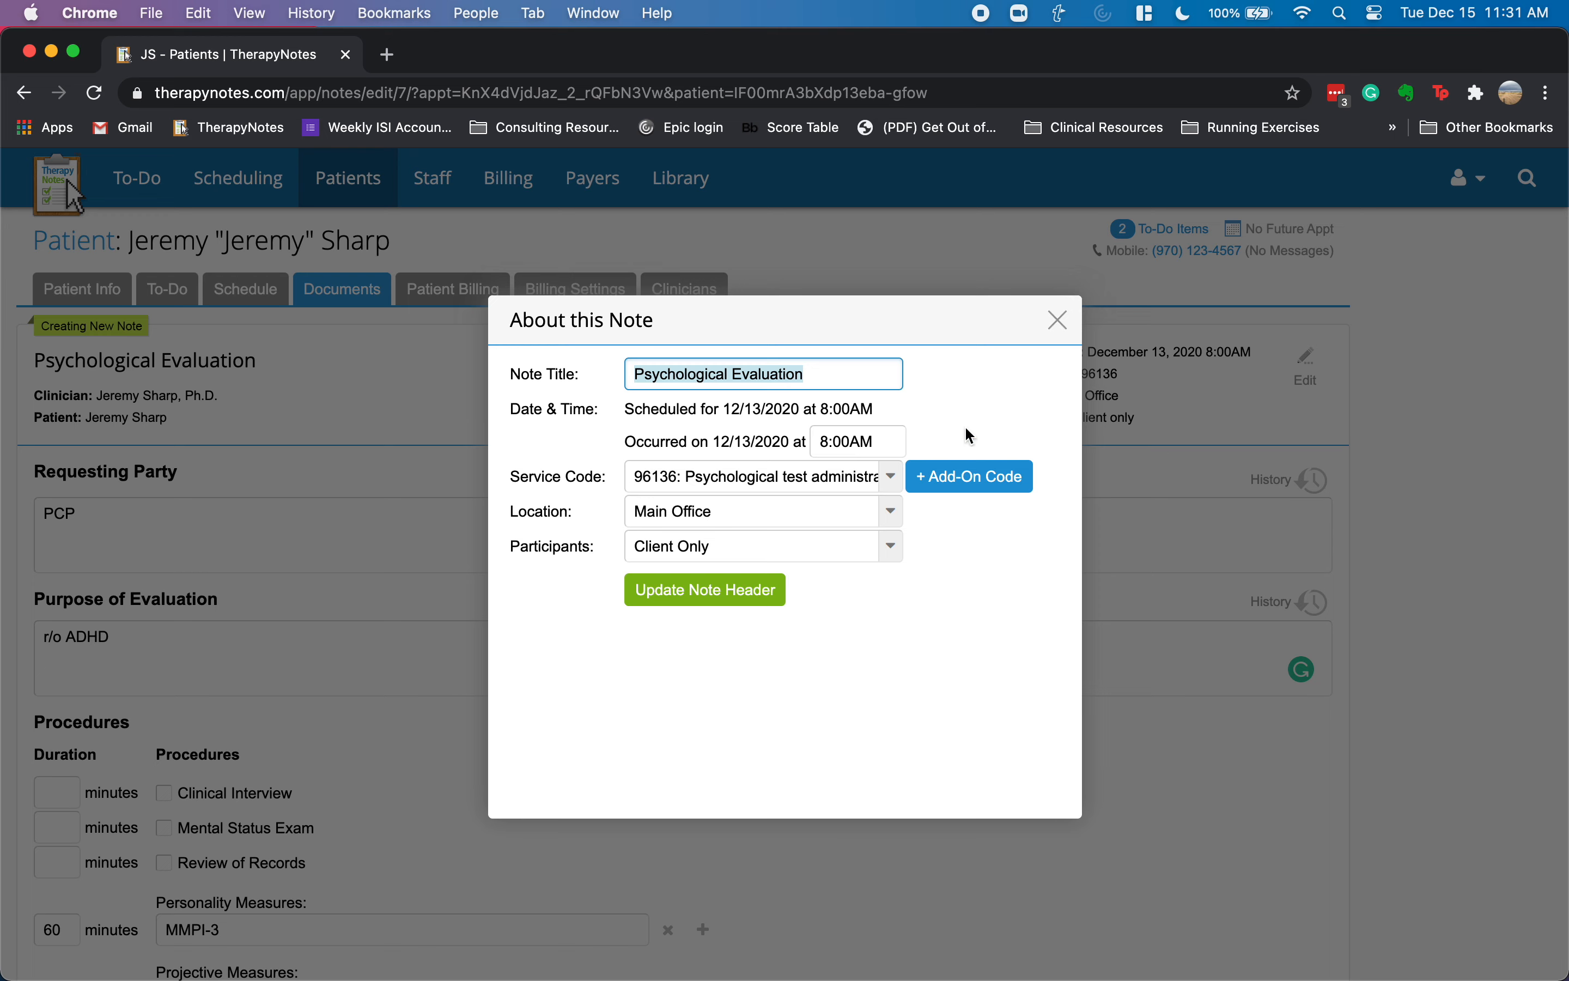
pyautogui.click(956, 481)
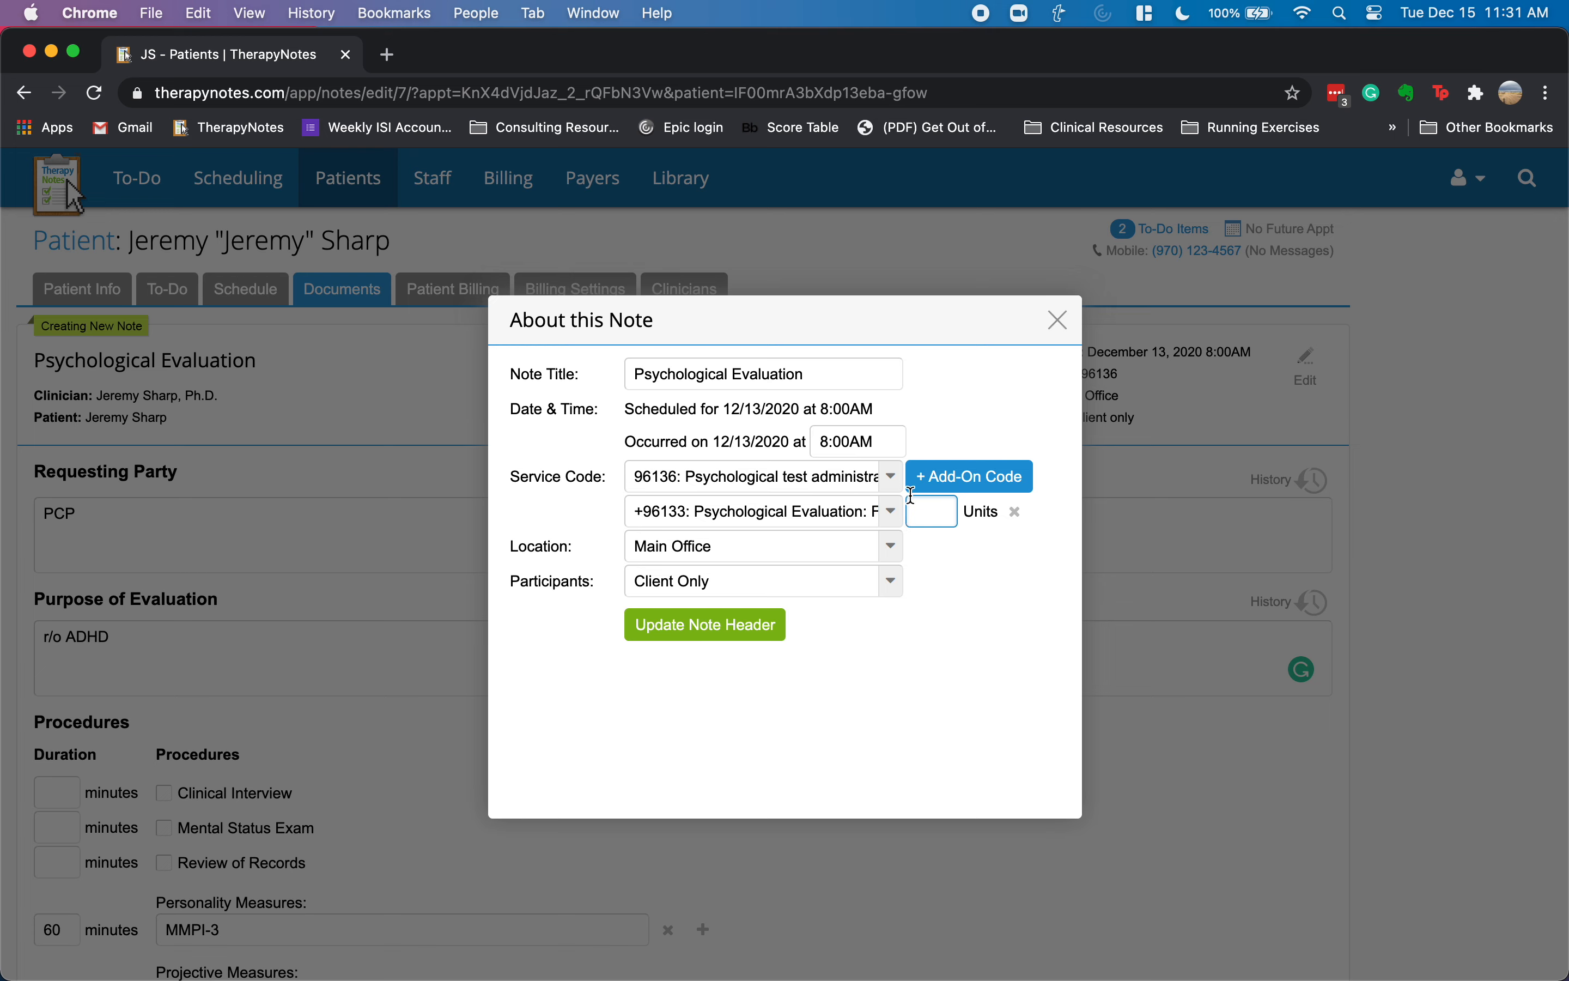
pyautogui.click(892, 511)
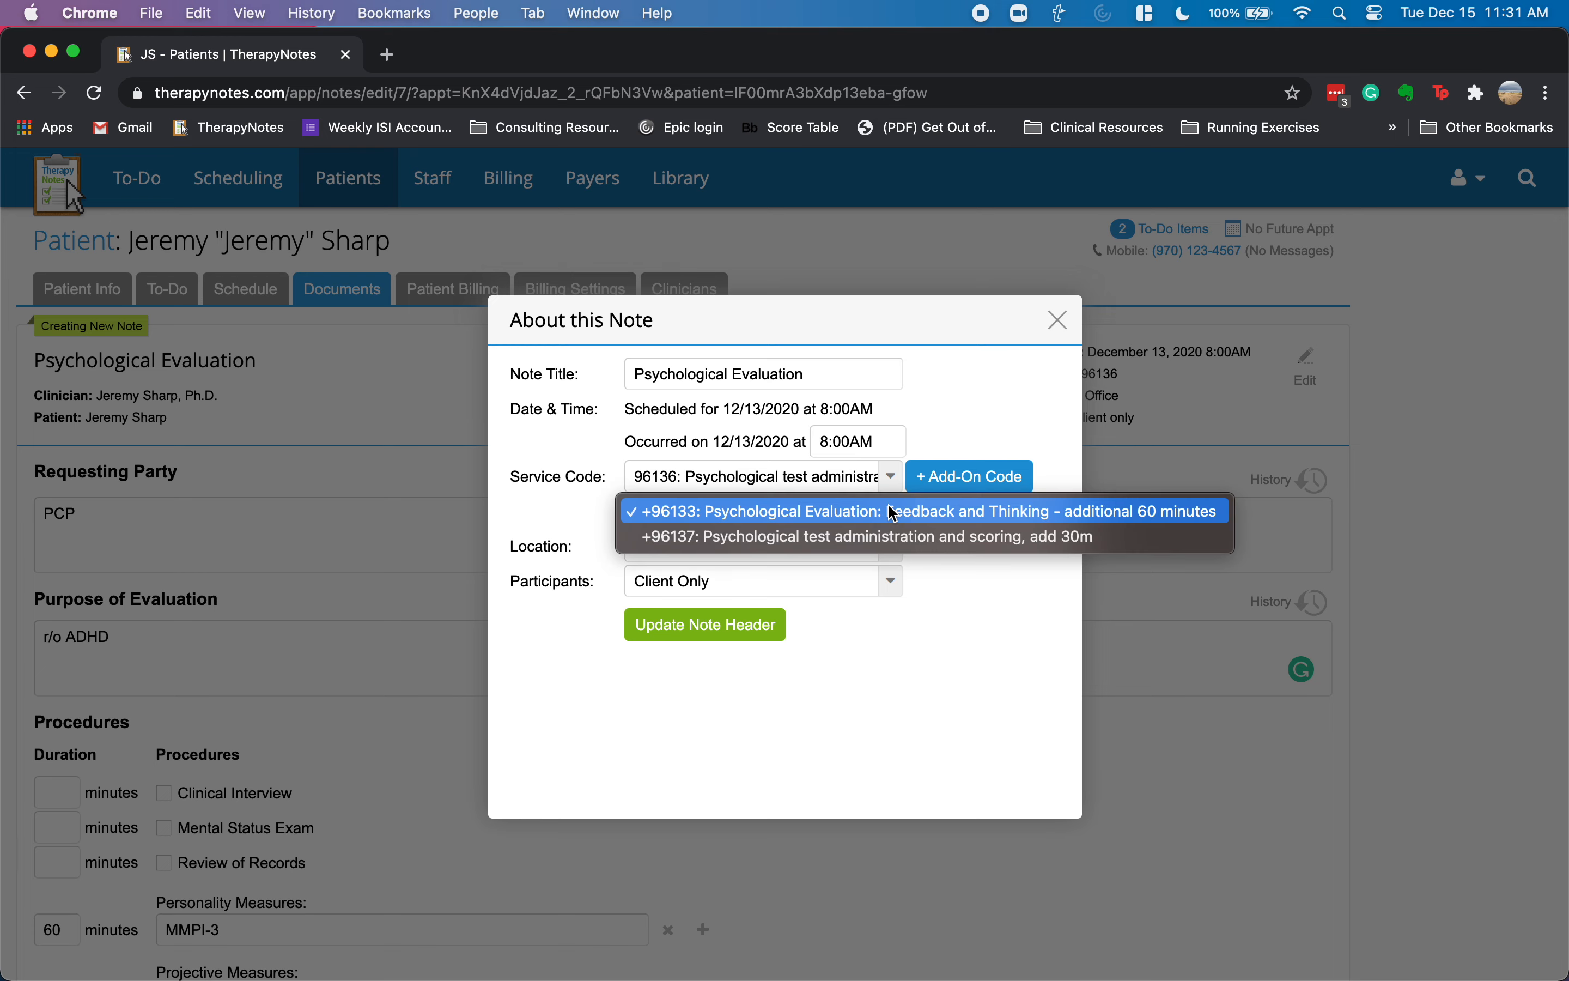
pyautogui.click(795, 538)
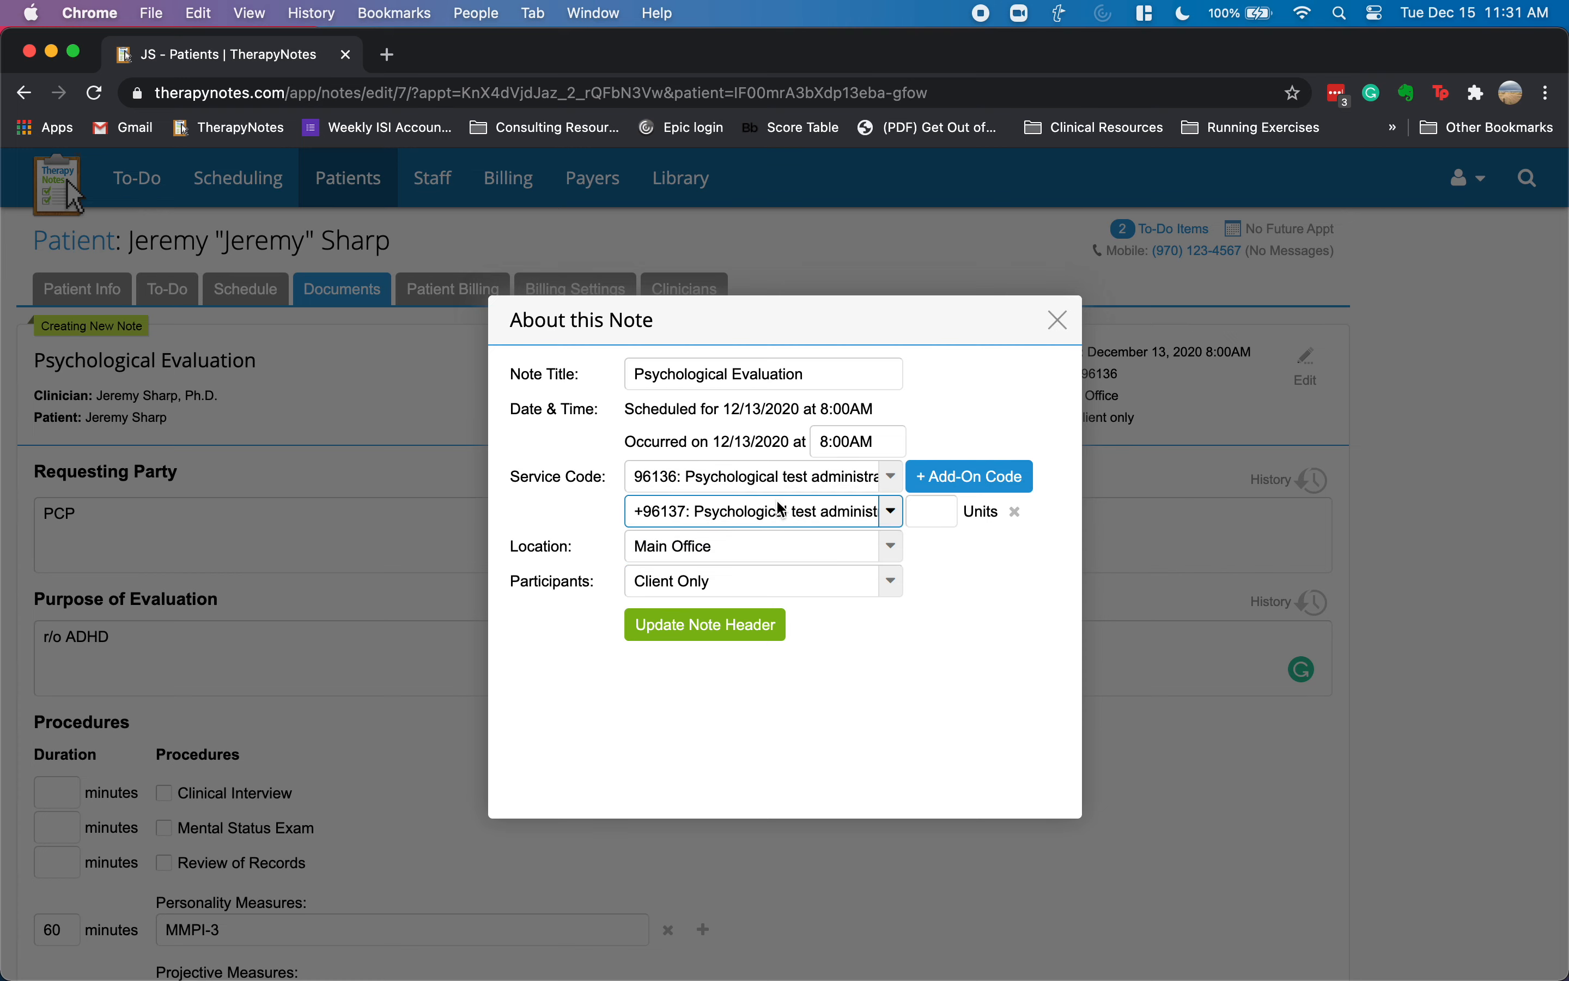
pyautogui.click(917, 512)
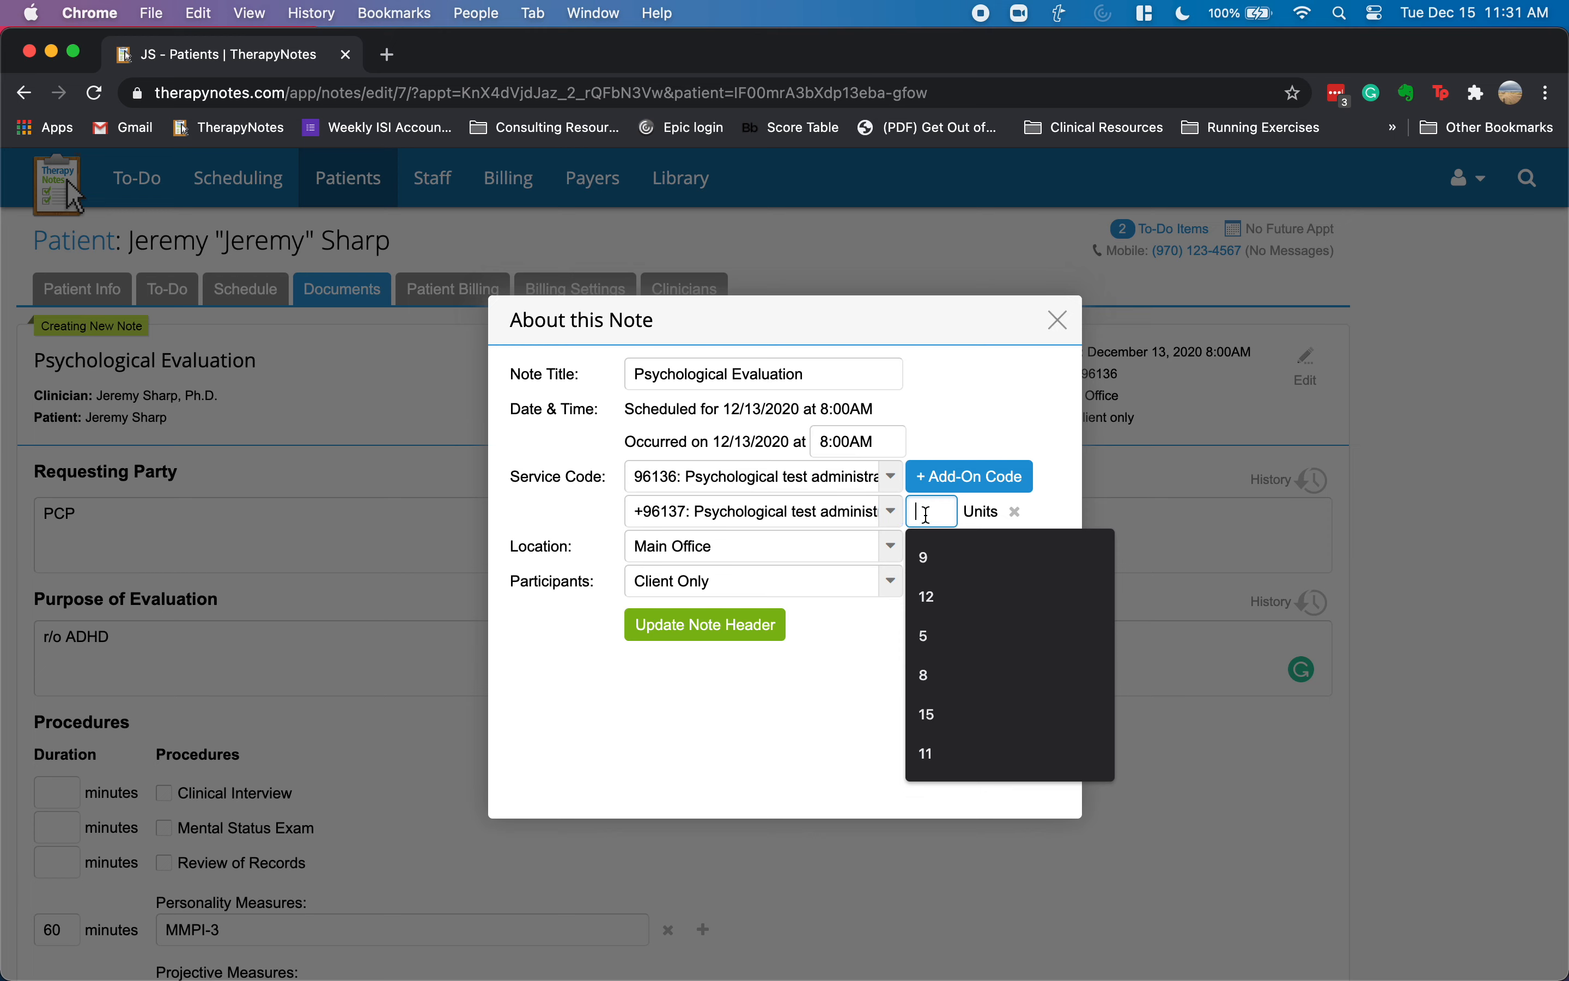
pyautogui.write('12')
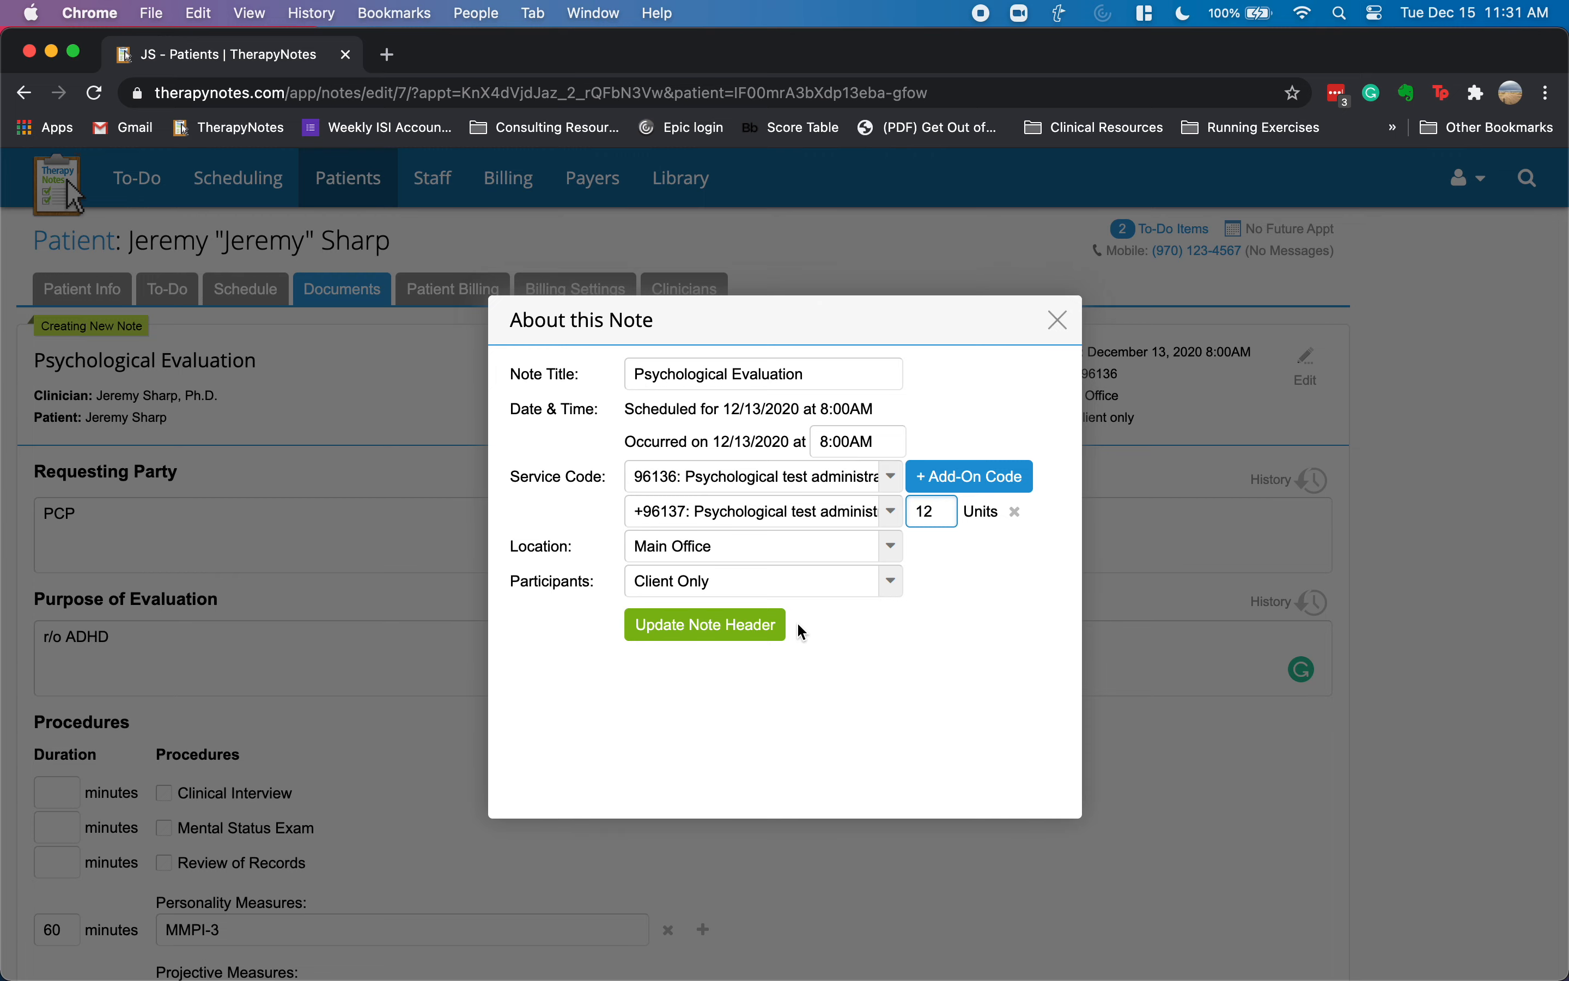
pyautogui.click(738, 623)
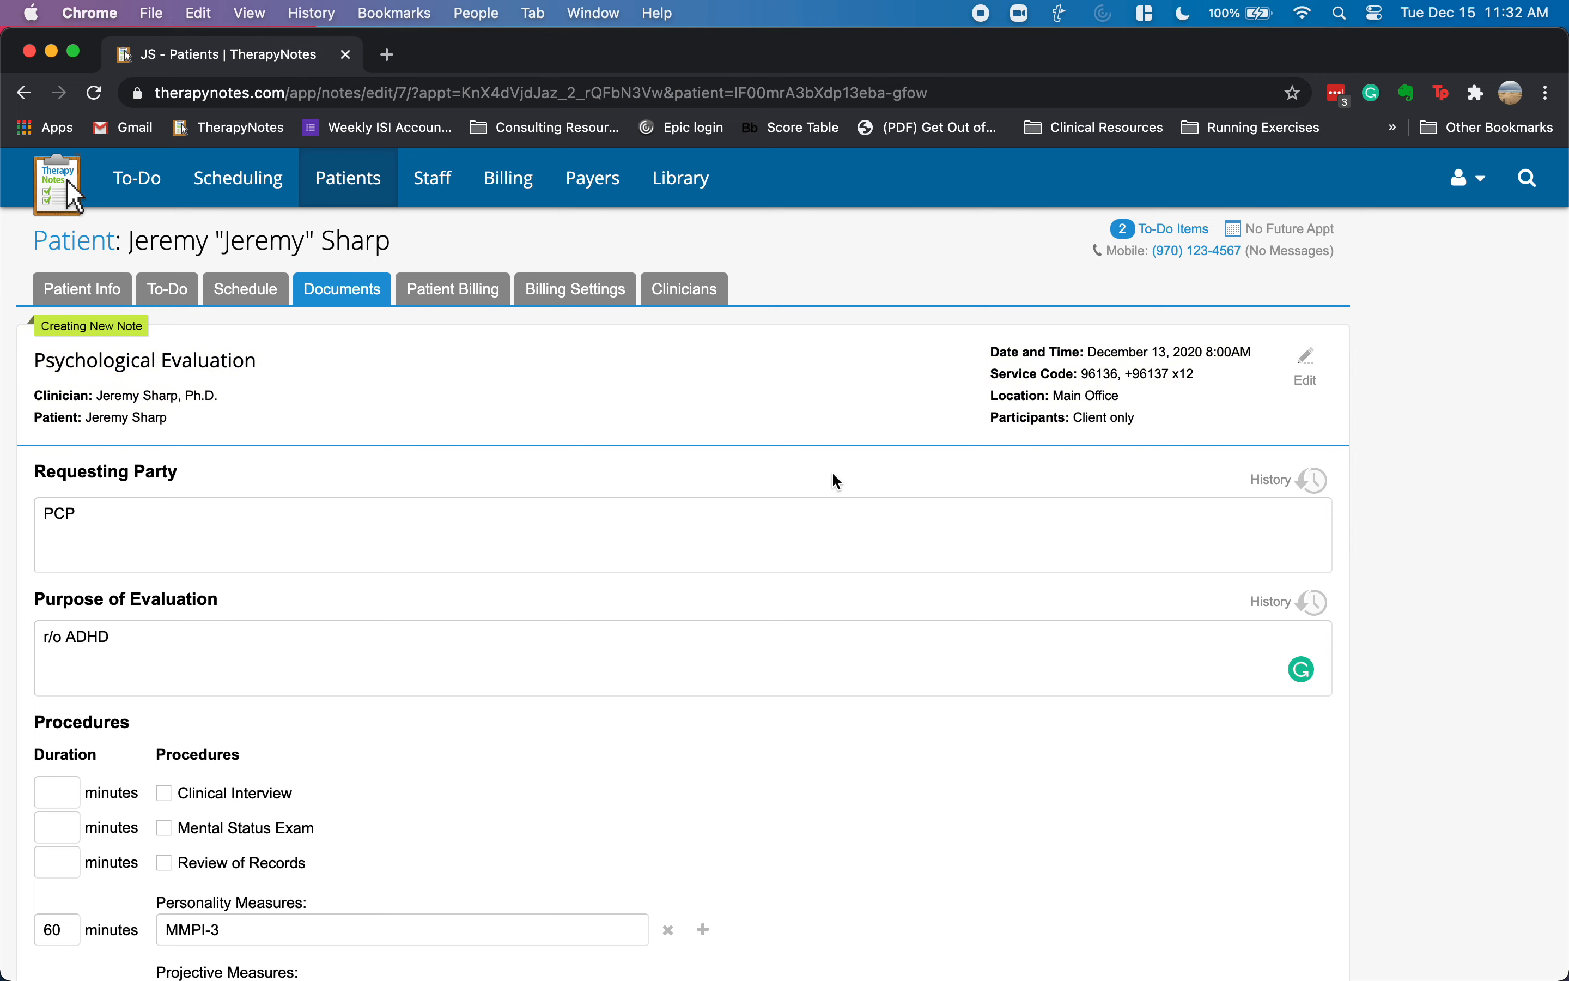
# - Tick Sign this Form and create the 12/13 evaluation note, then review the saved note
pyautogui.scroll(-3, 691, 572)
pyautogui.scroll(3, 627, 614)
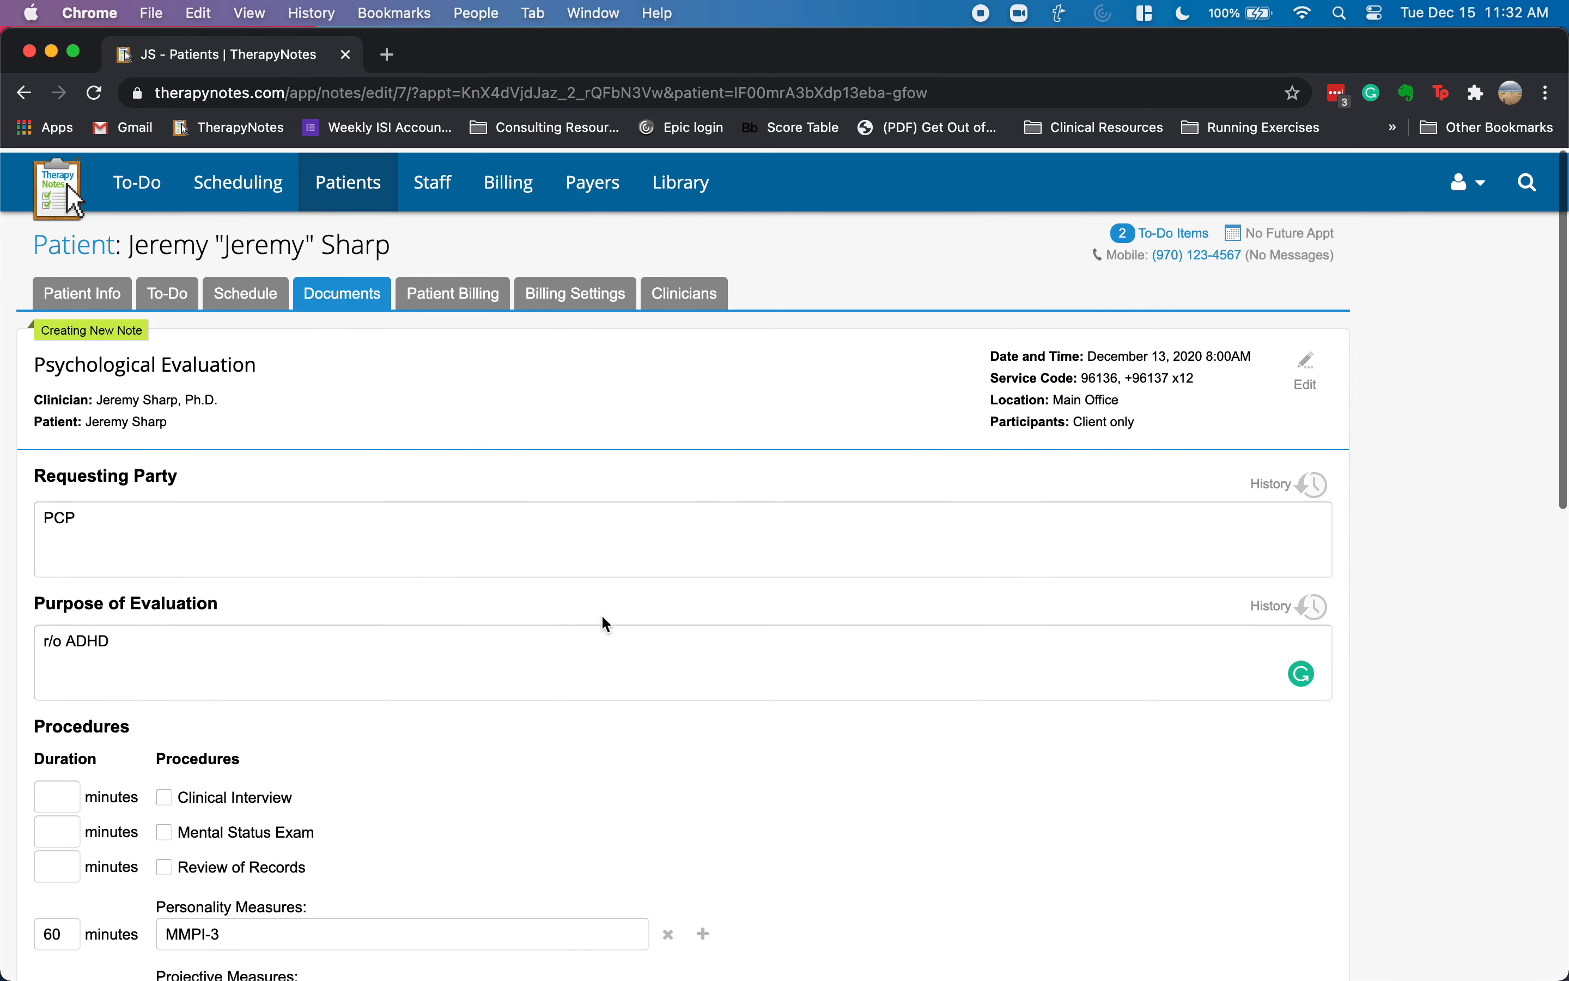
pyautogui.scroll(-1, 560, 665)
pyautogui.scroll(-20, 560, 666)
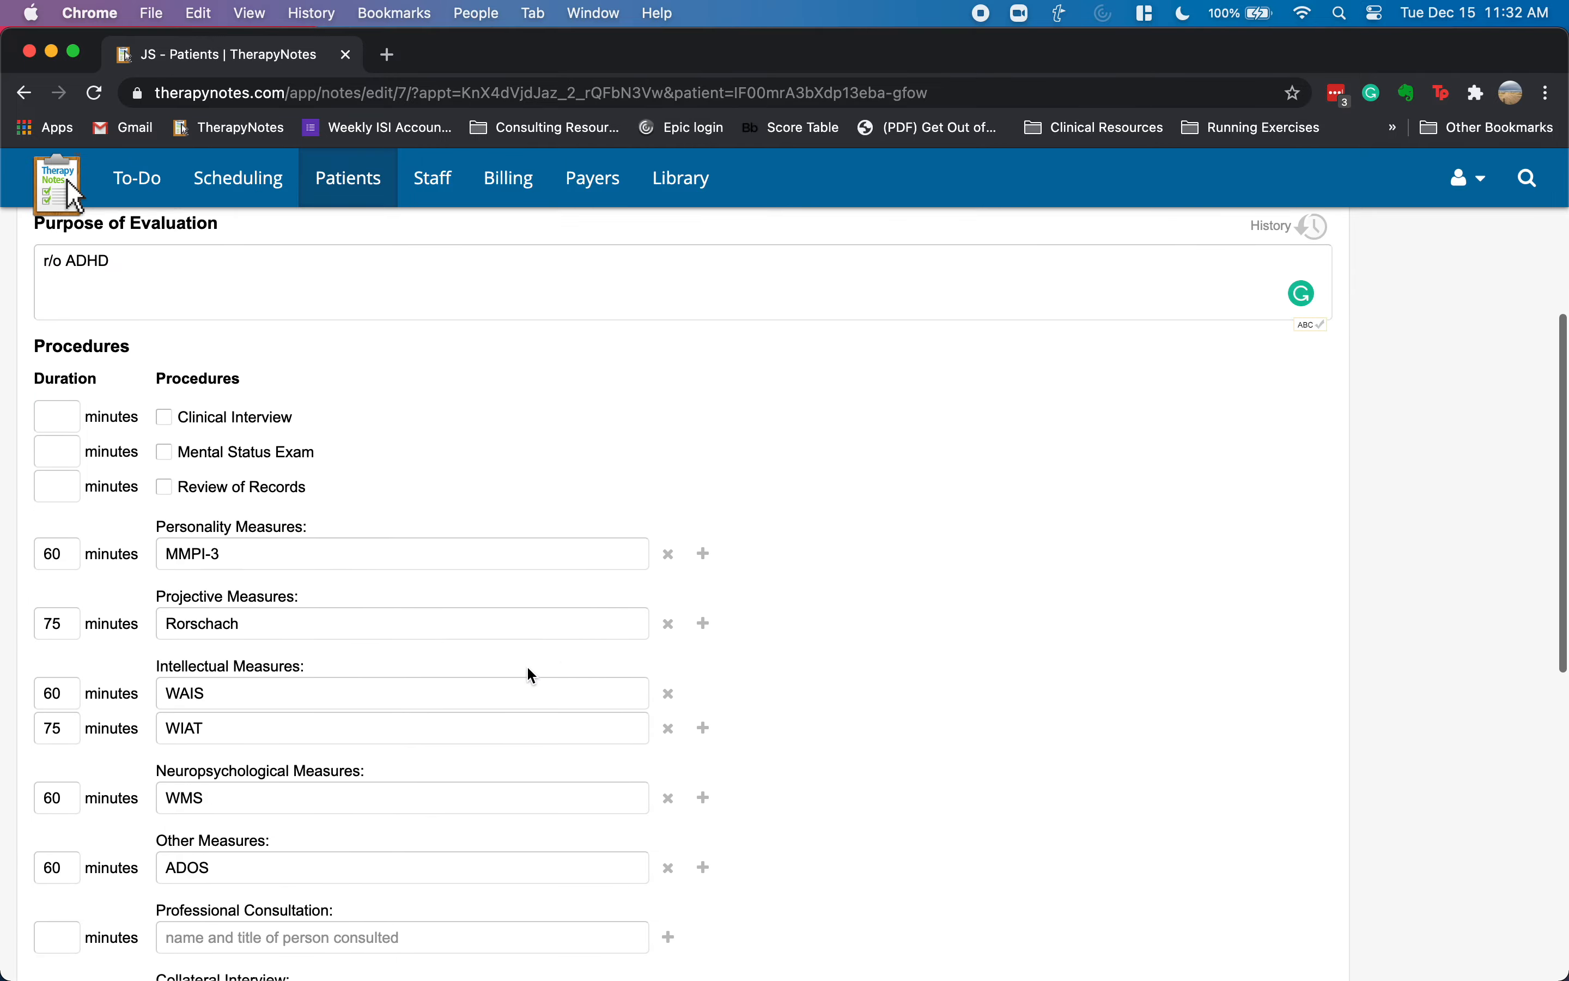
pyautogui.click(59, 843)
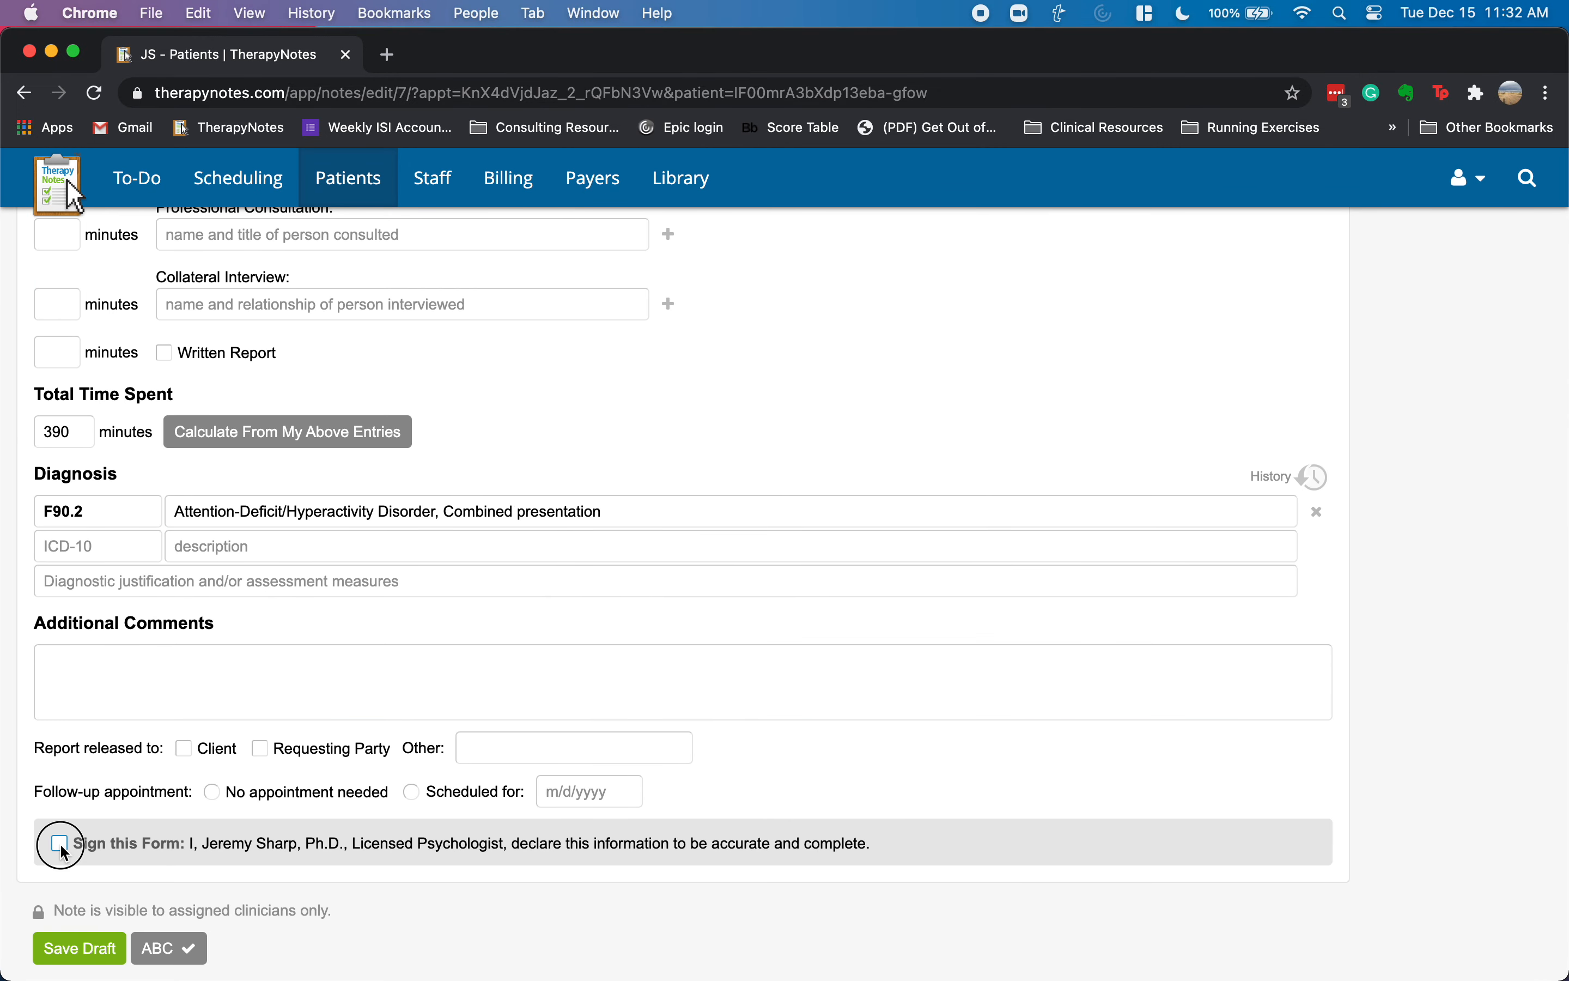
pyautogui.click(82, 947)
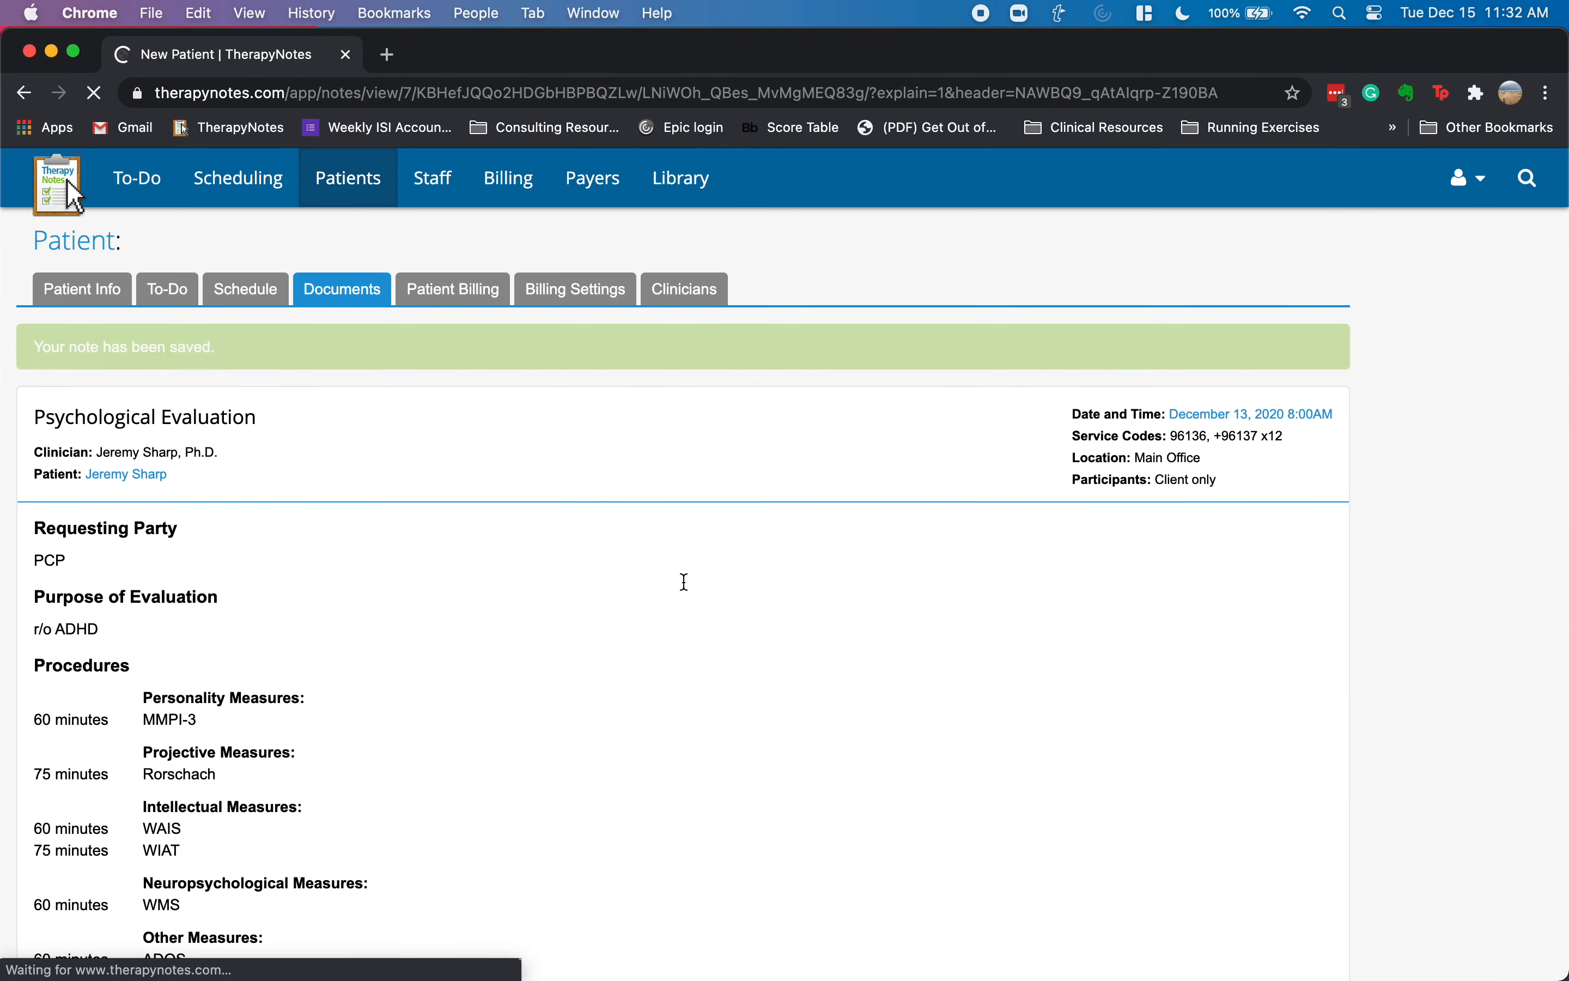
pyautogui.scroll(-5, 615, 563)
pyautogui.scroll(-1, 615, 563)
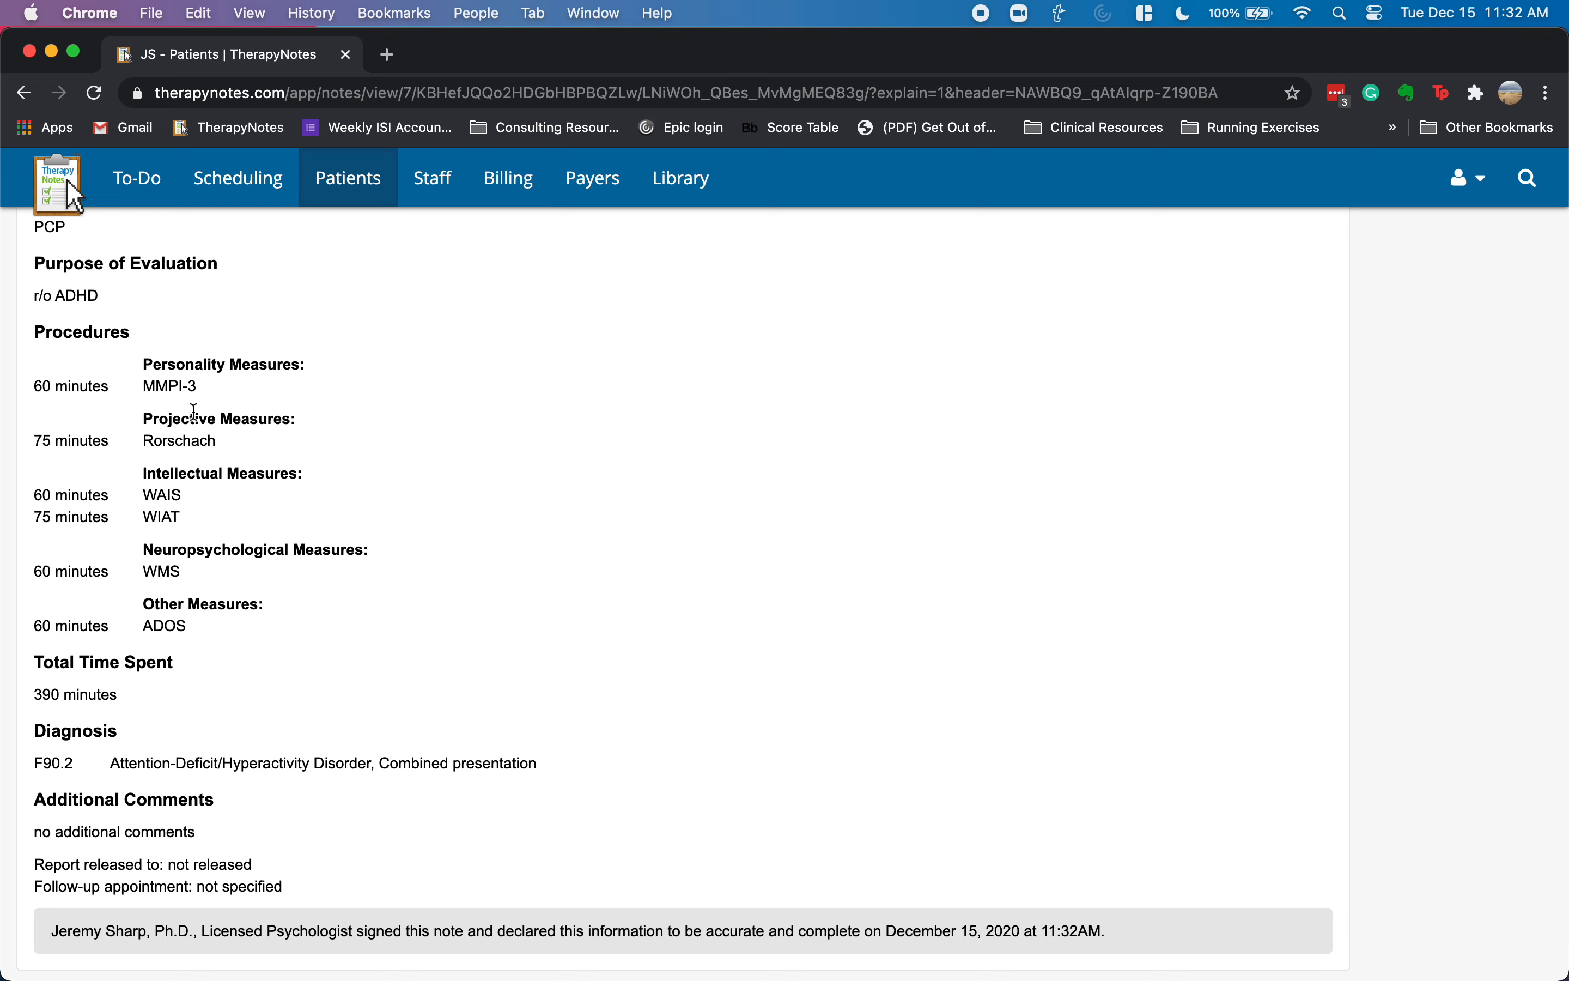
pyautogui.scroll(3, 266, 538)
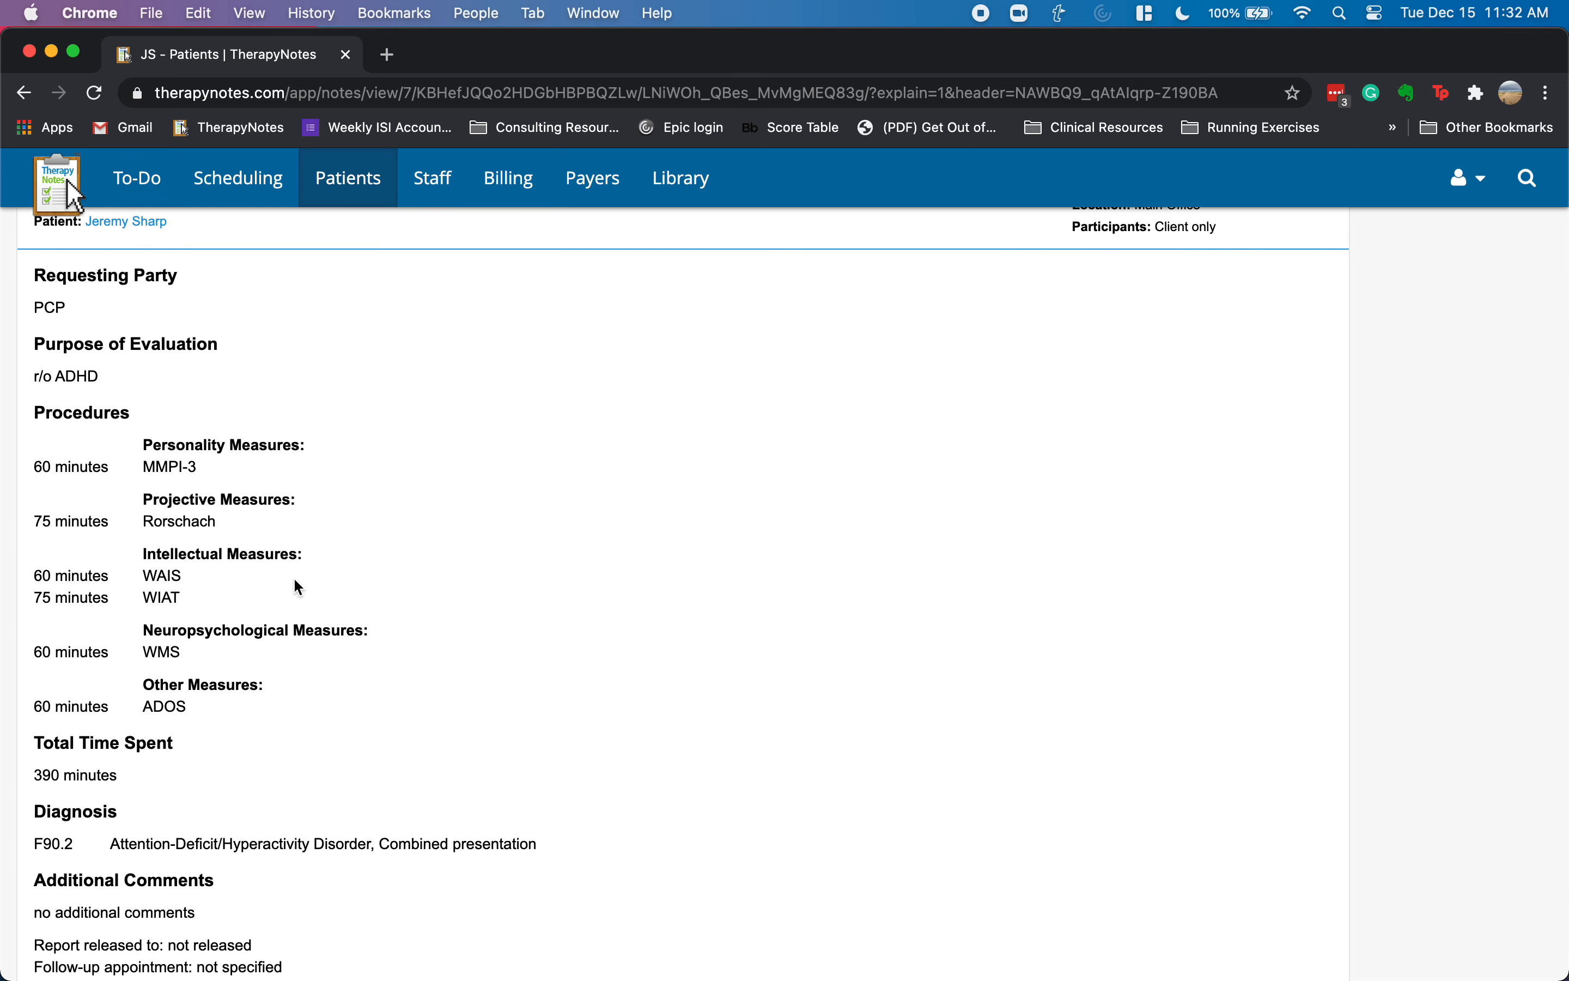
pyautogui.scroll(1, 344, 590)
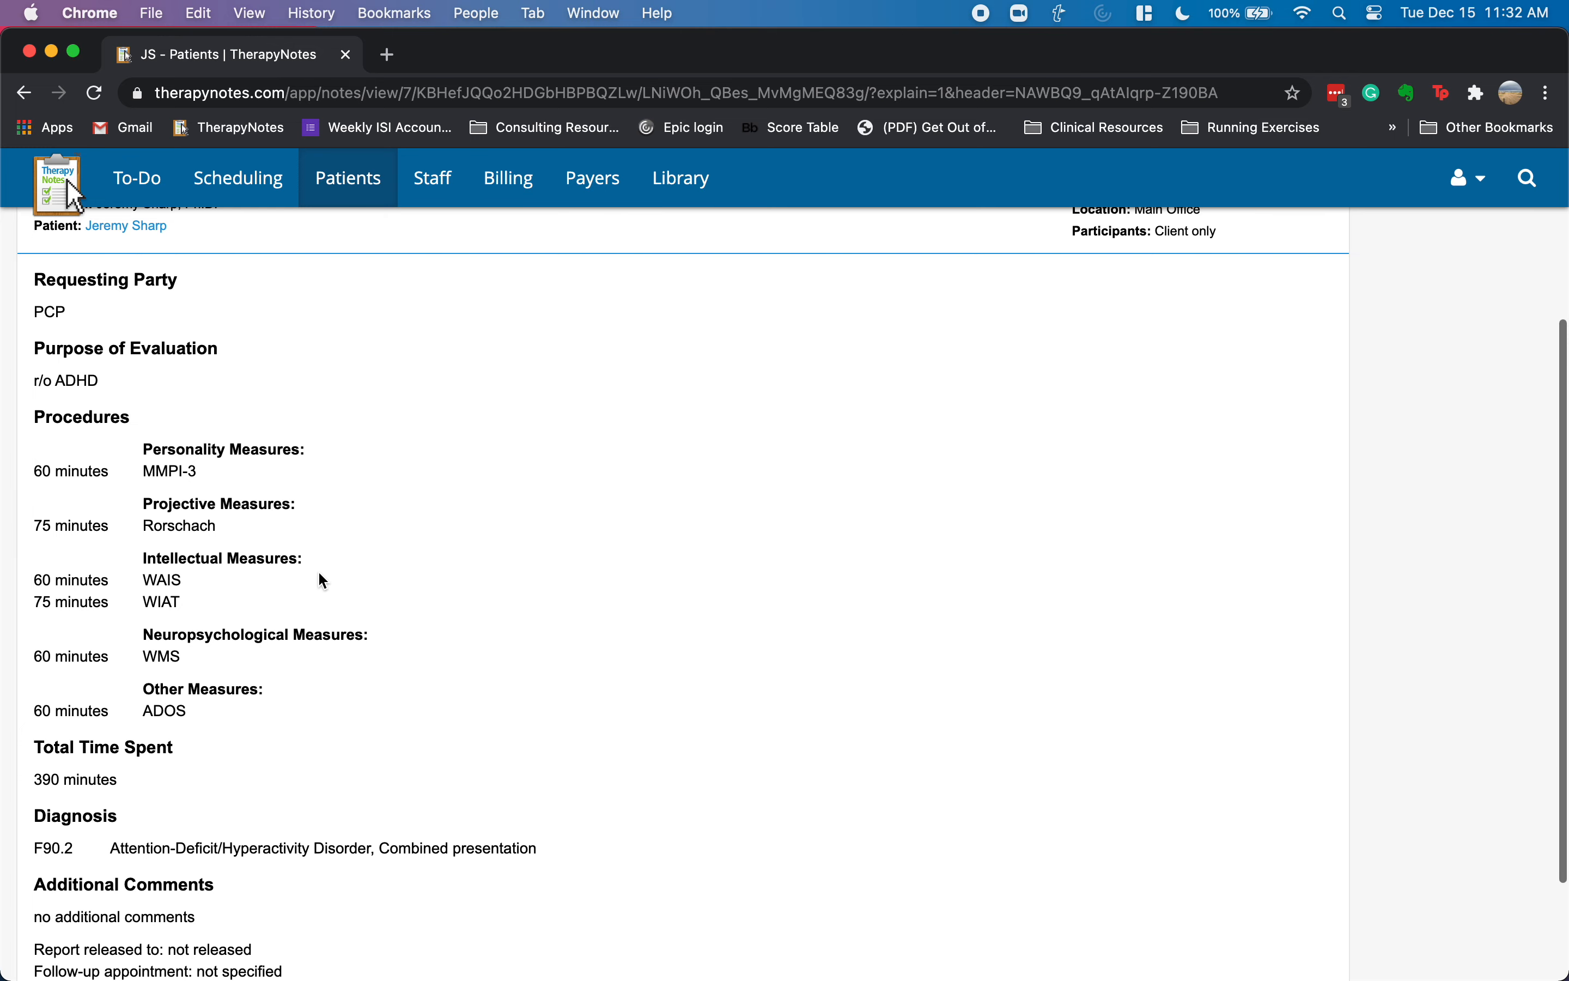
pyautogui.scroll(-3, 364, 579)
pyautogui.scroll(6, 376, 578)
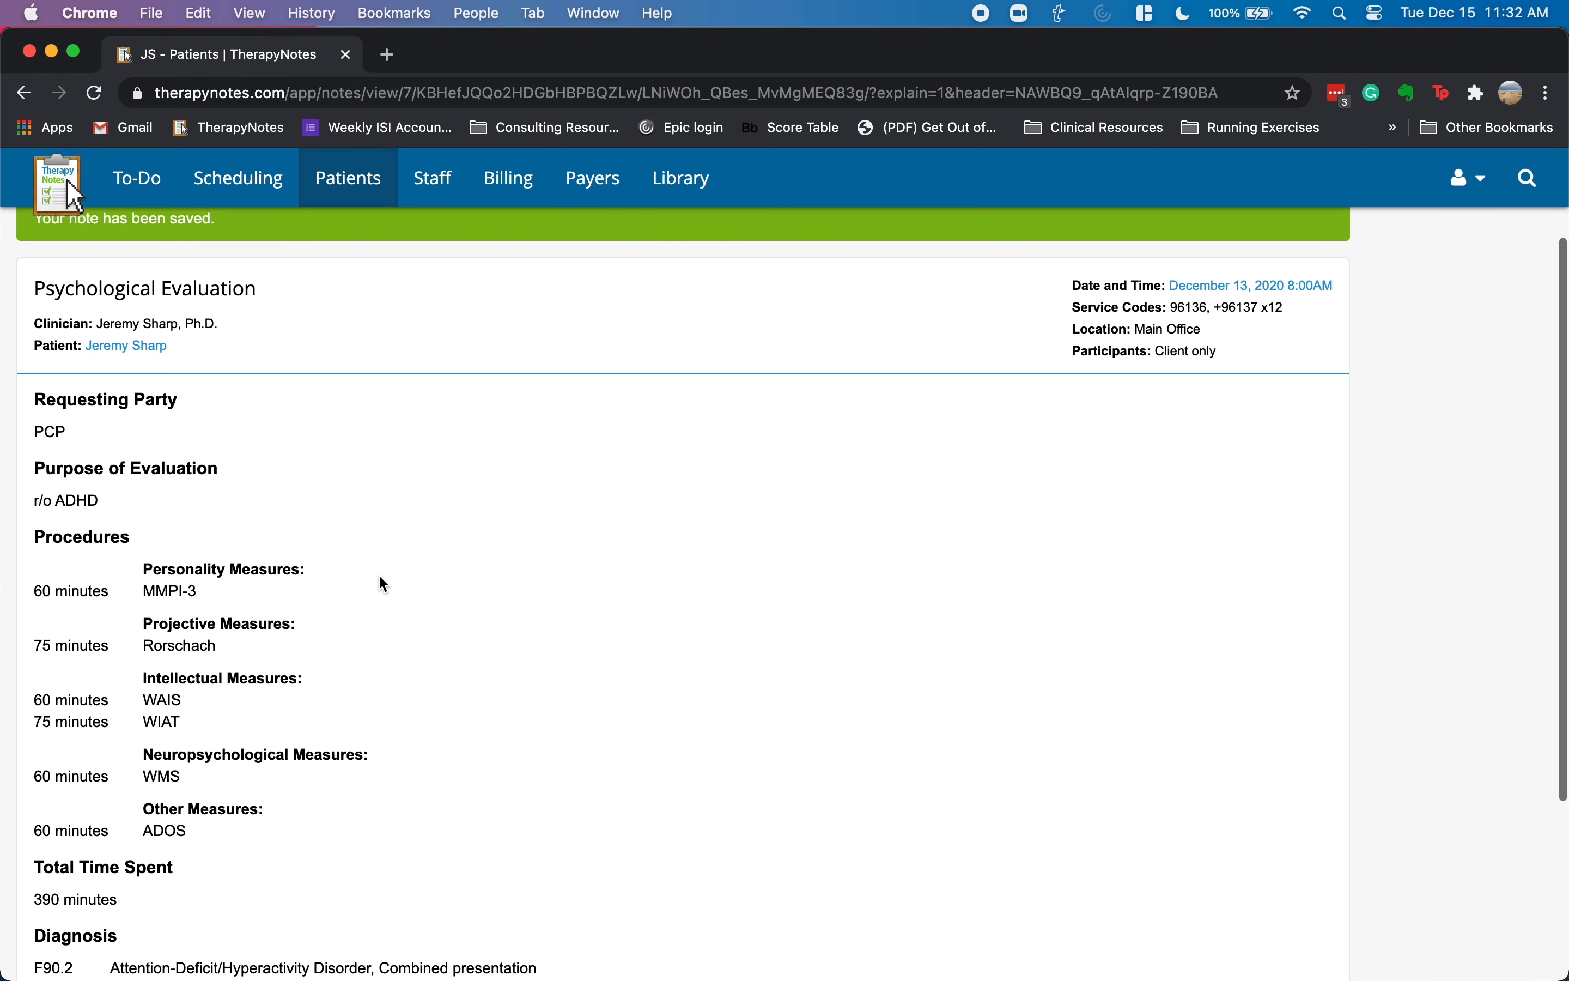
pyautogui.scroll(2, 384, 584)
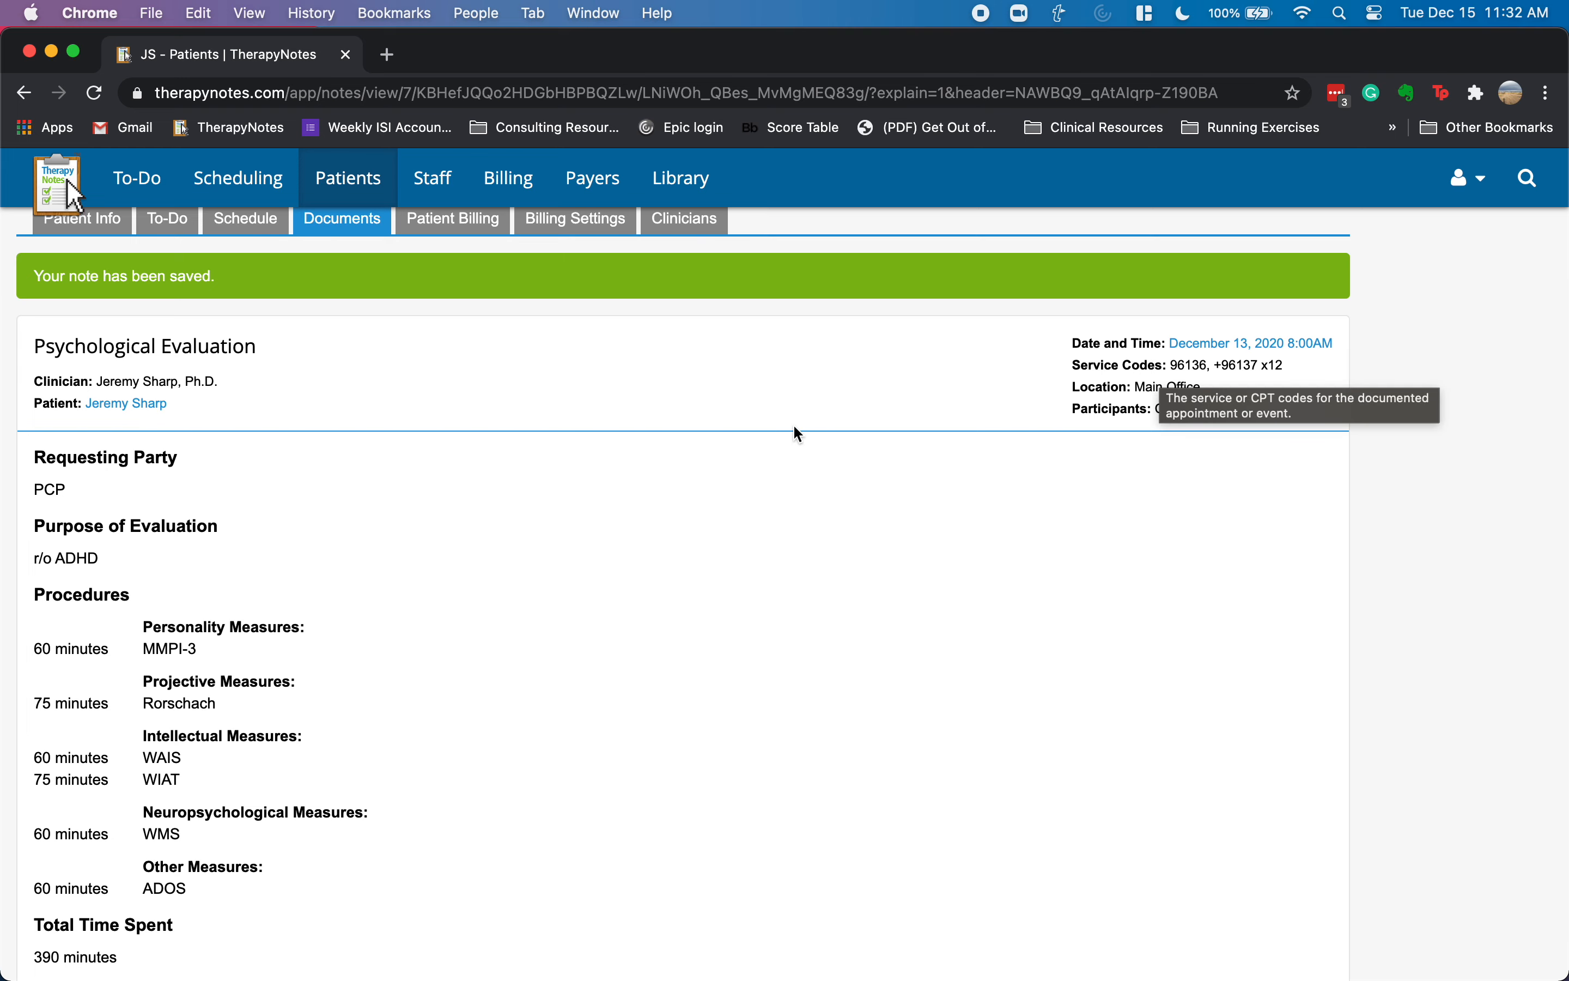
pyautogui.scroll(3, 846, 532)
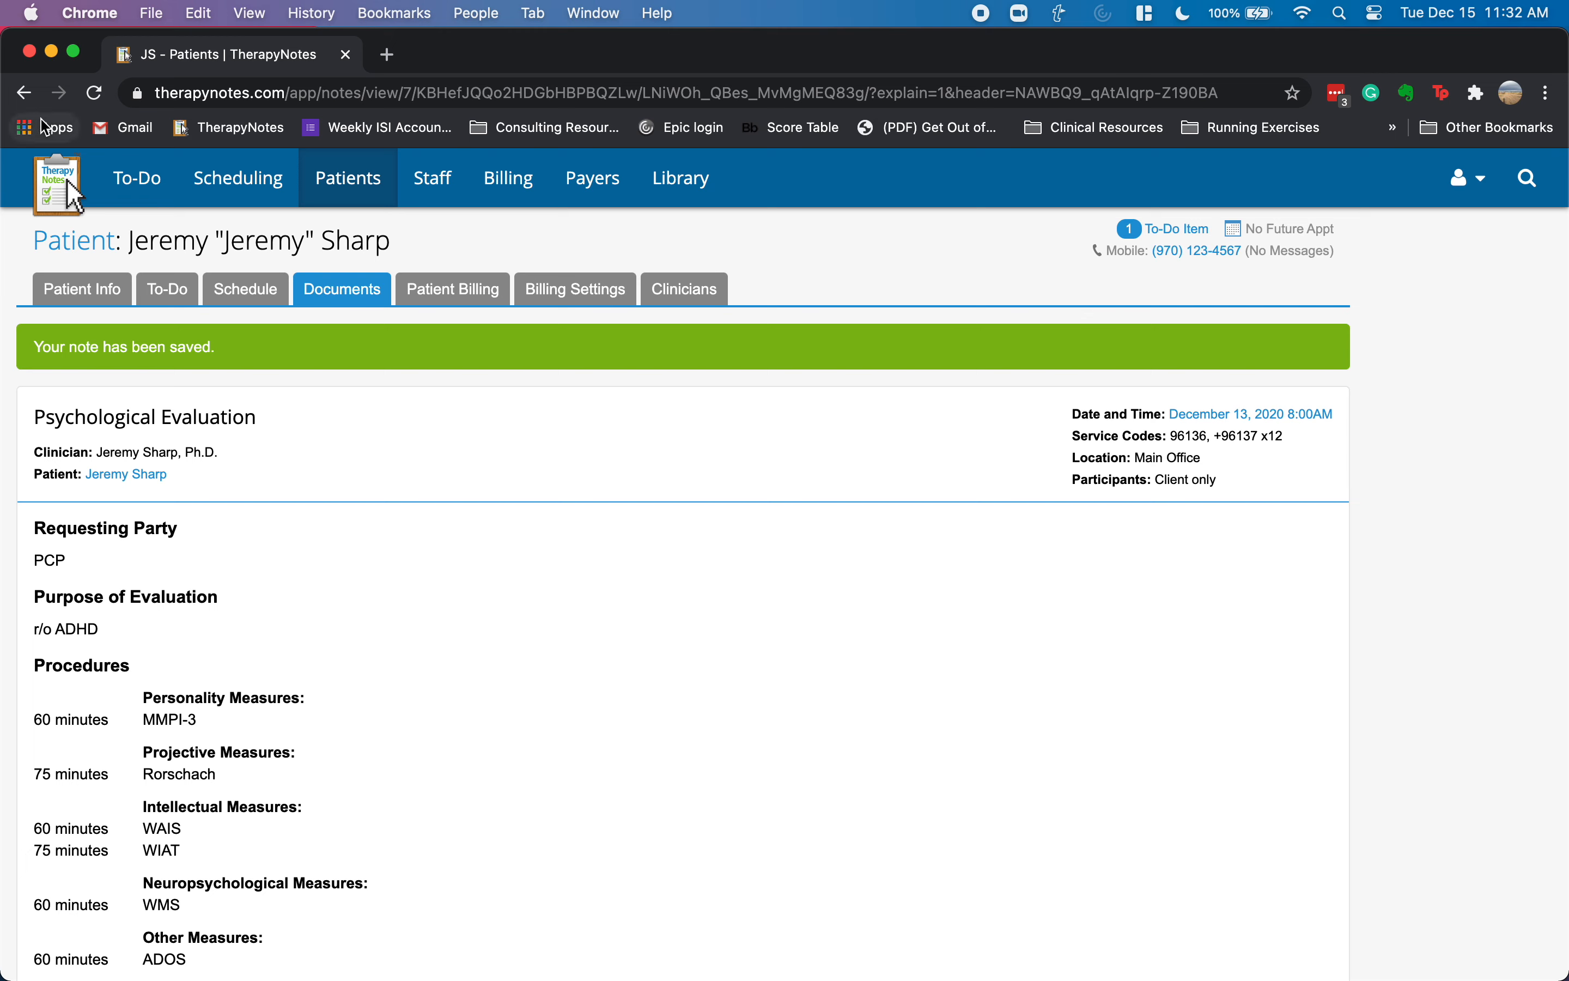
# - Start the pending 12/14 Psychological Evaluation note from the patient's to-do list
pyautogui.click(1167, 238)
pyautogui.click(1166, 235)
pyautogui.click(1166, 236)
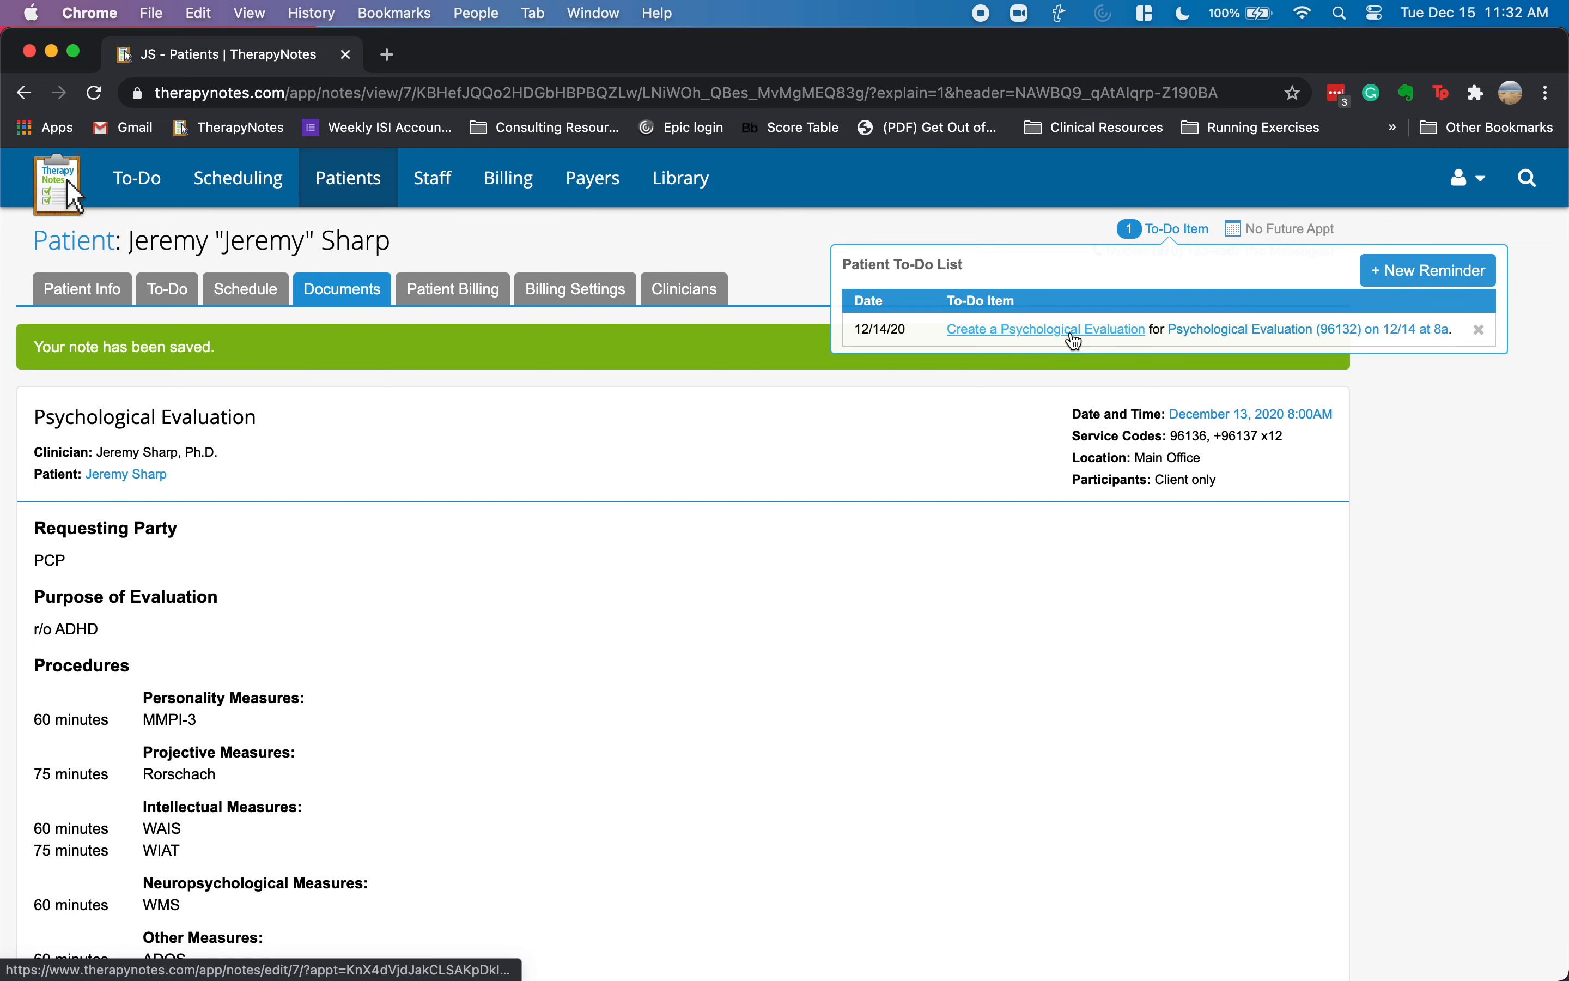
pyautogui.moveTo(1335, 340)
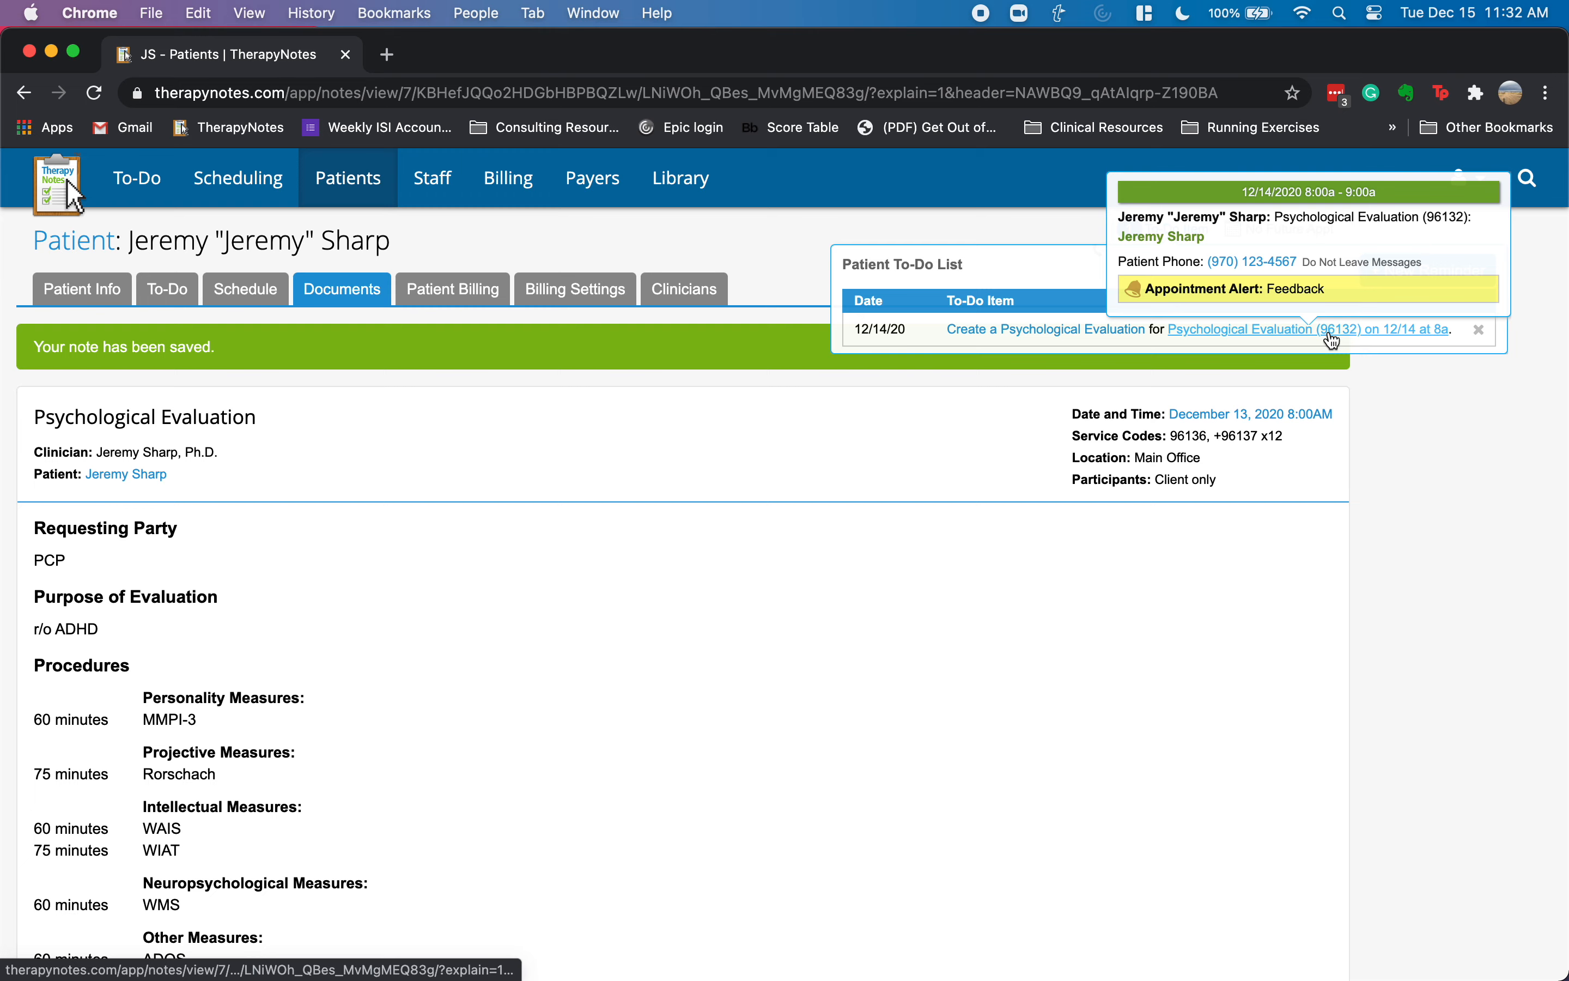
pyautogui.click(984, 332)
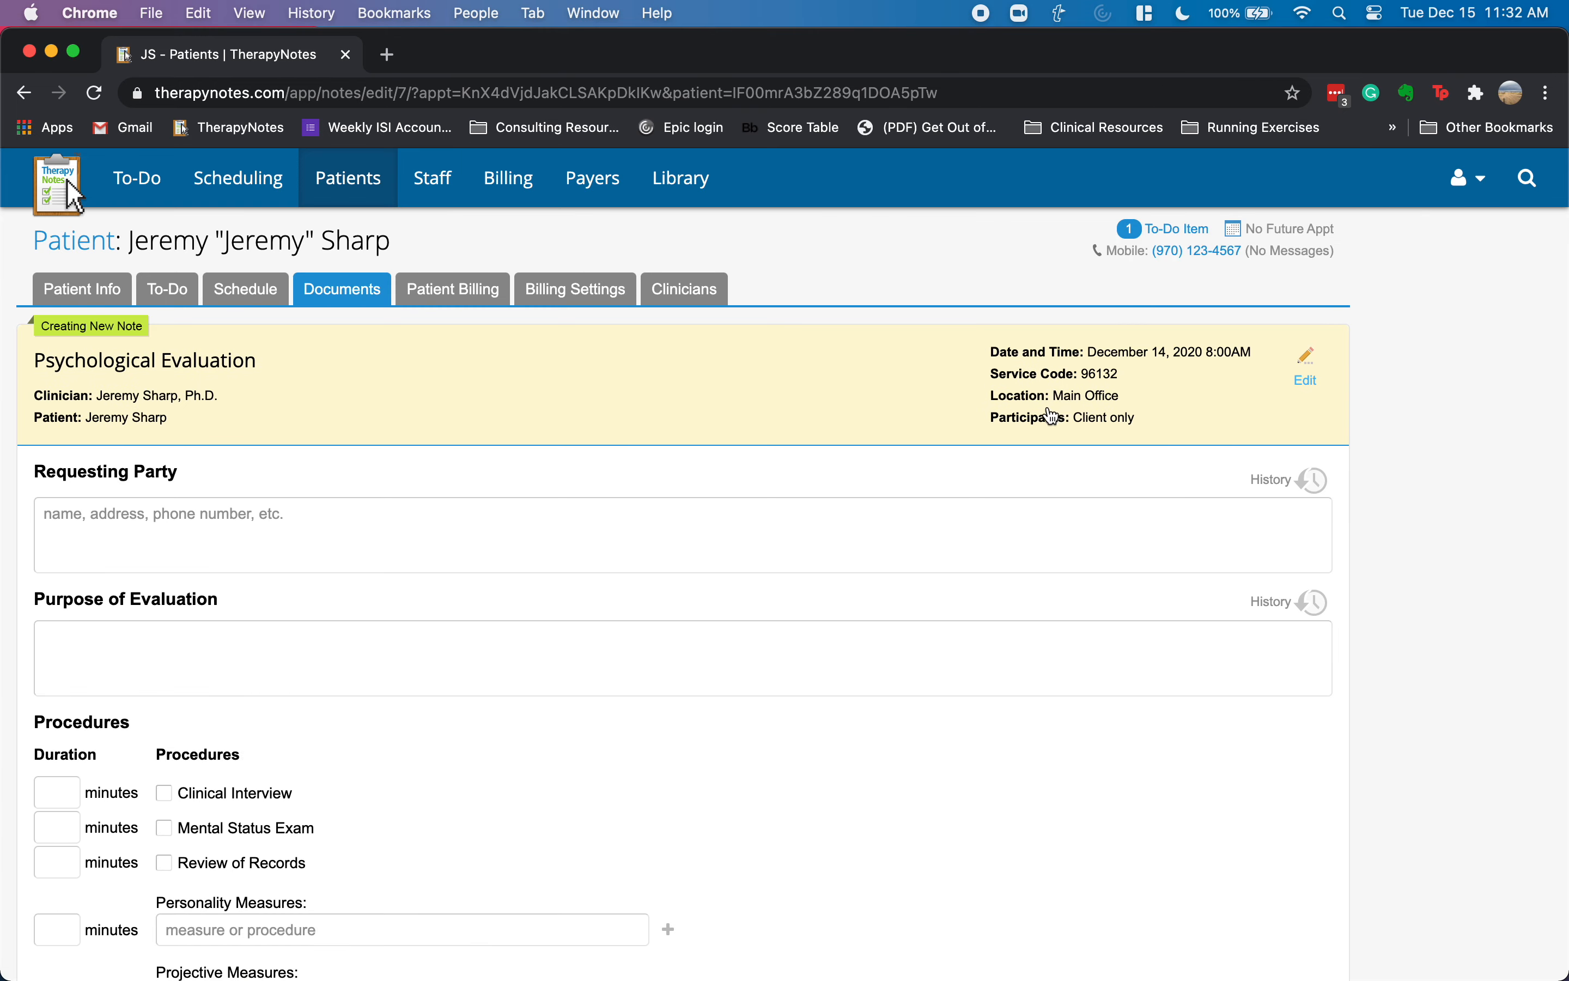
# - Reuse PCP as Requesting Party and r/o ADHD as Purpose of Evaluation from history
pyautogui.click(1273, 481)
pyautogui.click(1295, 534)
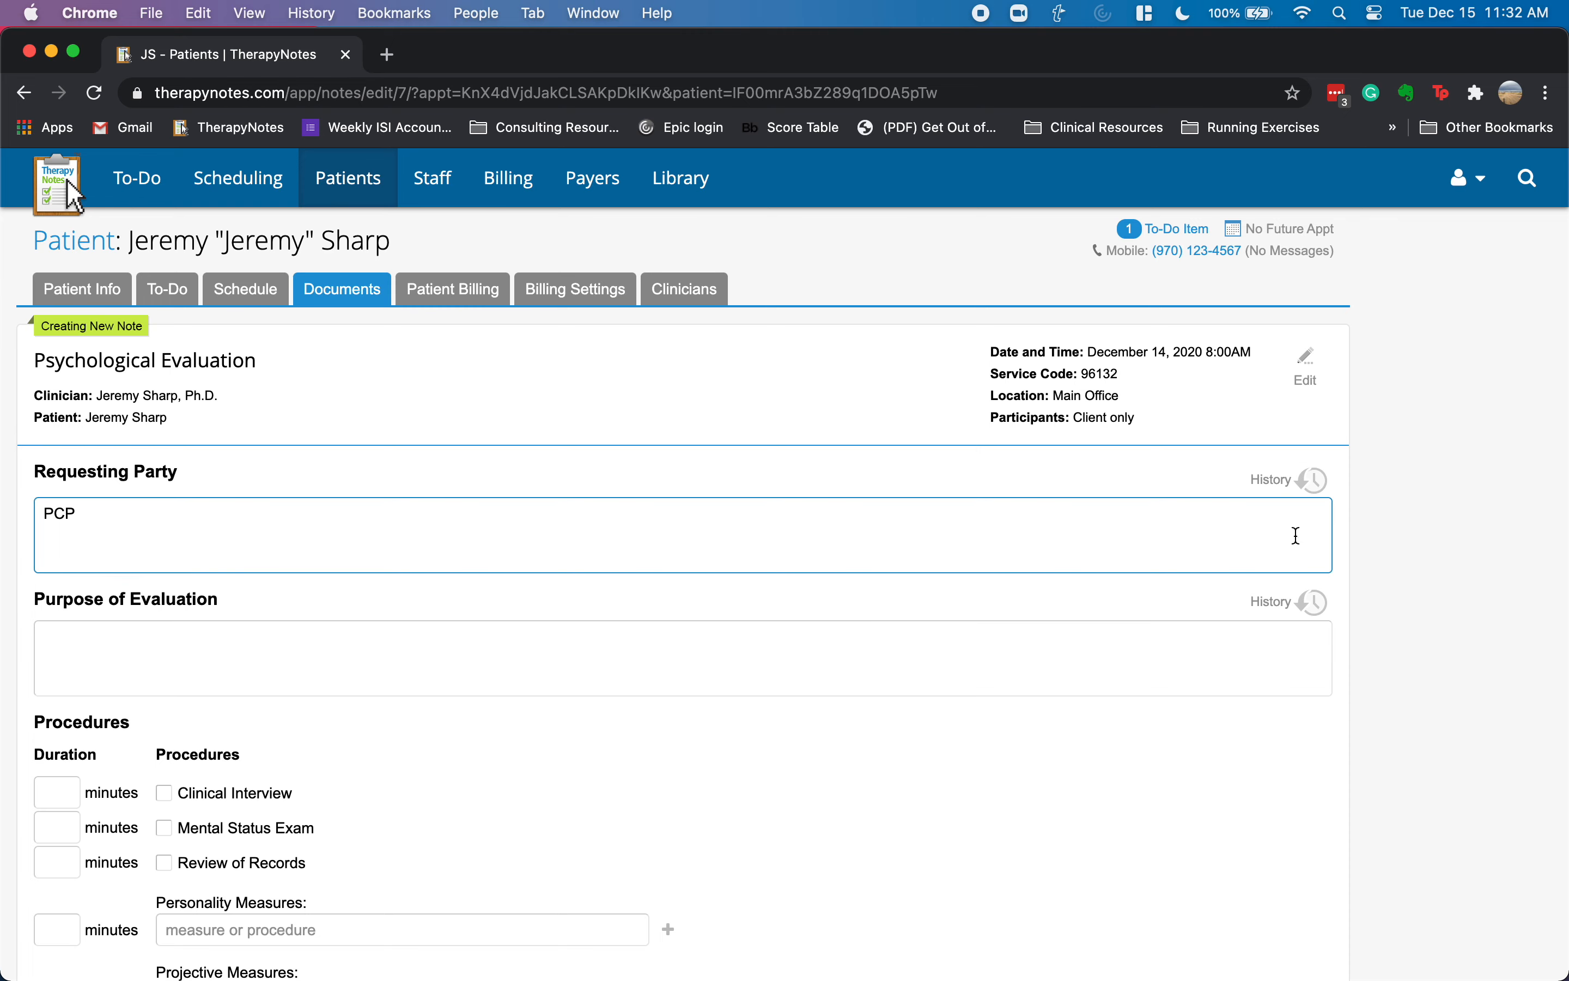
pyautogui.click(1305, 604)
pyautogui.click(1293, 651)
pyautogui.scroll(-7, 690, 564)
pyautogui.click(304, 542)
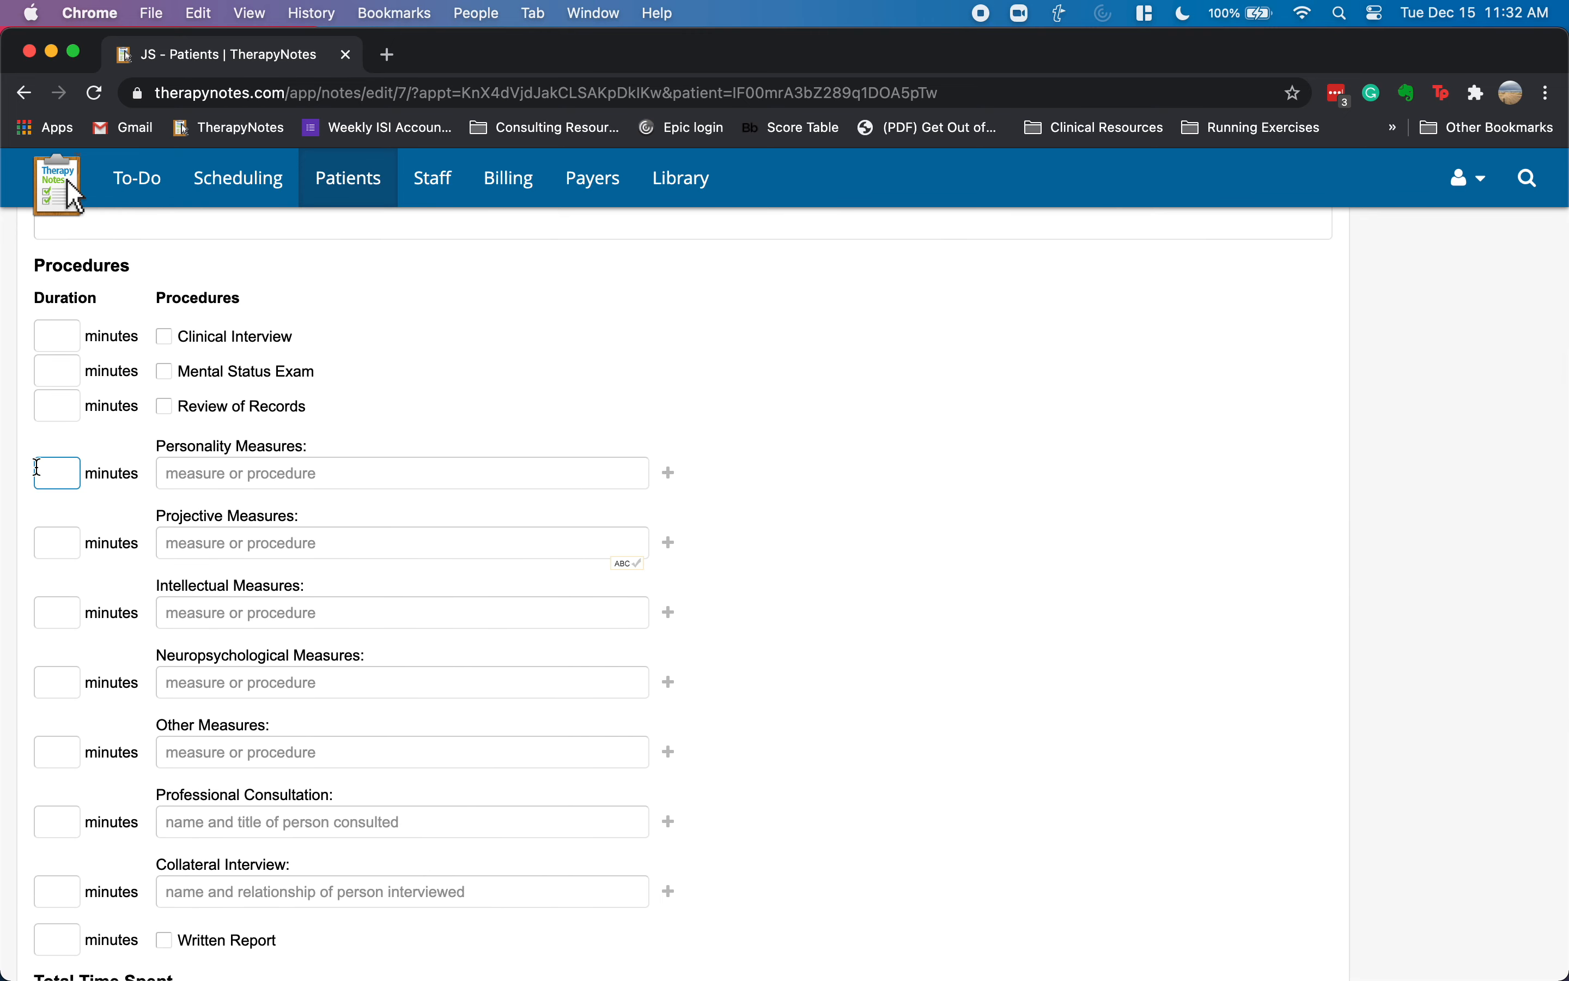
pyautogui.scroll(-1, 42, 568)
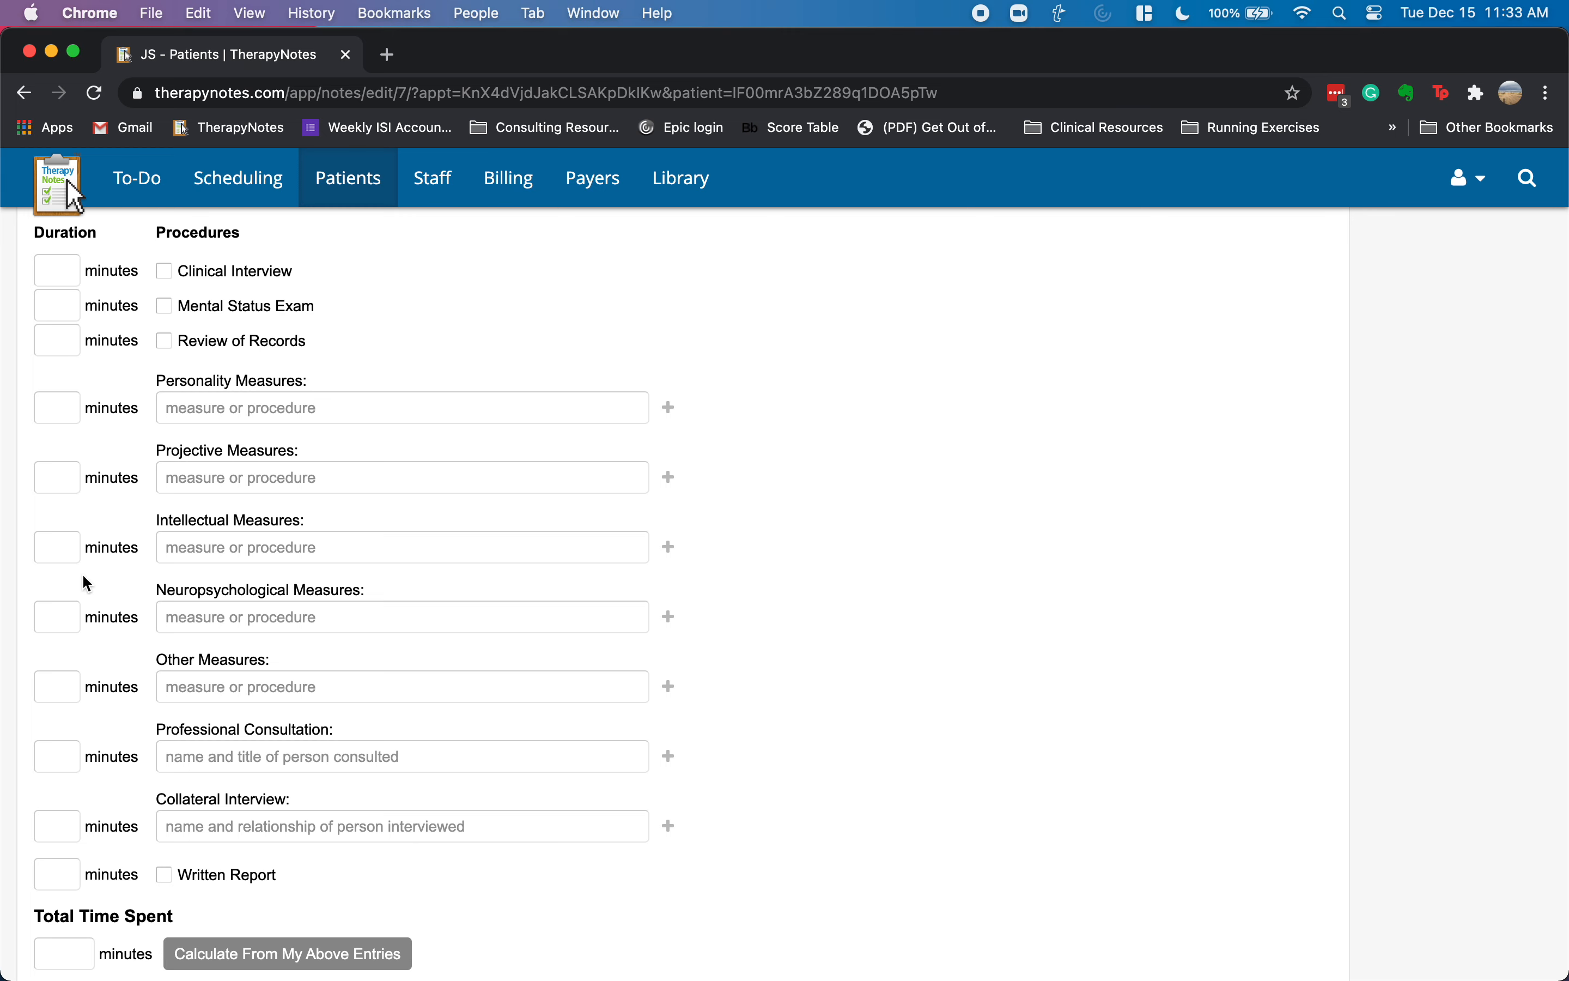
pyautogui.scroll(1, 146, 714)
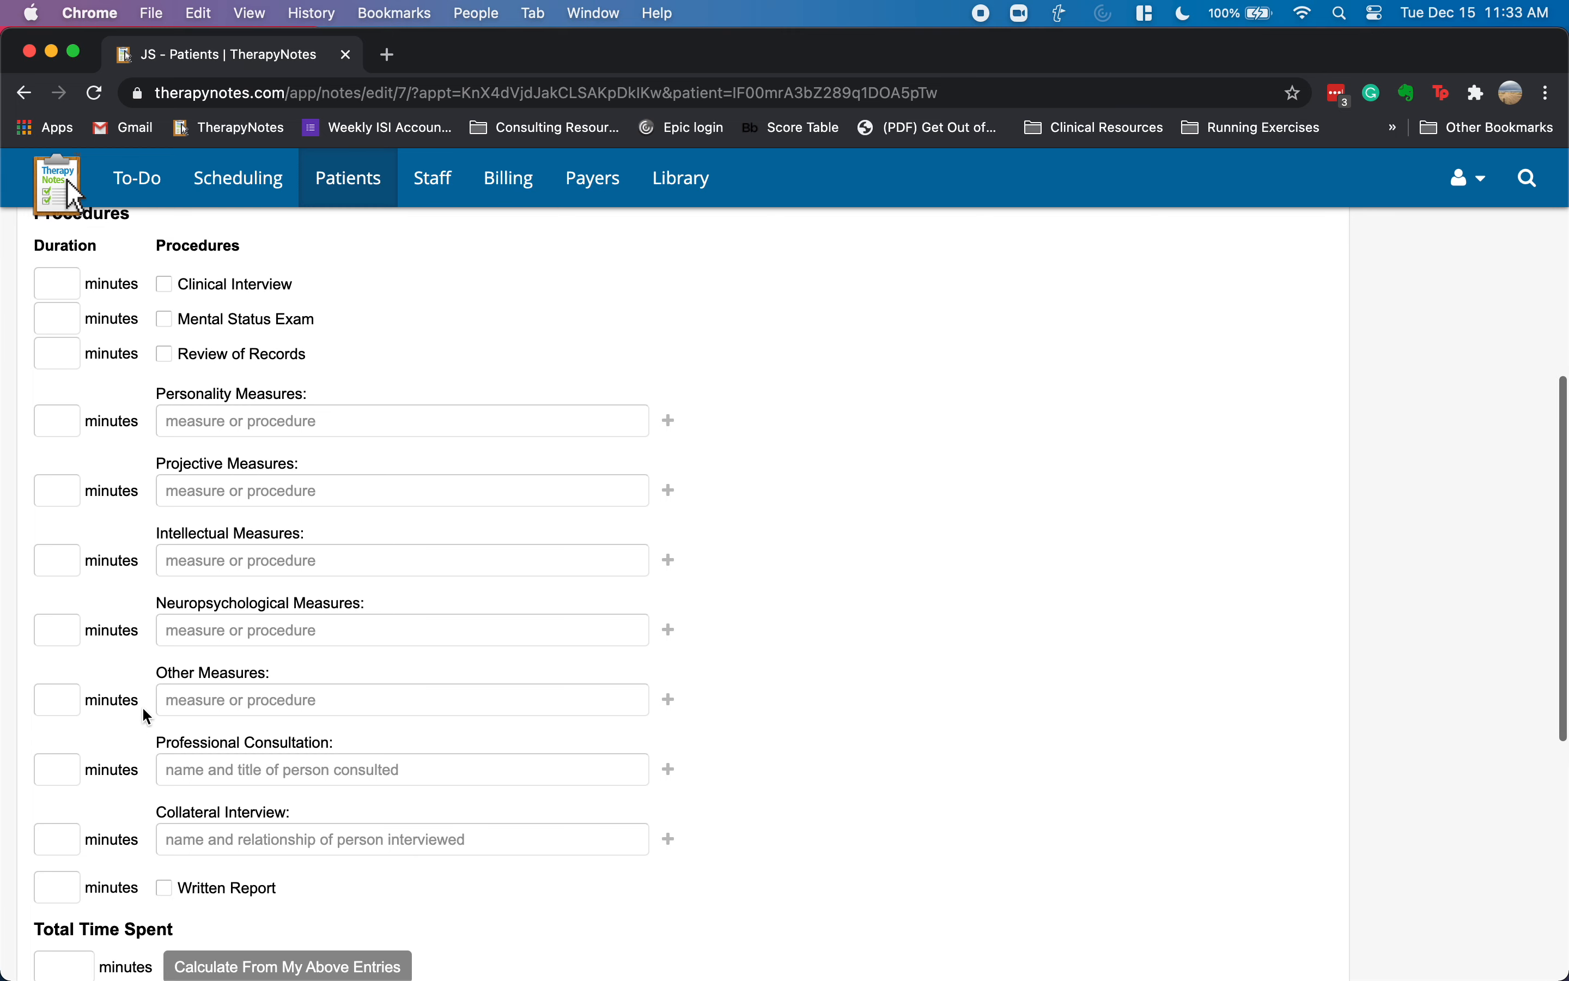
pyautogui.scroll(-4, 142, 706)
pyautogui.click(171, 779)
# - Record a 60-minute Collateral Interview described as Feedback - client
pyautogui.click(148, 749)
pyautogui.click(167, 773)
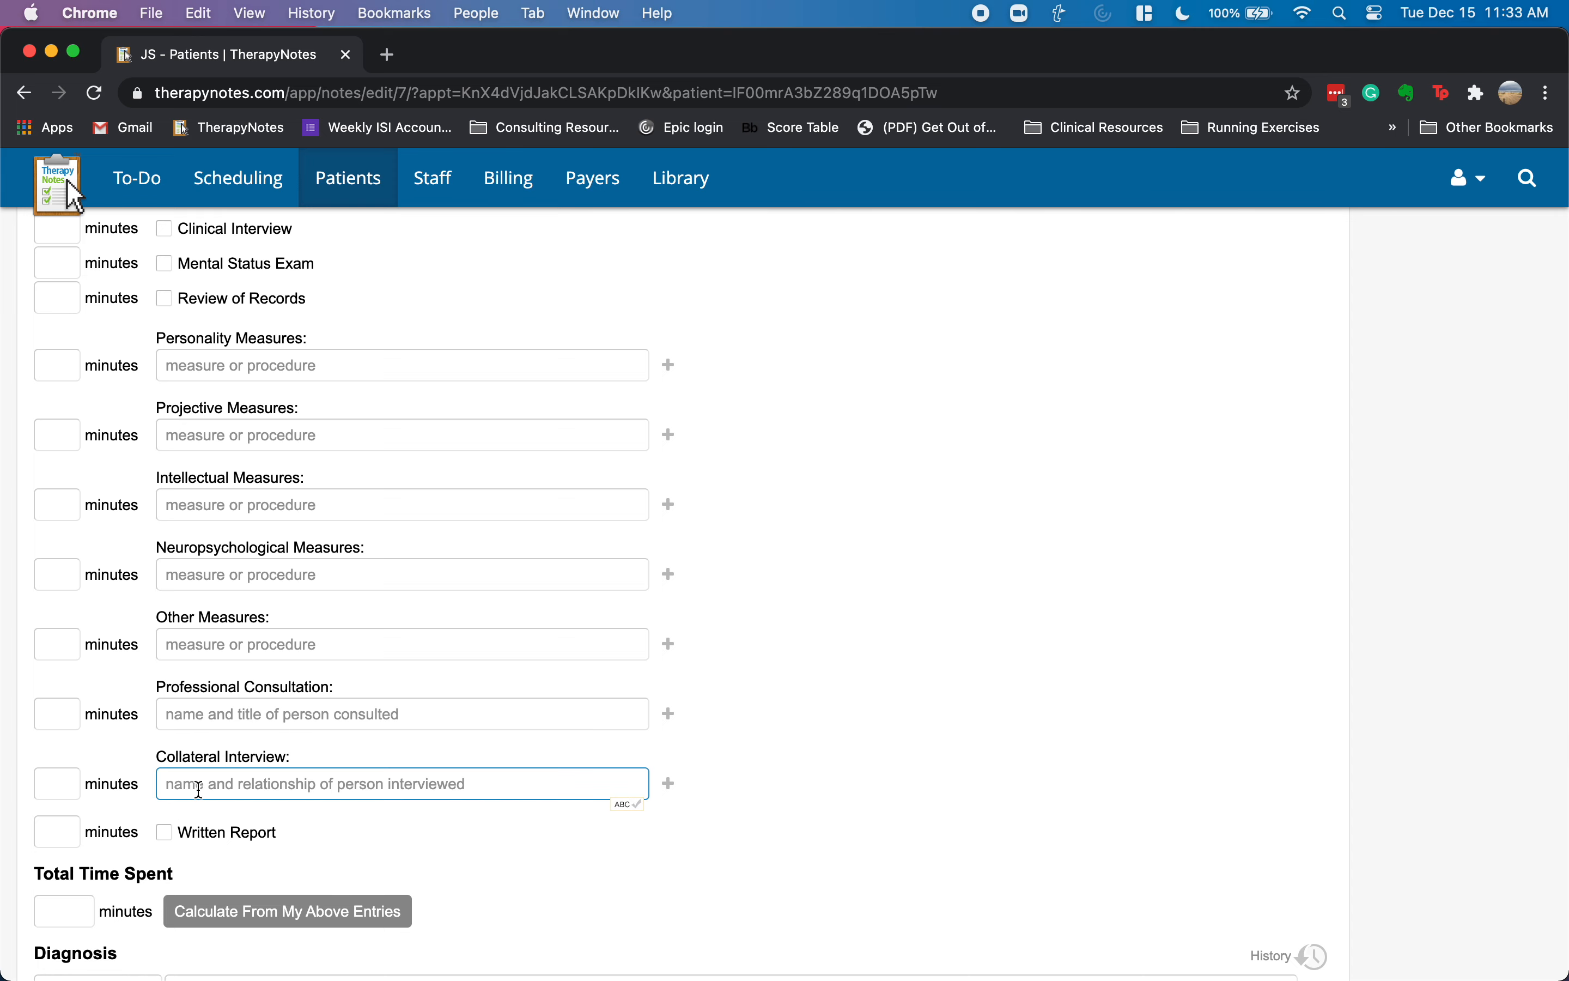
pyautogui.scroll(1, 93, 775)
pyautogui.click(76, 803)
pyautogui.write('60')
pyautogui.press('Tab')
pyautogui.write('F')
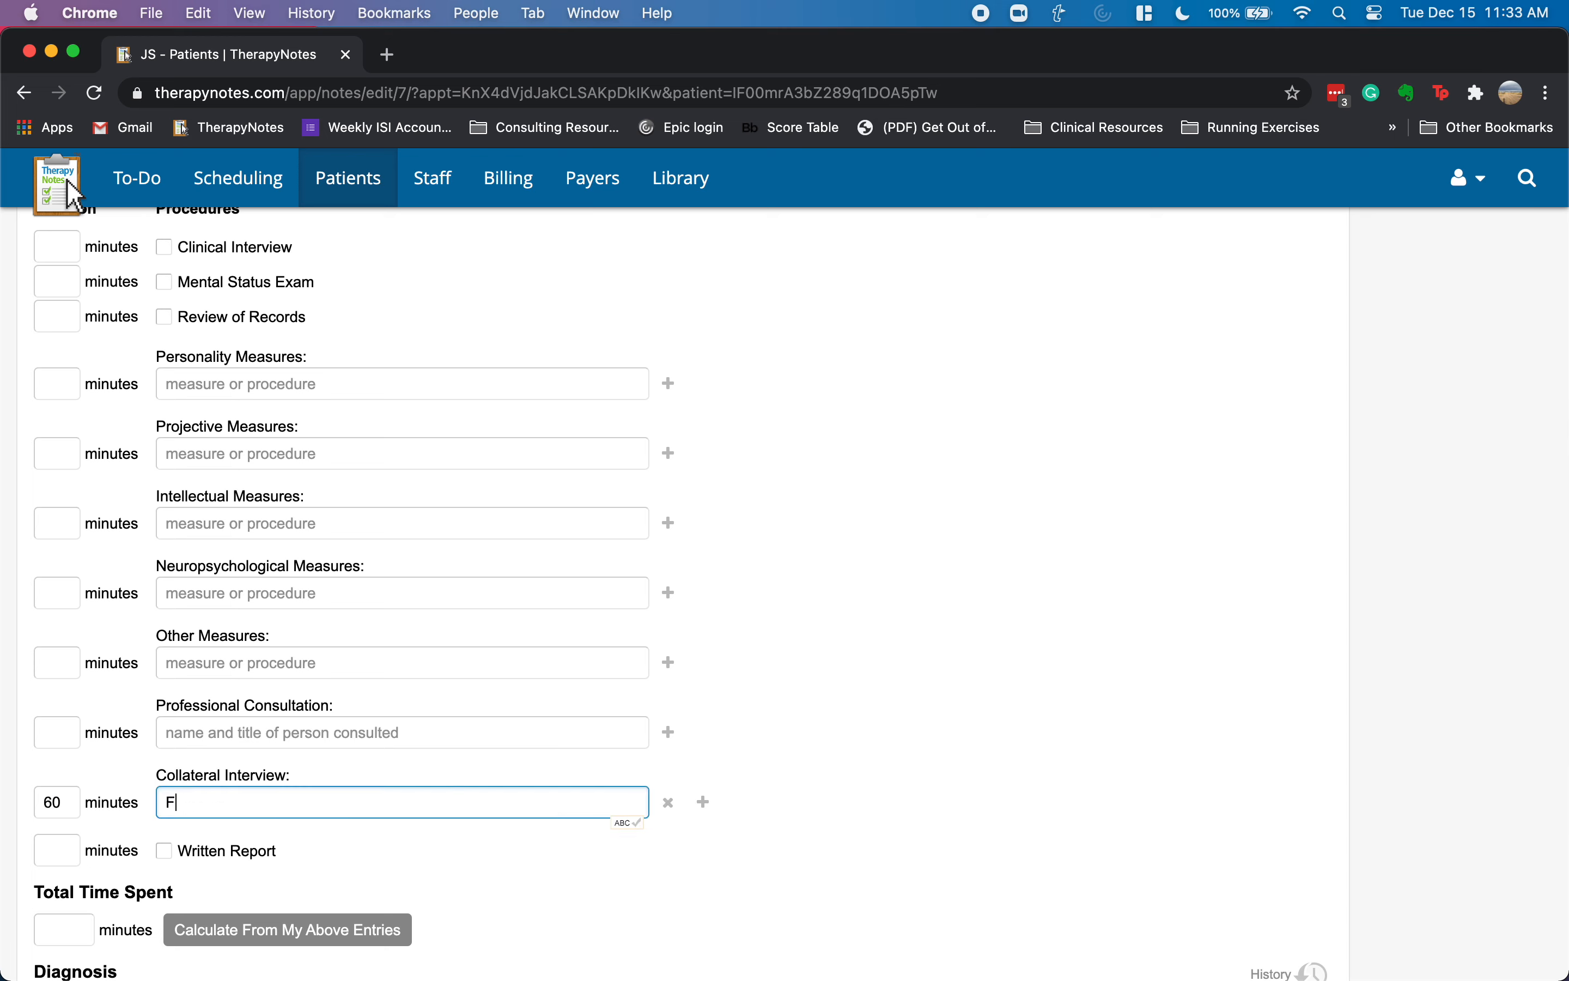
pyautogui.write('eedback - parents')
pyautogui.press('BackSpace')
pyautogui.press('BackSpace')
pyautogui.press('BackSpace')
pyautogui.press('BackSpace')
pyautogui.write('client')
# - Add a PCP Collateral Interview row and a 240-minute Written Report
pyautogui.click(703, 803)
pyautogui.write('60')
pyautogui.press('Tab')
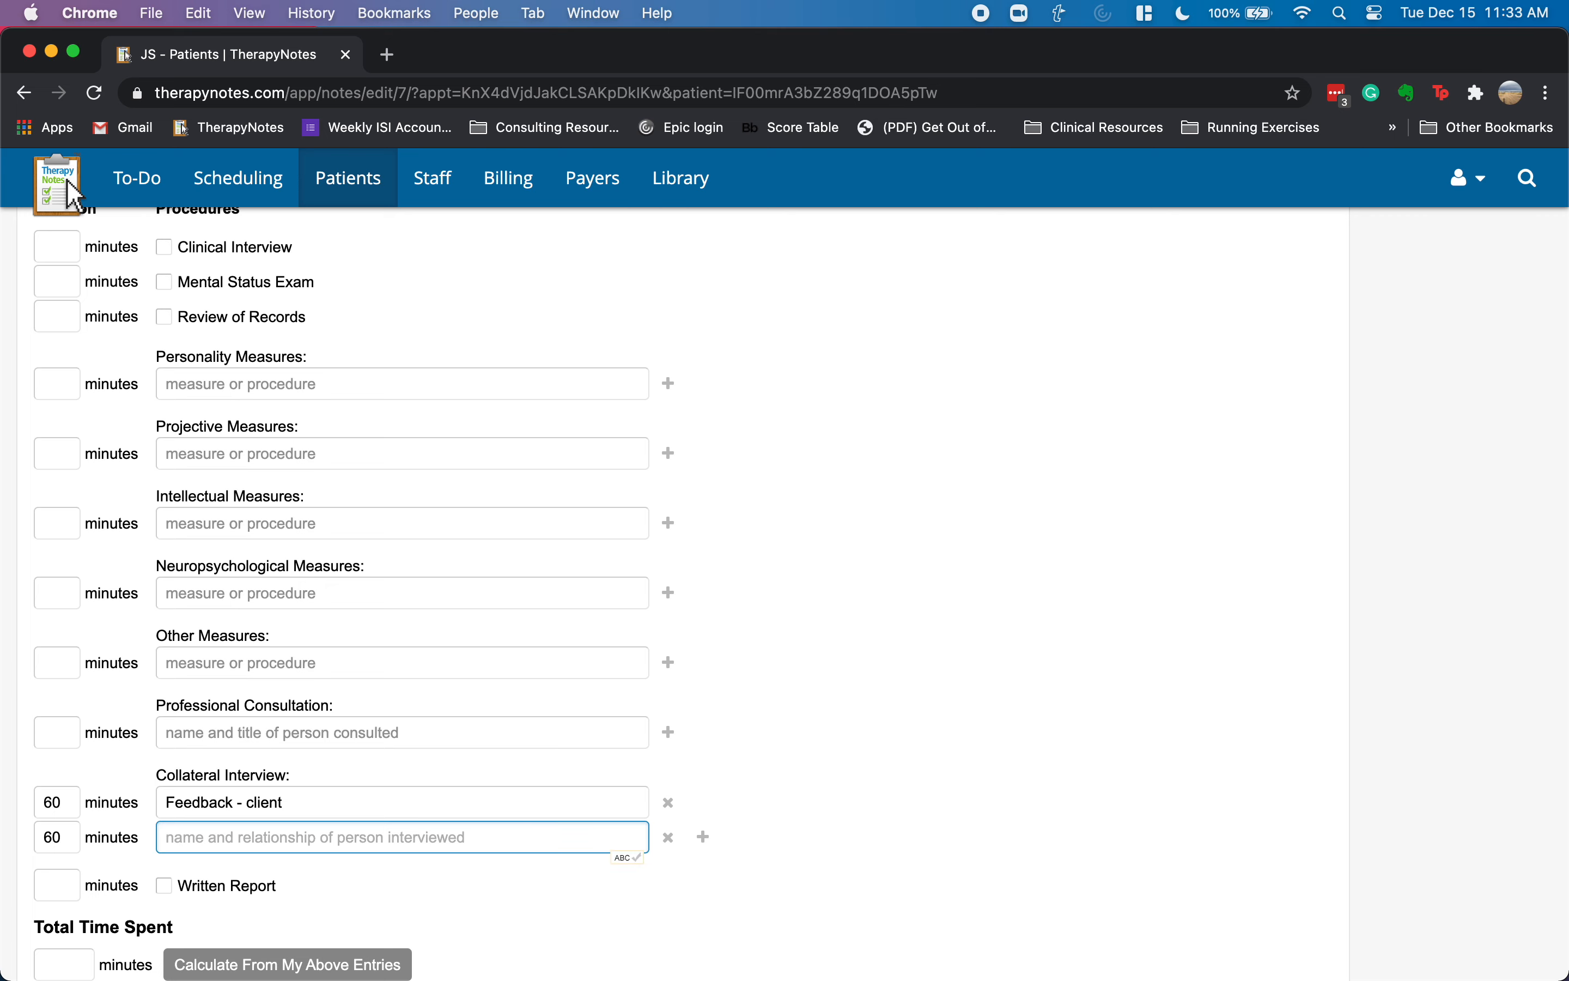
pyautogui.write('PC')
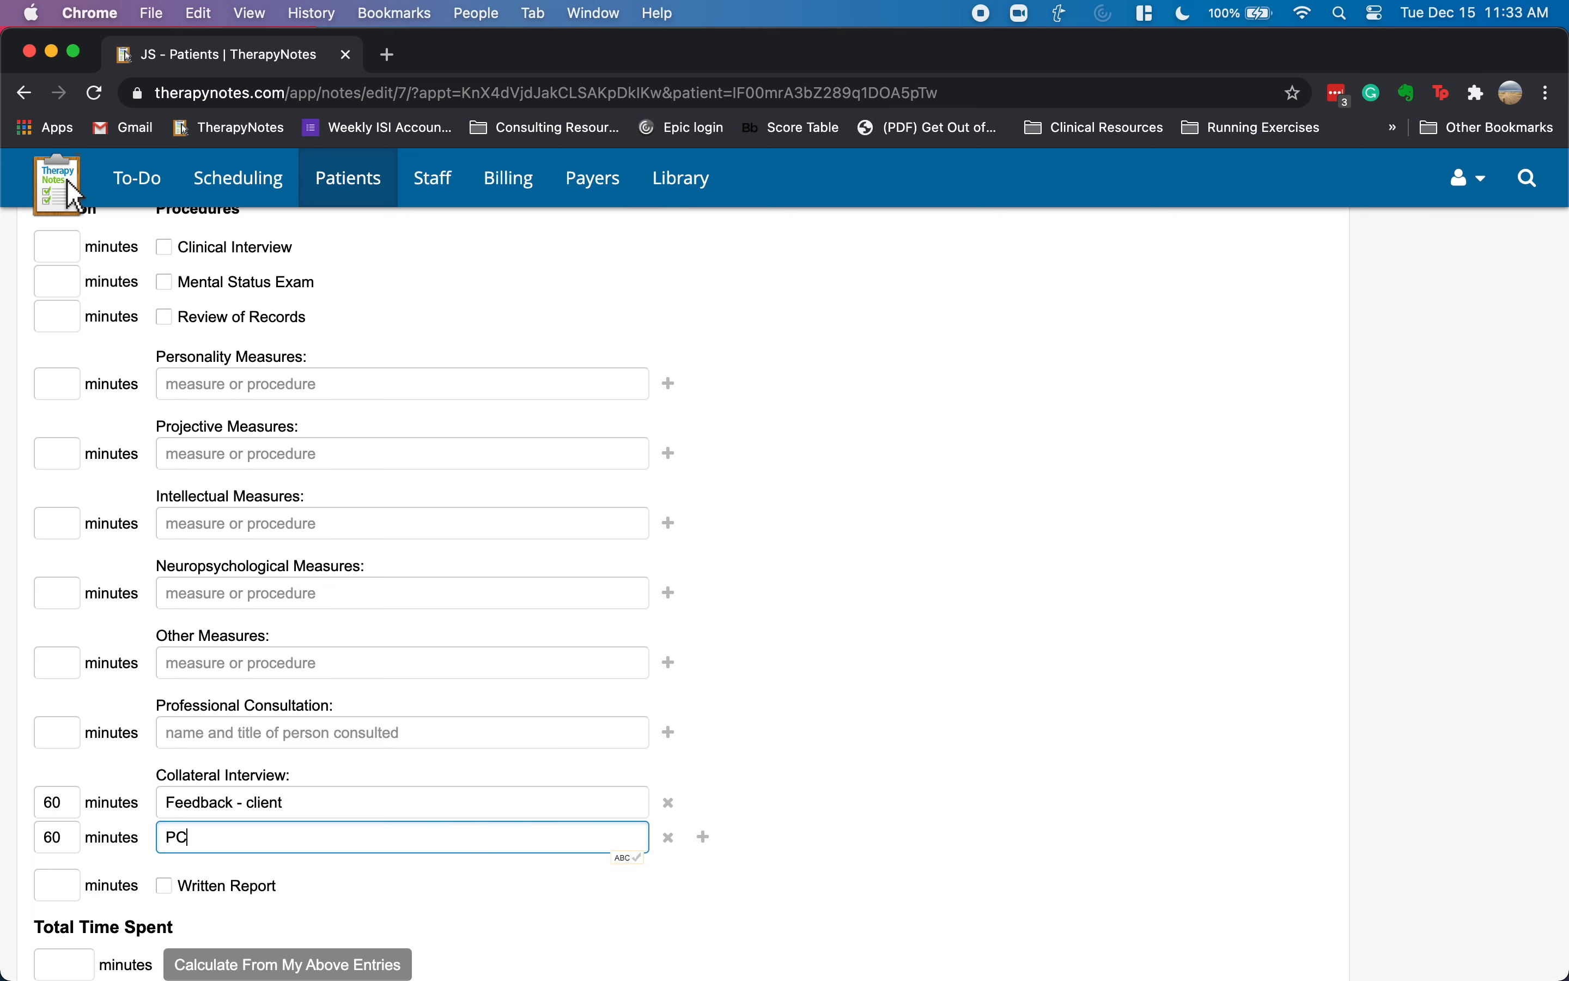
pyautogui.write('P')
pyautogui.hotkey('shift', 'Tab')
pyautogui.write('15')
pyautogui.press('Tab')
pyautogui.press('Tab')
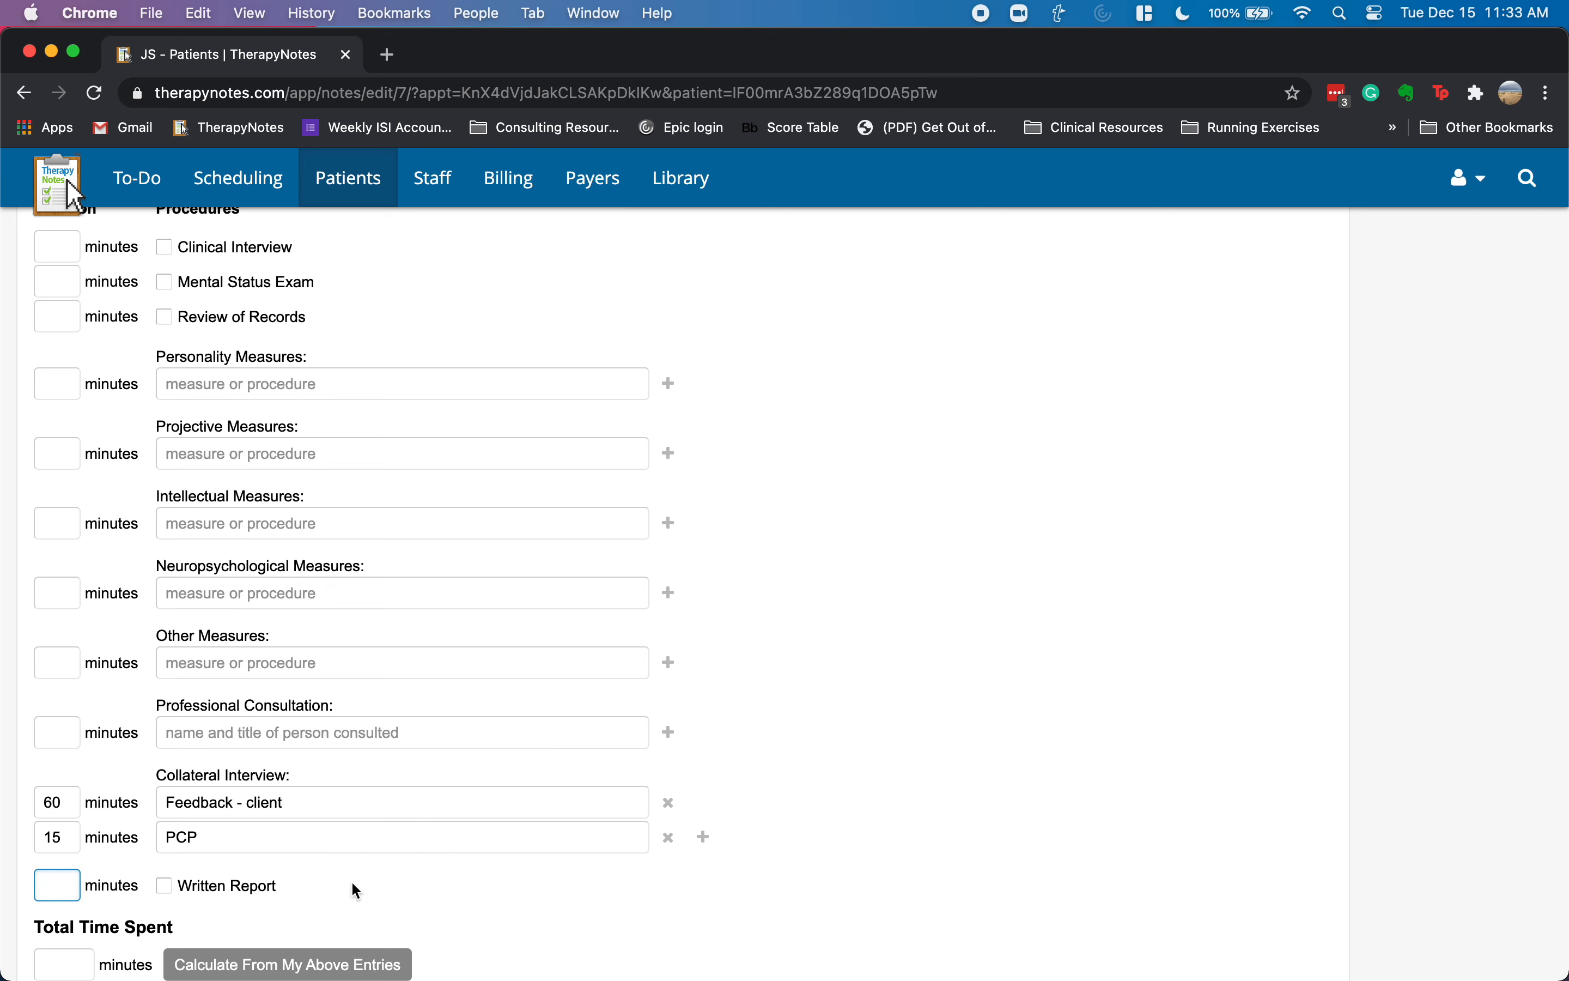
pyautogui.write('240')
pyautogui.click(164, 886)
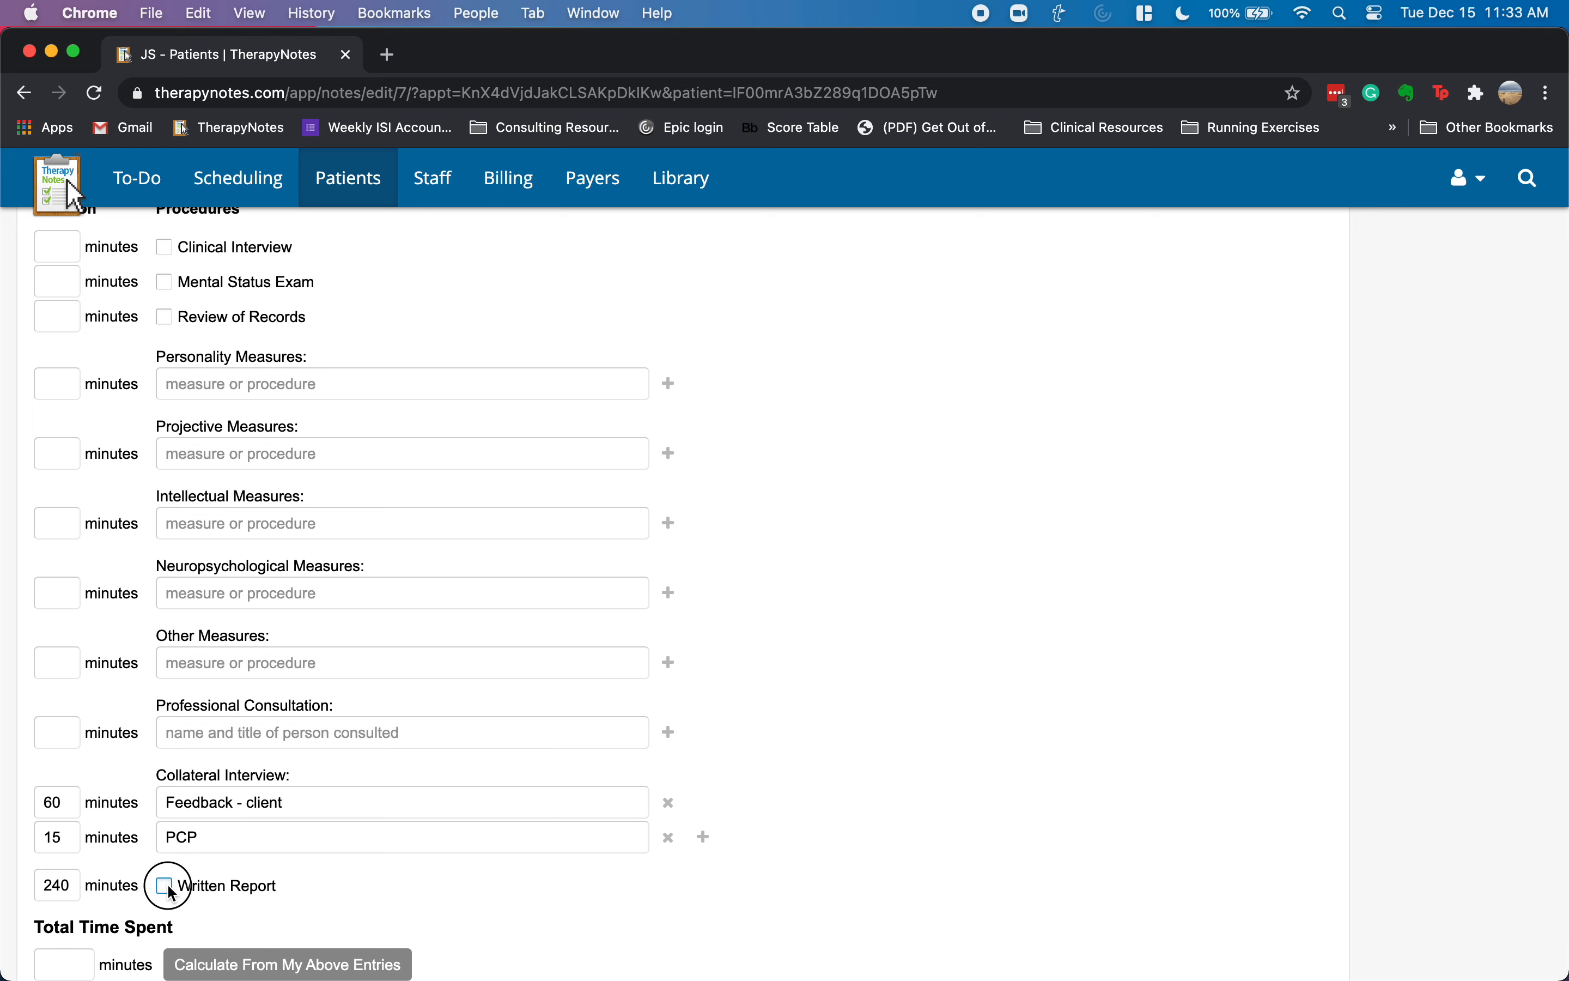
# - Correct the PCP interview to 30 minutes and recalculate Total Time Spent as 330 minutes
pyautogui.scroll(-3, 360, 843)
pyautogui.click(315, 804)
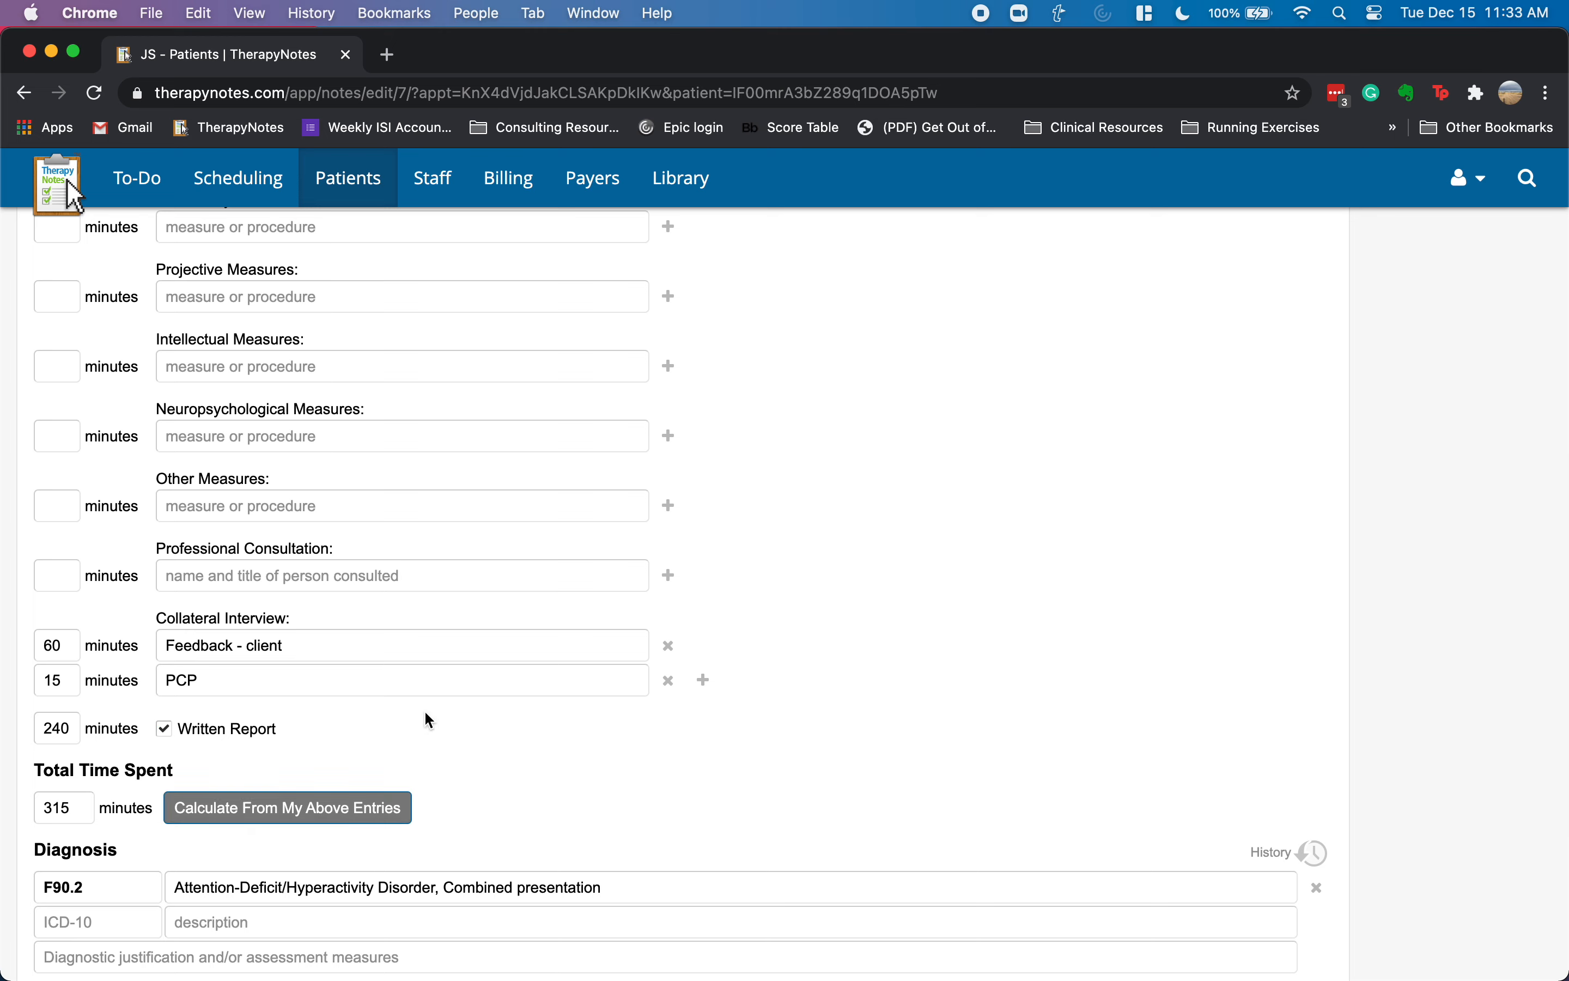
pyautogui.click(68, 816)
pyautogui.click(54, 680)
pyautogui.doubleClick(54, 680)
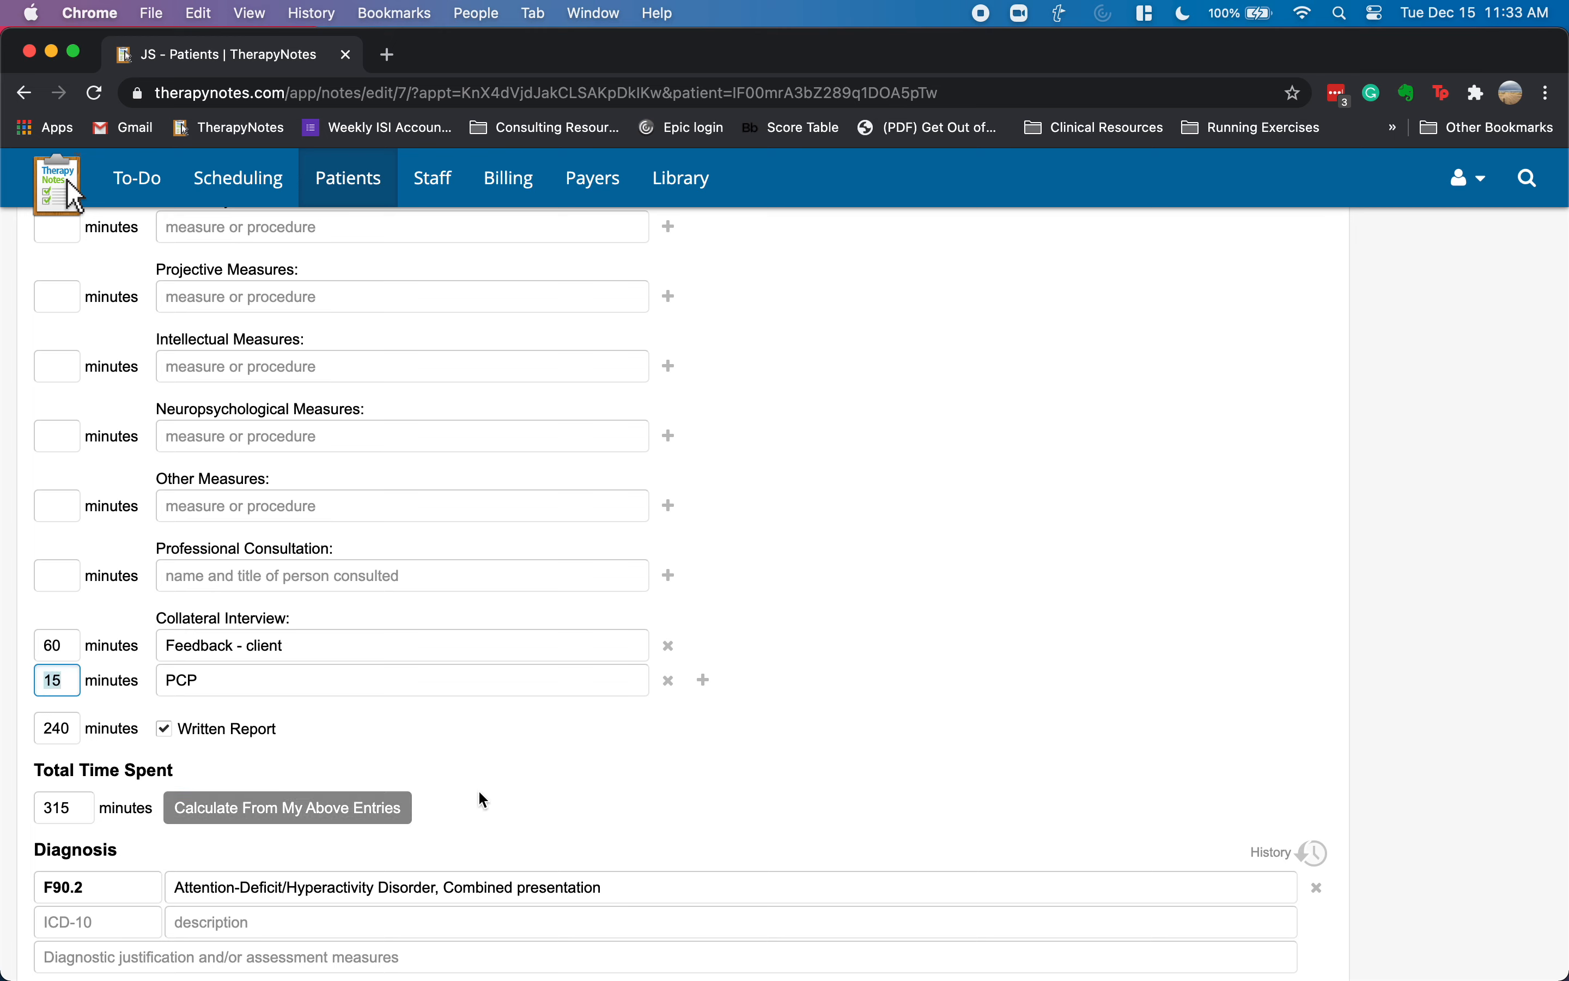
pyautogui.write('3')
pyautogui.write('-0')
pyautogui.press('Tab')
pyautogui.press('Tab')
pyautogui.press('Tab')
pyautogui.press('Tab')
pyautogui.click(363, 819)
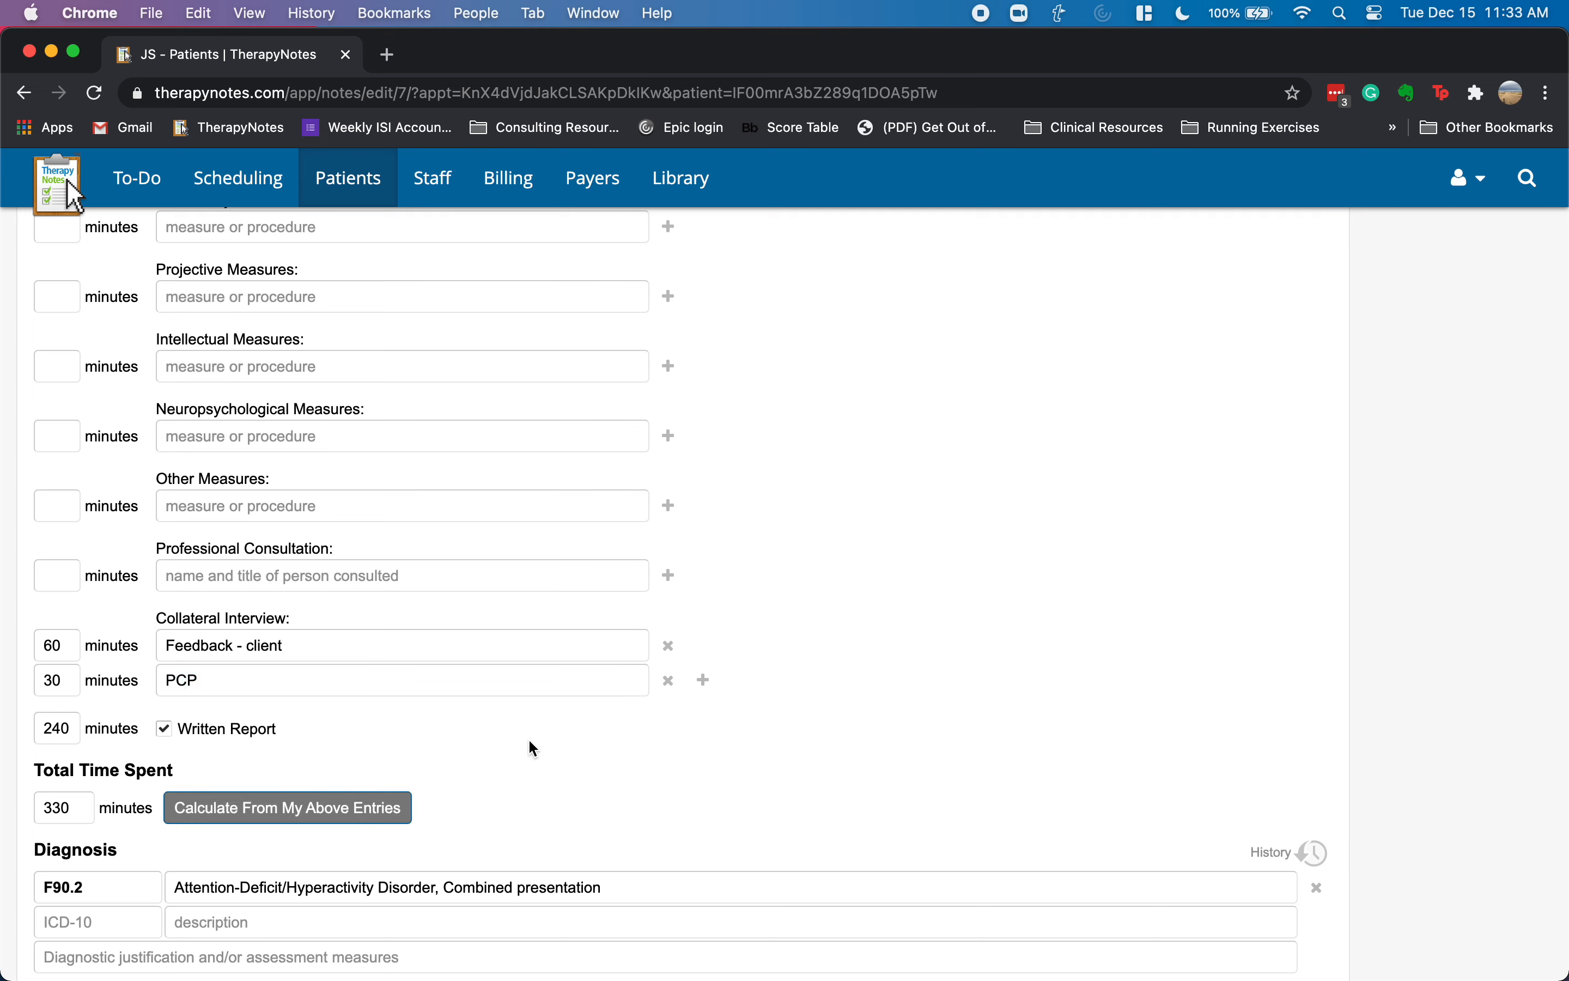
pyautogui.click(71, 811)
pyautogui.click(886, 688)
pyautogui.scroll(15, 908, 697)
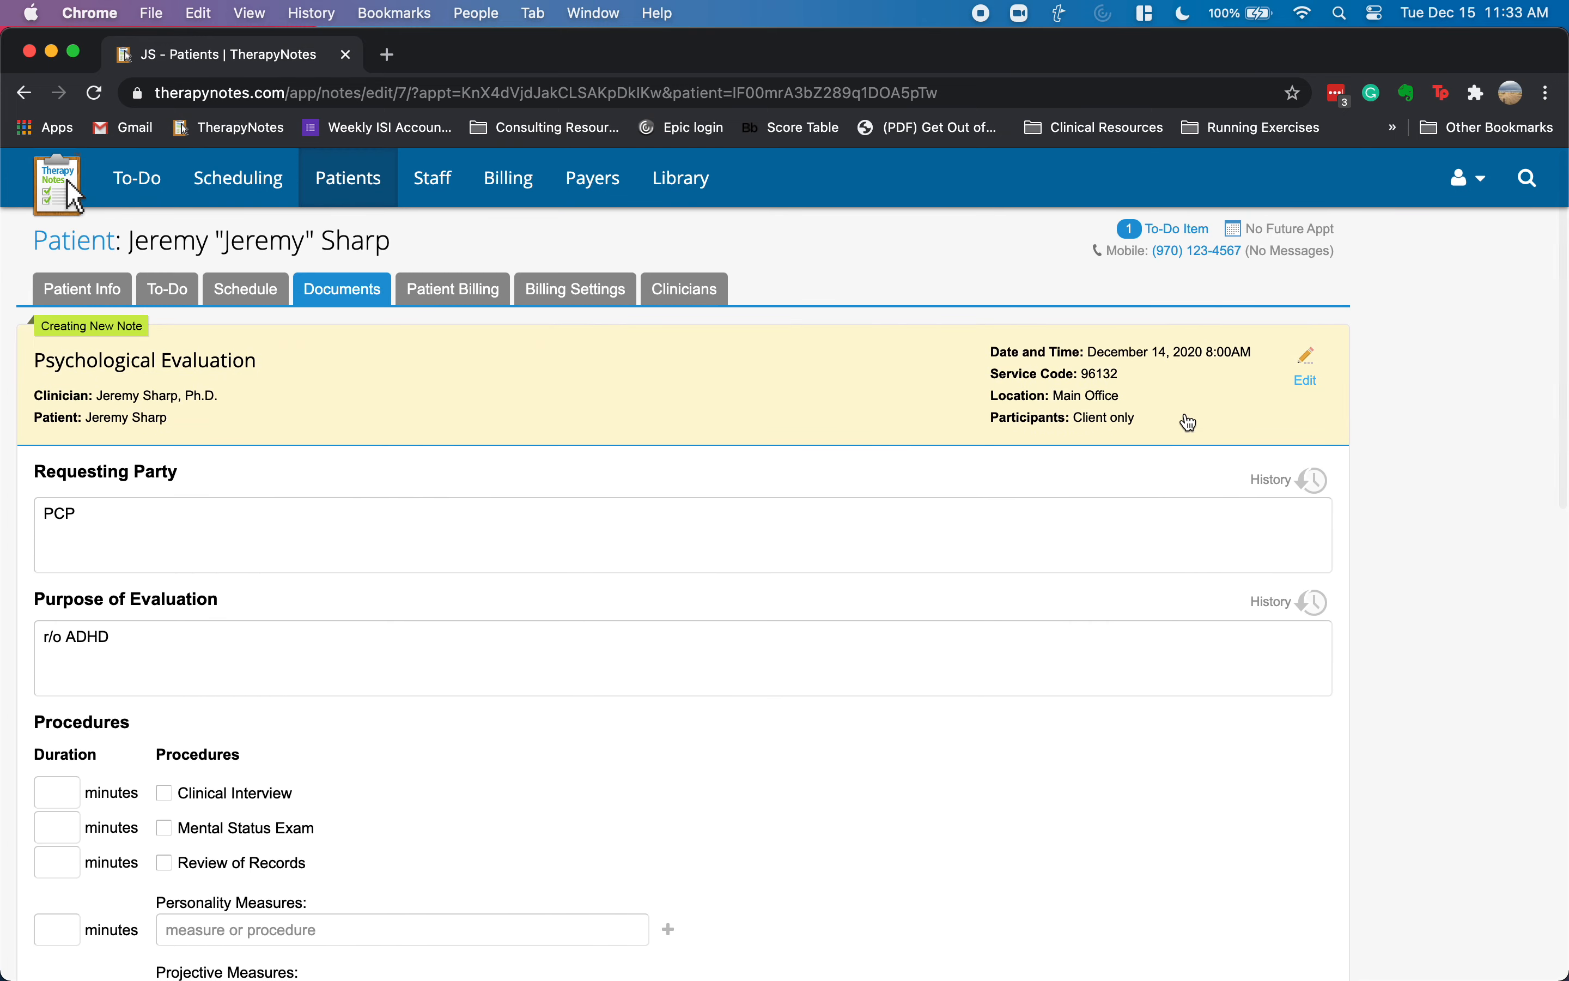
pyautogui.click(1280, 386)
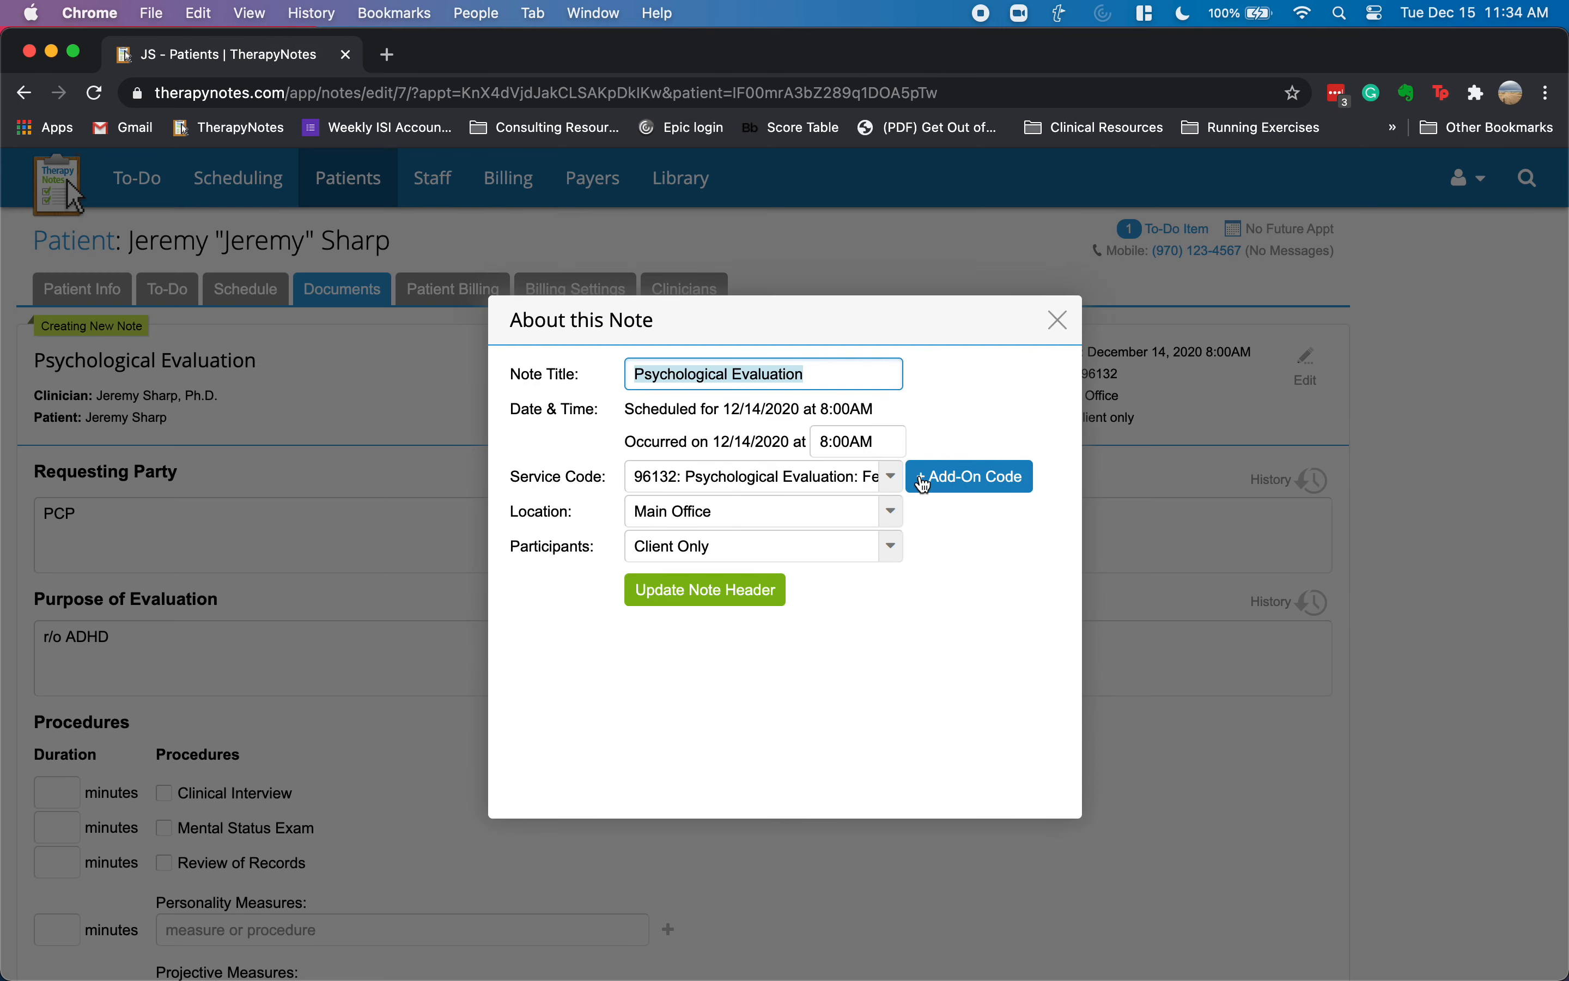
# - Add the +96133 add-on code with 5 units to the 12/14 note header
pyautogui.click(958, 477)
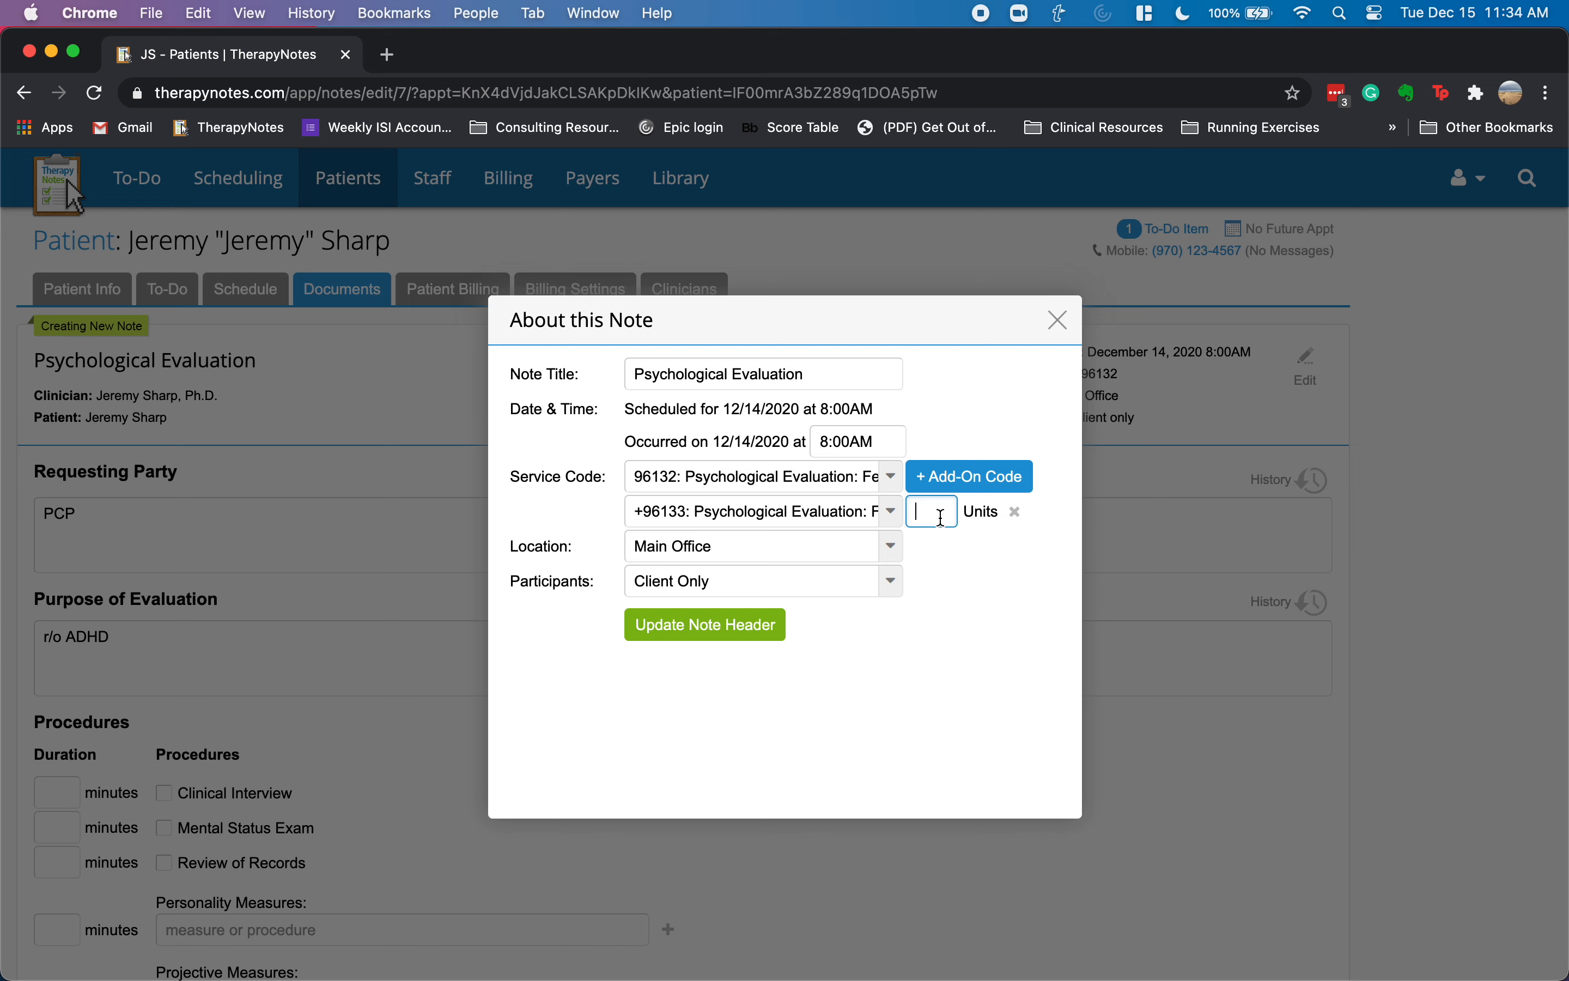
pyautogui.write('5')
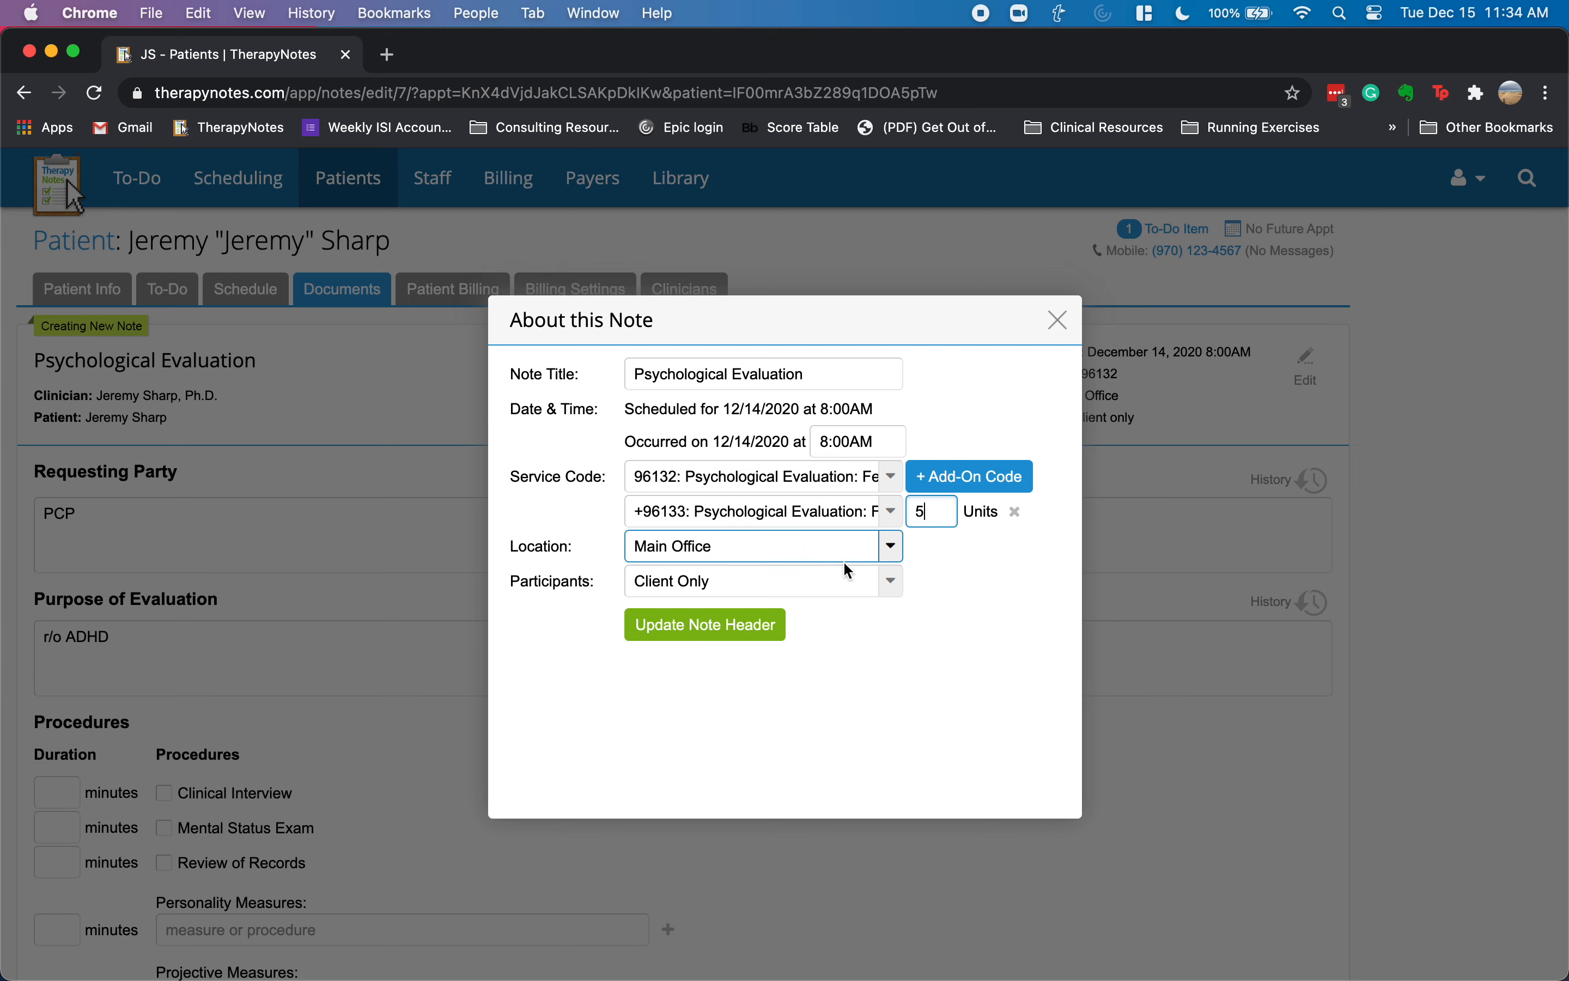
pyautogui.click(710, 626)
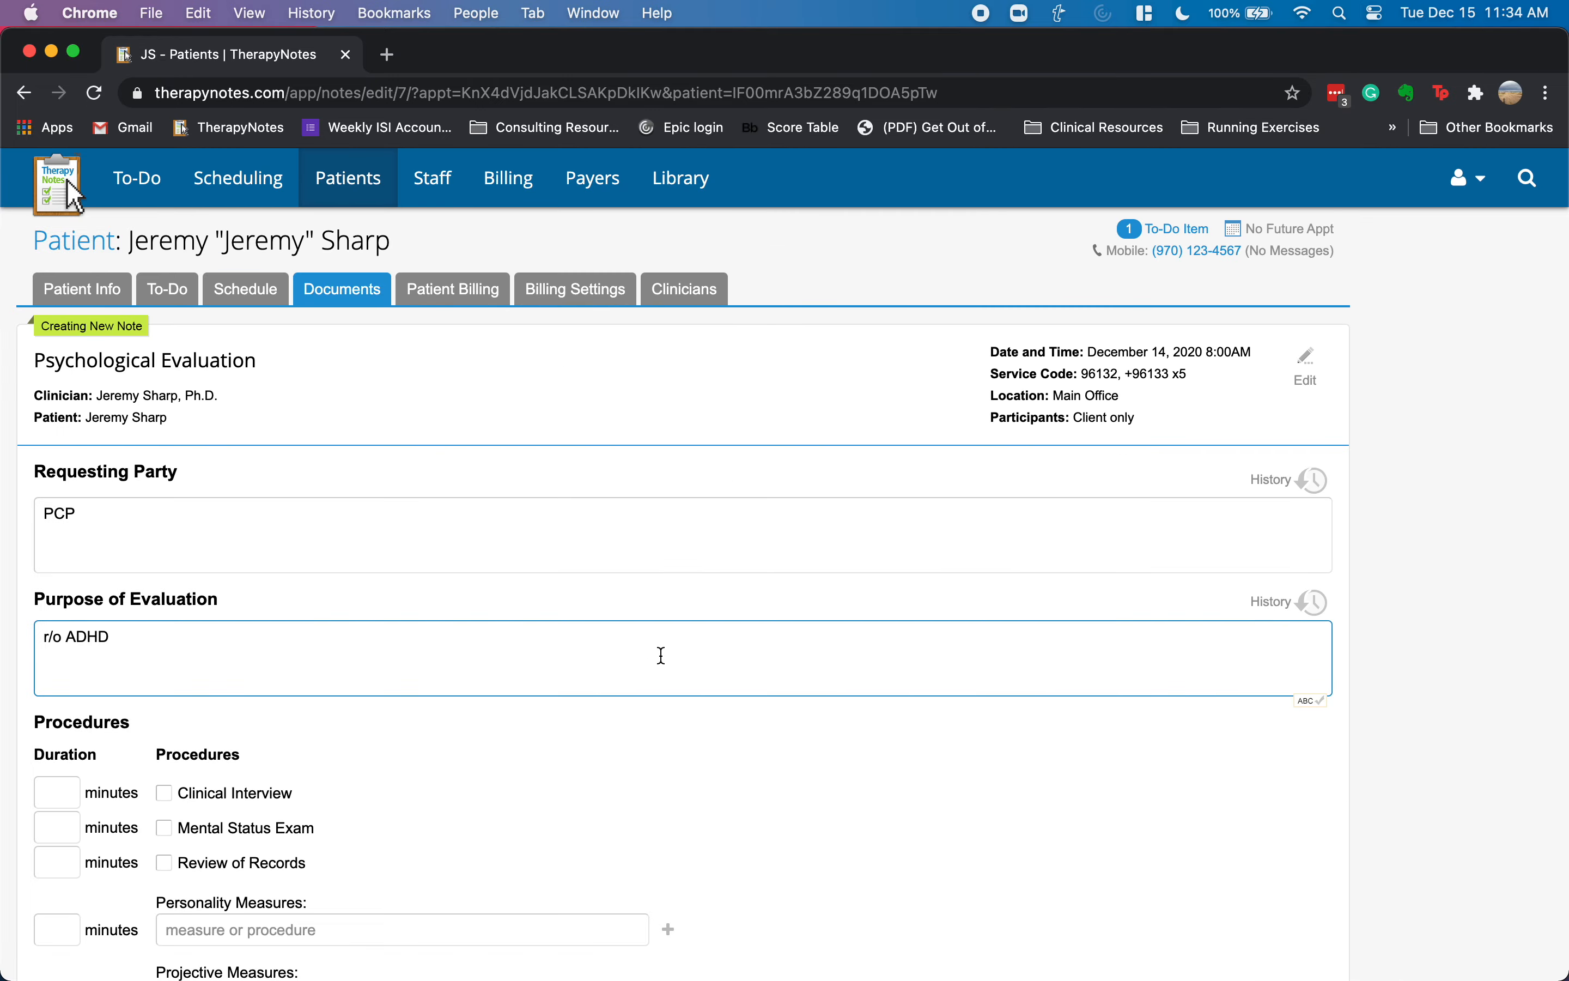
# - Mark no follow-up appointment needed, sign the evaluation, and create the note
pyautogui.scroll(-3, 580, 655)
pyautogui.scroll(-15, 590, 674)
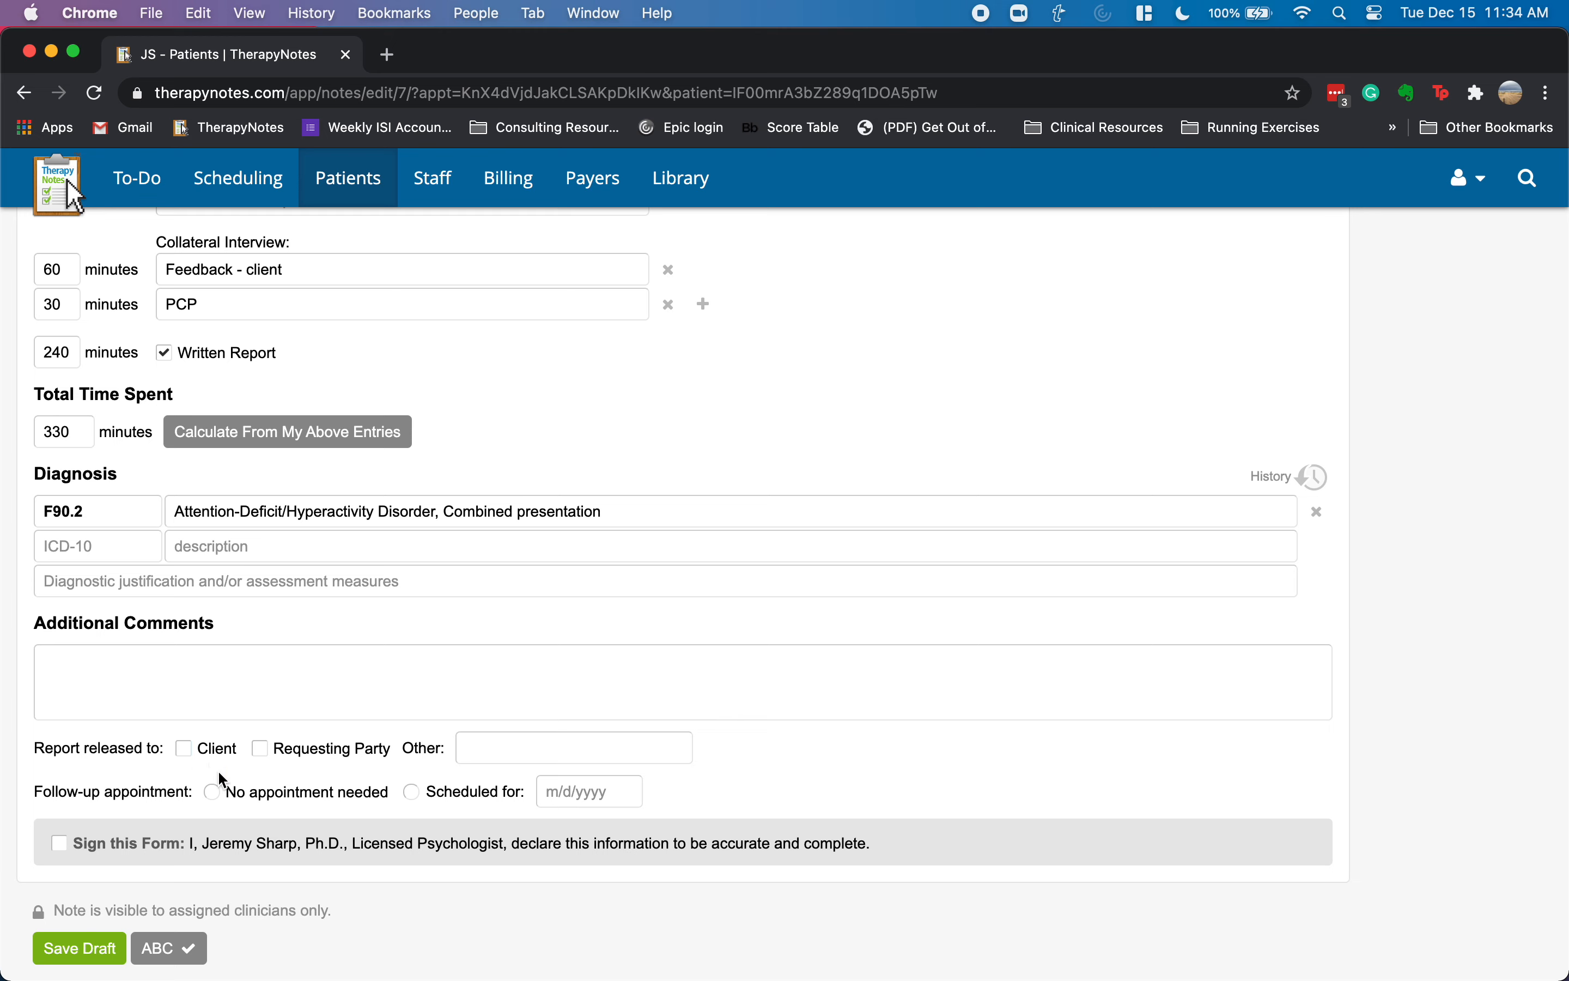
pyautogui.click(211, 789)
pyautogui.click(59, 844)
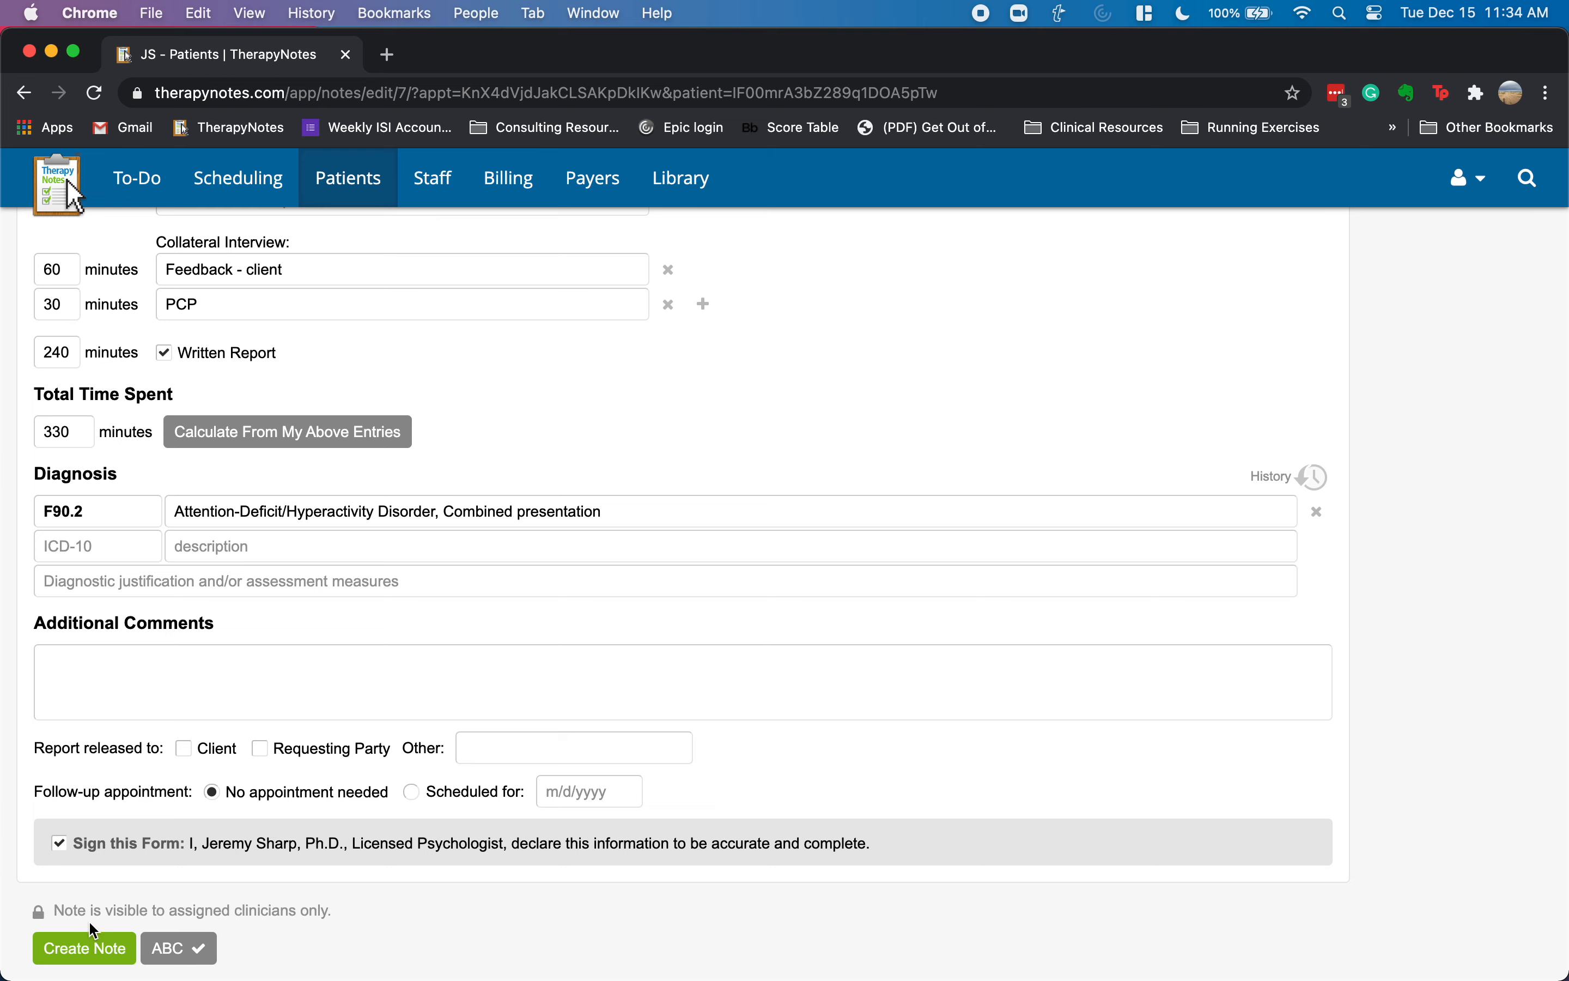
pyautogui.click(83, 947)
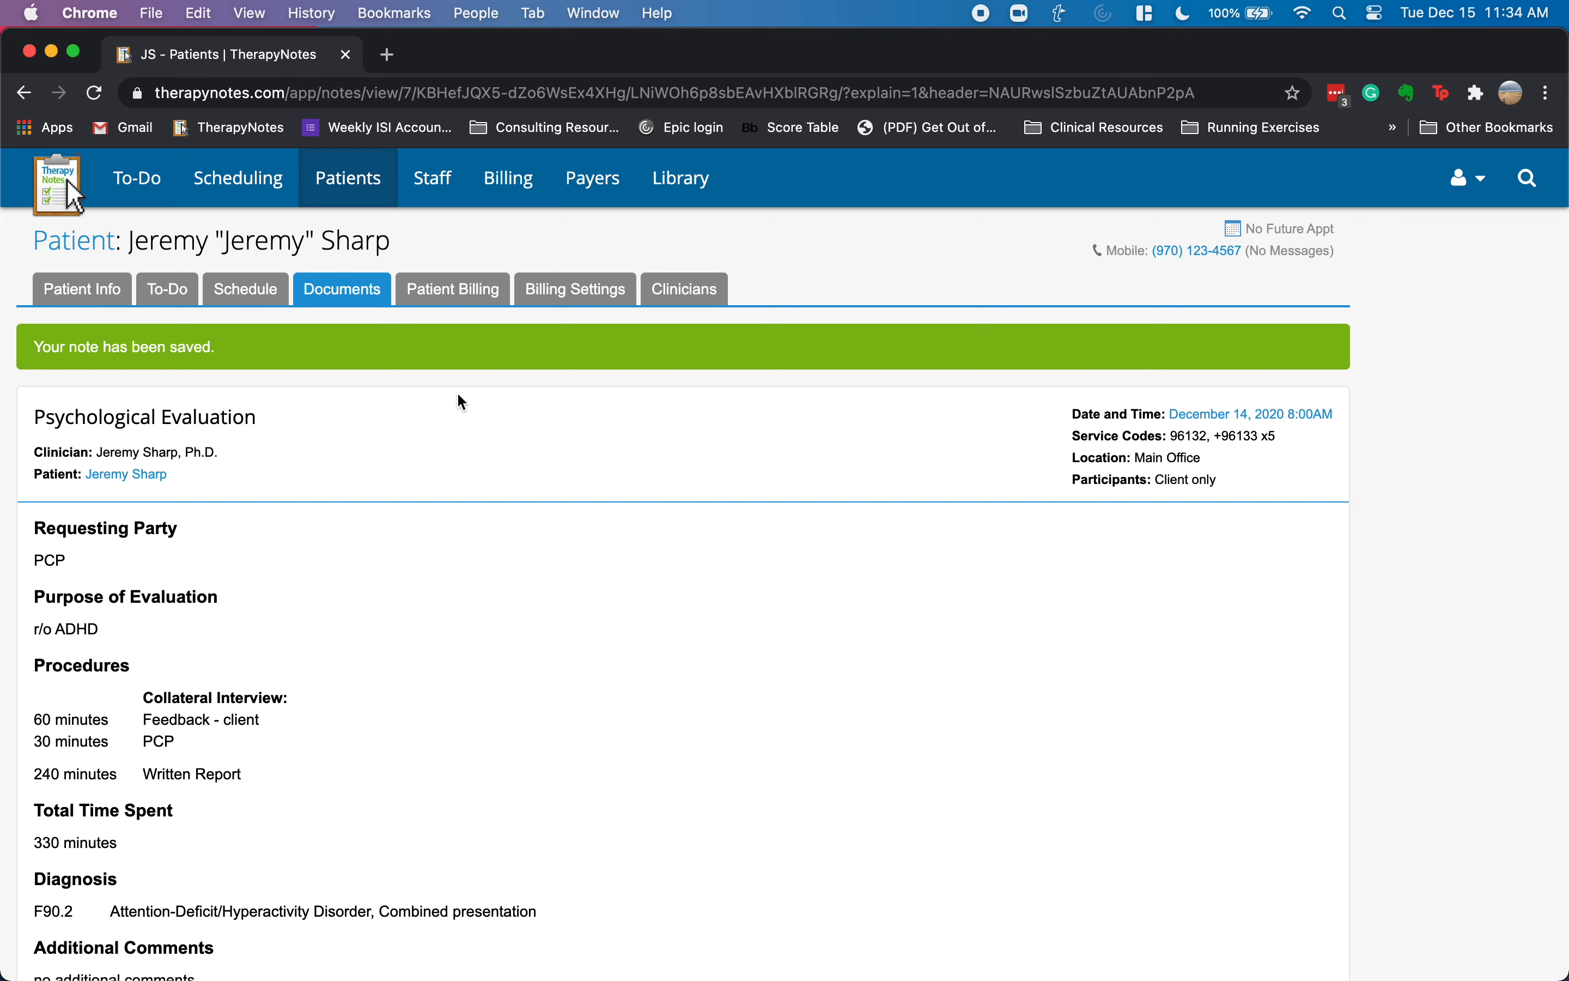
# - Open the patient's billing settings and edit insurance to check the Payer dropdown
pyautogui.click(460, 292)
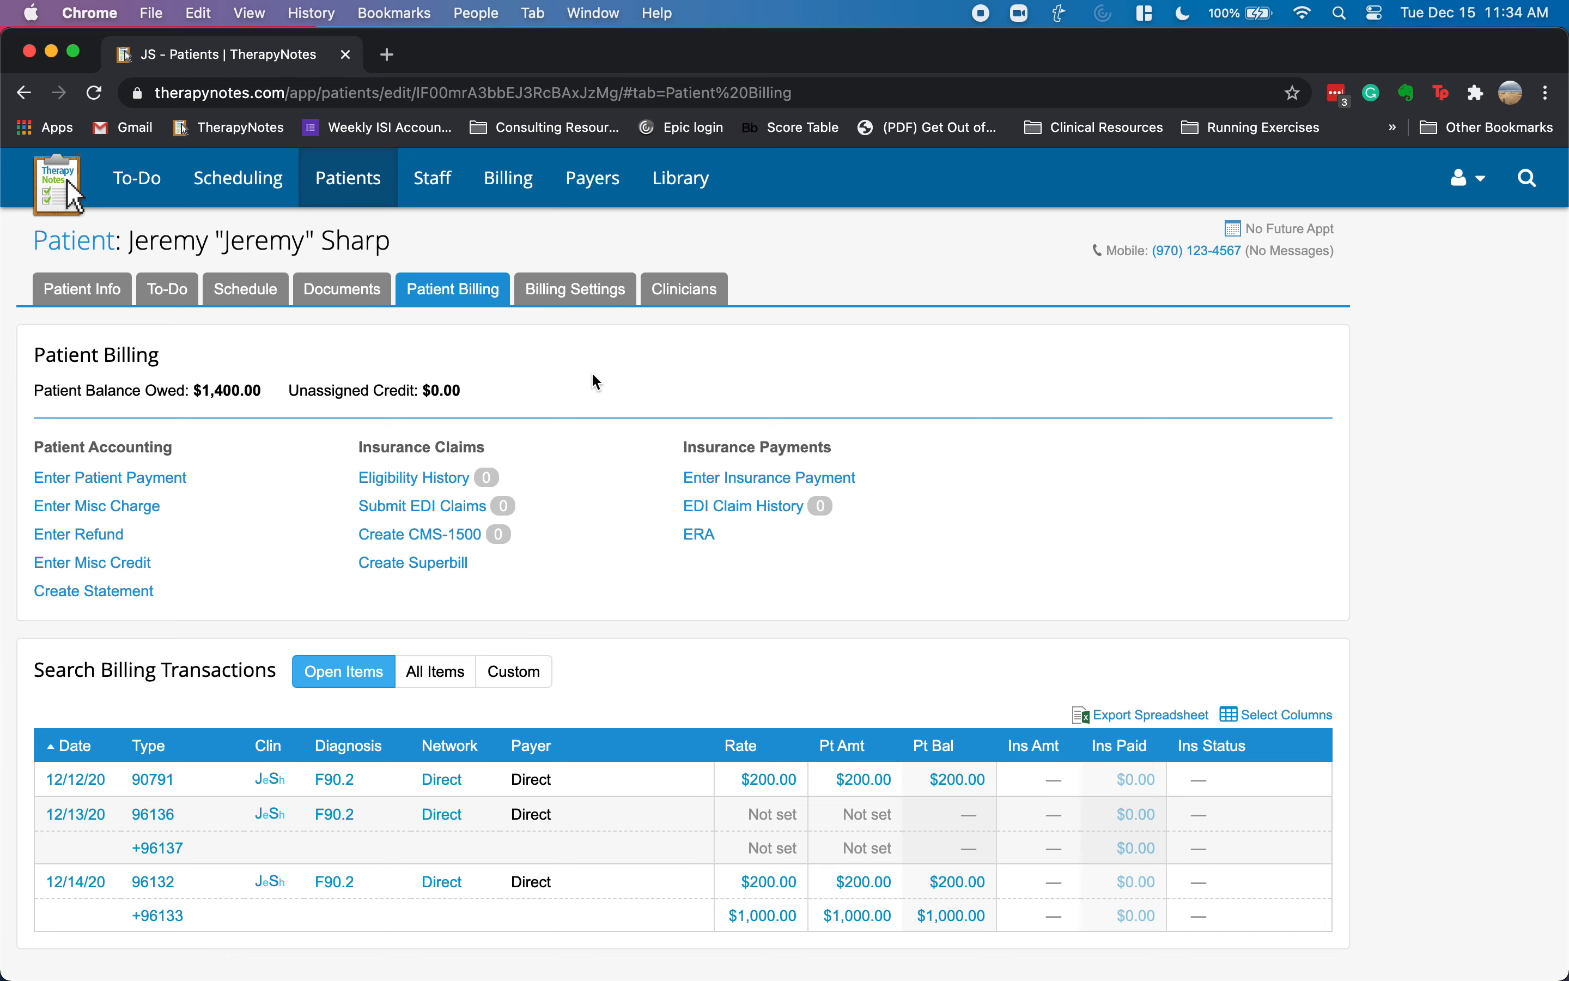
pyautogui.click(562, 287)
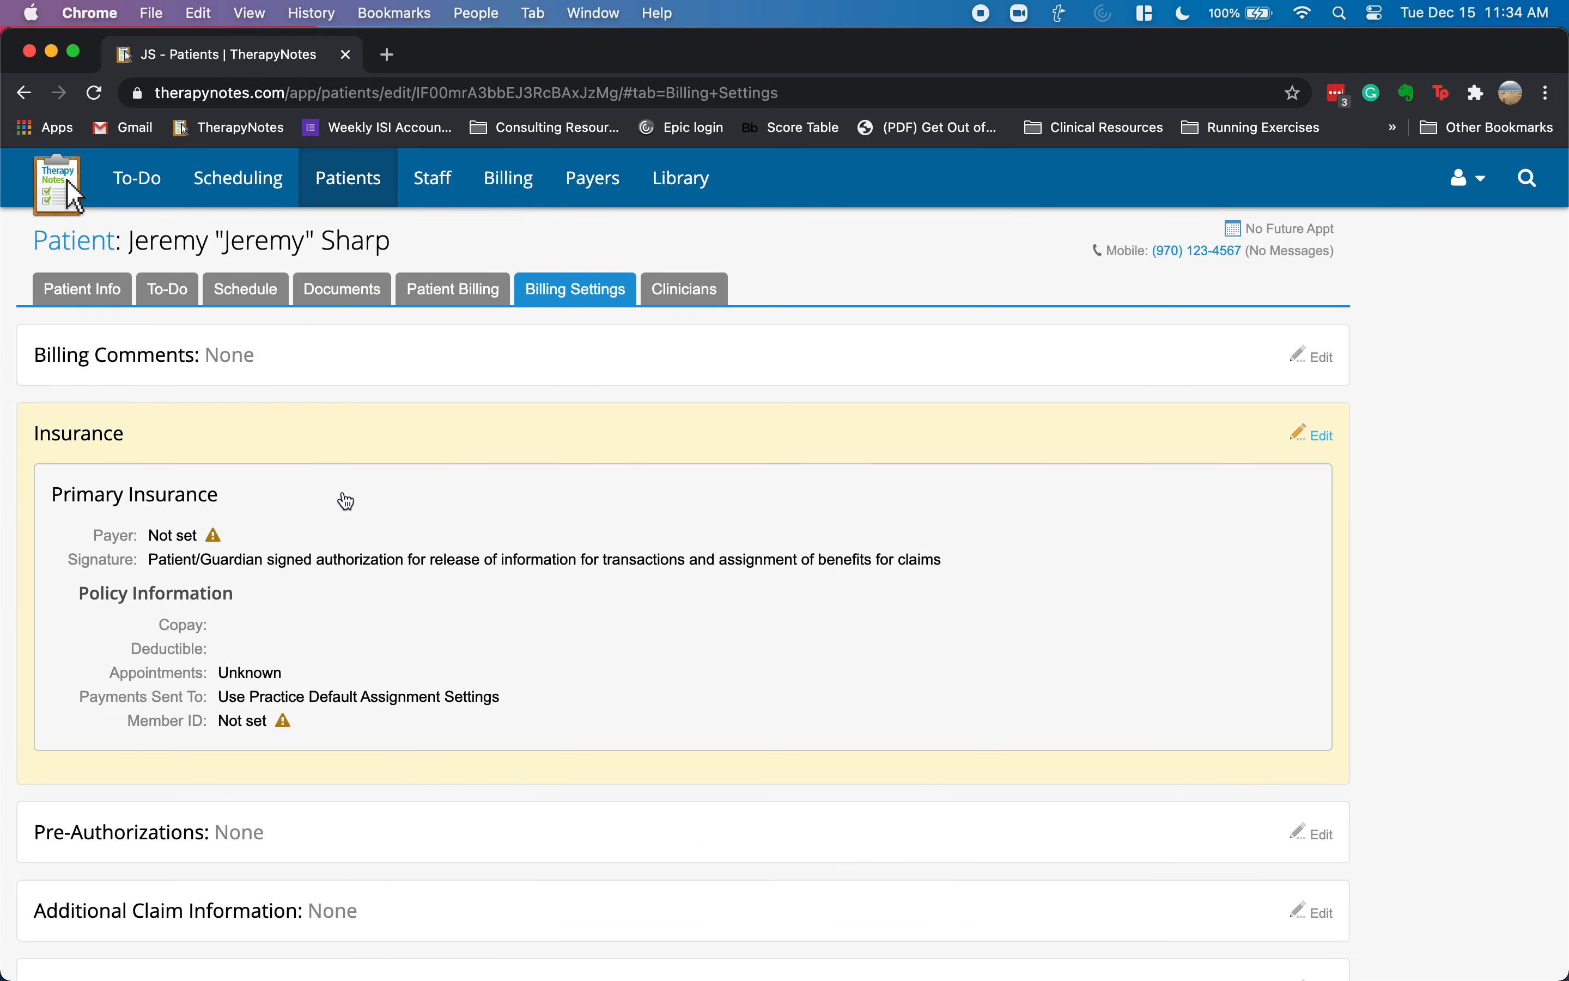
pyautogui.click(347, 498)
pyautogui.click(284, 361)
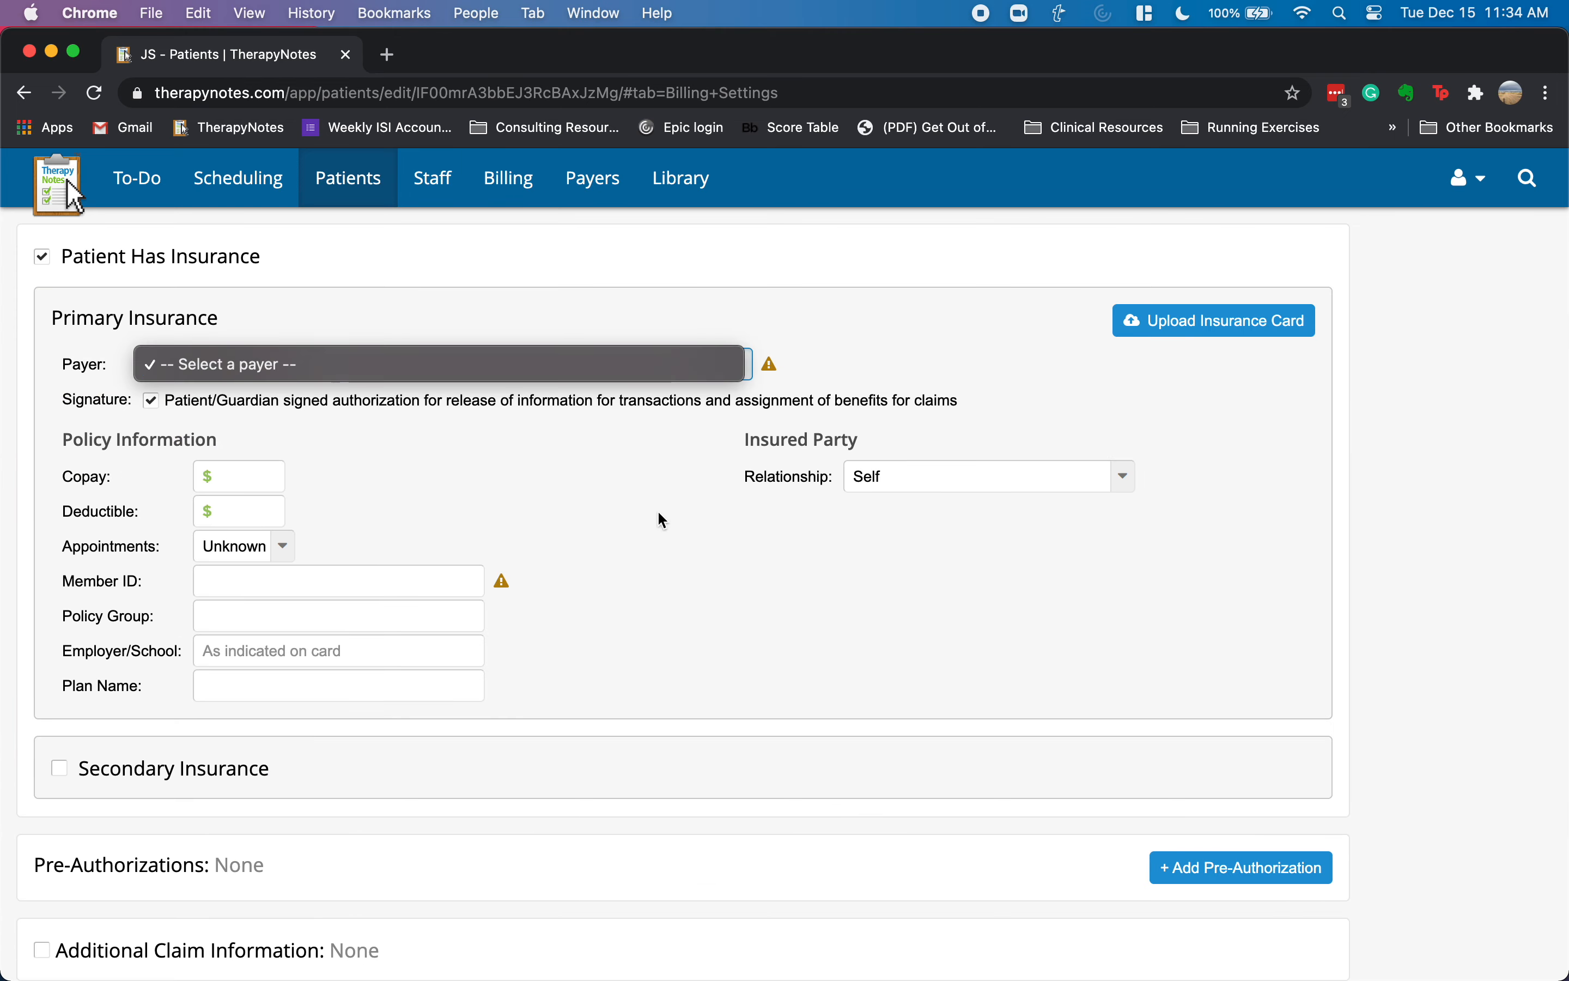
# - Close the empty payer list and go to the practice's Payers page
pyautogui.click(603, 489)
pyautogui.scroll(4, 650, 498)
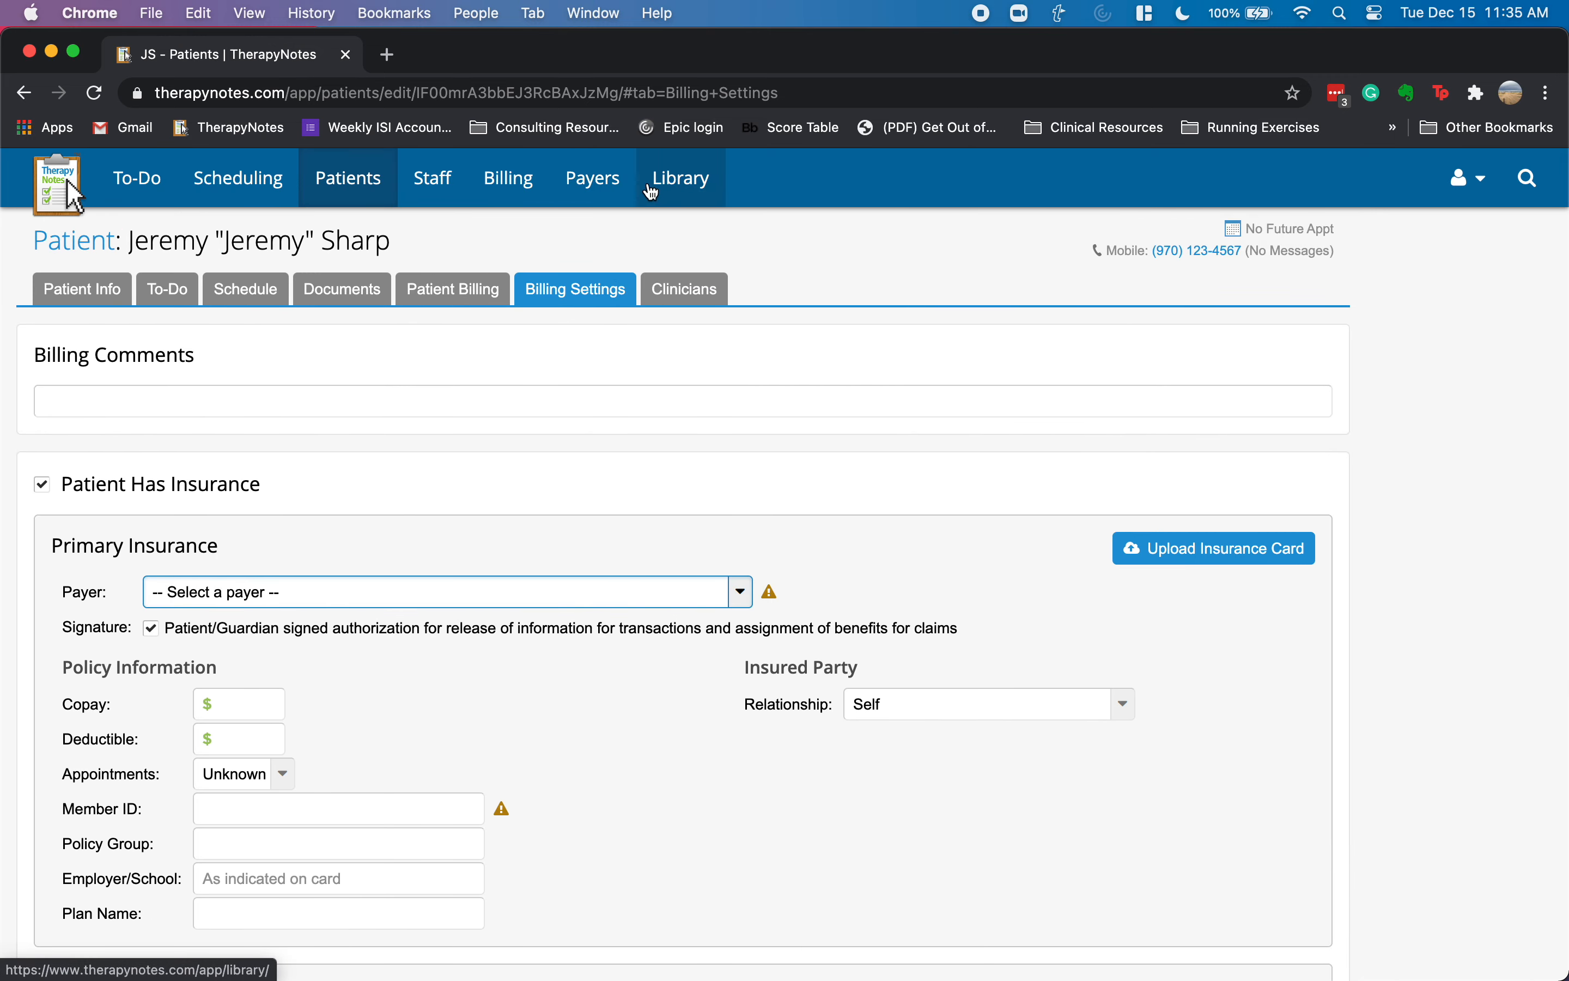
pyautogui.click(597, 192)
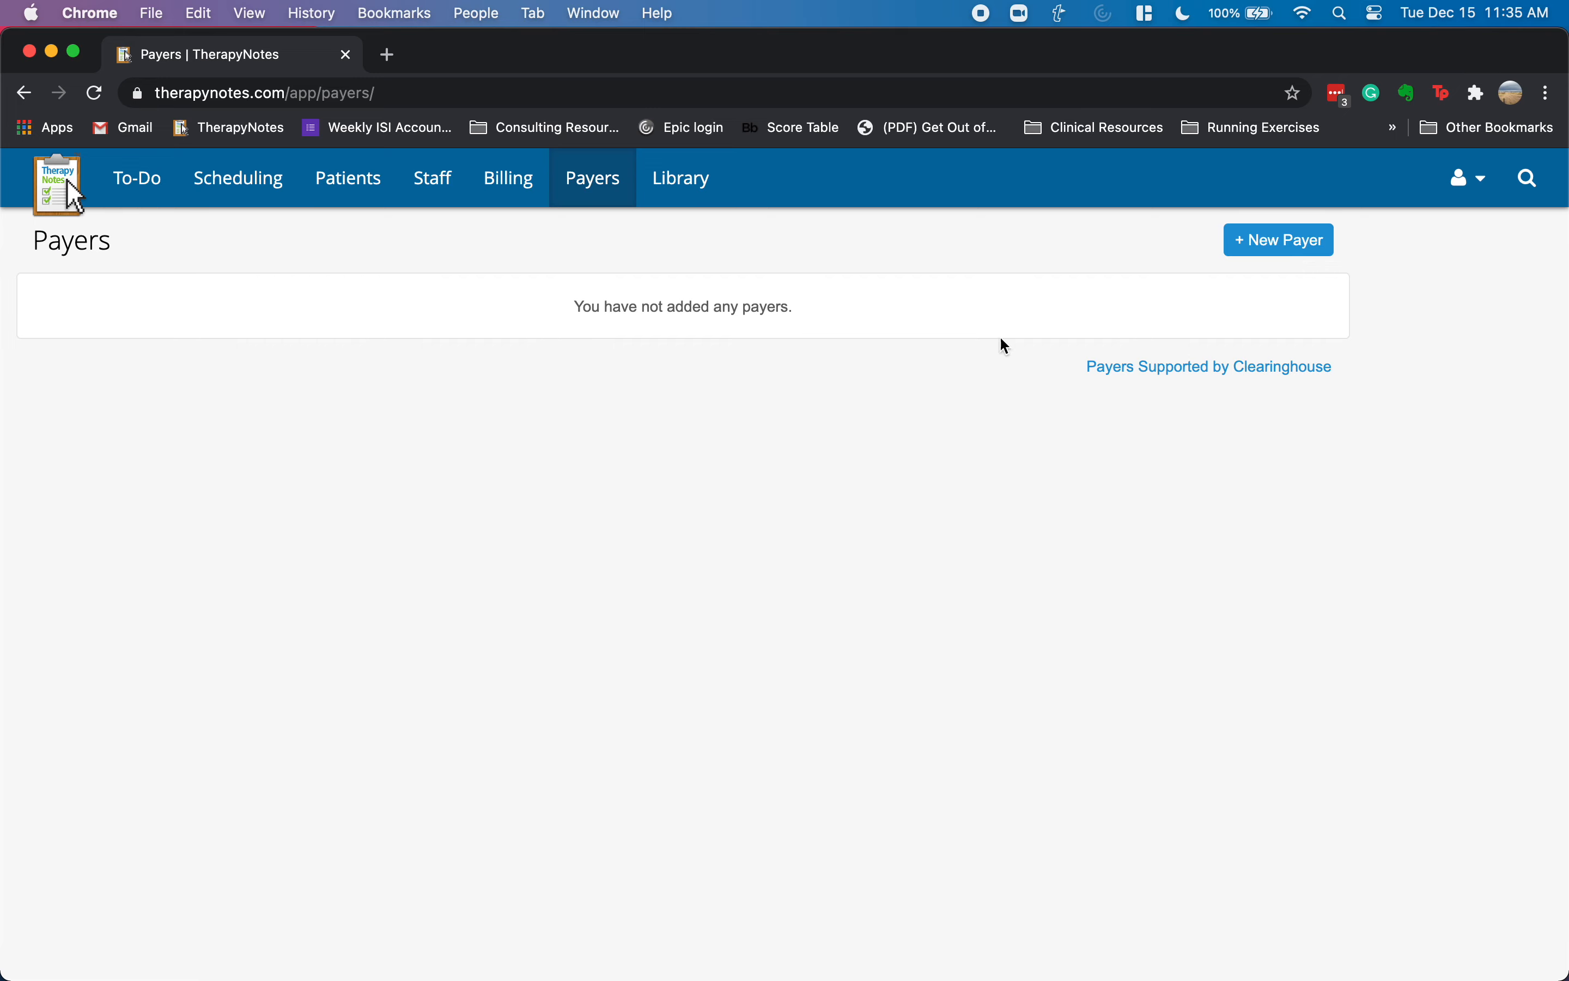
# - Create Anthem Blue Cross (payer ID 47198) as an in-network payer, then return to Patients
pyautogui.click(1268, 252)
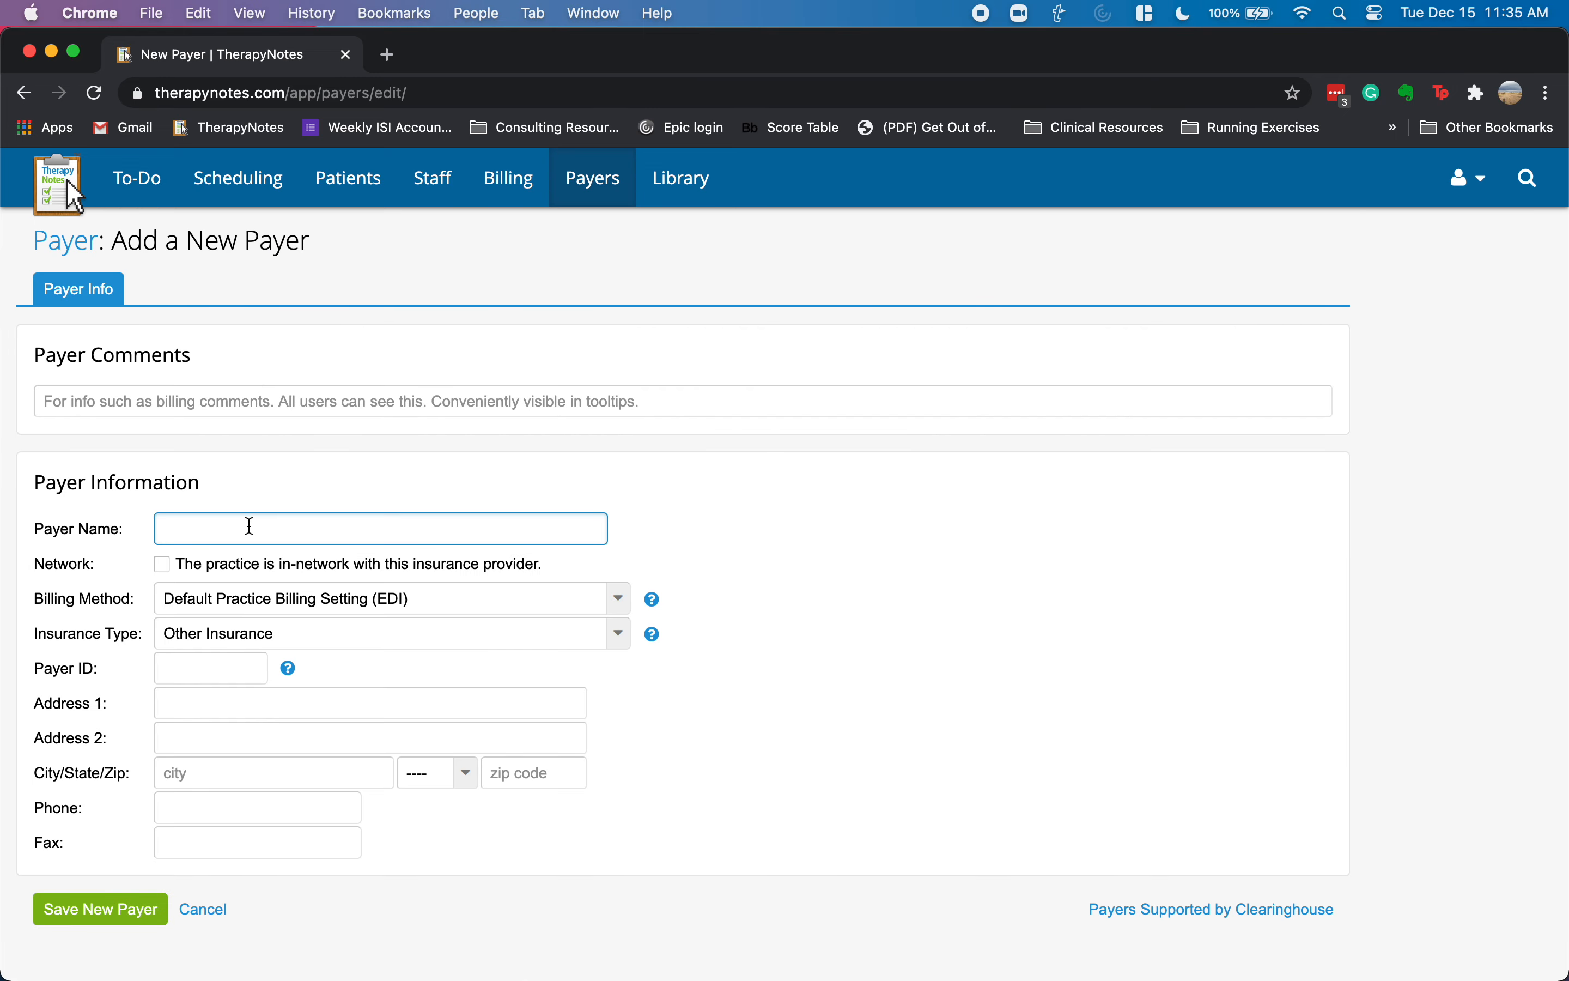
pyautogui.write('anthem')
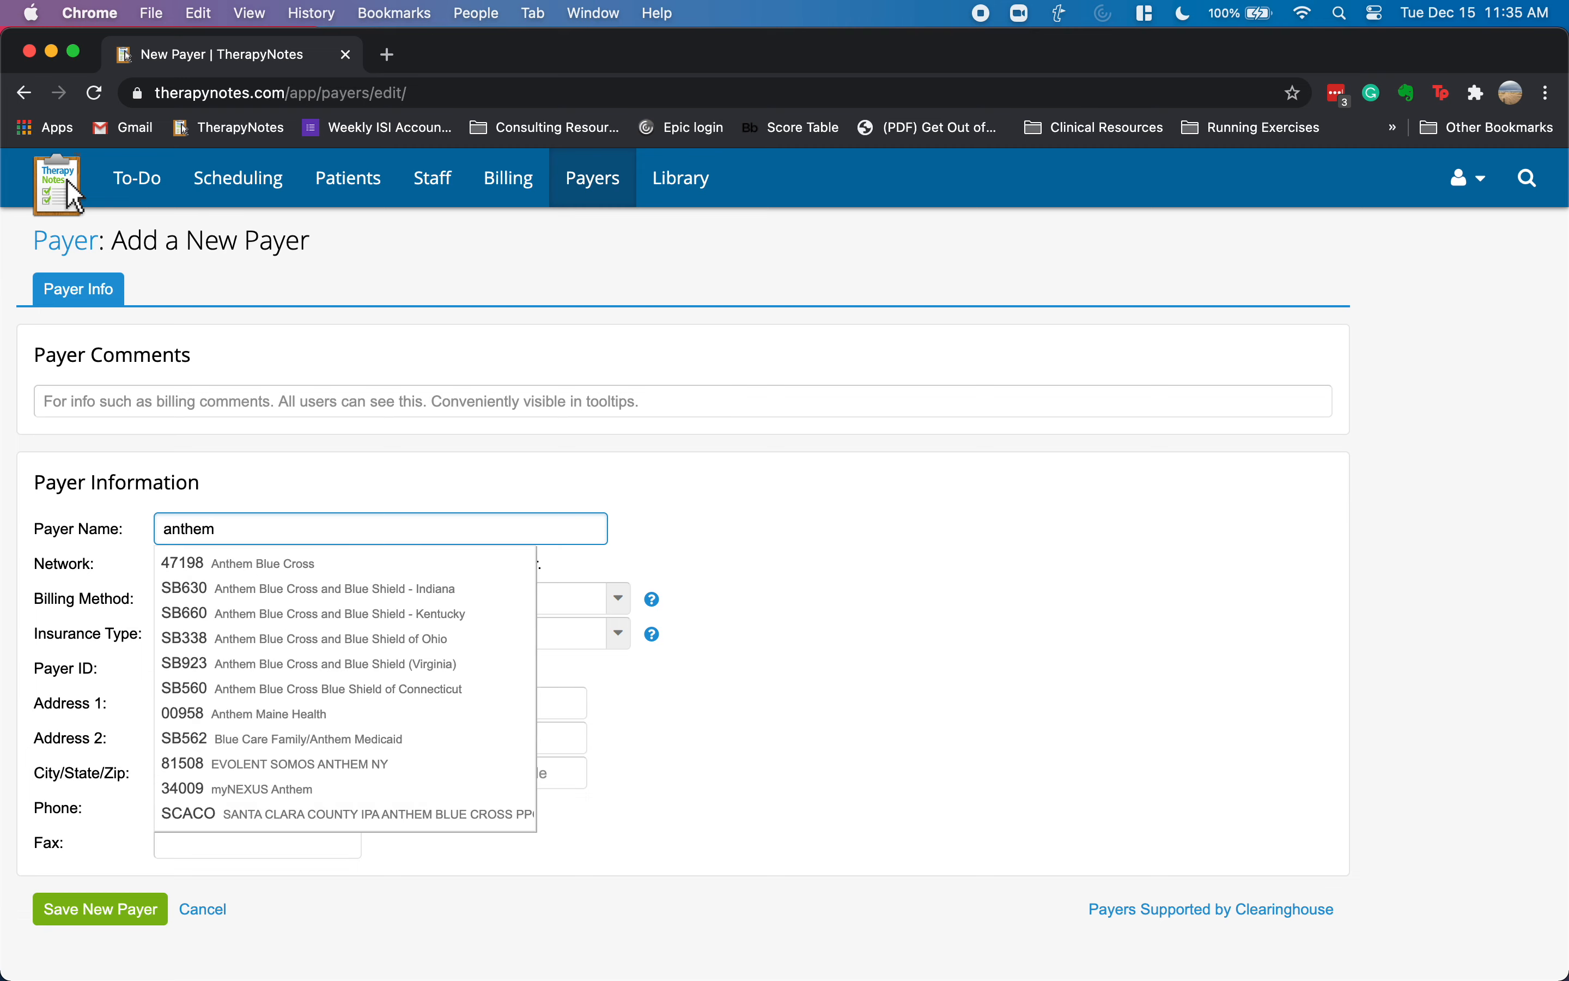
pyautogui.click(301, 566)
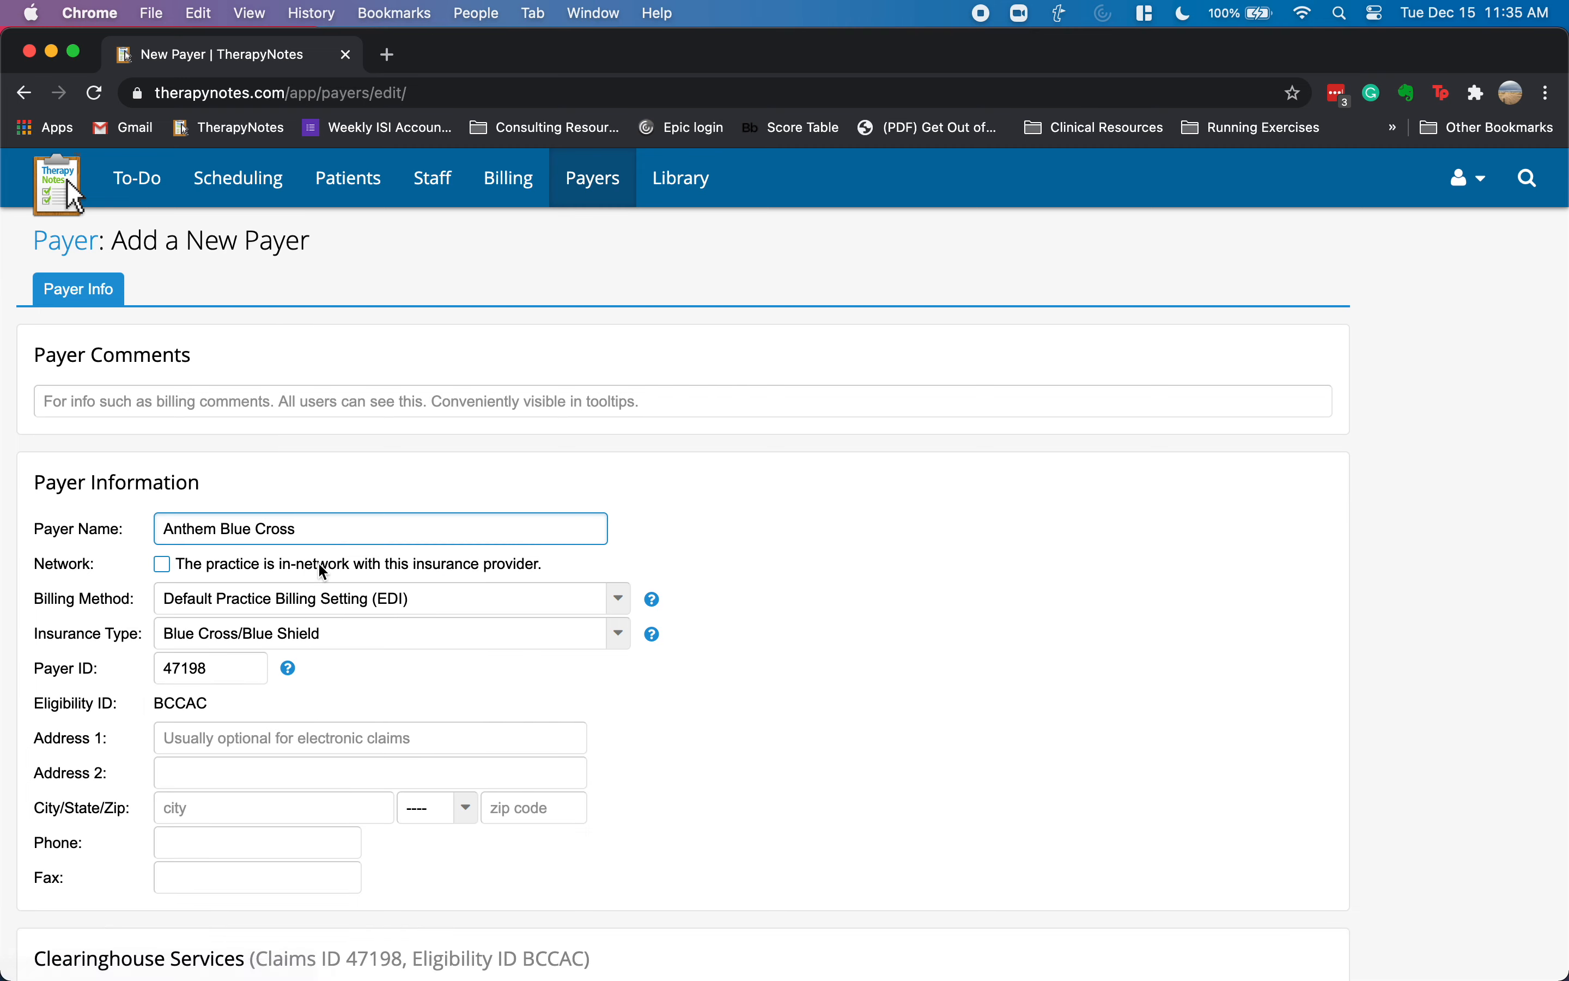
pyautogui.click(160, 564)
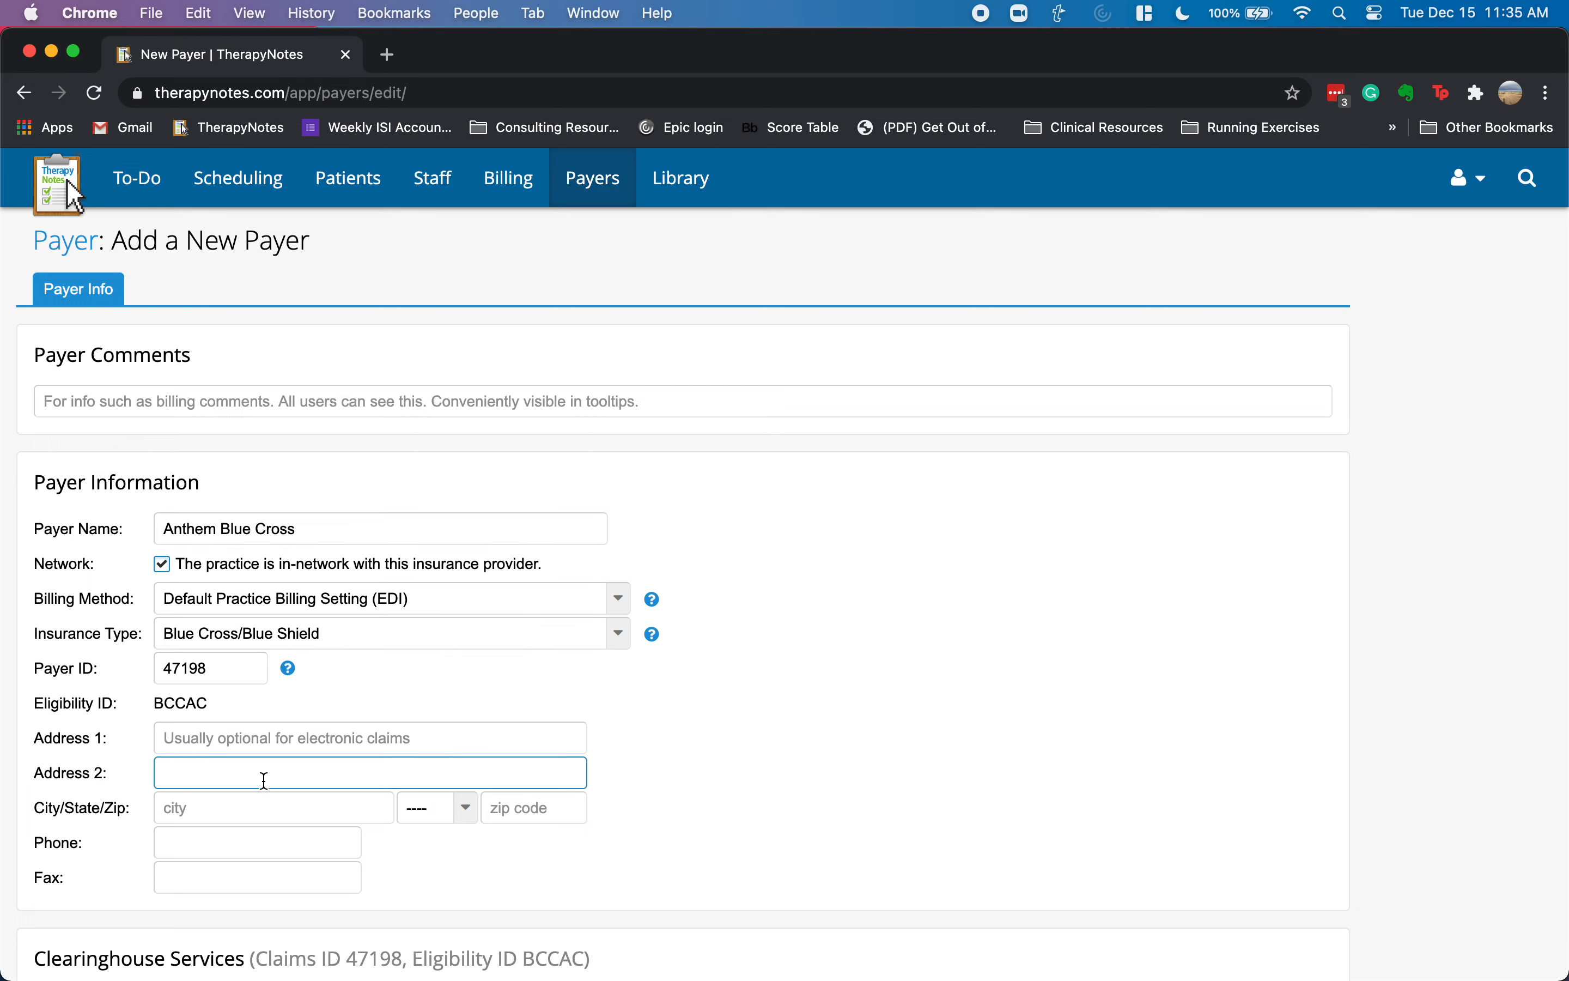
pyautogui.scroll(-3, 266, 779)
pyautogui.scroll(-2, 267, 783)
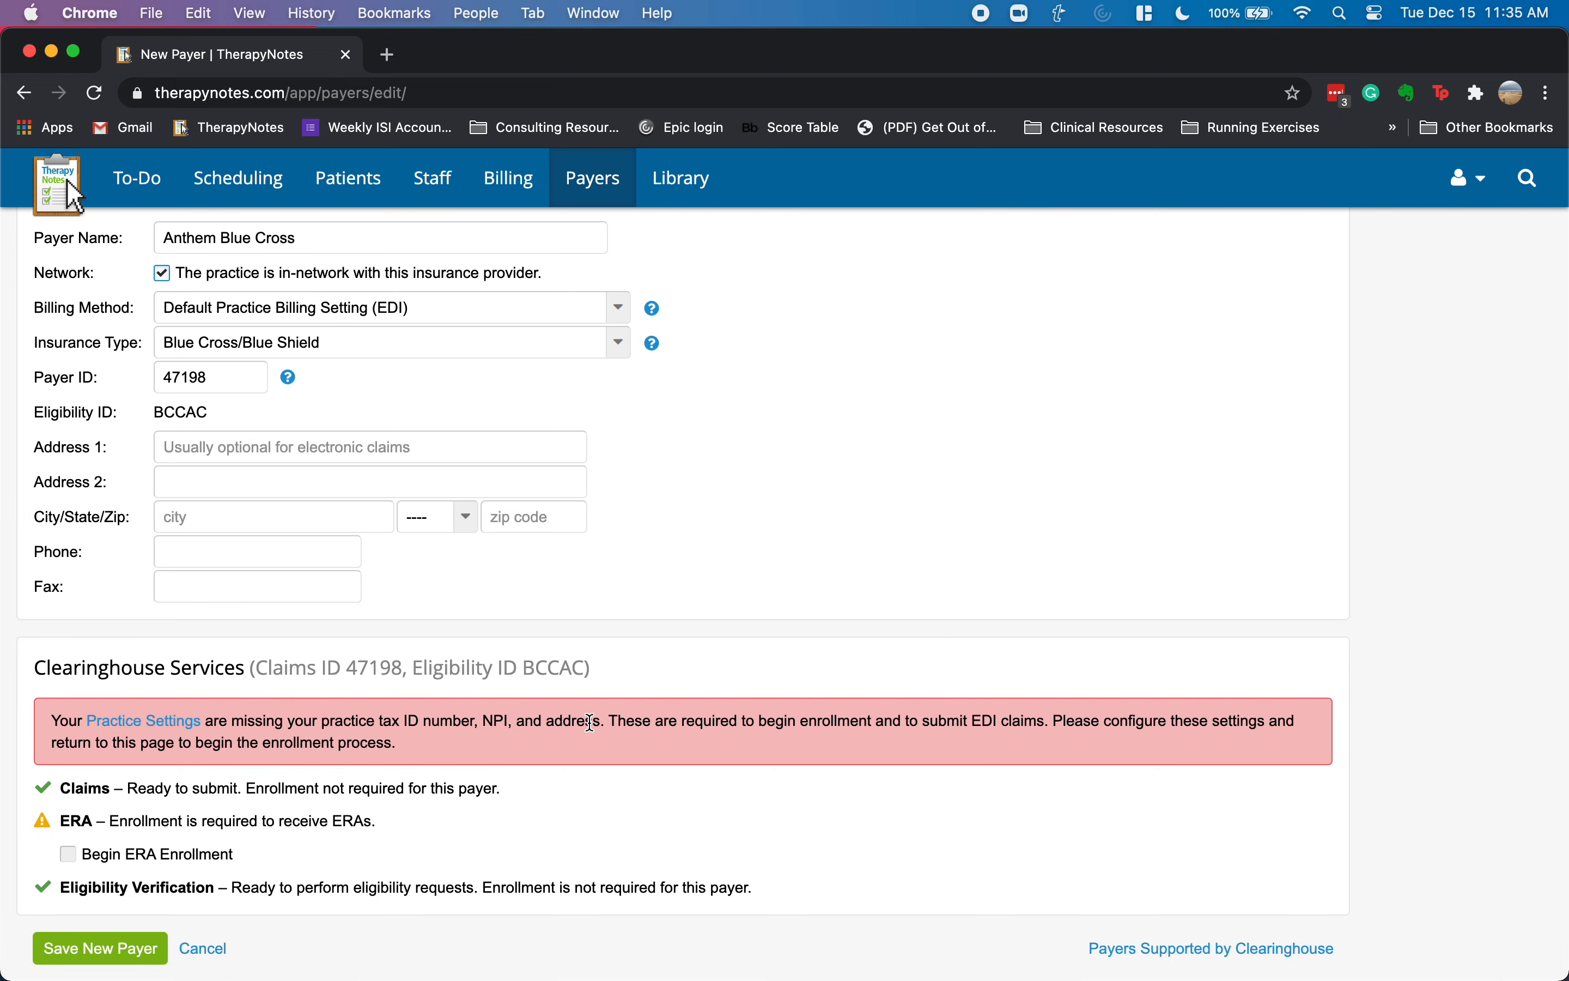
pyautogui.click(107, 946)
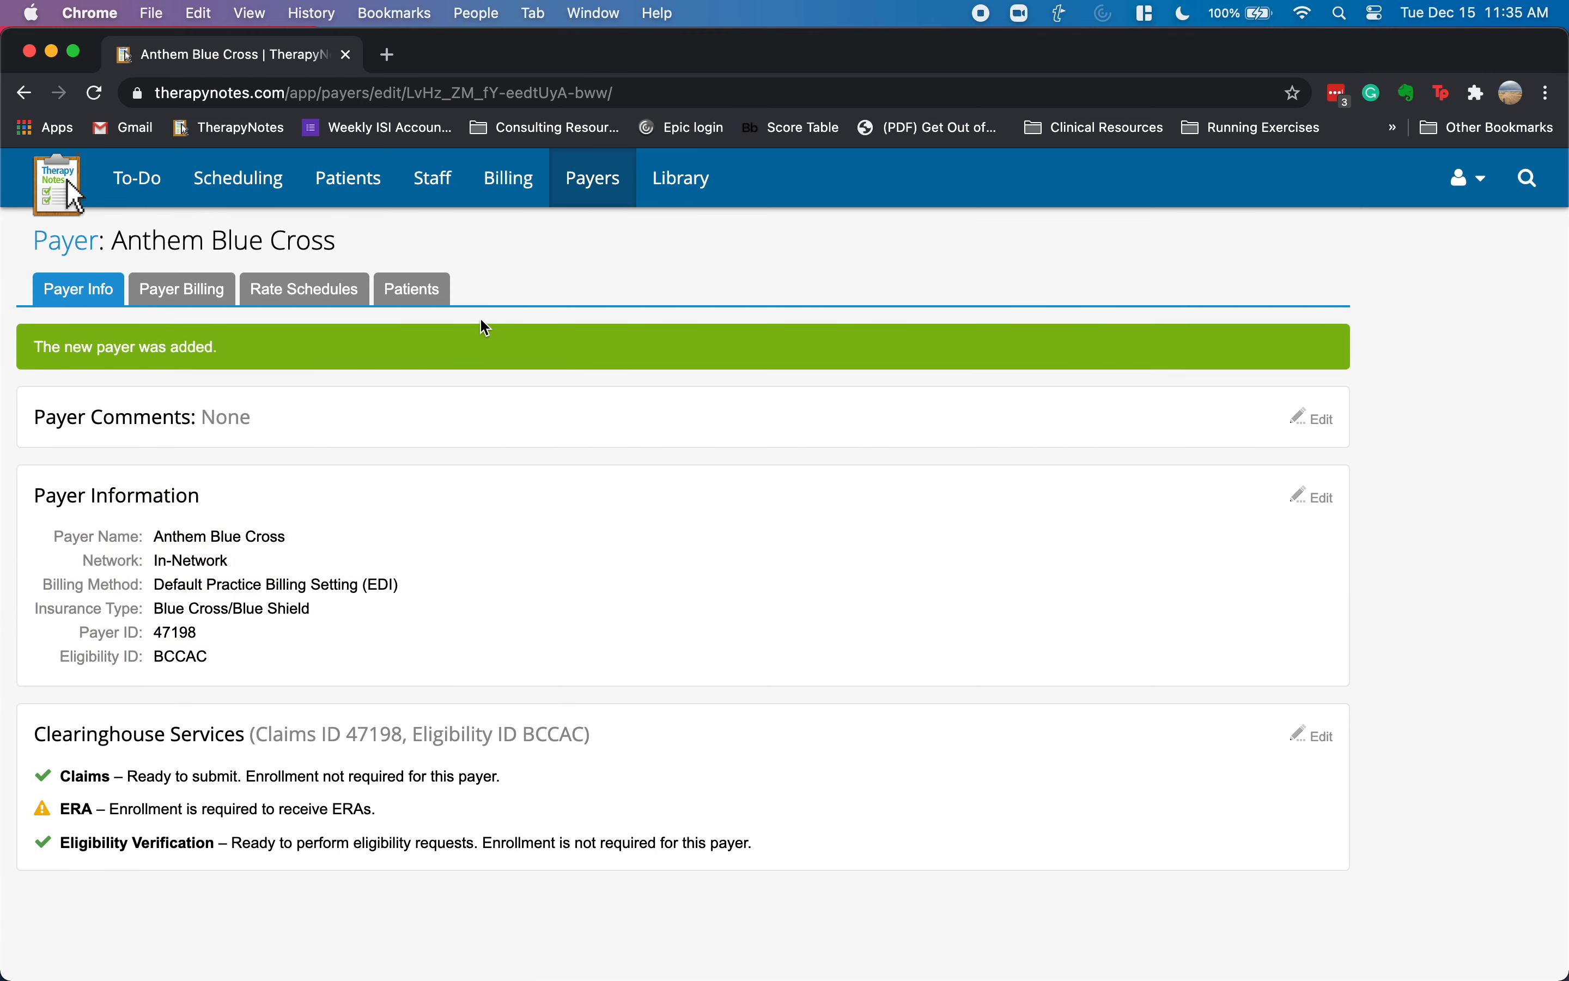
pyautogui.click(356, 205)
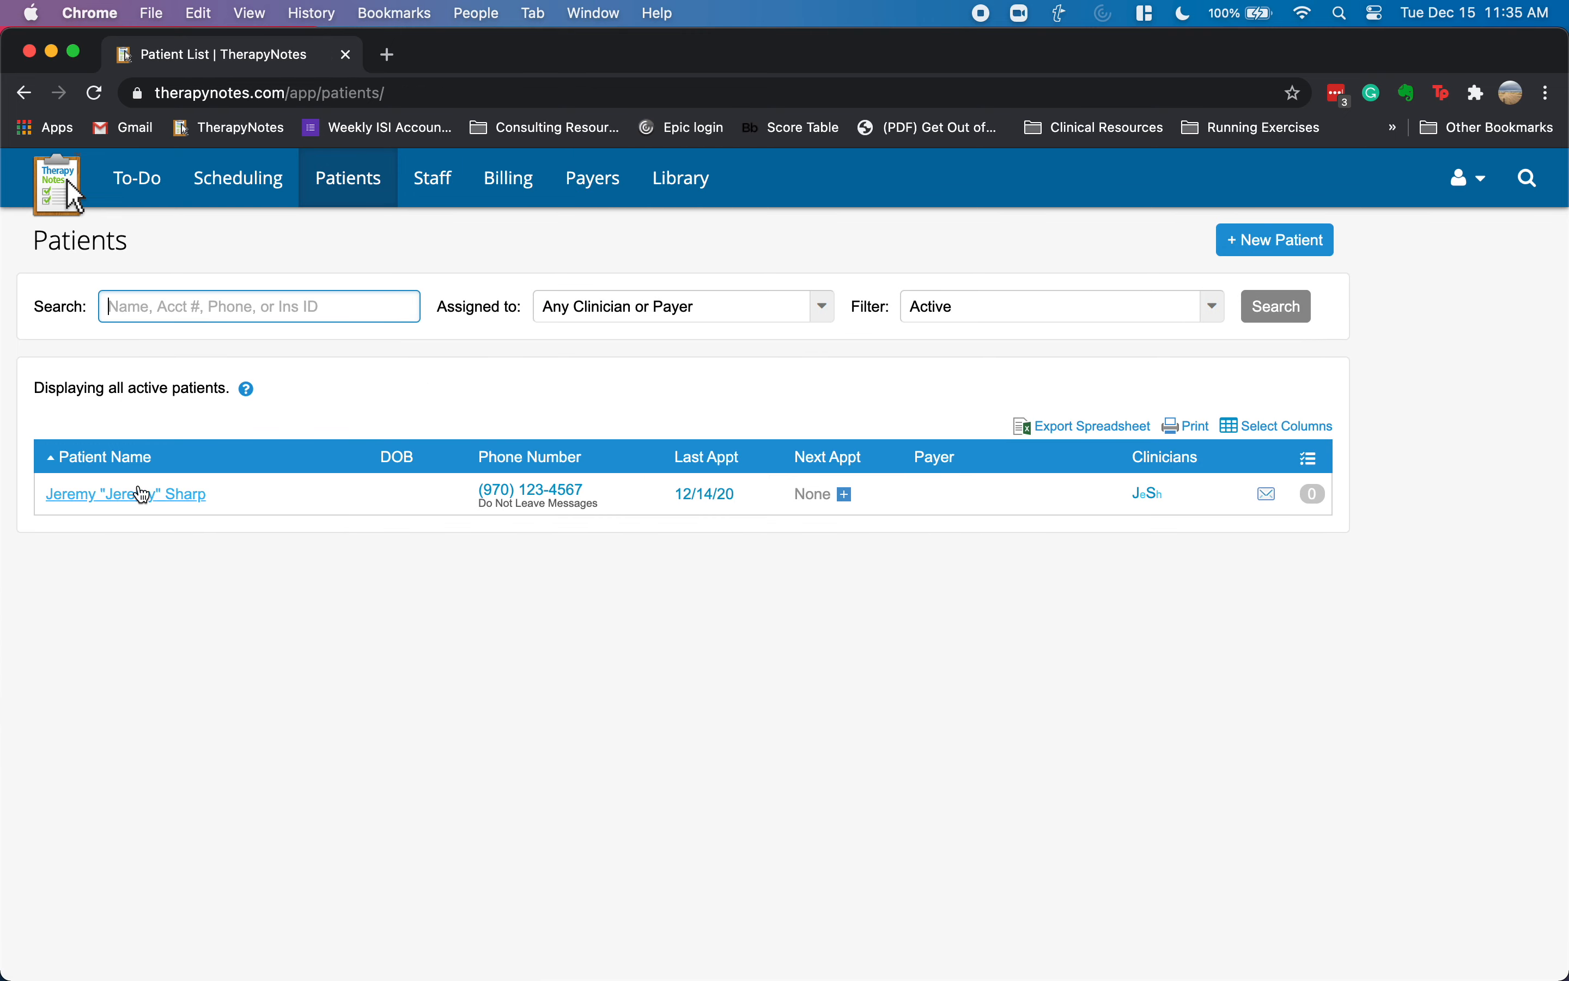
# - Open the patient's insurance settings and choose Anthem Blue Cross (47198) as primary payer
pyautogui.click(143, 494)
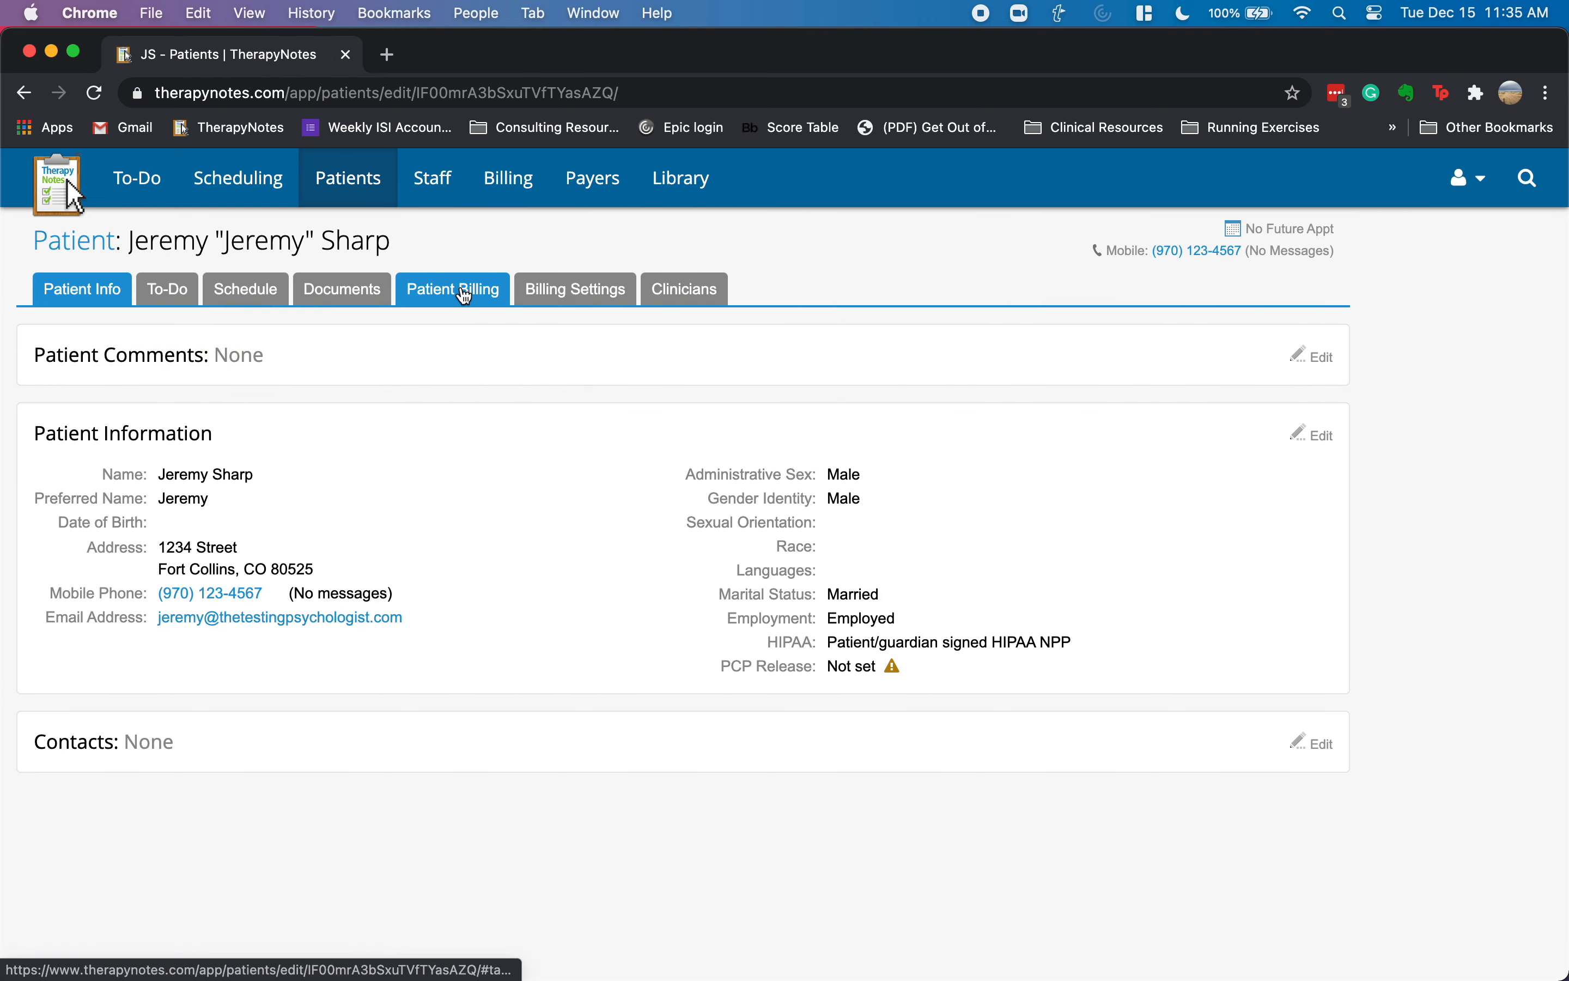
pyautogui.click(464, 295)
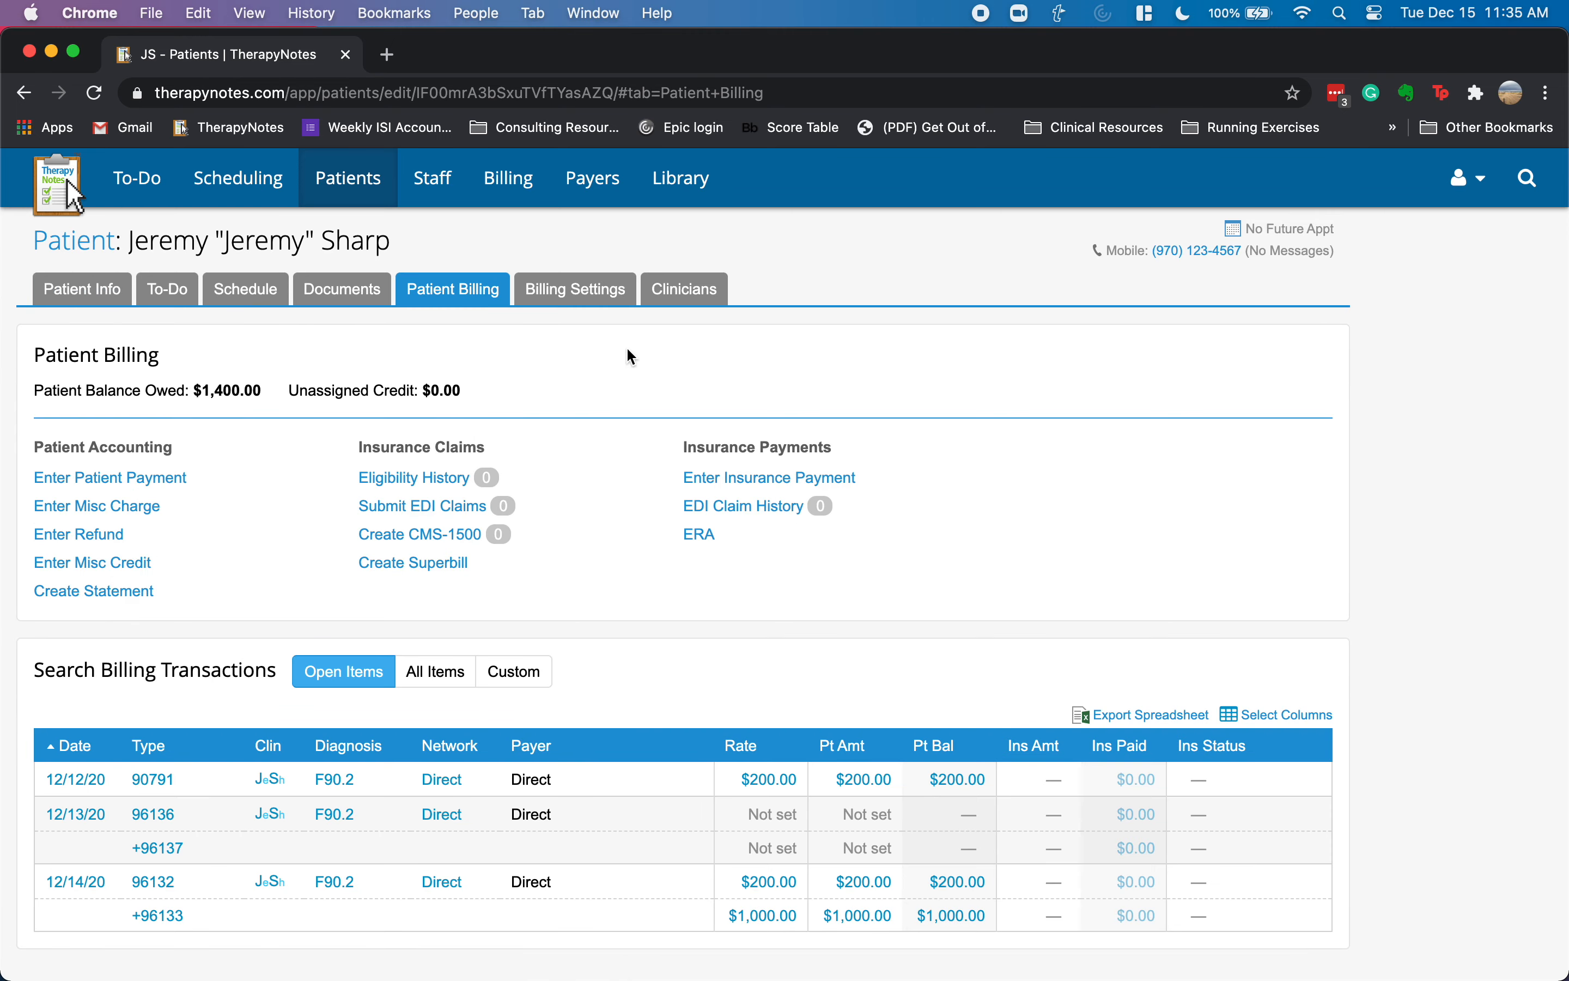
pyautogui.click(577, 292)
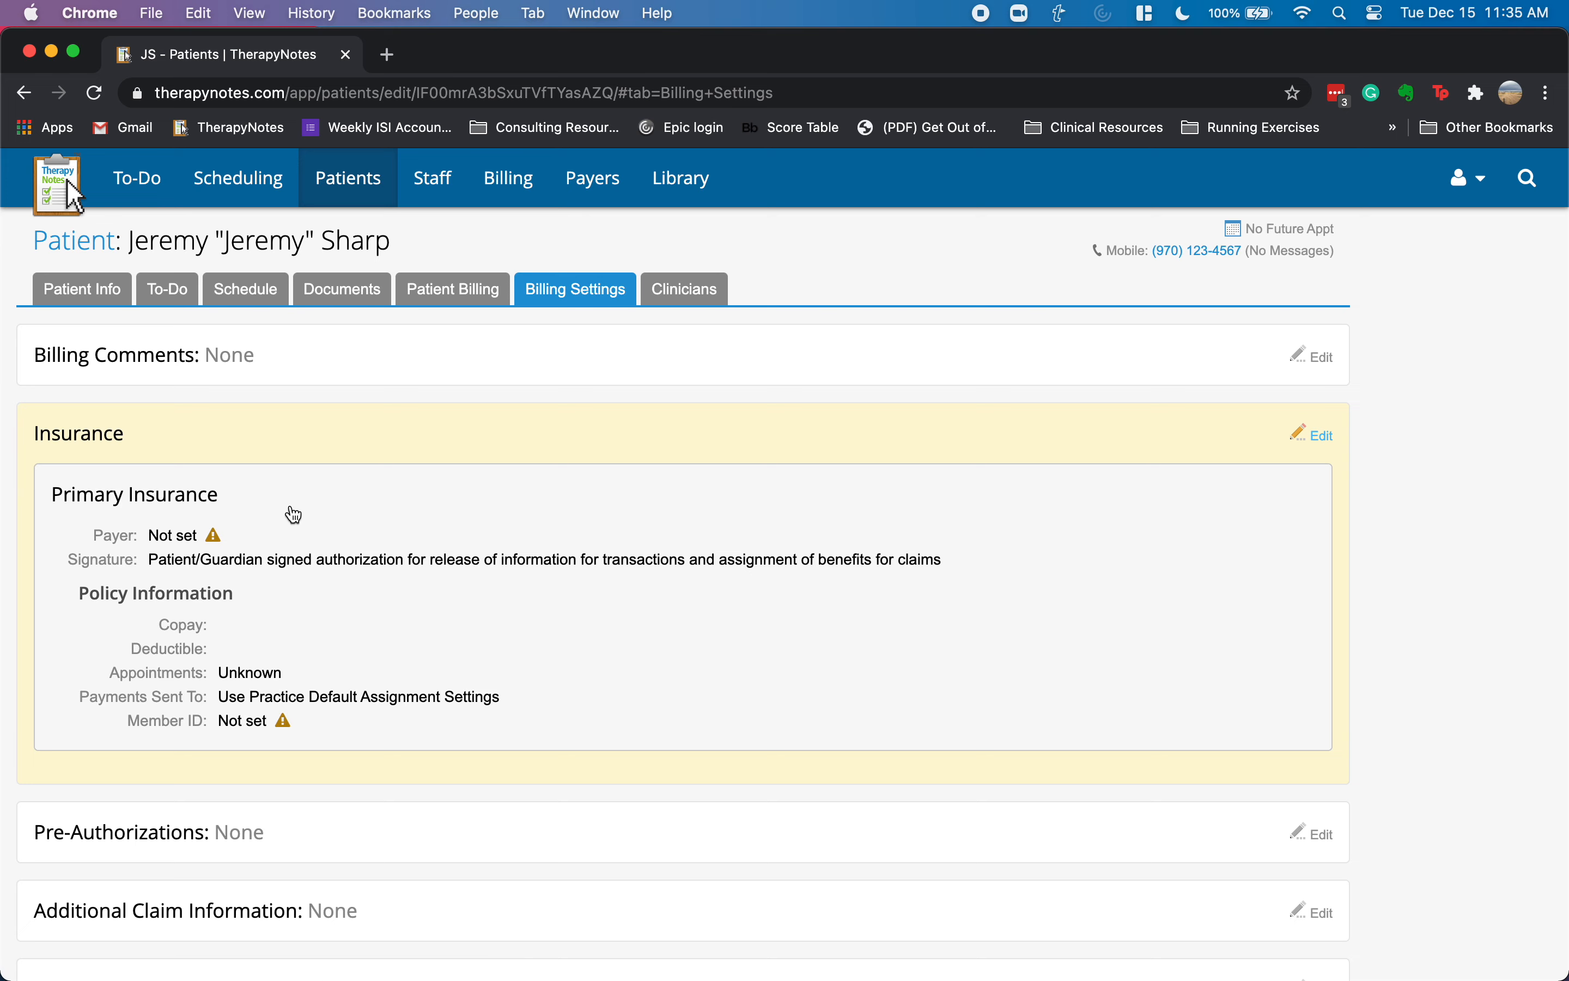
pyautogui.click(294, 510)
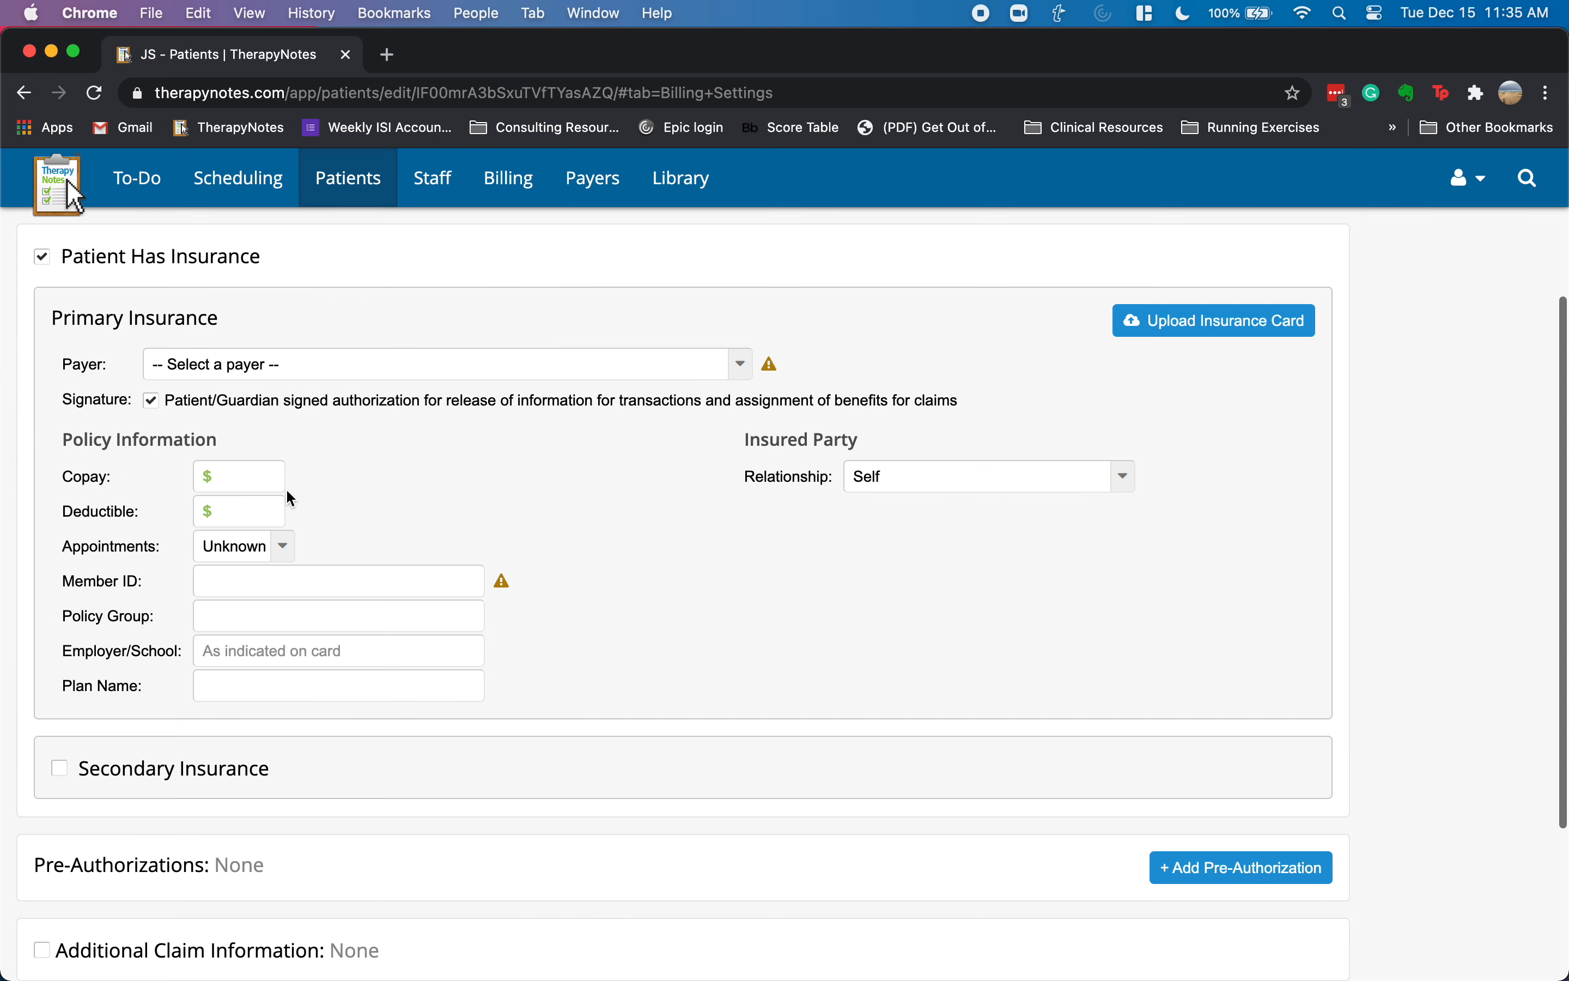
pyautogui.click(275, 370)
pyautogui.click(283, 413)
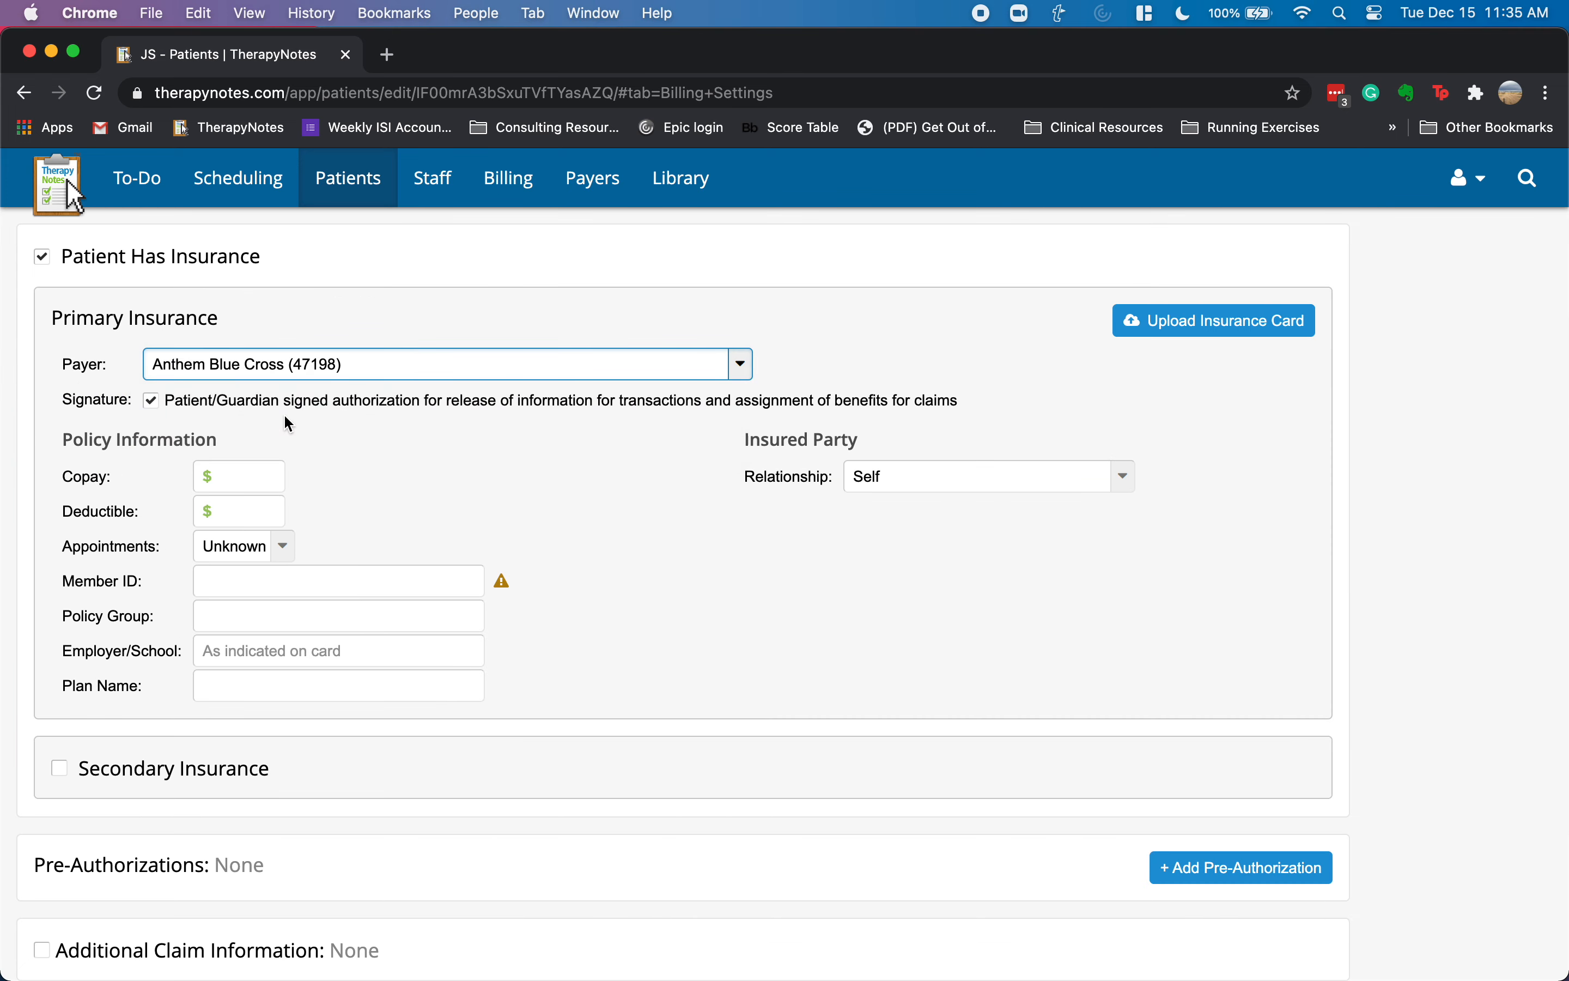
# - Enter the patient's member ID and save the insurance settings
pyautogui.click(277, 580)
pyautogui.write('123456')
pyautogui.write('789')
pyautogui.press('Tab')
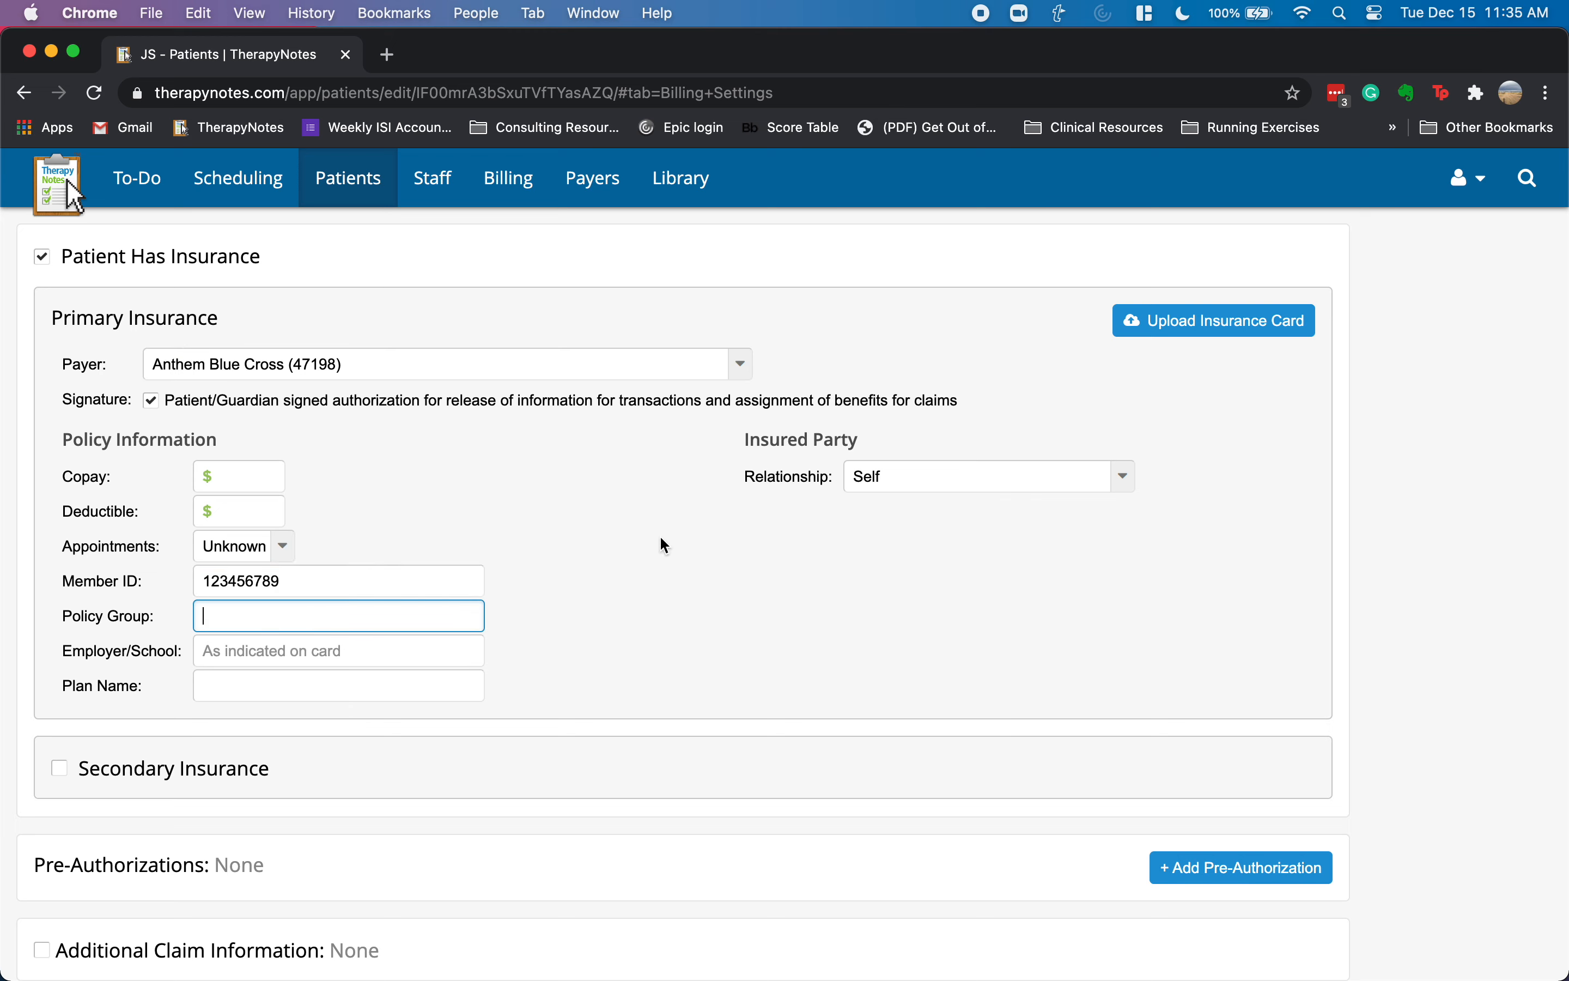
pyautogui.scroll(-5, 473, 616)
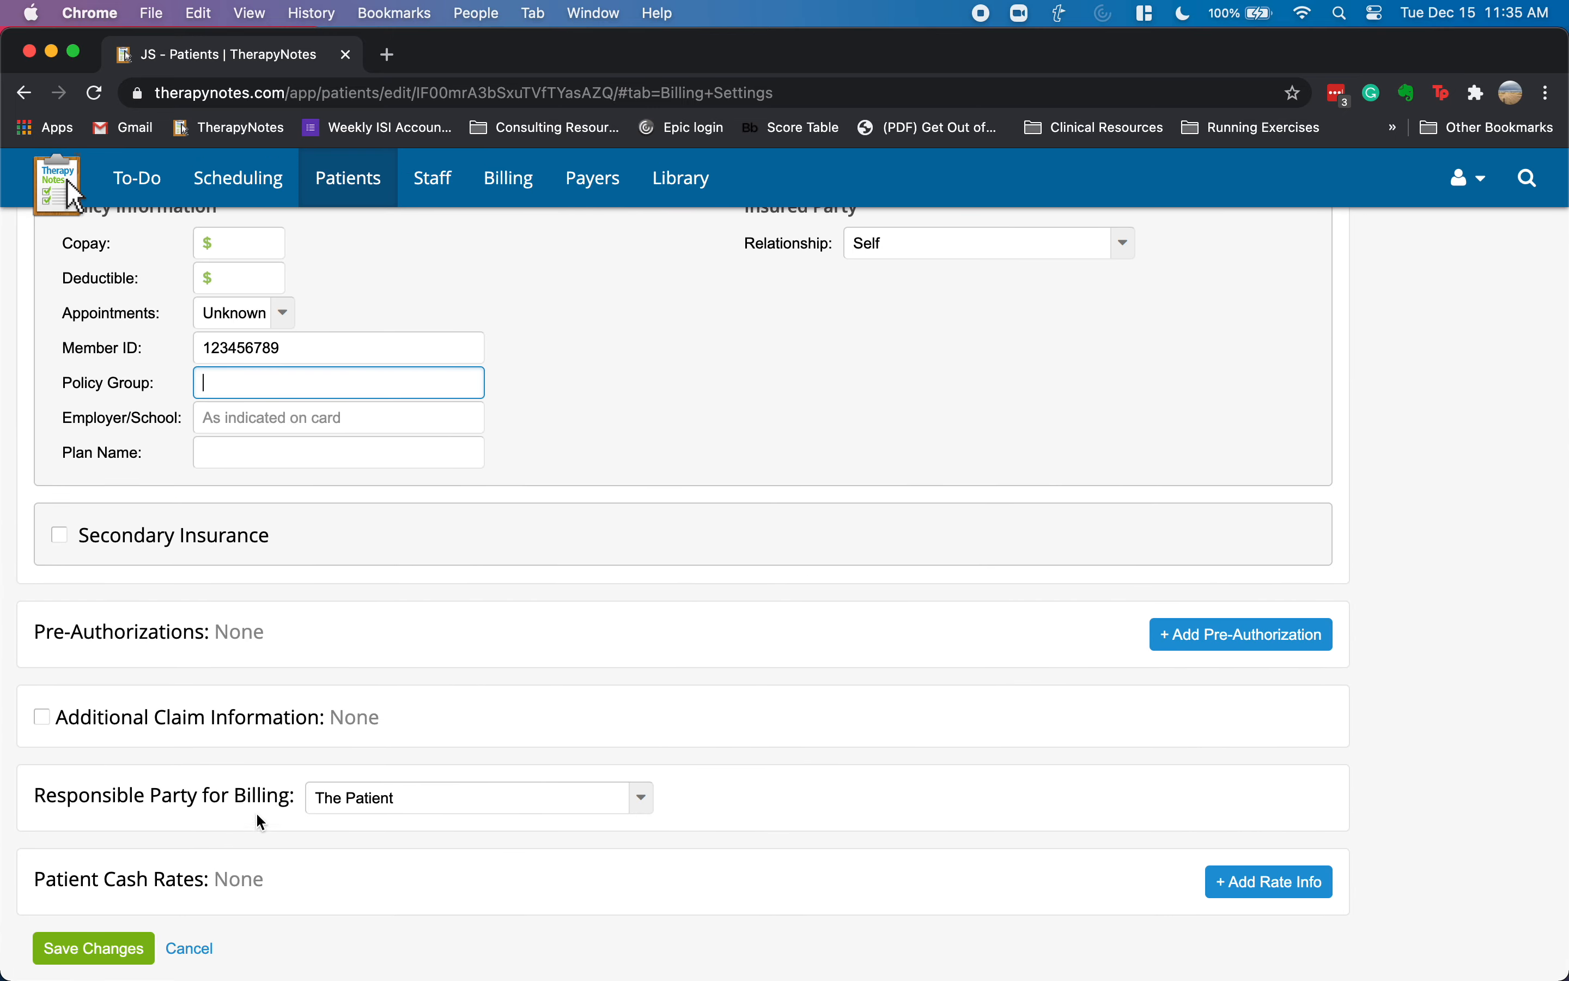
pyautogui.scroll(10, 962, 480)
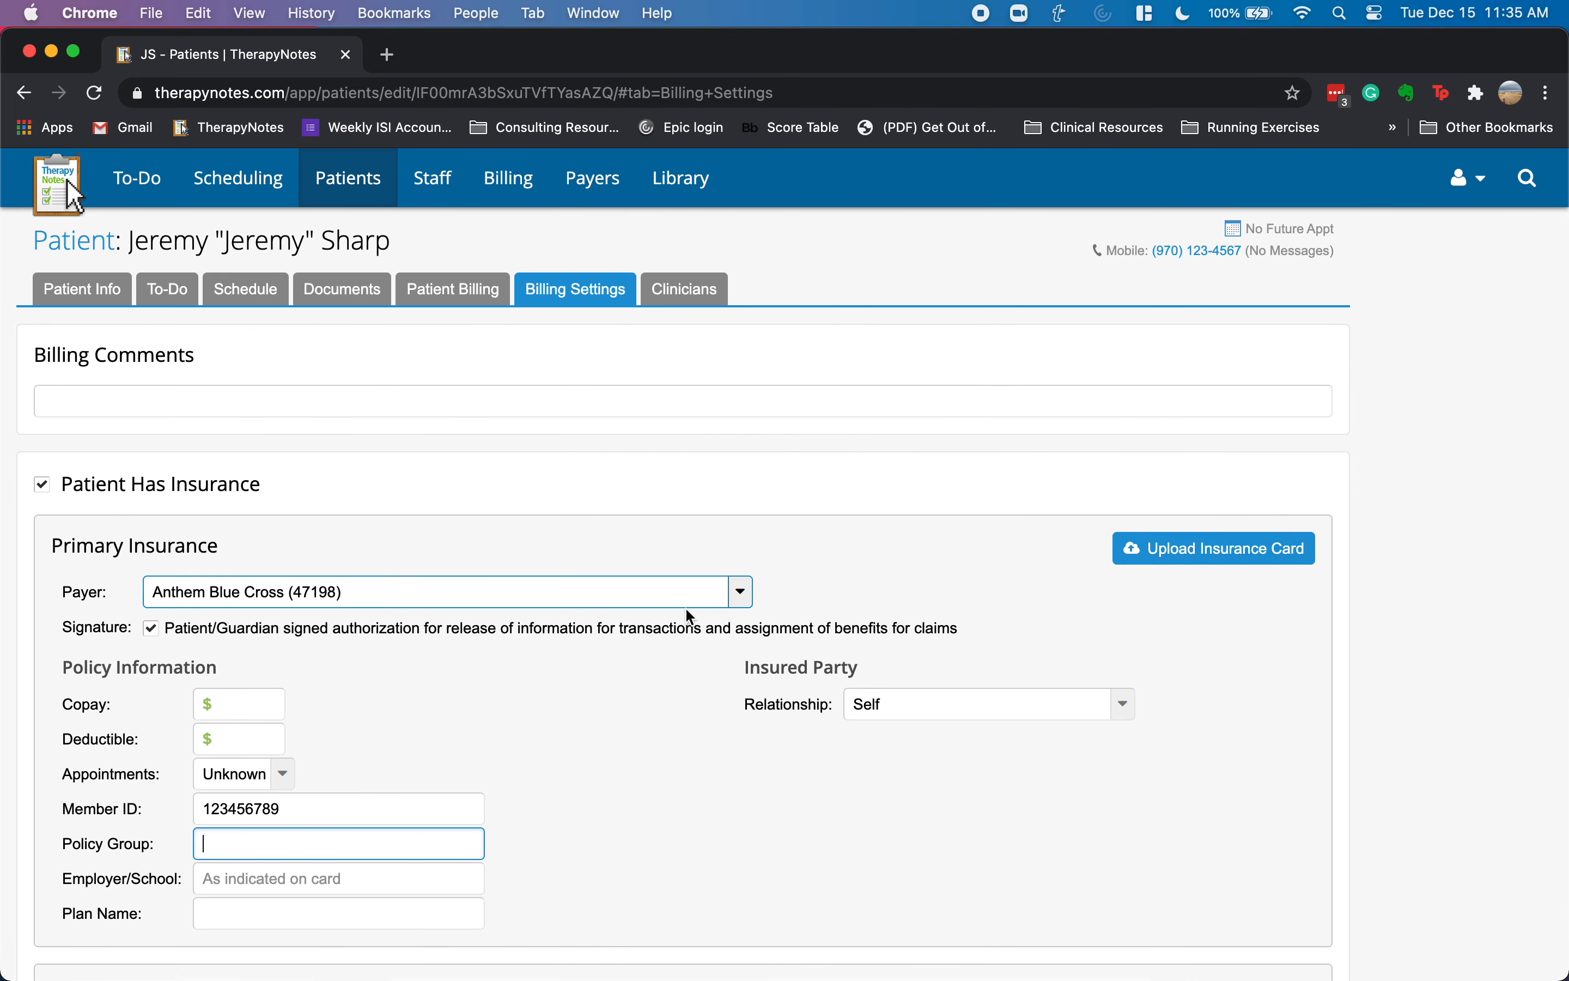
pyautogui.scroll(-10, 689, 616)
pyautogui.click(95, 948)
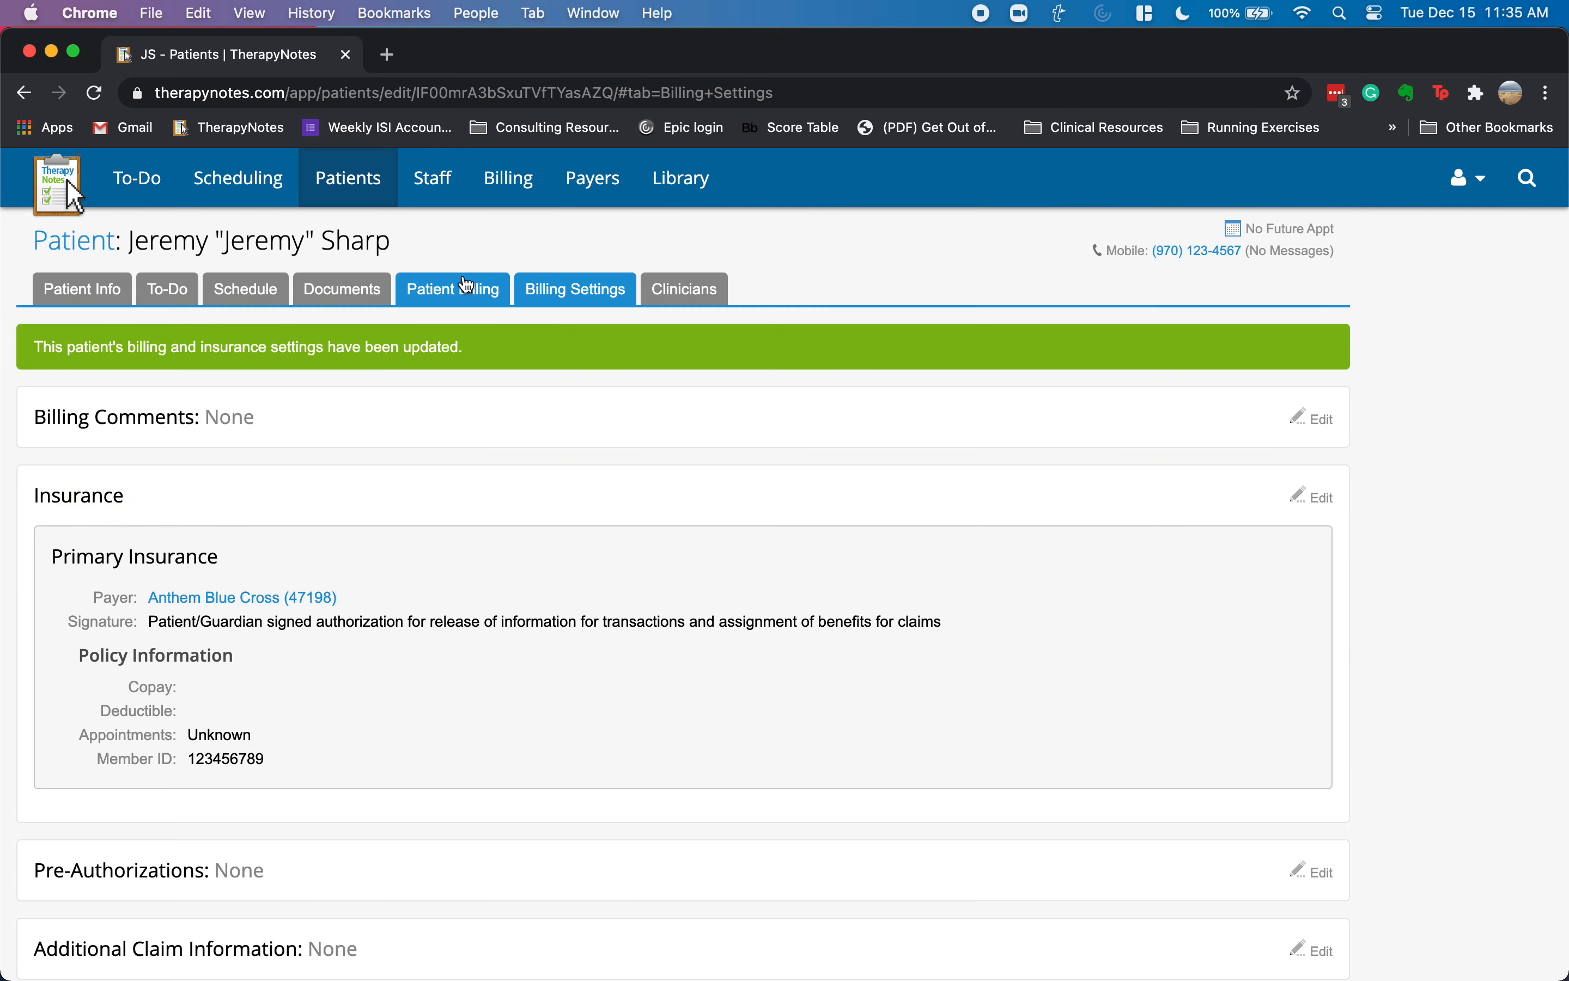
pyautogui.click(467, 286)
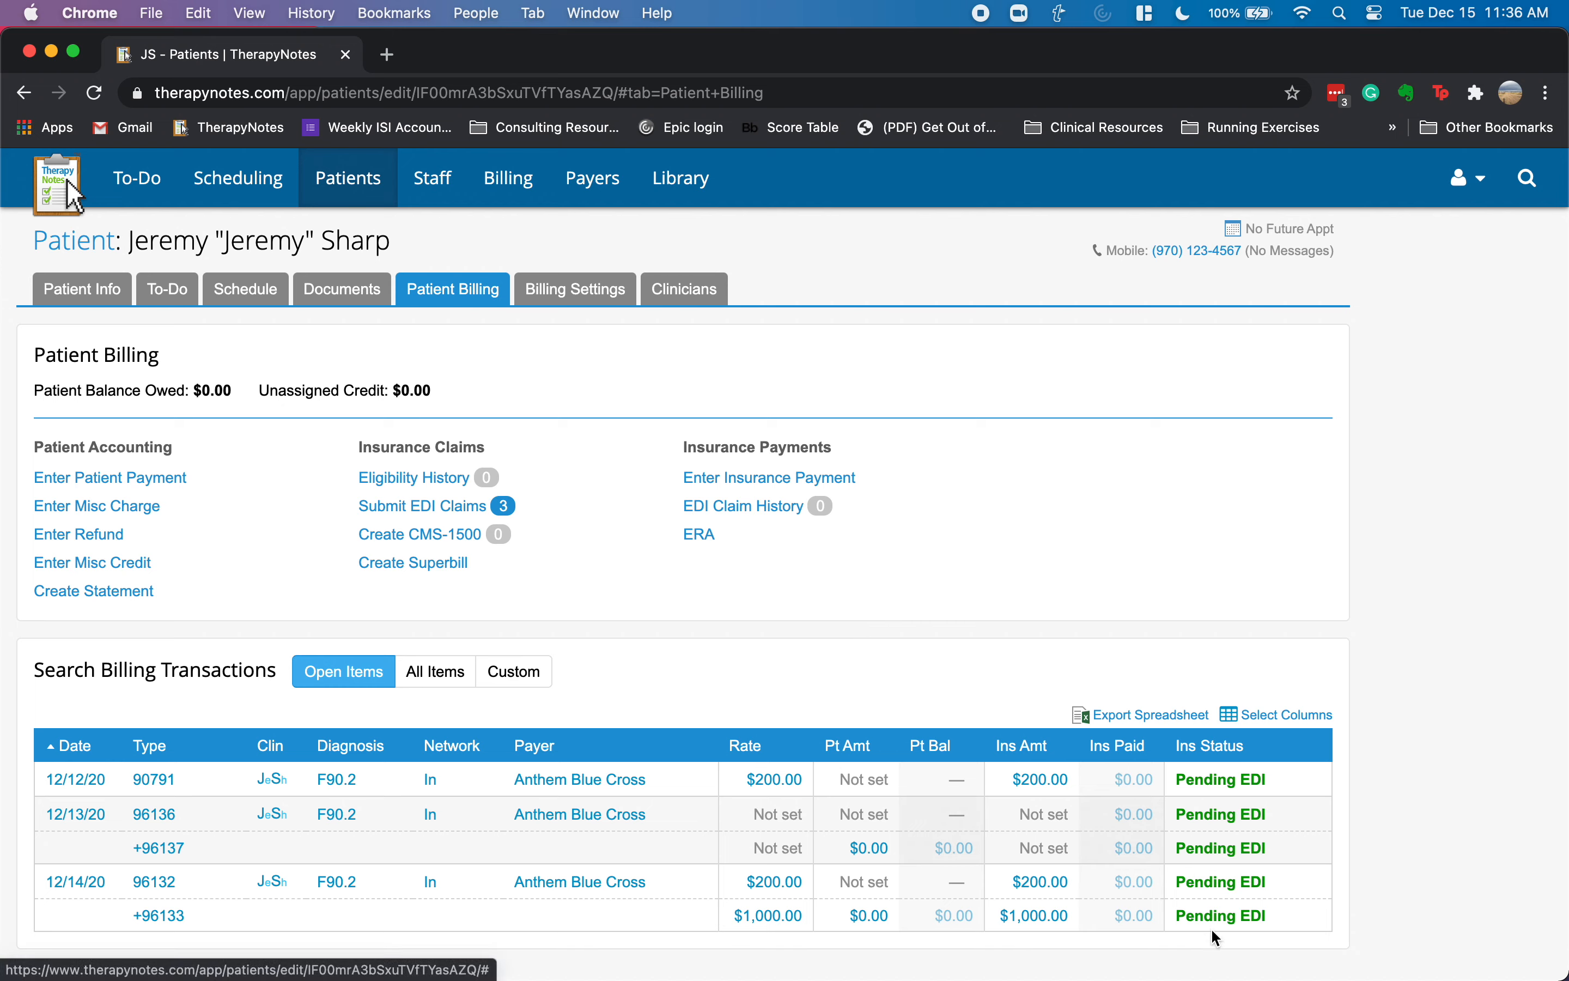
# - View the Submit EDI Claims page for the pending items, then cancel back to billing
pyautogui.click(1208, 780)
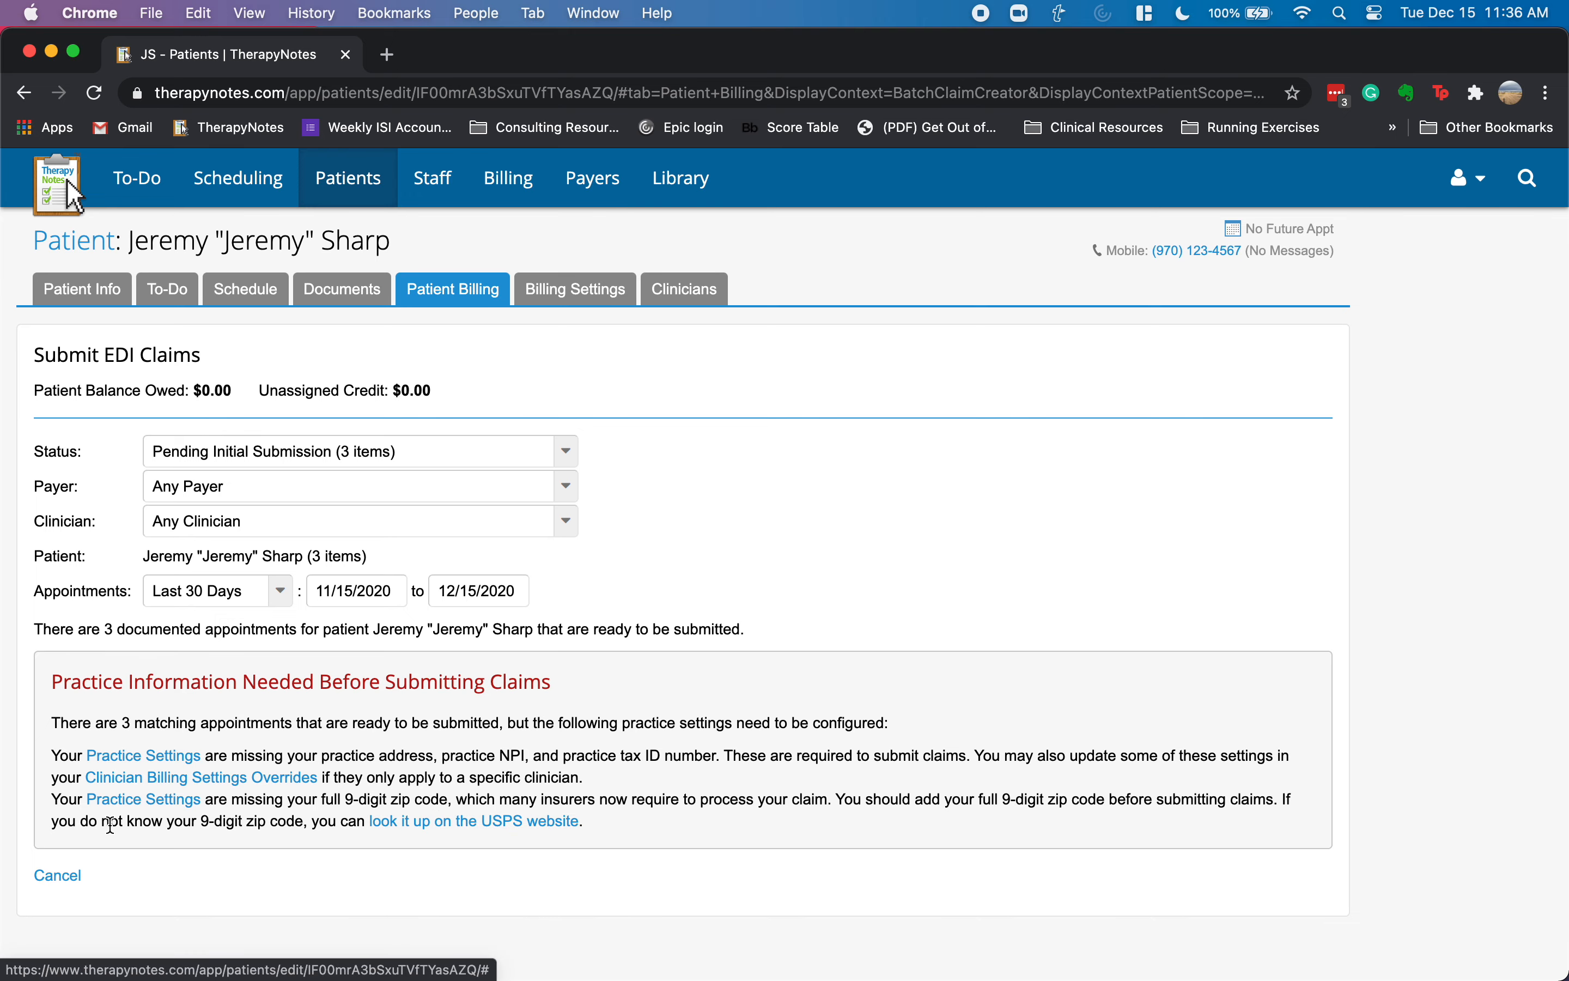
pyautogui.click(59, 878)
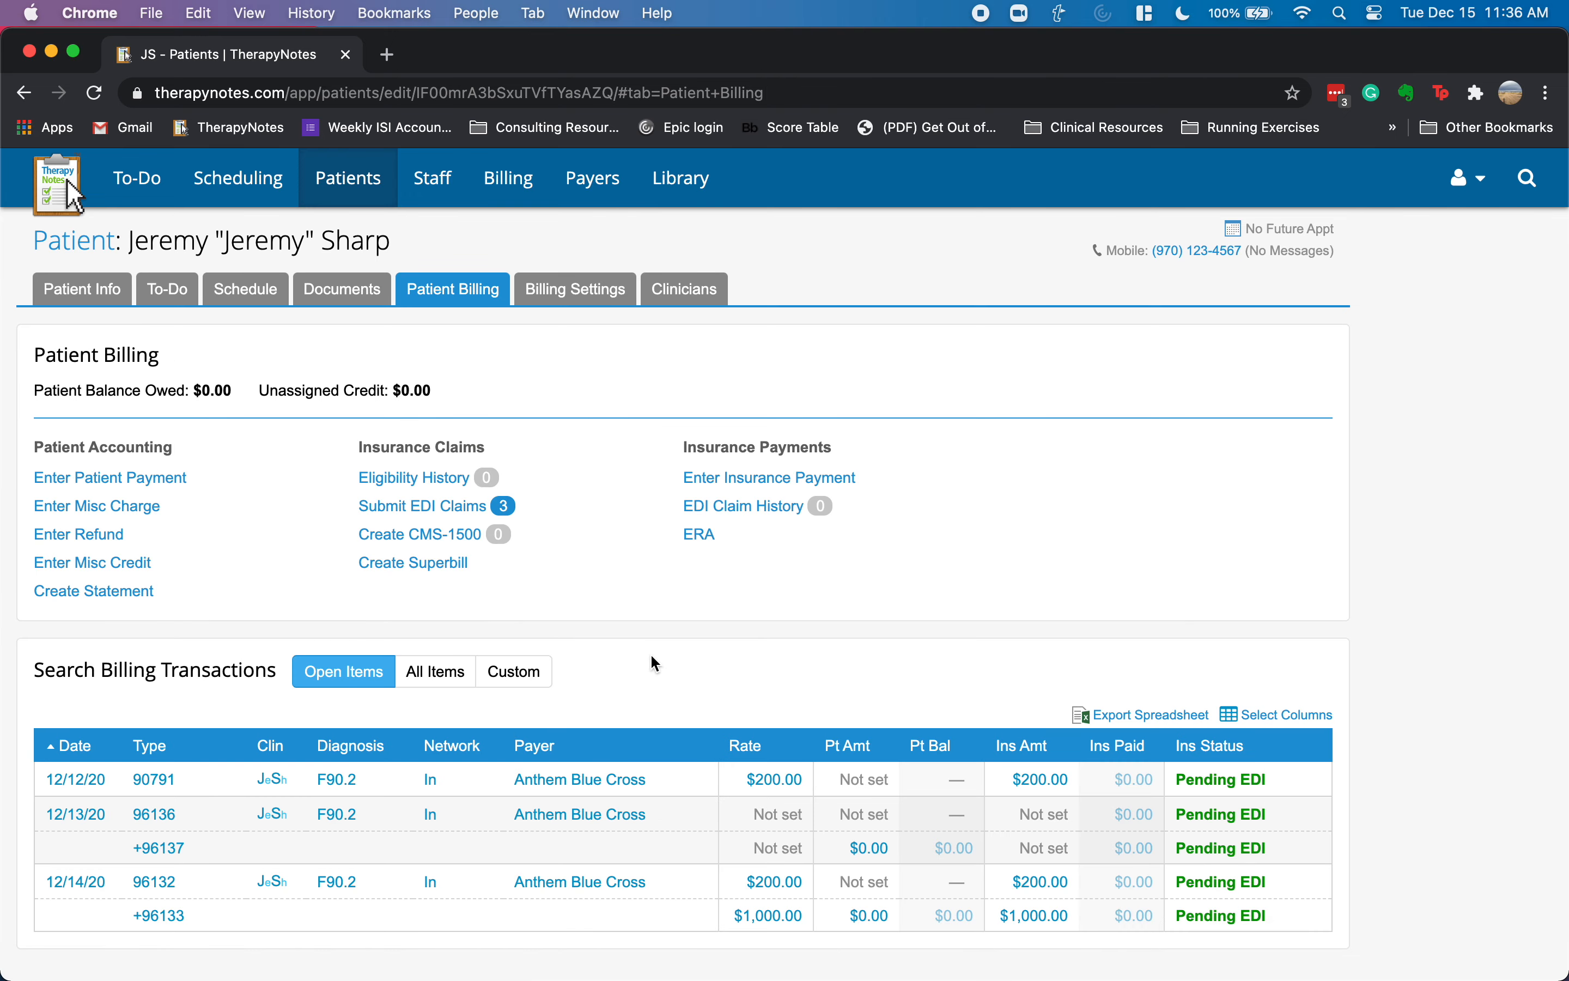
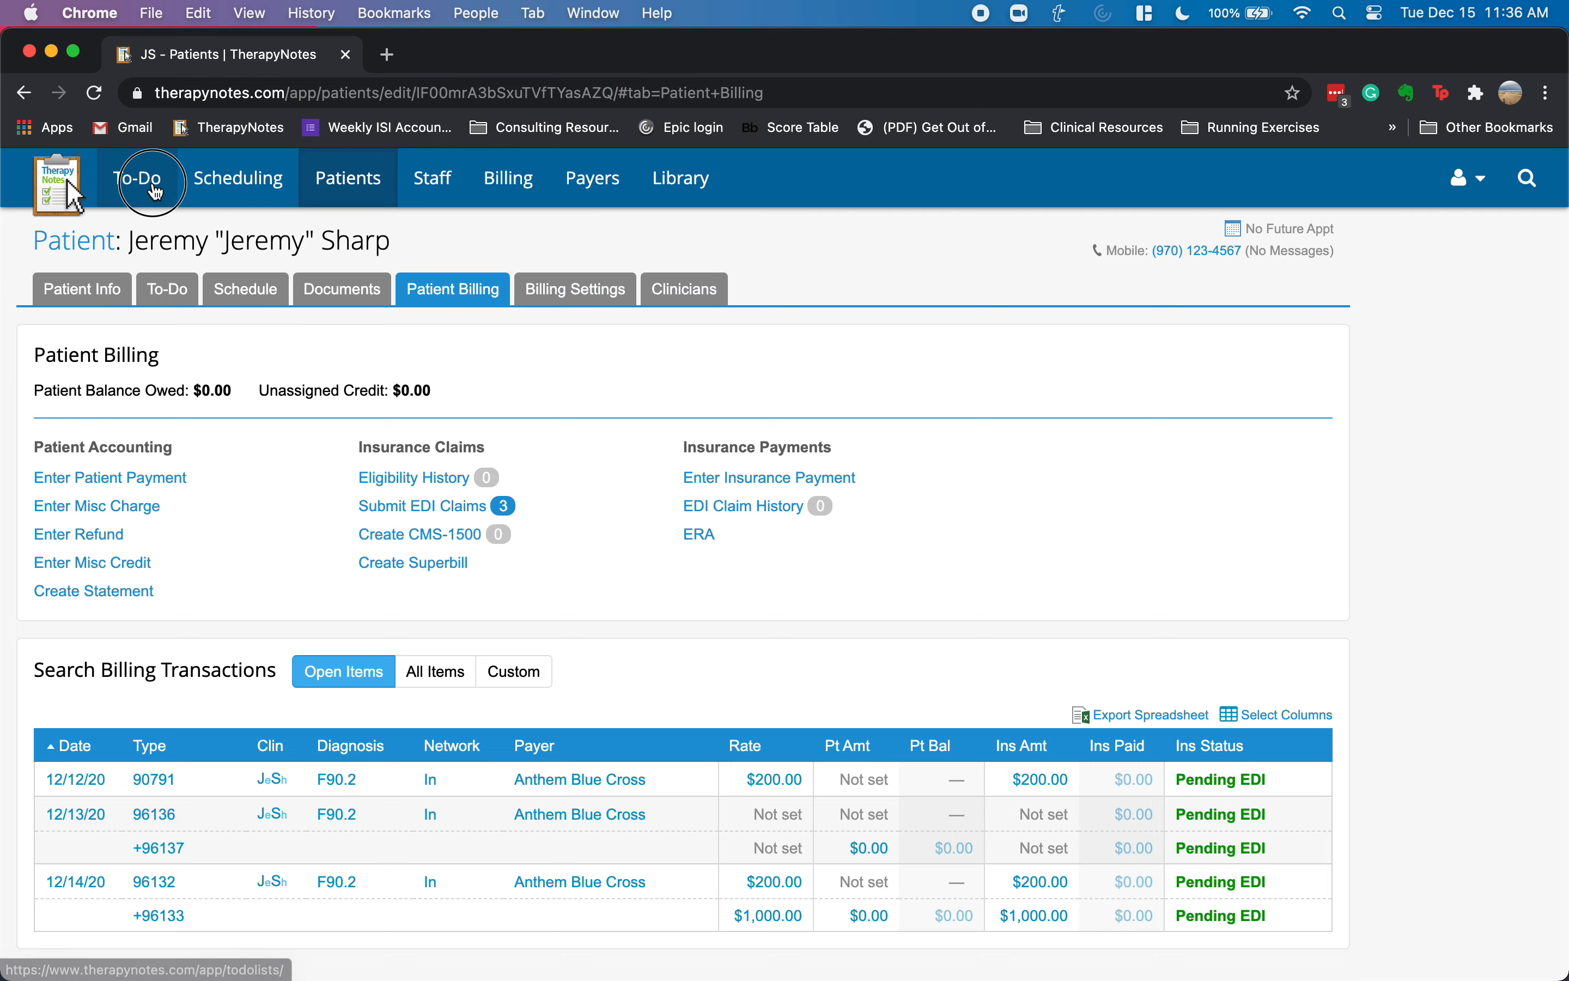
# - Open the practice's To-Do list of 11 setup items and go to the Client Portal settings
pyautogui.click(137, 178)
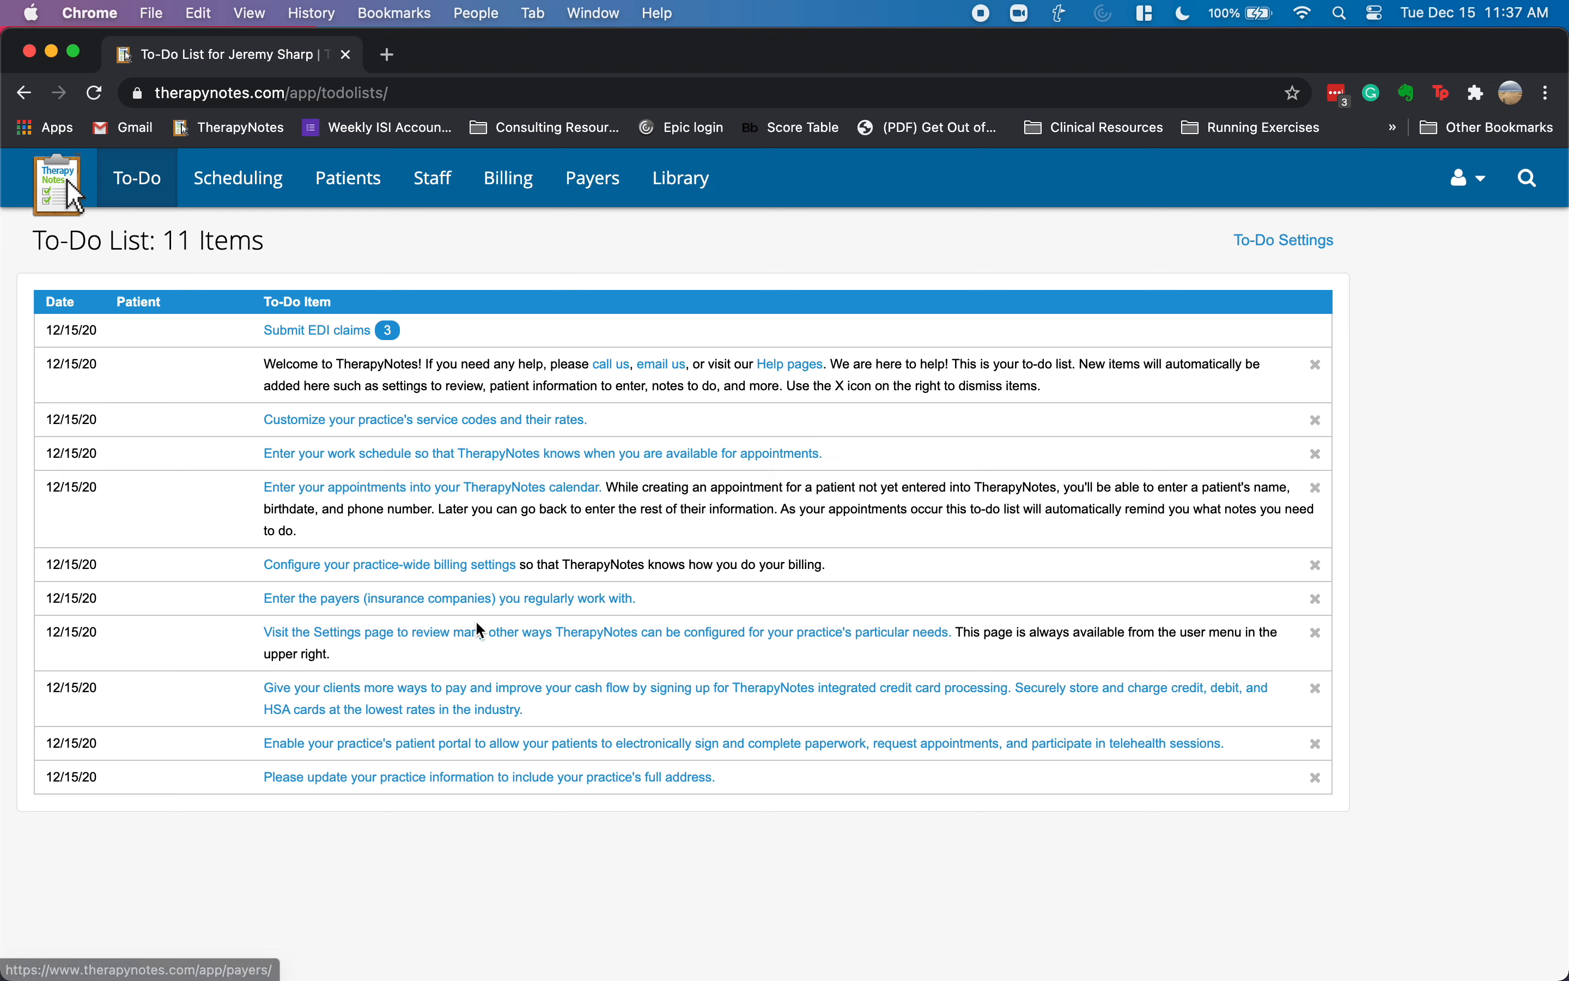
pyautogui.click(482, 745)
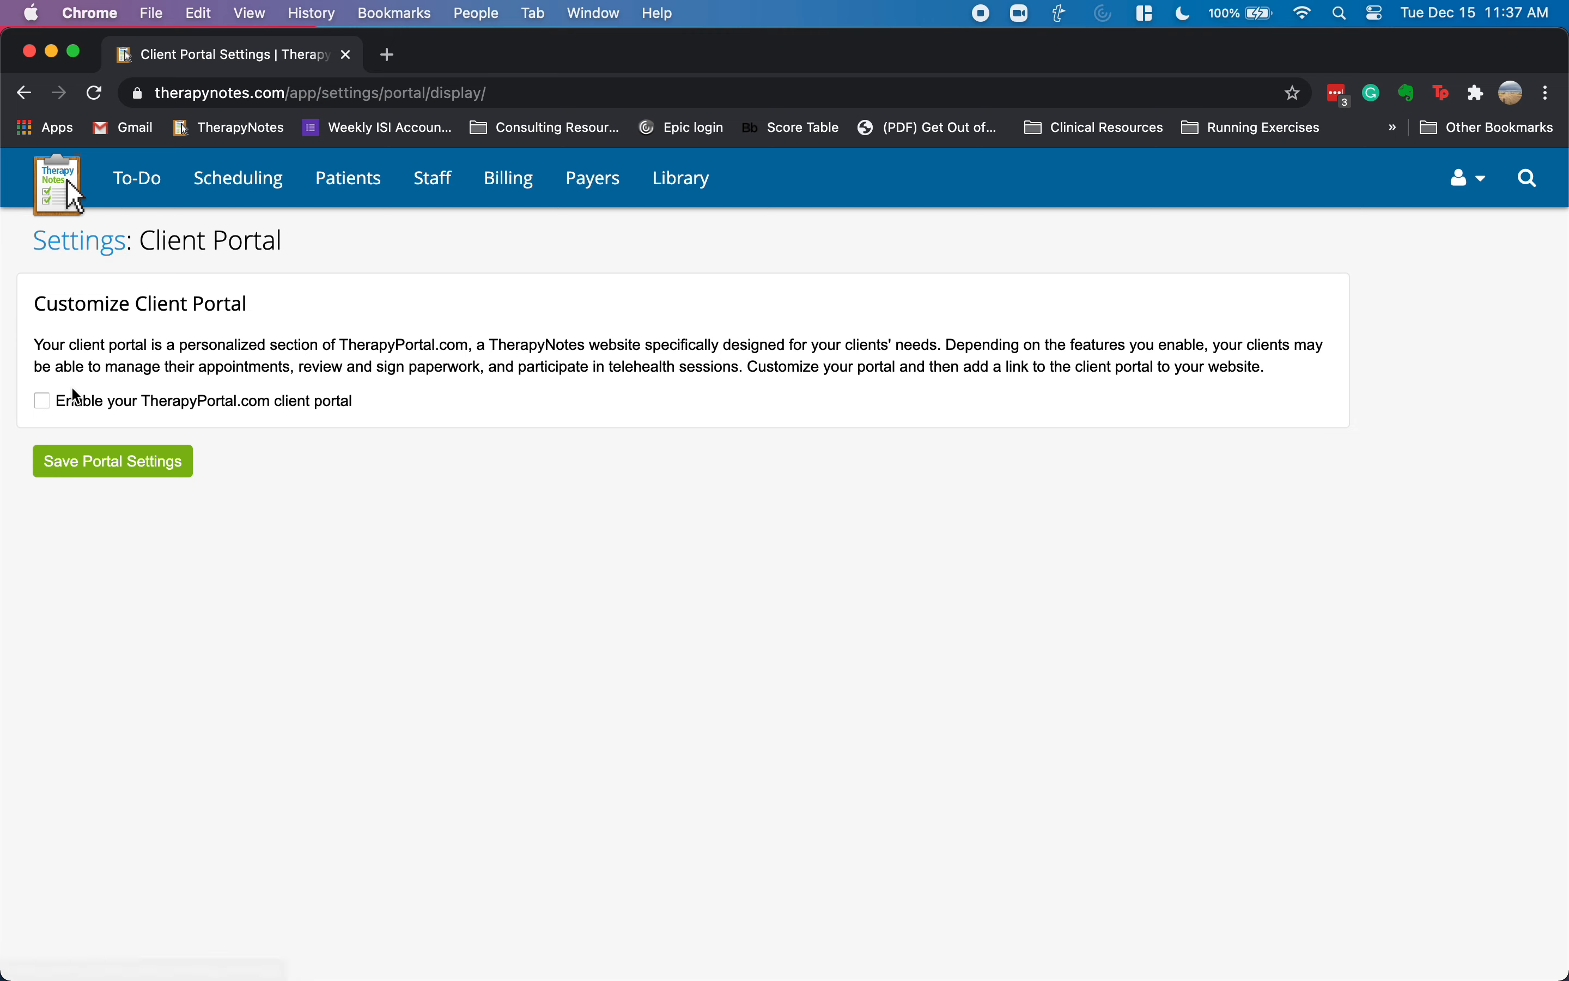
# - Enable the TherapyPortal.com client portal, save, and look over the newly revealed portal settings
pyautogui.click(132, 457)
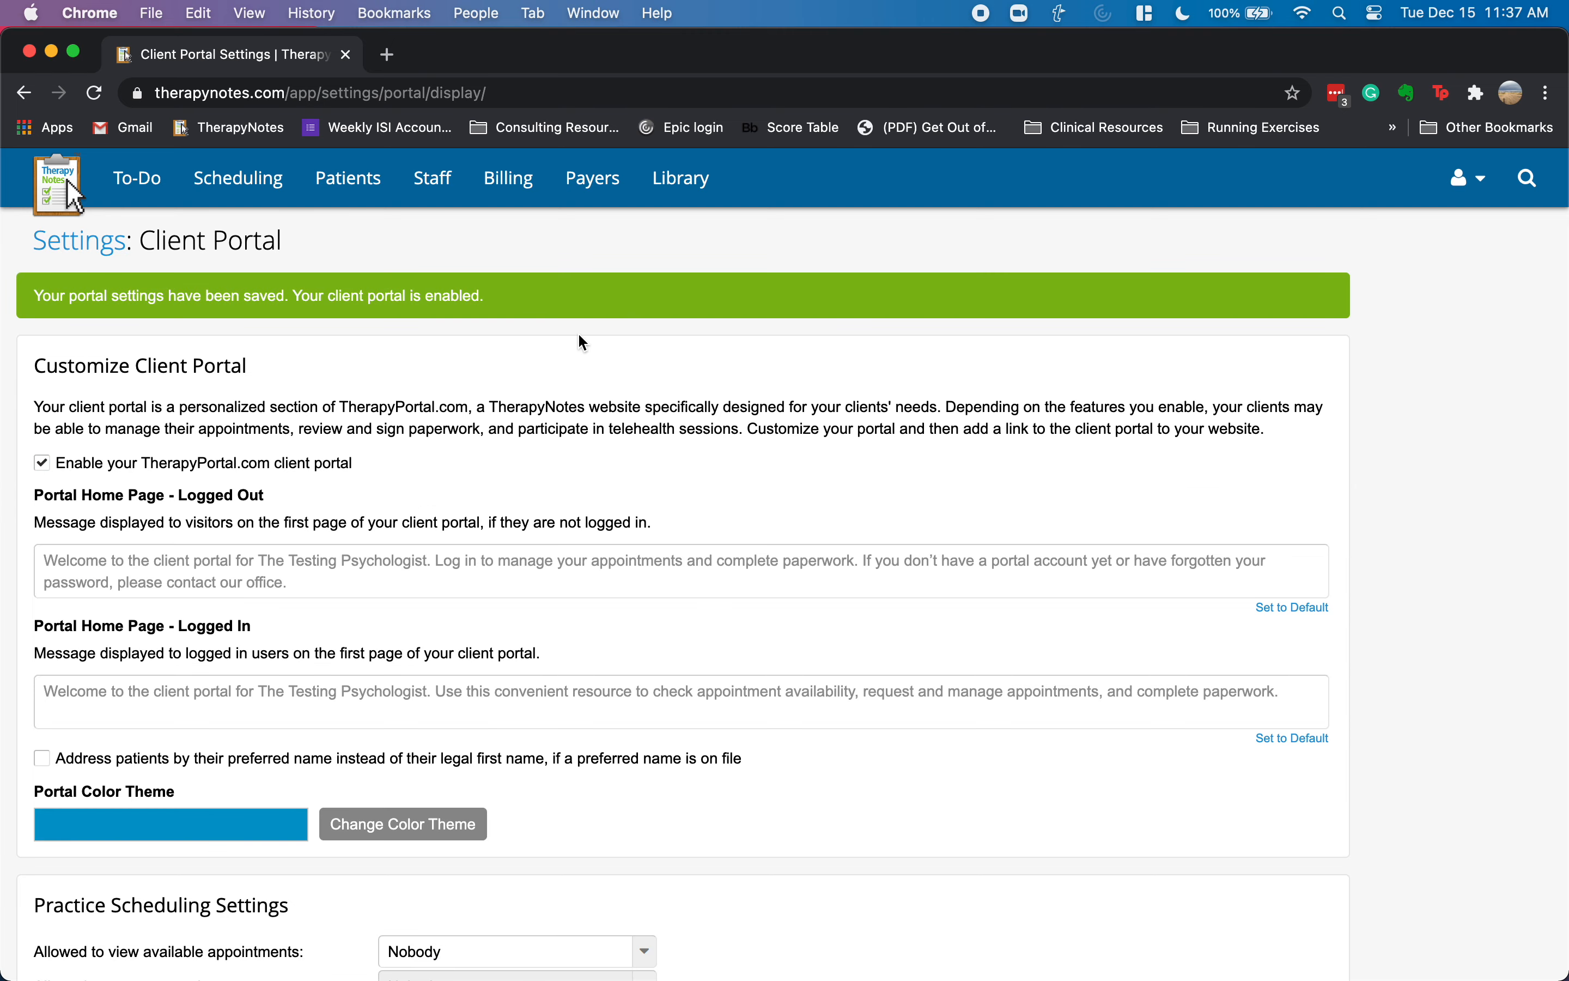
pyautogui.scroll(-3, 571, 438)
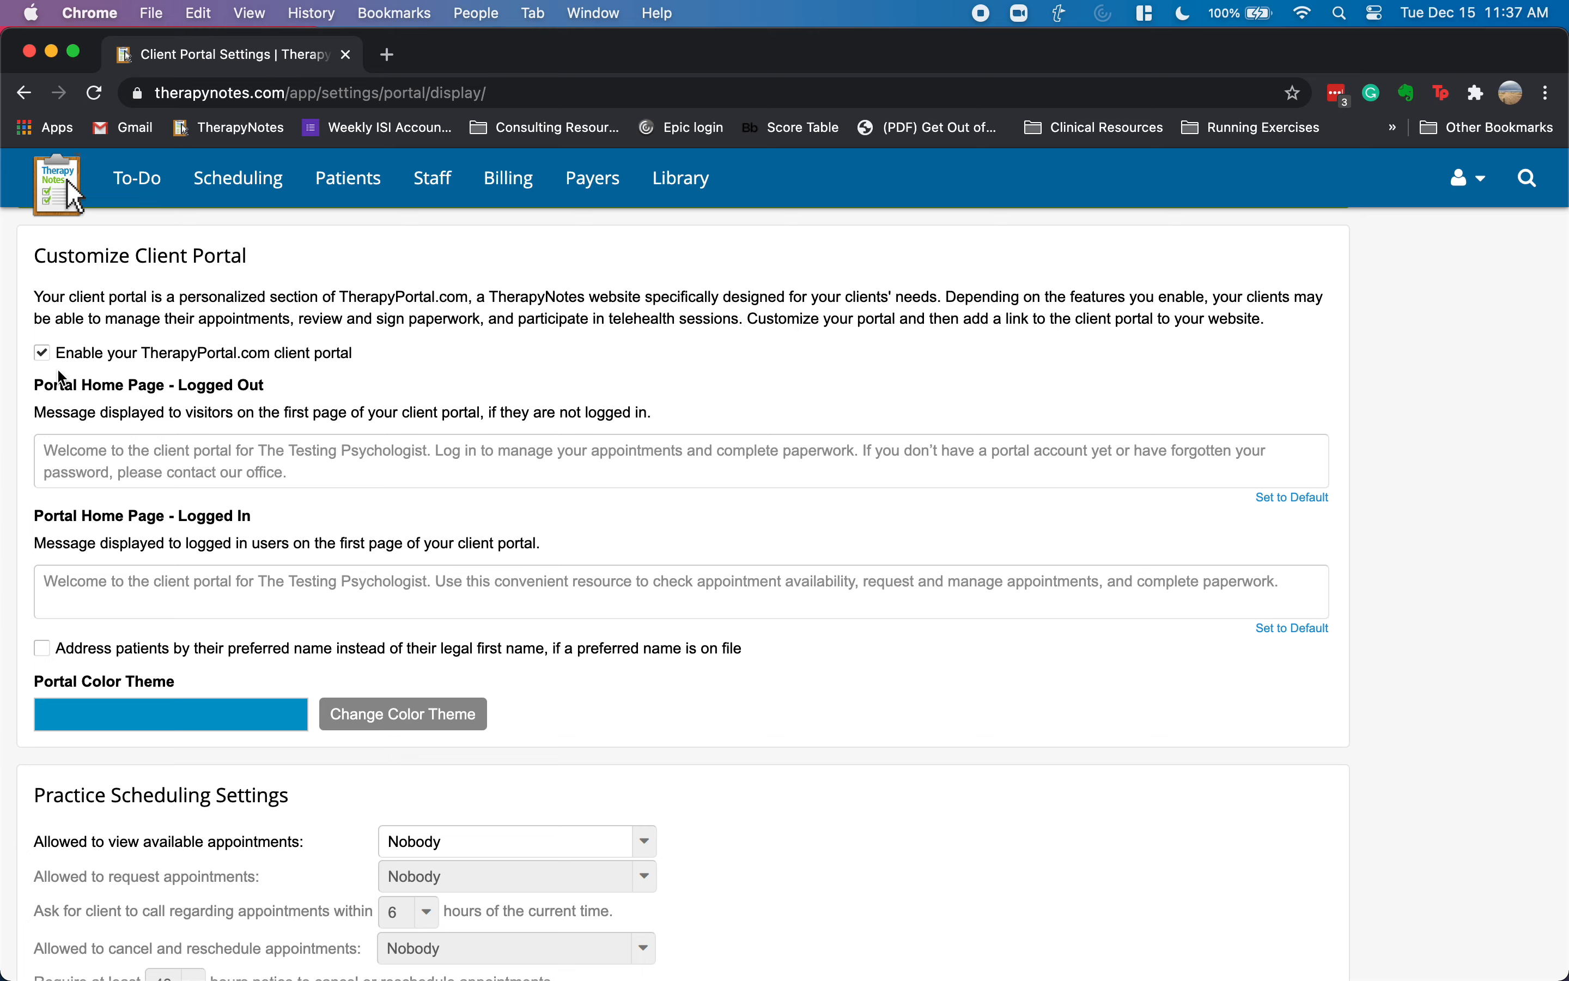
pyautogui.scroll(-3, 343, 444)
pyautogui.click(235, 371)
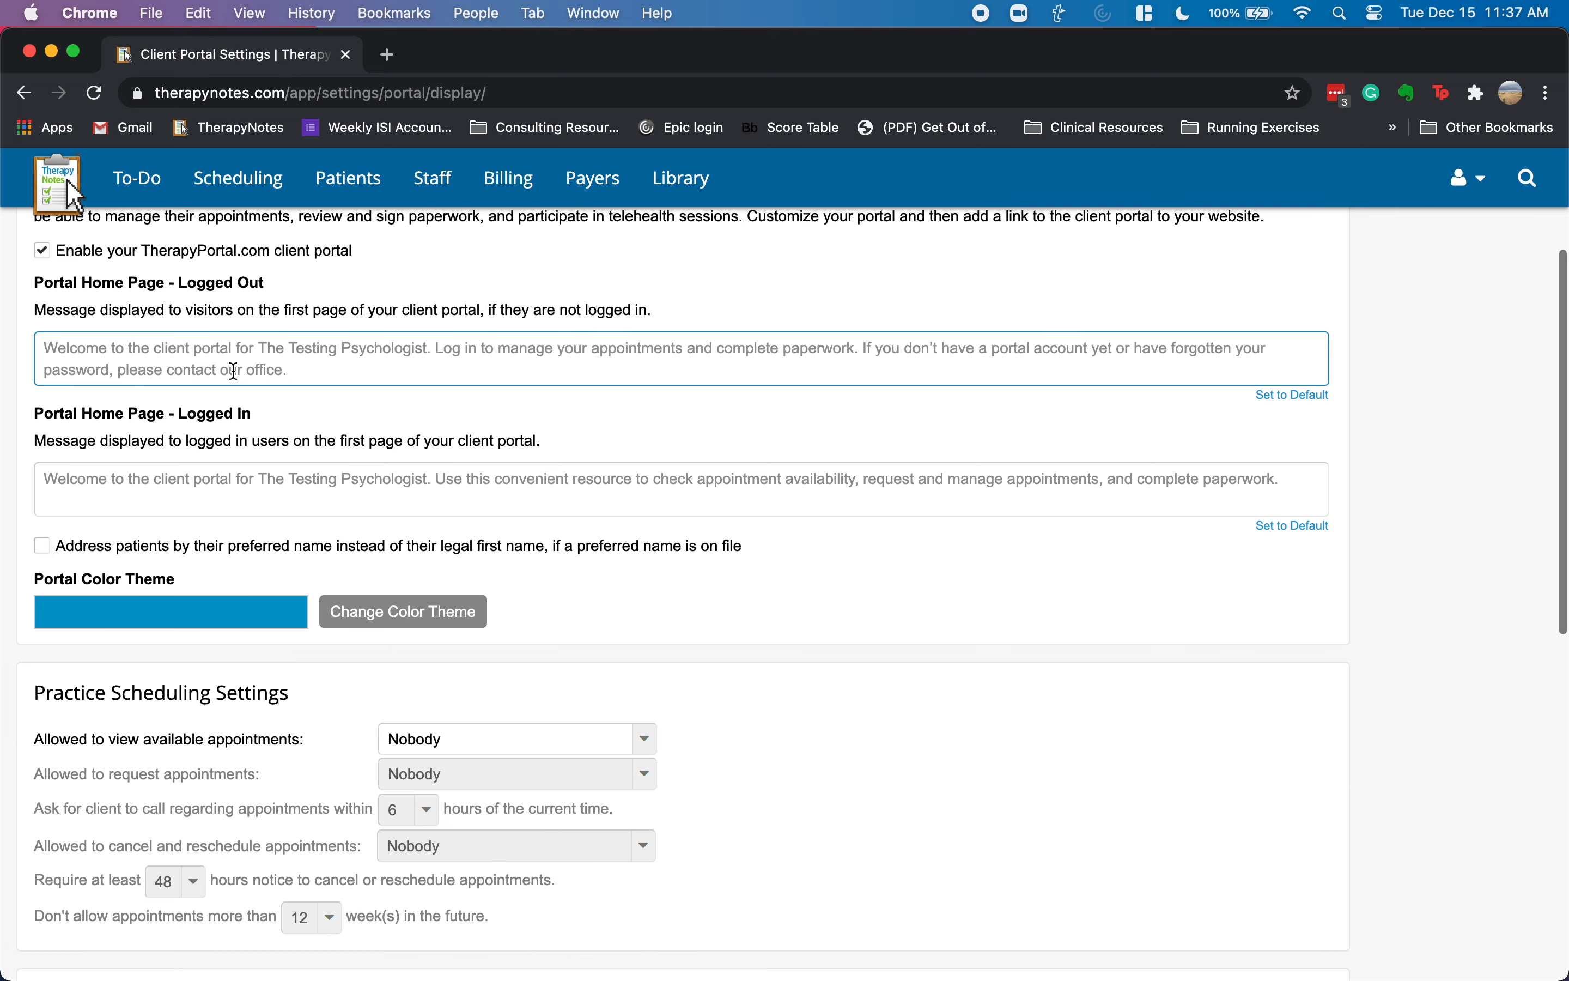
pyautogui.scroll(-4, 264, 450)
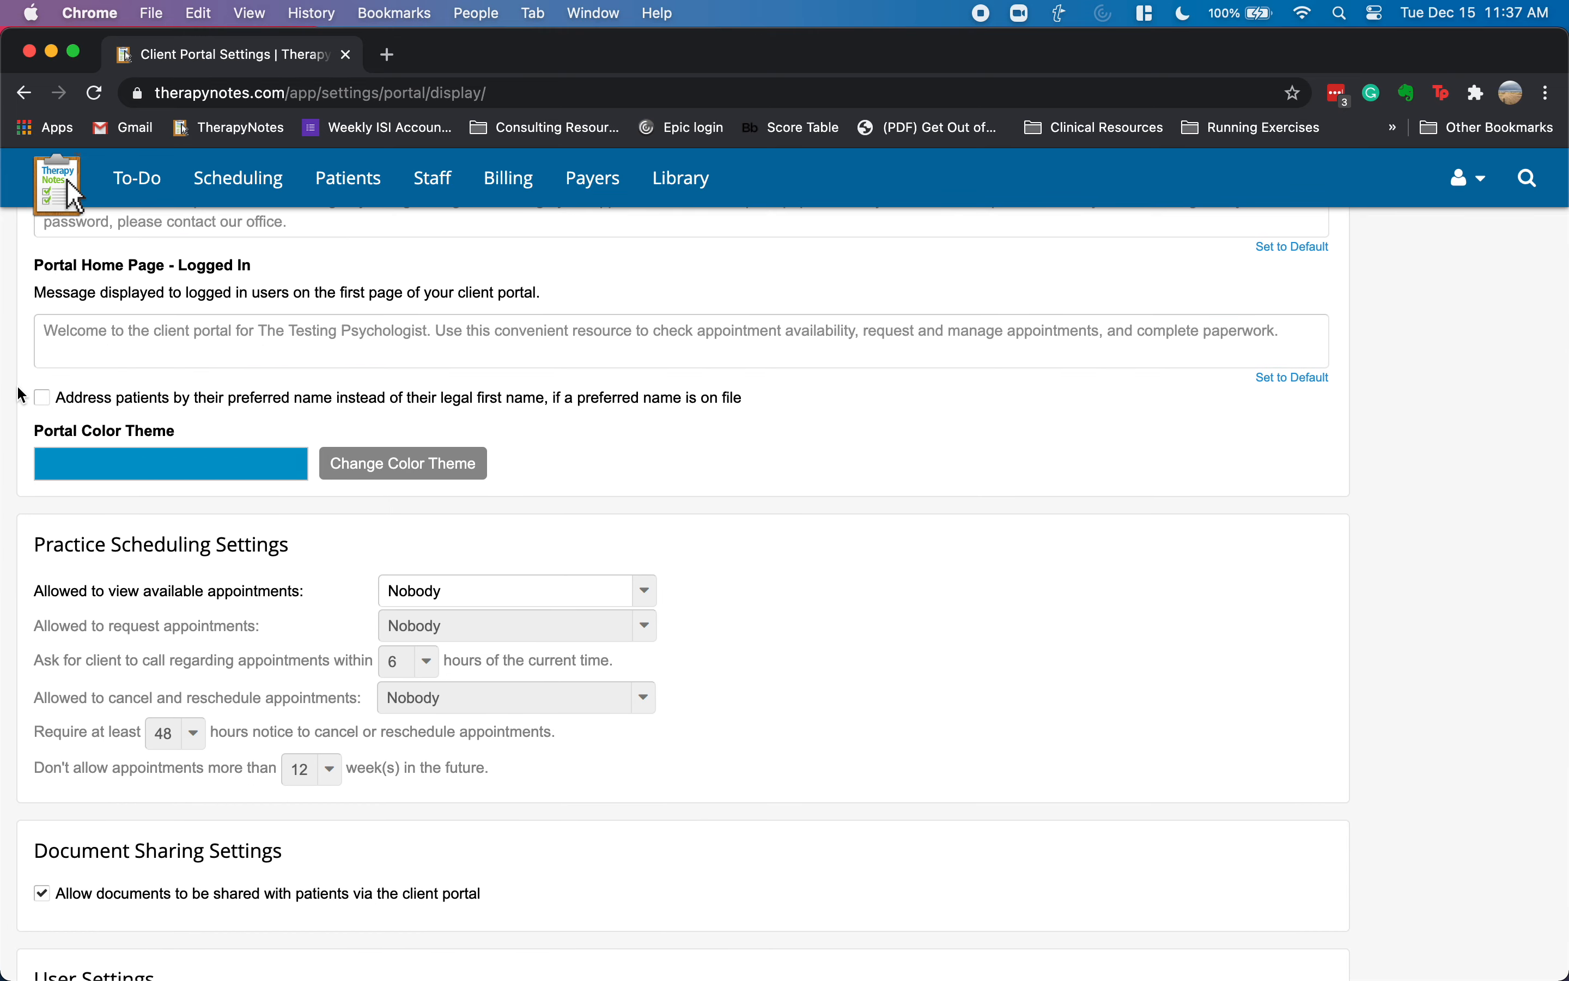
pyautogui.click(532, 585)
pyautogui.scroll(-4, 538, 575)
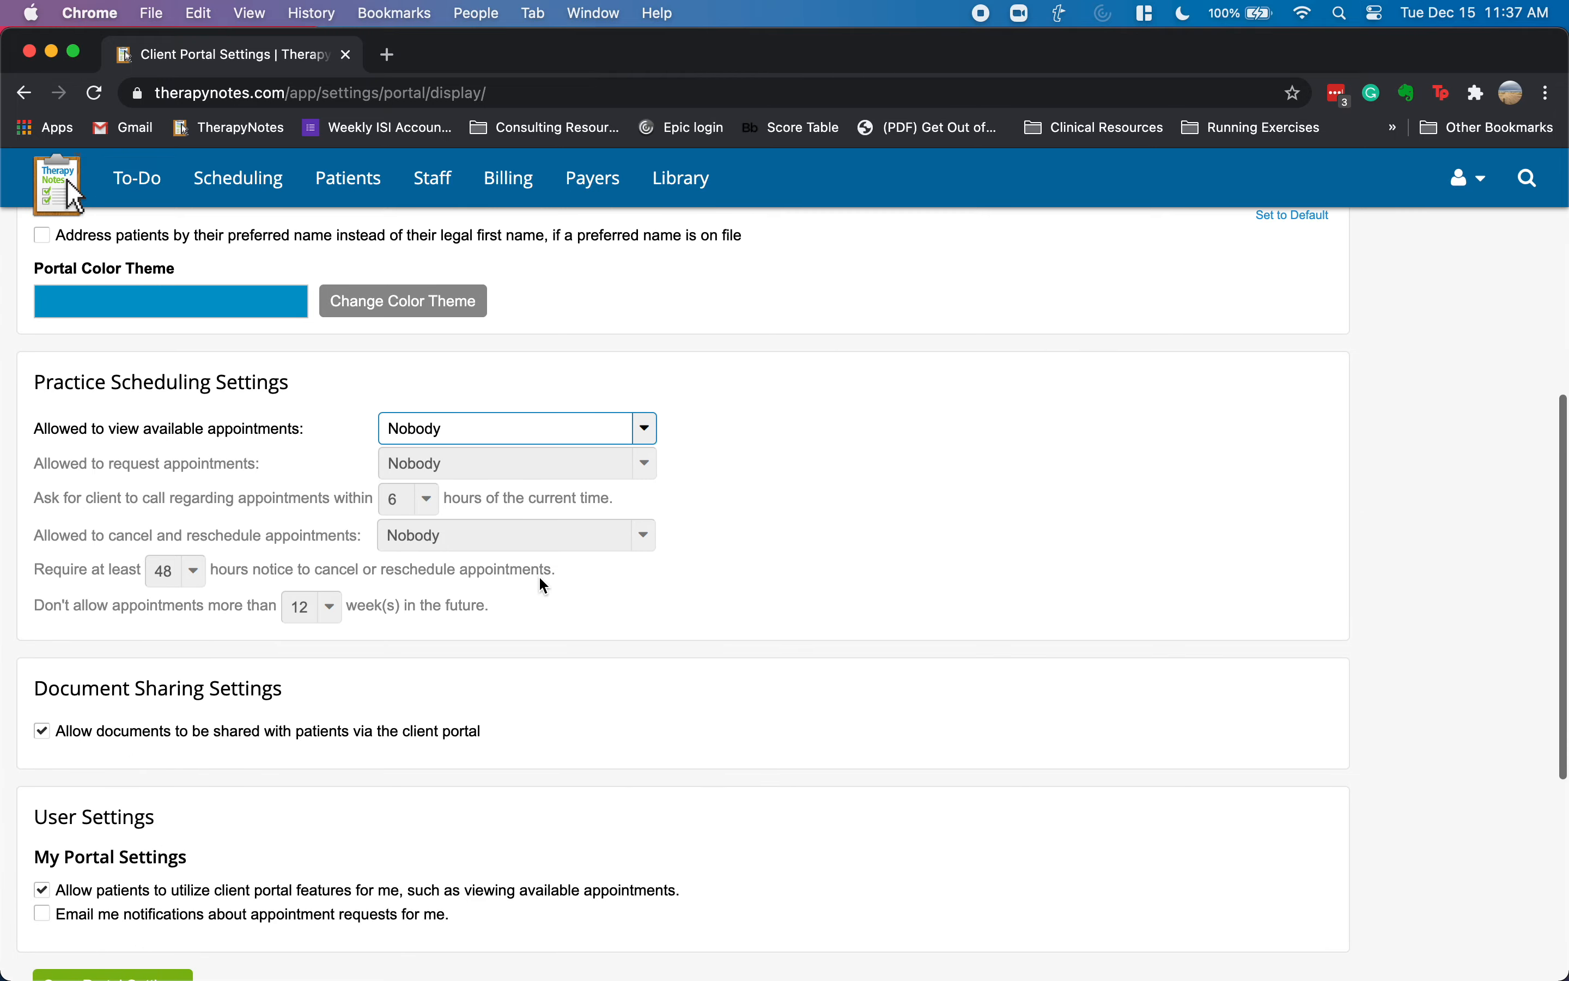
# - Set viewing and requesting available appointments to Anyone, then save the portal settings
pyautogui.click(493, 428)
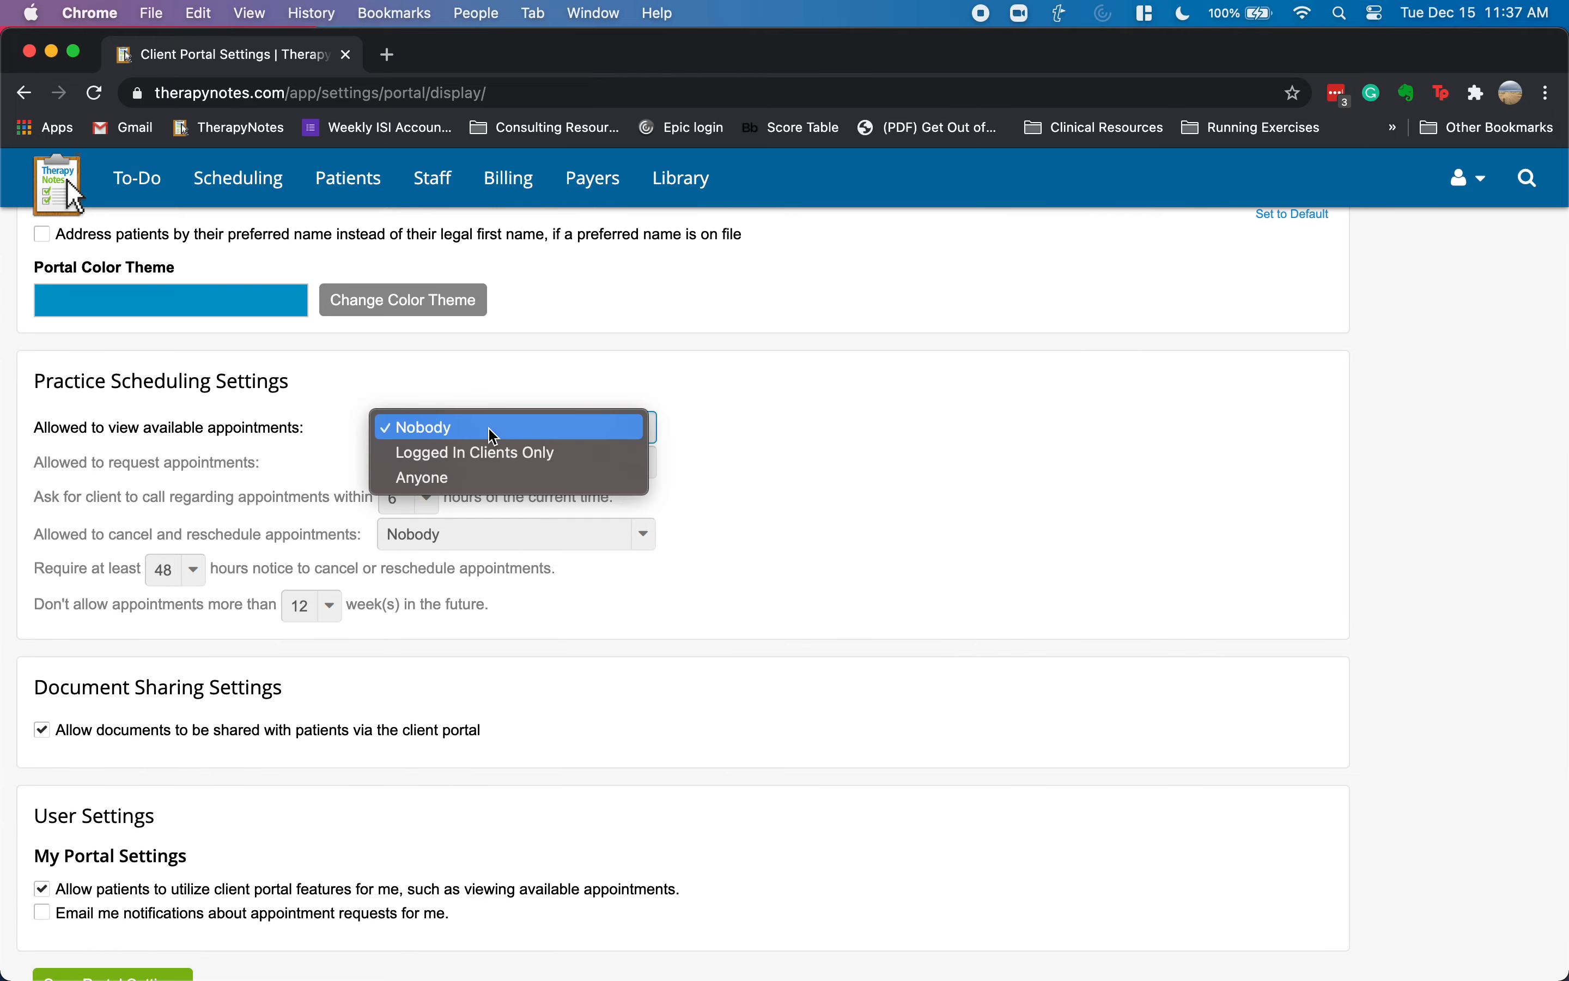
pyautogui.click(448, 480)
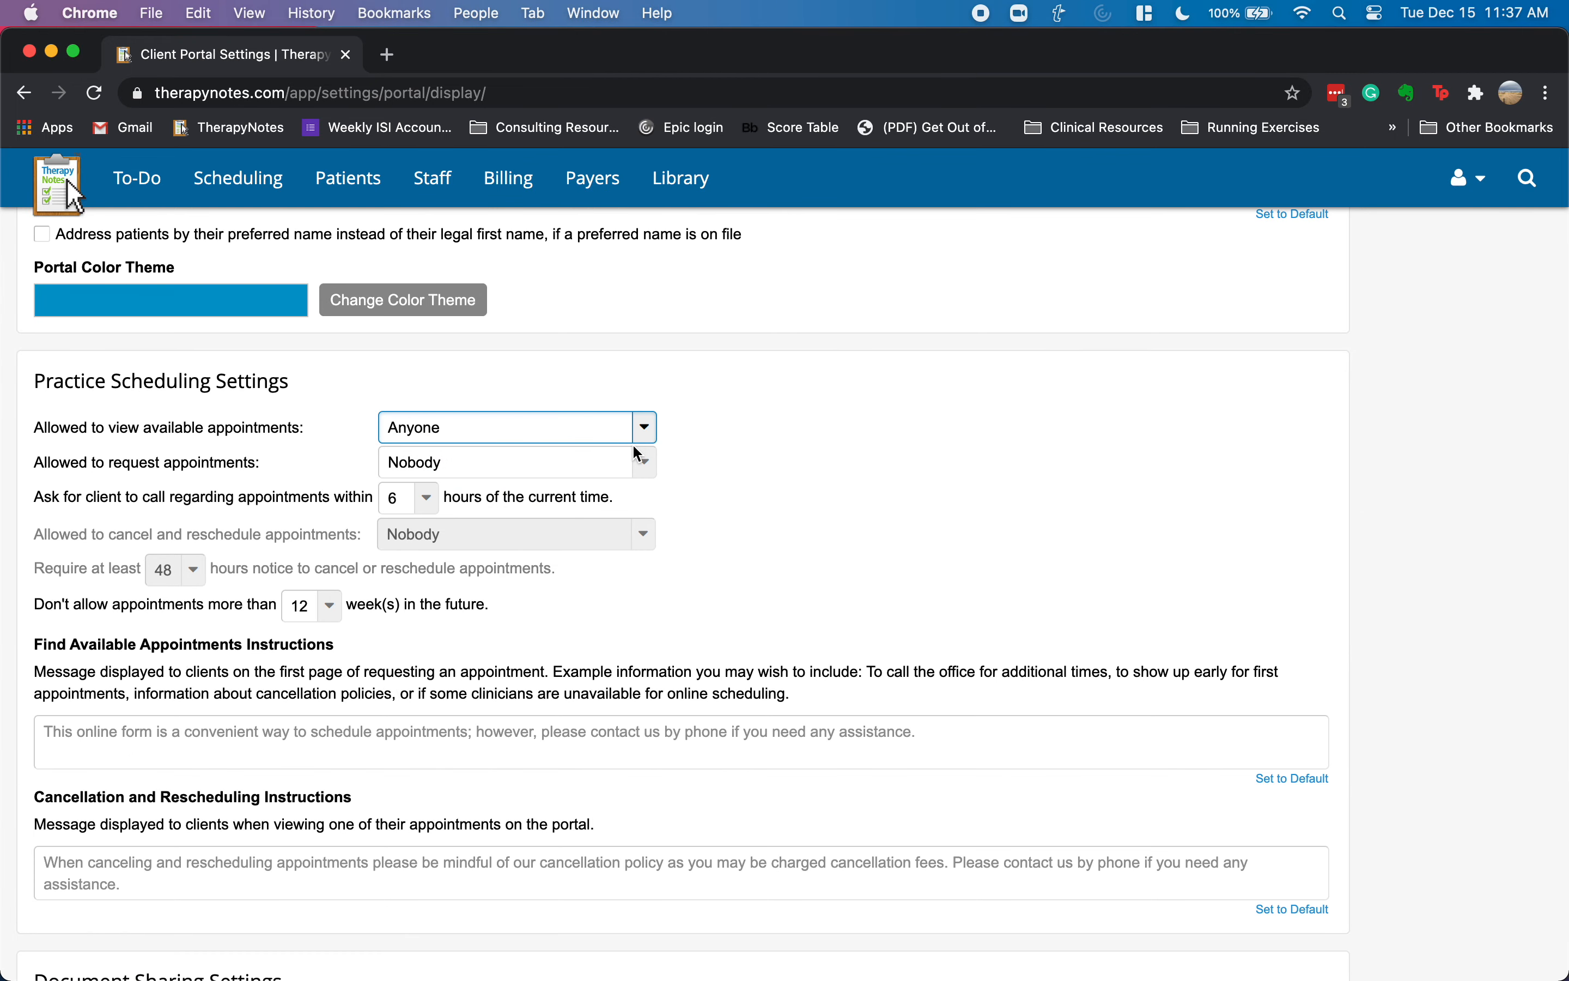
pyautogui.click(443, 459)
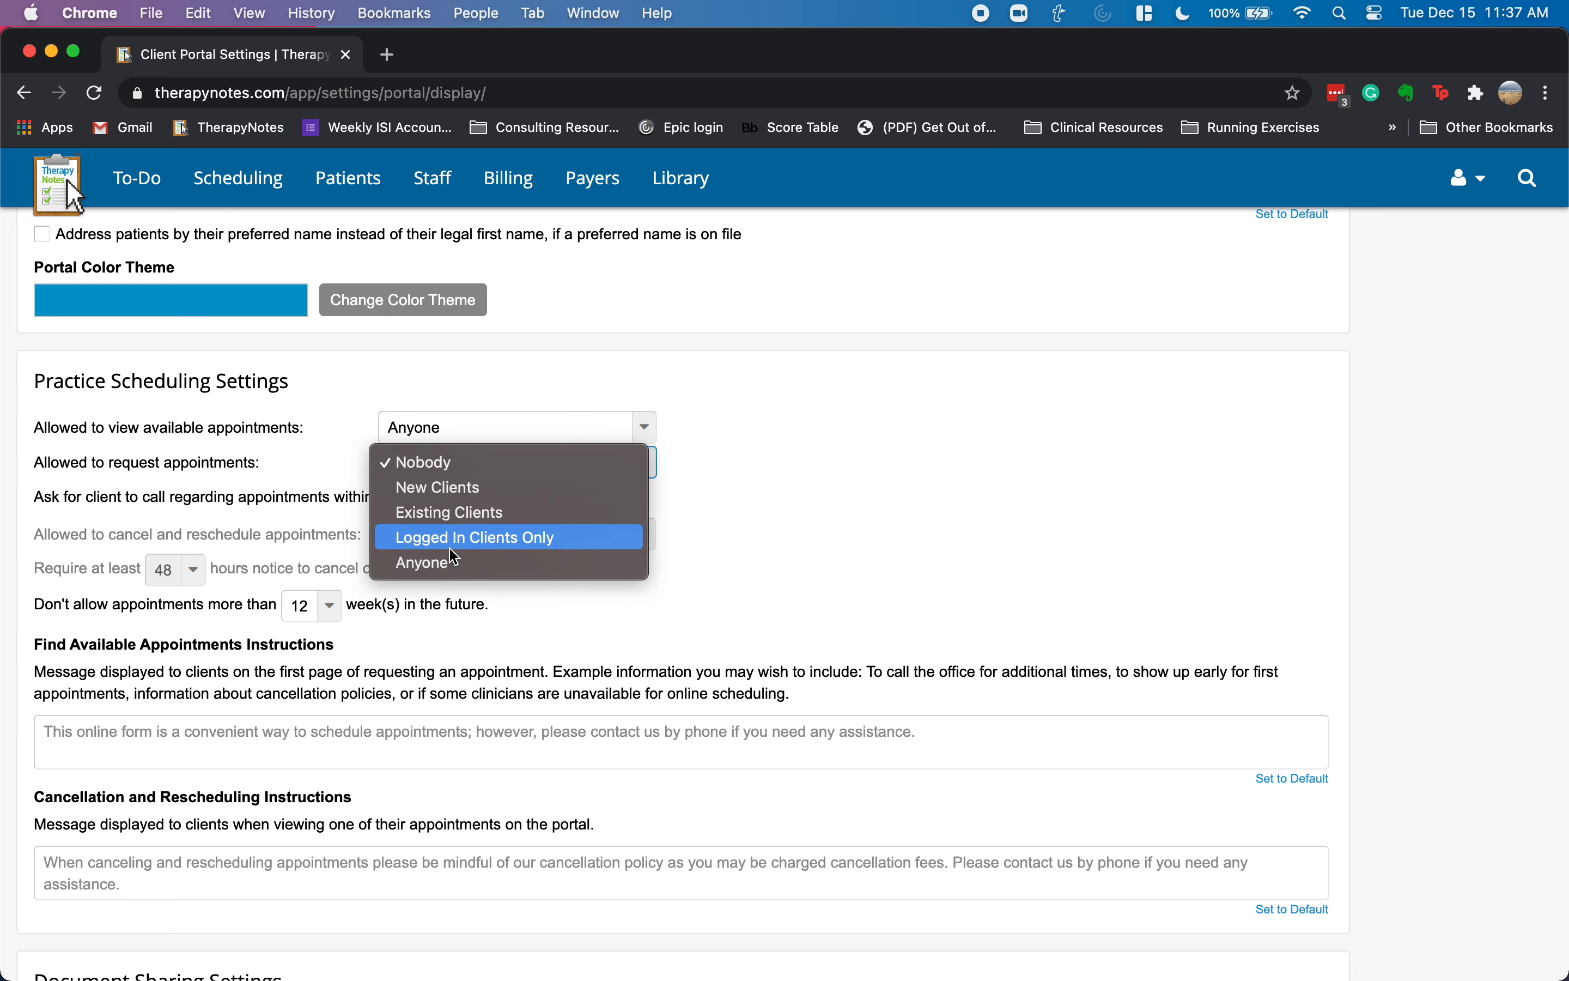
pyautogui.click(492, 571)
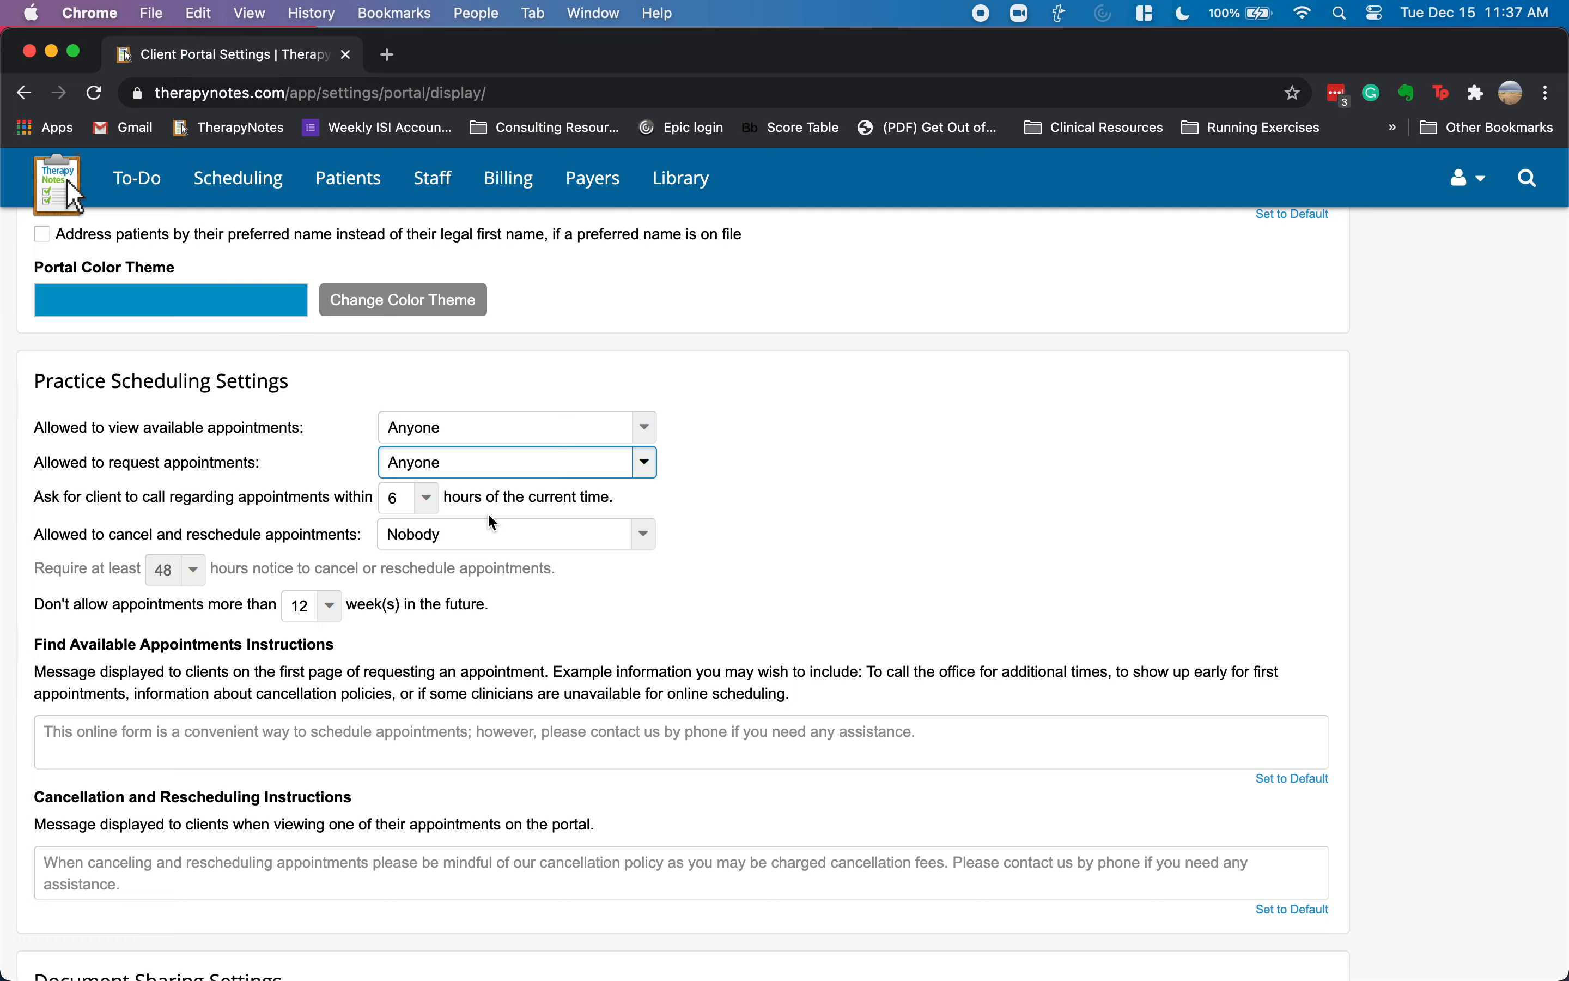
pyautogui.scroll(-5, 490, 493)
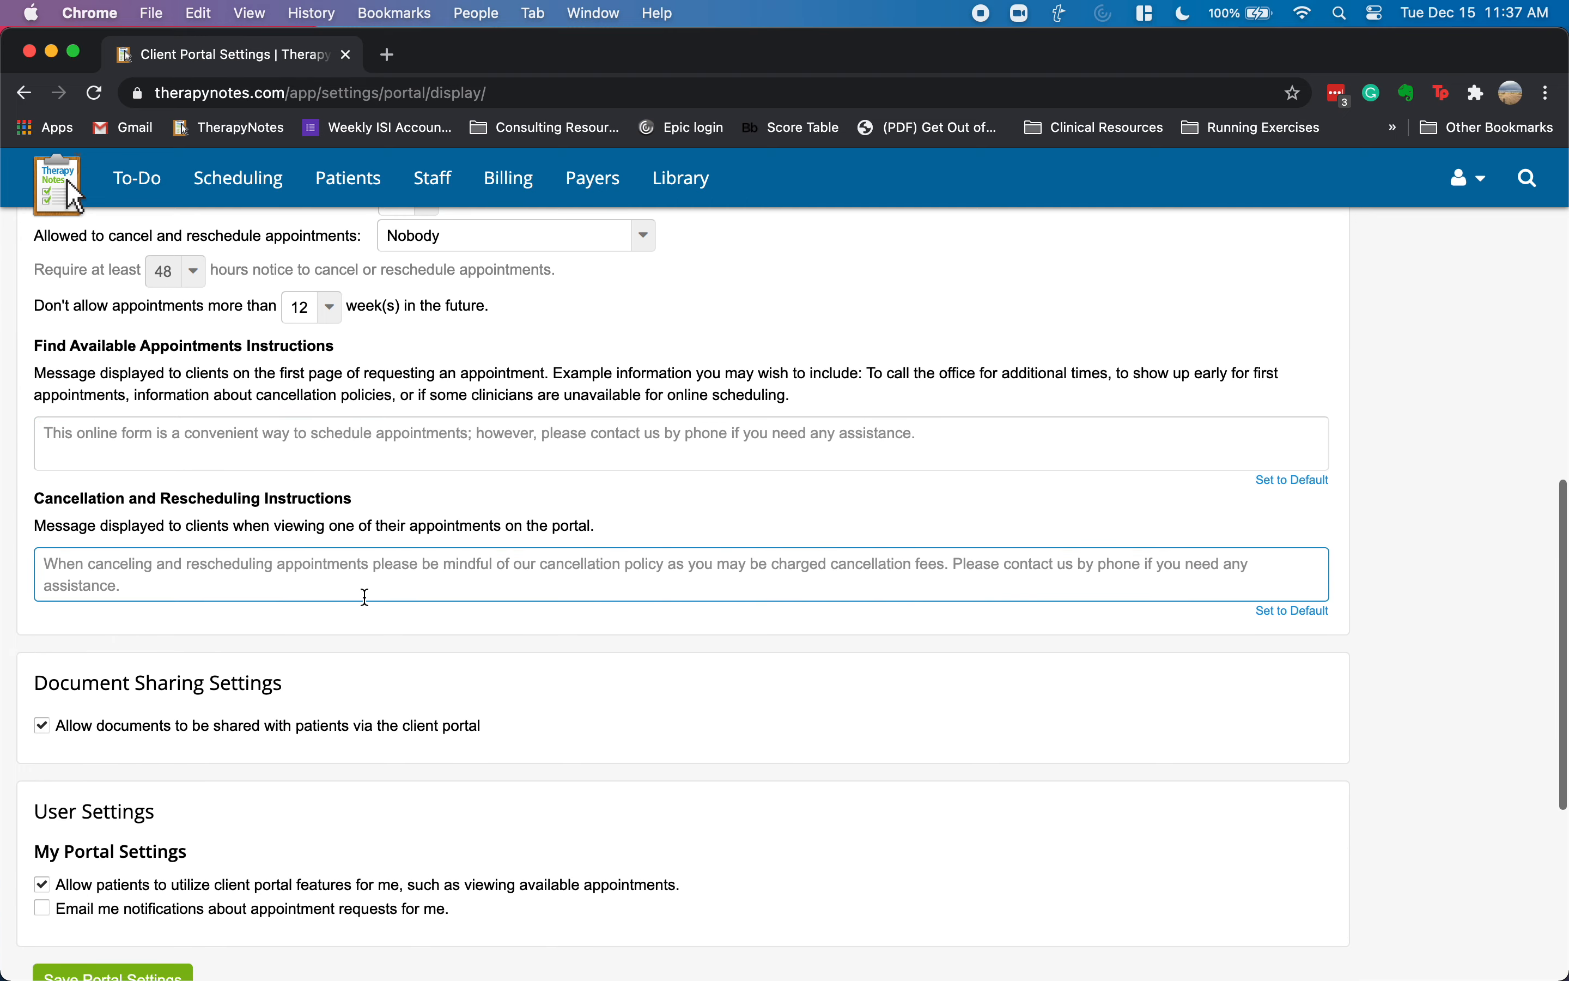
pyautogui.scroll(-3, 362, 583)
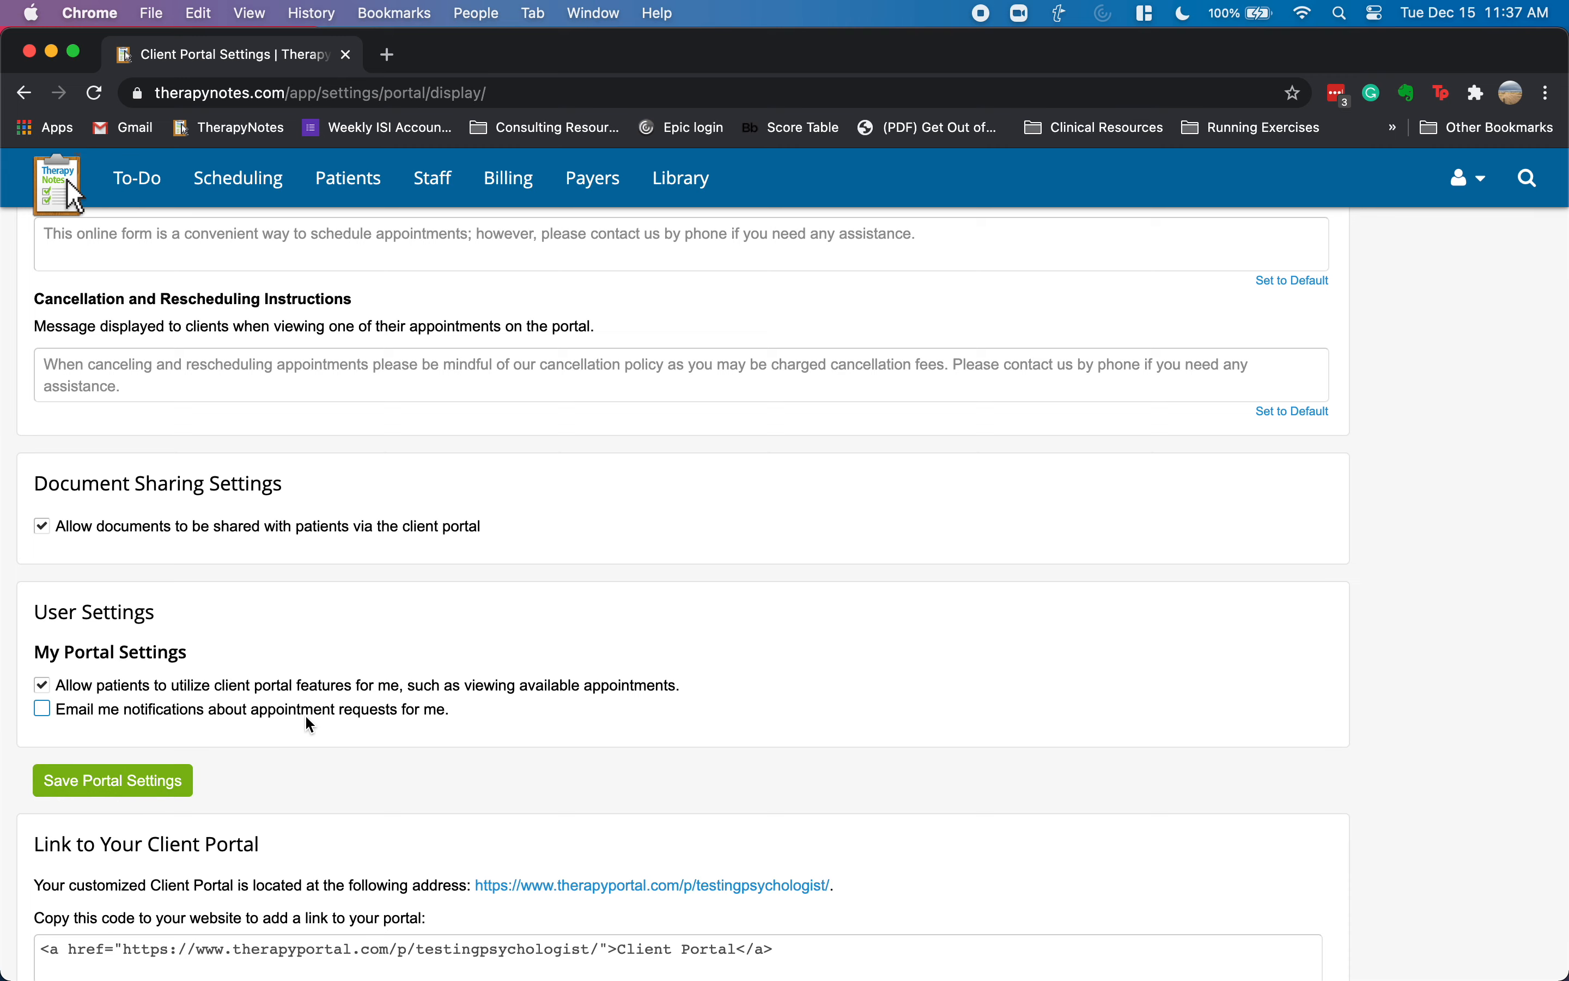
pyautogui.scroll(-5, 307, 719)
pyautogui.click(113, 553)
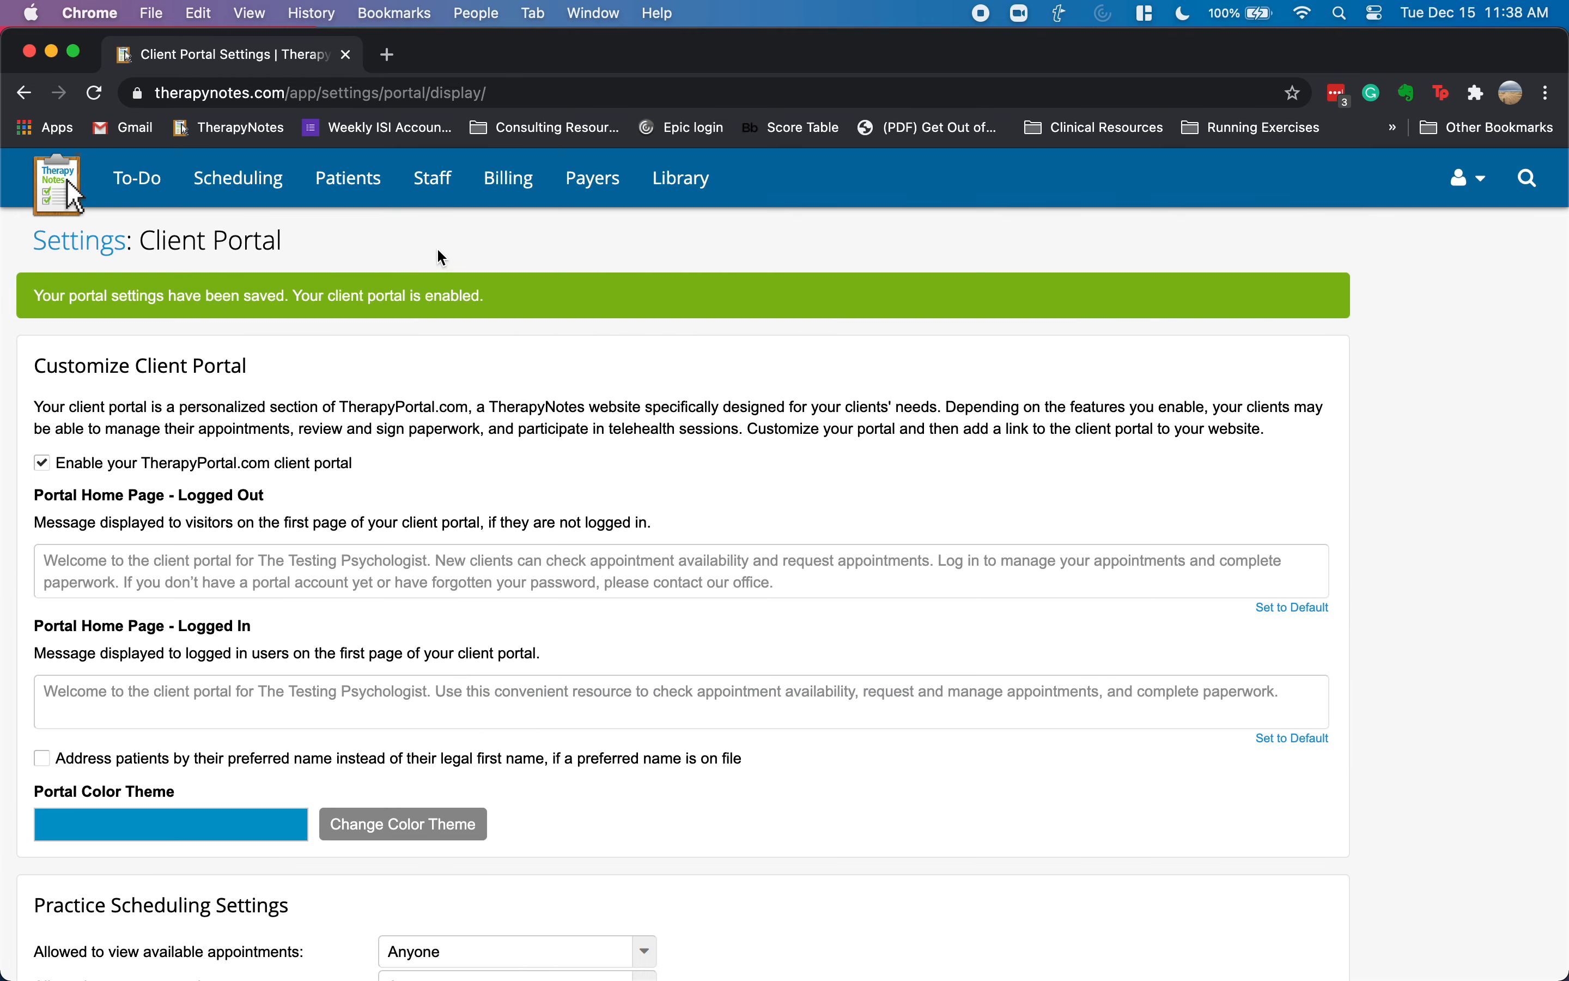
# - Add the patient's date of birth to their record, save, and return to their Portal tab
pyautogui.click(344, 200)
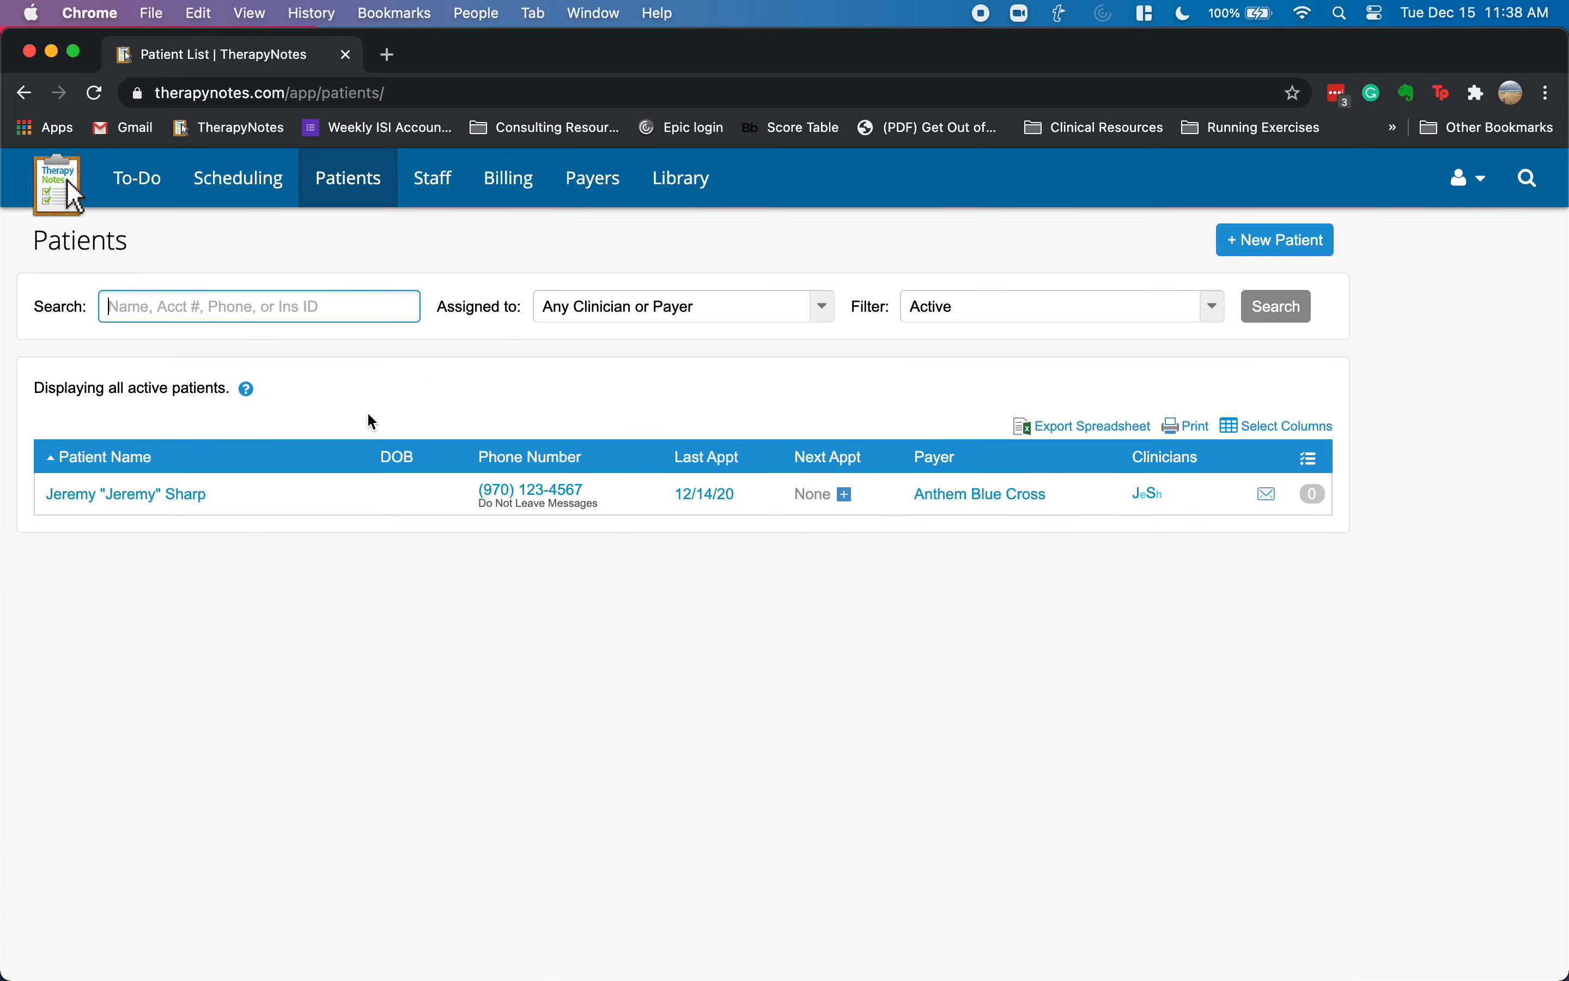
pyautogui.click(121, 497)
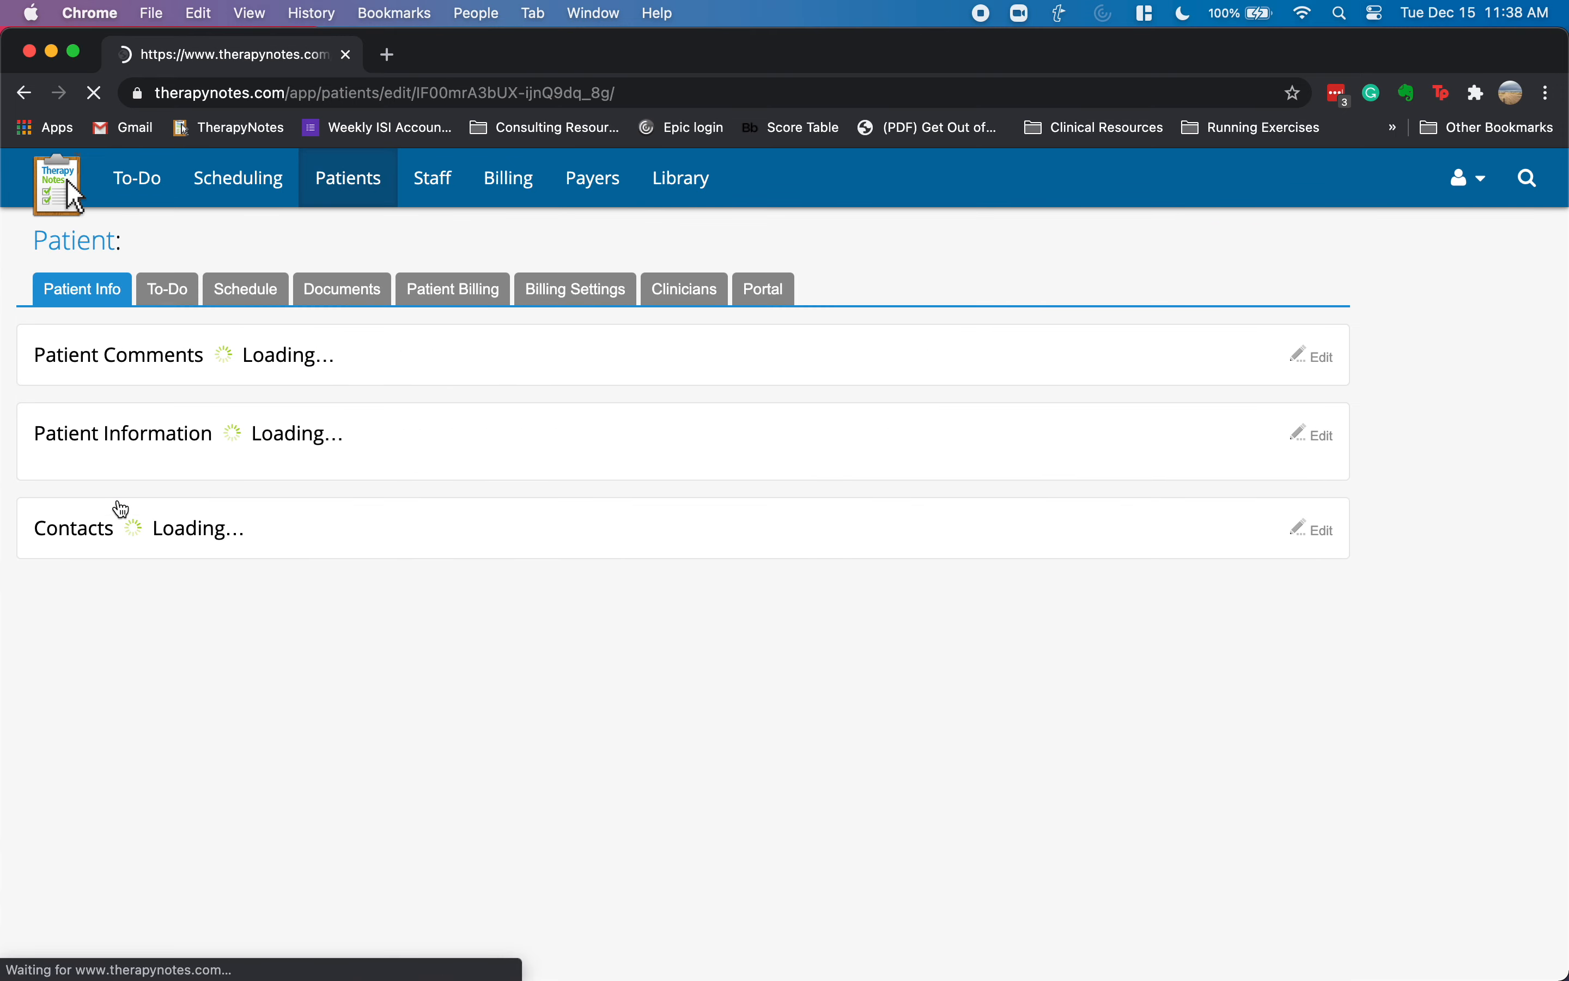
pyautogui.click(771, 296)
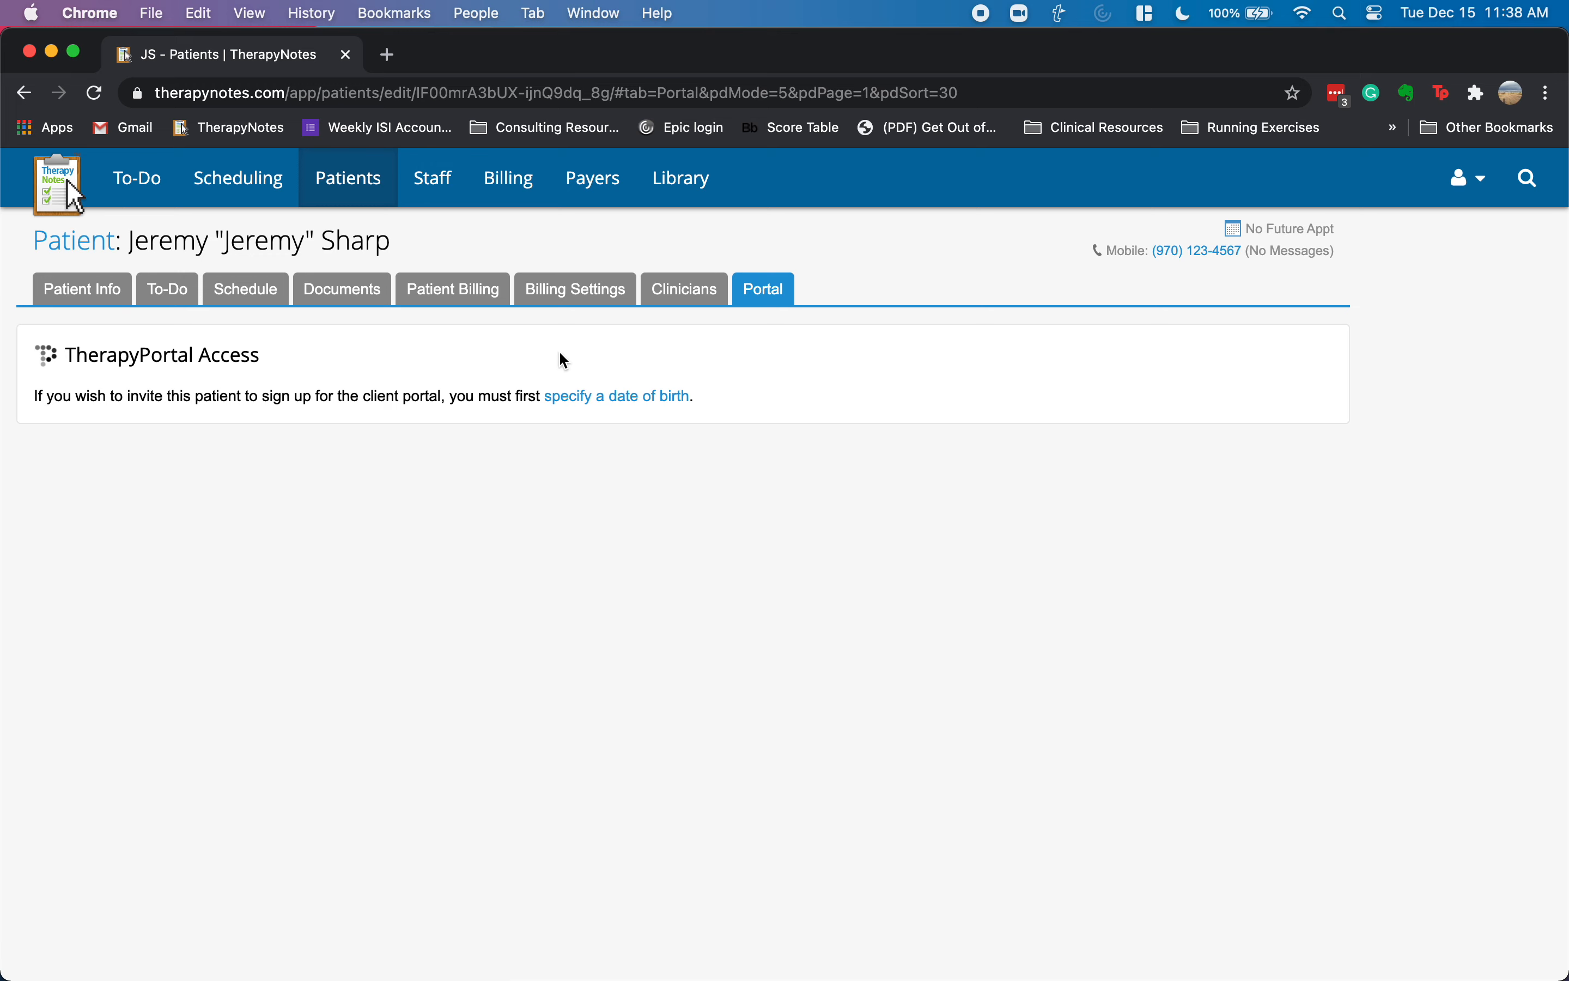
pyautogui.click(588, 397)
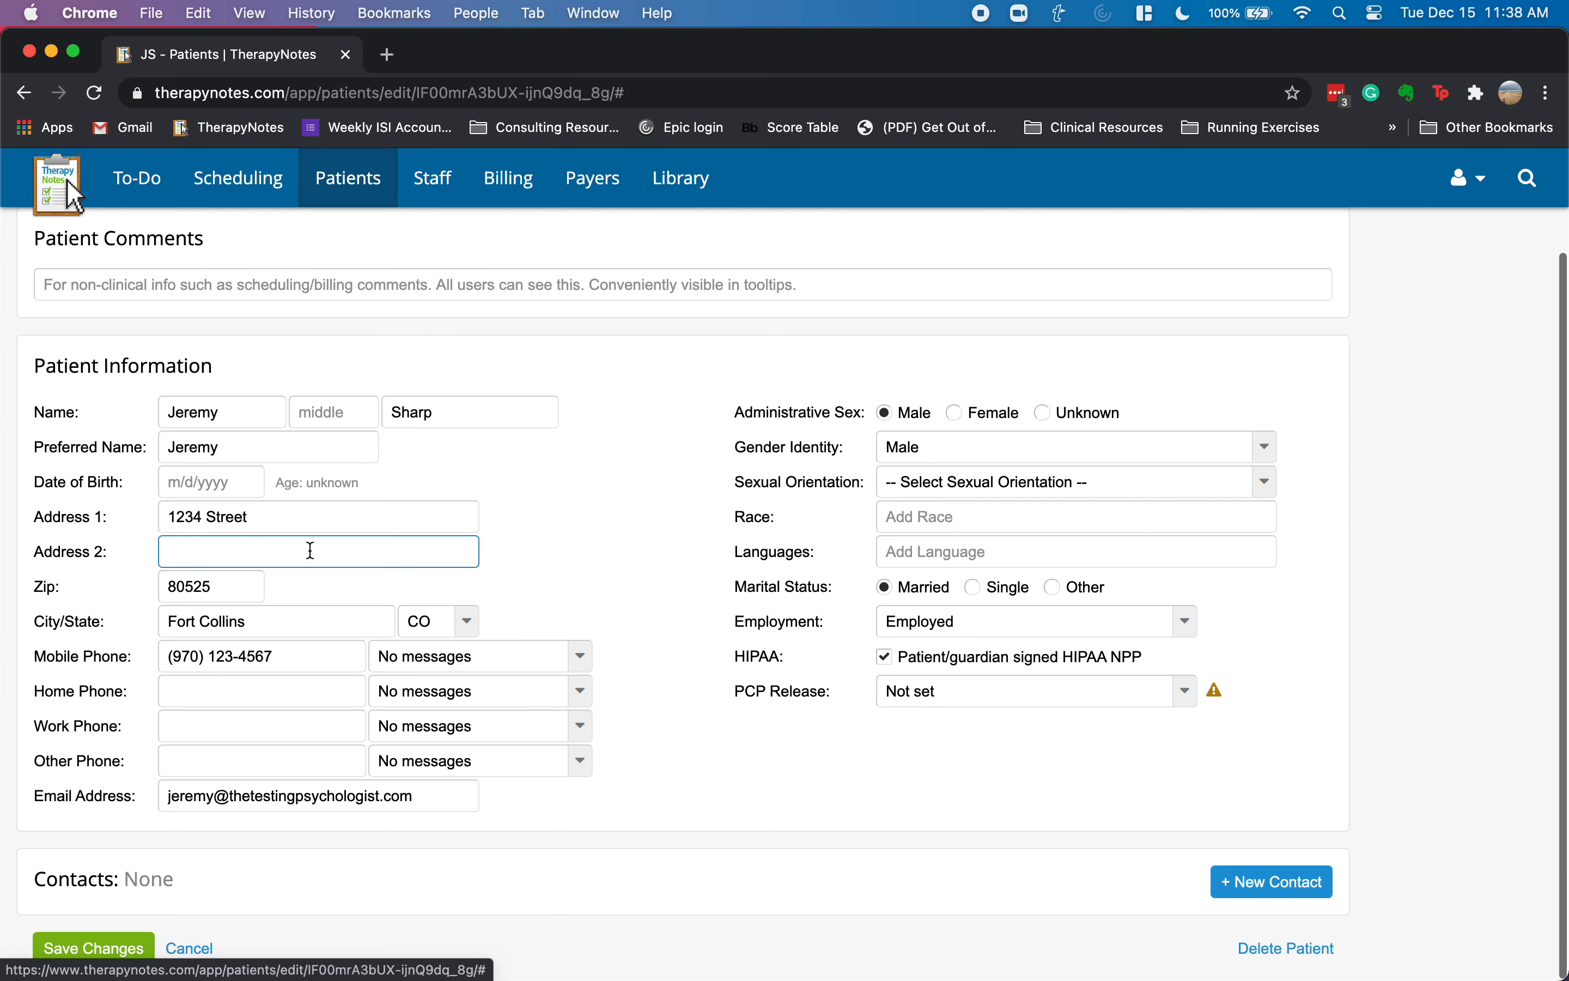
pyautogui.click(227, 485)
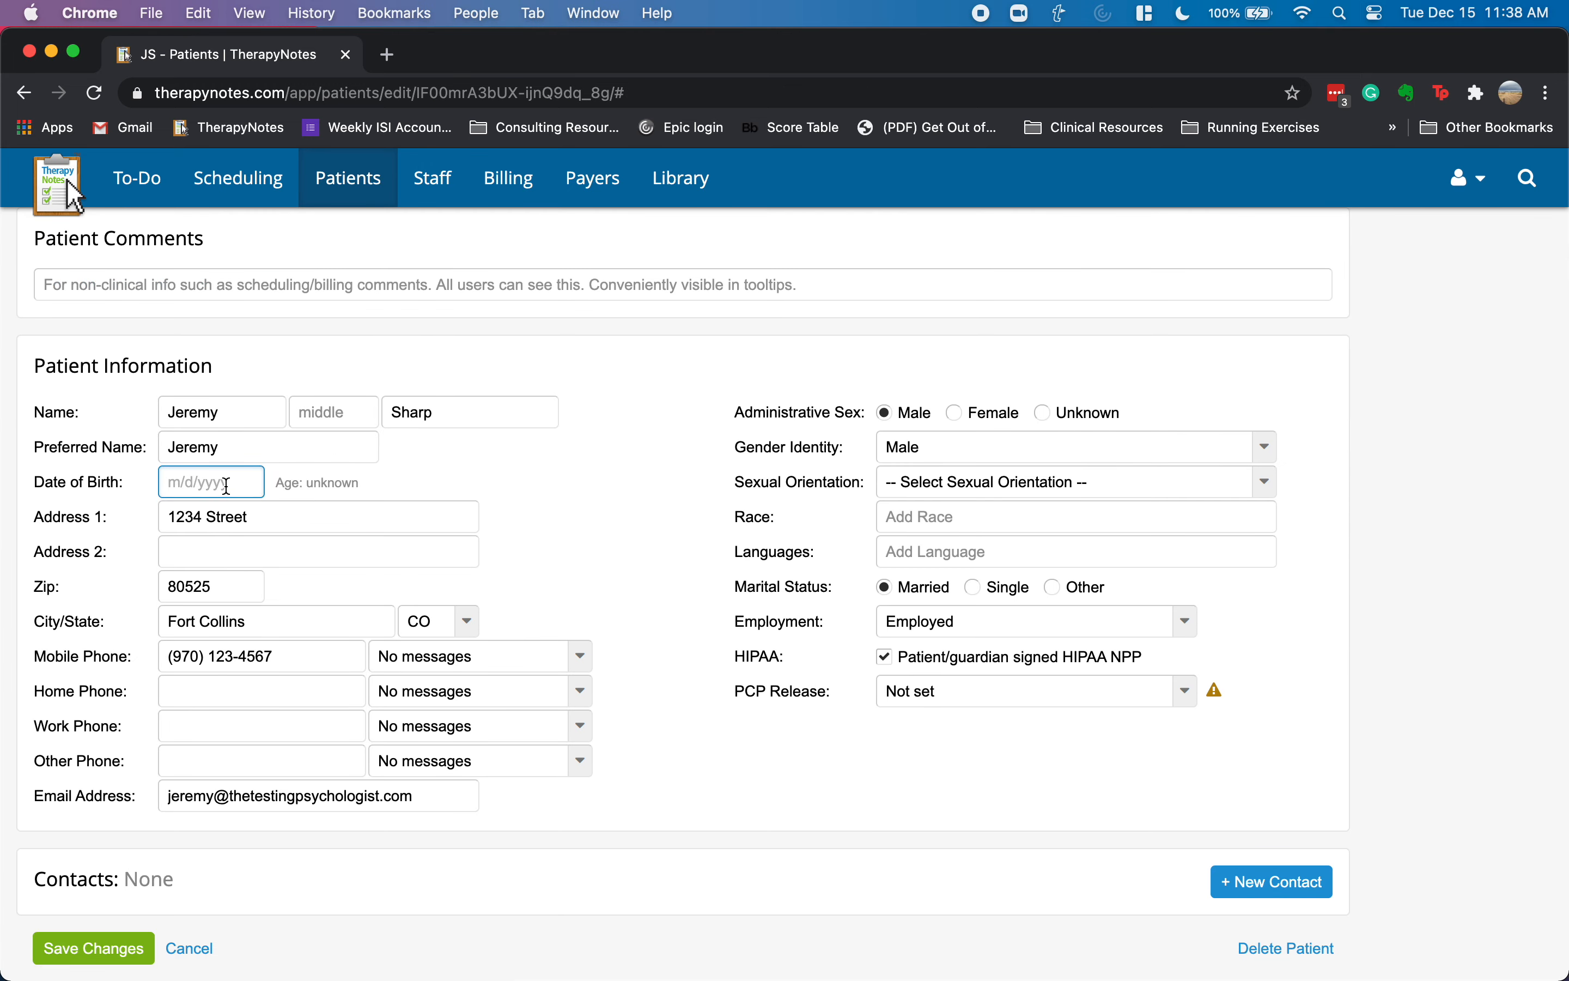
pyautogui.write('7/01/1978')
pyautogui.press('Tab')
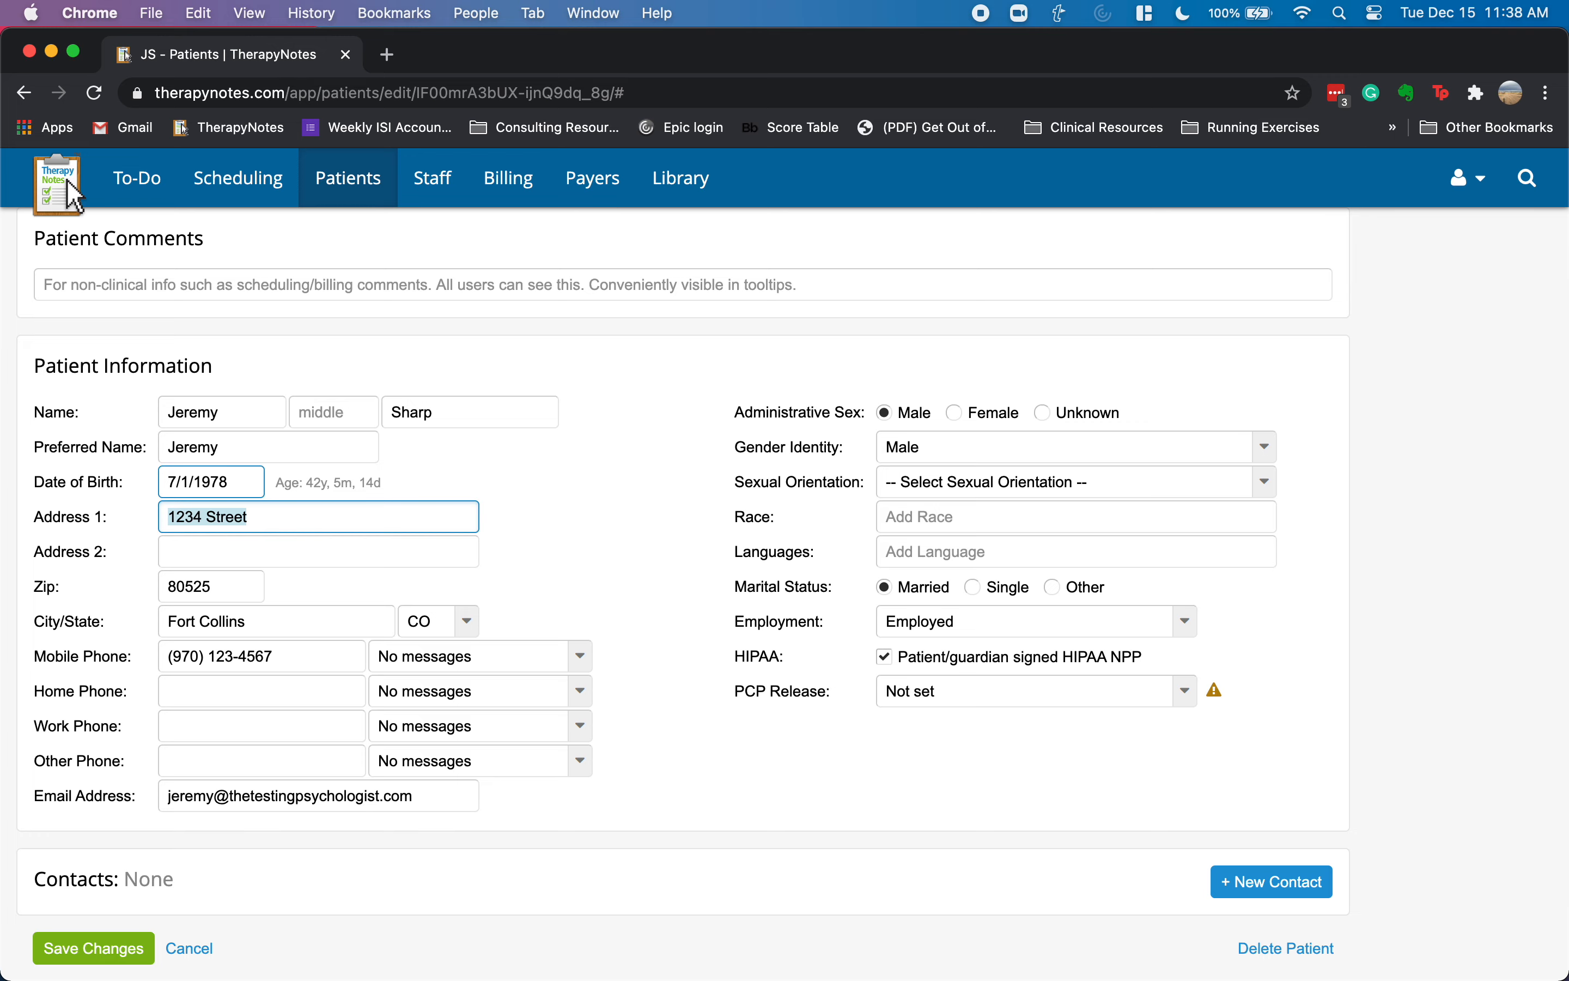
pyautogui.click(91, 959)
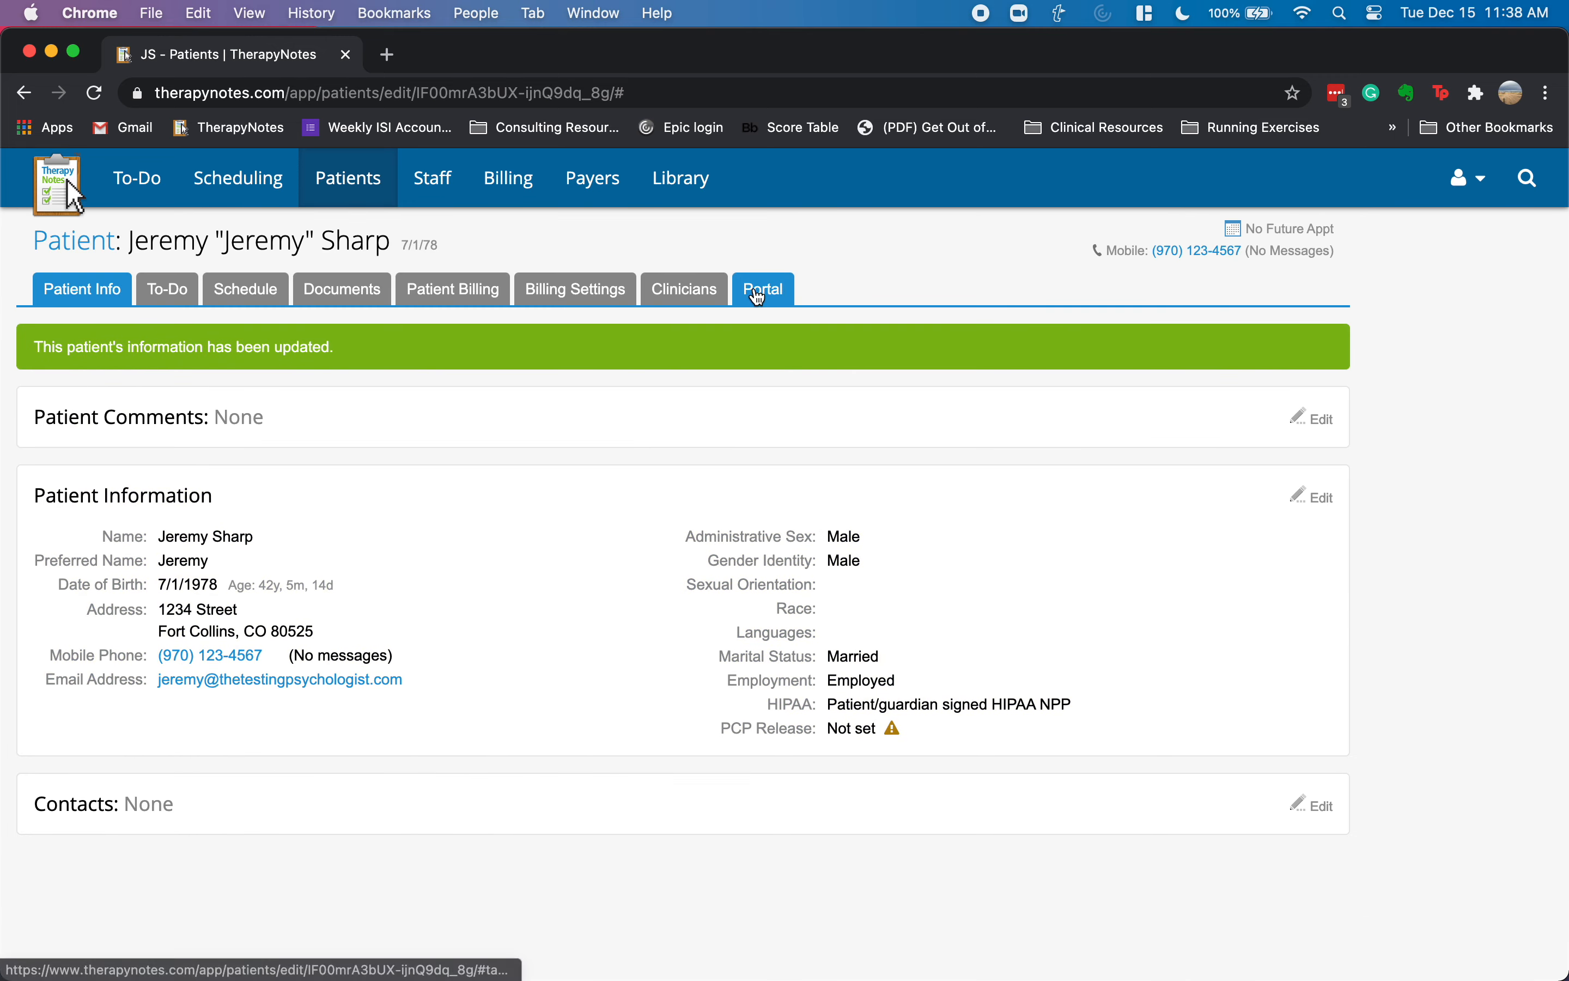
pyautogui.click(758, 297)
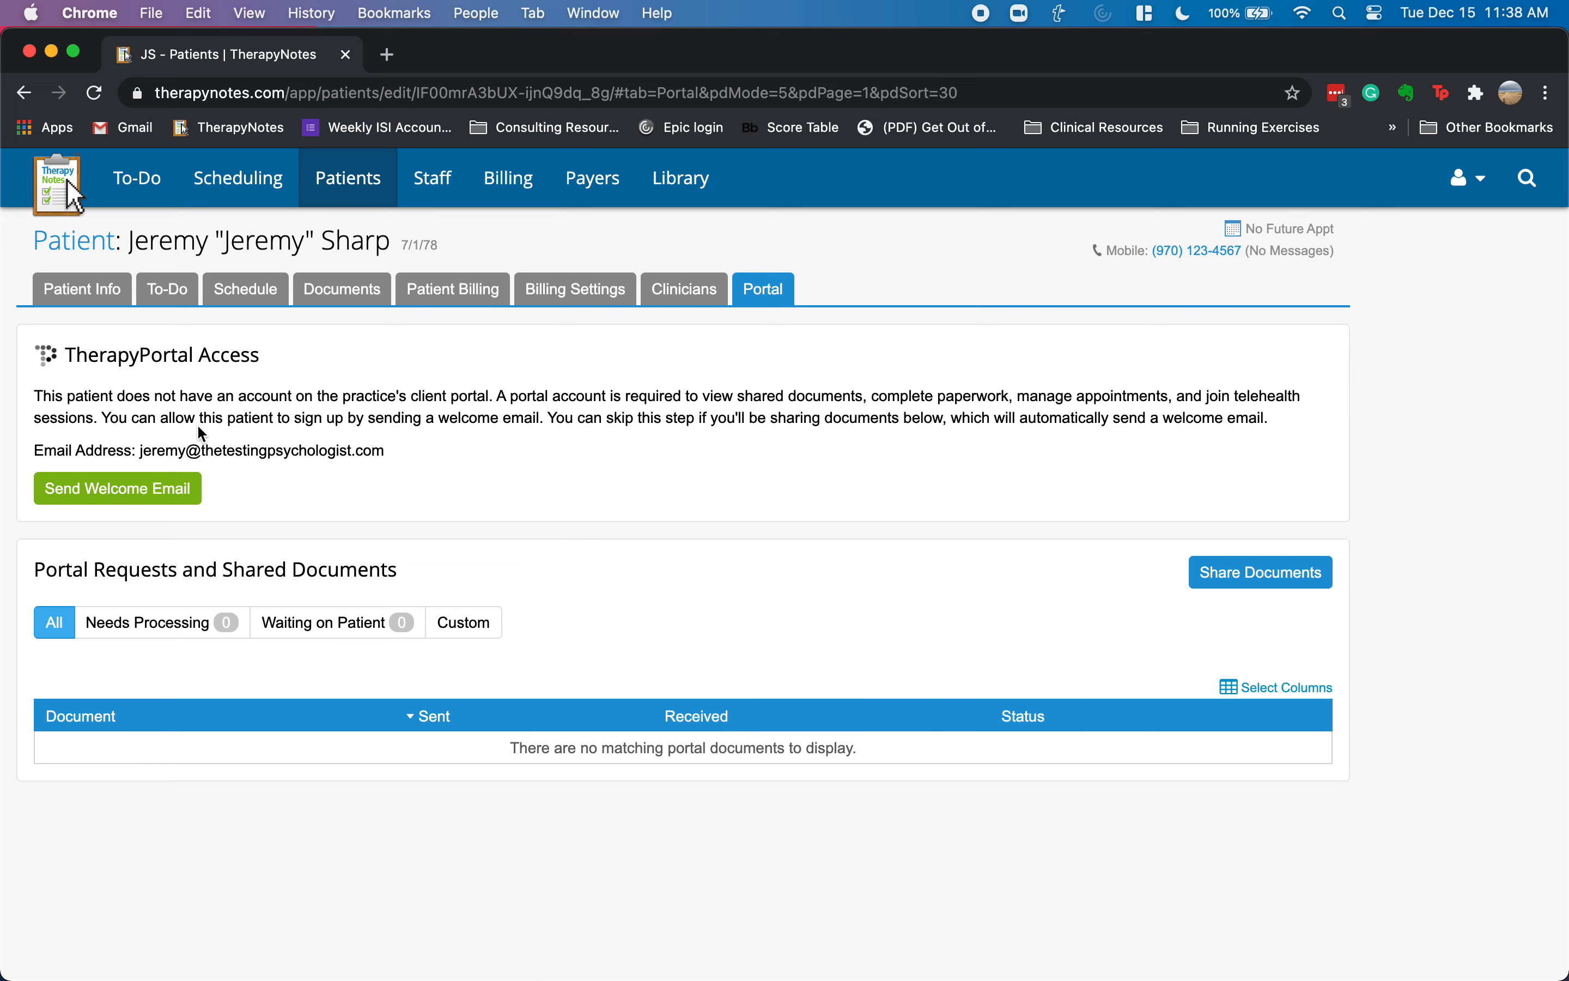
# - Start a portal document share for the patient and bring up the library documents
pyautogui.click(151, 501)
pyautogui.click(1219, 584)
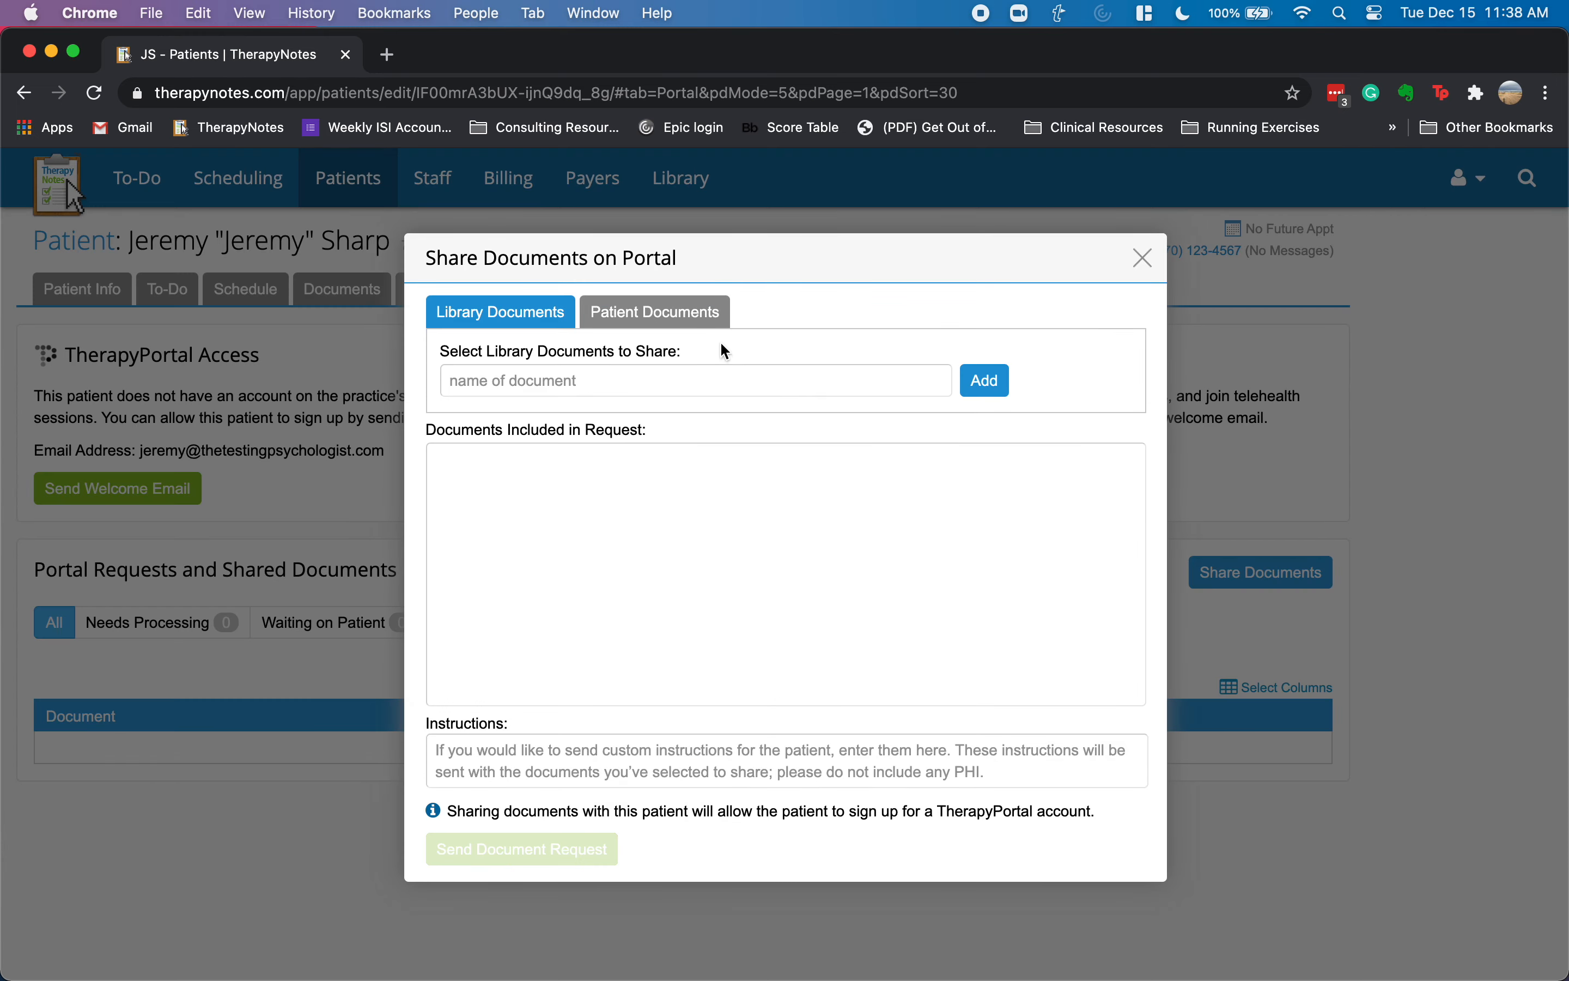
pyautogui.click(632, 387)
pyautogui.click(642, 317)
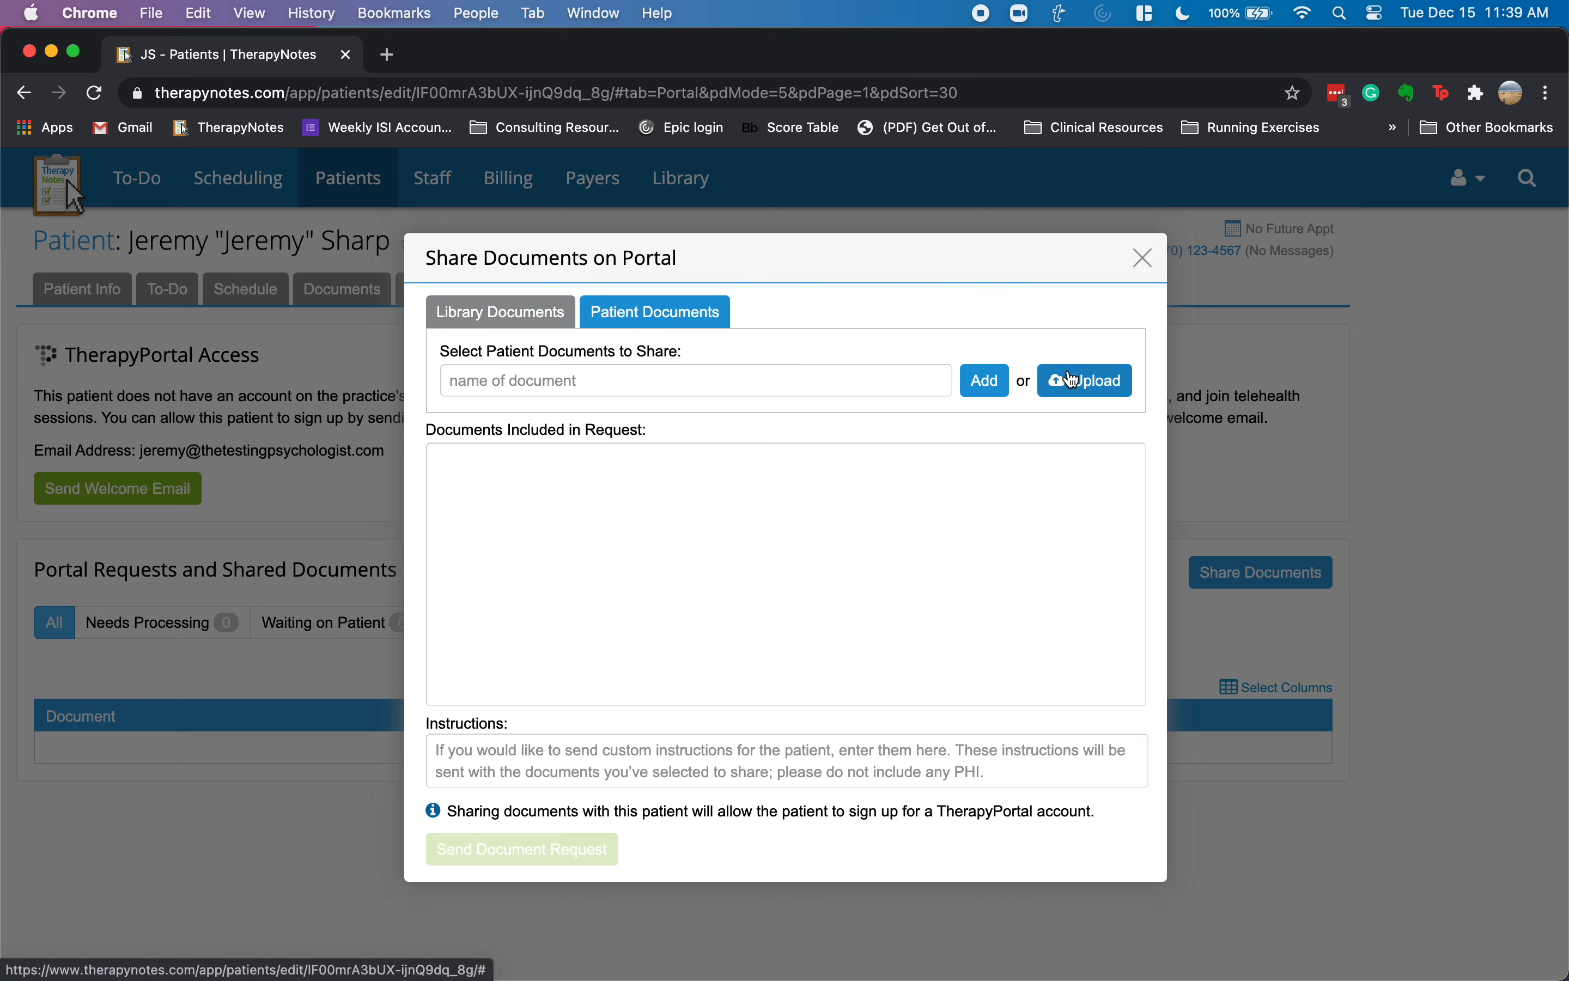
pyautogui.click(544, 323)
pyautogui.click(609, 382)
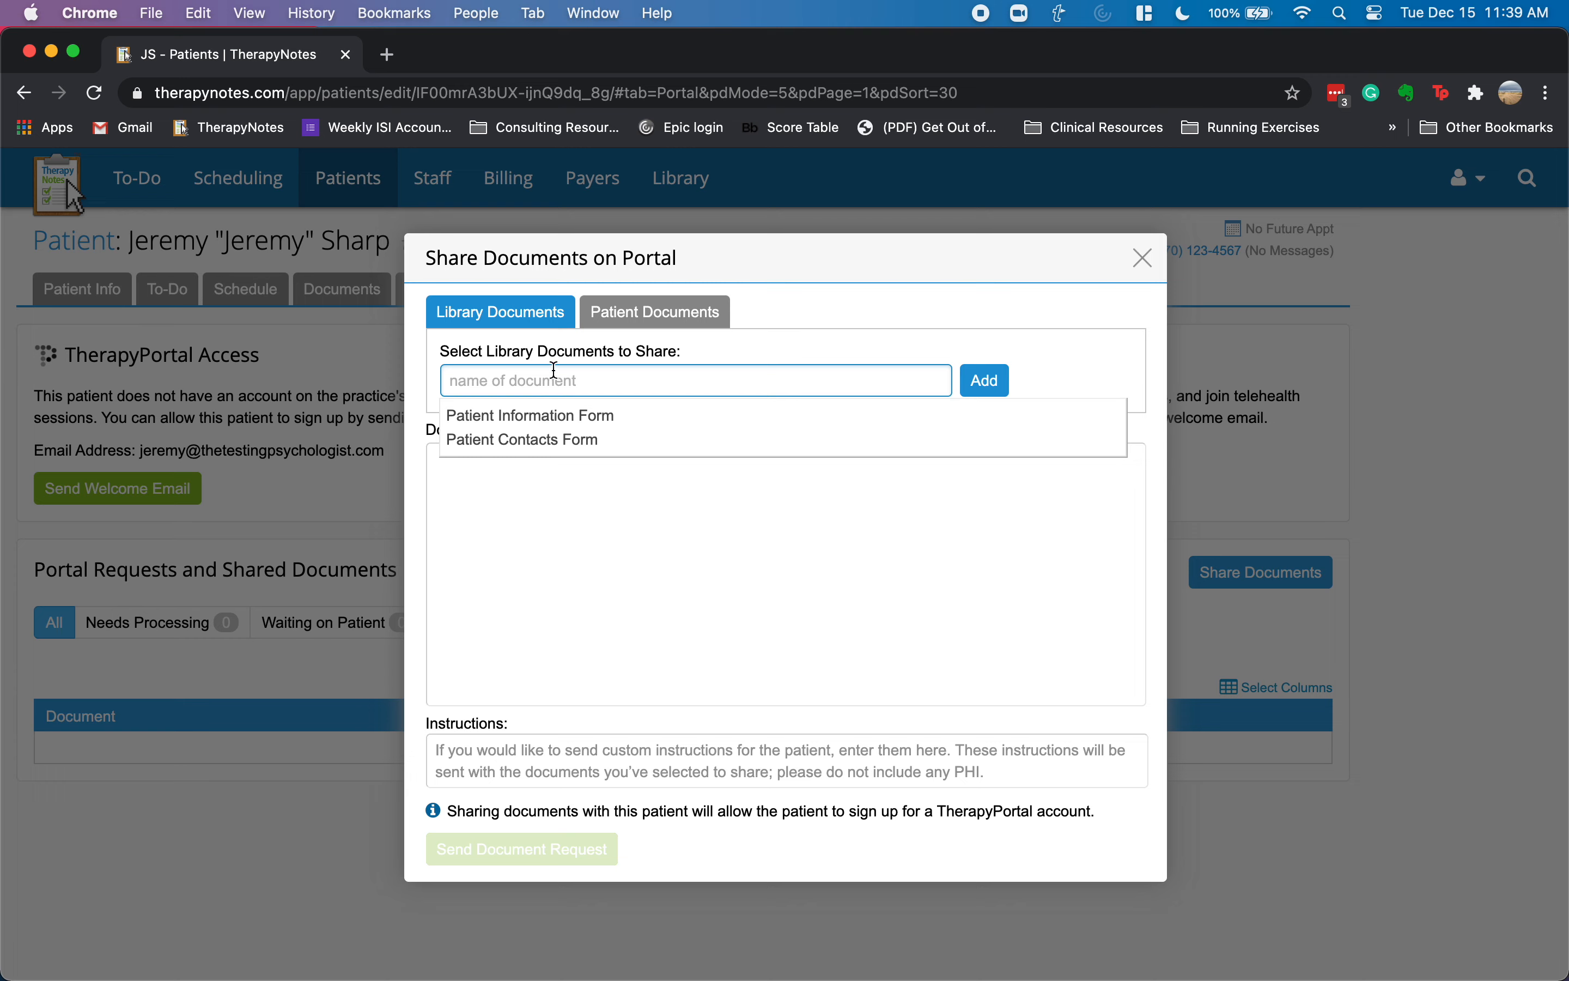
# - Add the Patient Information Form, preview it, and send the document request
pyautogui.click(561, 419)
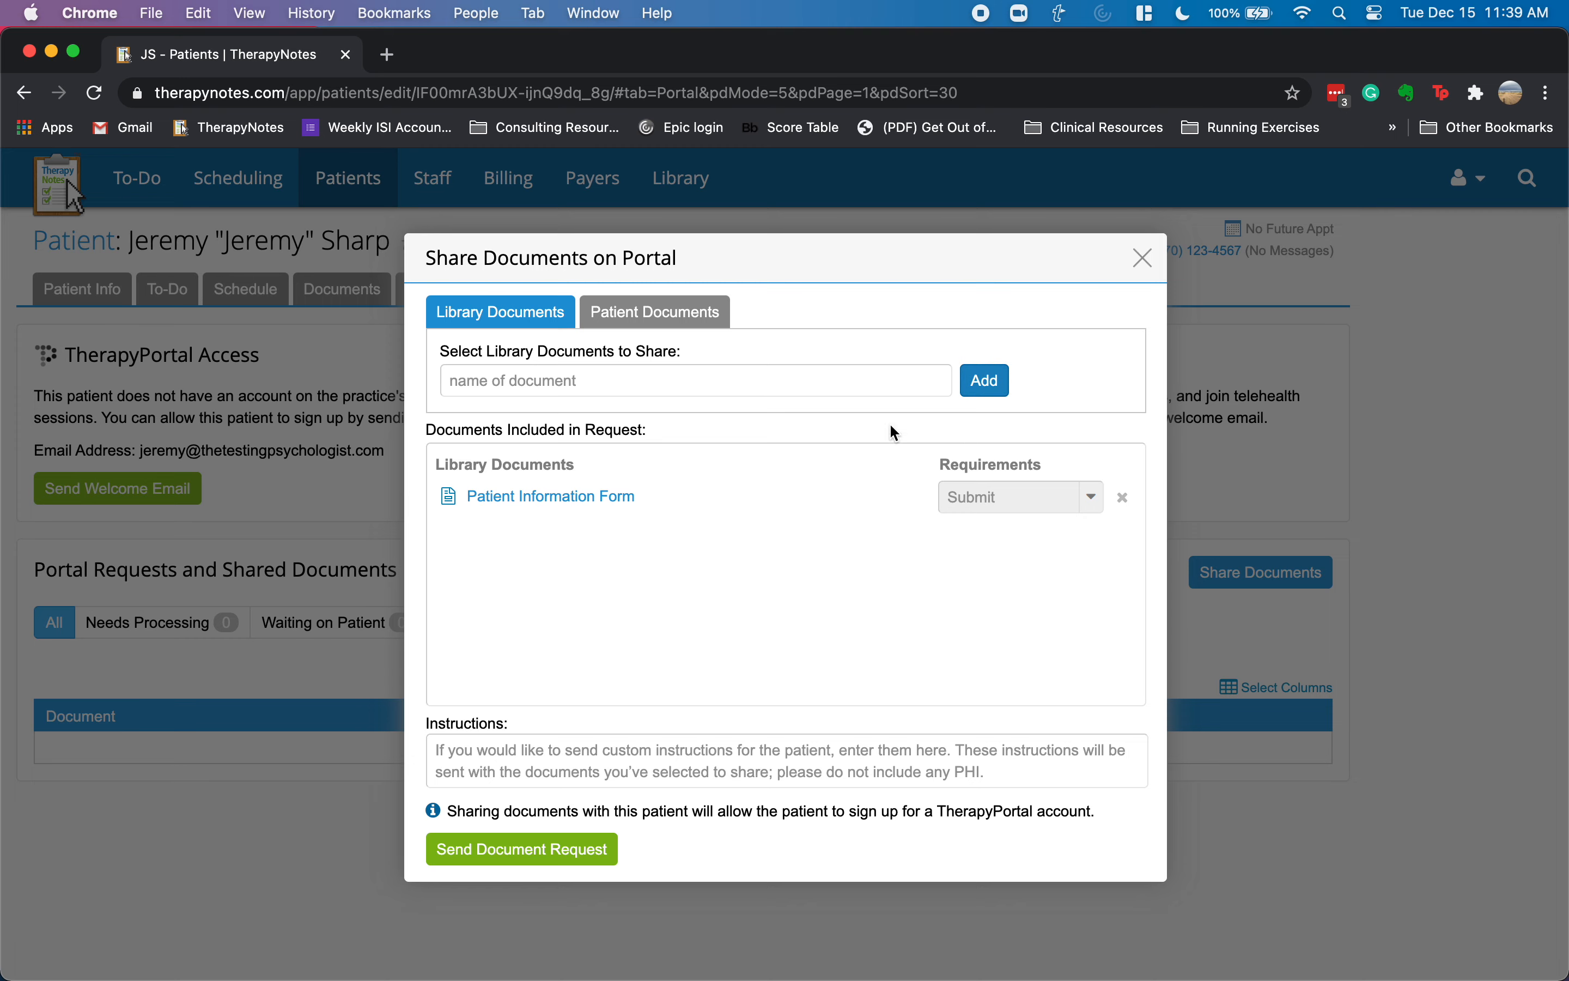
pyautogui.click(534, 508)
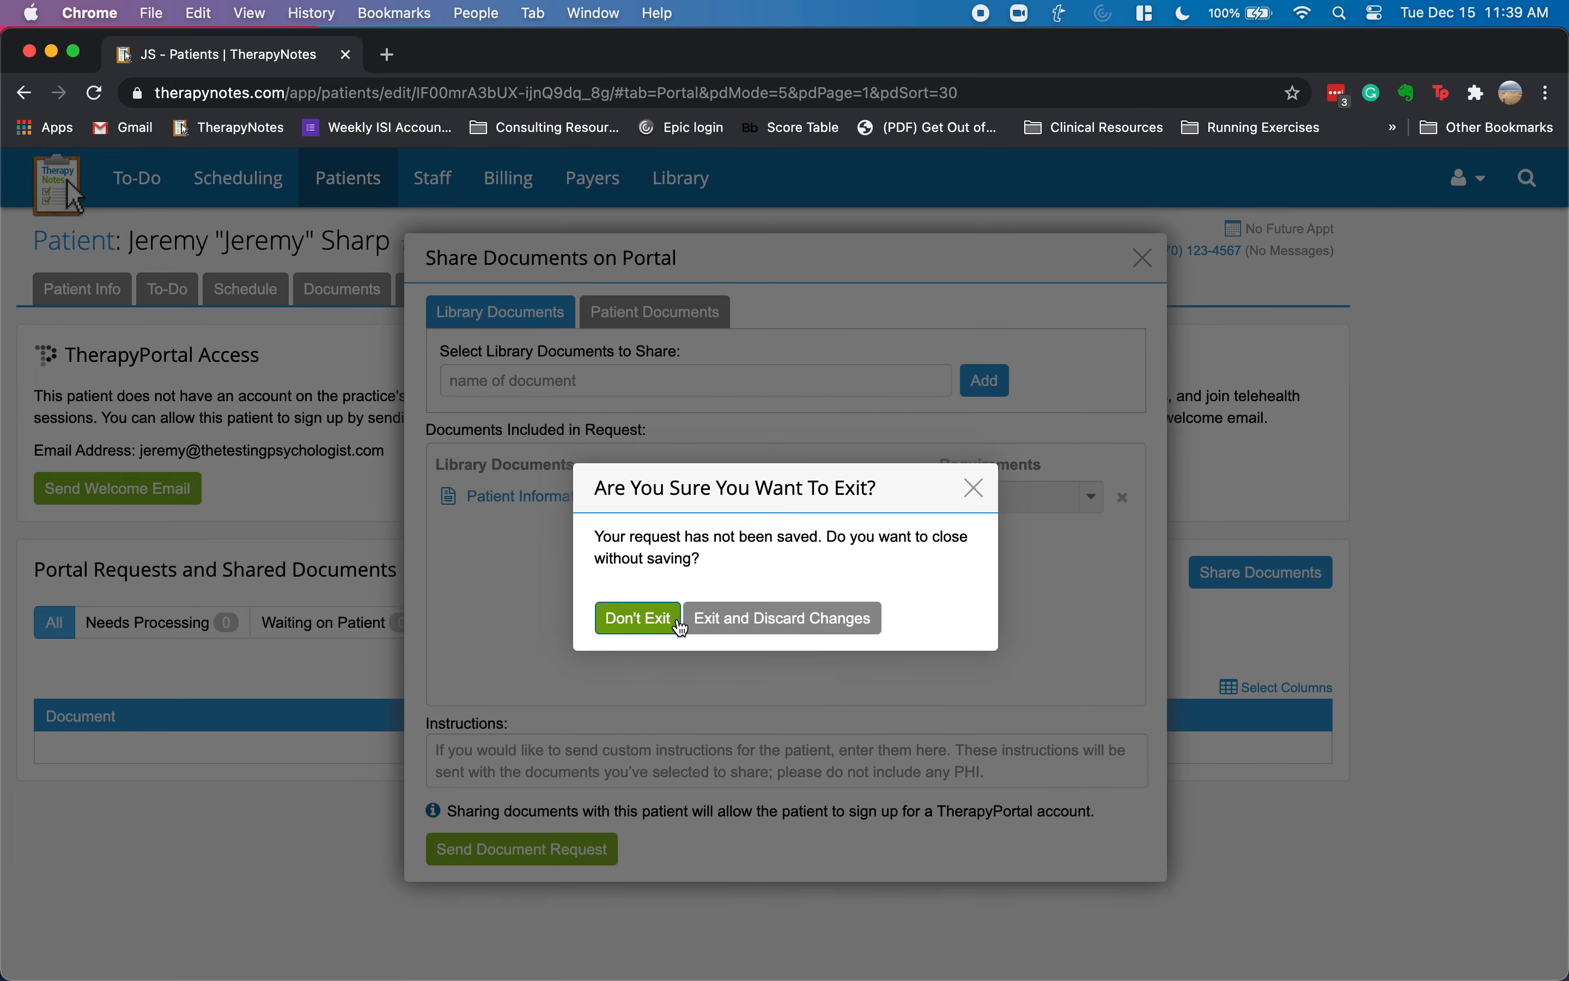
pyautogui.click(680, 626)
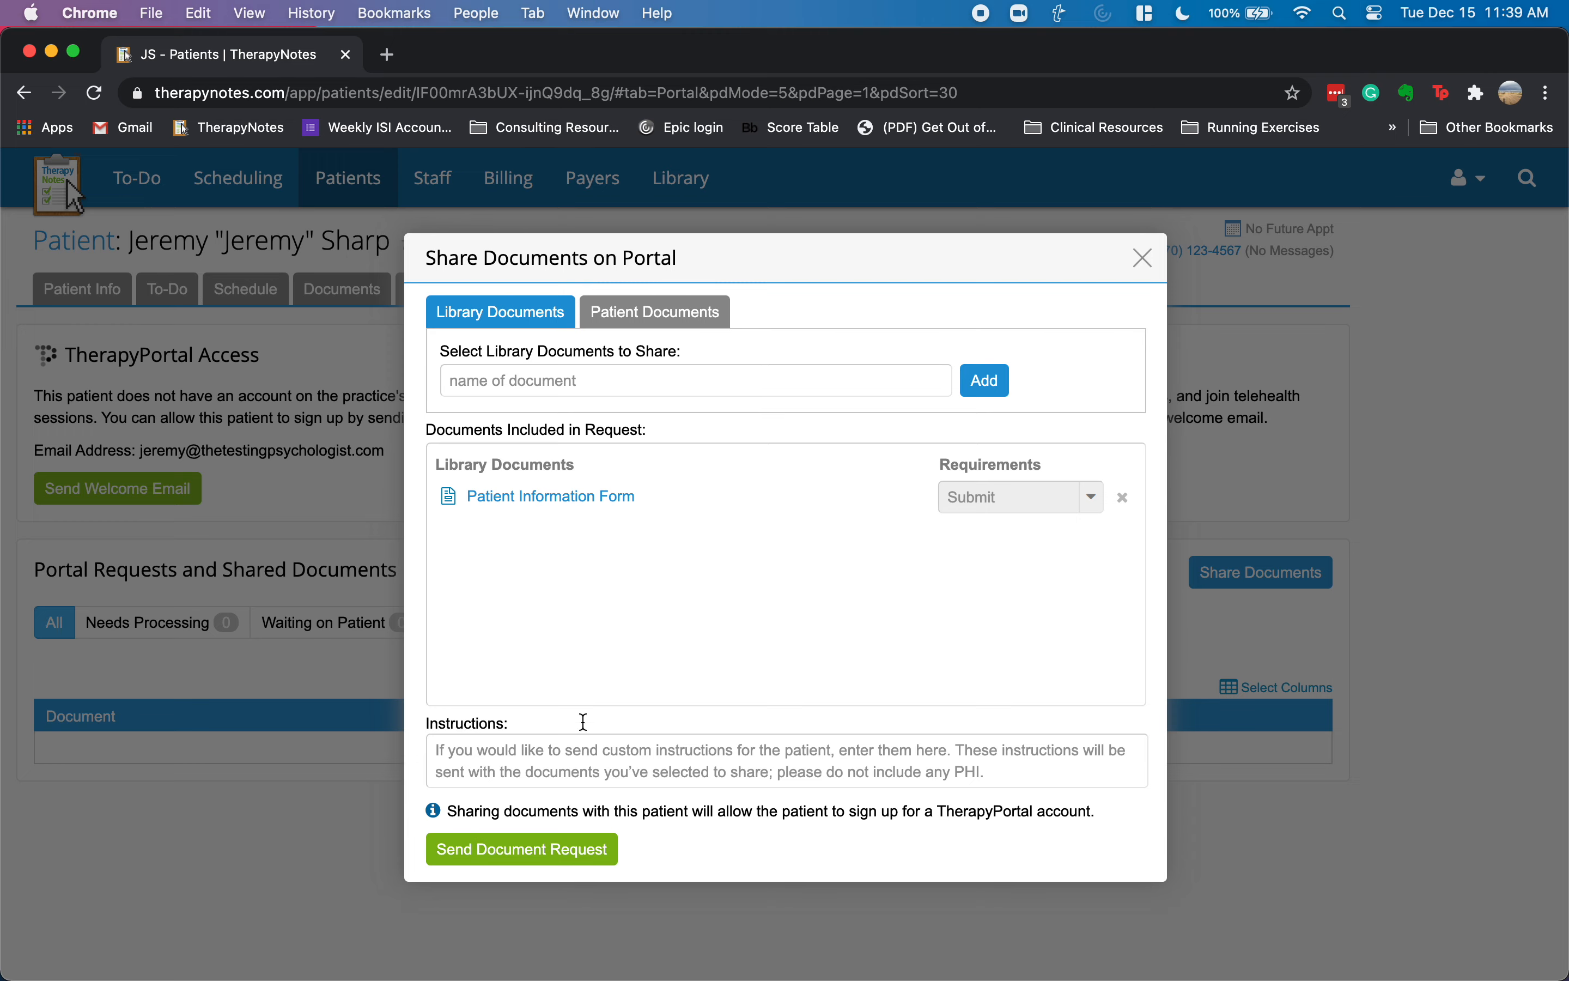
pyautogui.click(526, 852)
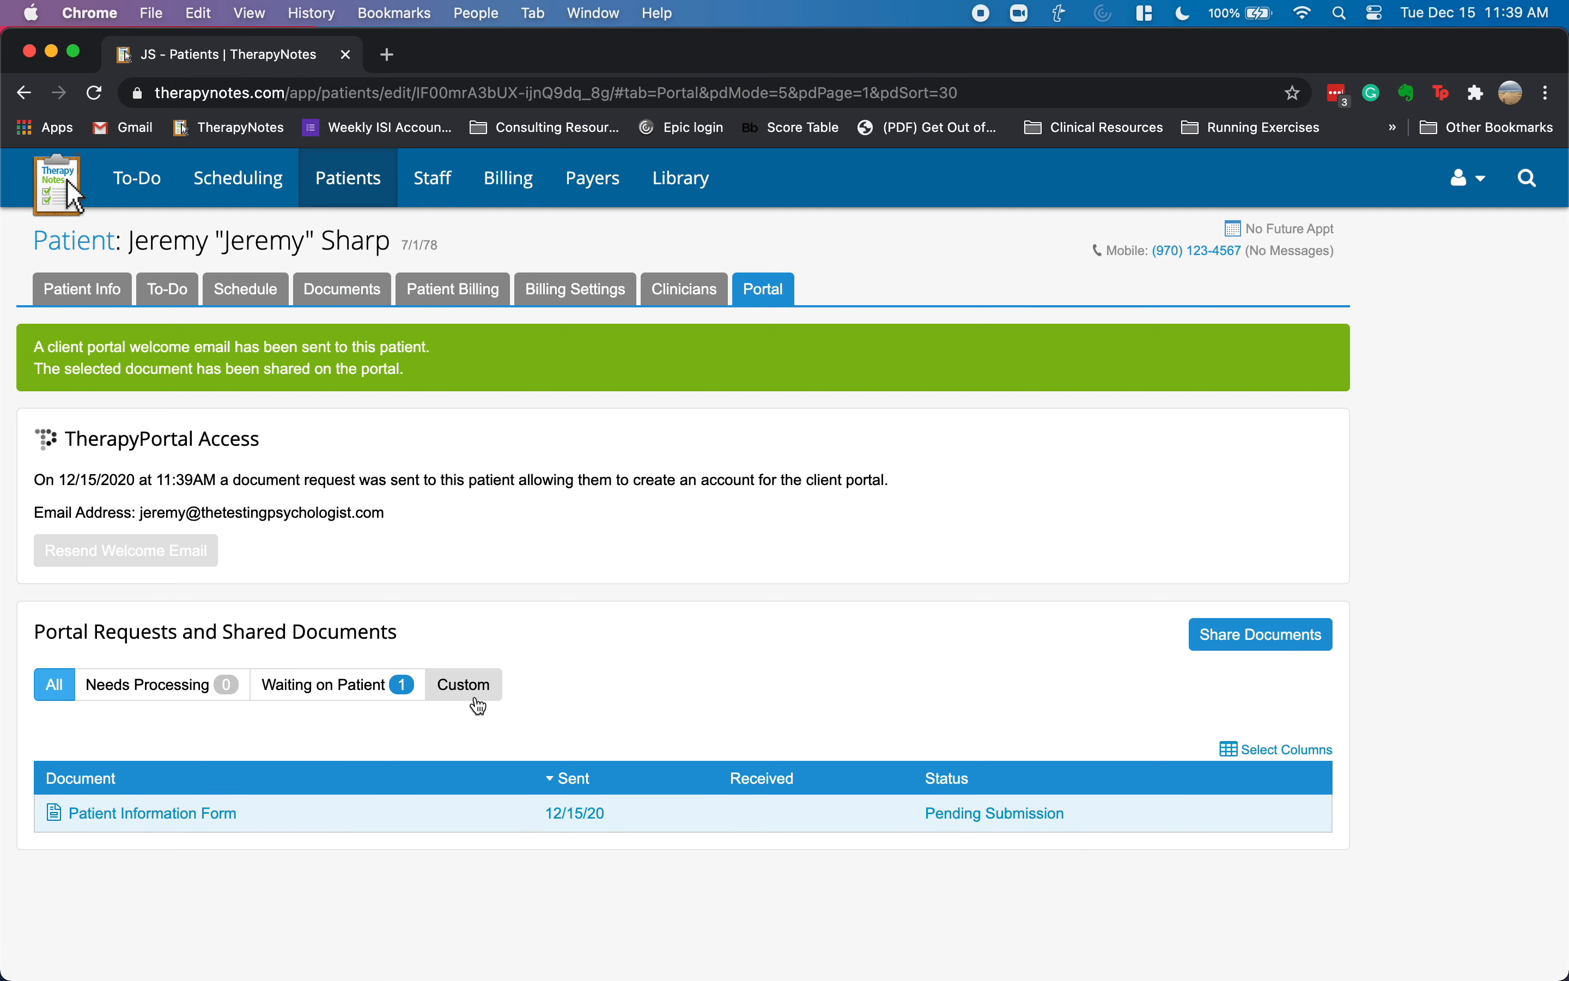
# - Scroll through the Patient Information Form preview, then return to the Library list
pyautogui.click(172, 813)
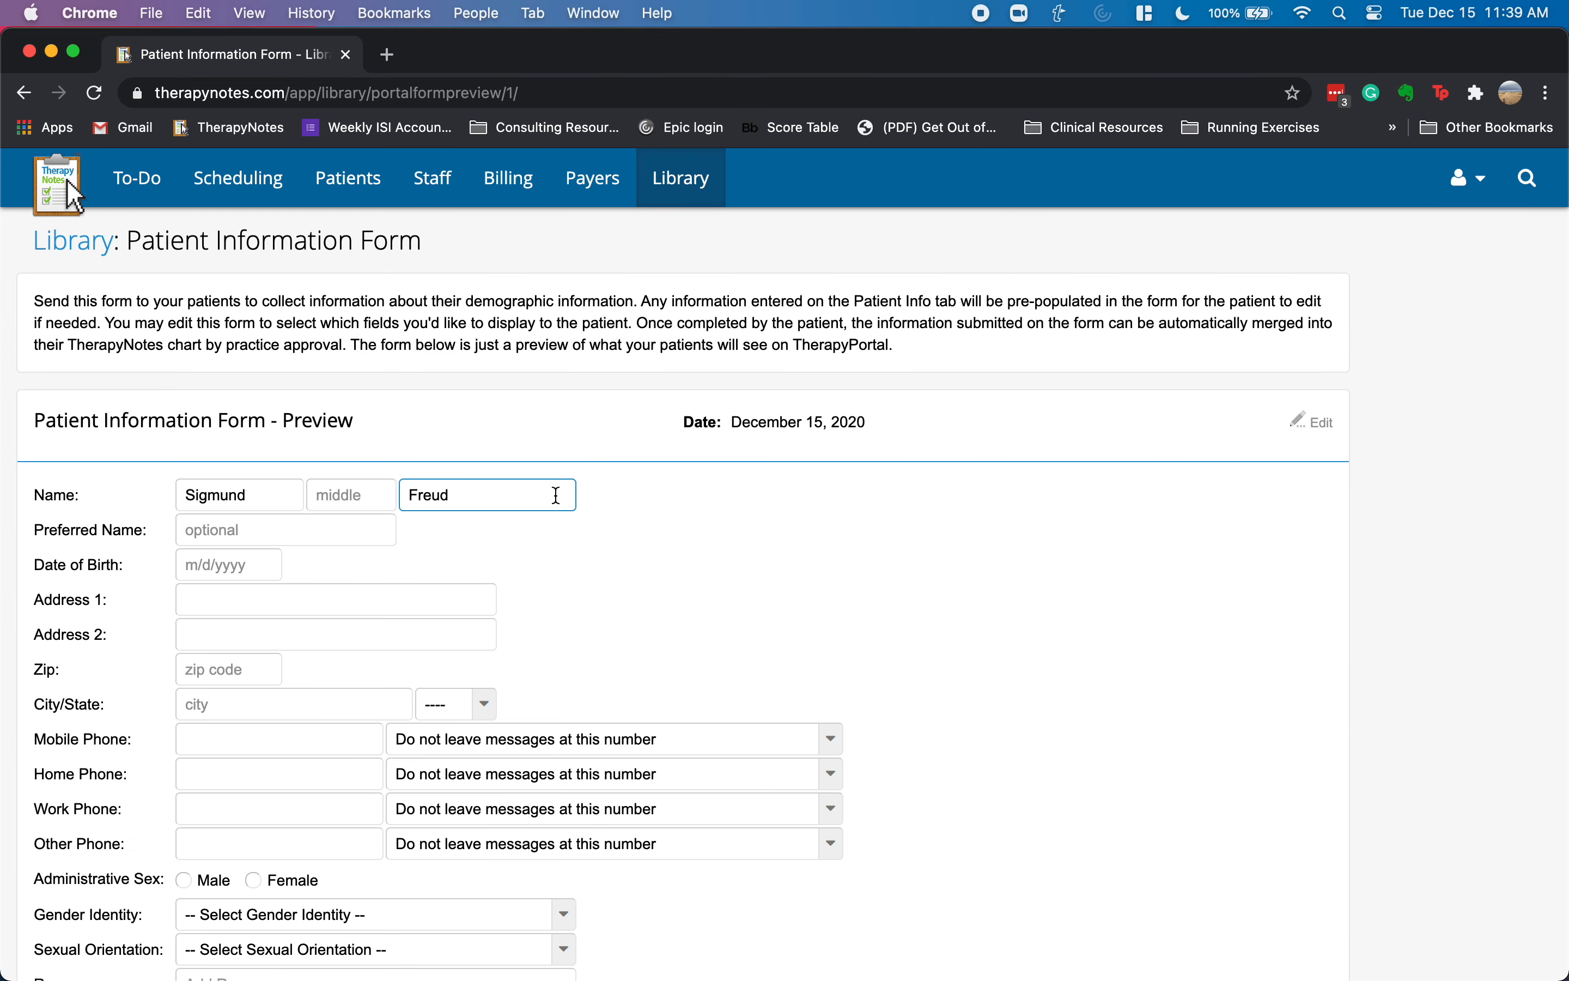
pyautogui.scroll(-5, 628, 549)
pyautogui.click(200, 361)
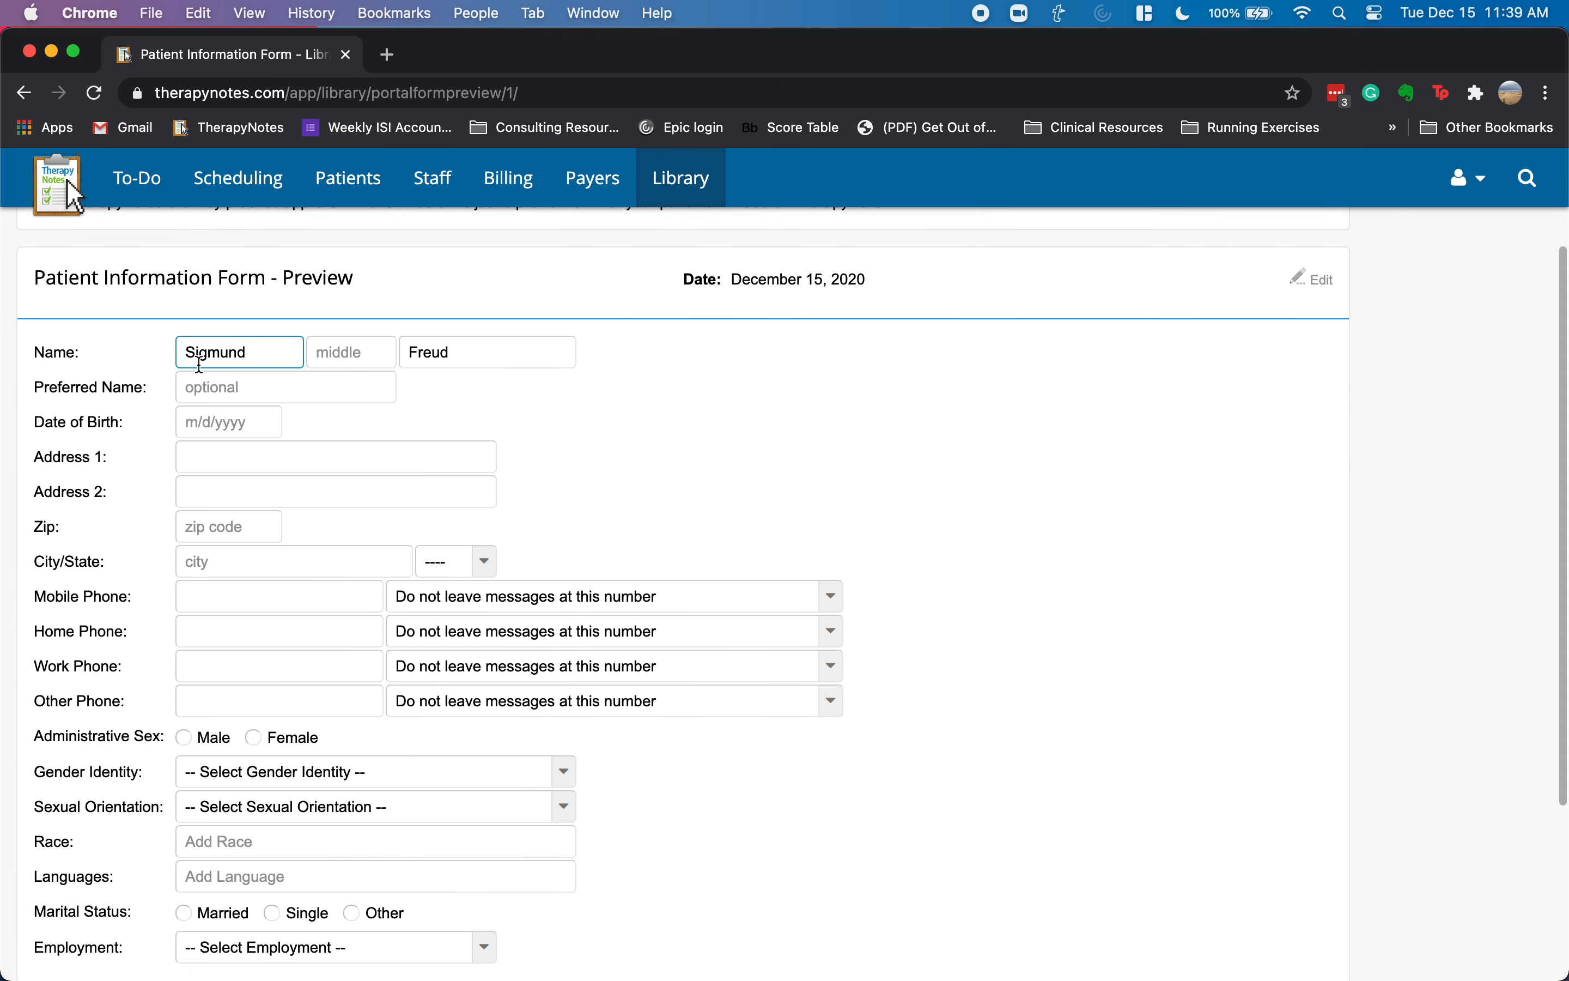
pyautogui.scroll(-2, 322, 376)
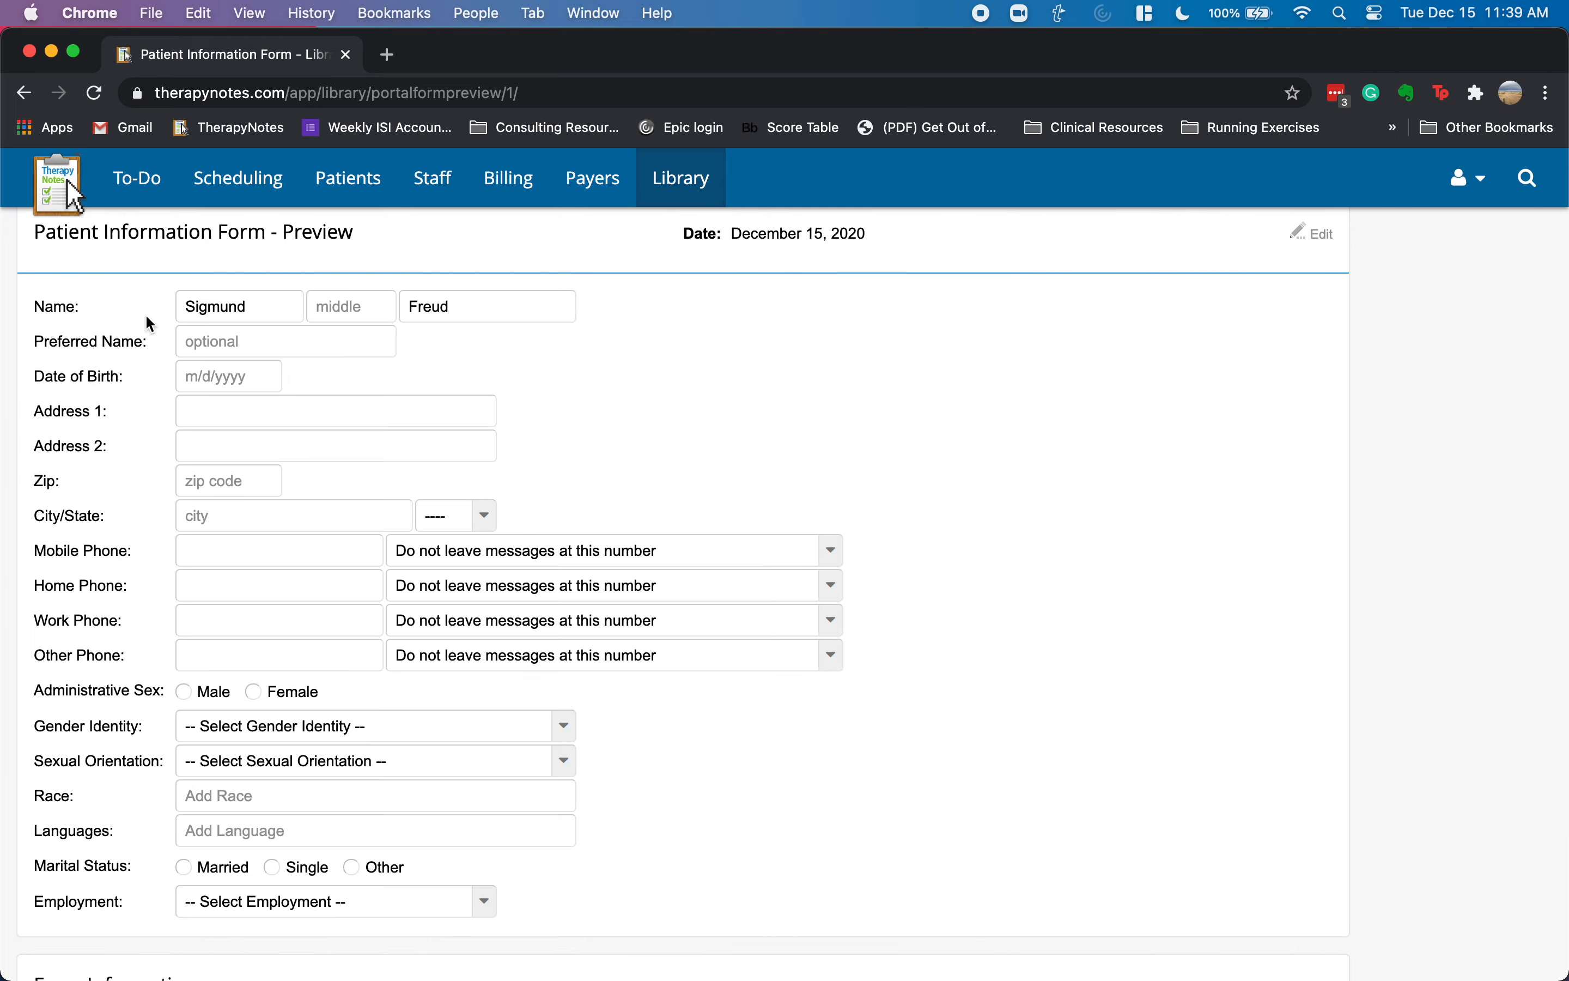
pyautogui.scroll(-5, 308, 629)
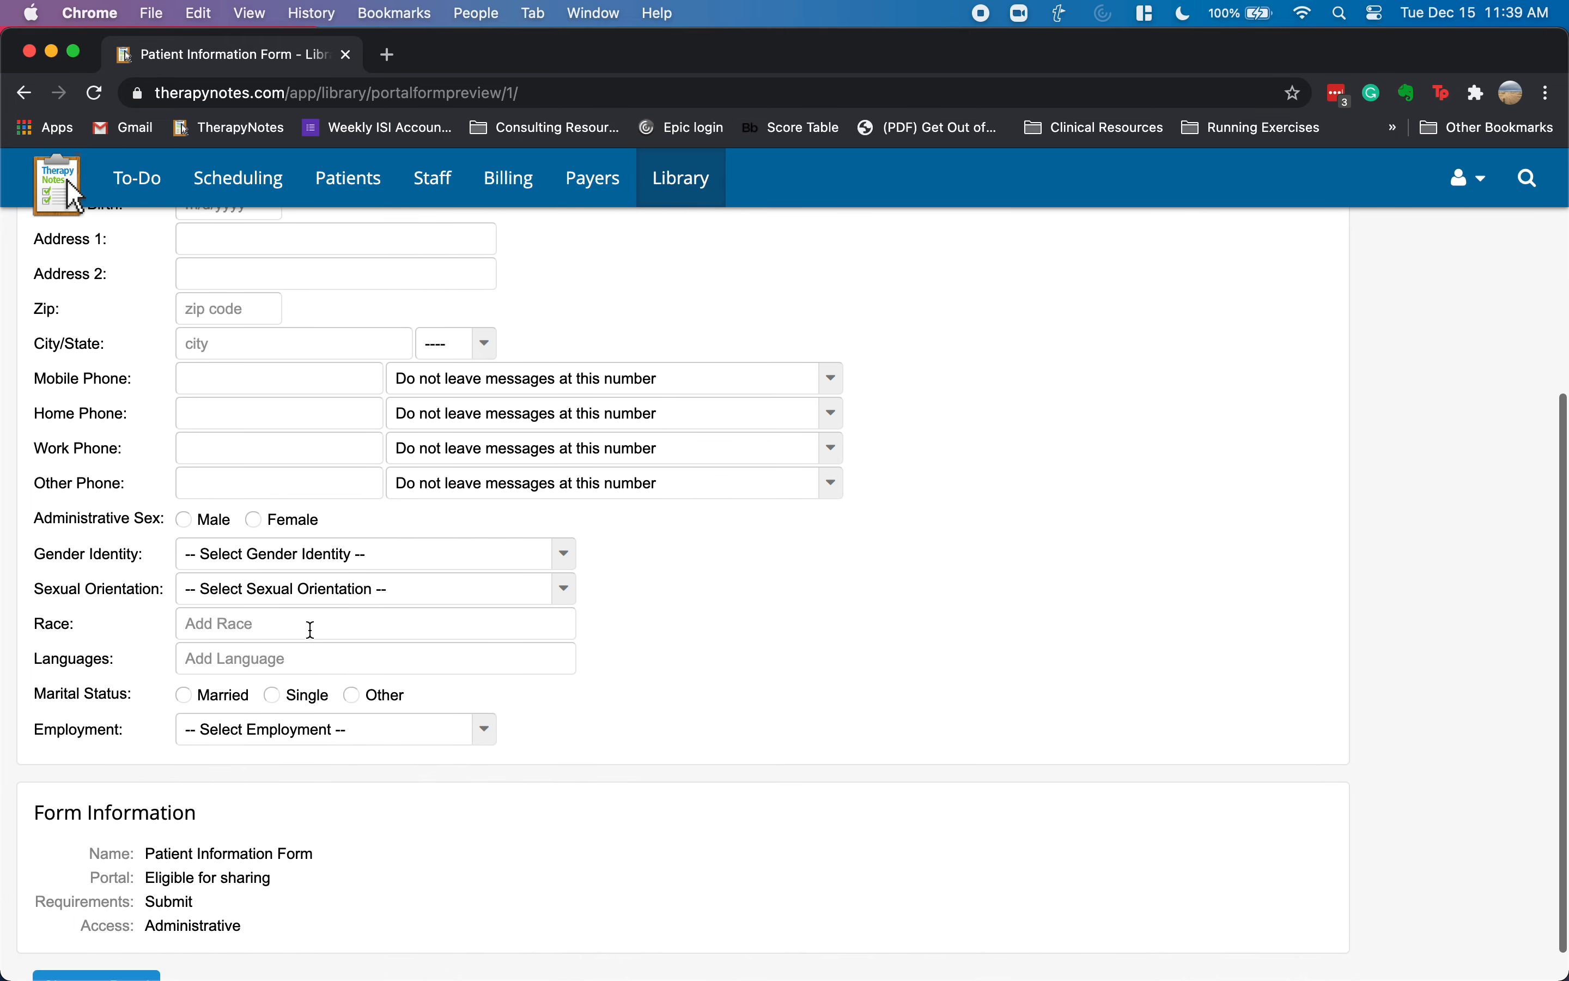
pyautogui.scroll(-2, 286, 623)
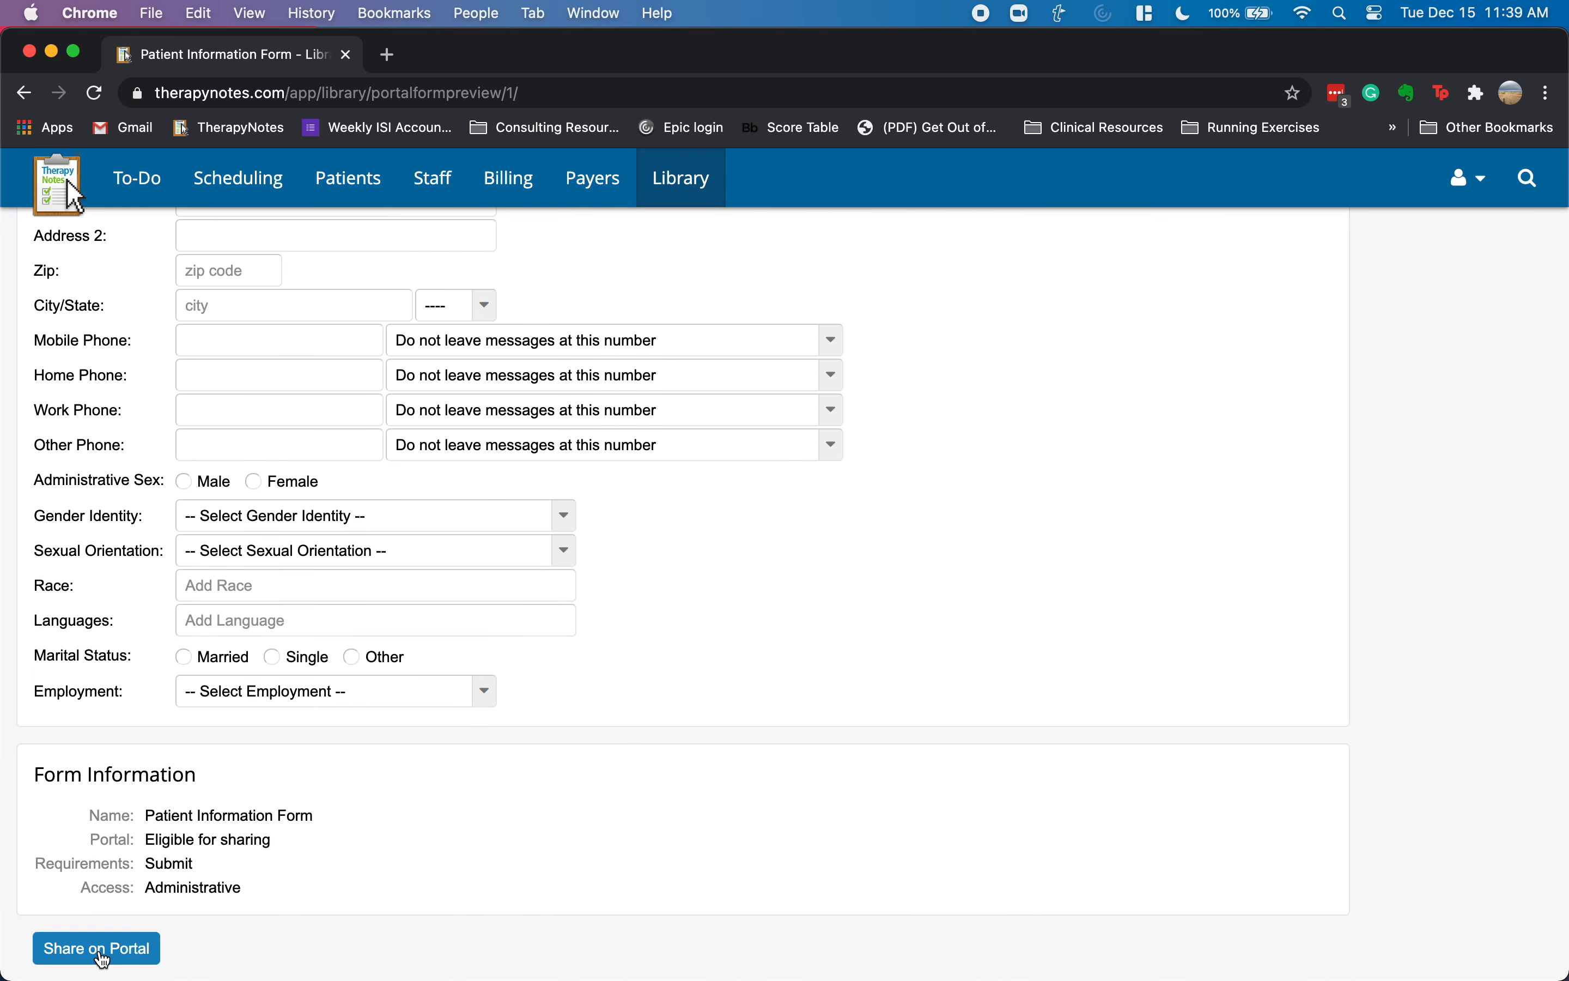
pyautogui.scroll(10, 466, 733)
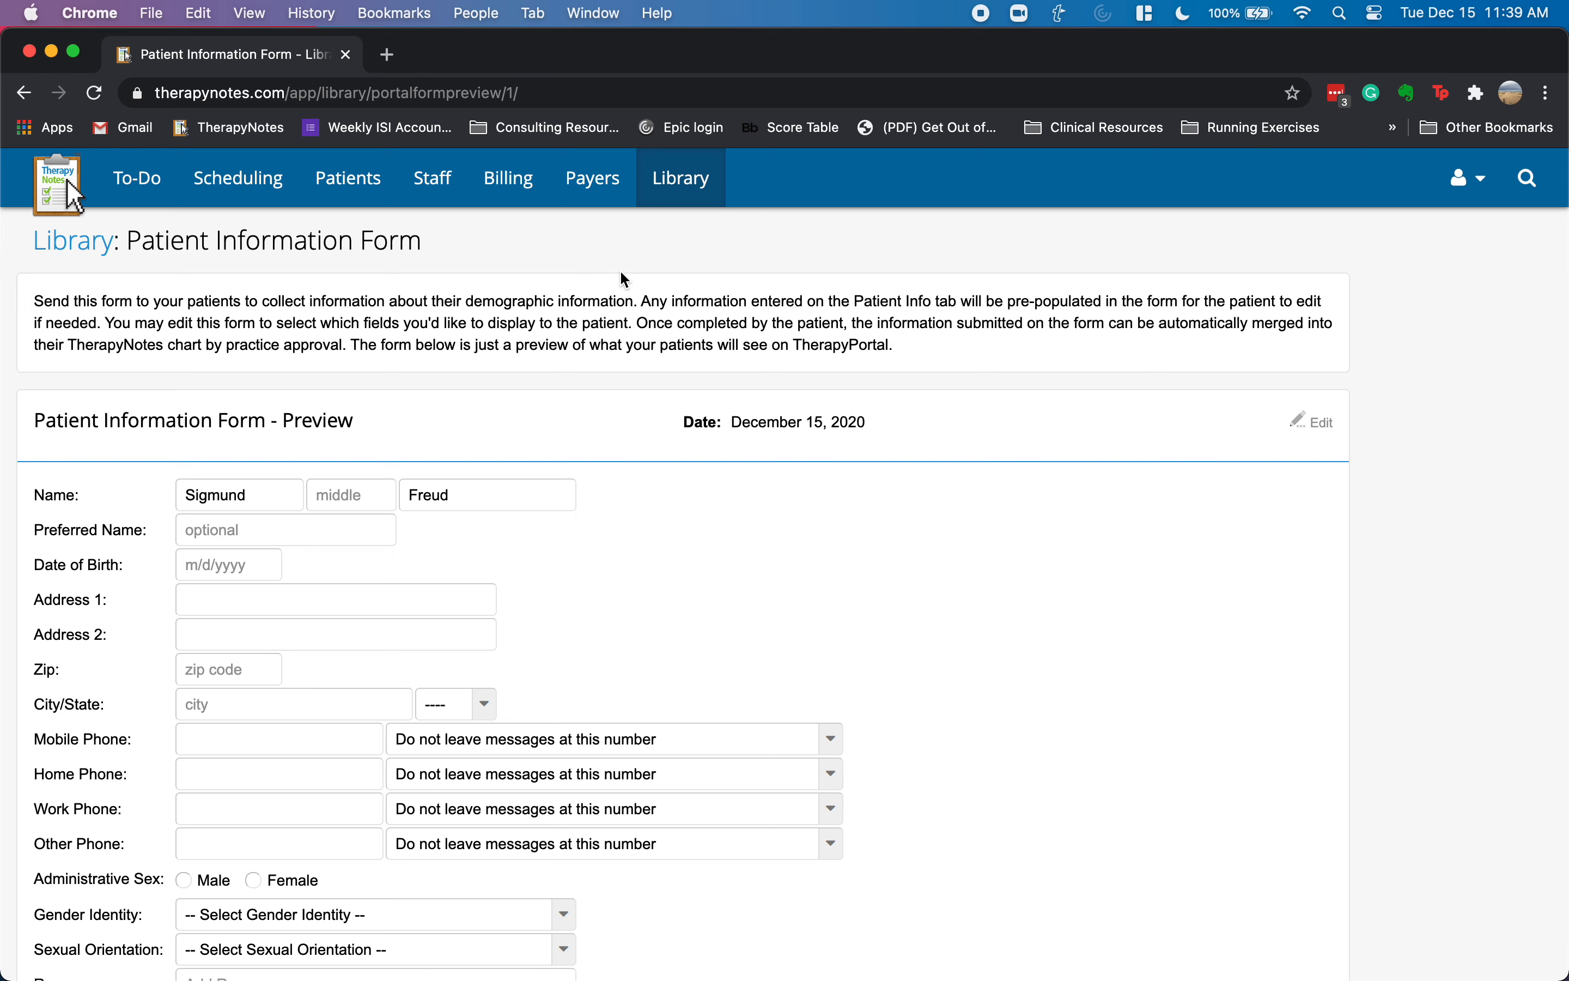
pyautogui.click(76, 250)
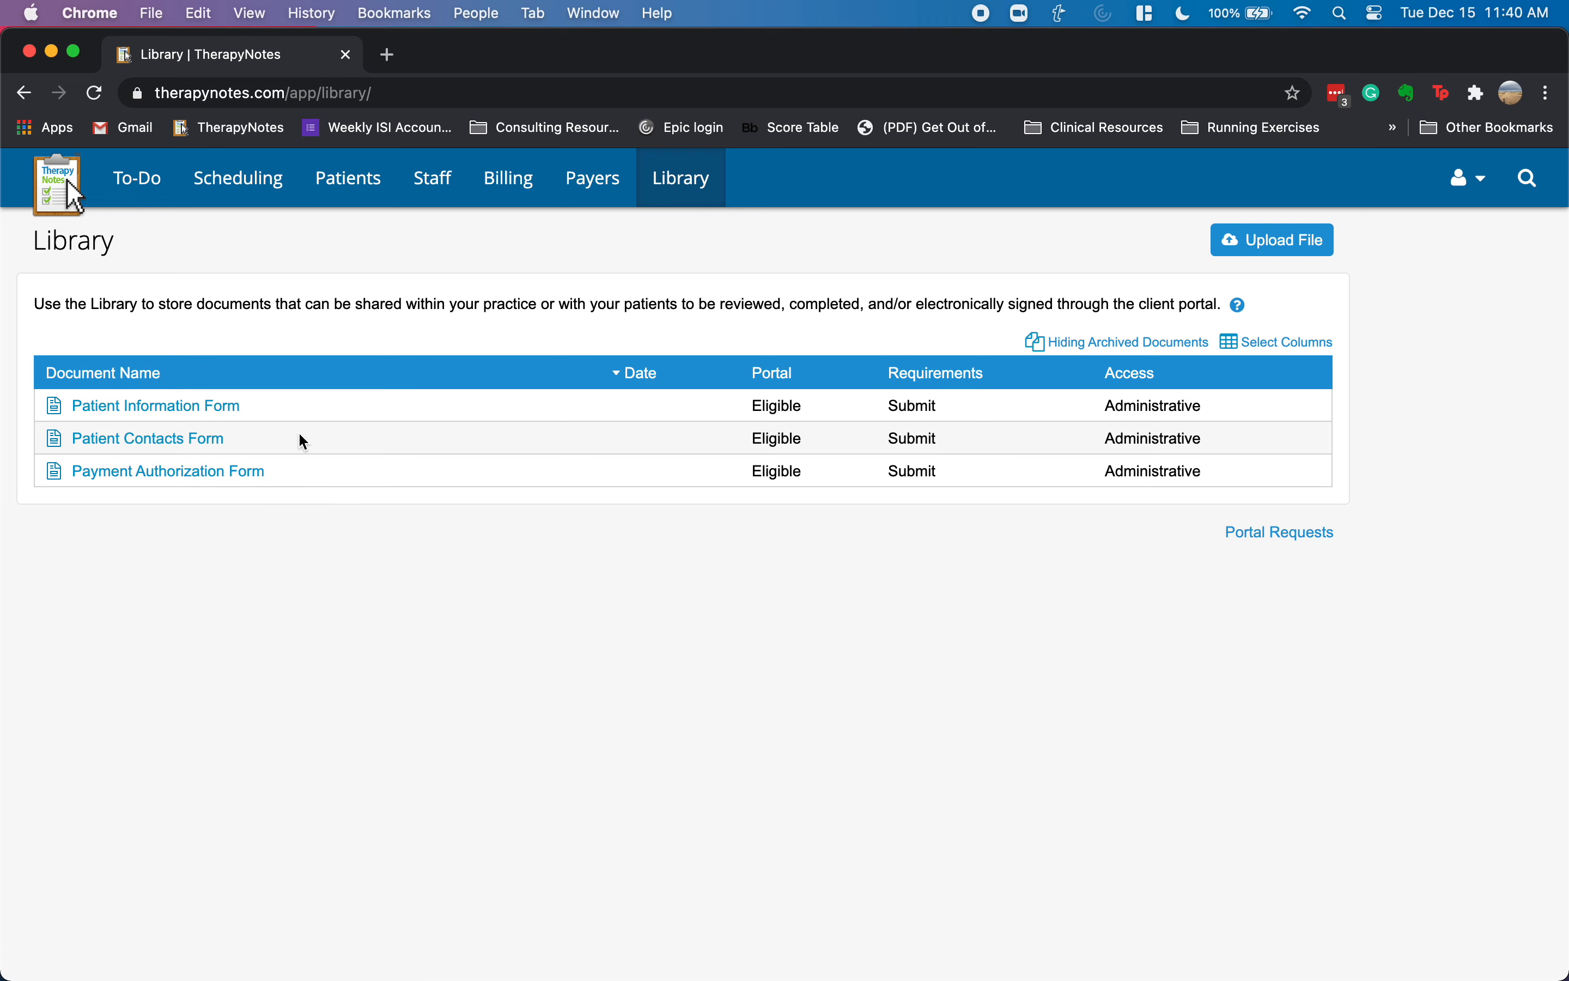
# - Preview the Patient Contacts Form and return to the Library list
pyautogui.click(141, 440)
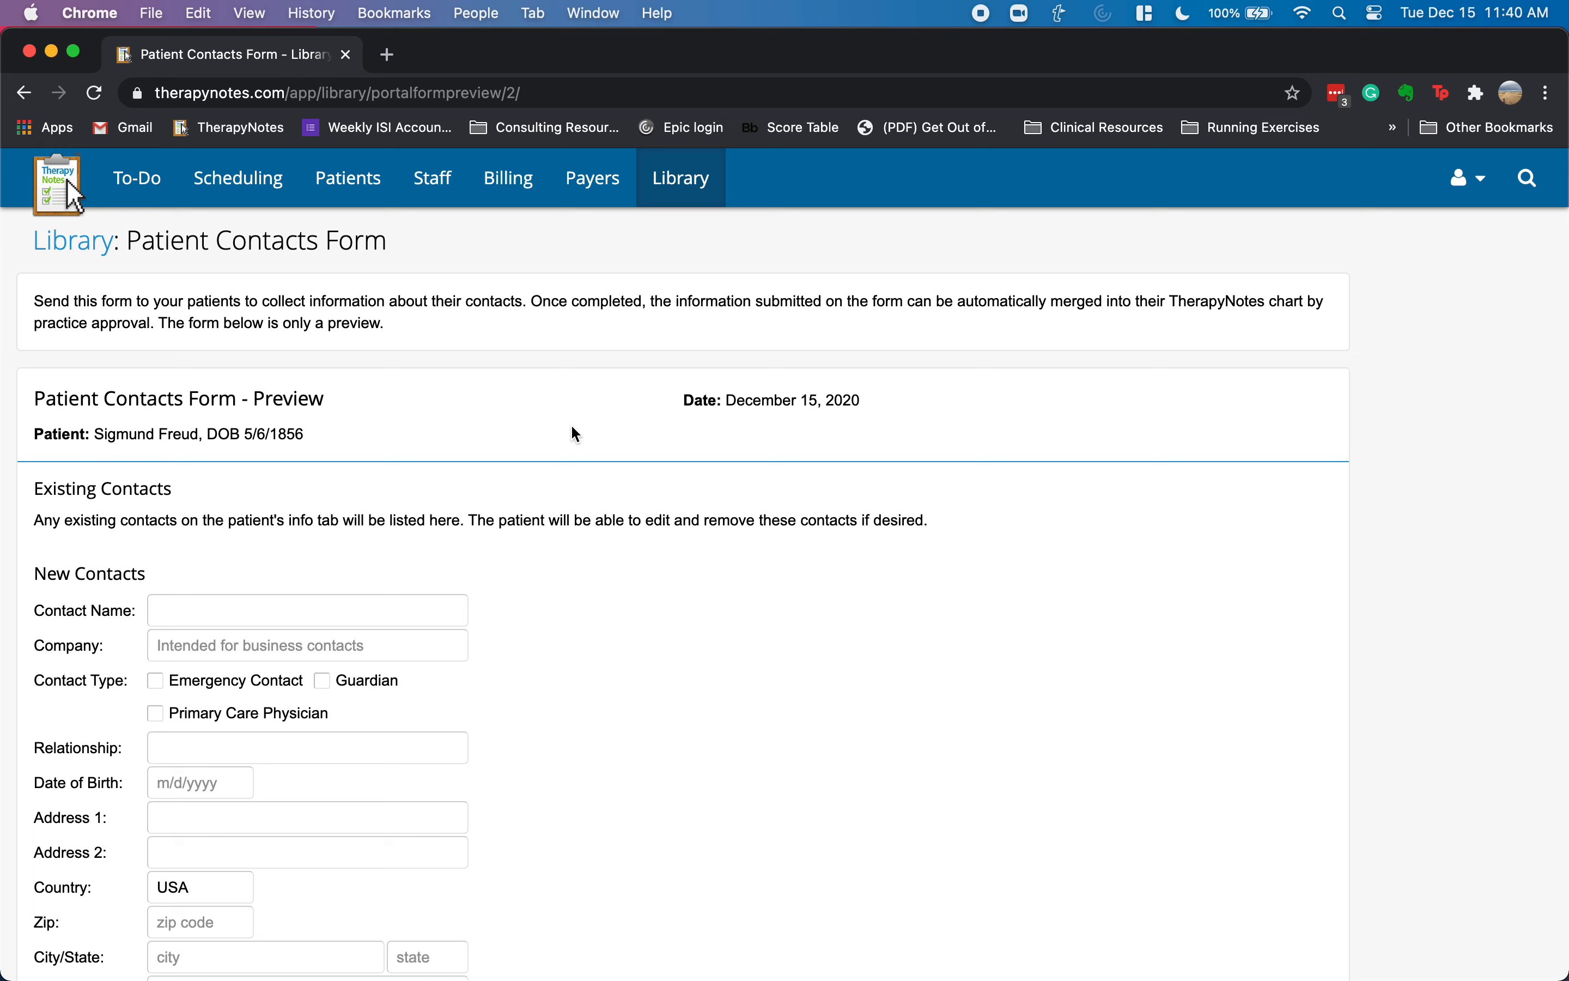
pyautogui.scroll(-5, 528, 500)
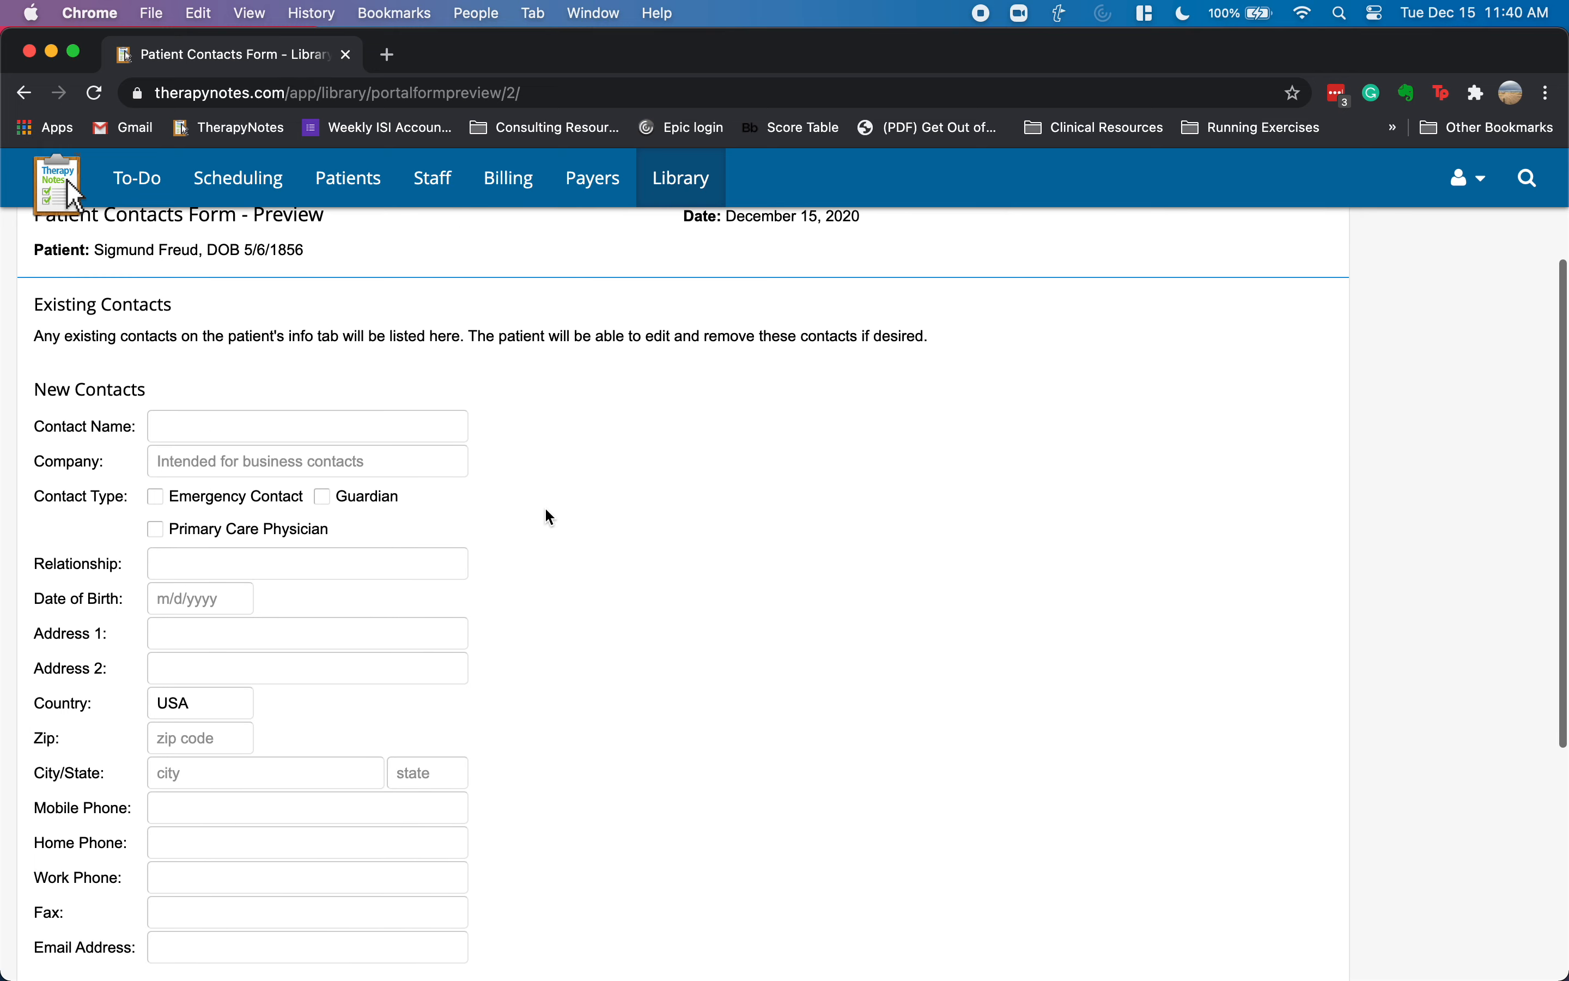
pyautogui.scroll(5, 544, 507)
pyautogui.click(668, 188)
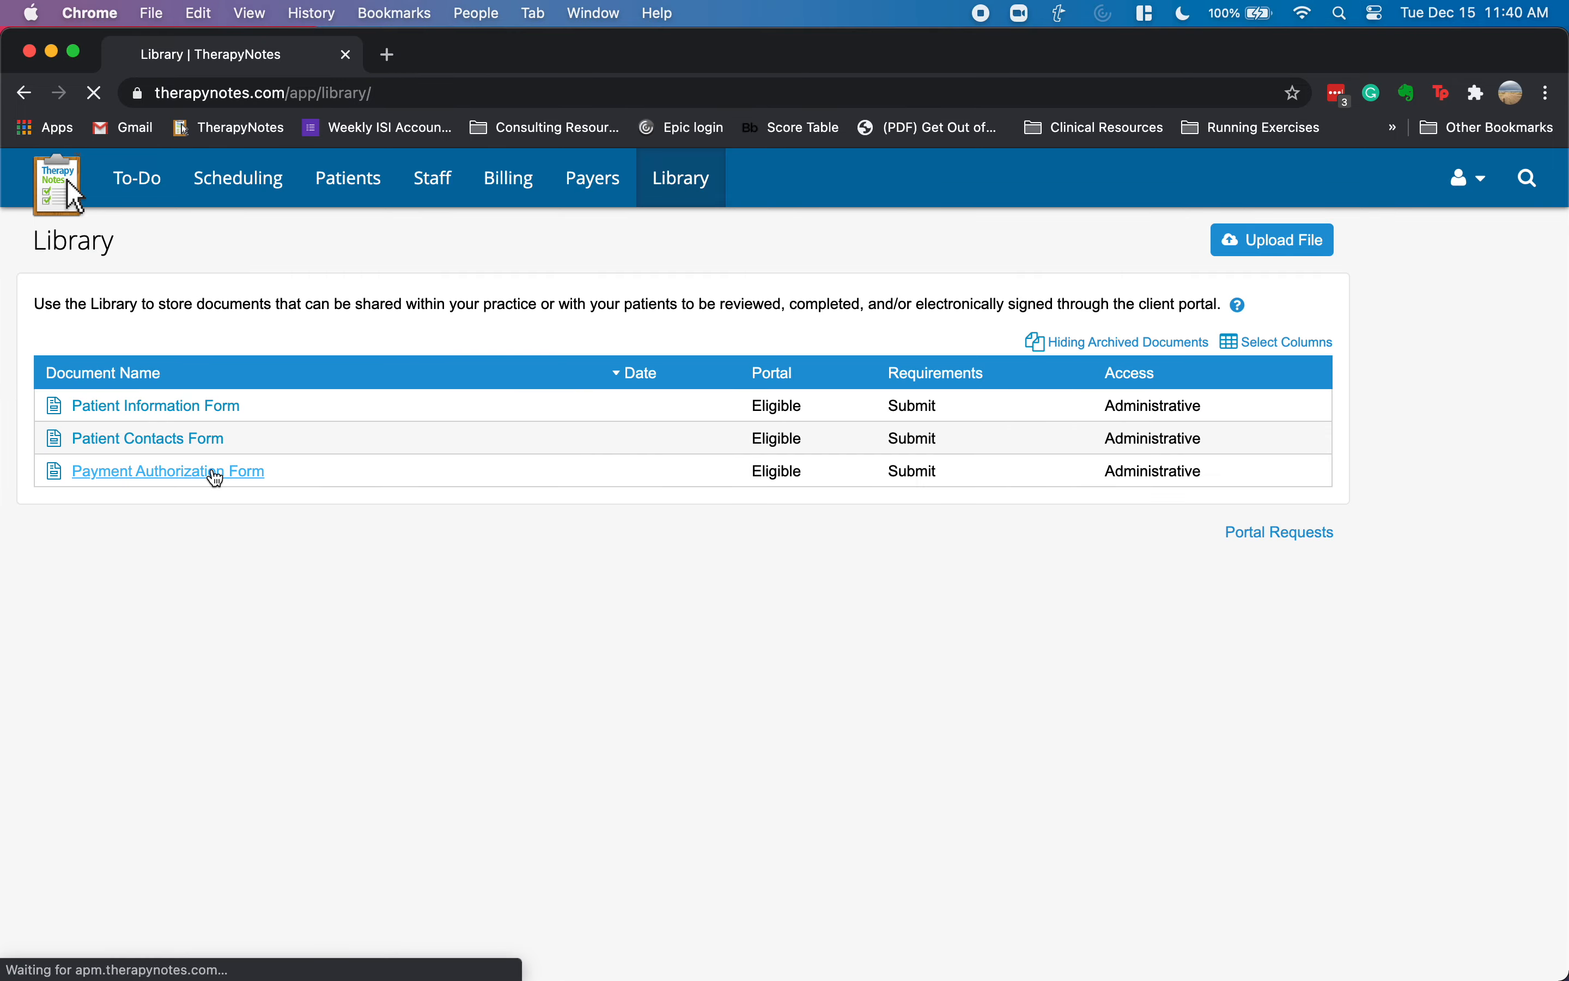
# - Open the Payment Authorization Form preview and scroll through it
pyautogui.click(210, 471)
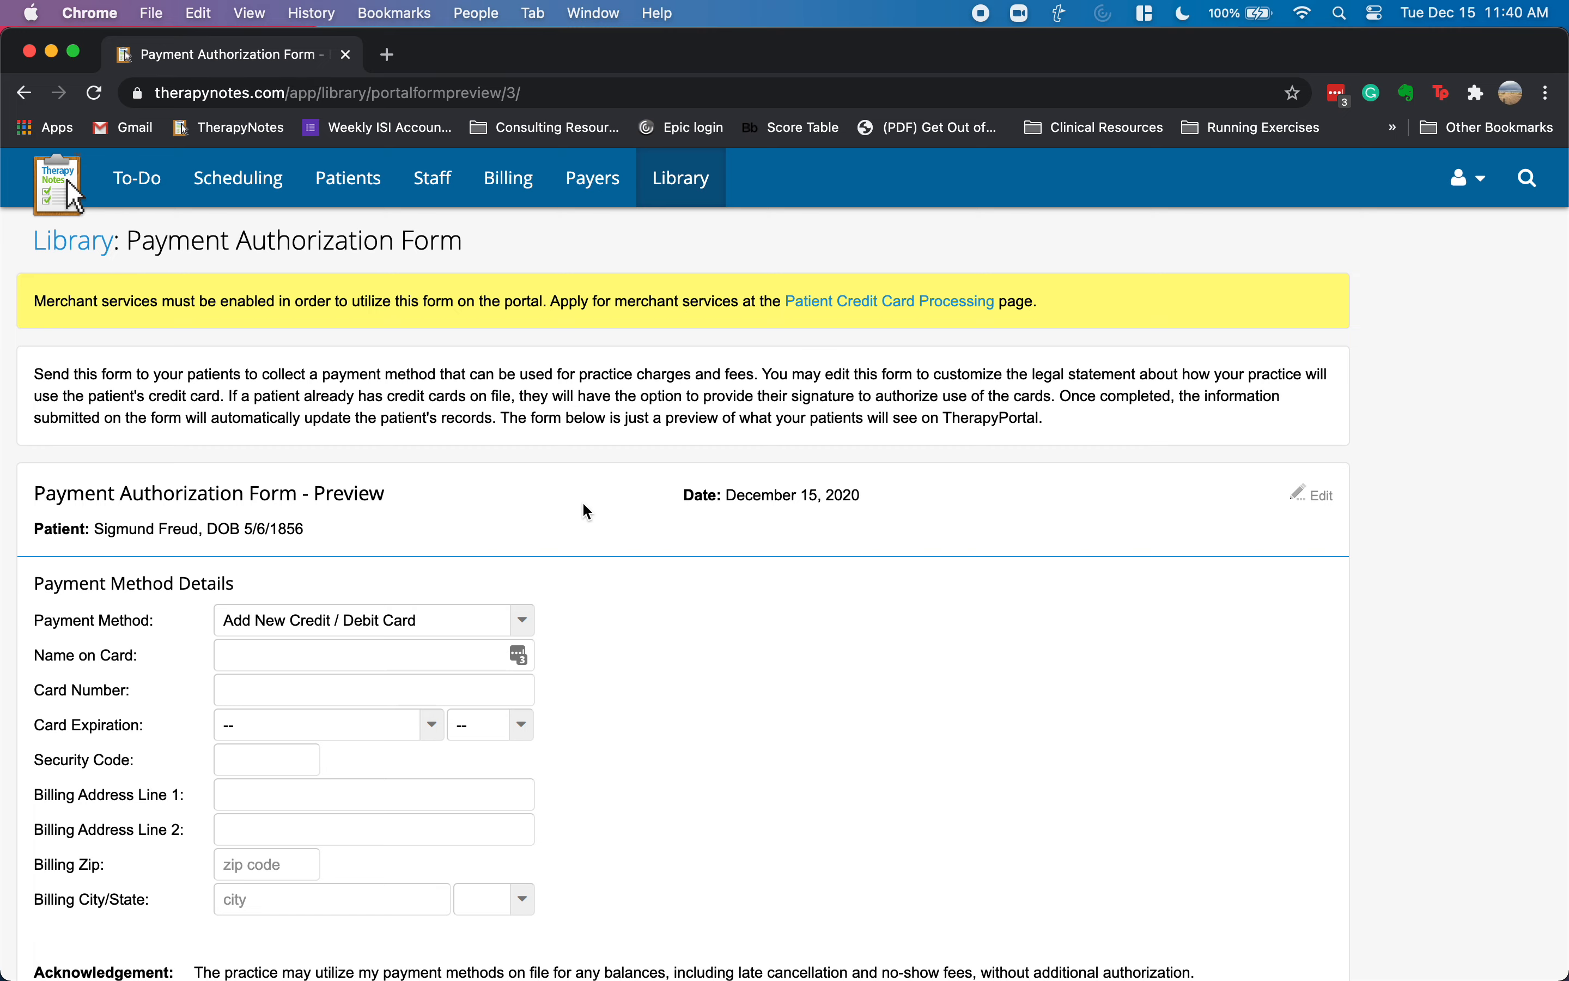
pyautogui.scroll(-3, 604, 510)
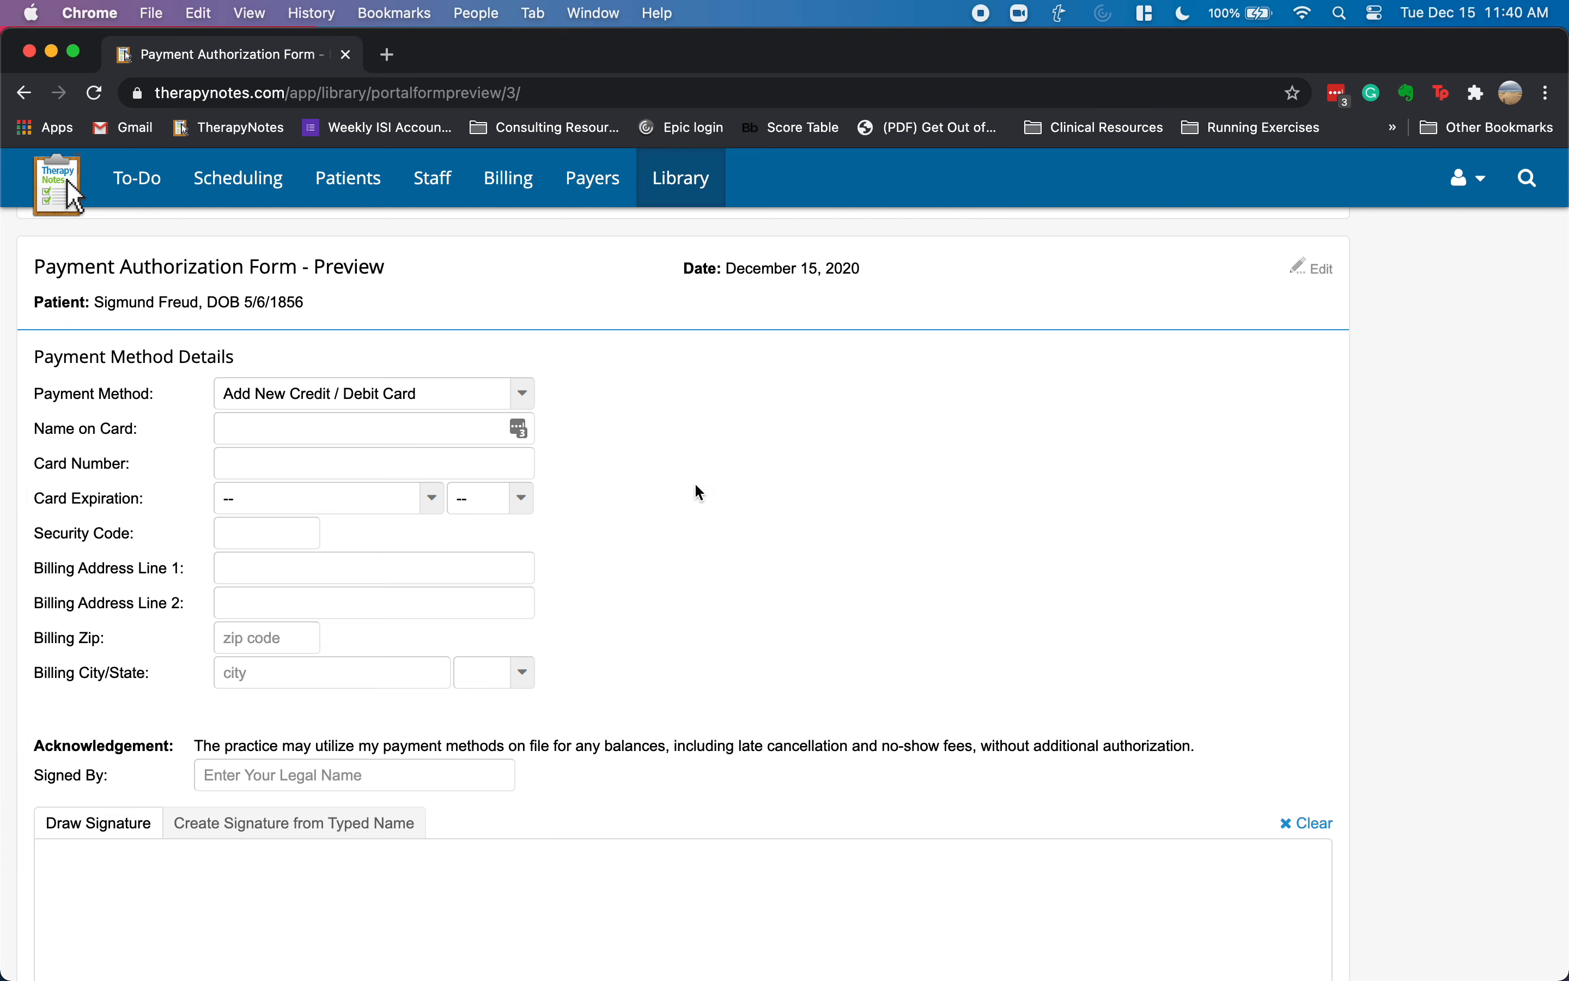
pyautogui.scroll(-3, 664, 519)
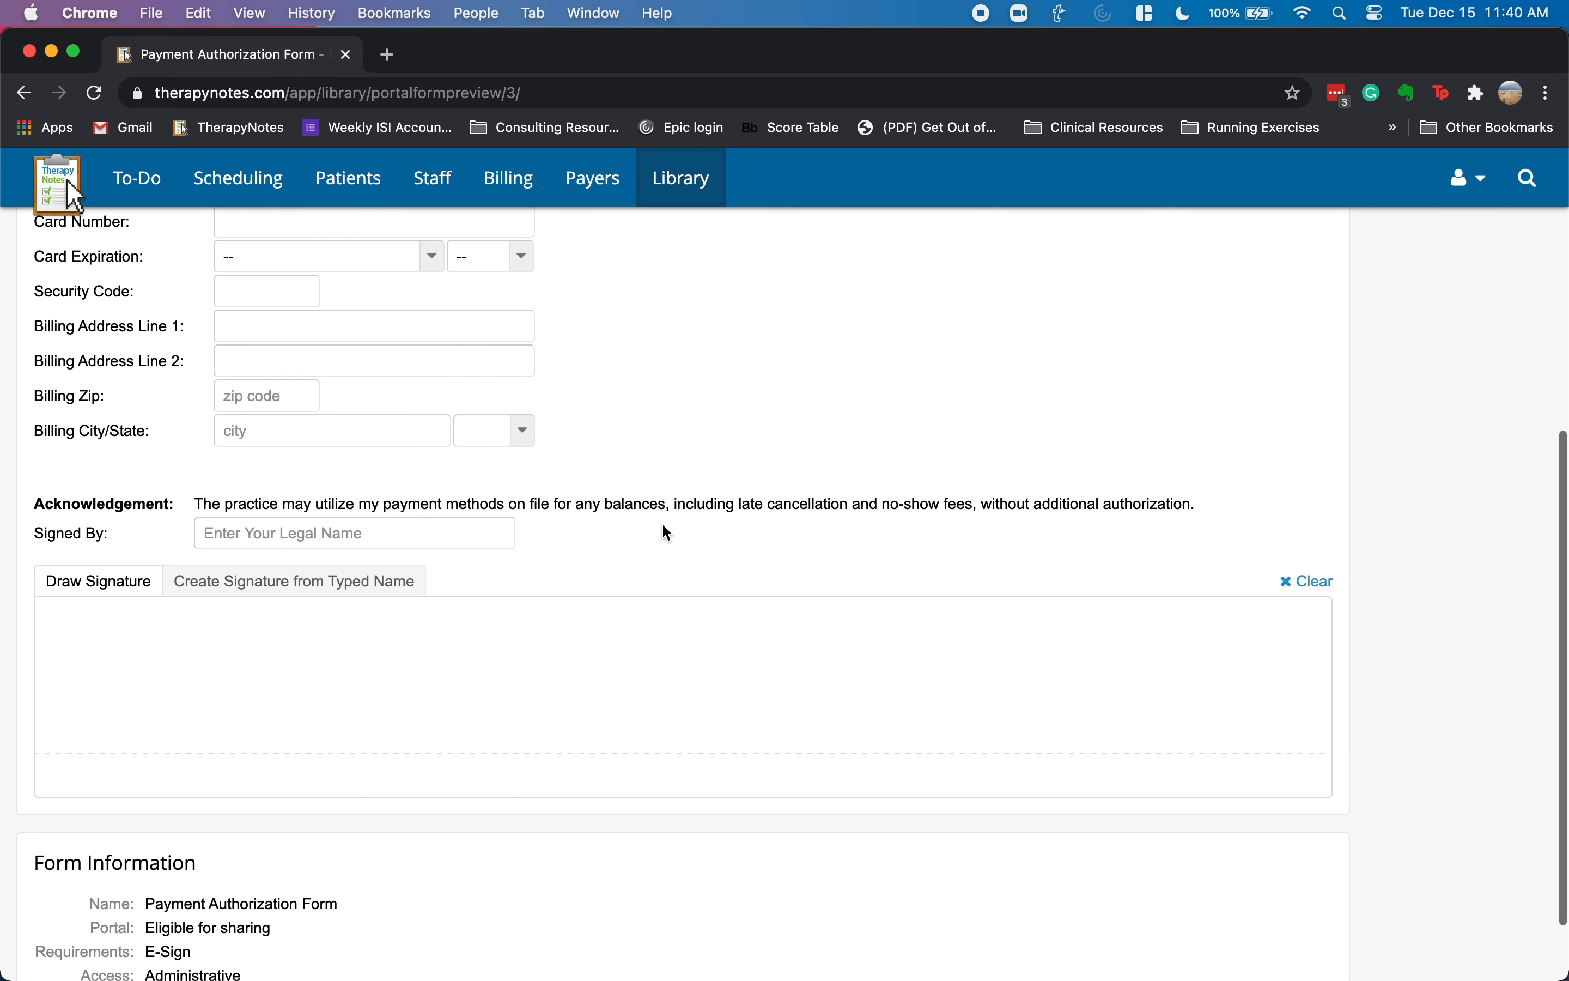
pyautogui.scroll(-2, 653, 532)
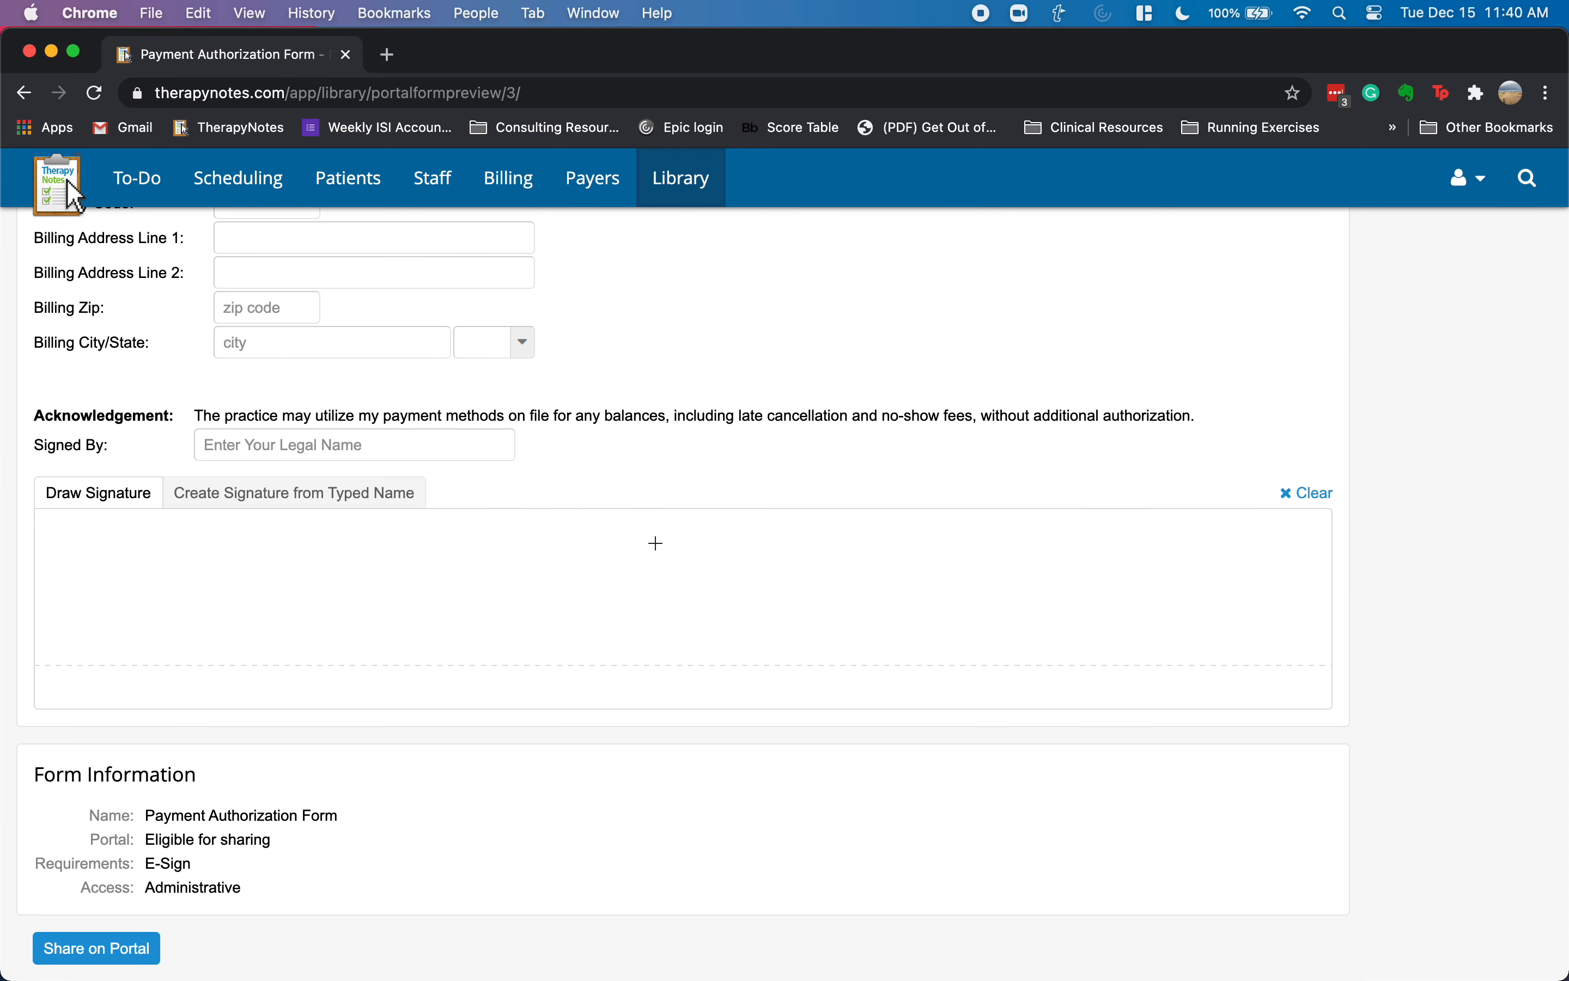
pyautogui.scroll(4, 655, 542)
pyautogui.scroll(5, 655, 549)
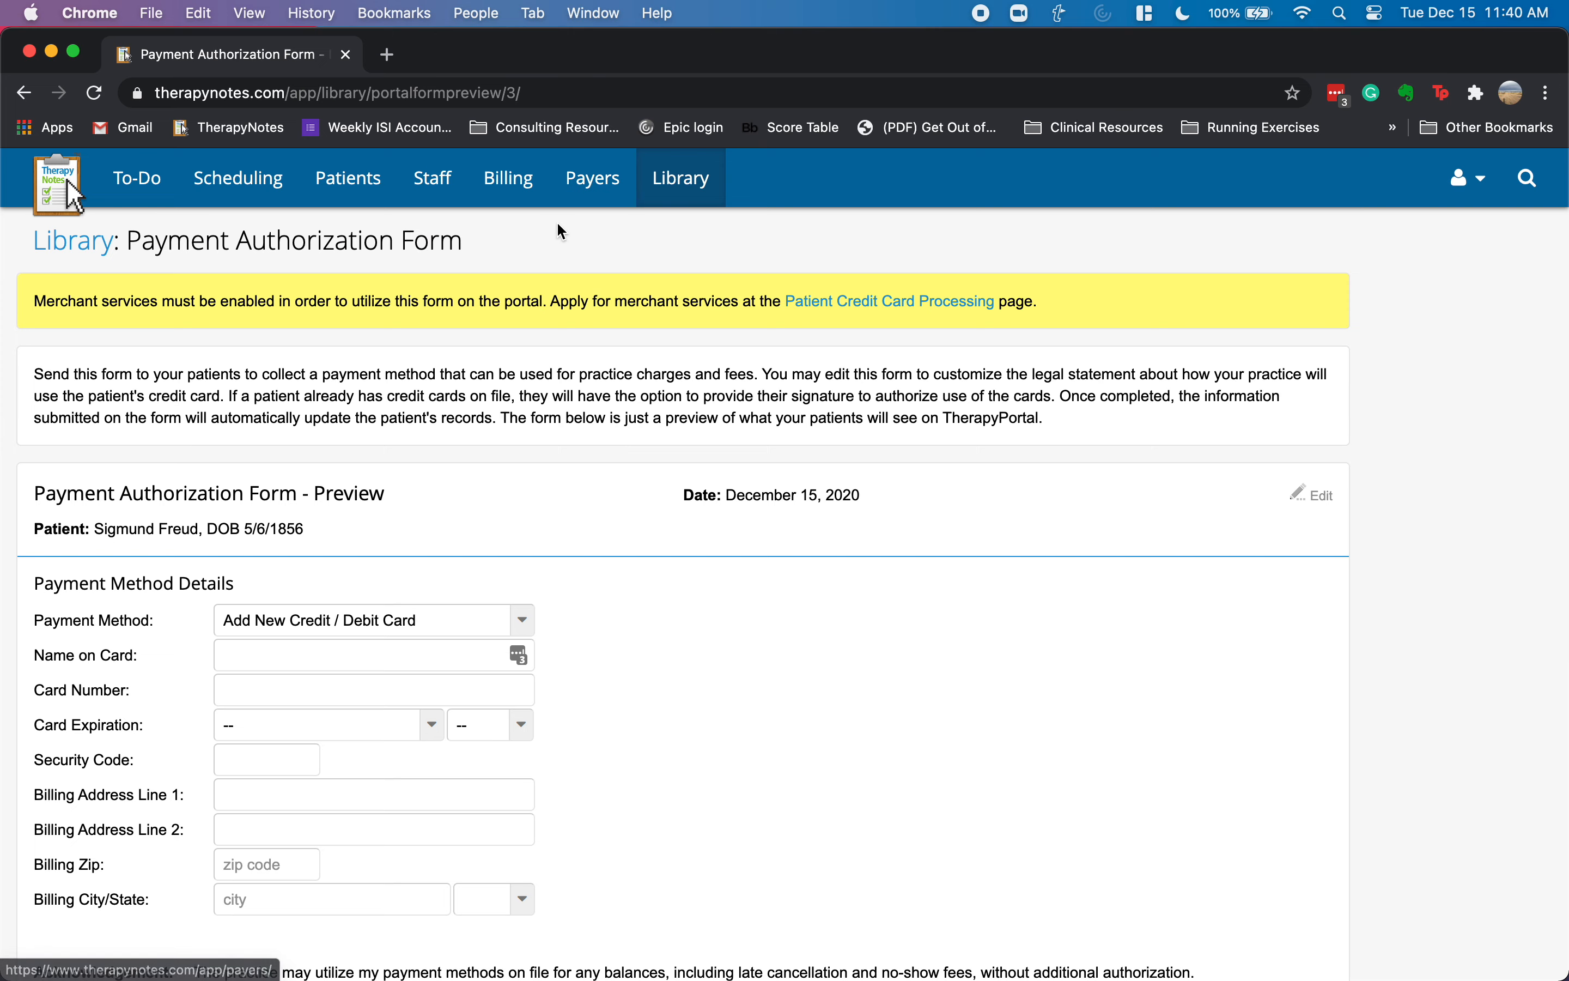
# - Return to the Library document list and bring up the upload-new-document dialog
pyautogui.click(668, 198)
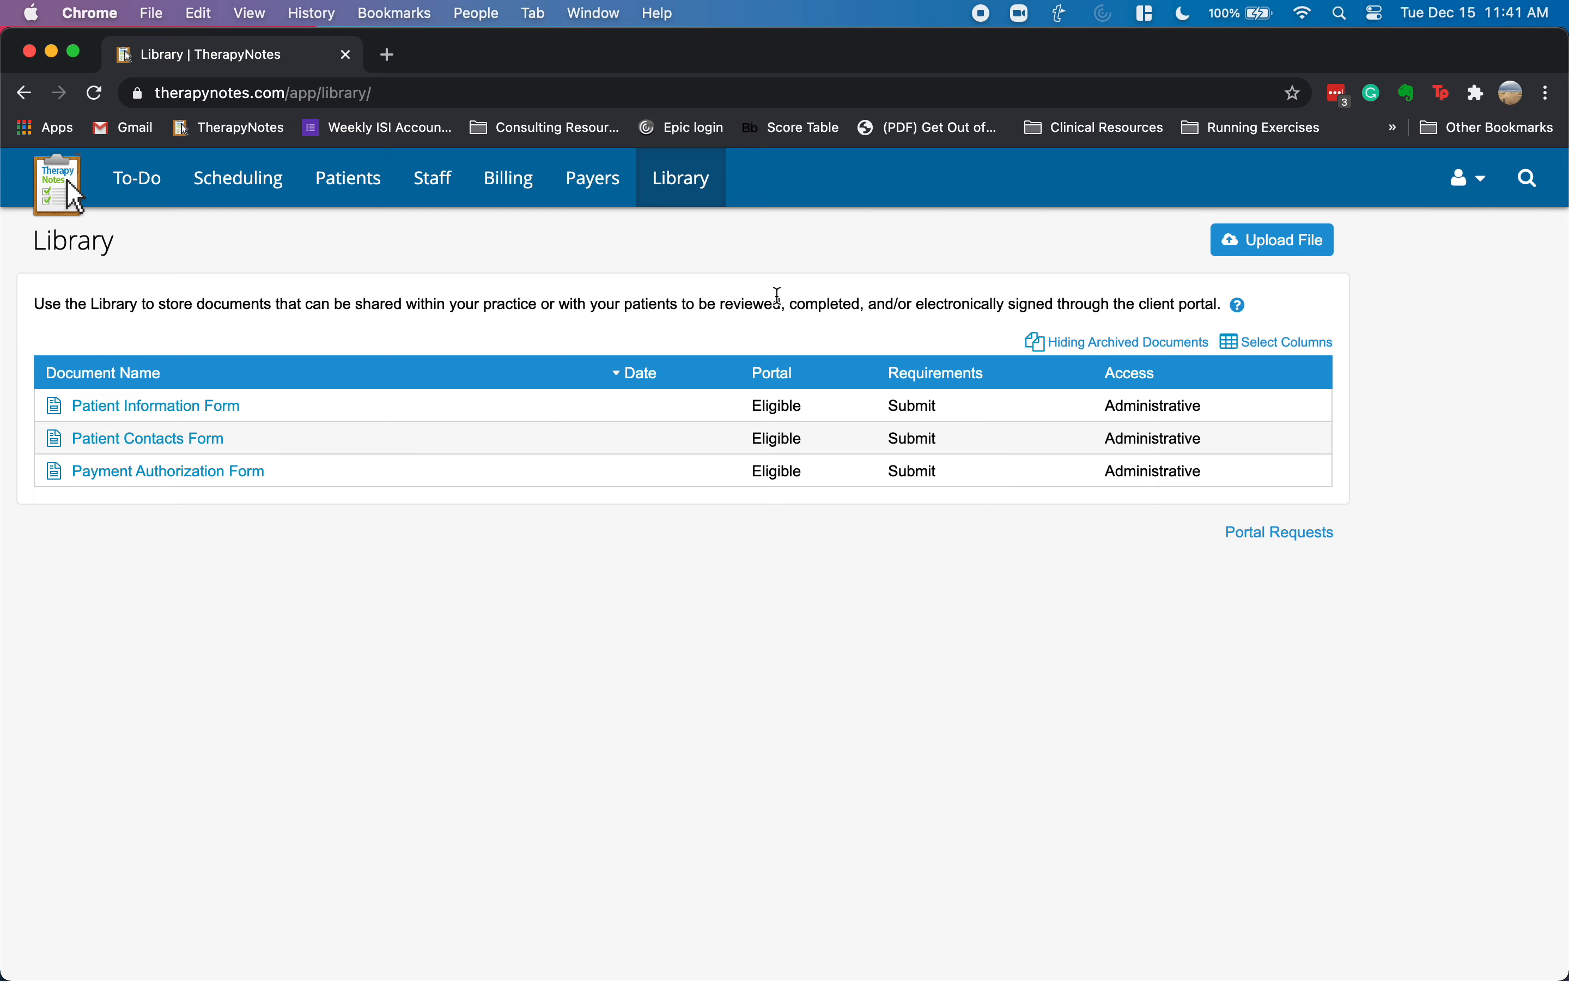
pyautogui.click(1237, 245)
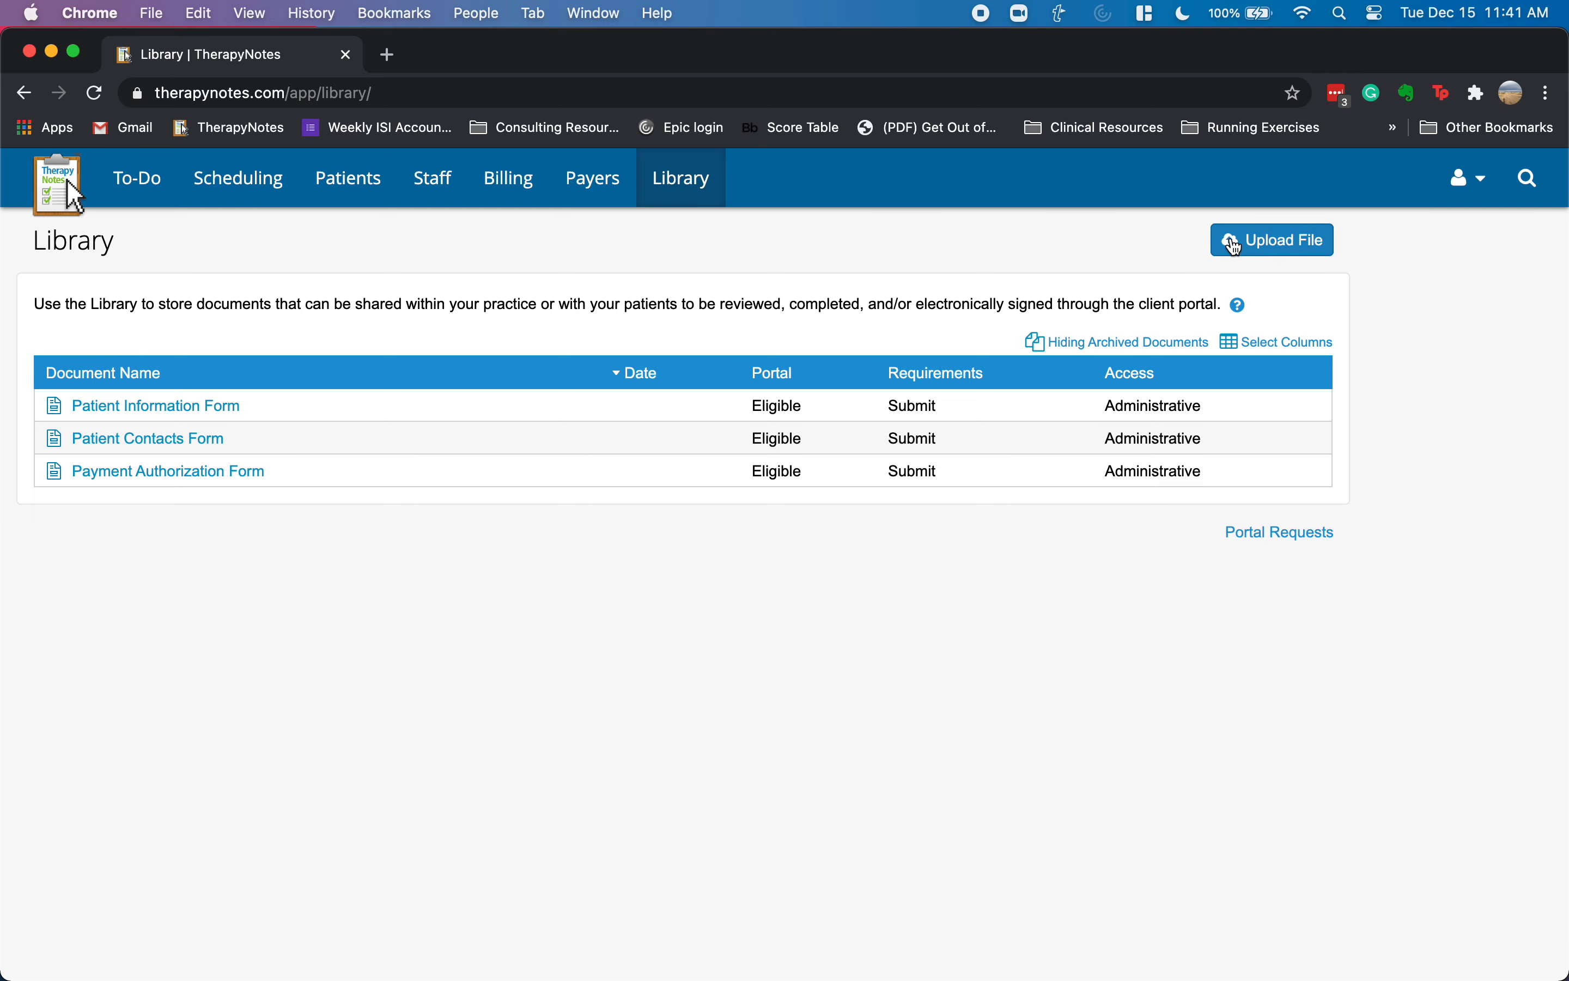
pyautogui.click(729, 456)
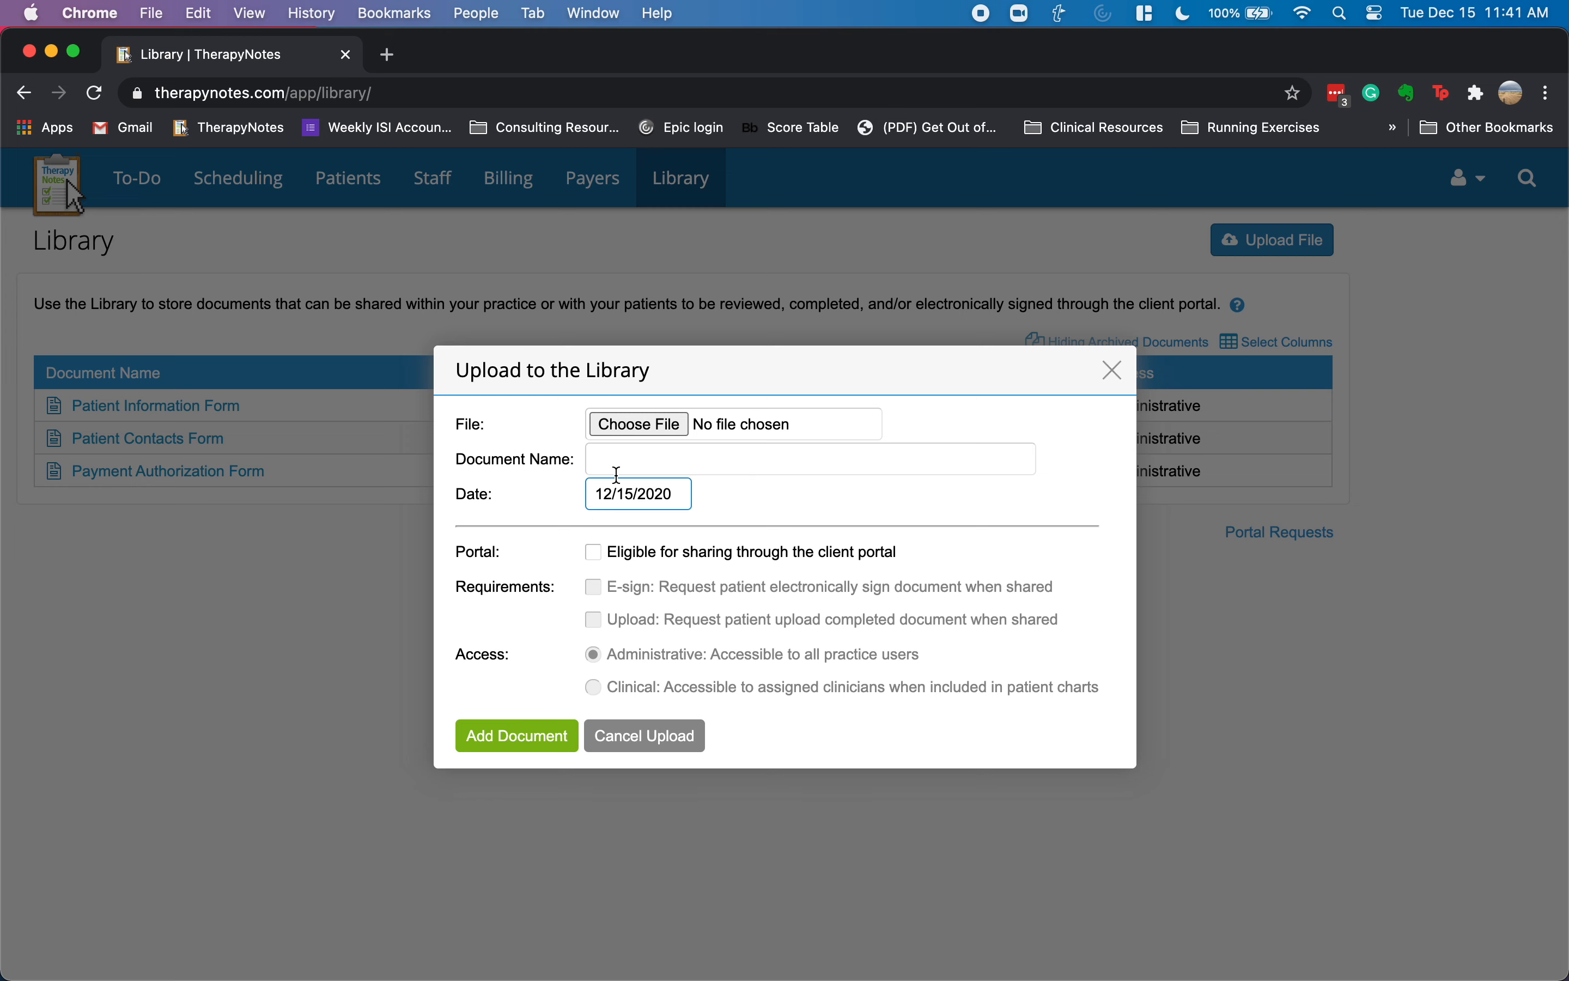
pyautogui.click(593, 552)
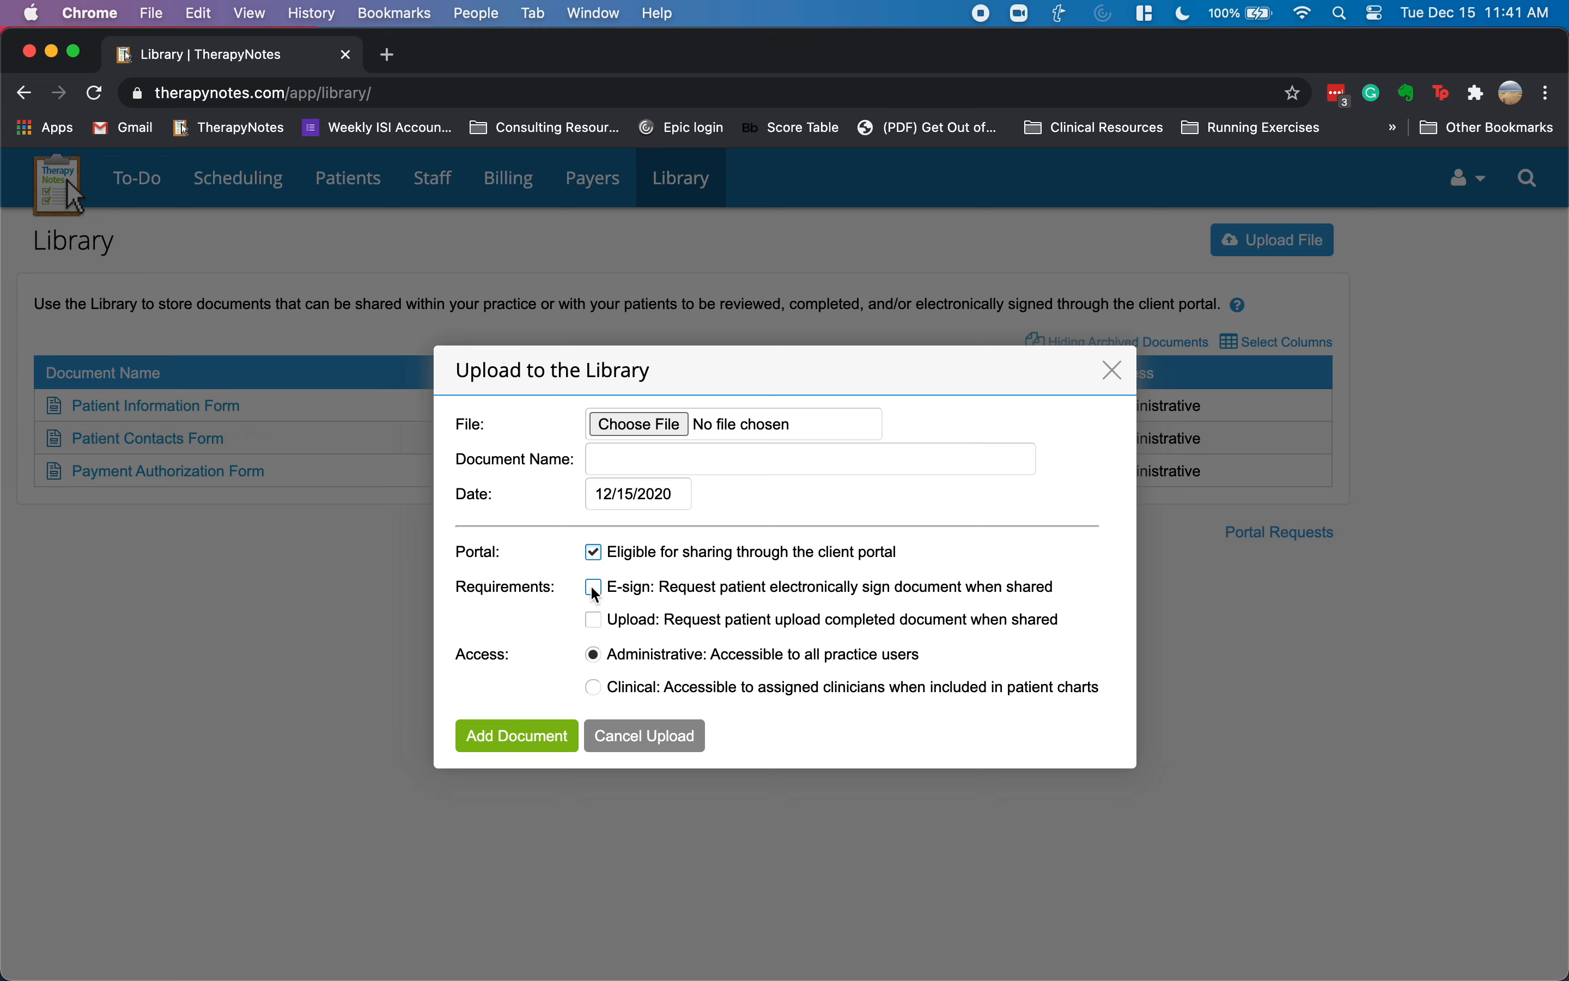
pyautogui.click(594, 588)
pyautogui.click(616, 727)
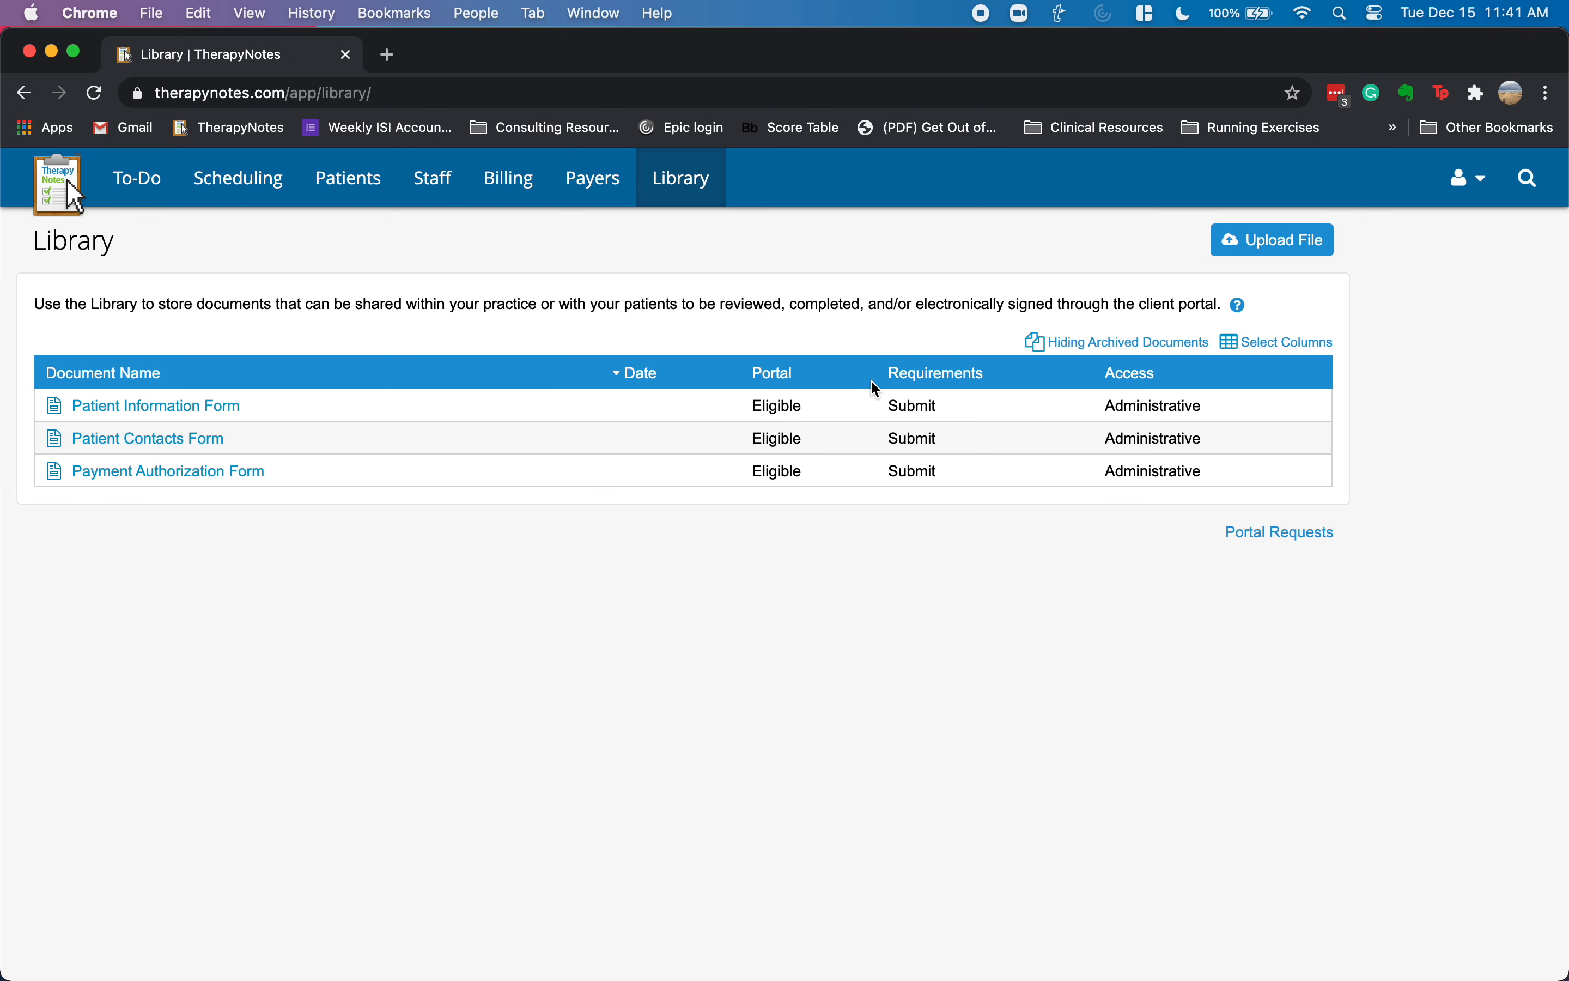
# - Open the To-Do list, now at 10 items, and dismiss the account menu without logging out
pyautogui.click(135, 185)
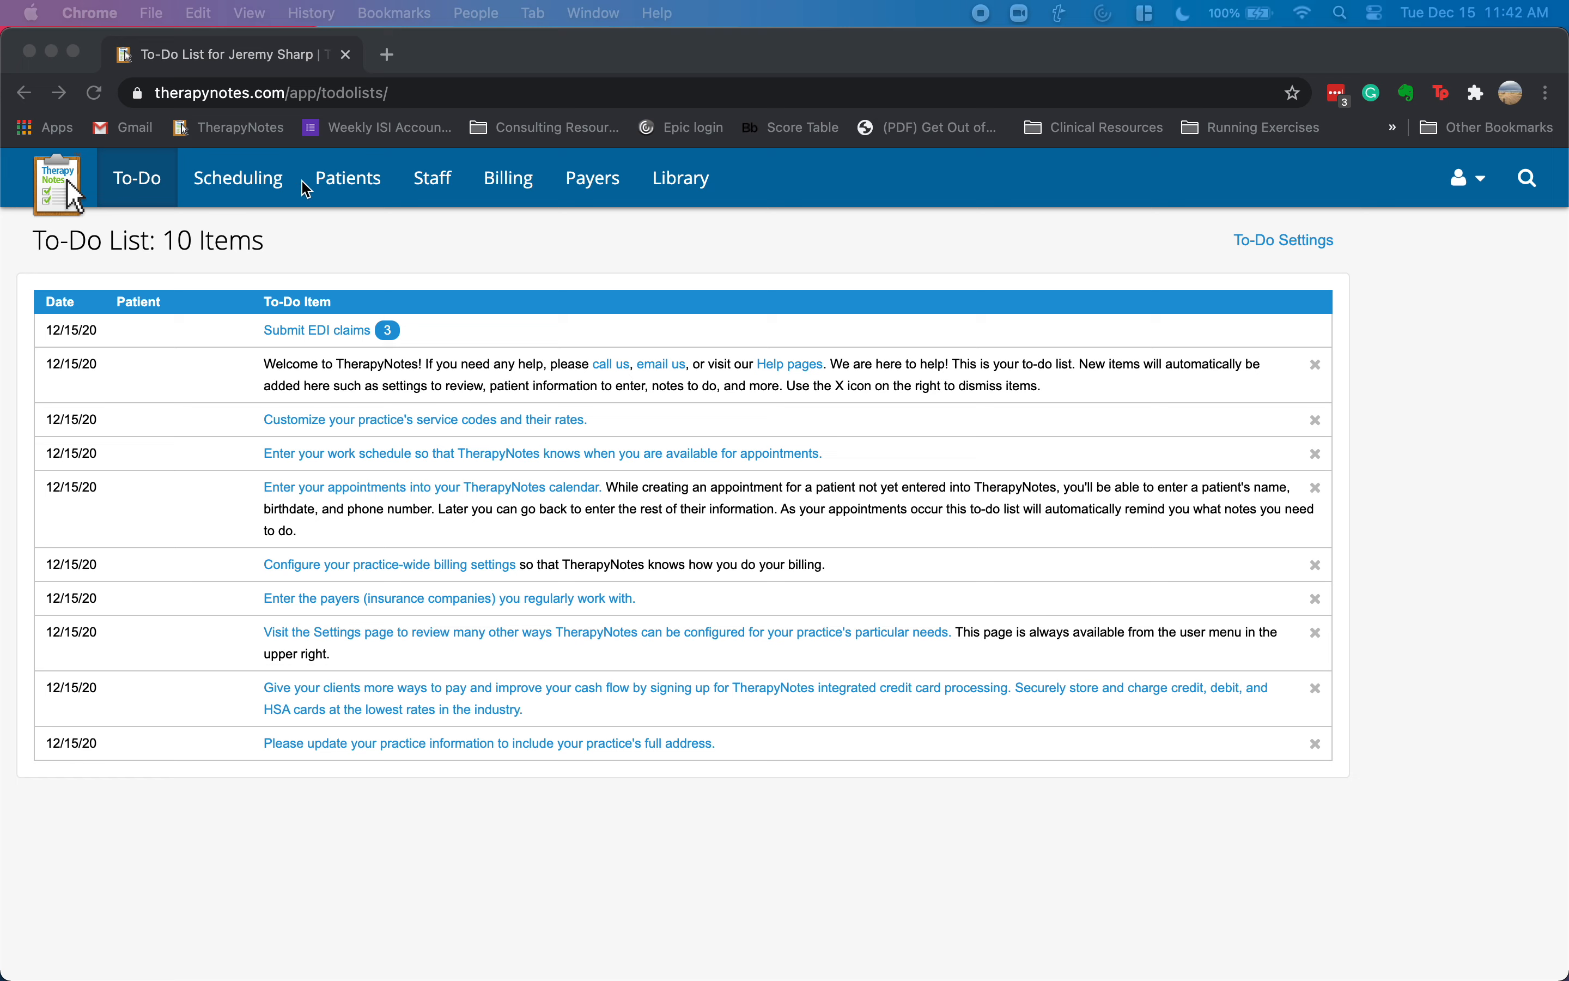
pyautogui.click(1412, 263)
pyautogui.click(1467, 179)
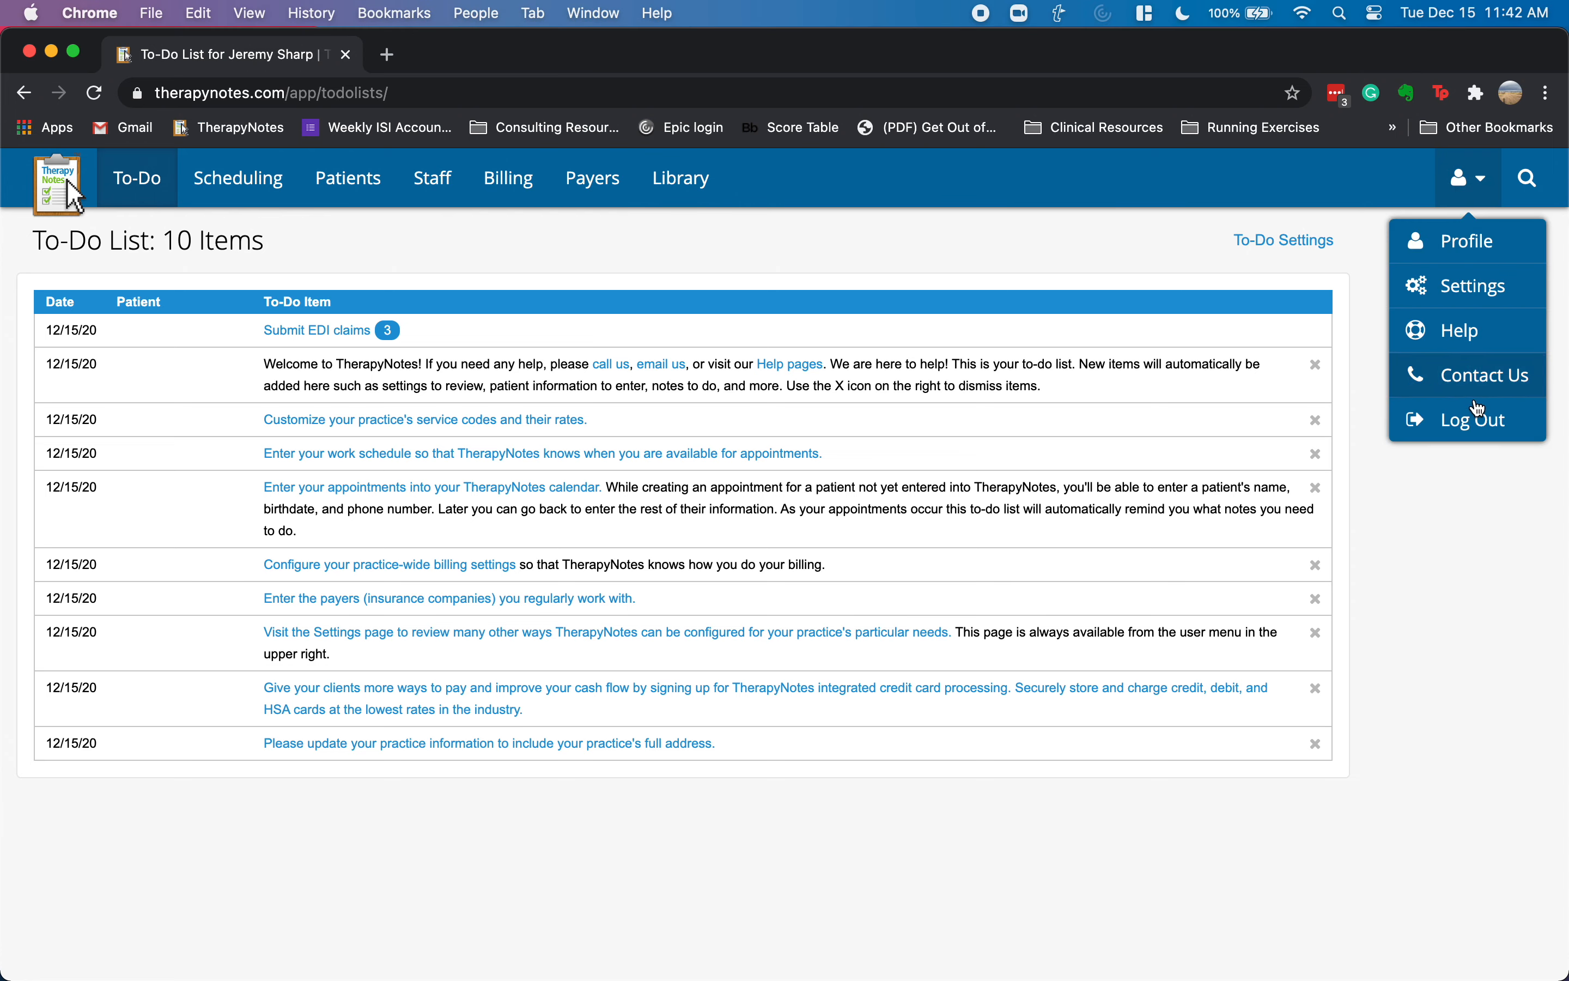
pyautogui.click(1478, 500)
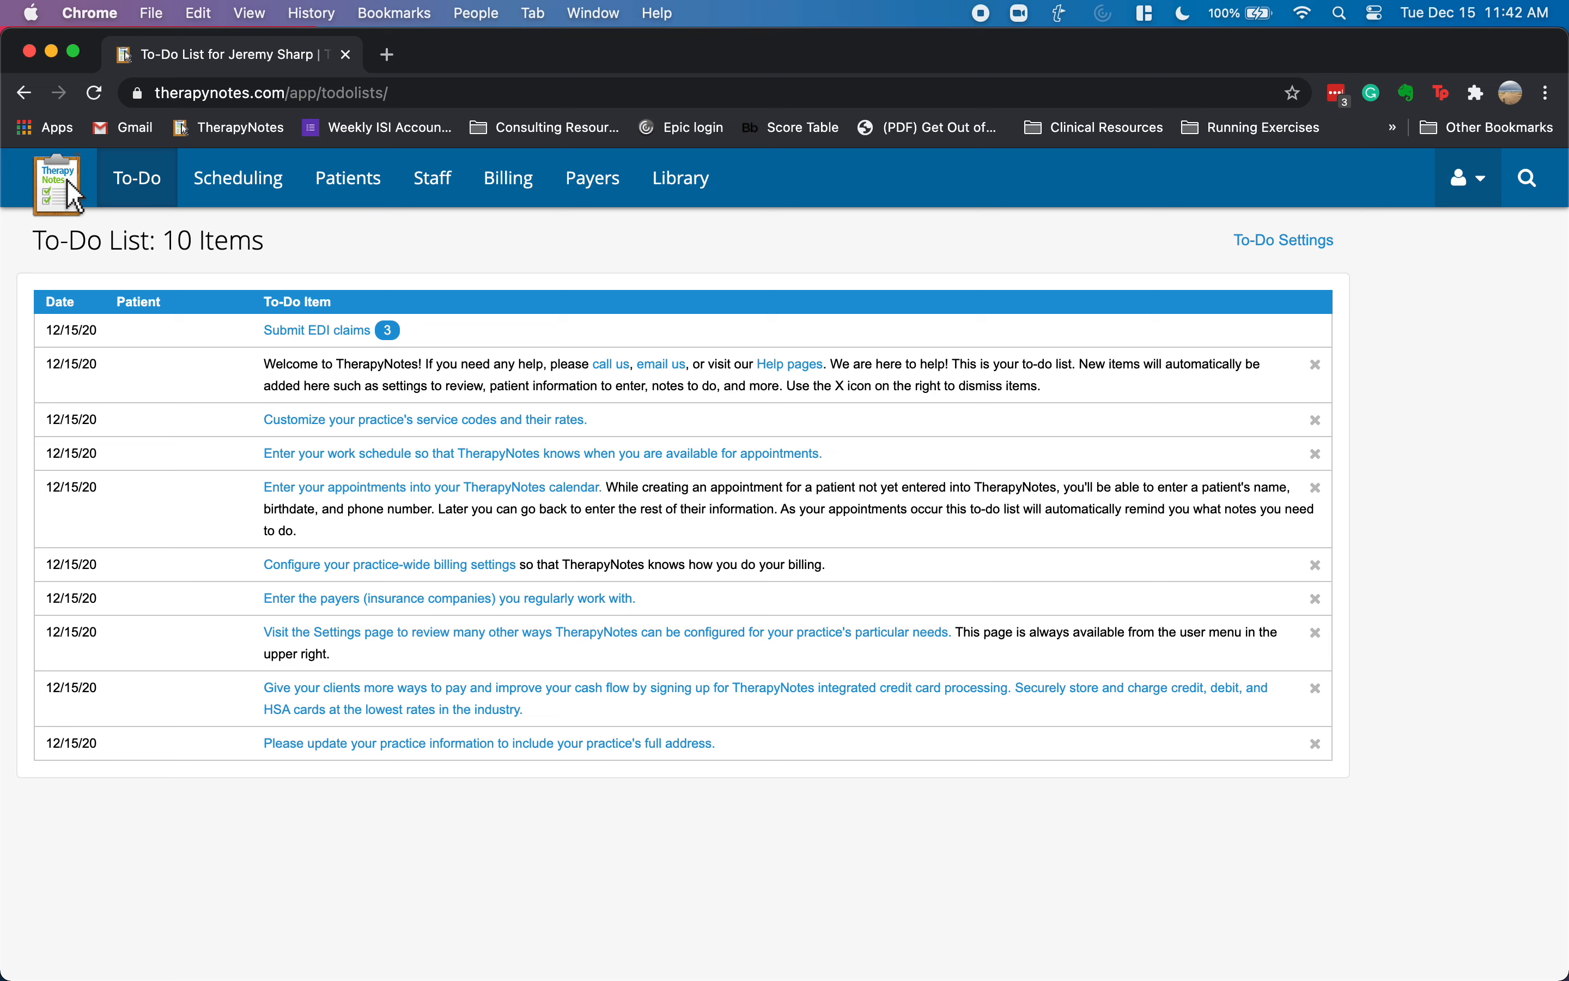
pyautogui.click(1469, 181)
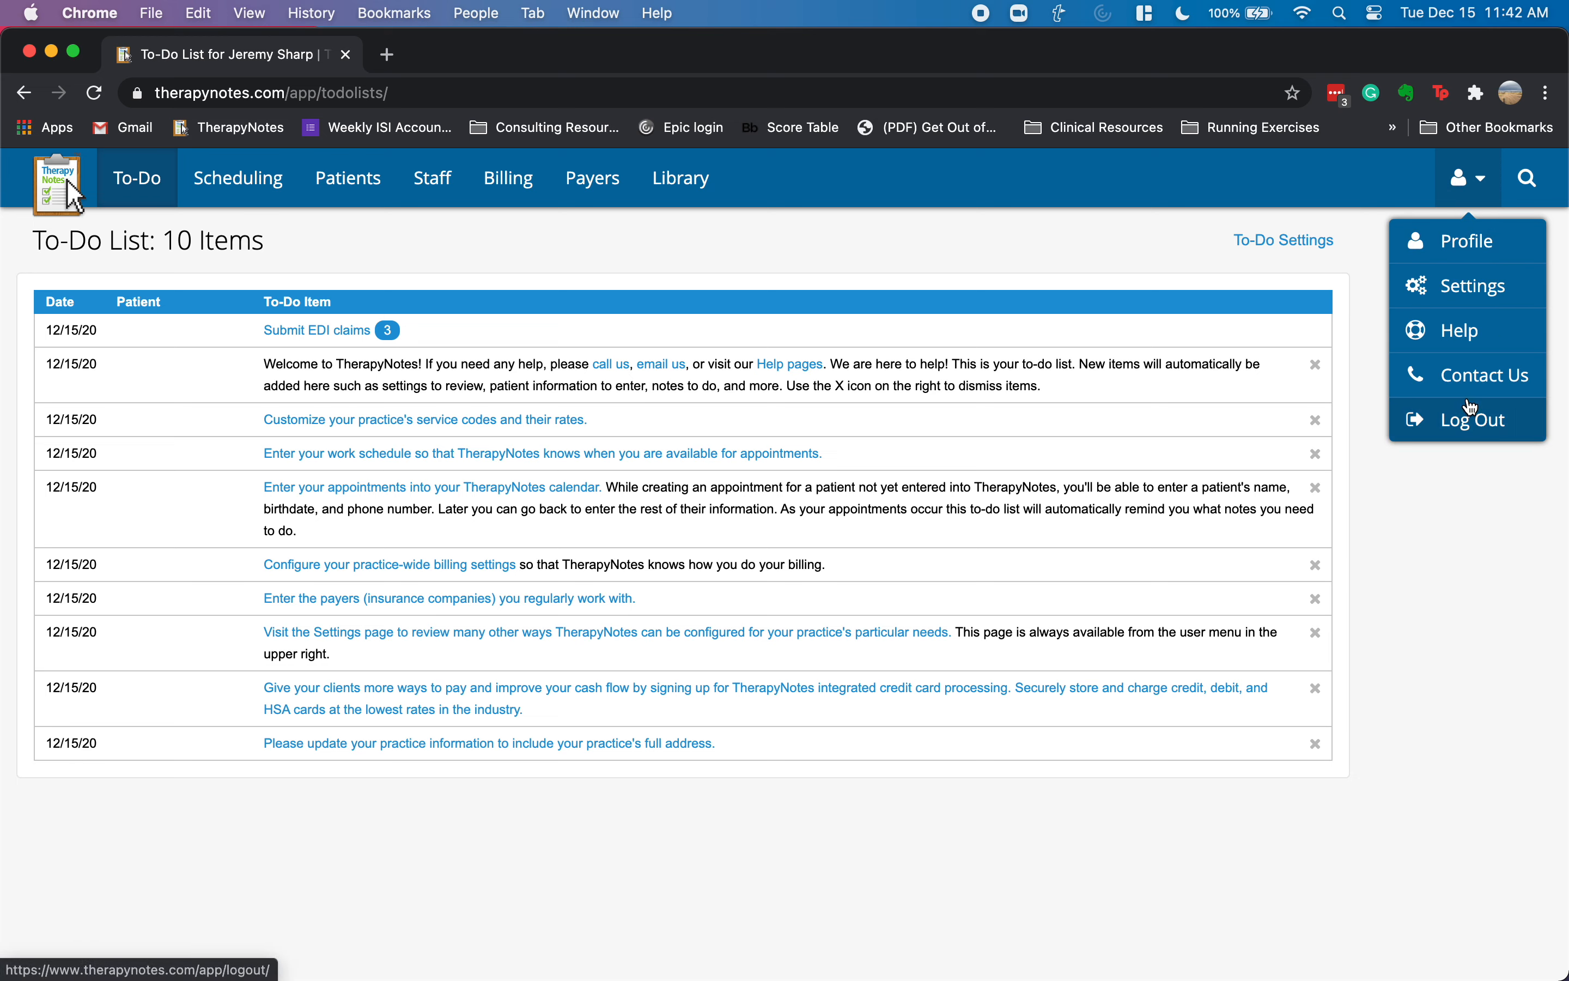
pyautogui.click(1441, 493)
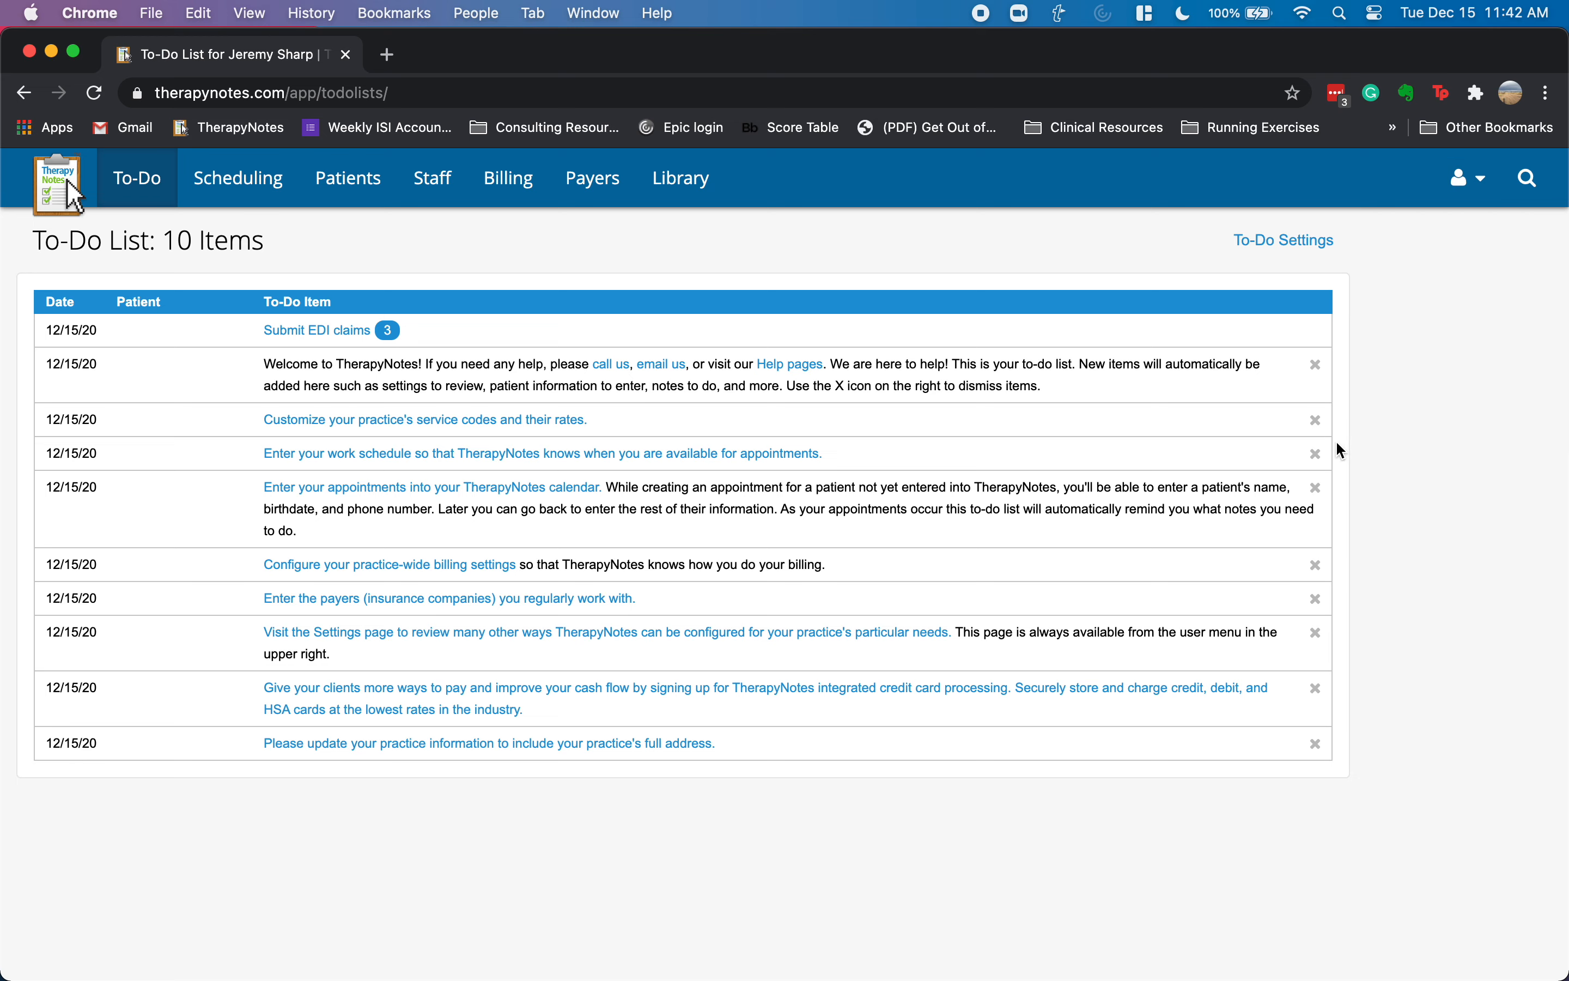